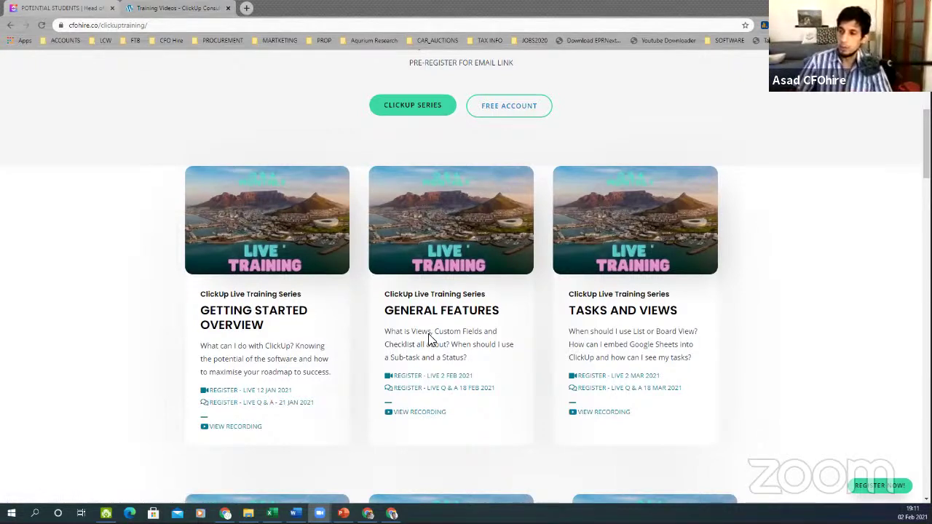
Review the General Features session description on the training page, highlighting its topics: Views, Custom Fields, Checklist, Sub-task and Status
drag(435, 332, 484, 333)
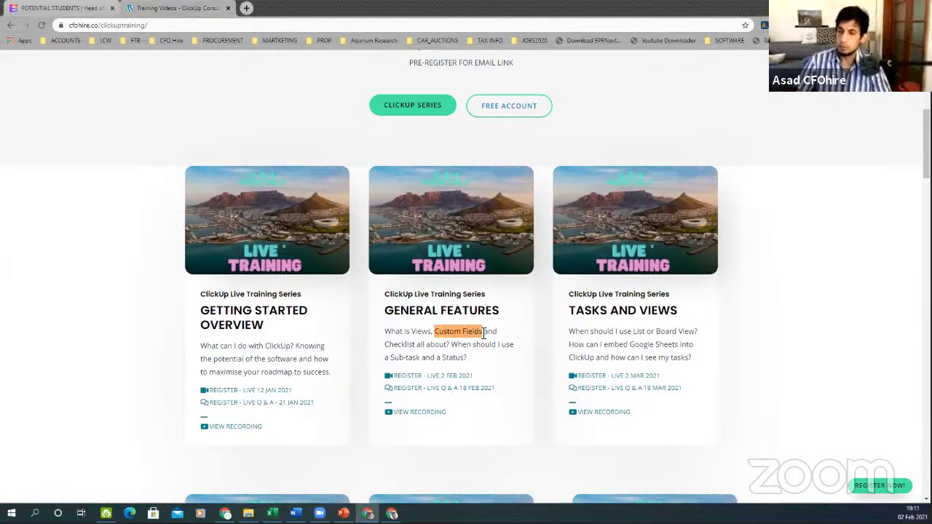
double_click(414, 332)
drag(436, 333, 499, 329)
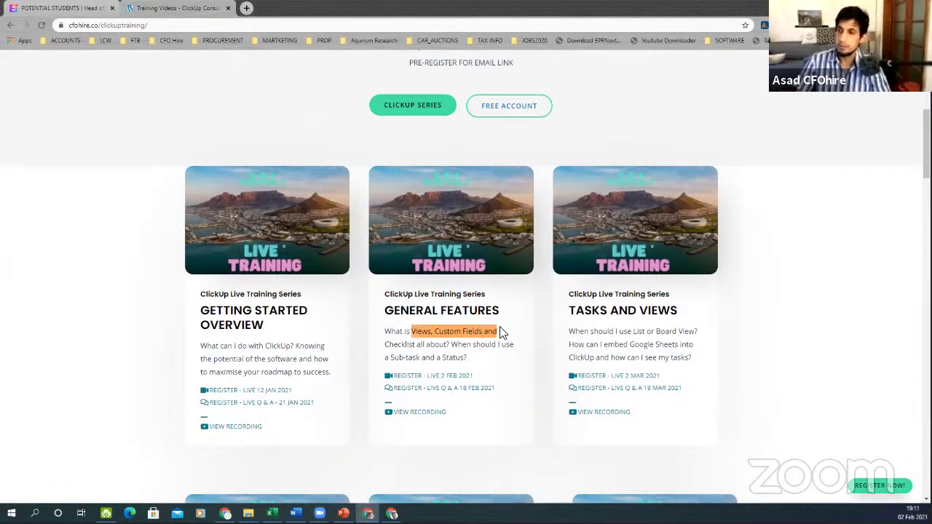
click(403, 345)
drag(403, 345, 511, 341)
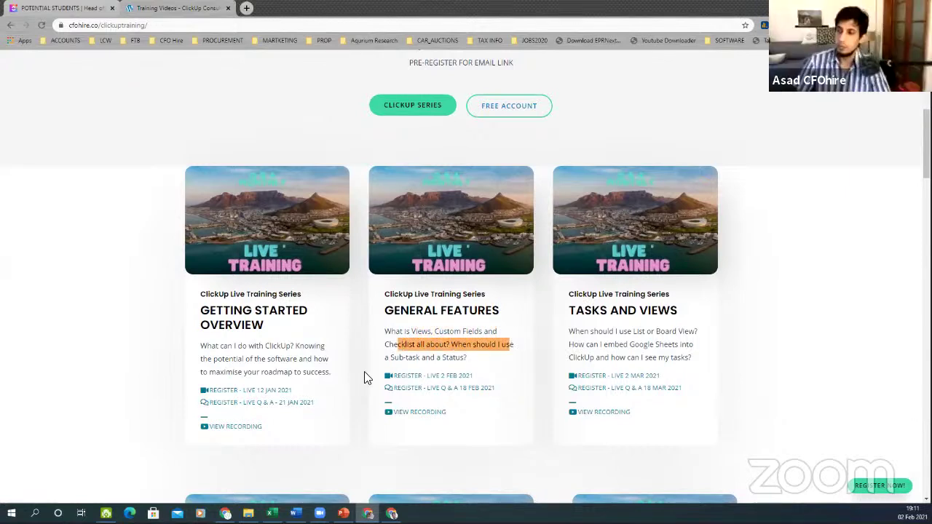
drag(389, 358, 468, 360)
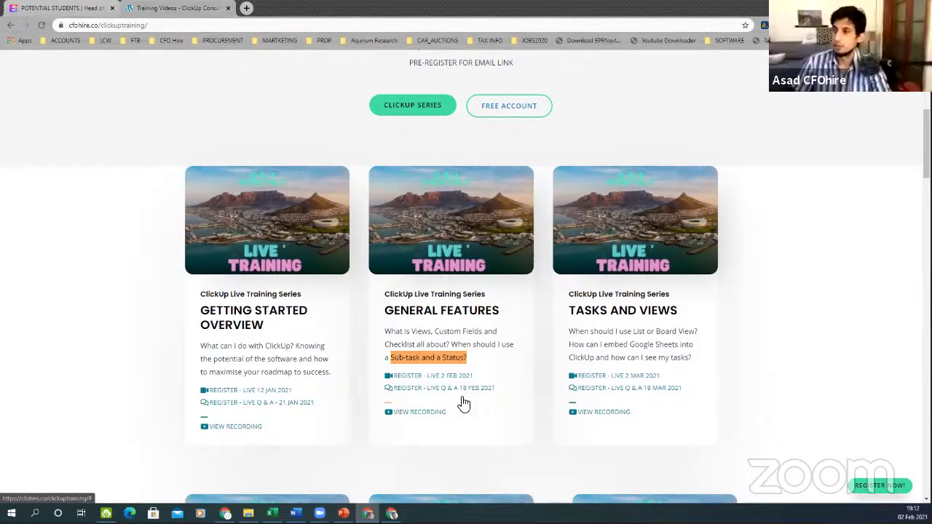
scroll(461, 401, down, 1)
scroll(367, 318, up, 2)
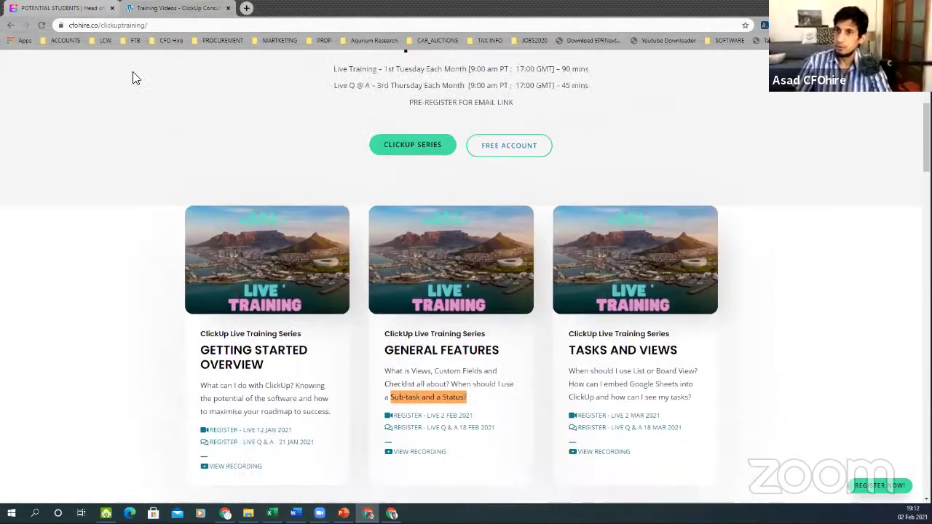
Switch to the ClickUp workspace and view the Details of All Students list in the SALES space's STUDENT ENROLLED folder
click(66, 8)
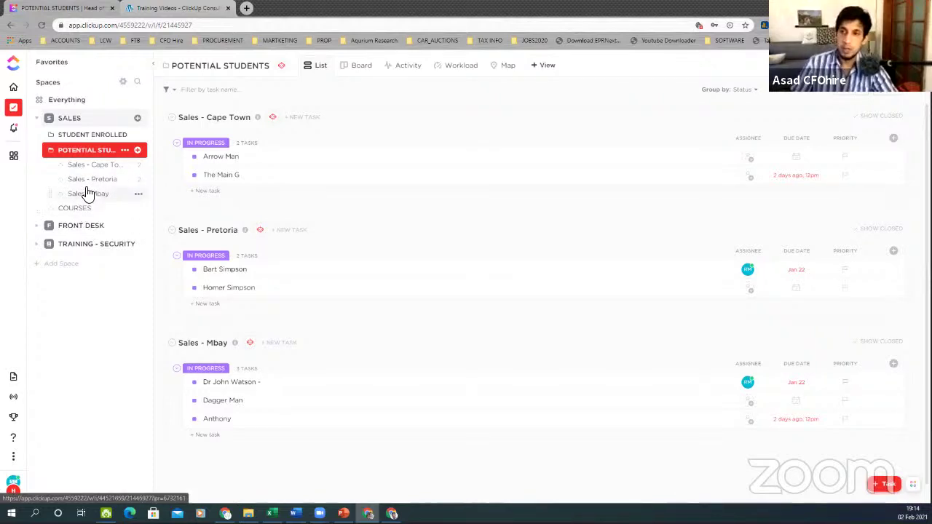
click(36, 123)
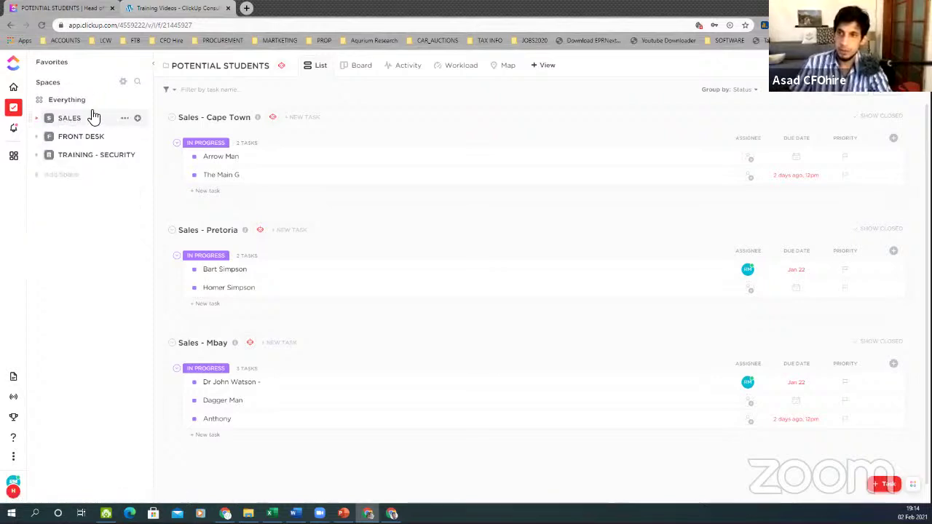
click(40, 121)
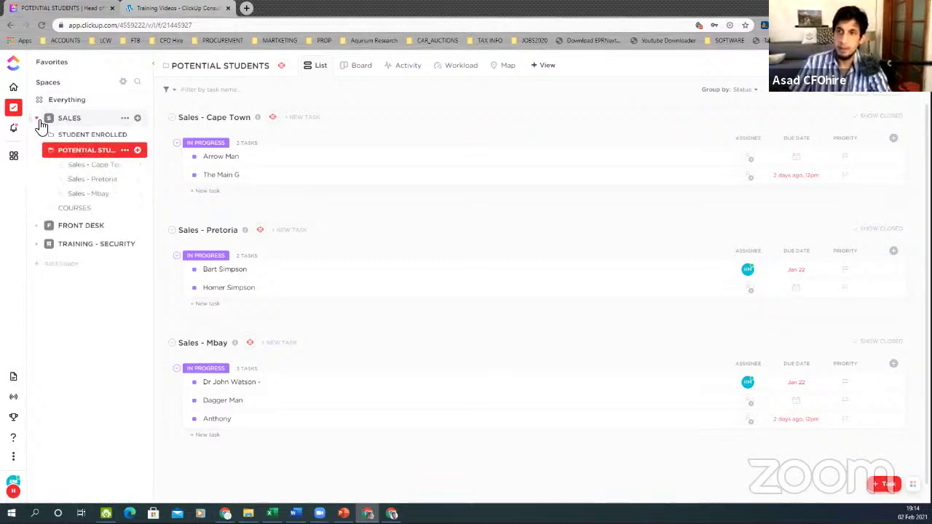
click(89, 138)
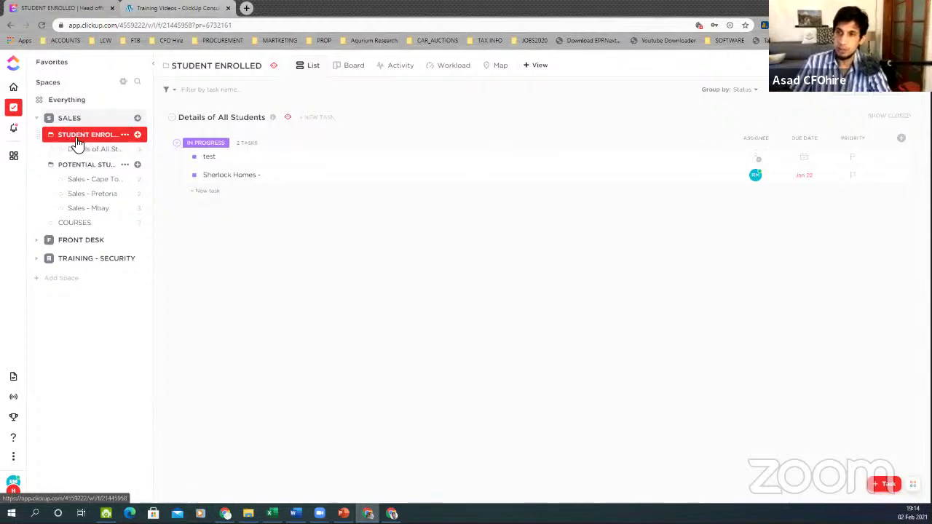
click(98, 150)
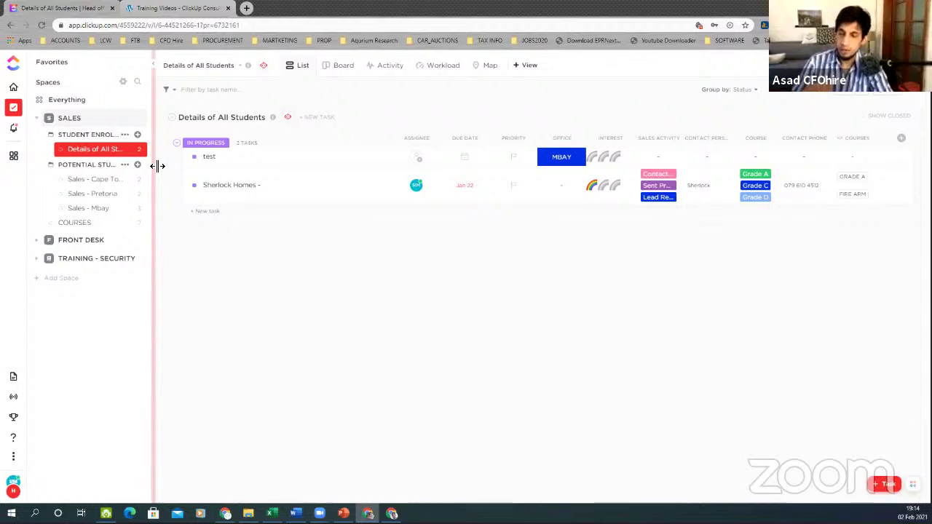
View the POTENTIAL STUDENTS folder and its Sales - Cape Town list, and return to the folder overview
click(93, 166)
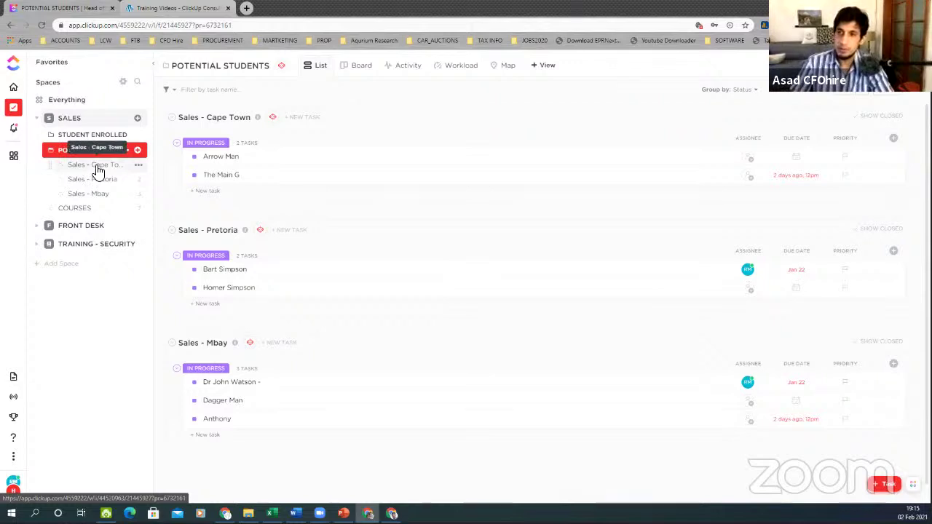
click(96, 173)
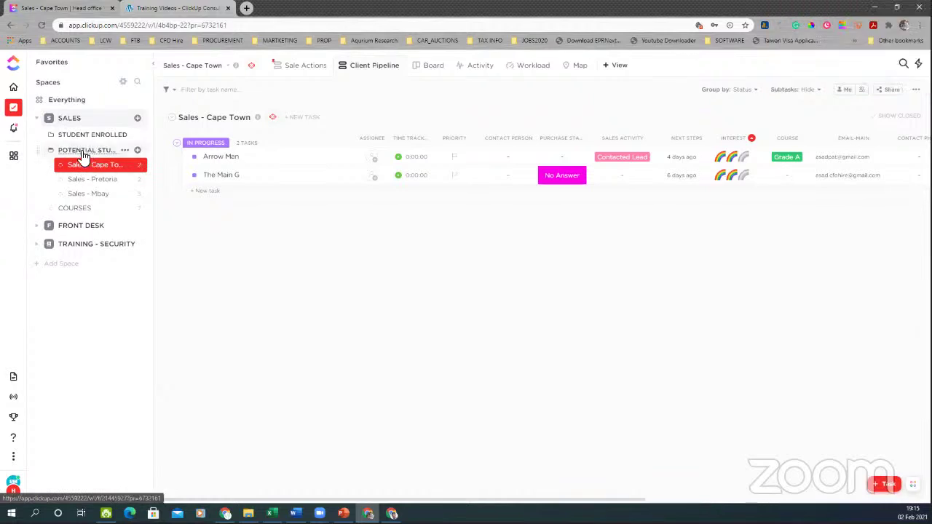
click(86, 151)
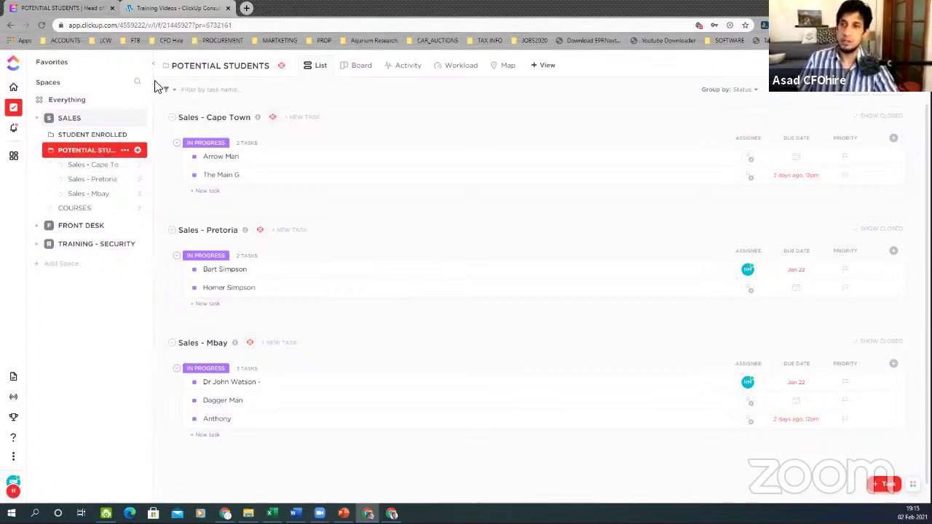
Widen the sidebar to show full names and view the Sales - Cape Town, Sales - Pretoria and Sales - Mbay lists in turn
drag(158, 82, 194, 91)
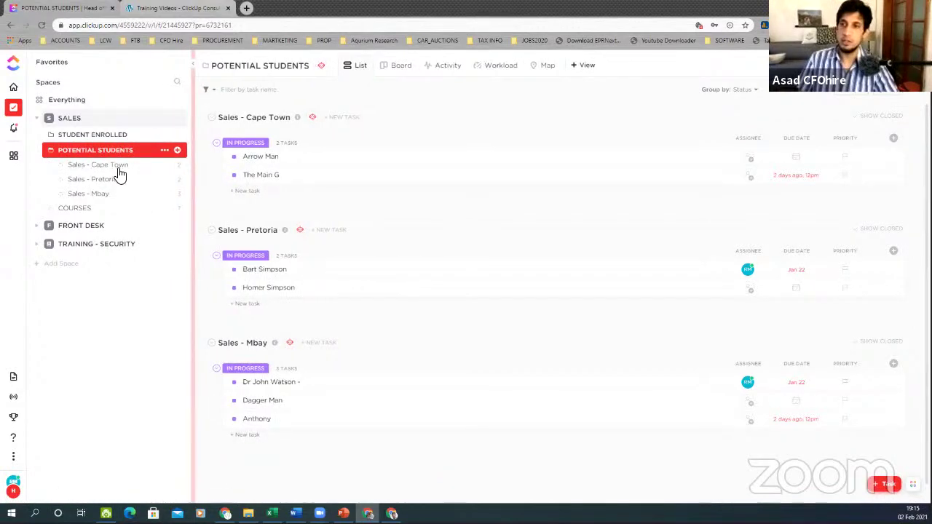
click(120, 171)
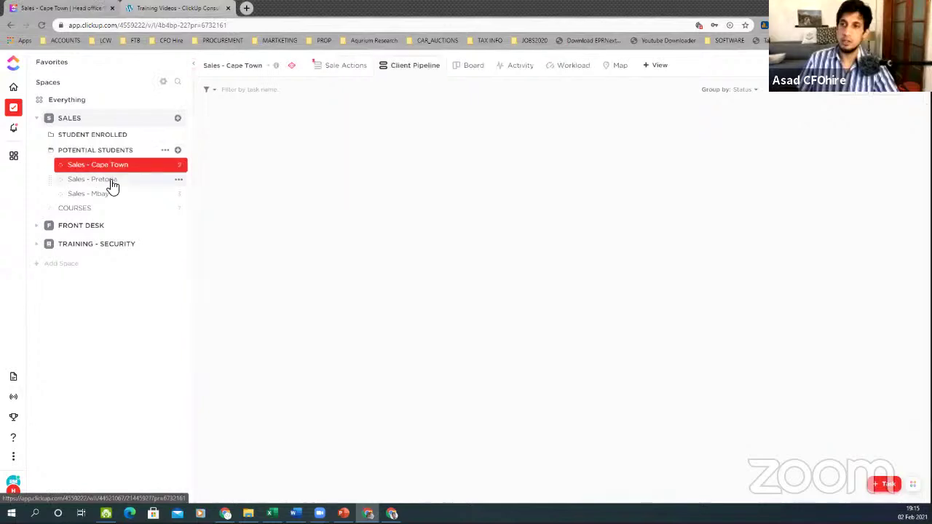
click(113, 185)
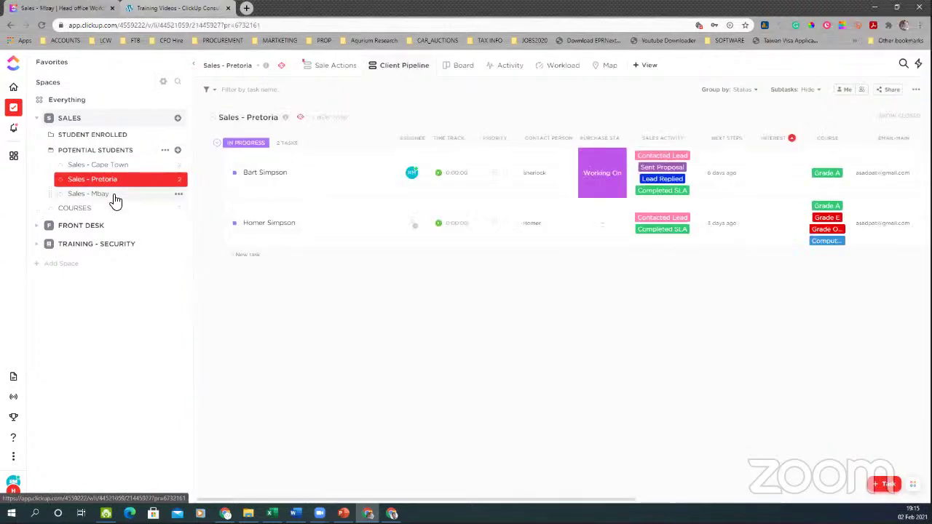
click(114, 196)
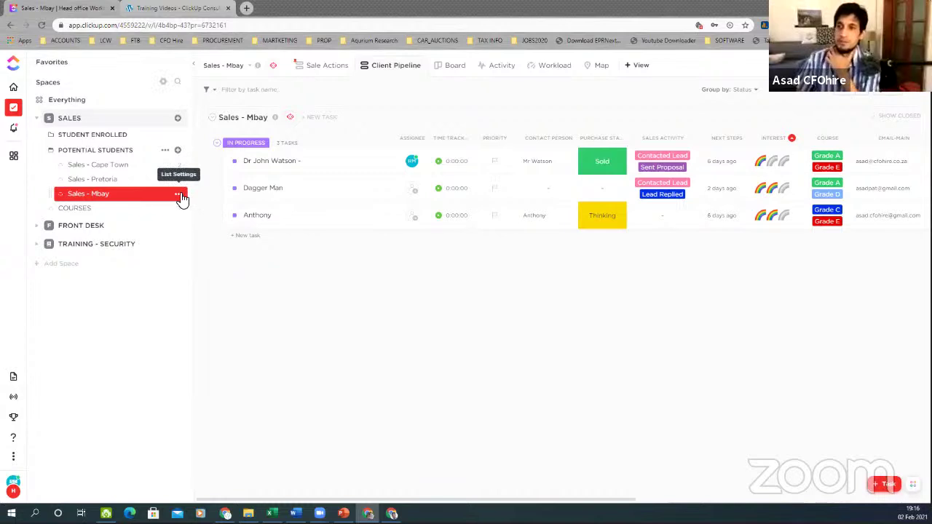
Examine the sharing and permission options of the Sales - Mbay list without inviting anyone
click(180, 197)
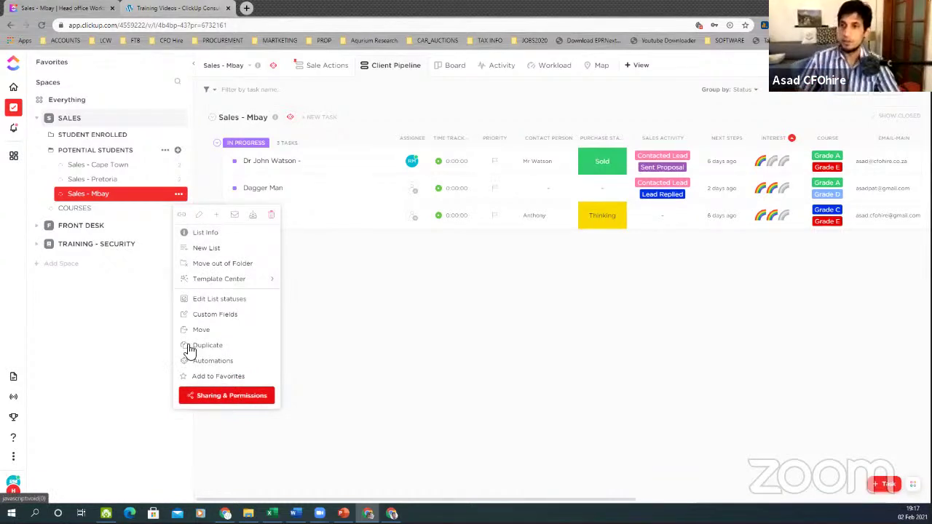
click(227, 393)
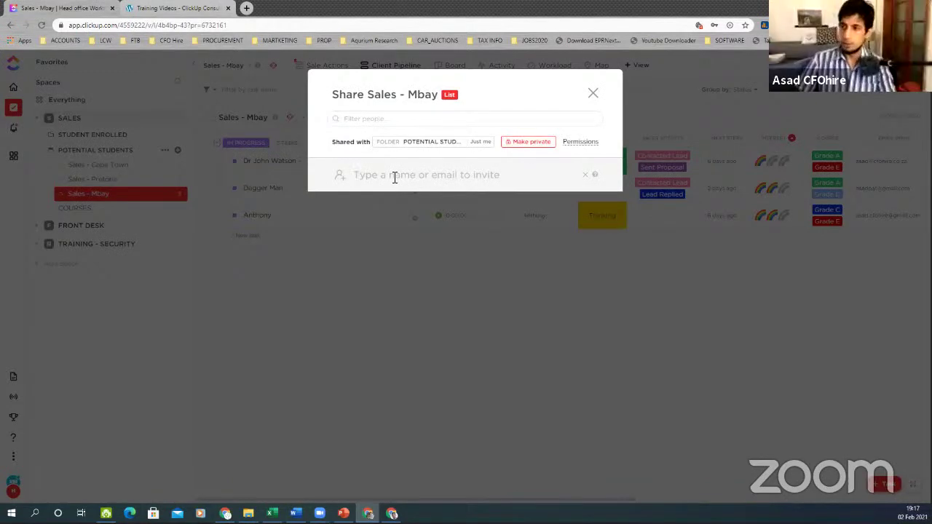
text(a)
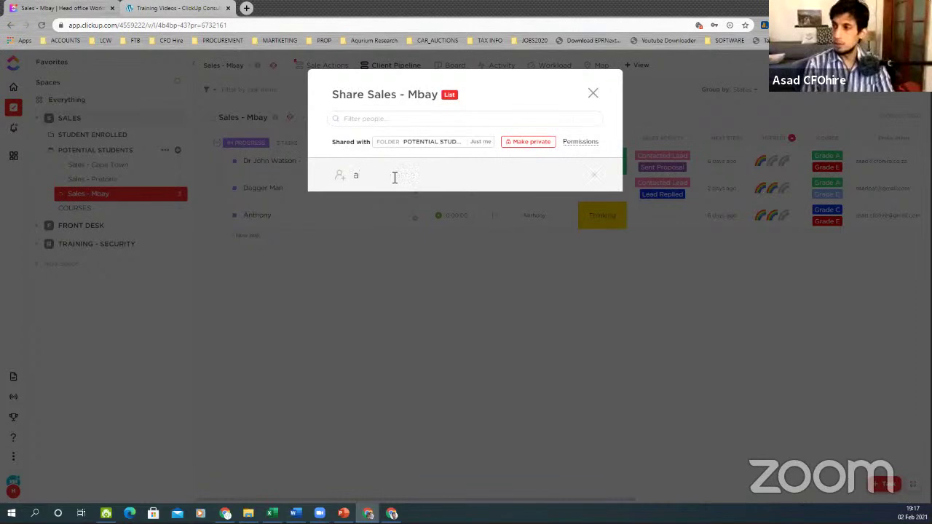
key(BackSpace)
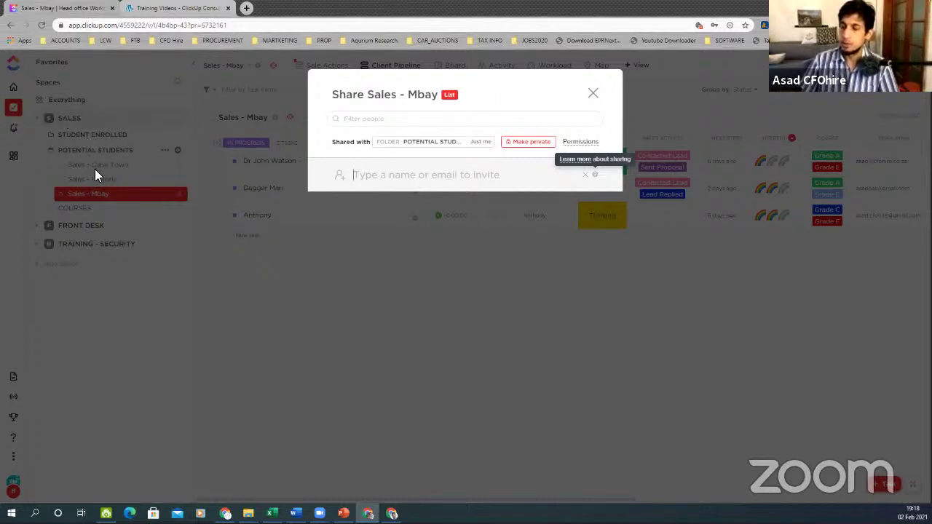
click(593, 93)
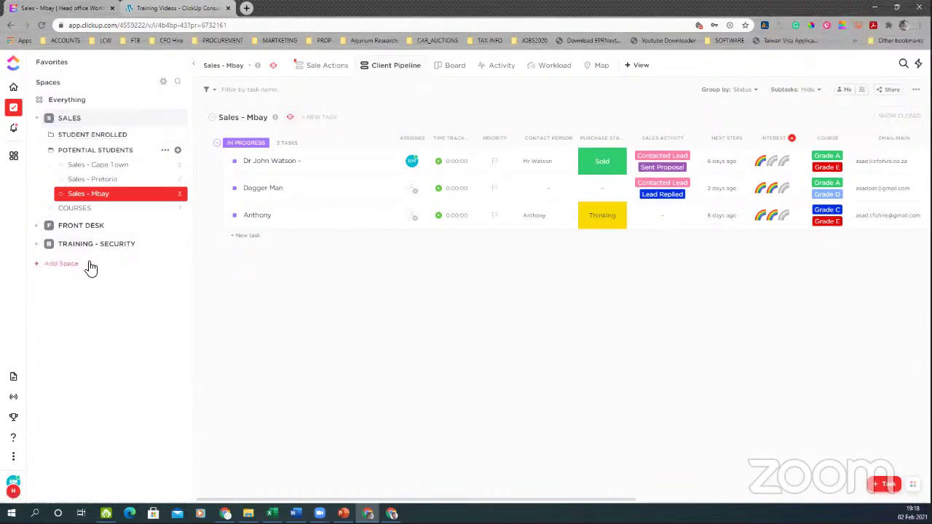
Start a new Space named HUMAN RESOURCES
click(64, 266)
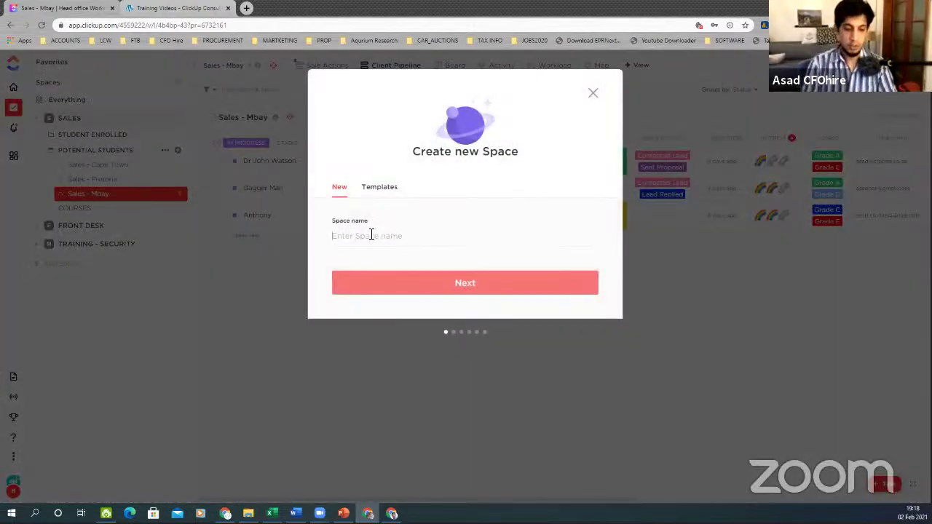
text(HUMAN)
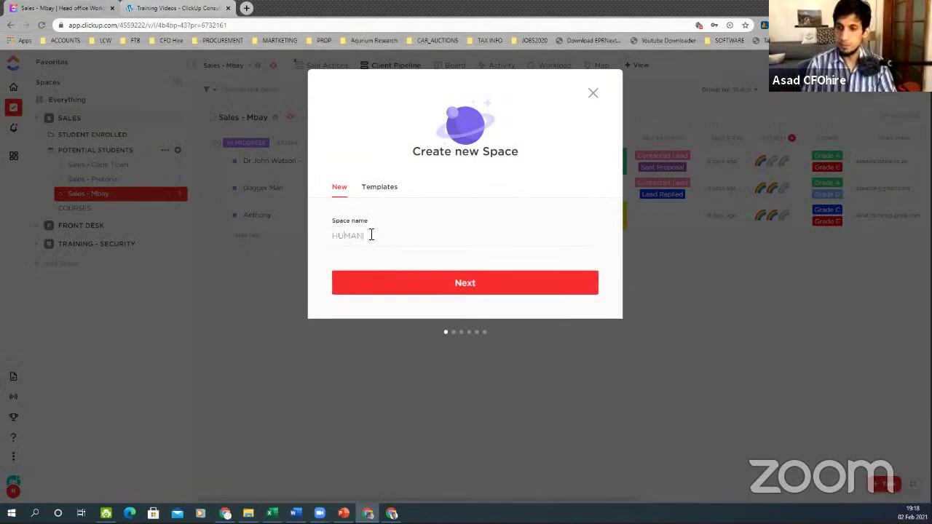
text( RESOURCES)
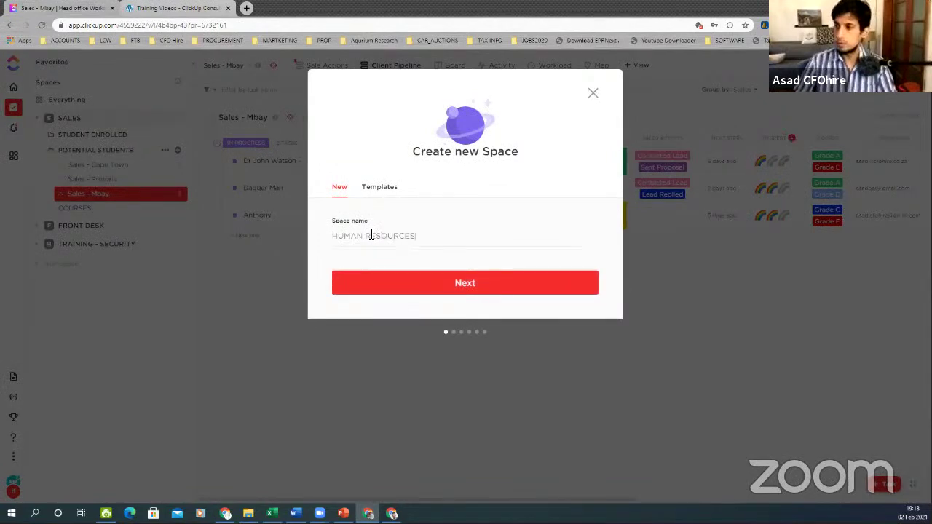
click(458, 289)
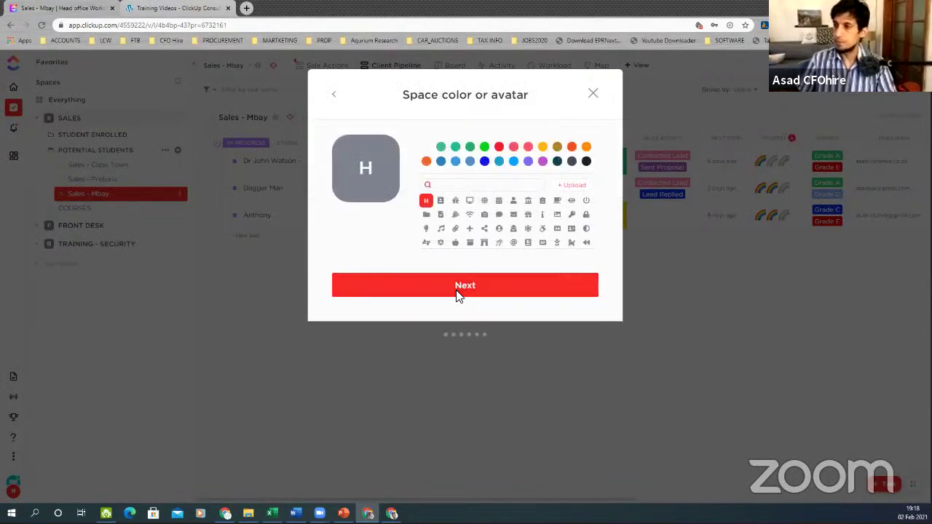
Give the new Space a people-group avatar, found by searching "peop", in red
text(peop)
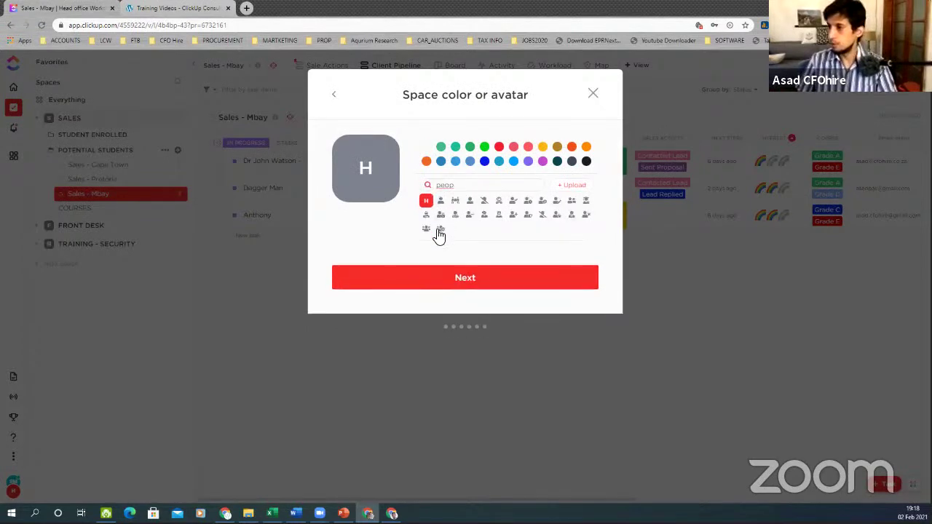
click(426, 230)
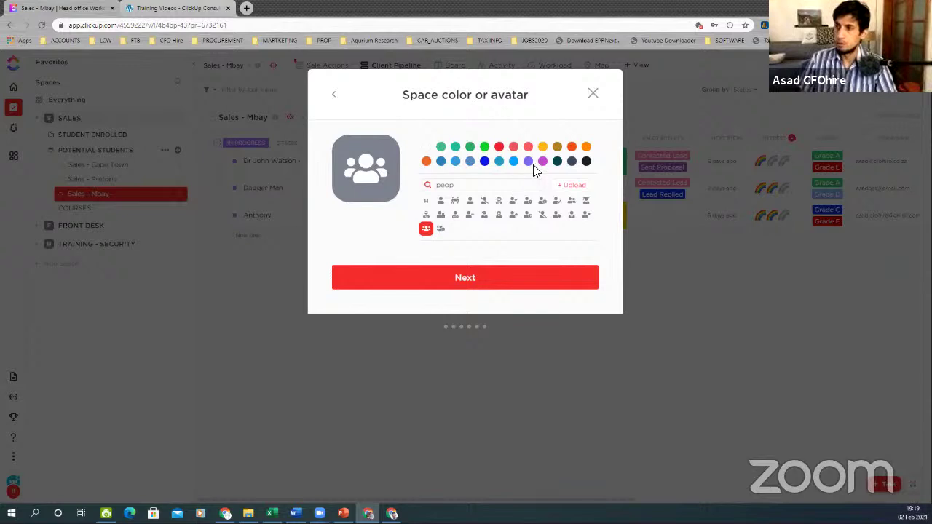
click(499, 147)
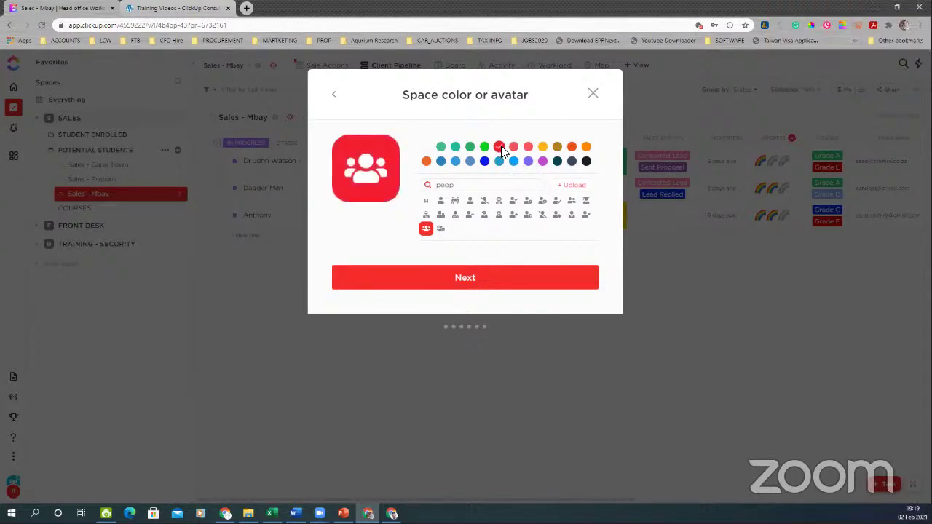
click(485, 277)
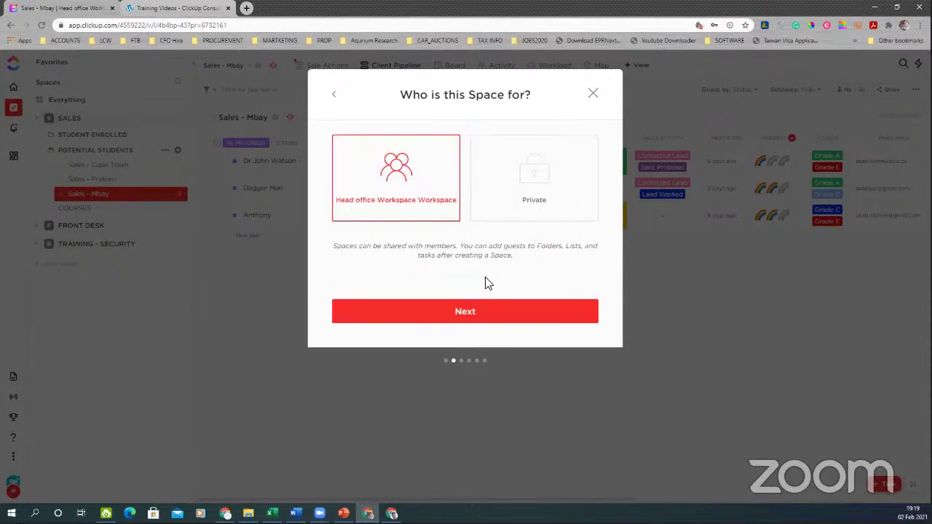
Share the new Space with the whole Head office Workspace, compare the SALES and MAIN status templates, and apply MAIN
click(469, 321)
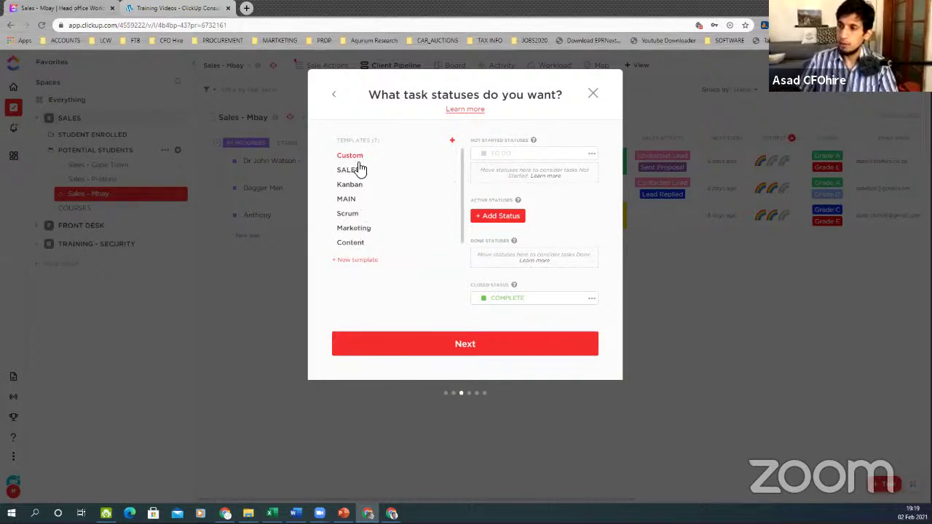
click(346, 204)
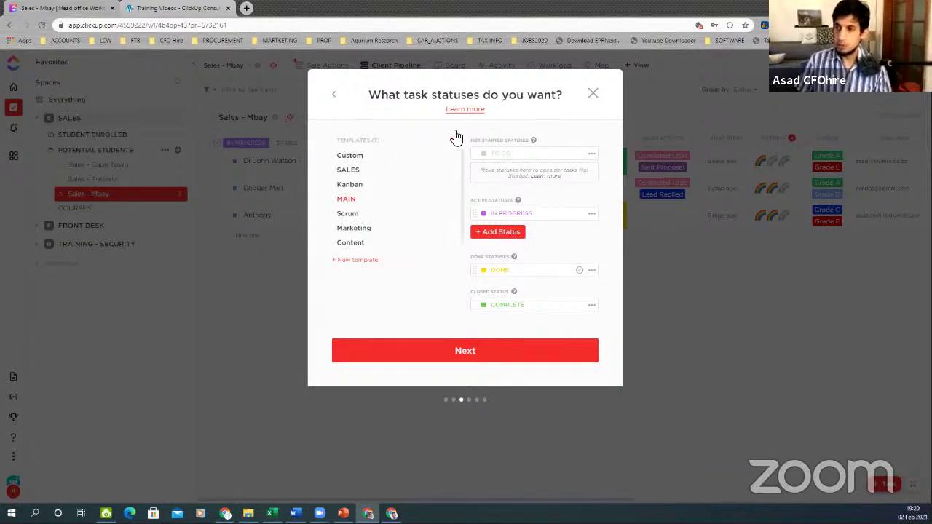
click(350, 175)
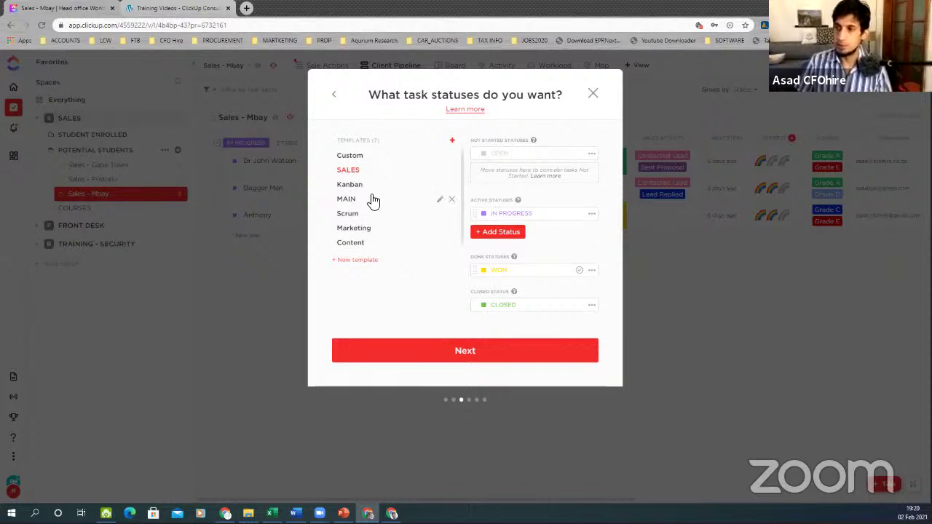
click(348, 199)
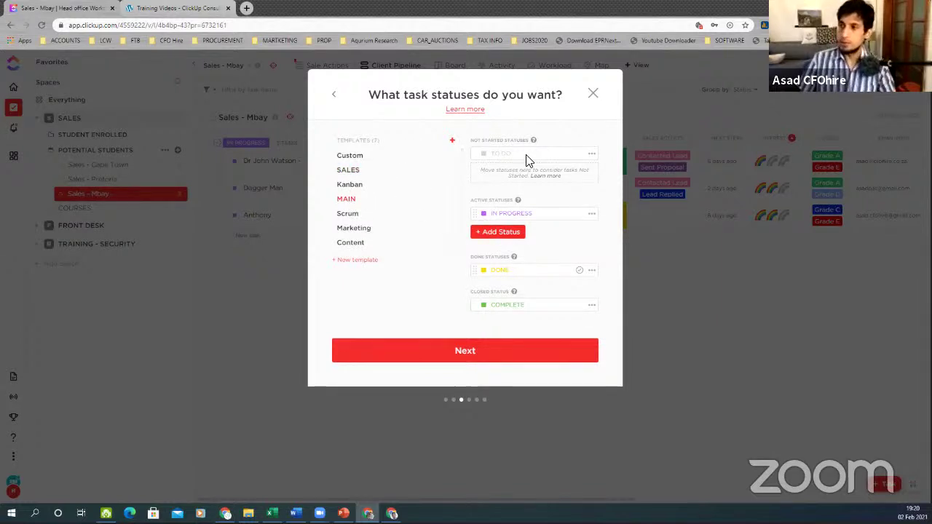
click(477, 355)
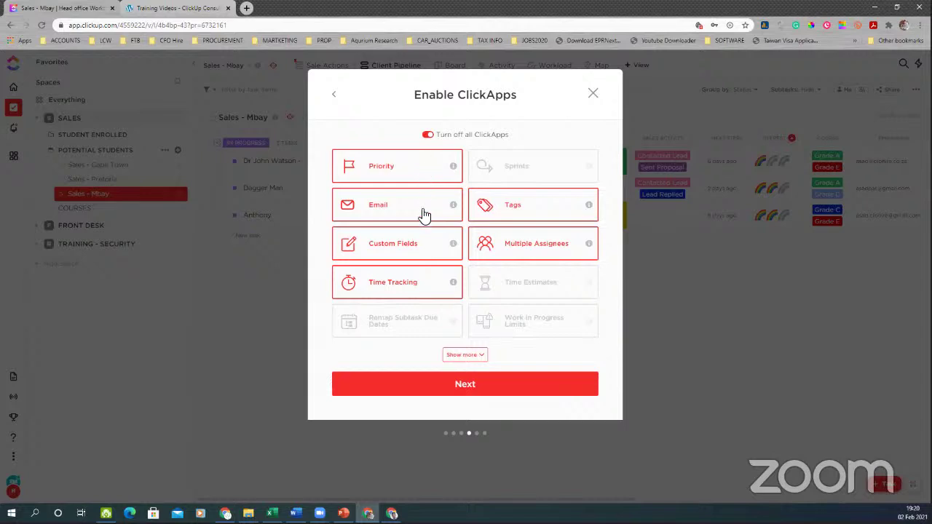
Turn off the Time Tracking ClickApp for the new Space and continue to its default view settings
click(435, 284)
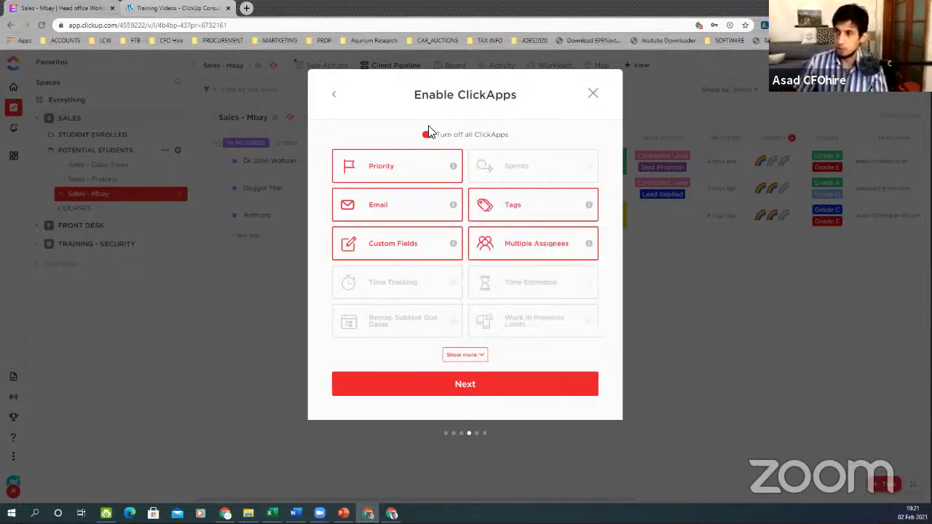
click(470, 385)
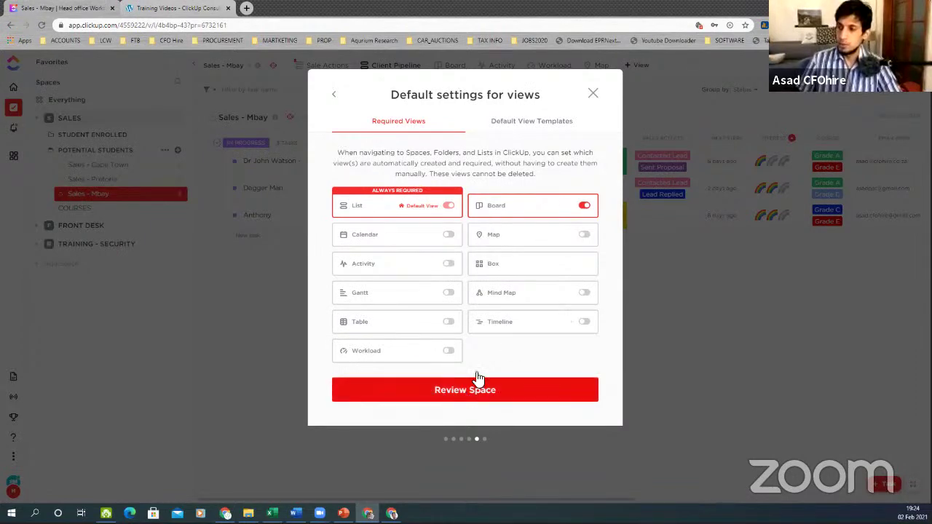
Check the default List view template options and create the HUMAN RESOURCES Space with List and Board as required views
click(534, 123)
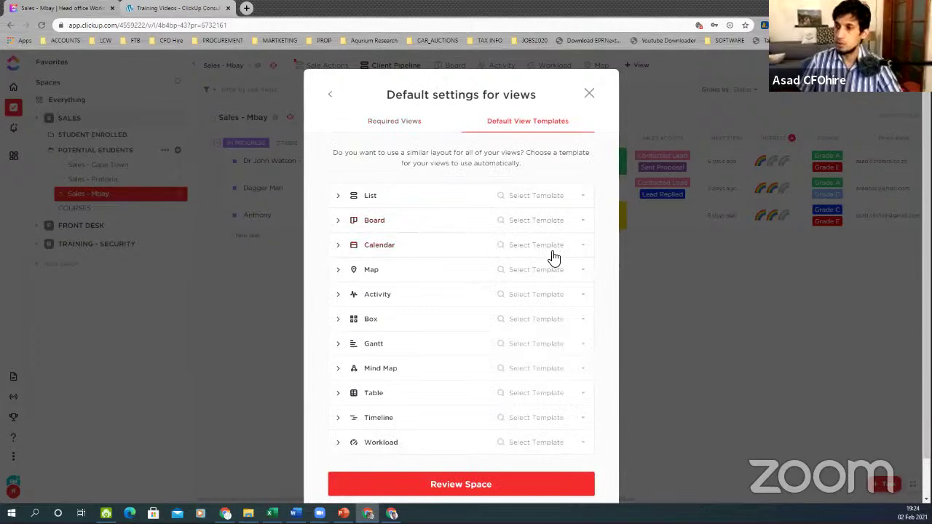
click(347, 197)
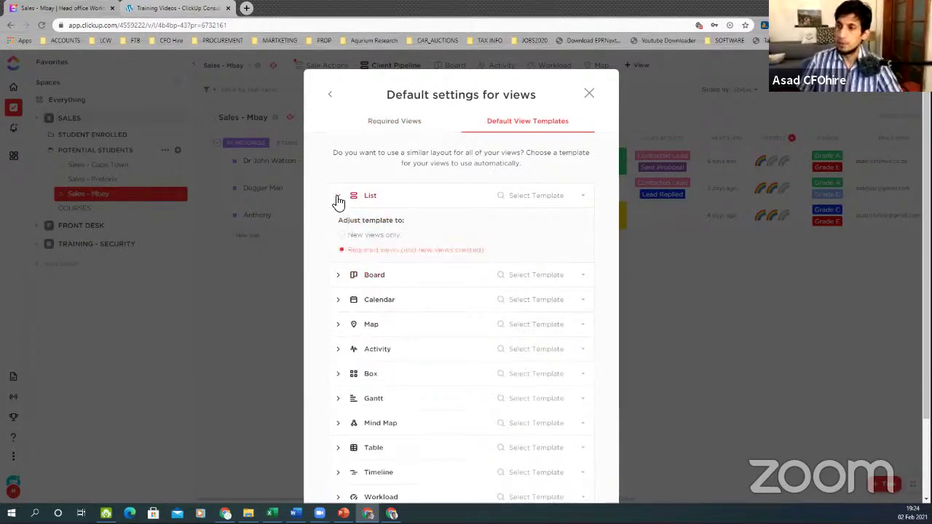
click(388, 125)
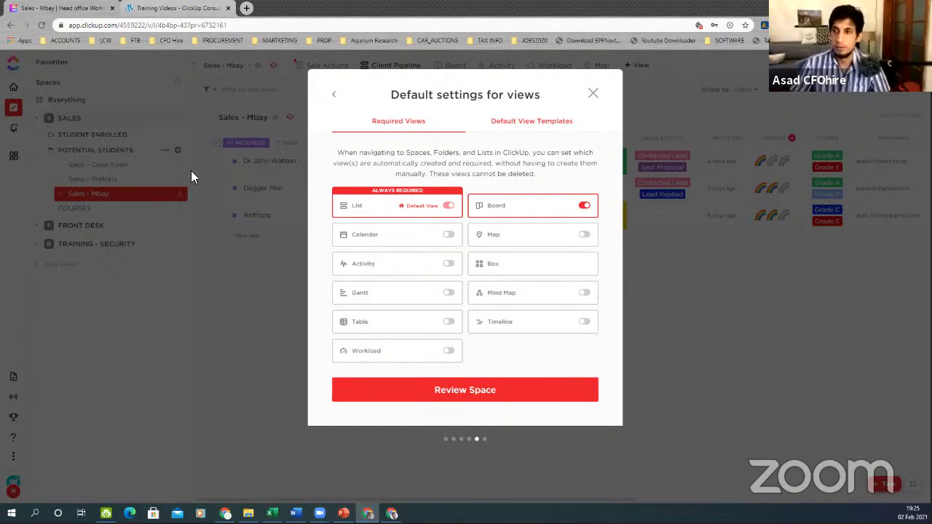
click(450, 391)
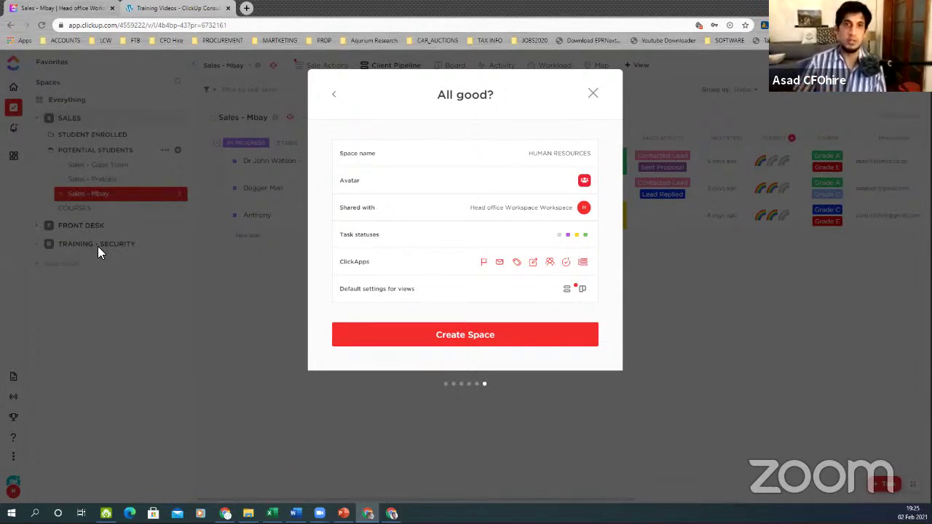
click(444, 343)
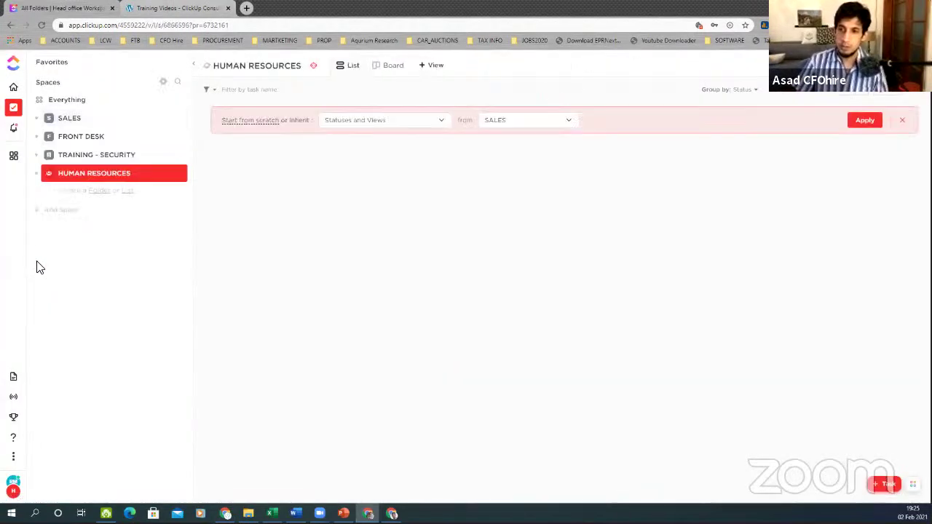
Examine the tasks in the Cape Town, Pretoria and Mbay lists of the POTENTIAL STUDENTS folder
click(37, 156)
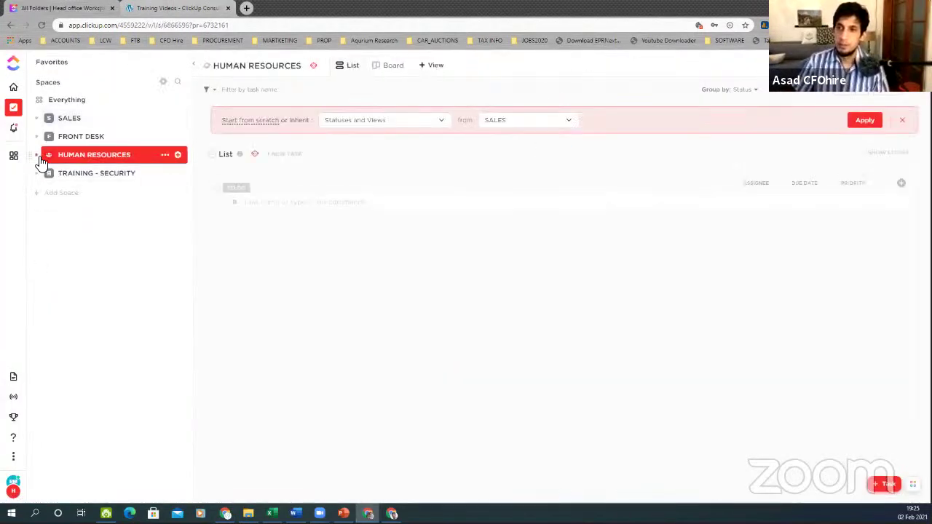
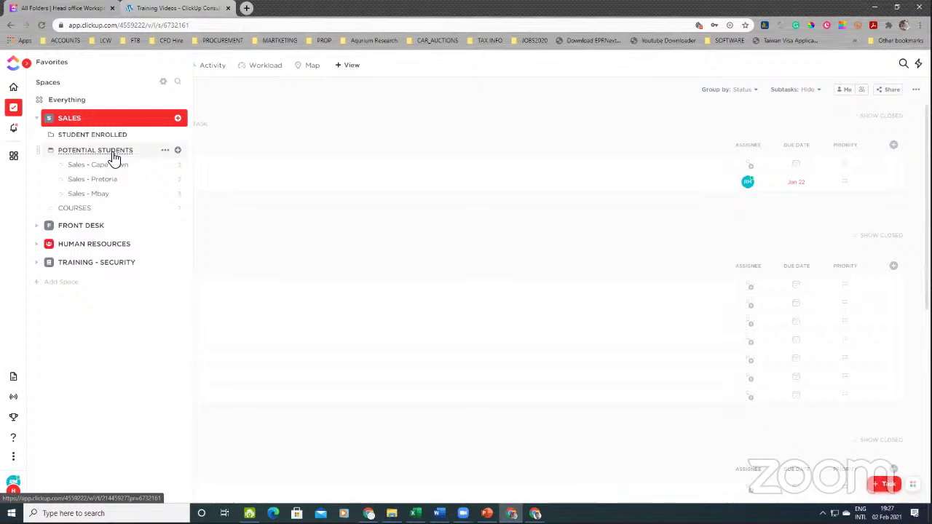
click(113, 157)
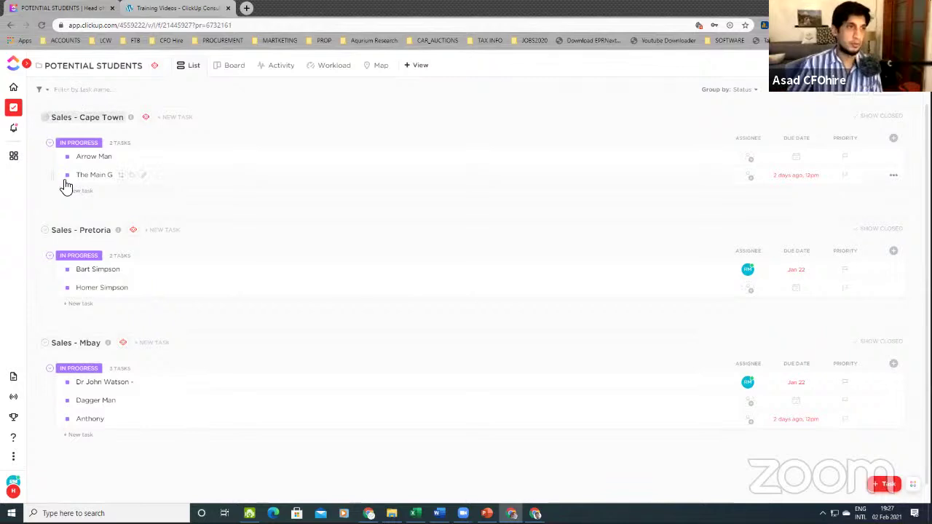
scroll(157, 236, down, 1)
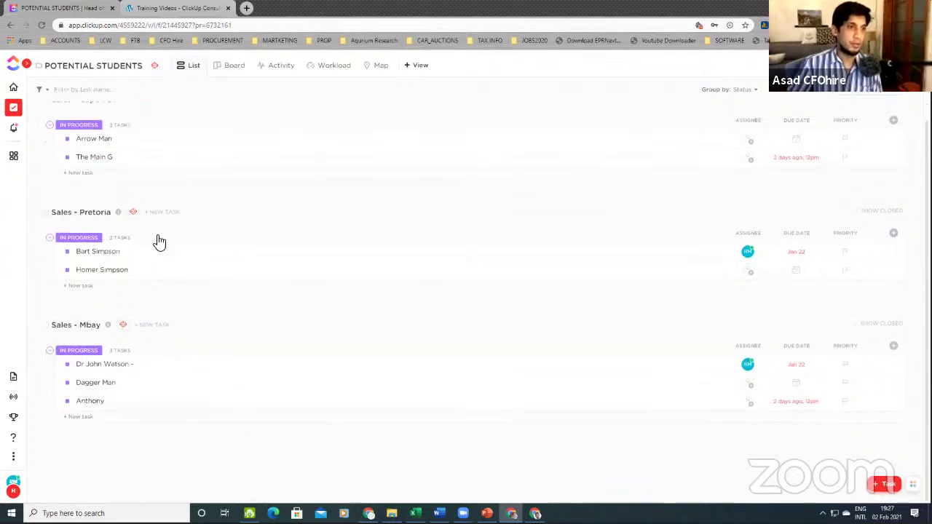
scroll(185, 273, up, 1)
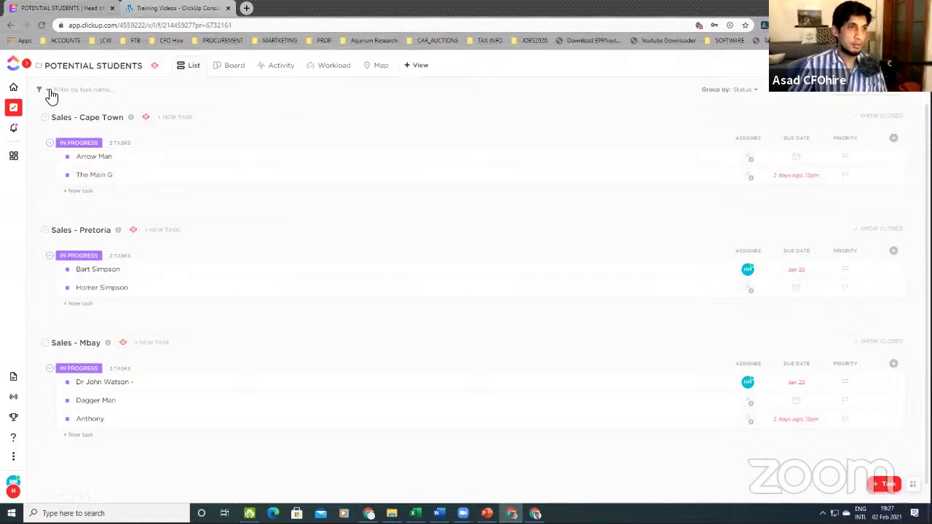
scroll(185, 193, down, 1)
scroll(174, 186, up, 1)
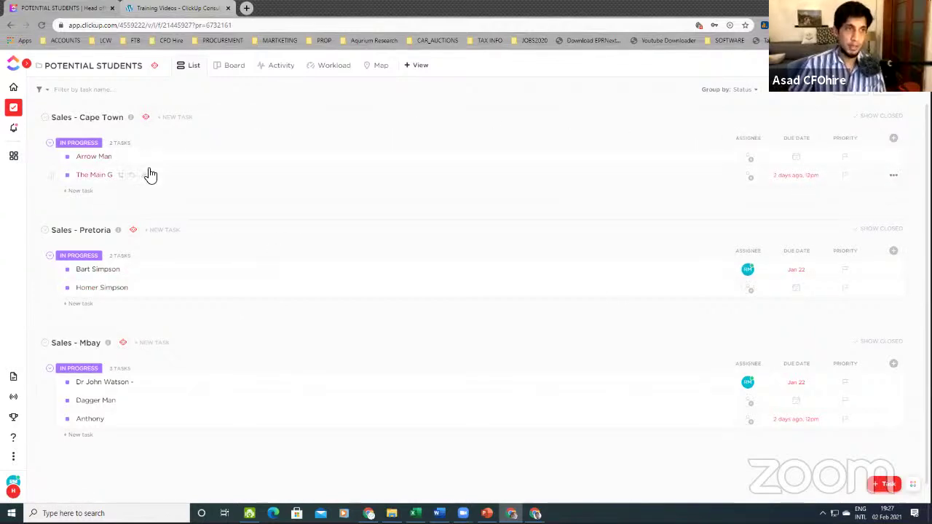
Open the first task in the Sales - Pretoria list and examine its Business Type options
click(100, 274)
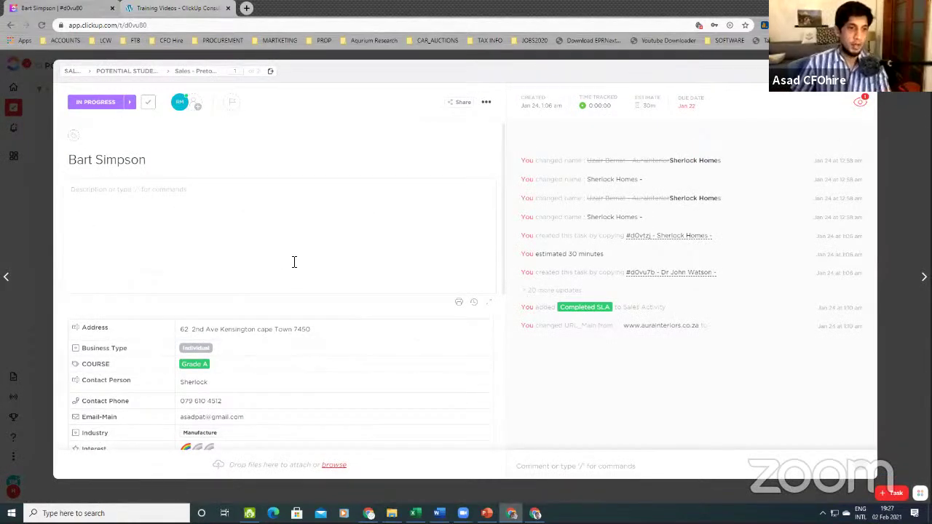
scroll(293, 264, down, 2)
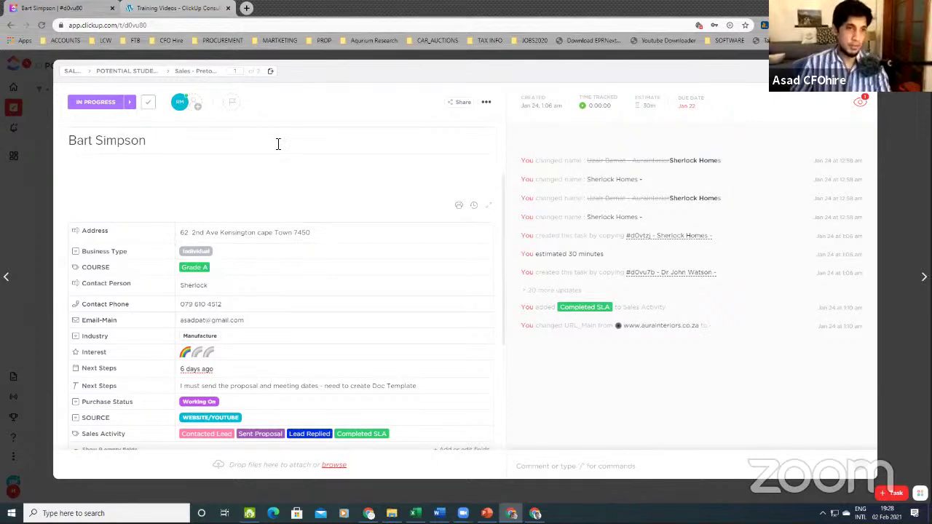
click(230, 252)
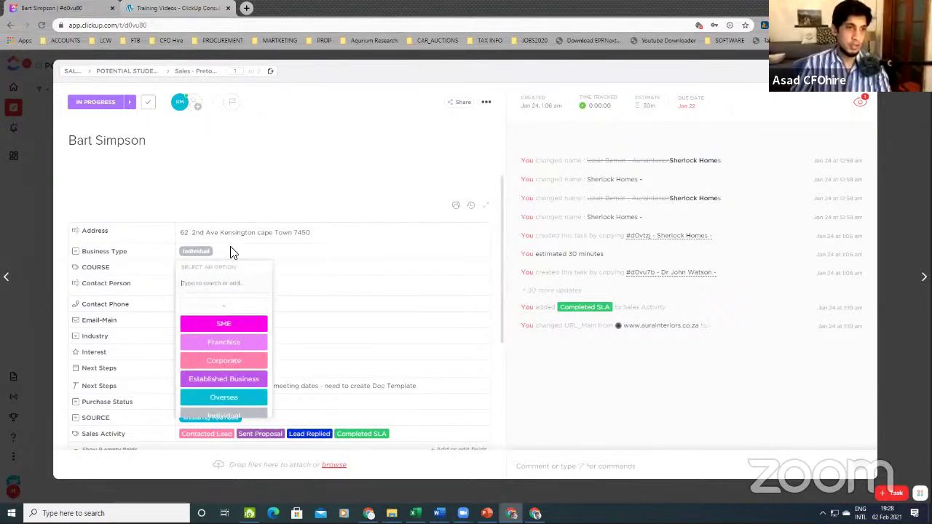
scroll(235, 321, down, 1)
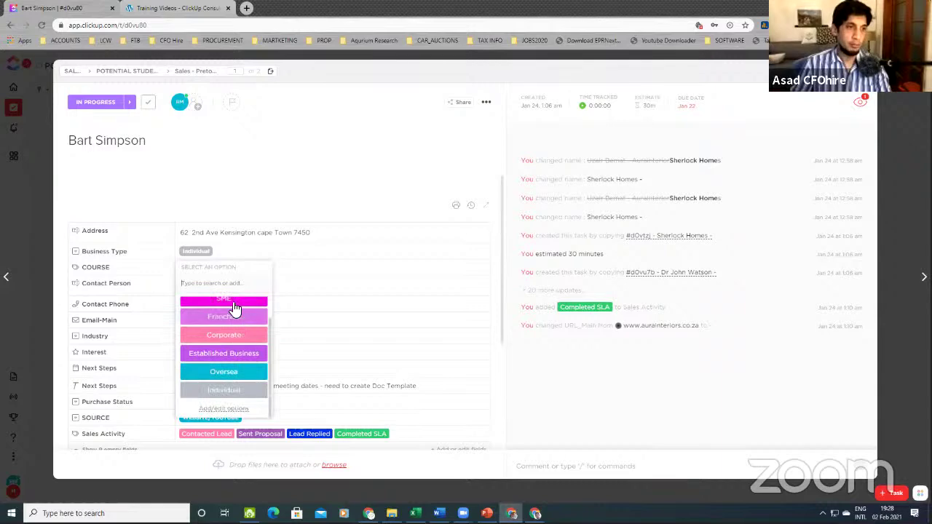
scroll(234, 309, up, 1)
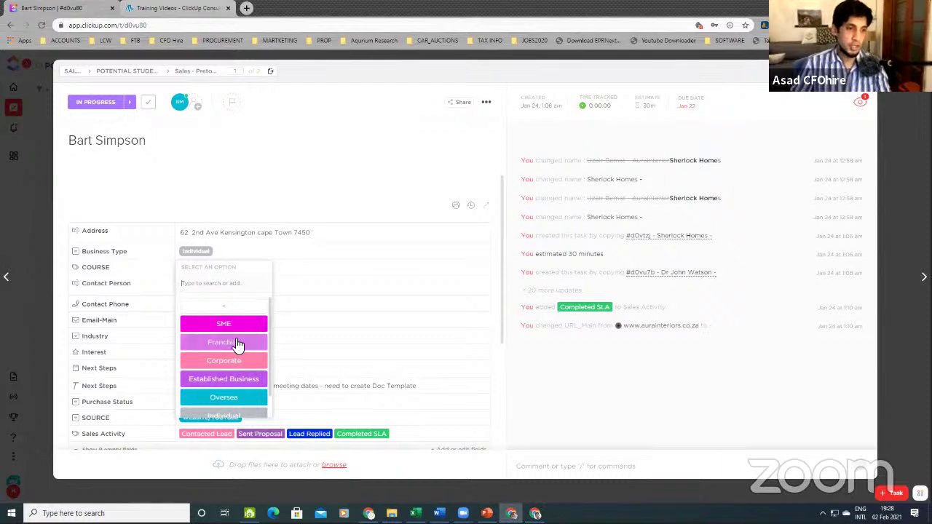
scroll(238, 344, down, 1)
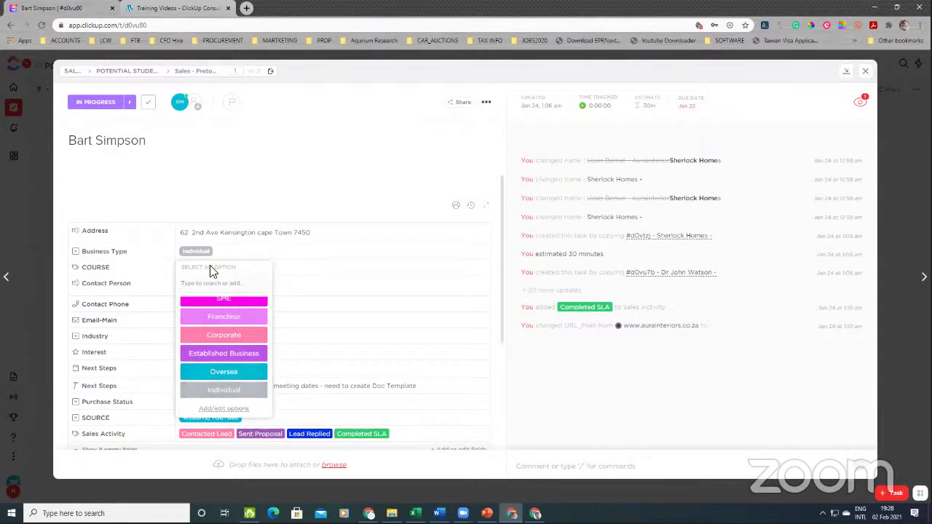
Delete the Oversea and Established Business options from the Business Type field and save the field
click(216, 410)
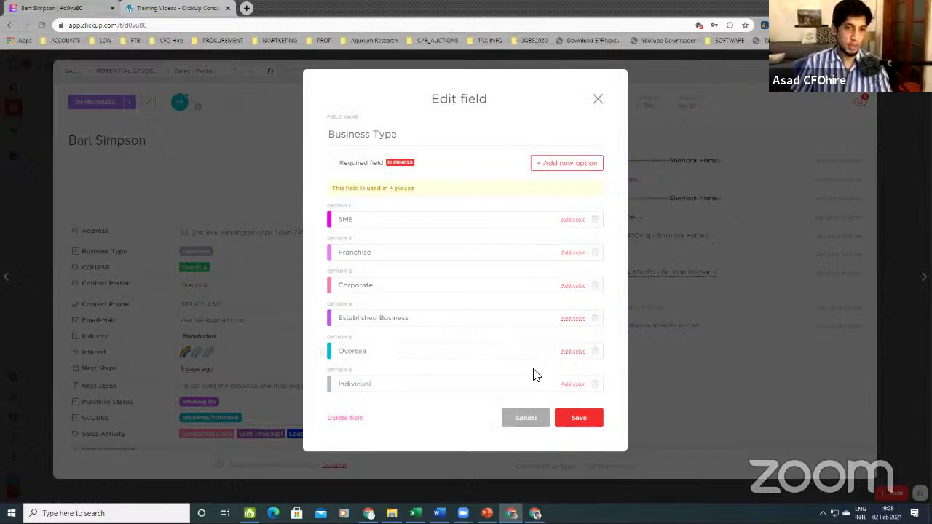
click(594, 353)
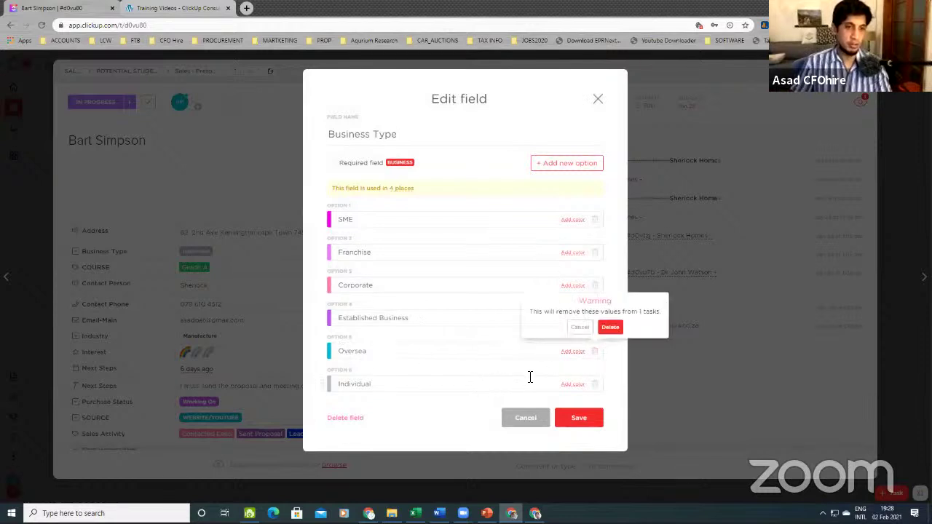
click(611, 329)
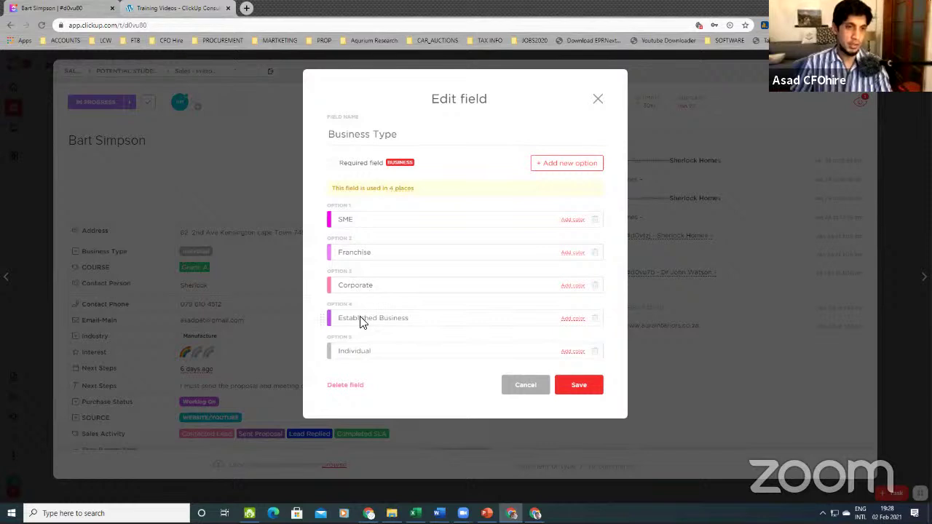
click(597, 322)
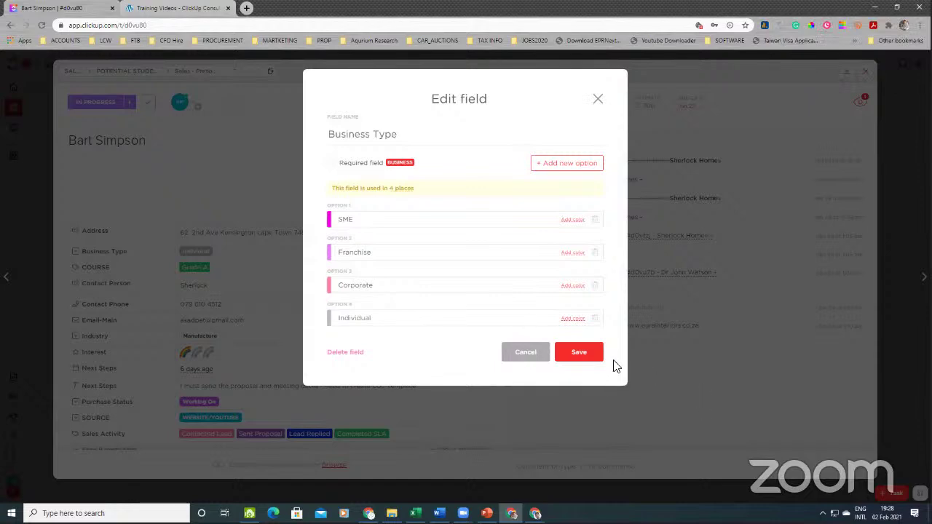
click(582, 355)
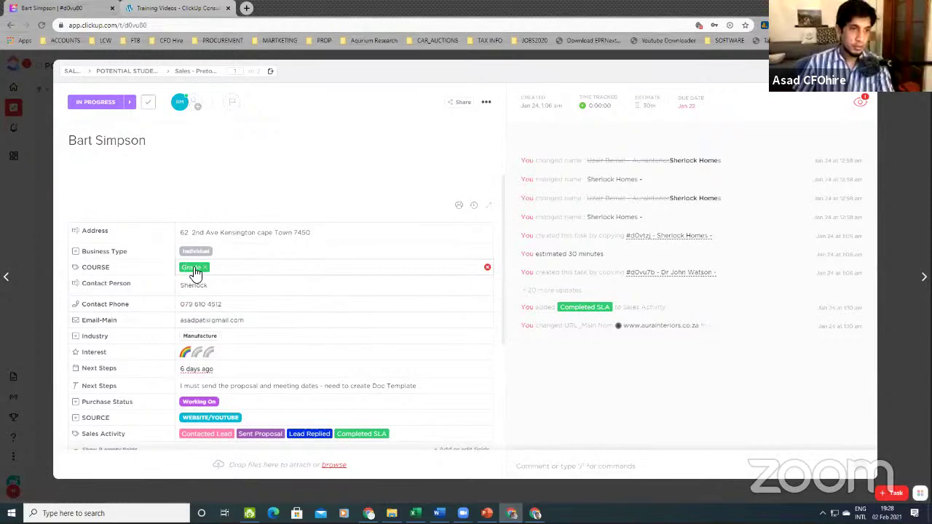
Examine the options offered by the task's COURSE field without changing the selection
click(340, 273)
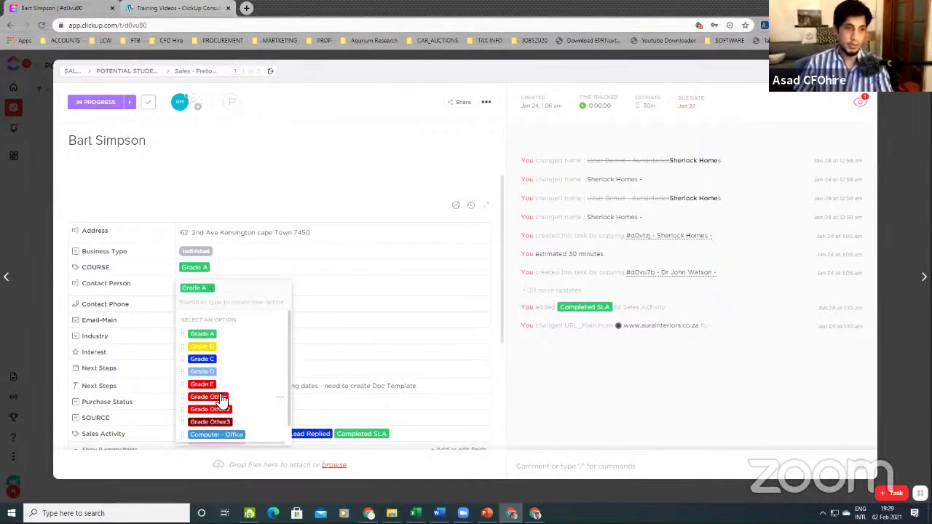
scroll(222, 399, down, 1)
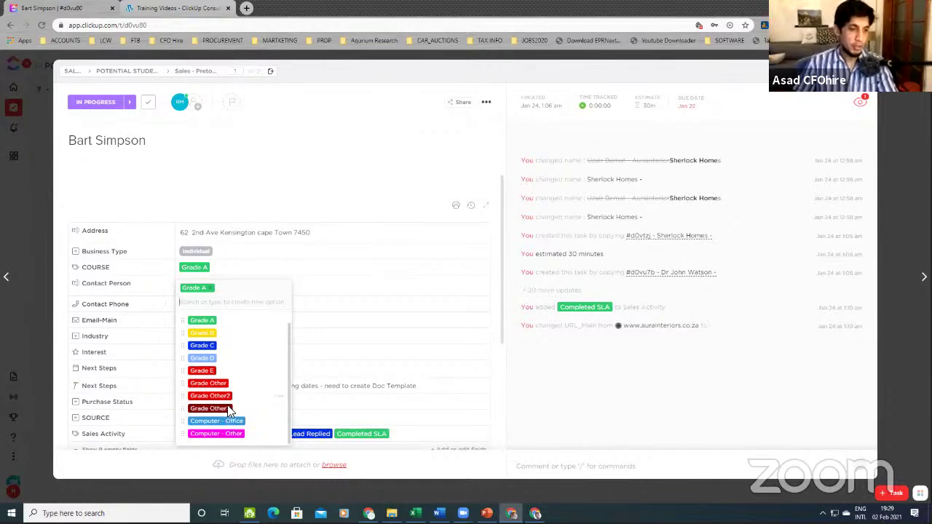
click(284, 203)
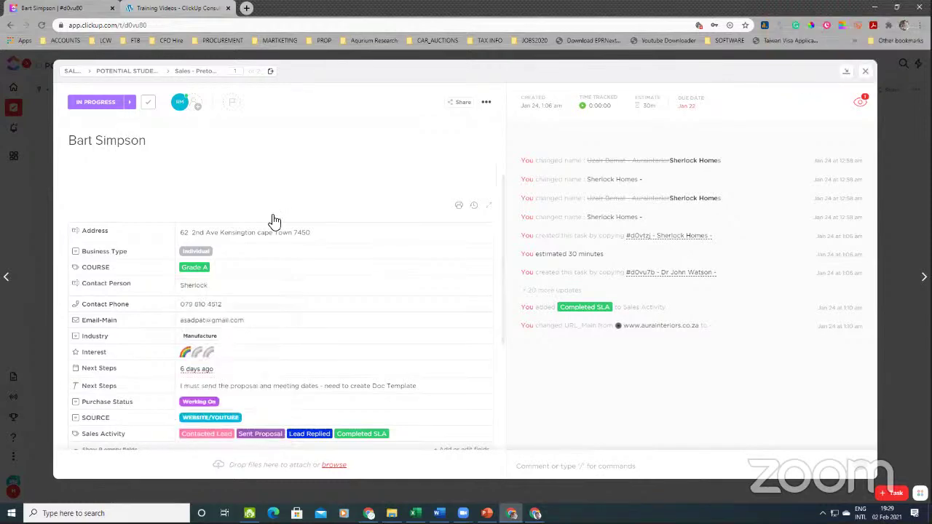
click(190, 268)
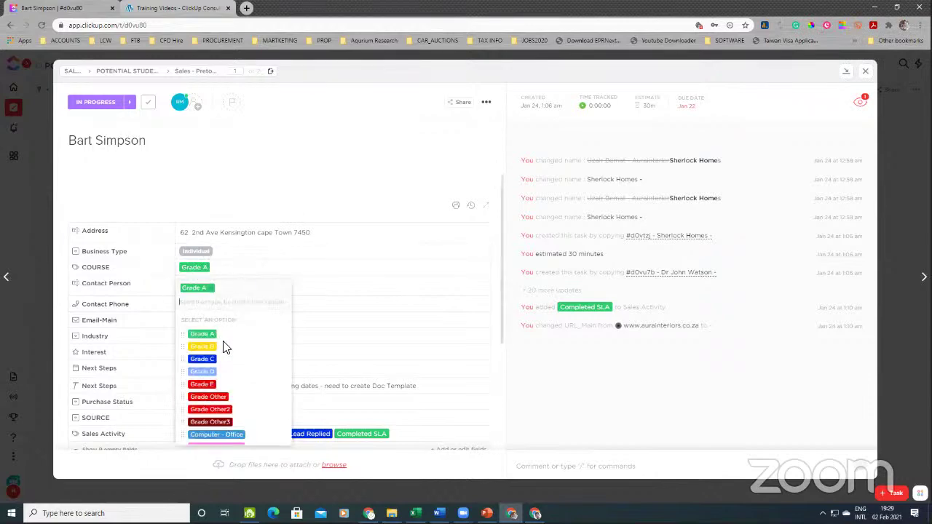
scroll(224, 348, down, 1)
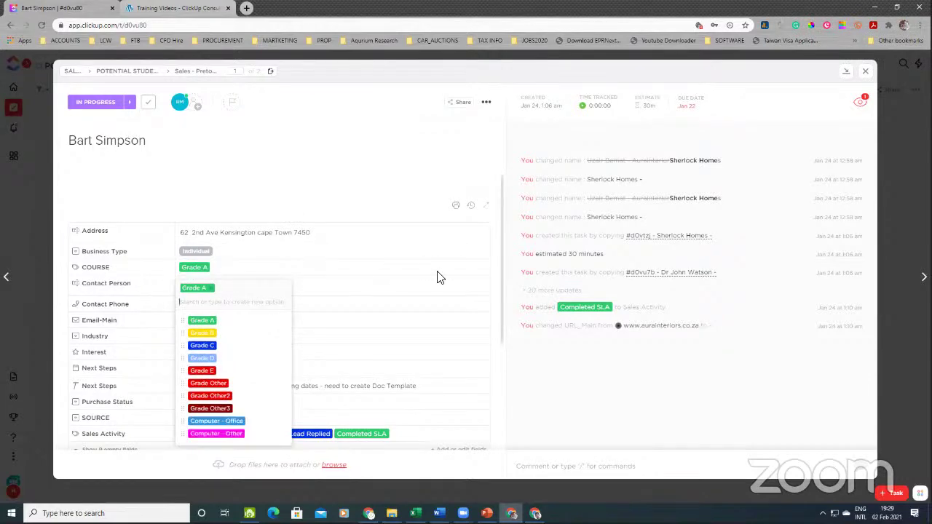
click(376, 277)
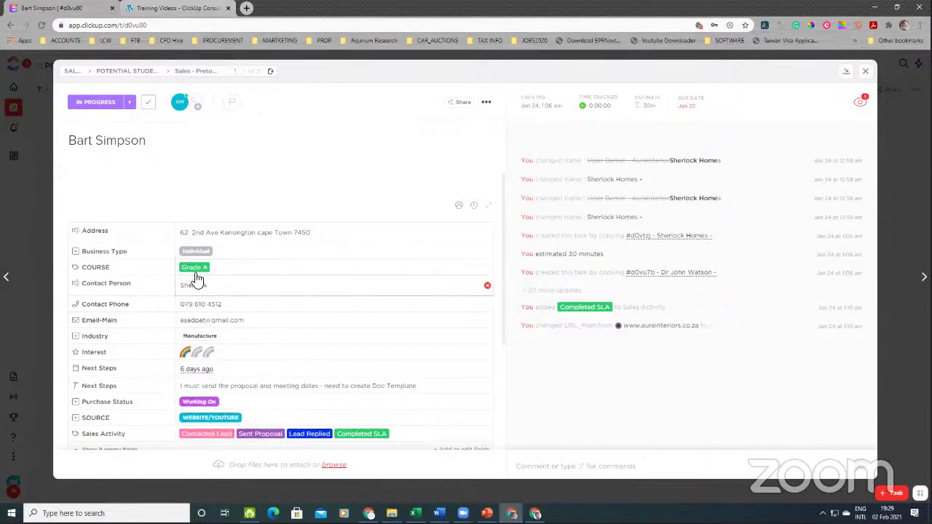
Open the COURSE custom field for editing and rename its Grade Other option to "Grade - Armed Response"
scroll(354, 274, down, 5)
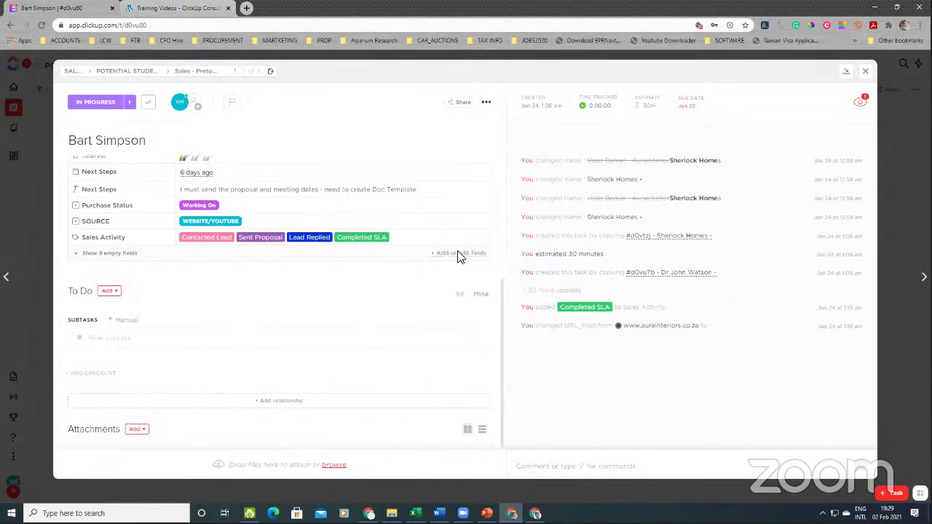
click(459, 254)
mouse_move(349, 181)
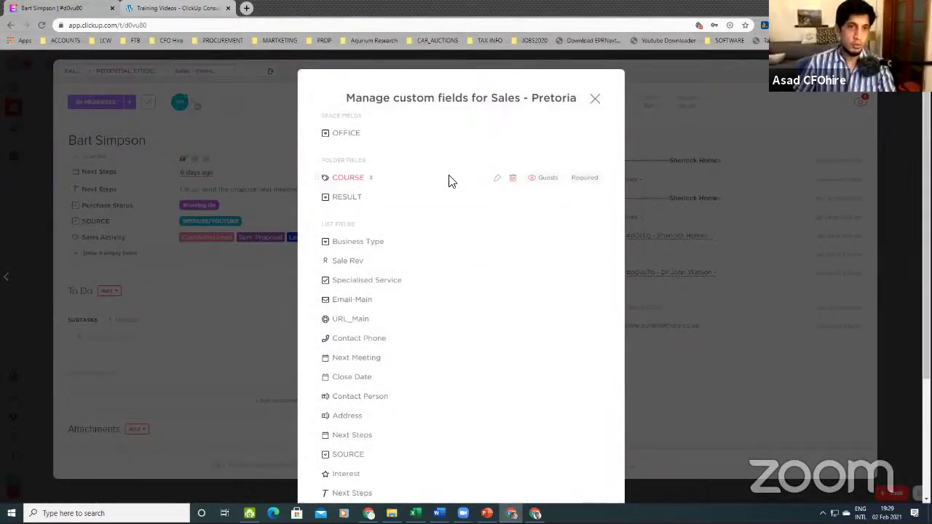
click(496, 182)
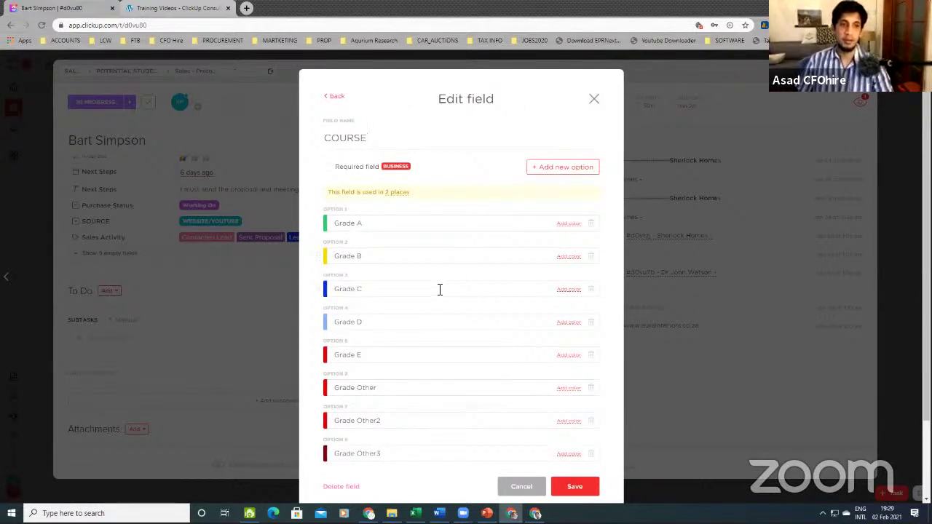
scroll(381, 359, down, 1)
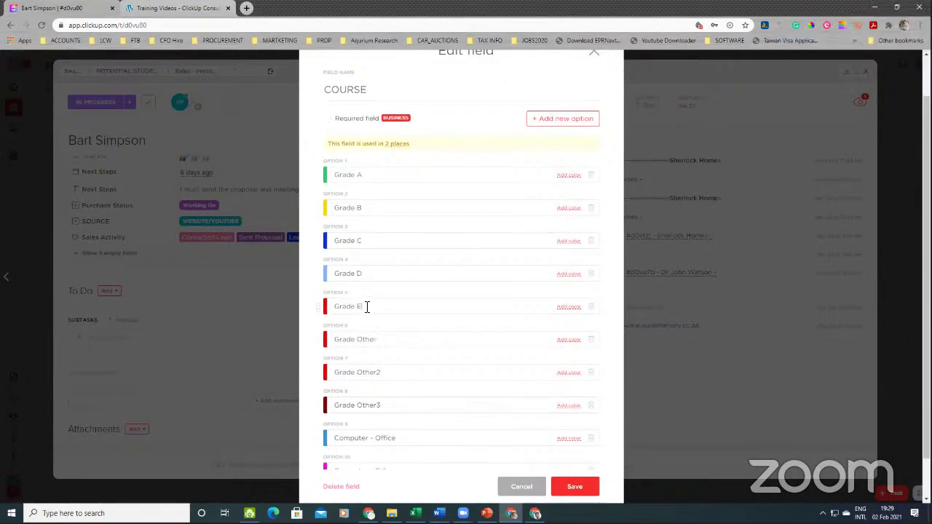
drag(368, 308, 339, 304)
drag(379, 342, 356, 340)
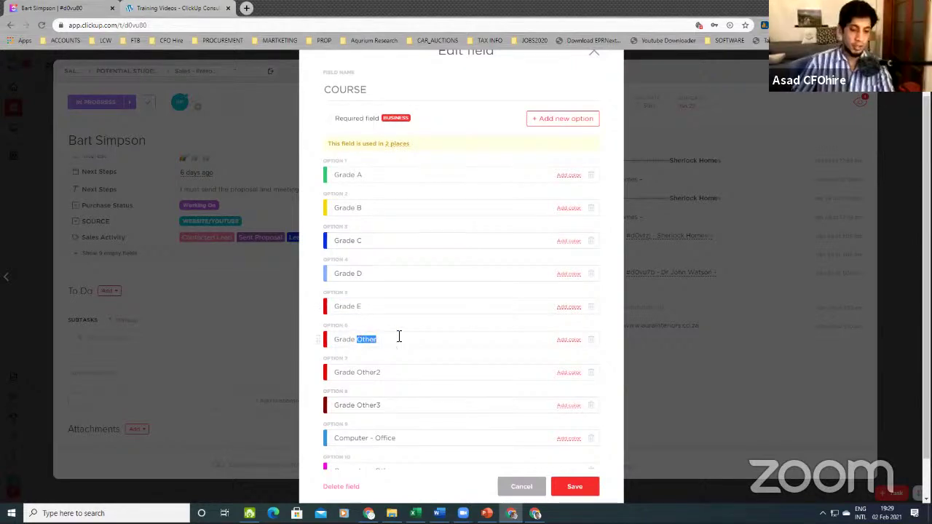
text(- Armed Response)
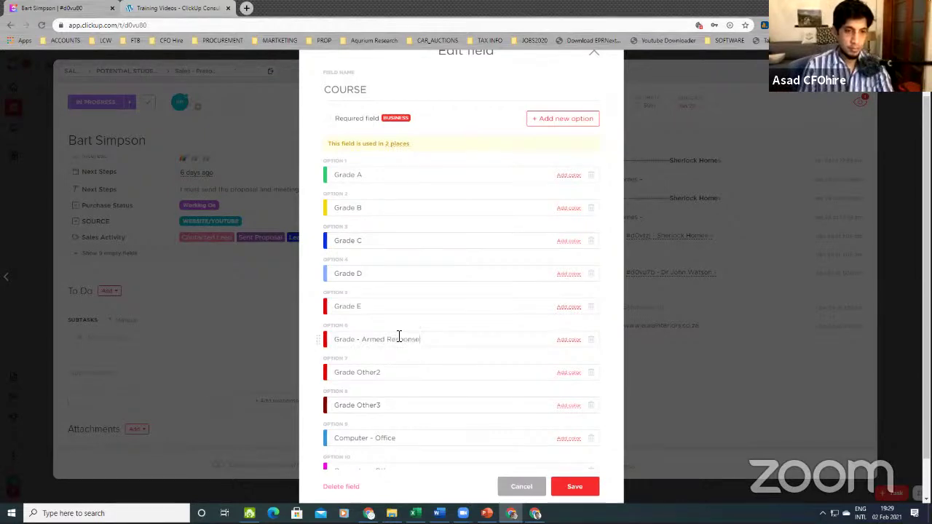
Rename the Grade Other2 option of the COURSE field to "Grade - Cash in Transit"
drag(361, 379, 410, 378)
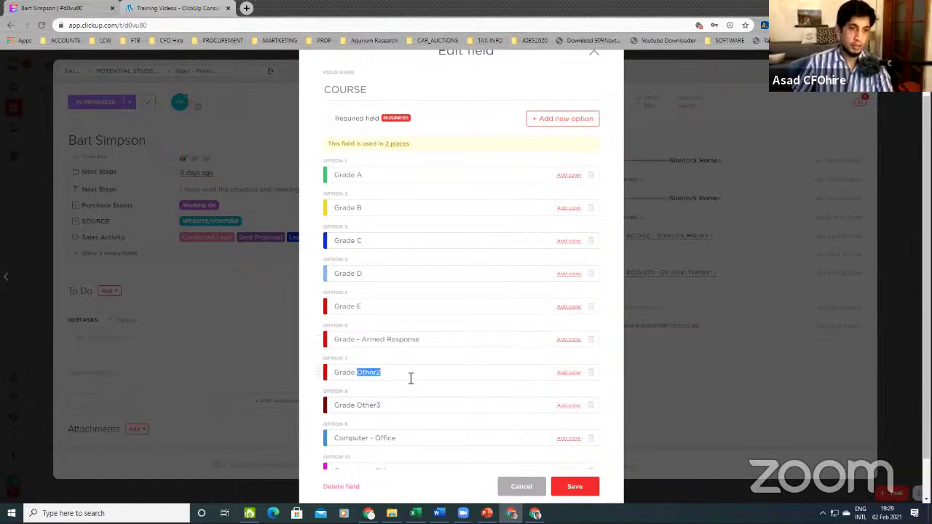
text(-)
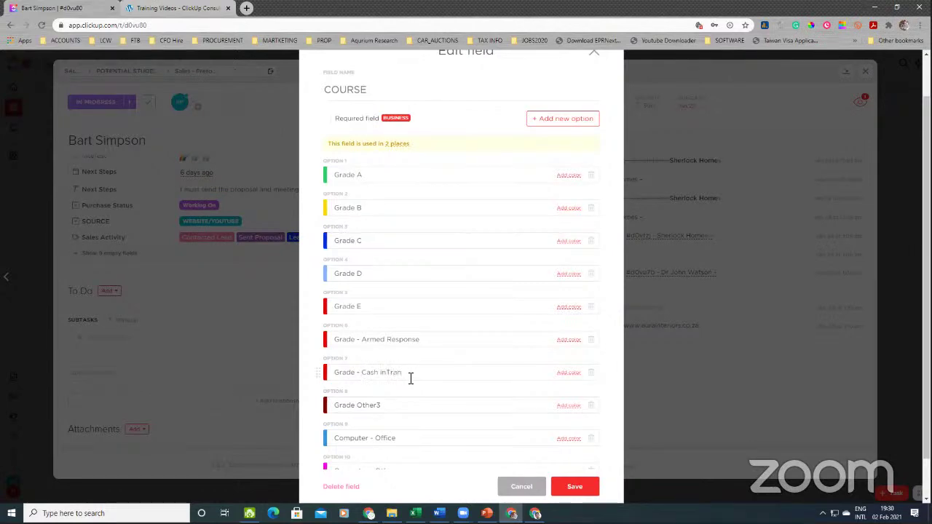
text(Cash inTransit)
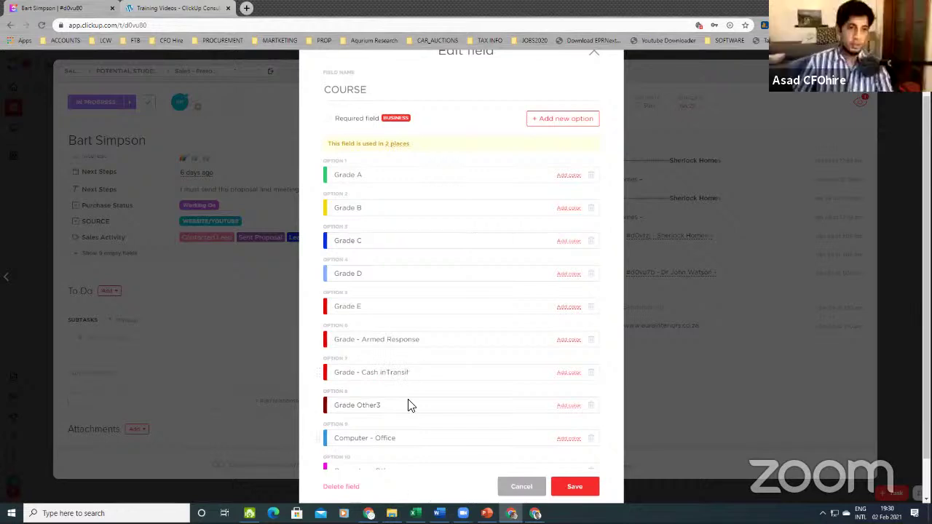
double_click(389, 372)
click(387, 372)
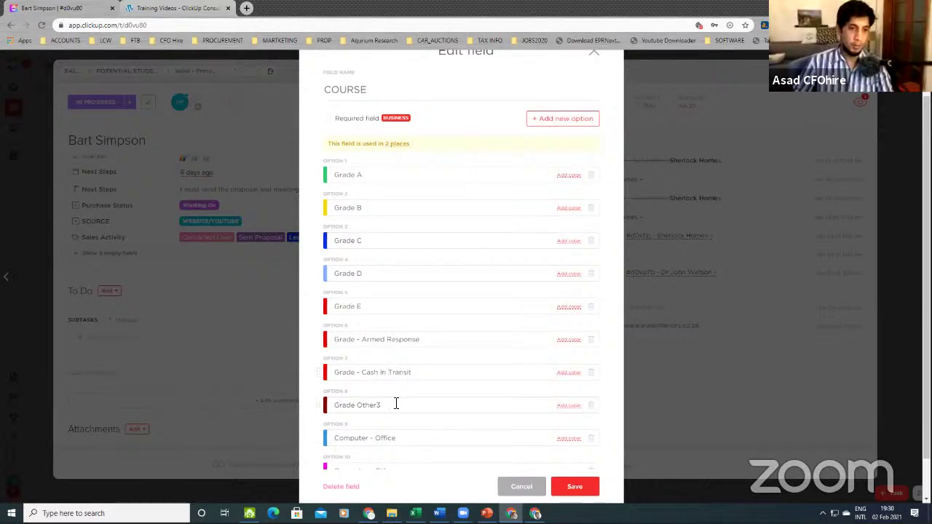
Reorder the first five COURSE options to run Grade E, Grade D, Grade C, Grade B, Grade A
scroll(398, 402, down, 1)
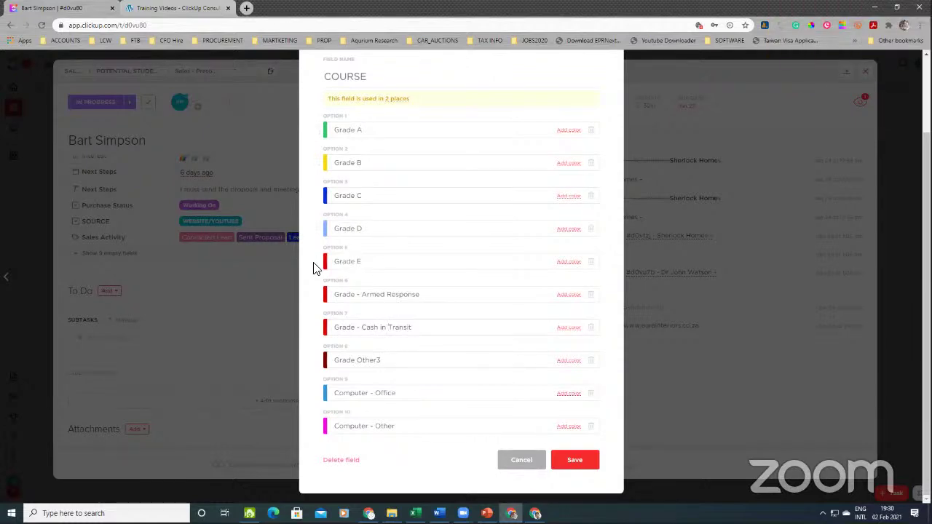
drag(318, 264, 315, 137)
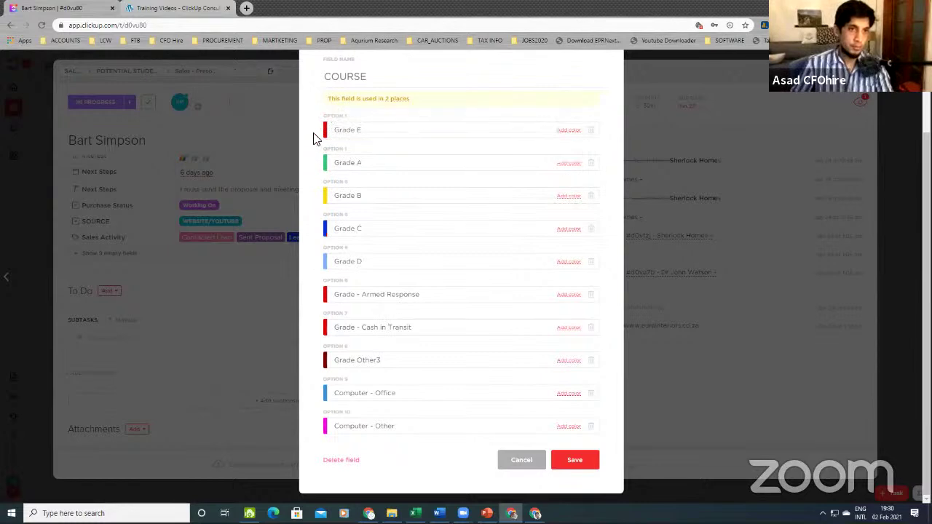
drag(320, 262, 318, 193)
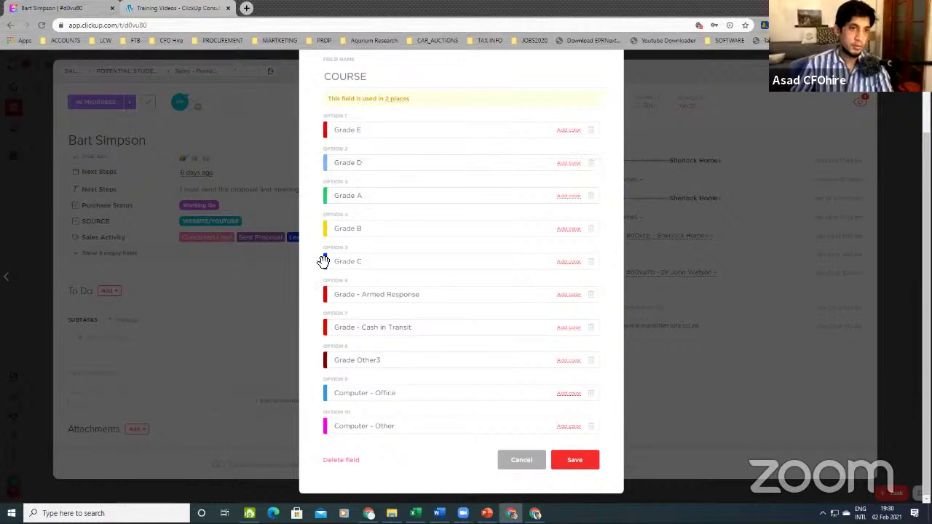
drag(322, 260, 318, 195)
drag(319, 260, 318, 228)
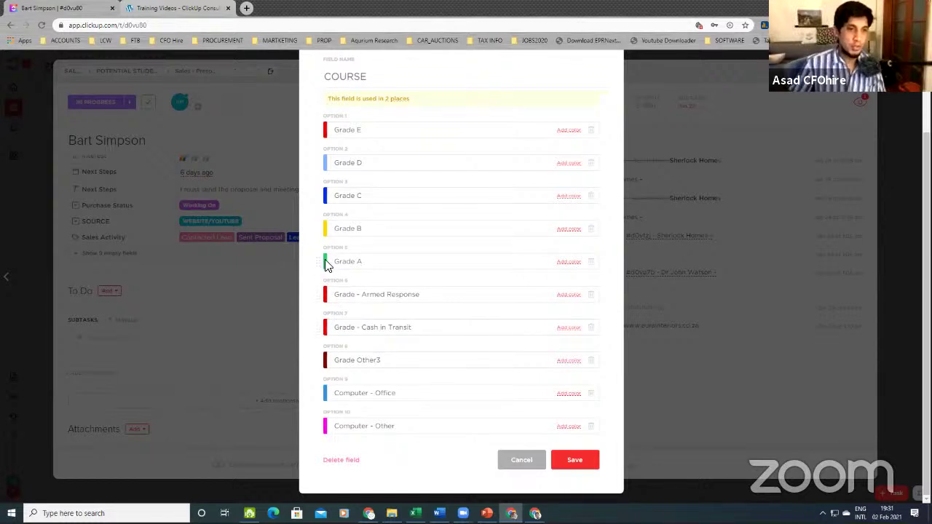
Color the Grade A option red and Grade E green, save the COURSE field and close the custom fields manager
click(568, 265)
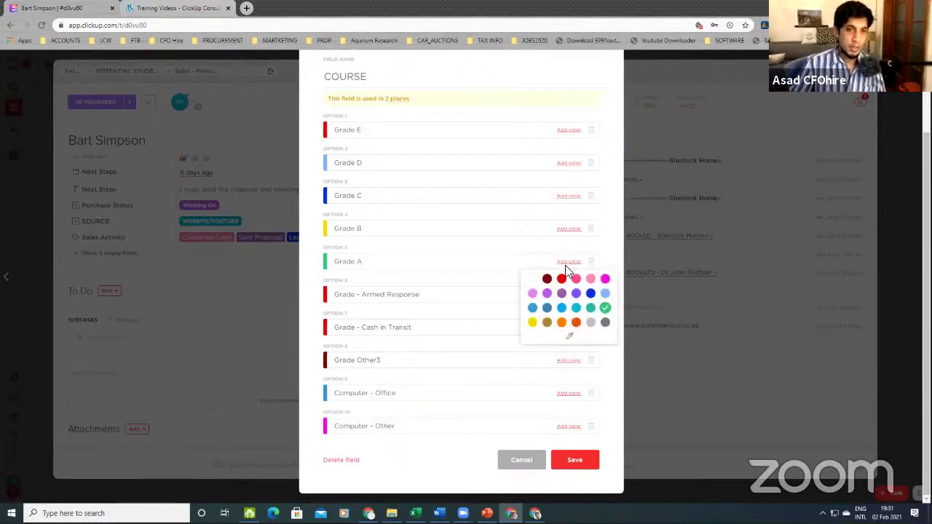
click(560, 278)
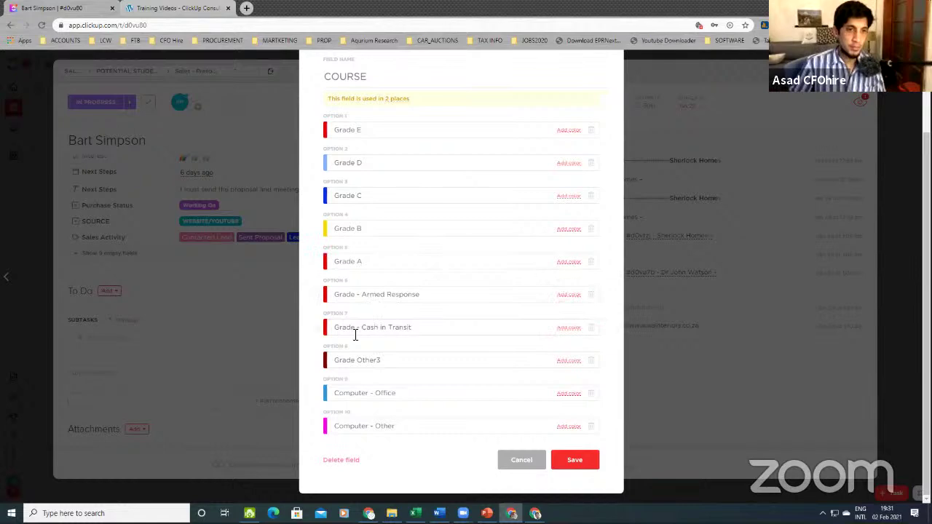
click(568, 131)
click(605, 179)
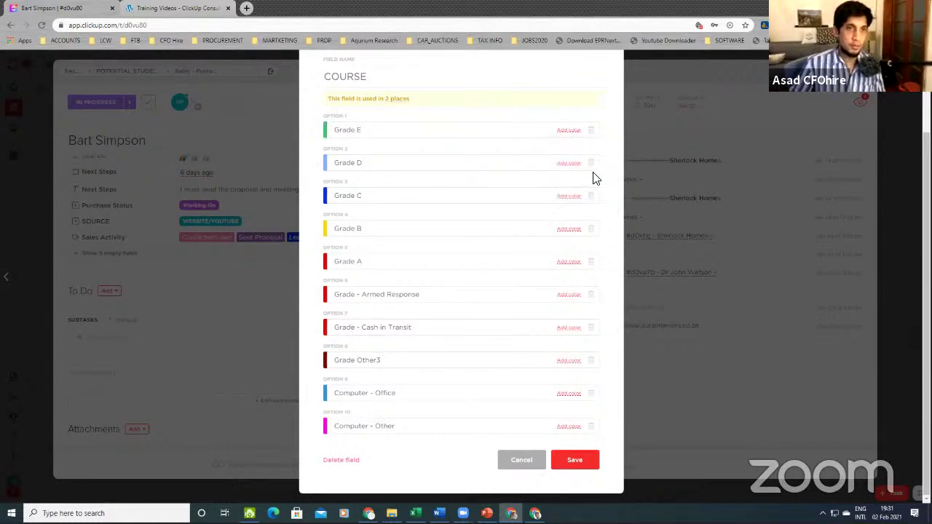
click(574, 466)
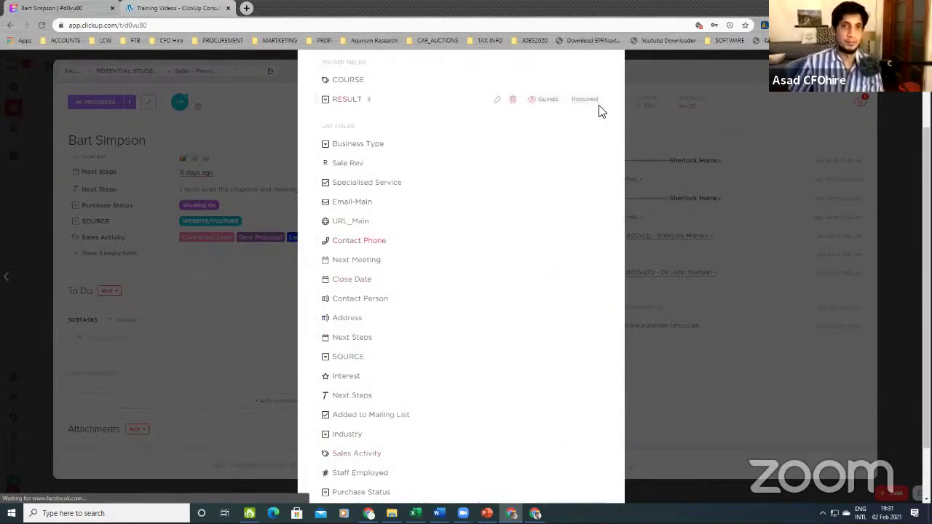
scroll(589, 153, up, 2)
click(596, 102)
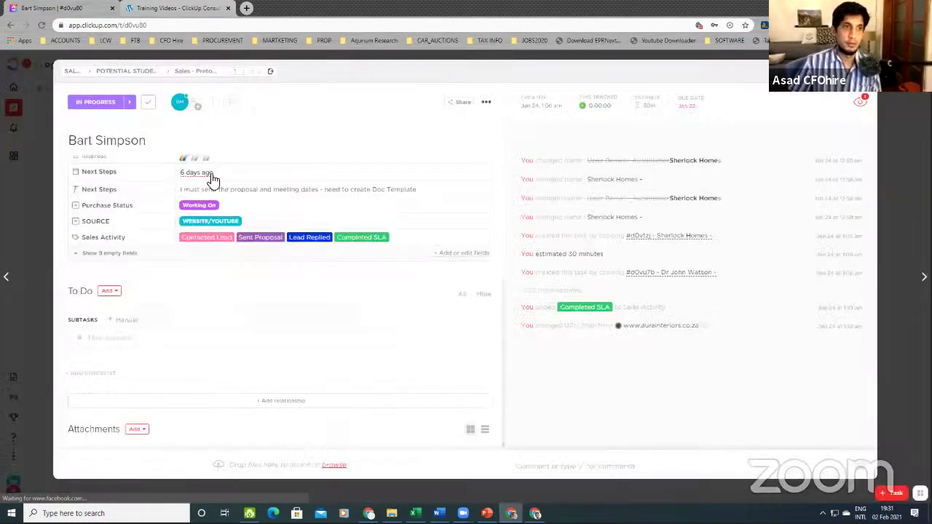
Reopen the first task in the Sales - Pretoria list and post the comment "write a email"
scroll(247, 231, up, 4)
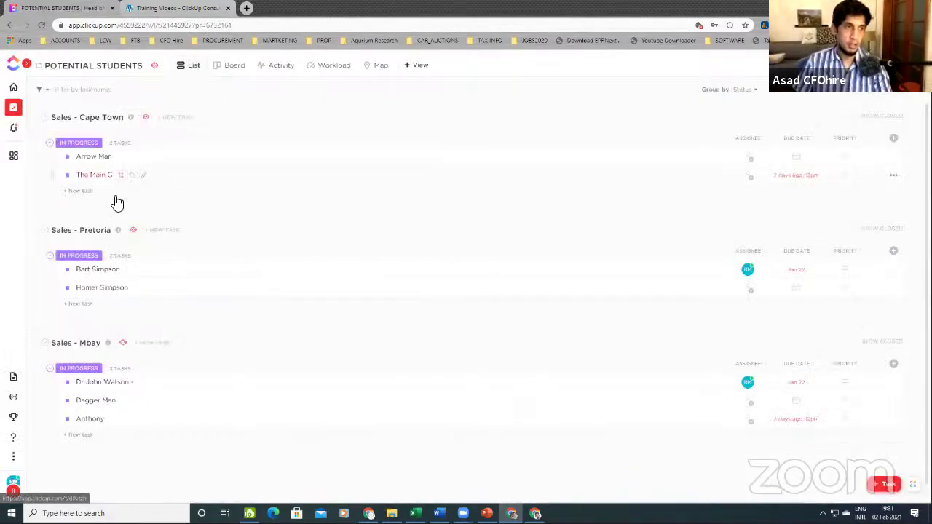
click(88, 274)
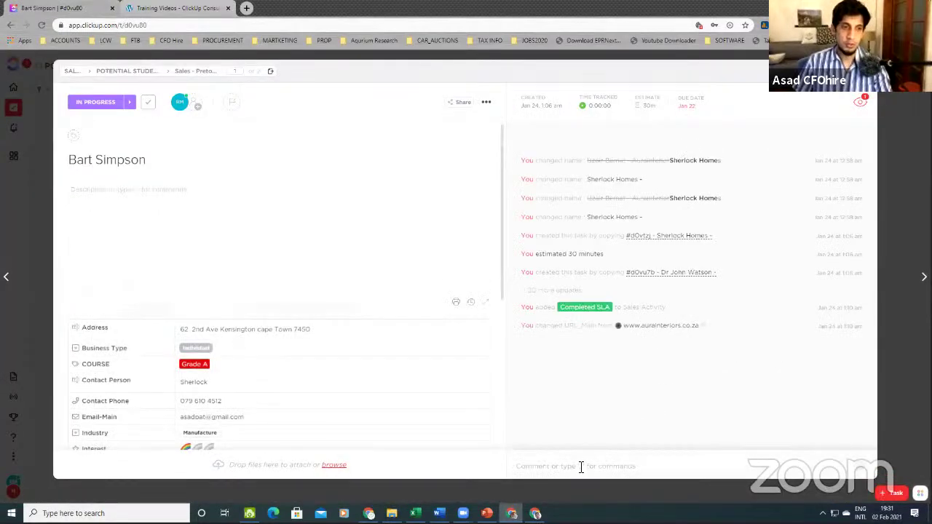
click(604, 455)
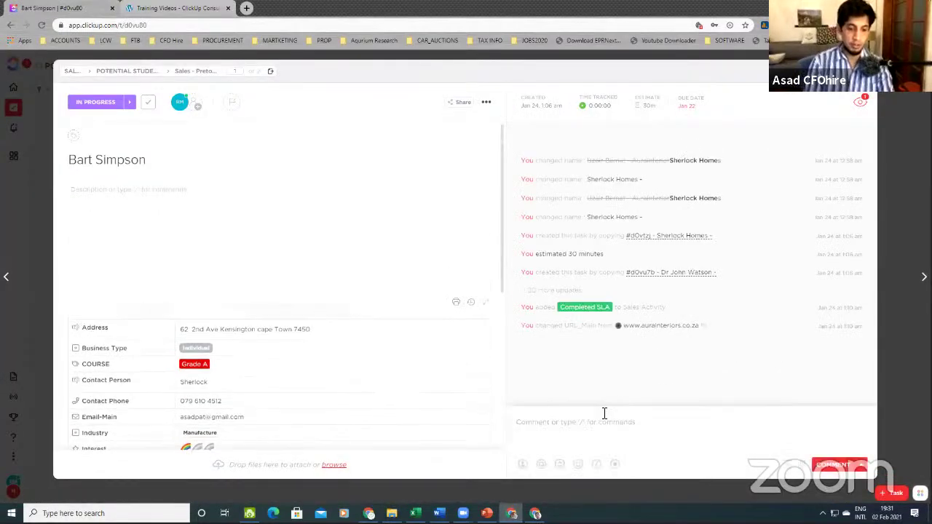
text(write a email)
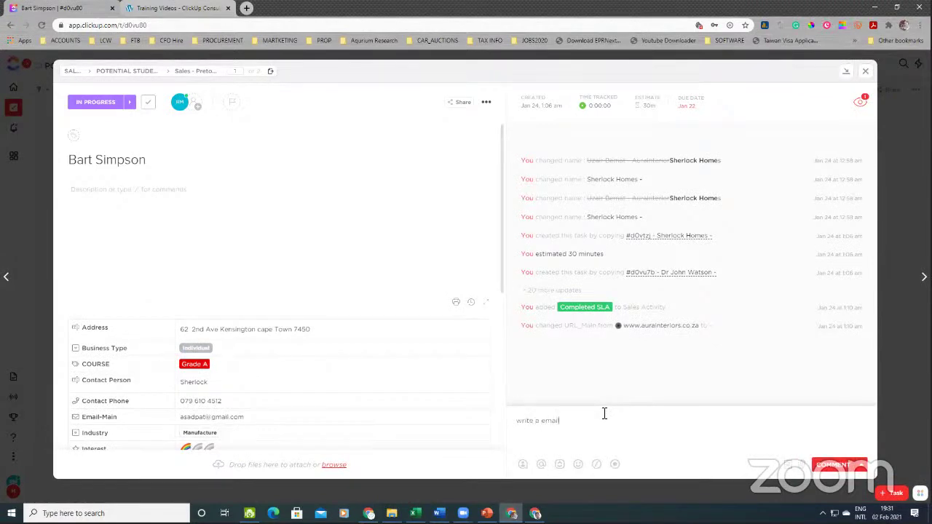
click(833, 466)
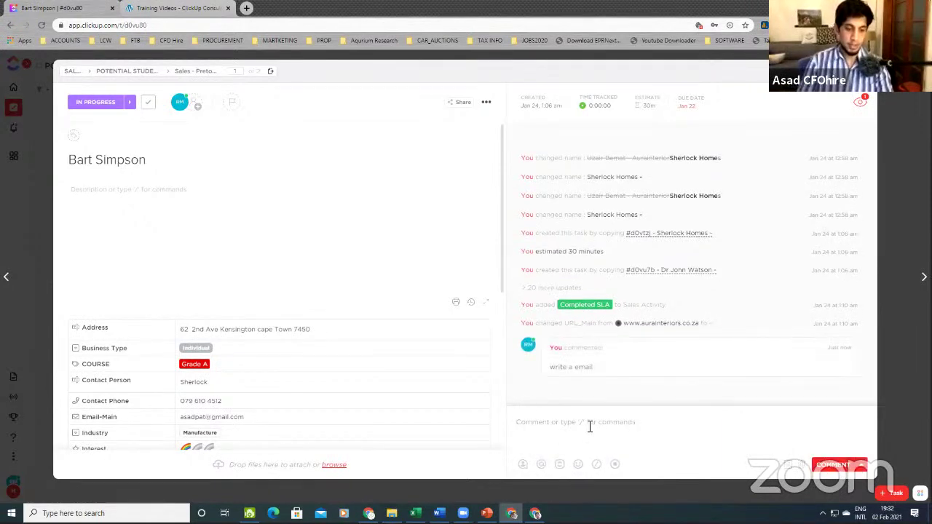
Draft the message "write a write" as an email from the task and try to add a signature
text(write a write)
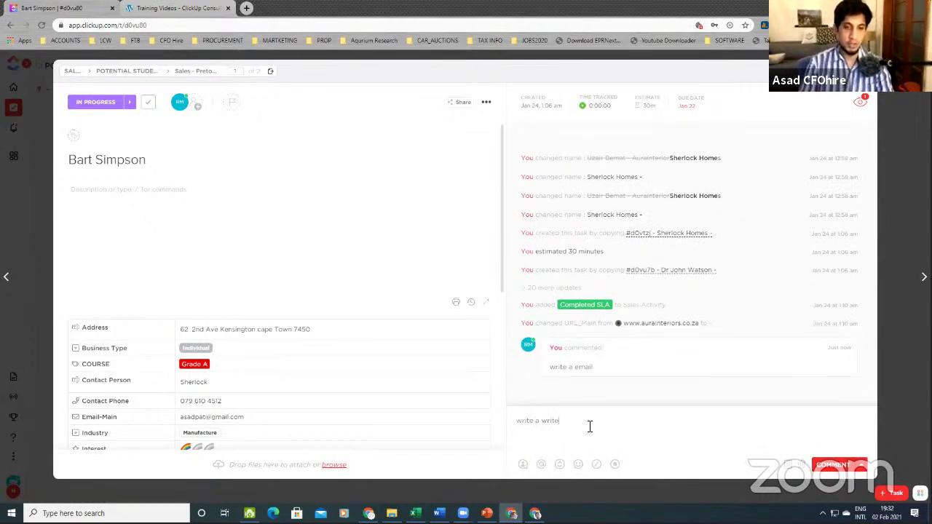
click(859, 472)
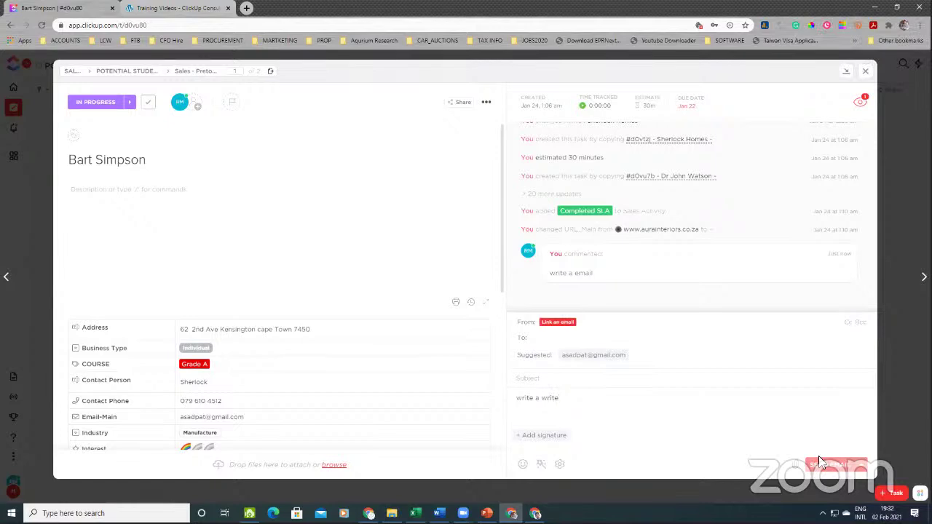
click(529, 436)
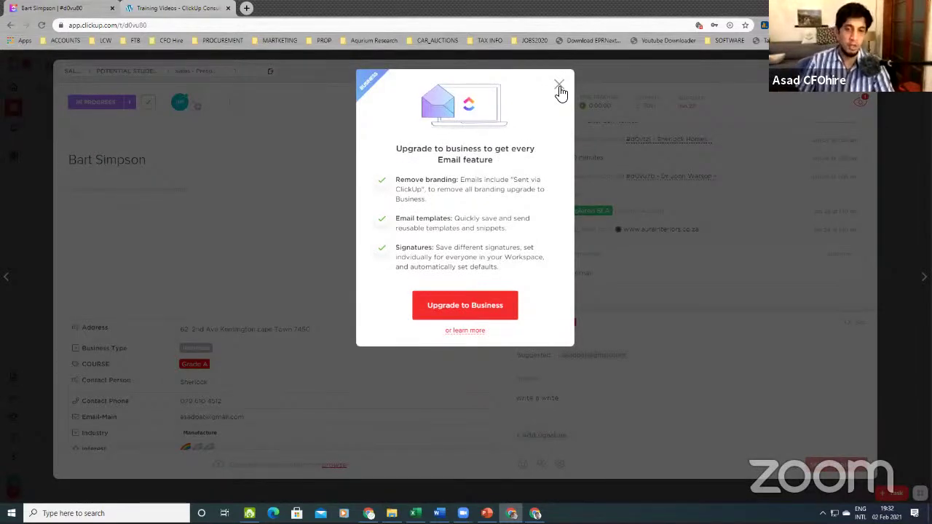
click(559, 88)
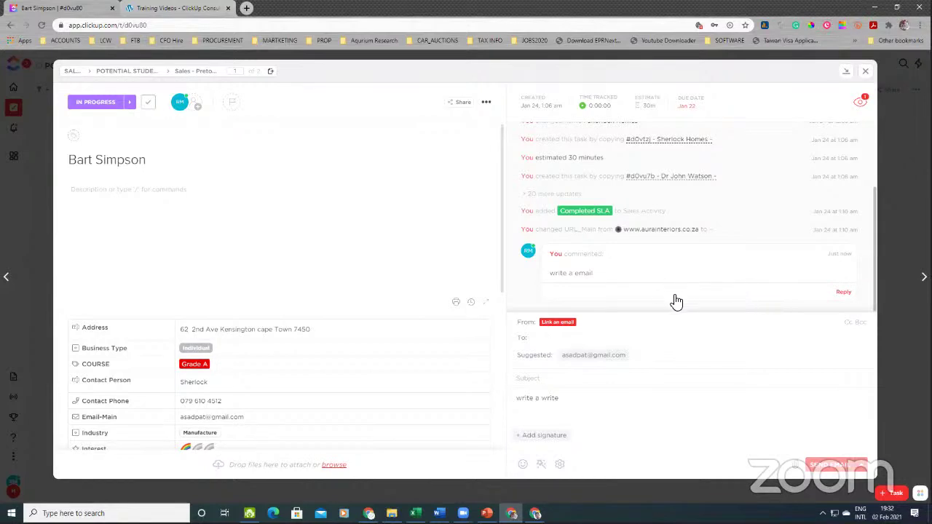
Examine the task's custom fields and the order and colors of the COURSE options, then close the task
scroll(676, 301, up, 2)
scroll(673, 300, down, 3)
scroll(208, 366, down, 2)
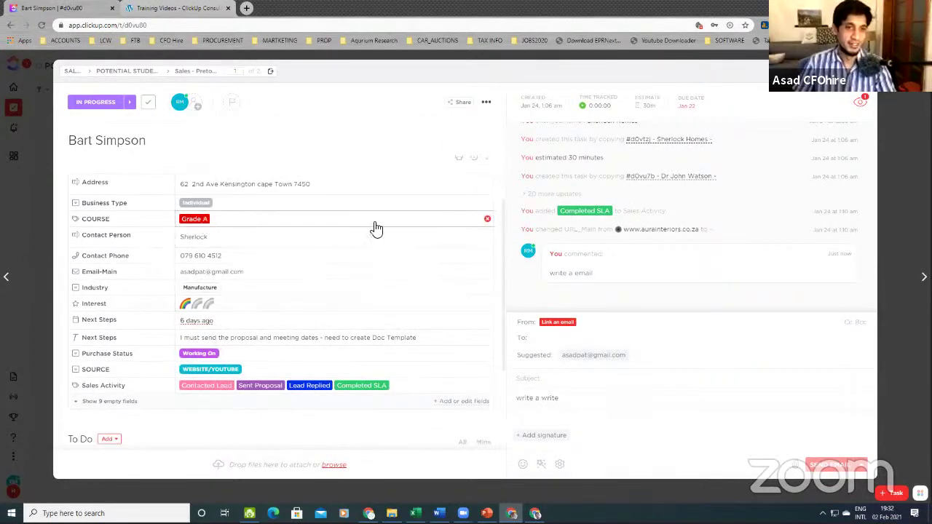
click(246, 223)
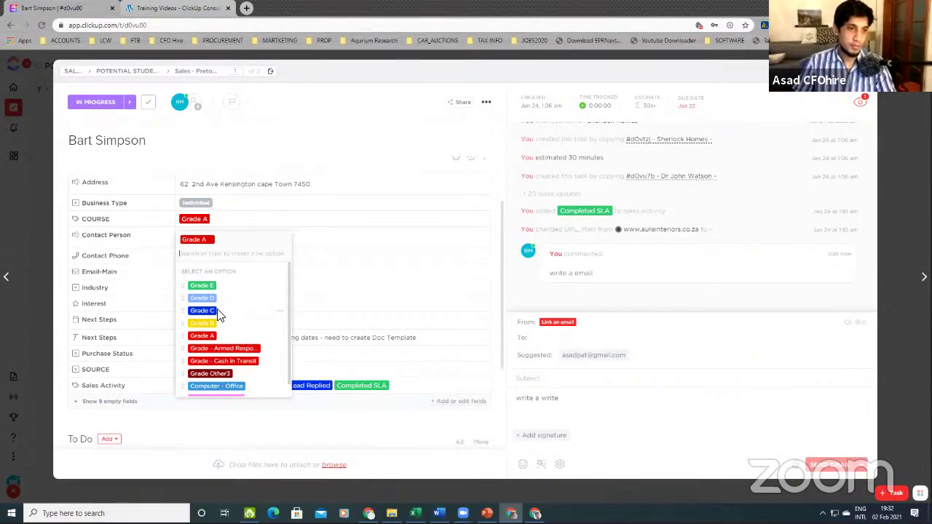
click(297, 218)
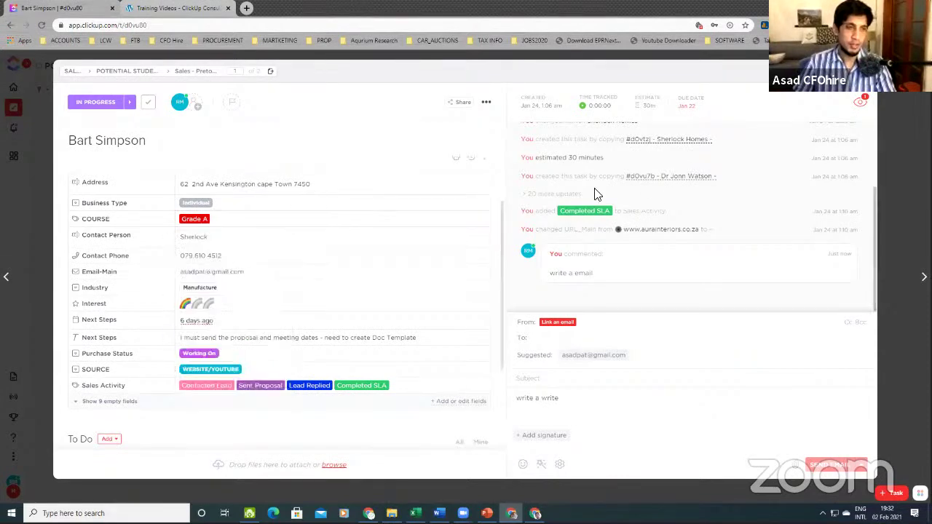
click(859, 79)
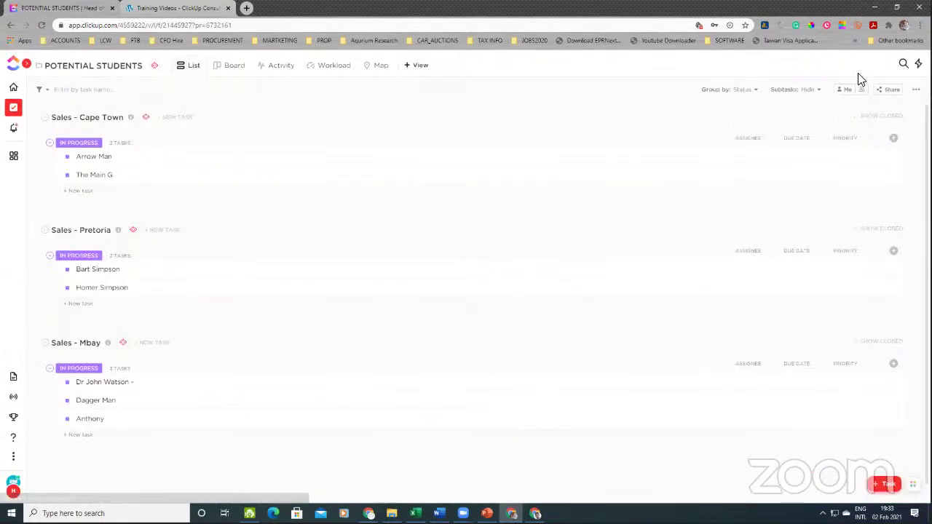
Reopen the first task in the Sales - Pretoria list and open its COURSE custom field for editing
click(88, 270)
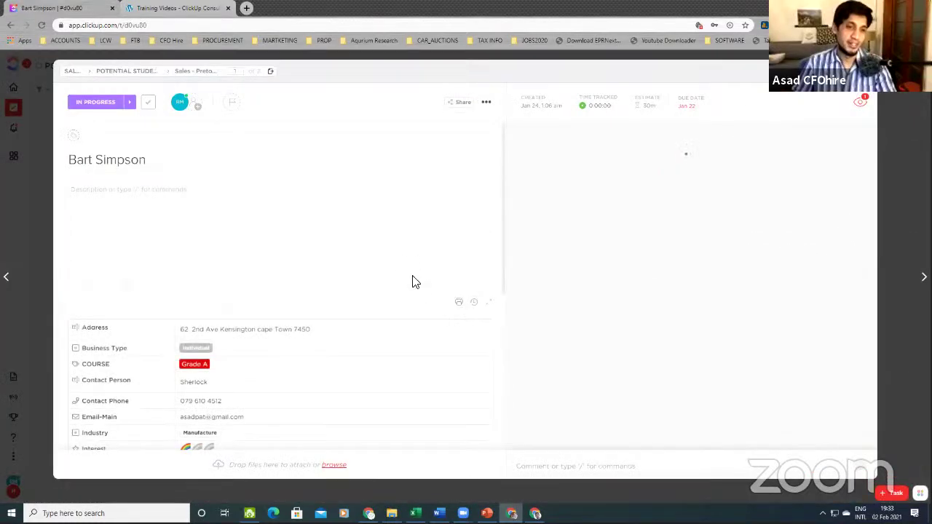
scroll(412, 281, down, 5)
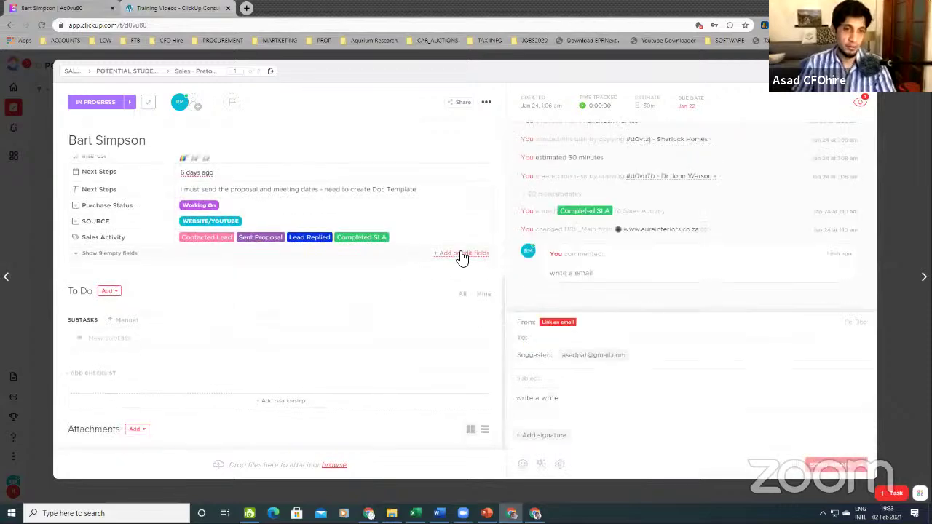
click(462, 255)
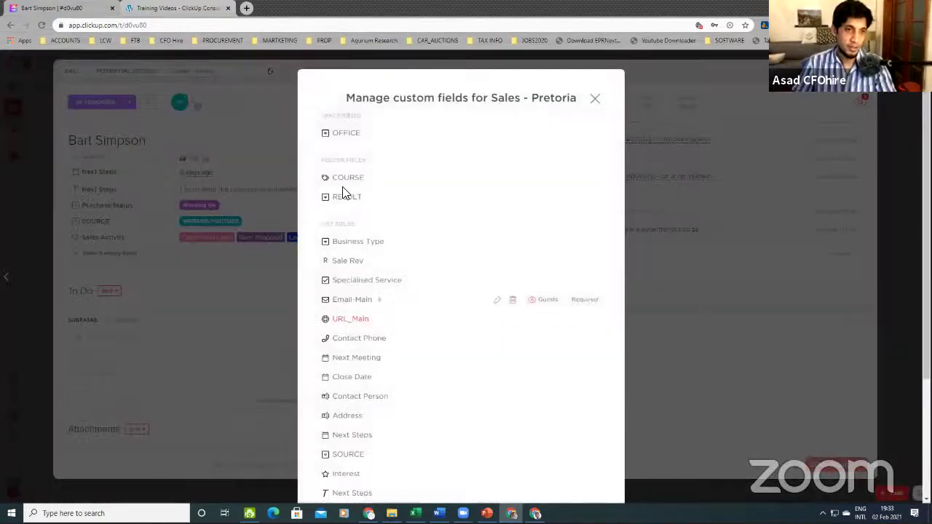
click(498, 178)
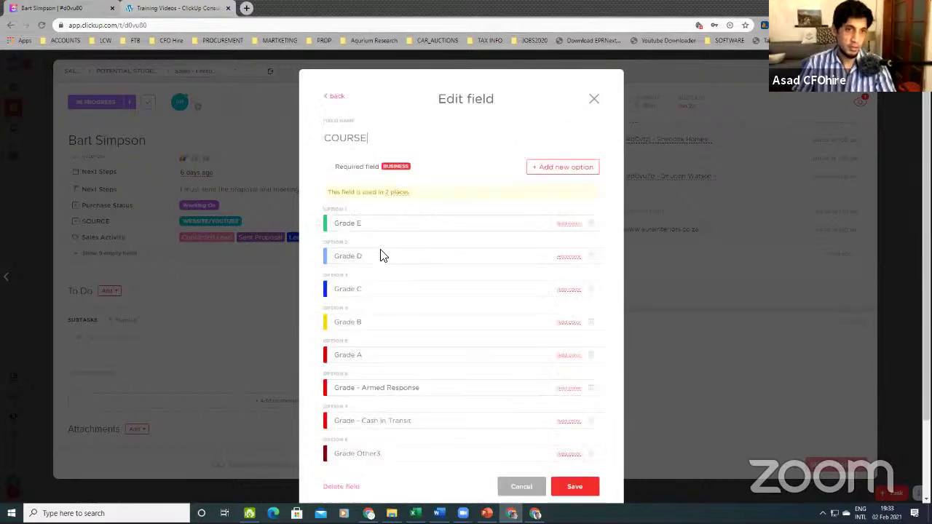
Try moving Grade A to the first position among the COURSE options, return it below Grade B and close the field without saving
drag(318, 355, 313, 222)
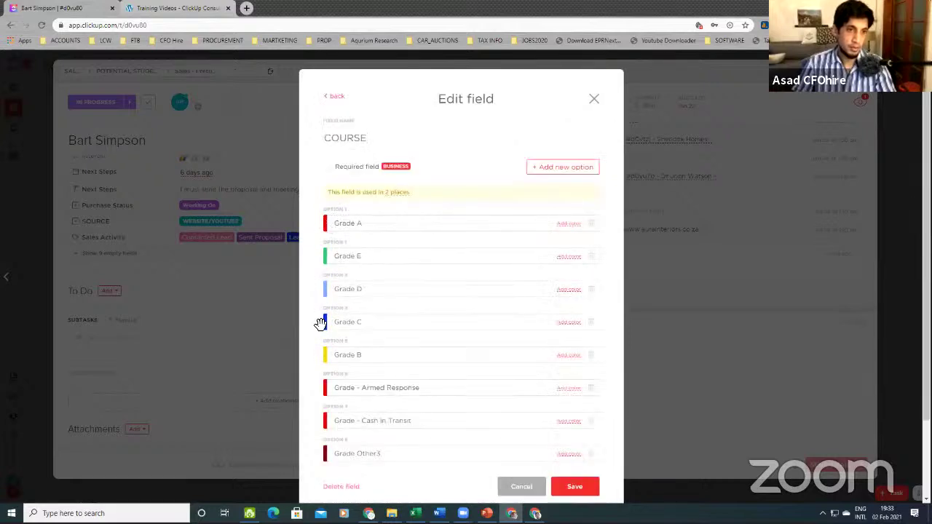
drag(318, 223, 314, 370)
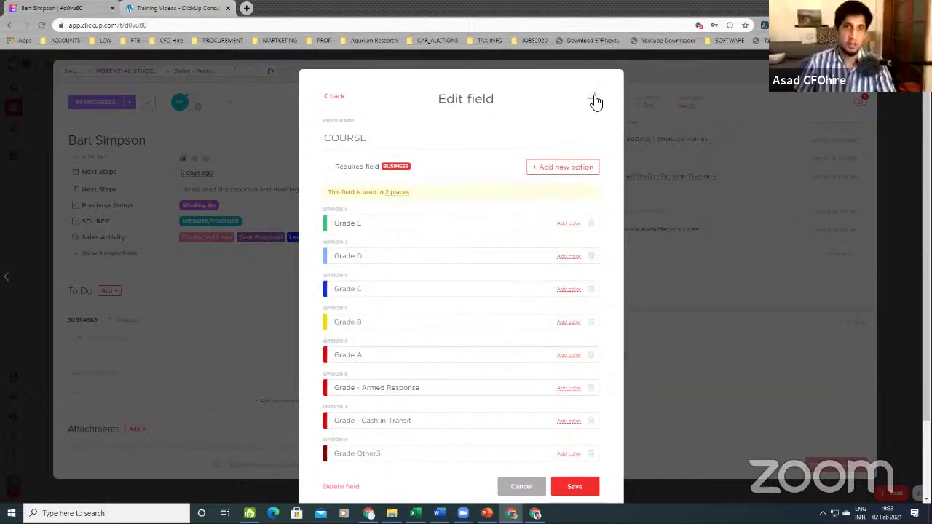
click(594, 98)
Set the task's COURSE field to Grade E
scroll(272, 222, up, 5)
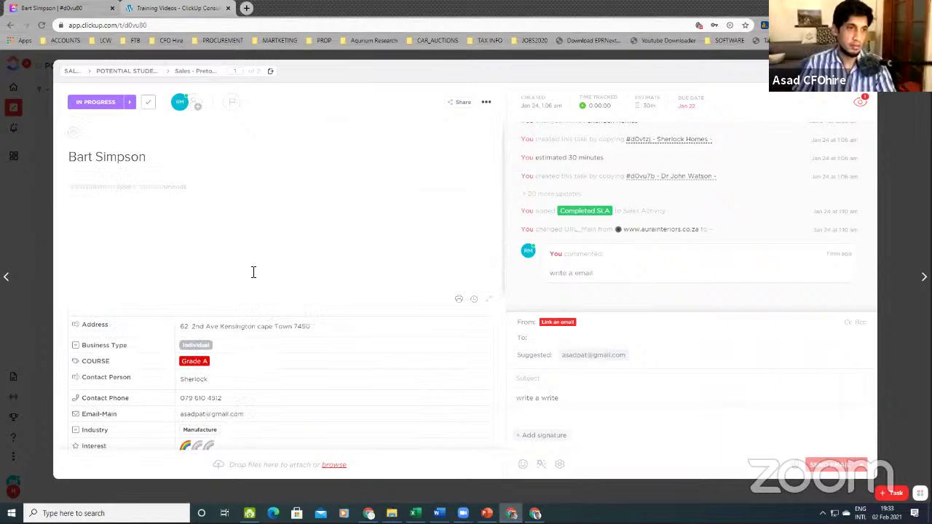
click(194, 364)
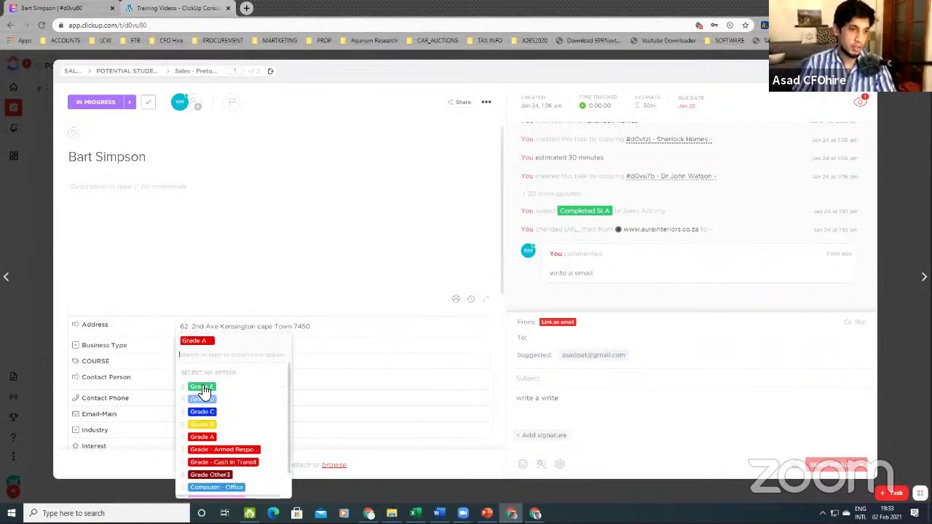
click(206, 388)
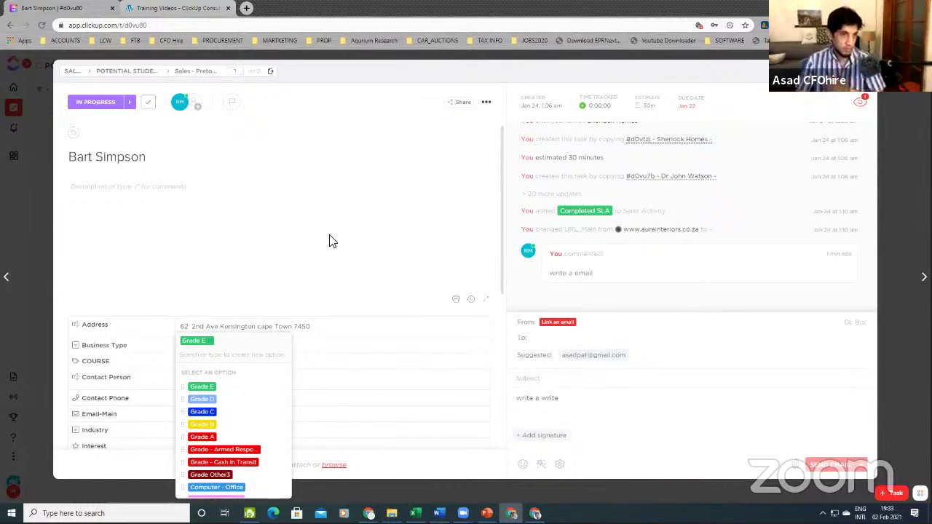
click(258, 316)
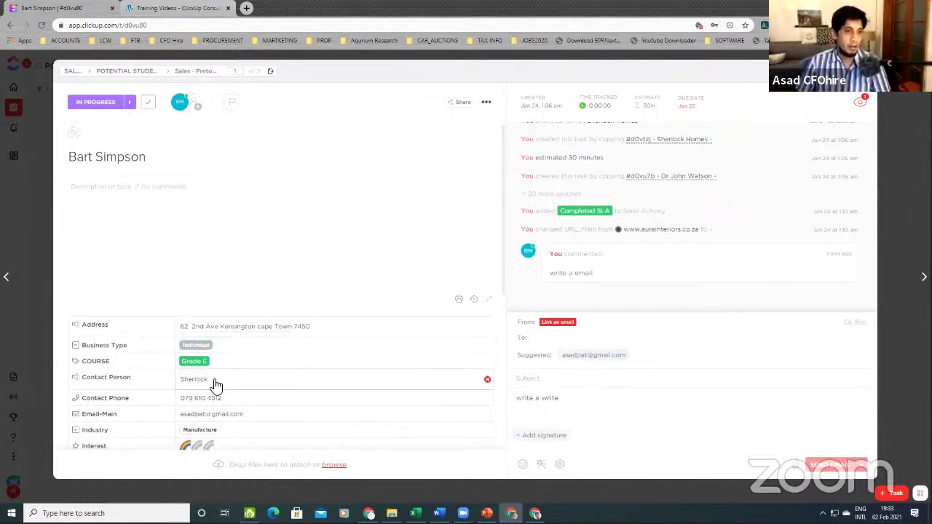
Examine the task's contact fields, the full list of Industry options and the Interest rating
scroll(218, 372, down, 3)
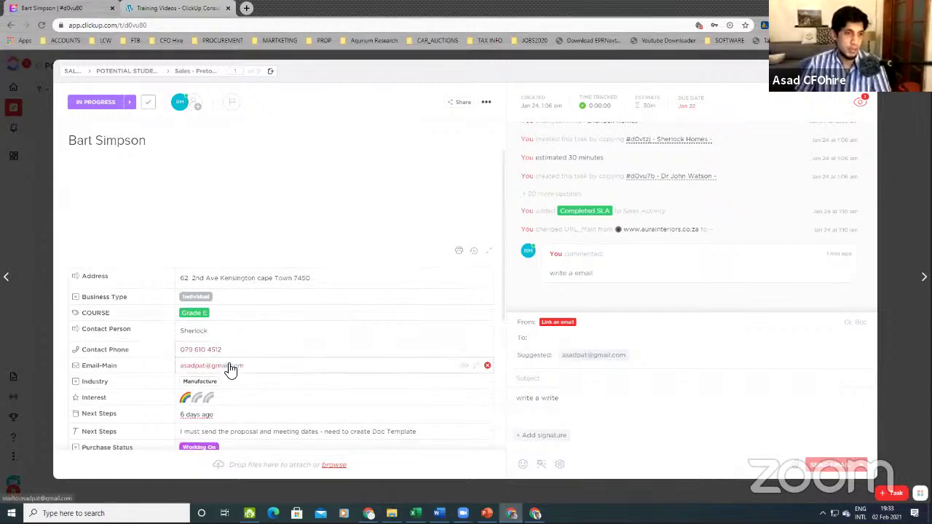
scroll(247, 342, down, 3)
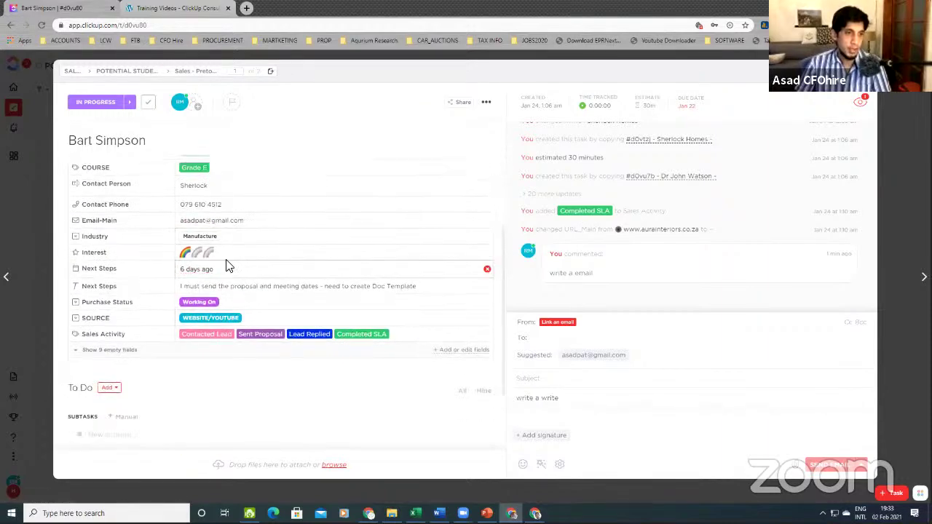
click(216, 240)
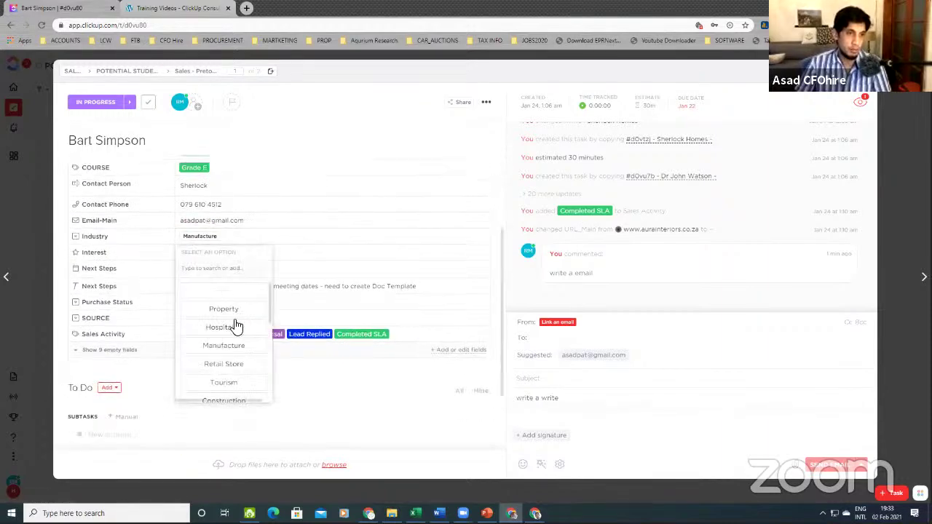
scroll(233, 327, down, 4)
scroll(237, 353, down, 2)
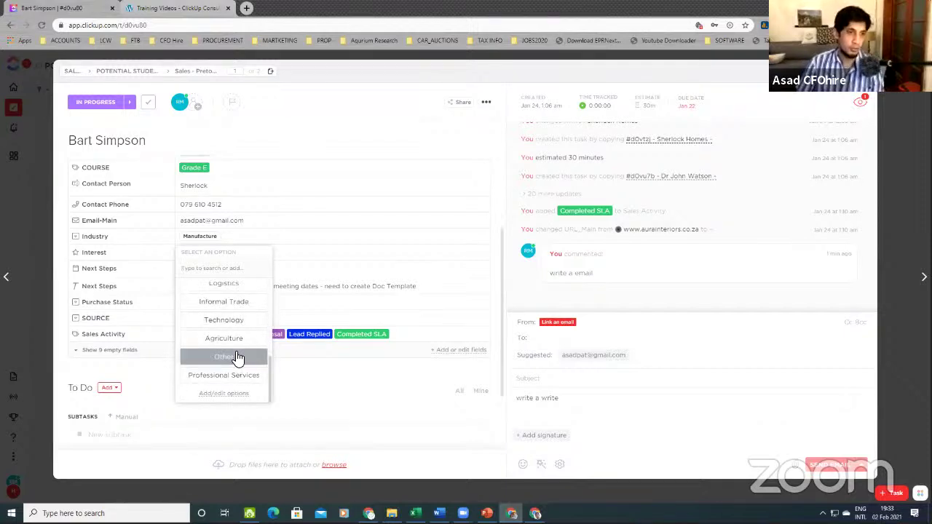
scroll(238, 358, up, 3)
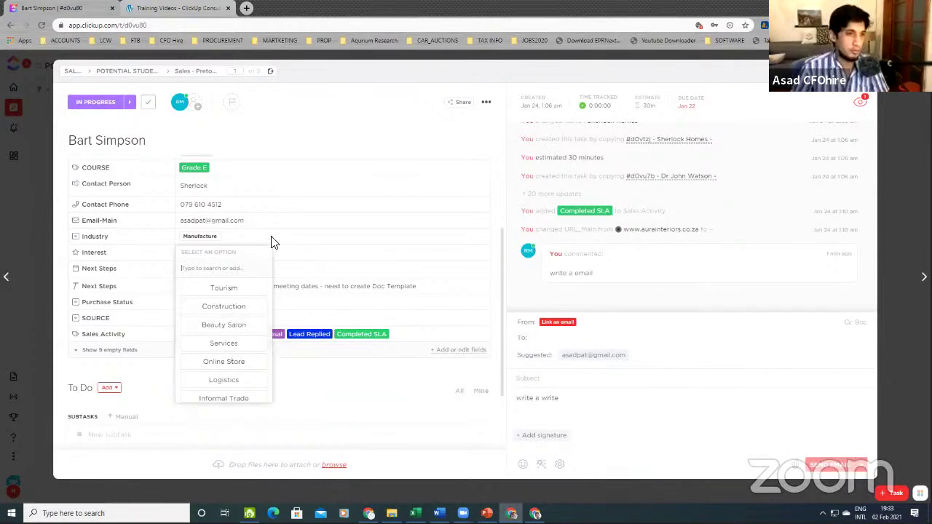
click(305, 254)
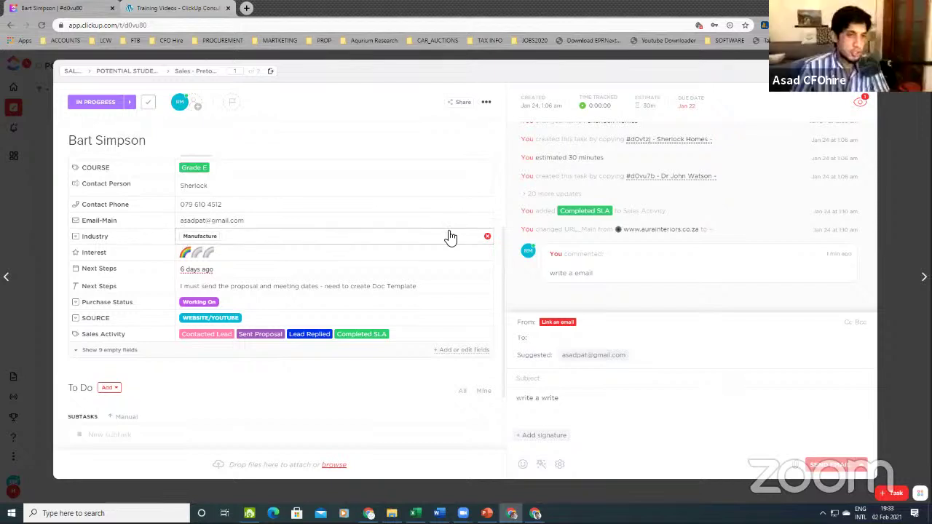
click(210, 238)
scroll(219, 372, up, 3)
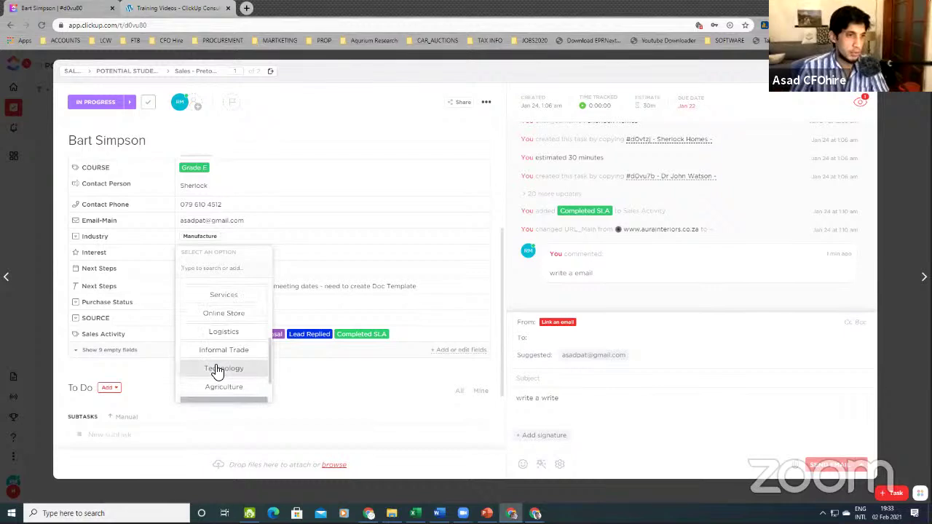
scroll(222, 377, up, 3)
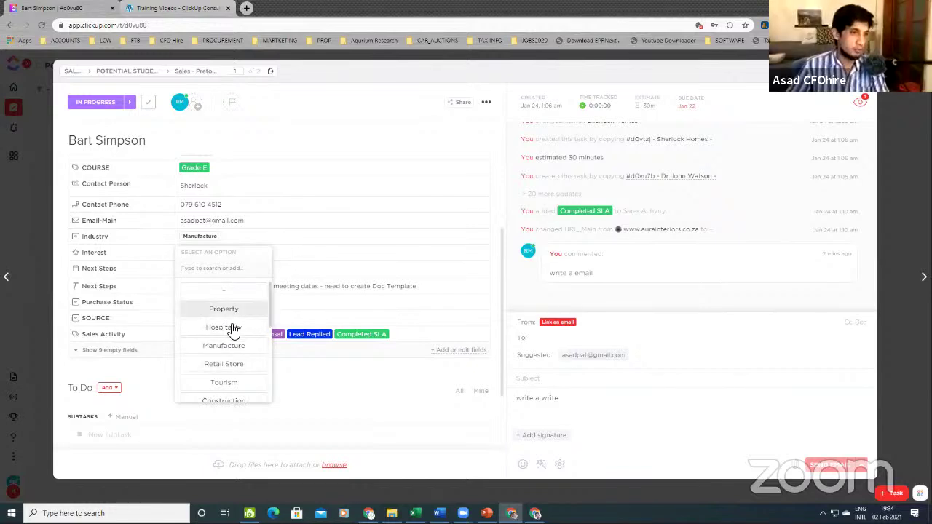
click(346, 161)
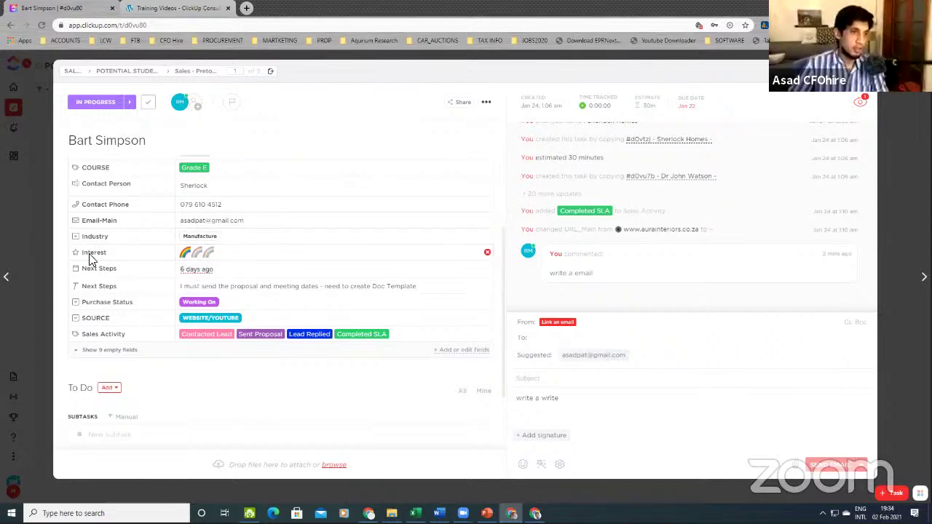
click(210, 253)
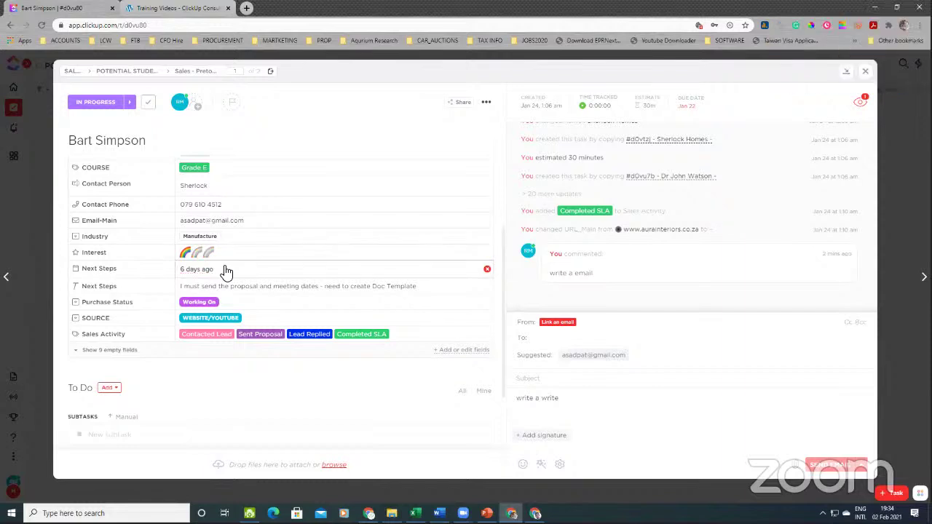
scroll(225, 269, down, 2)
scroll(224, 267, up, 2)
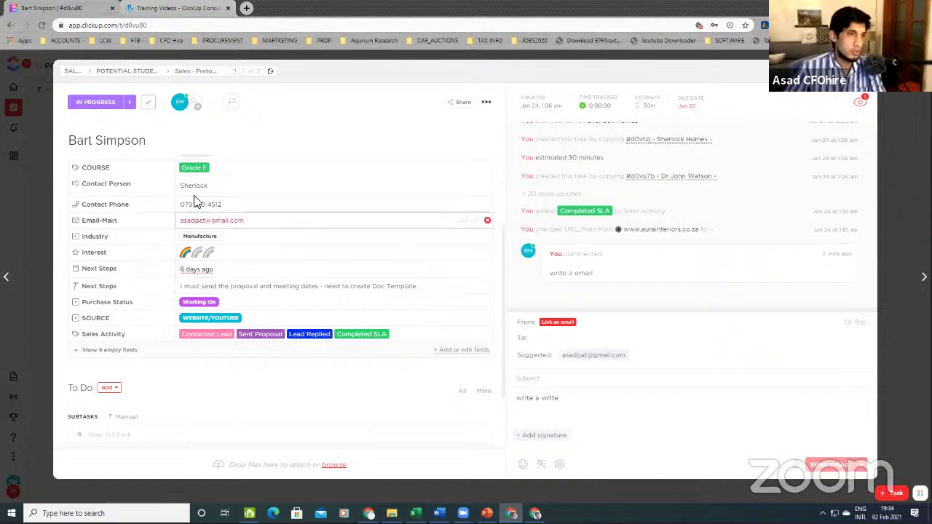
Set the task's Next Steps date to Friday, February 5
click(205, 269)
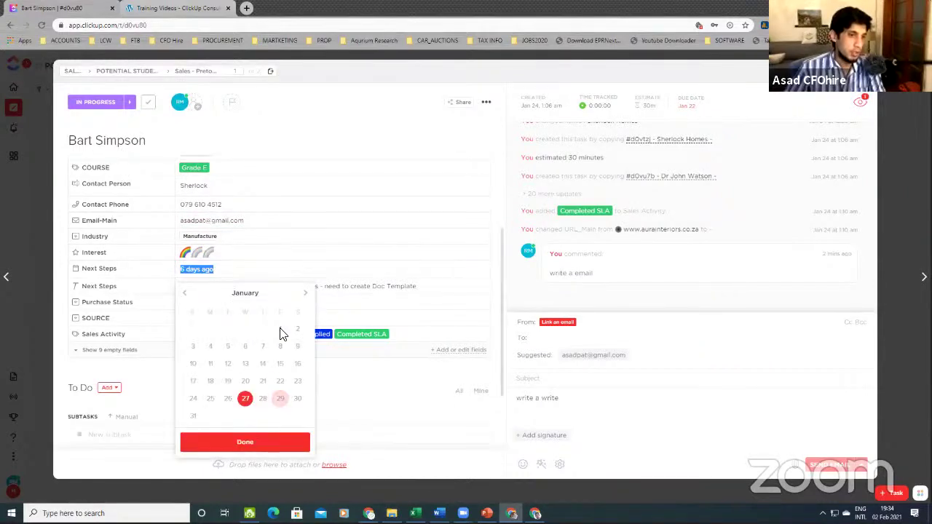
click(305, 293)
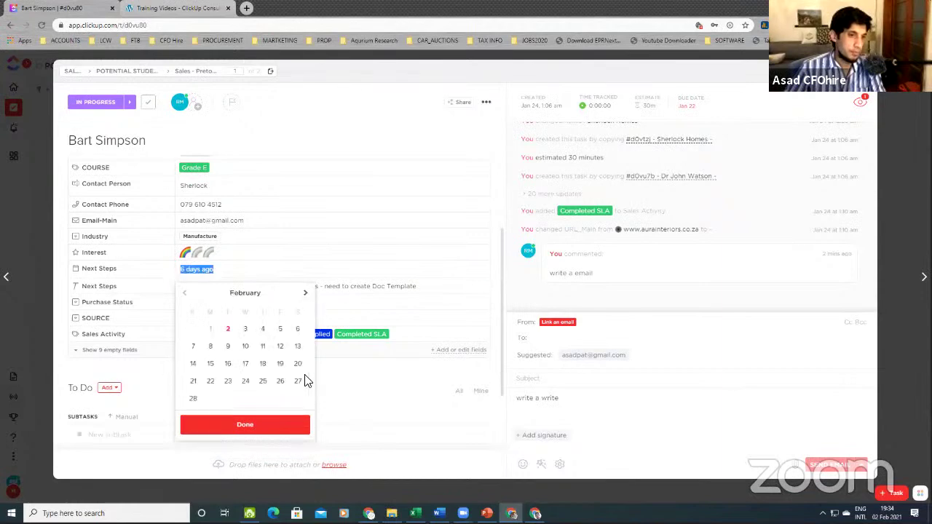
click(277, 333)
click(419, 295)
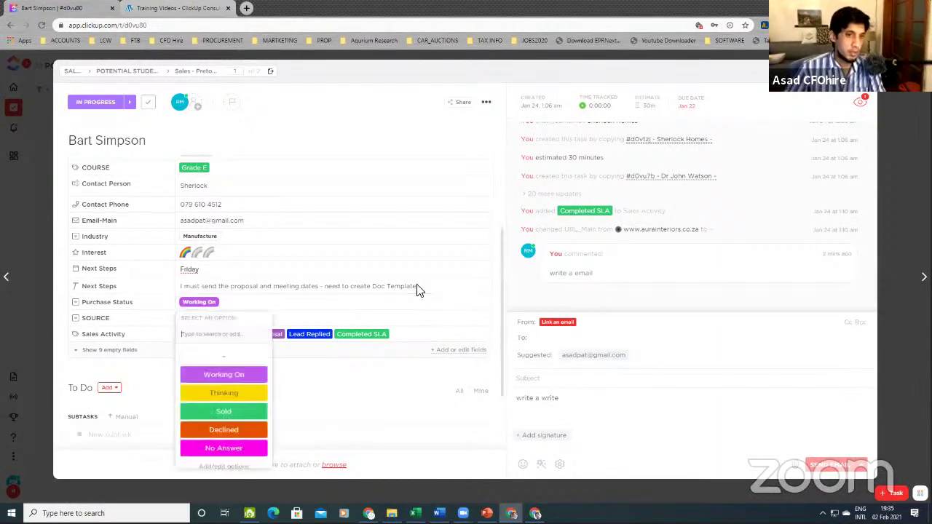
Replace the Next Steps text with "I must confirm they sent thorugh all their details and supporting docs"
click(419, 289)
drag(420, 288, 180, 284)
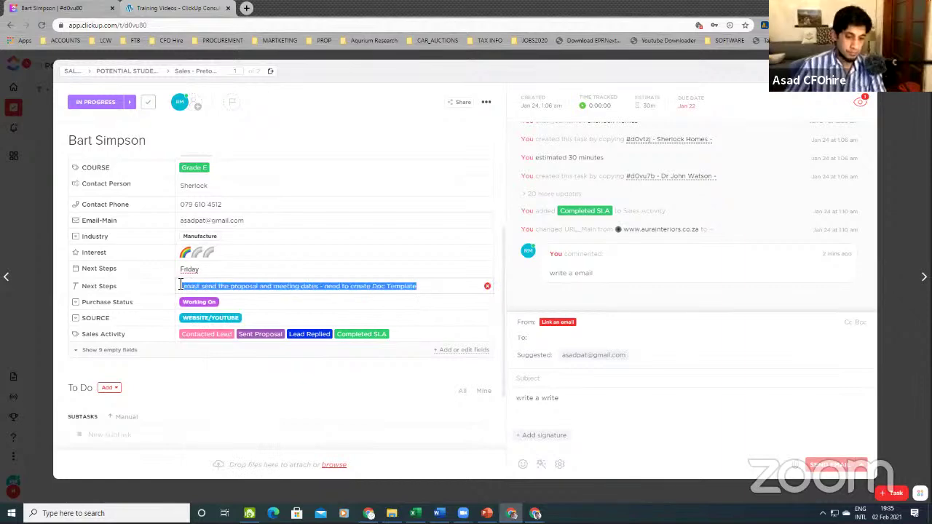
key(BackSpace)
text(must conf)
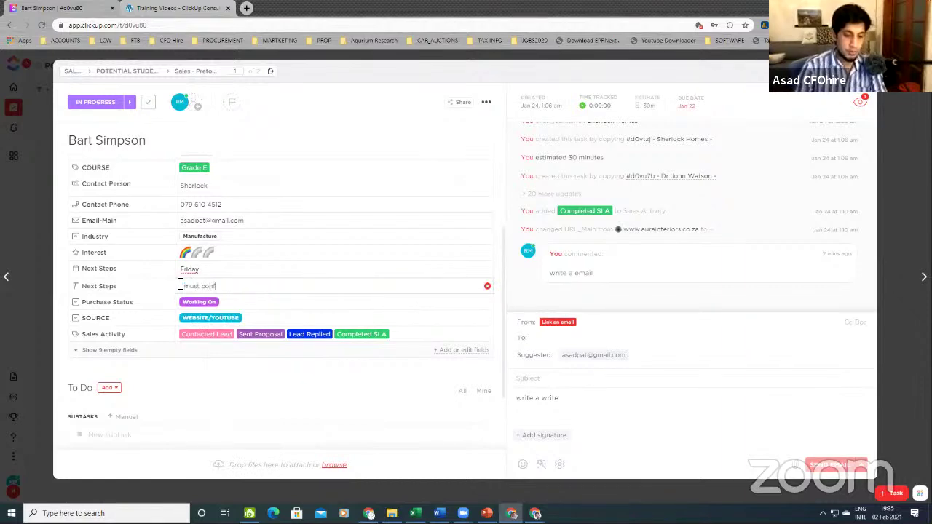
text(irm they se)
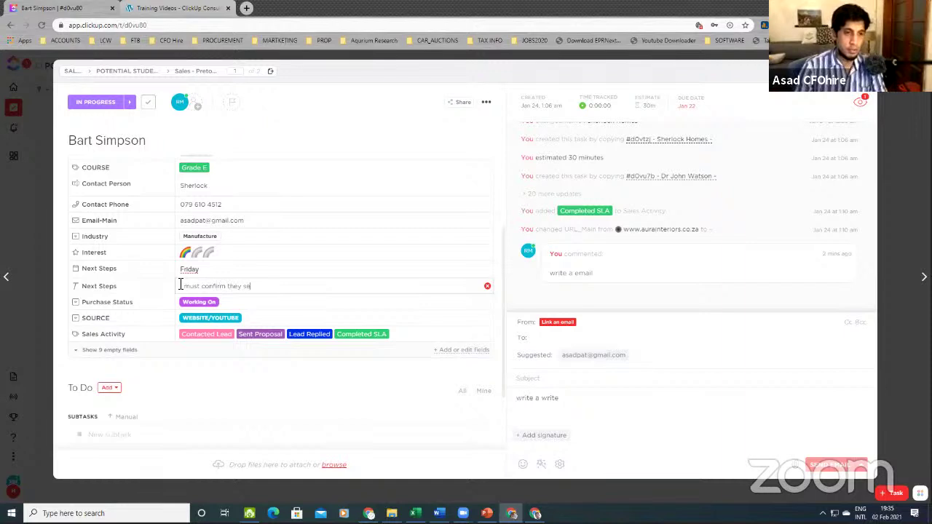
text(nt throug)
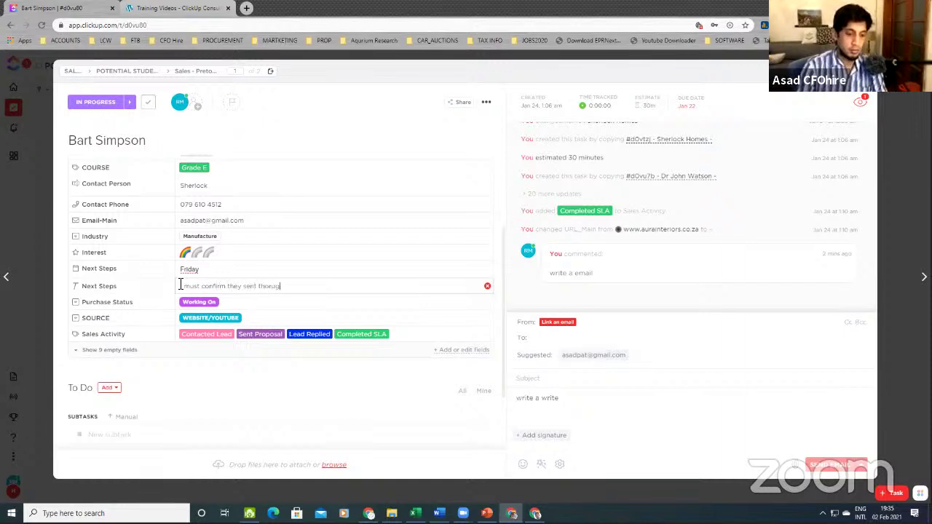
text(h all their deta)
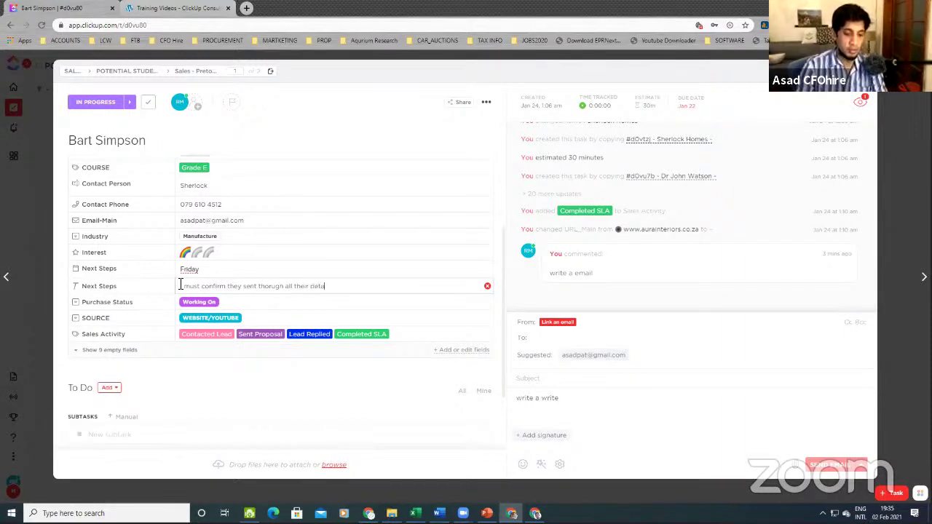
text(ils and s)
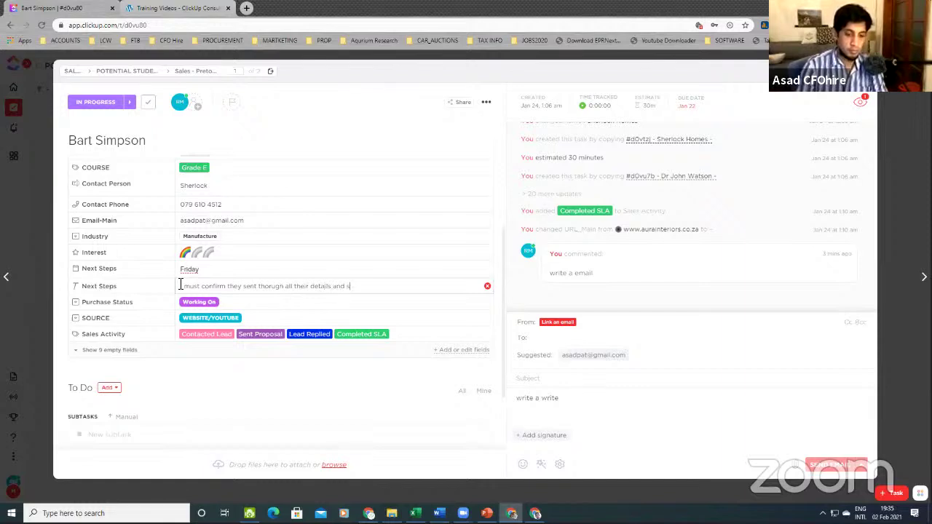
text(upporting docs)
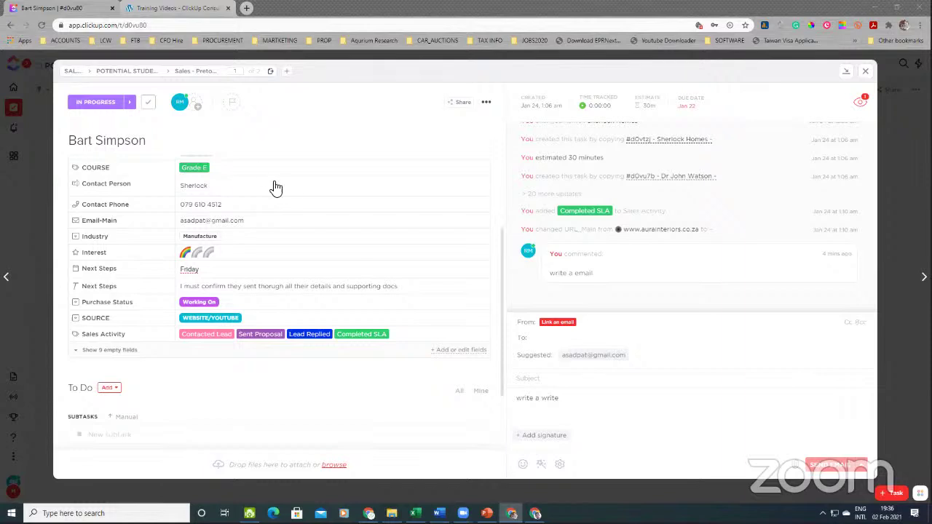
Try the Purchase Status values Thinking, Sold, Declined and No Answer in turn on the Bart Simpson task
click(213, 308)
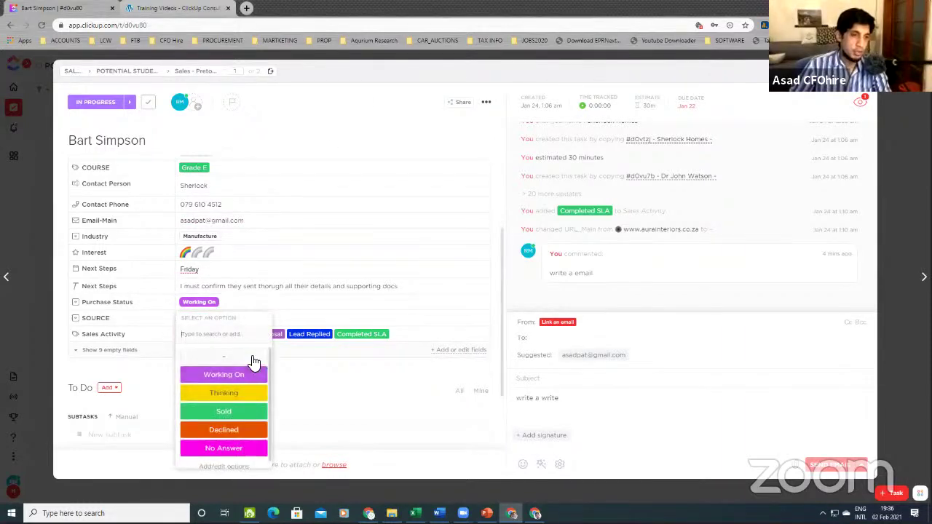
click(235, 396)
click(193, 302)
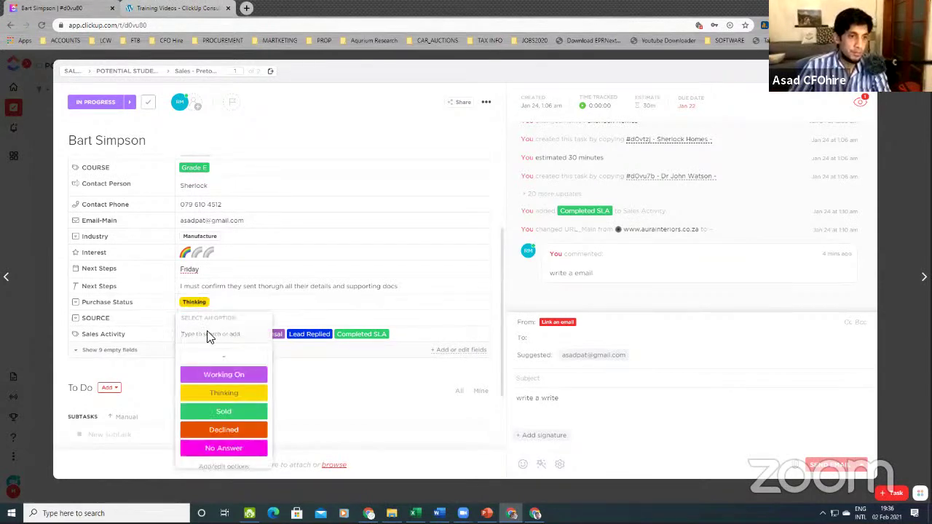
click(223, 411)
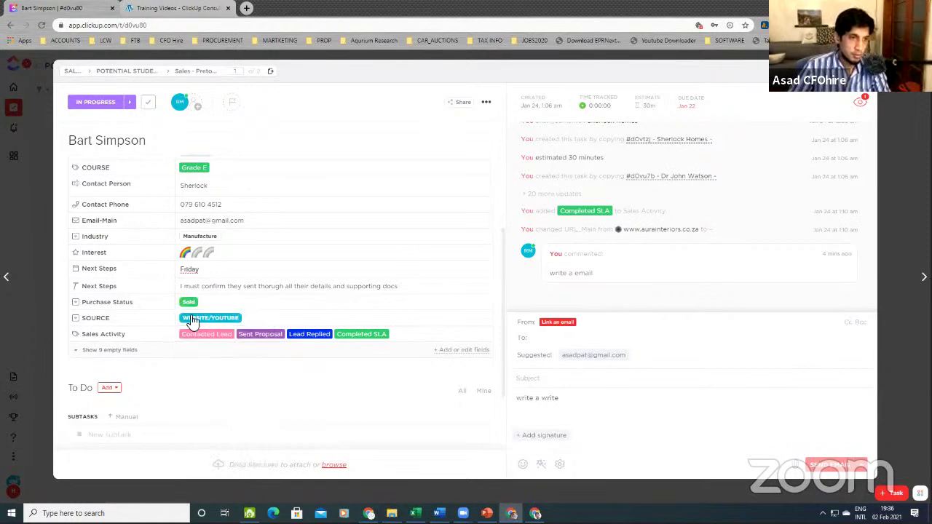
click(189, 301)
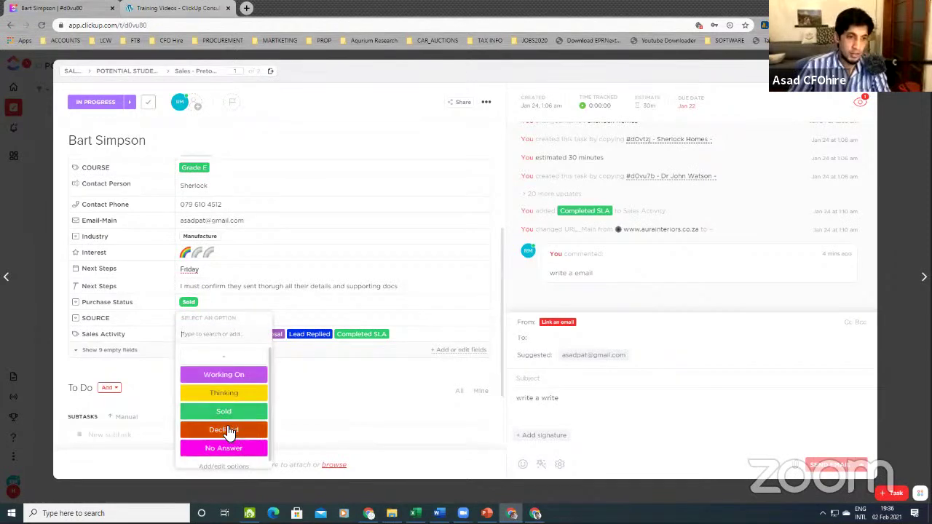
click(228, 430)
click(195, 301)
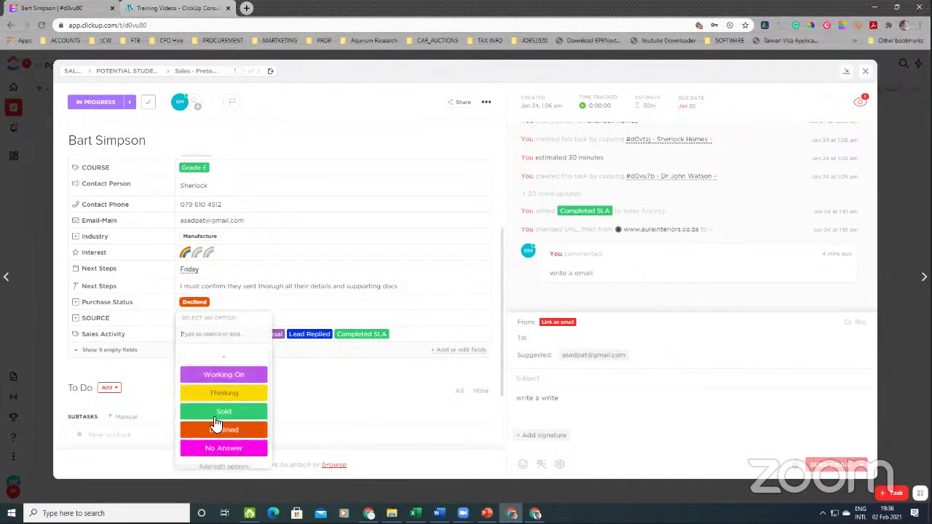
click(220, 448)
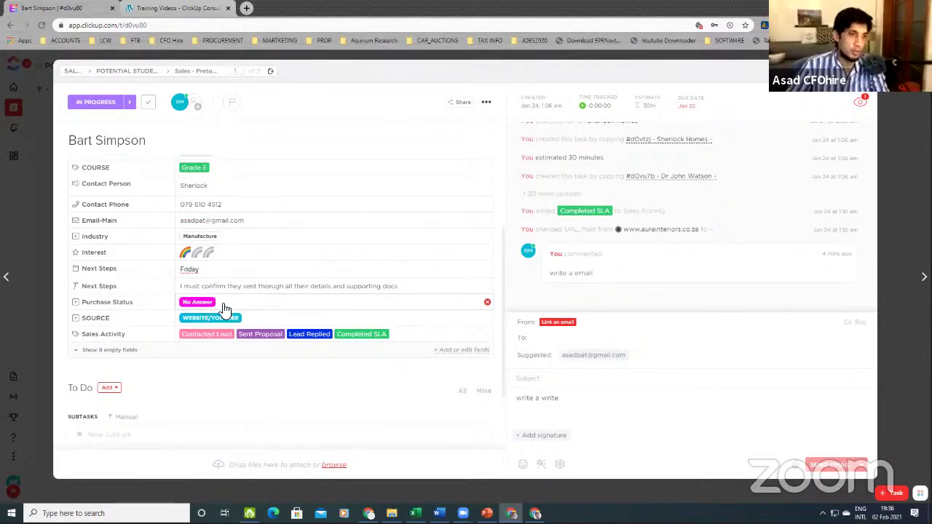
Set the task's Purchase Status to Sold and check who can be assigned to the task
click(201, 302)
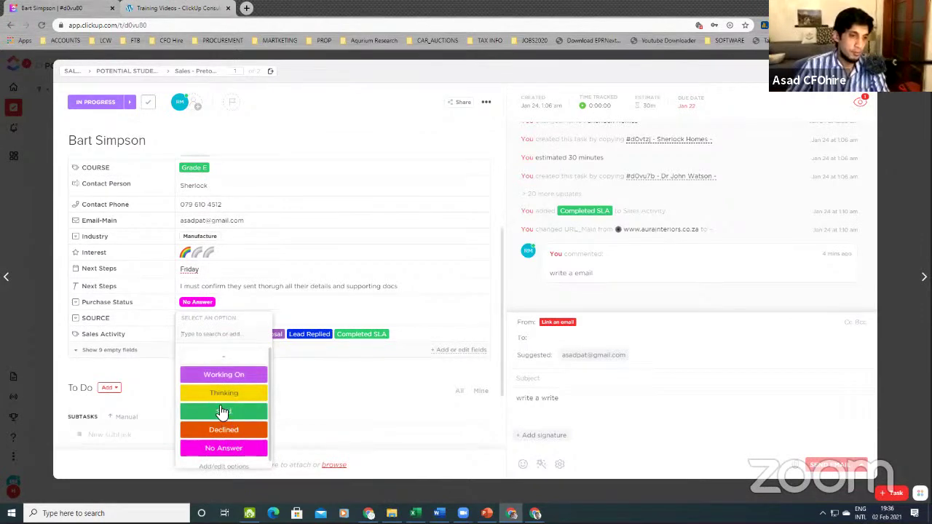
click(227, 415)
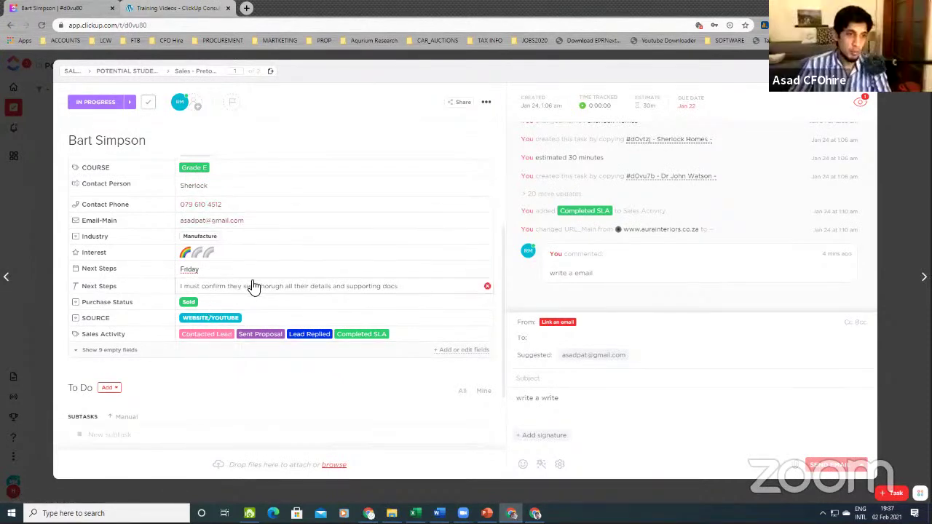
click(197, 107)
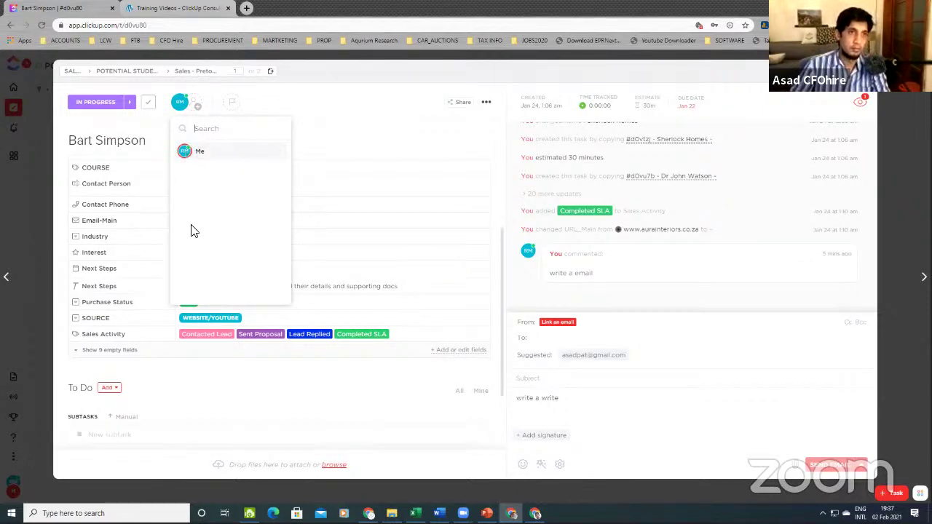
click(332, 93)
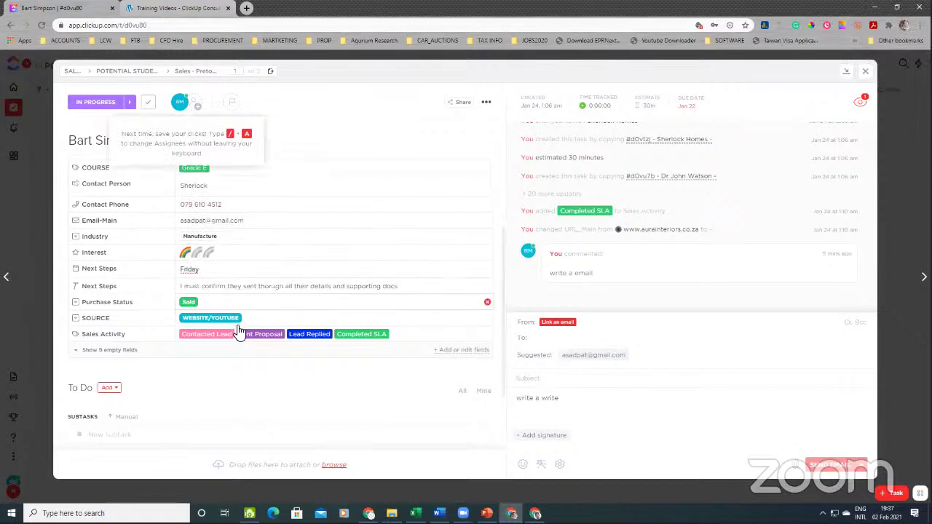
Switch the task's Purchase Status to Working On and back to Sold
click(190, 302)
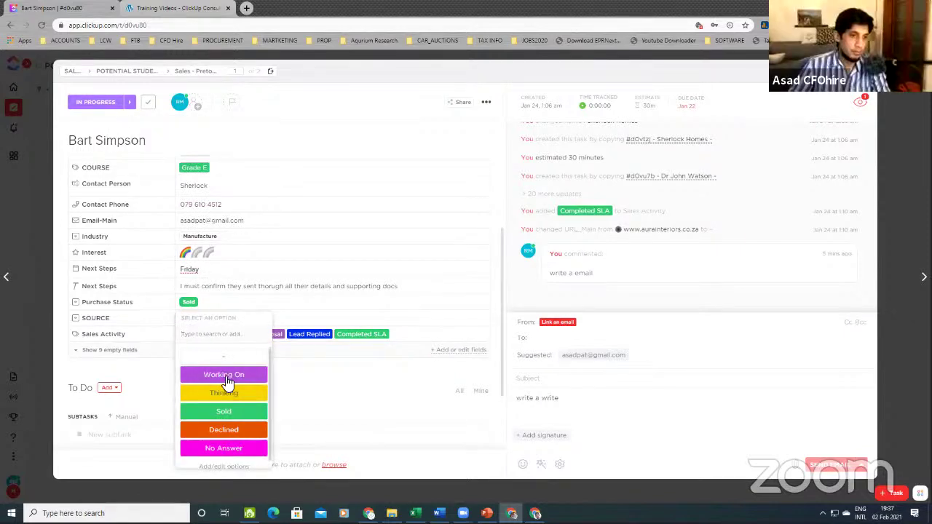
click(227, 376)
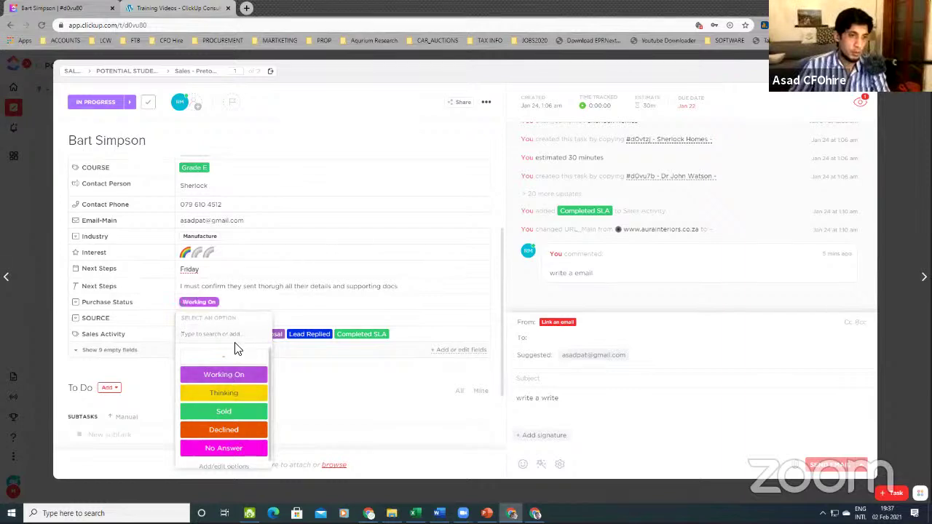
click(199, 306)
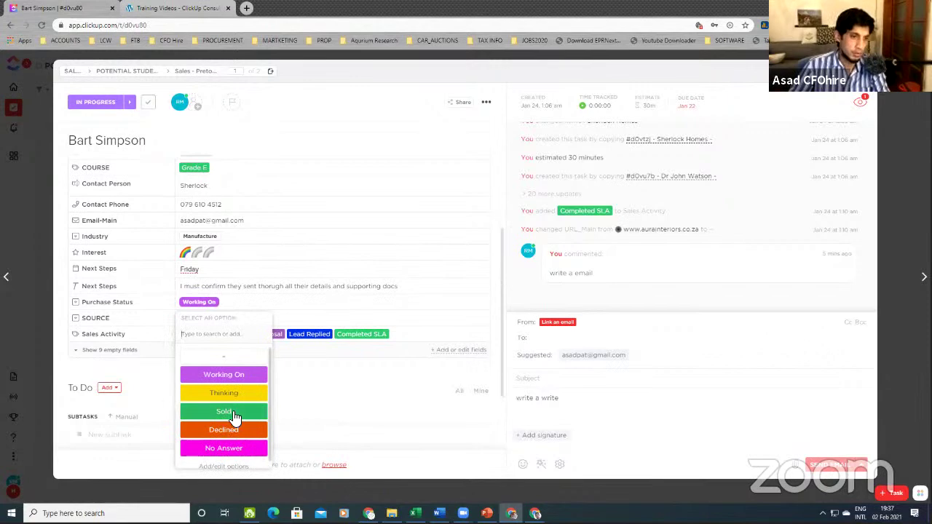
click(224, 413)
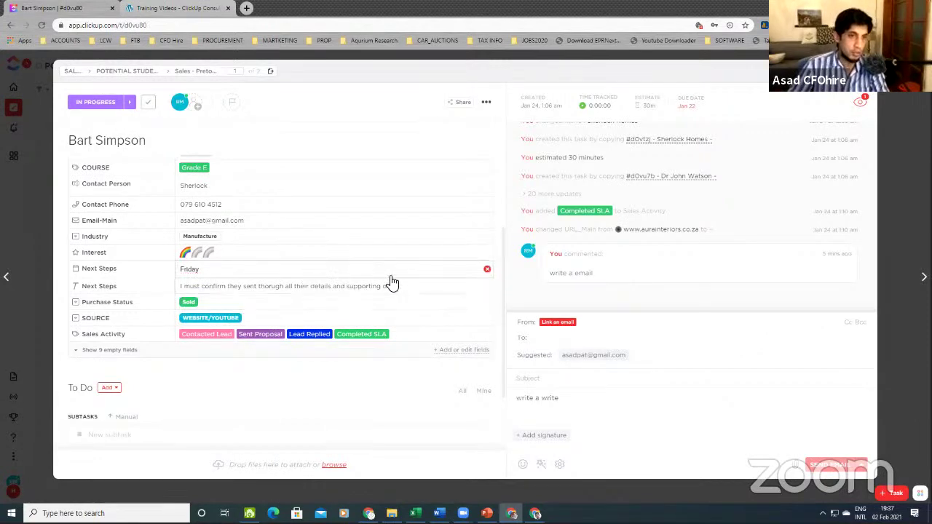
Look through the options available in the task's SOURCE field without changing its value
click(222, 318)
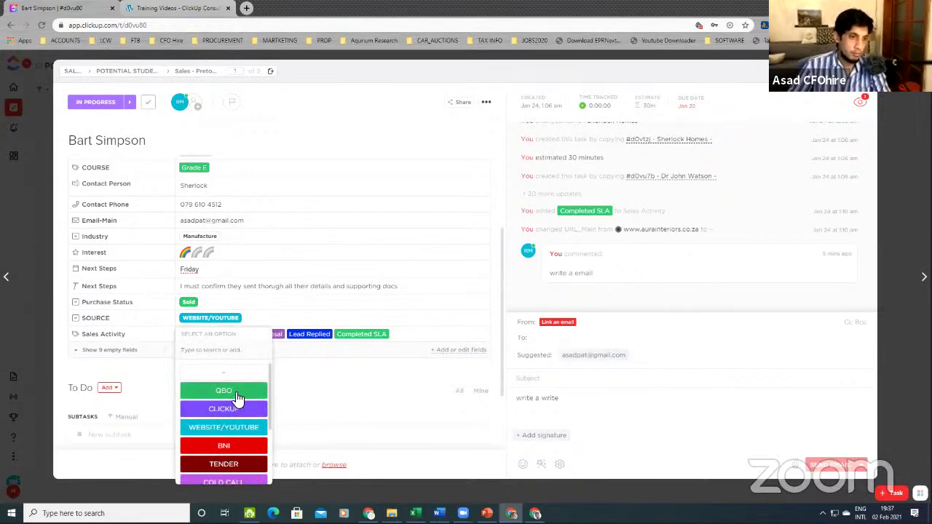
scroll(238, 399, down, 3)
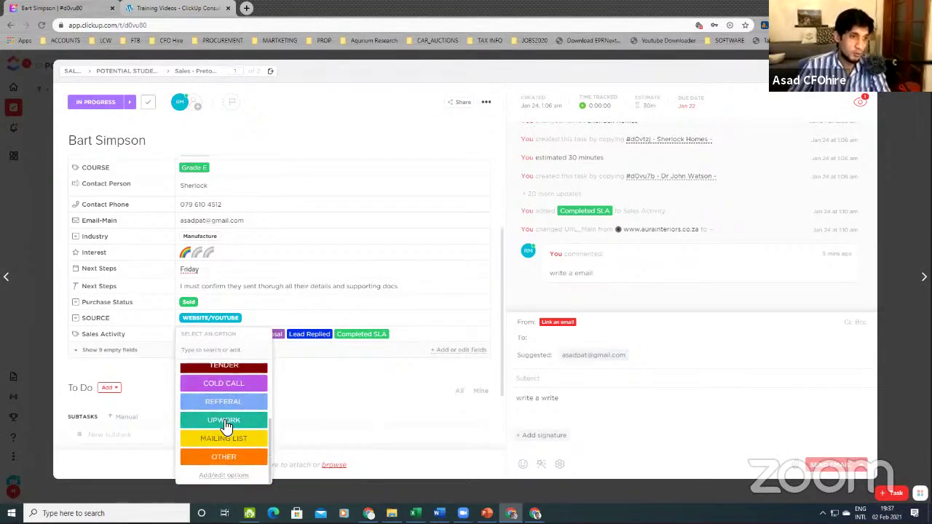
scroll(232, 418, up, 3)
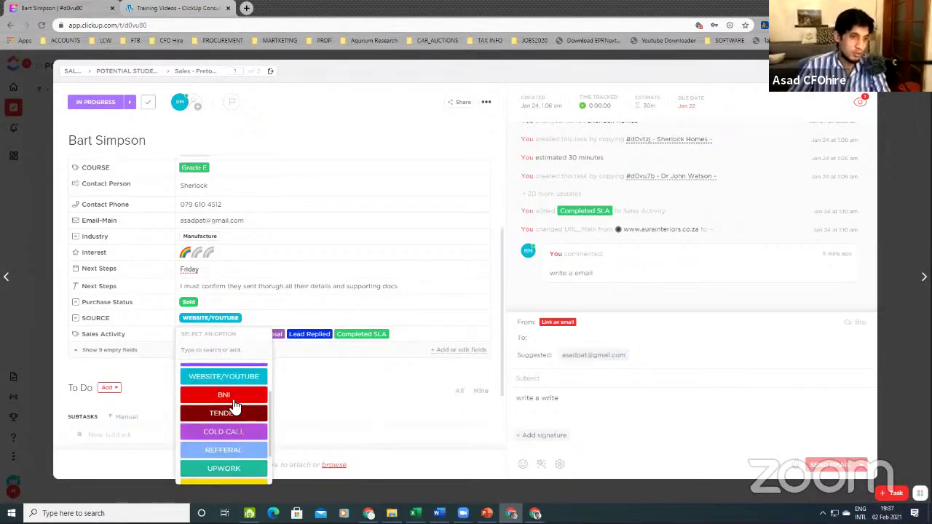
click(256, 320)
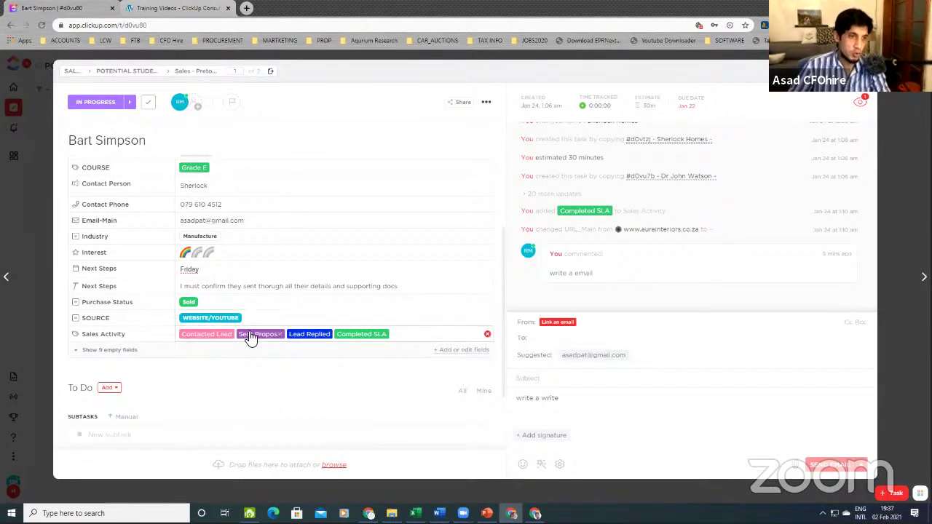
Edit the SOURCE custom field of the Sales - Pretoria list and rename its QBO option as Walkin
click(451, 352)
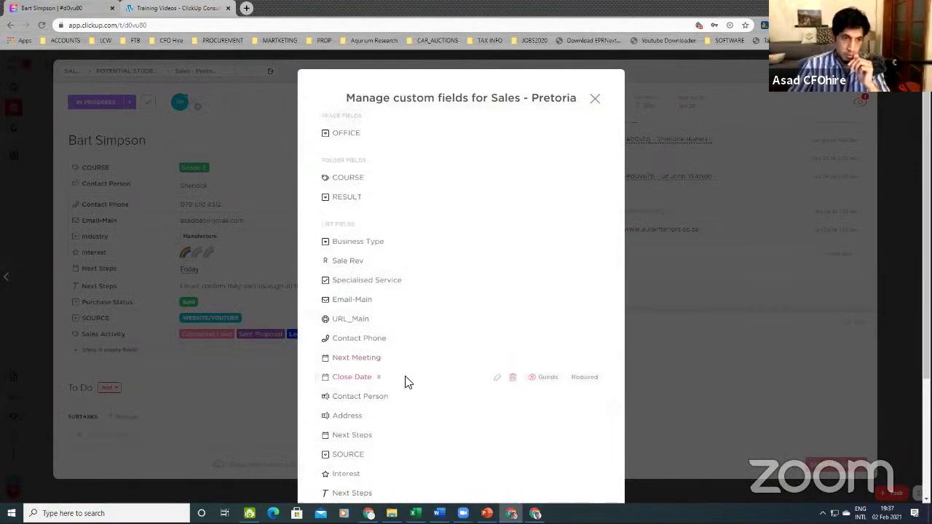
scroll(393, 430, down, 1)
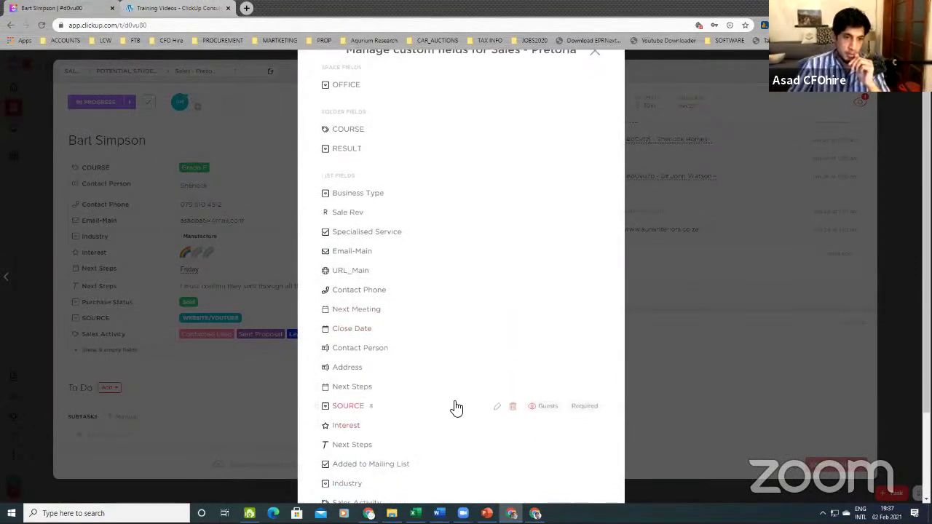
click(498, 407)
drag(351, 225, 325, 255)
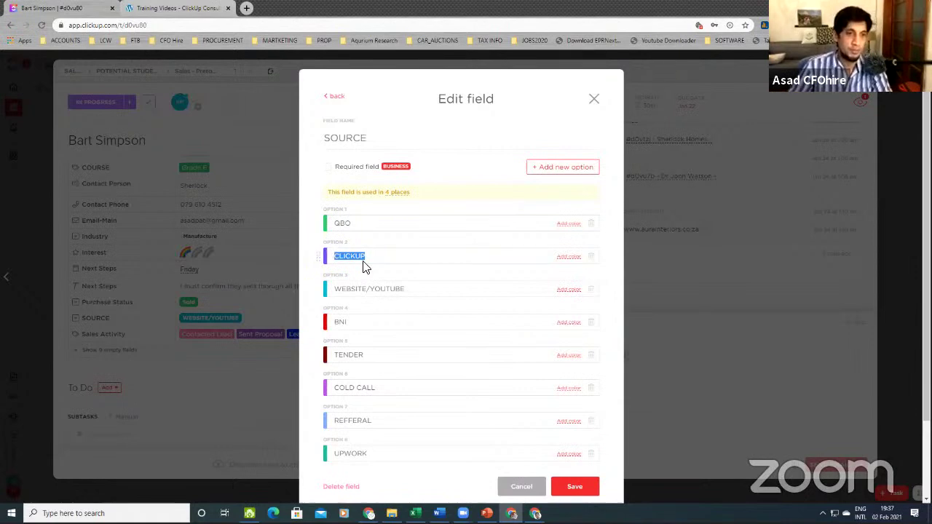
click(356, 234)
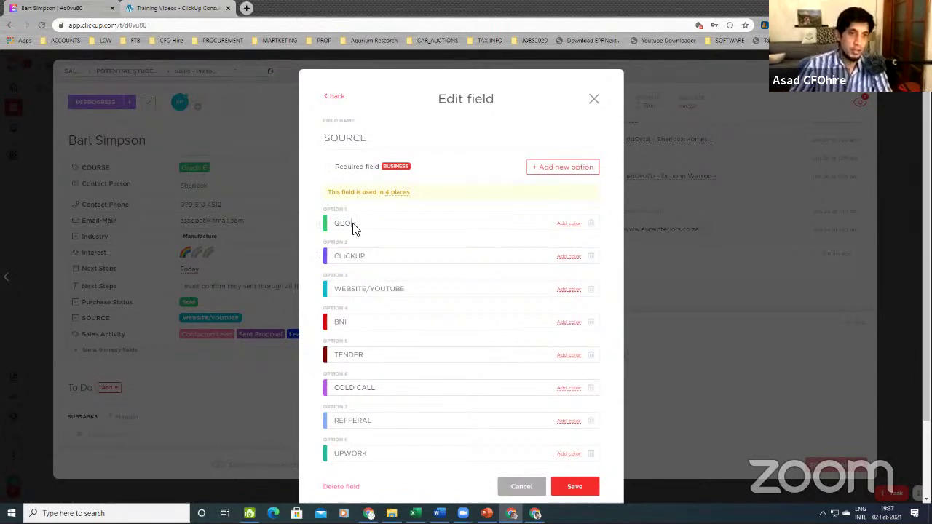
drag(355, 229, 321, 235)
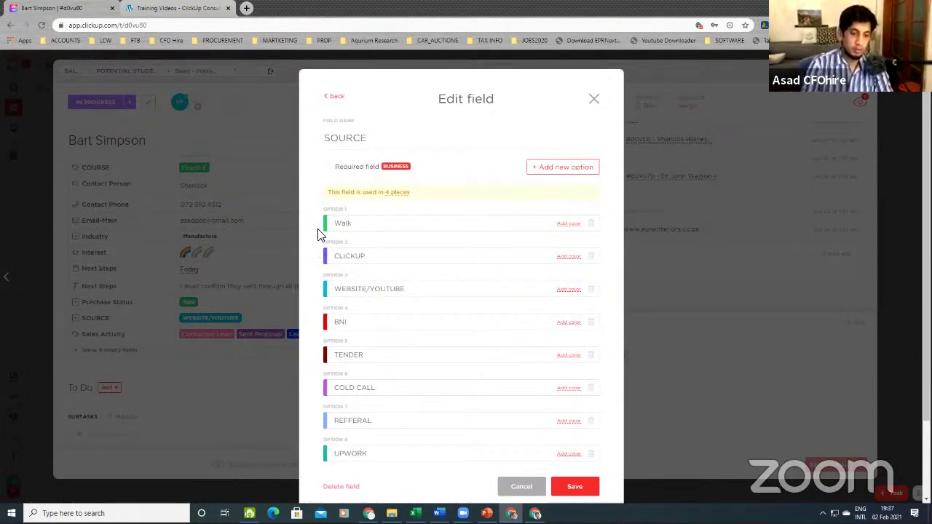
Rename the SOURCE options CLICKUP, WEBSITE/YOUTUBE and BNI as Cold Call, Flyer and Referral
double_click(337, 260)
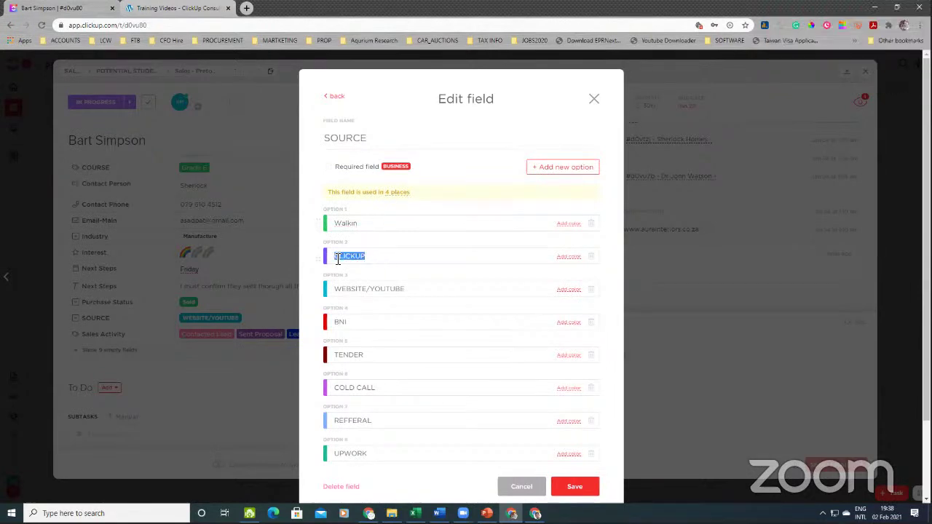
text(Cold Call)
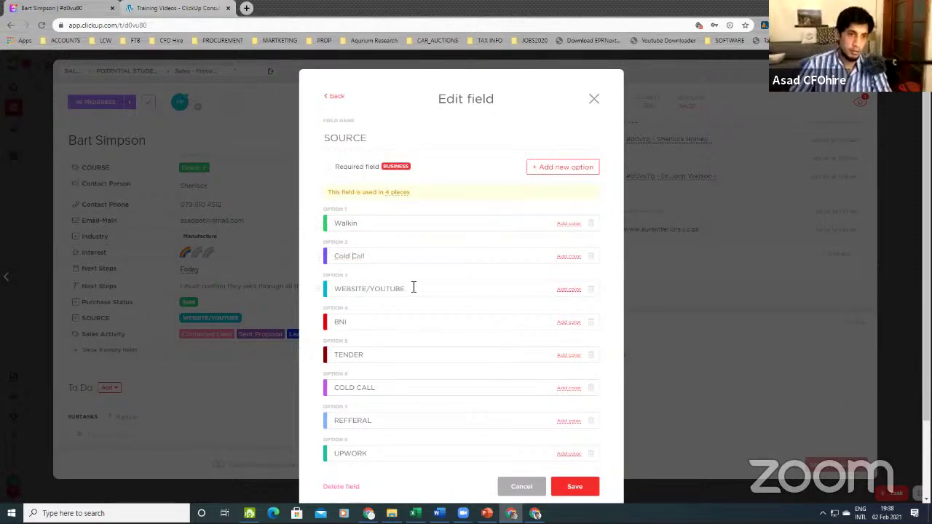
drag(413, 287, 333, 301)
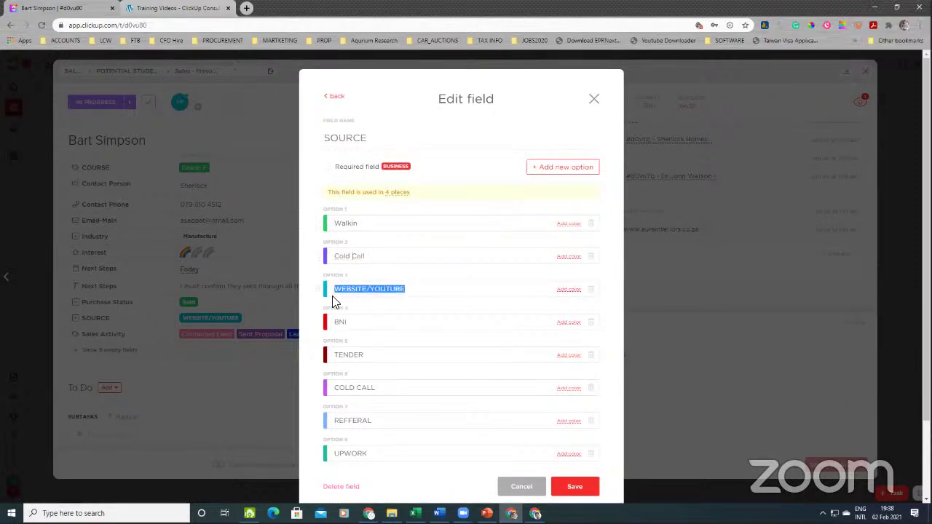
text(Flyer)
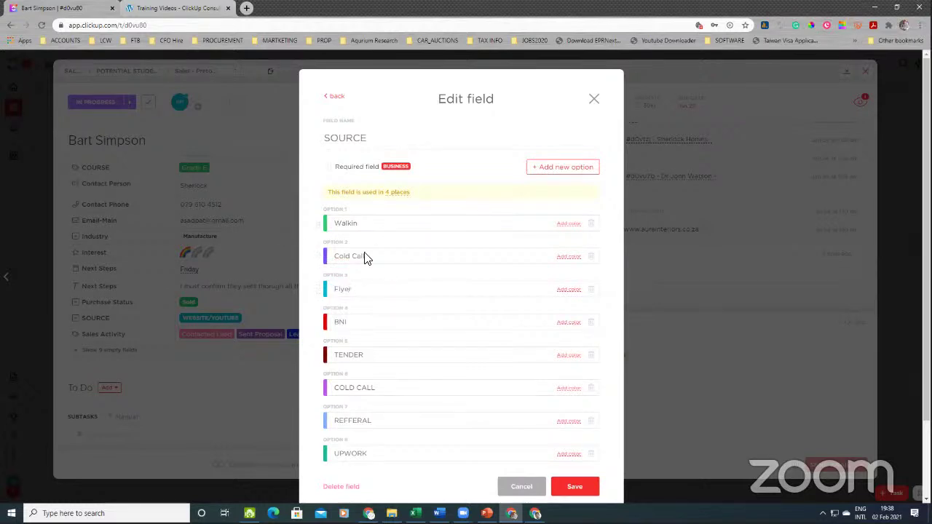
drag(361, 323, 325, 330)
text(Referral)
Clear the names of the TENDER, COLD CALL, REFFERAL and UPWORK options and name the fifth option Website
drag(364, 355, 326, 366)
key(BackSpace)
drag(386, 386, 345, 430)
key(BackSpace)
key(BackSpace)
drag(387, 459, 333, 448)
key(BackSpace)
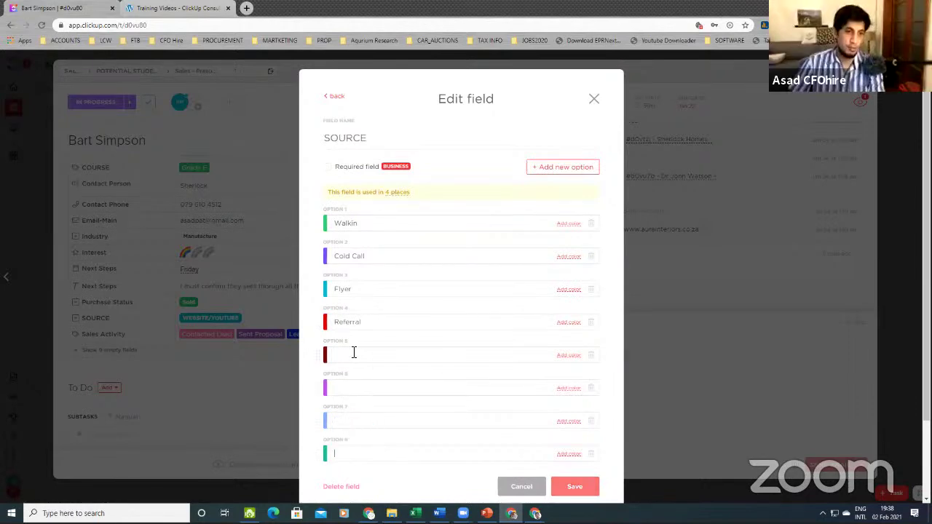
click(354, 352)
text(Website)
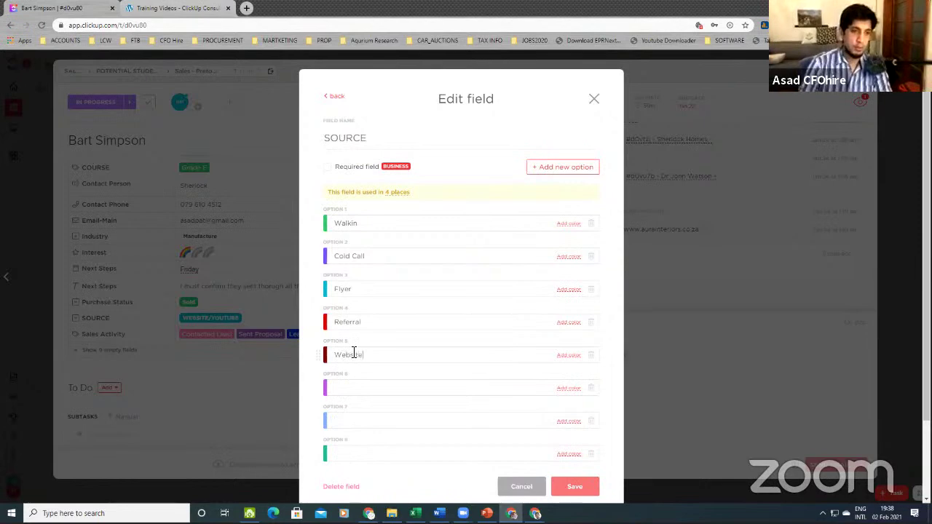
Delete the blank options and MAILING LIST from SOURCE, change Walkin to Walk-In, and save the field
click(591, 390)
click(591, 390)
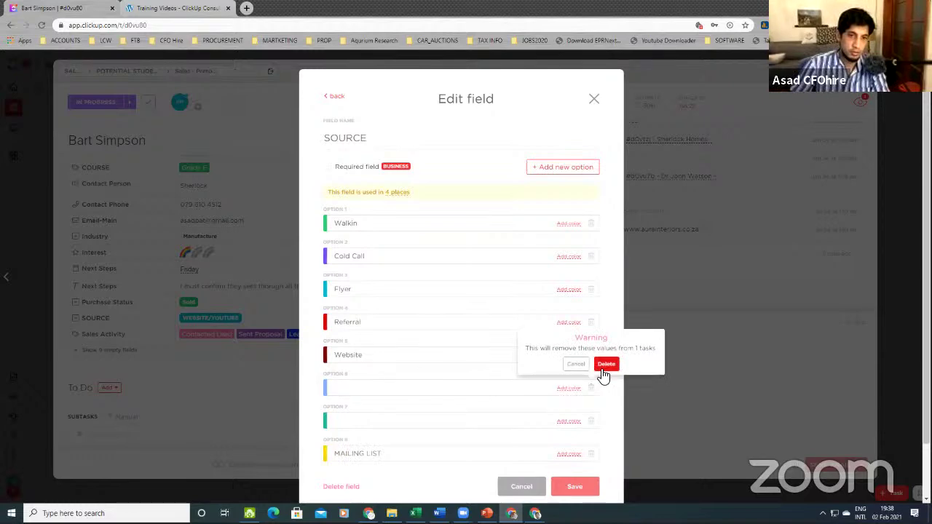
click(604, 367)
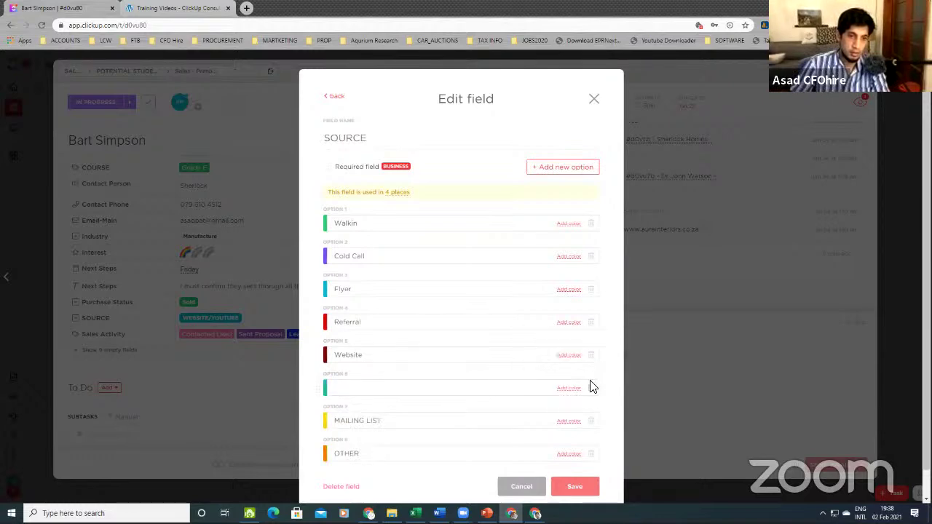
click(594, 388)
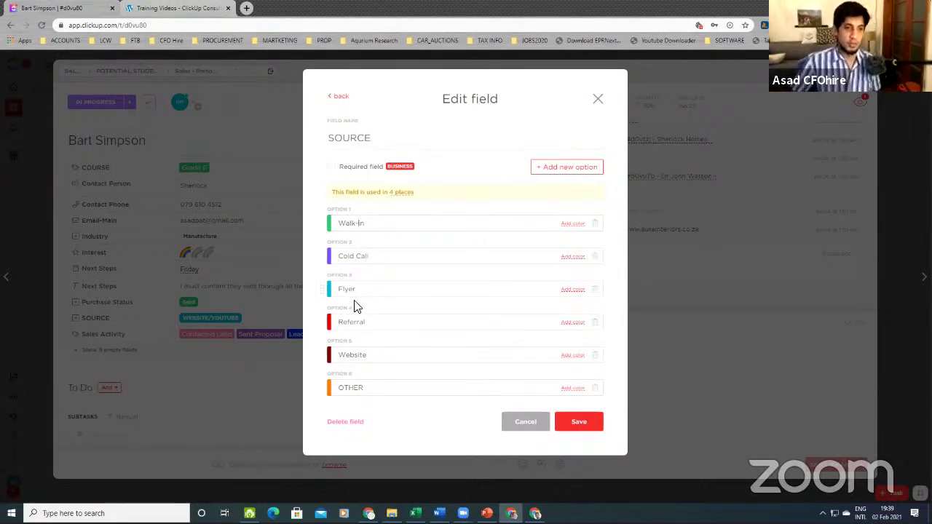
click(579, 422)
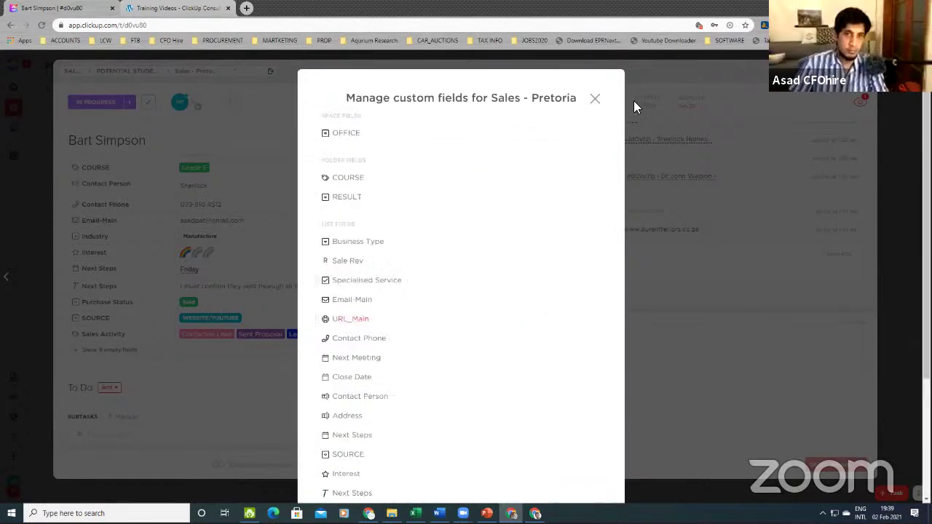
click(596, 99)
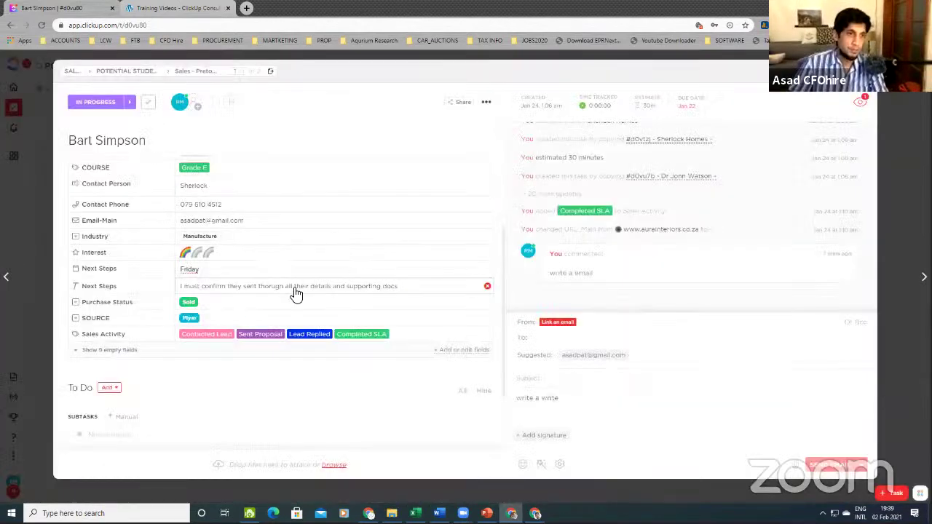
scroll(265, 300, down, 3)
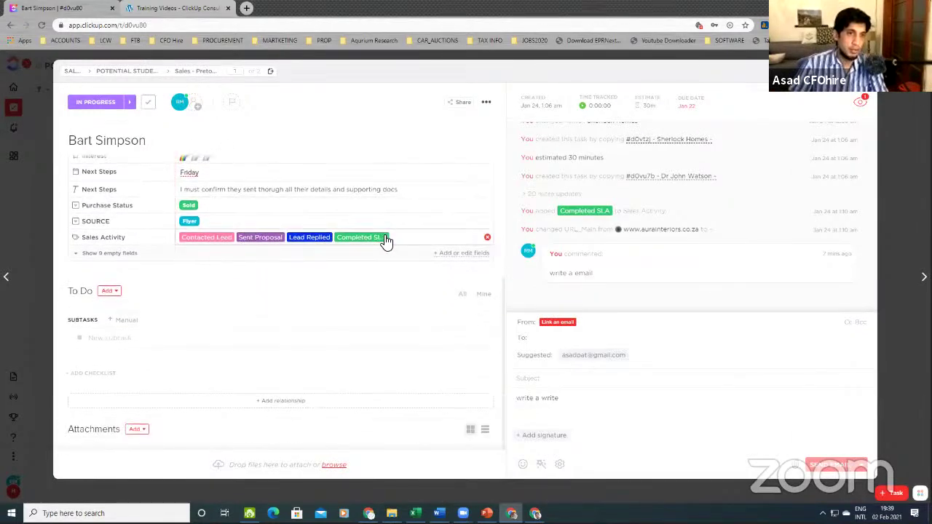
Show the task's empty fields and remove Contacted Lead, Sent Proposal, Lead Replied and Completed SLA from its Sales Activity field
click(107, 257)
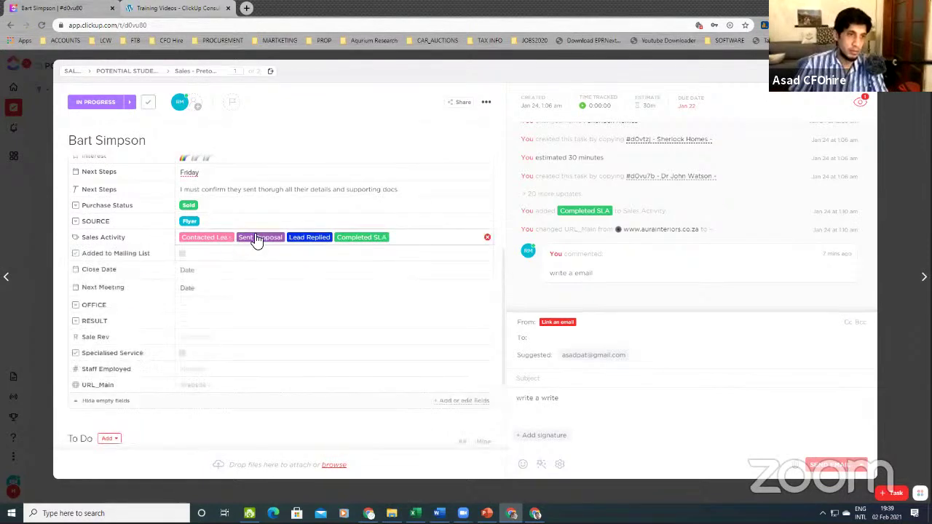
click(423, 240)
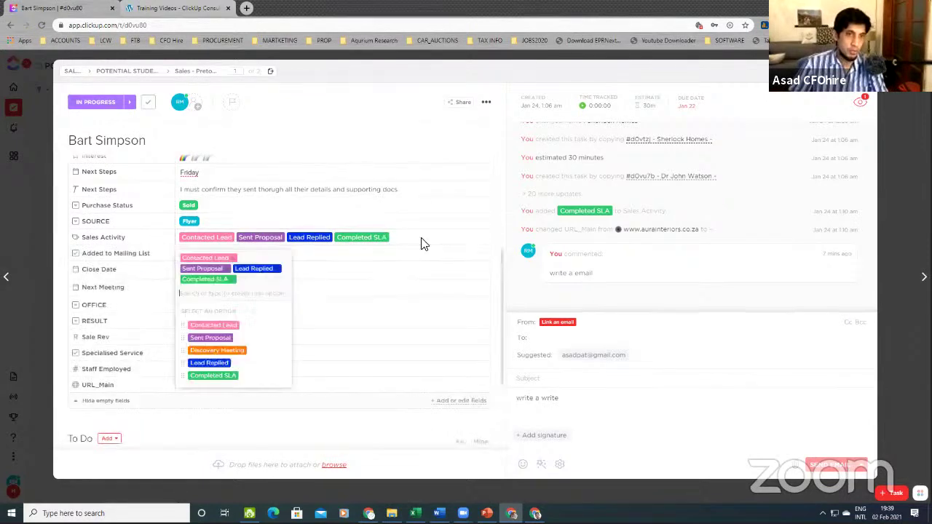
click(232, 280)
click(228, 269)
click(230, 269)
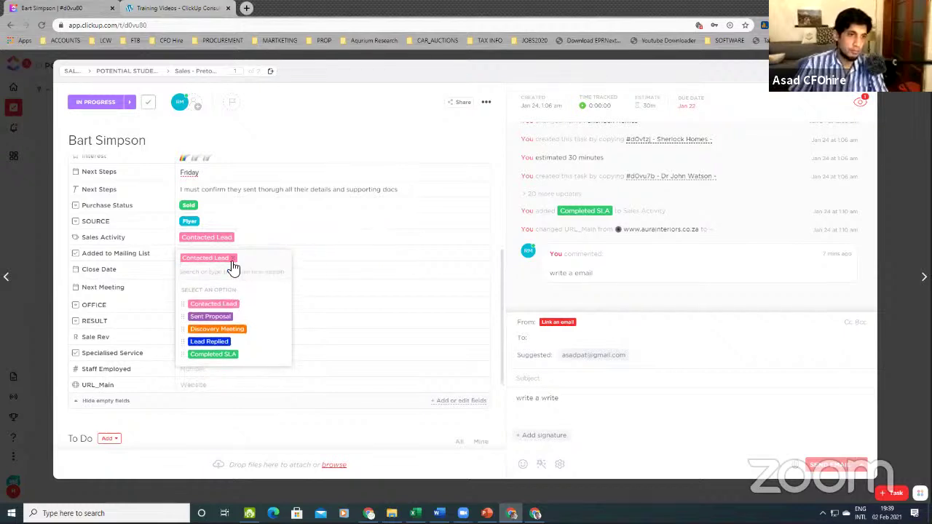
click(233, 266)
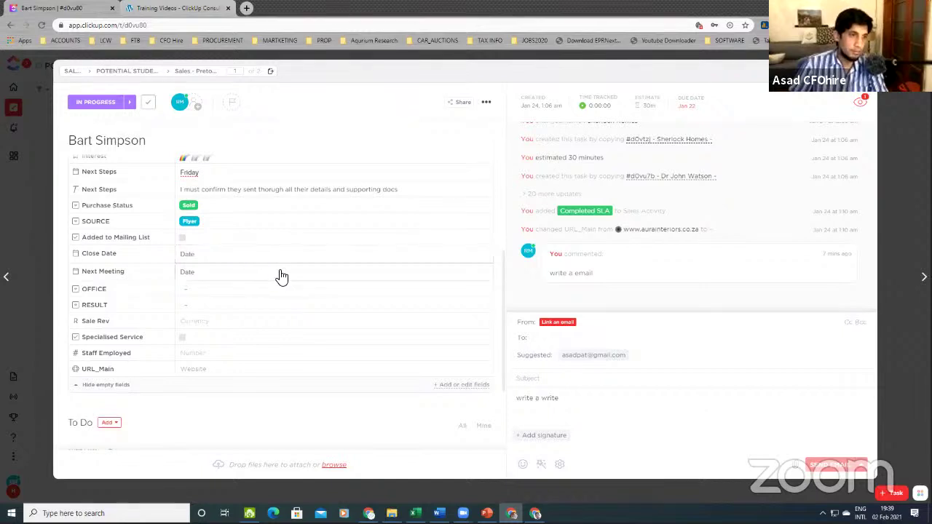
Review the task's custom fields from Address through URL_Main, including the ones without a value
scroll(280, 276, down, 3)
scroll(280, 275, up, 3)
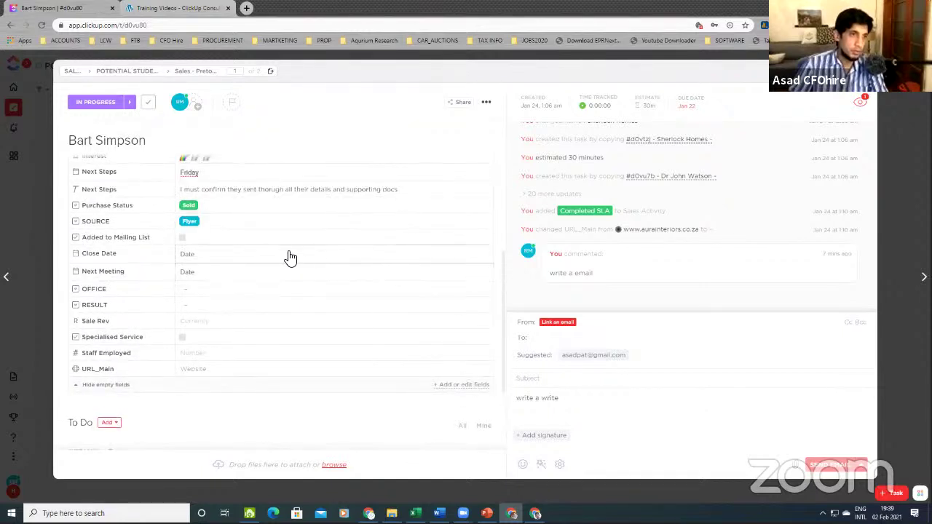
scroll(253, 250, up, 4)
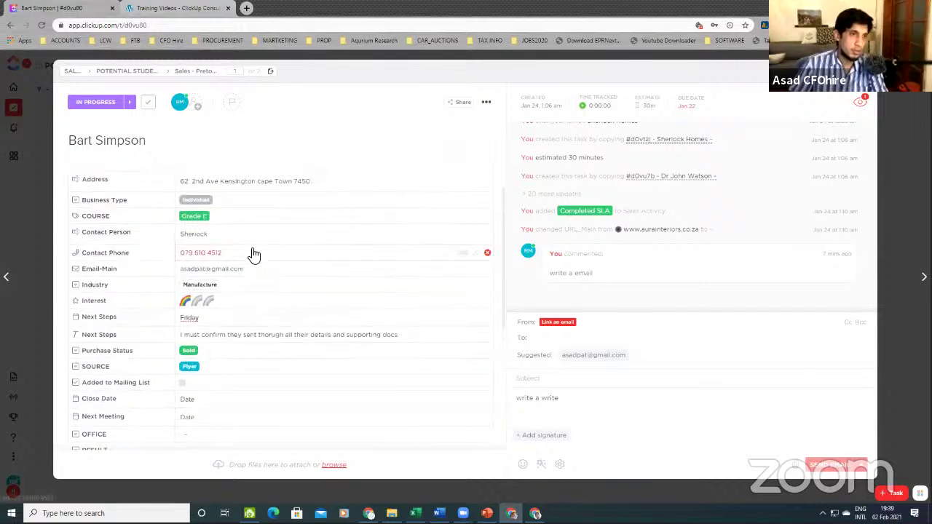
scroll(256, 252, down, 2)
scroll(256, 252, down, 3)
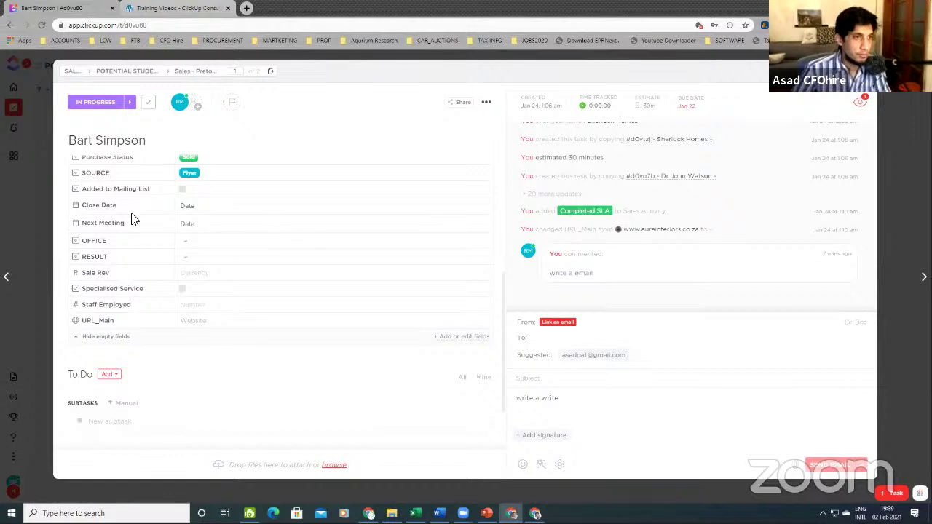
scroll(134, 220, up, 1)
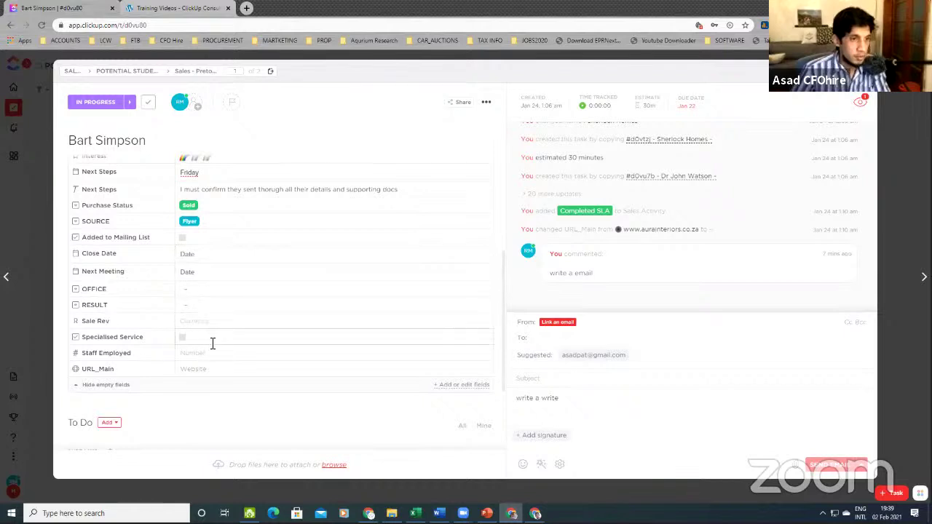
scroll(229, 331, up, 1)
scroll(229, 331, up, 5)
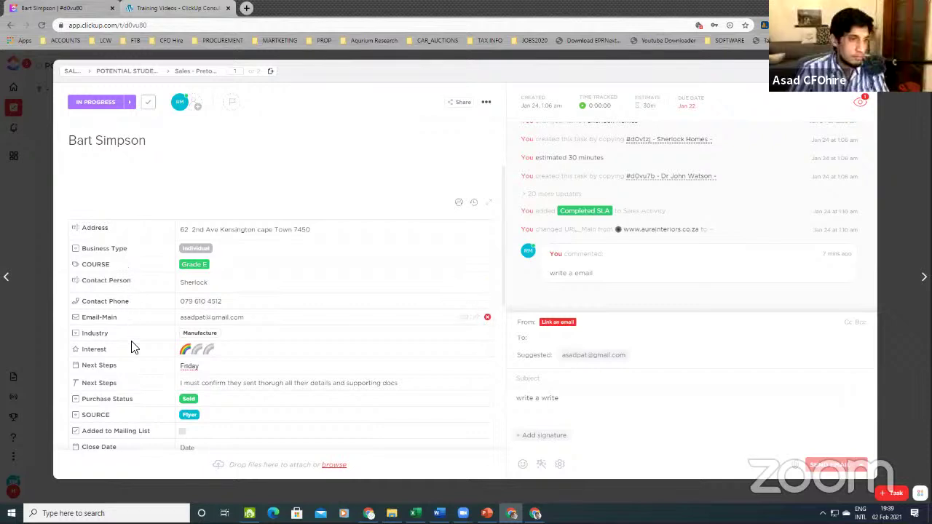
scroll(133, 368, down, 5)
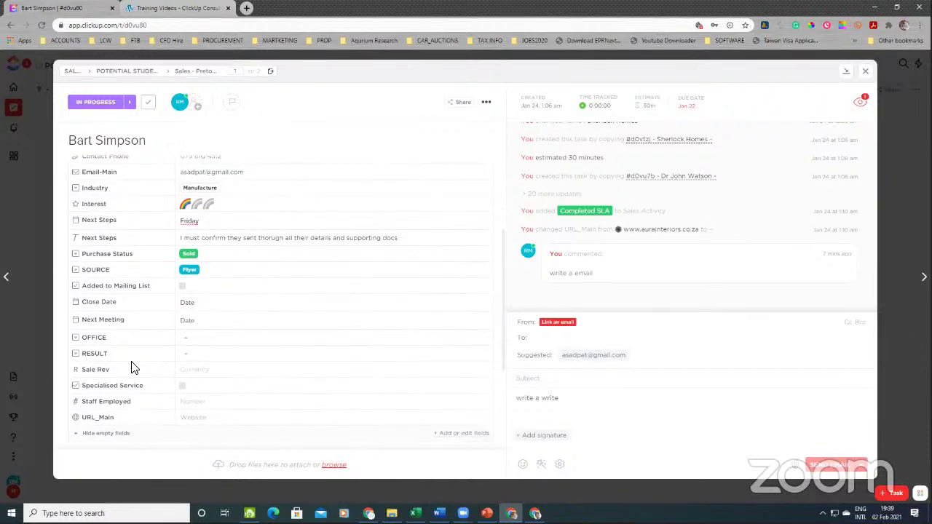
Hide and reshow the task's empty fields, and view the options offered by the OFFICE field
click(109, 385)
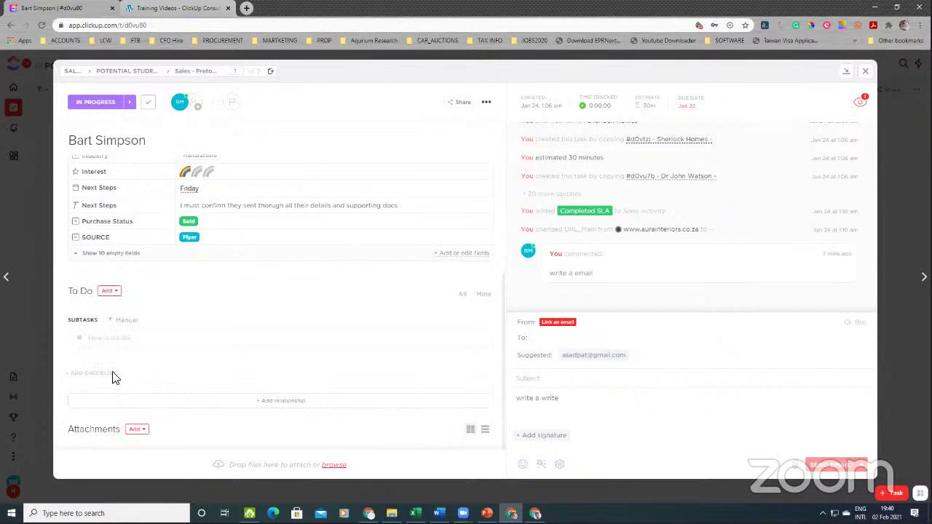
click(109, 255)
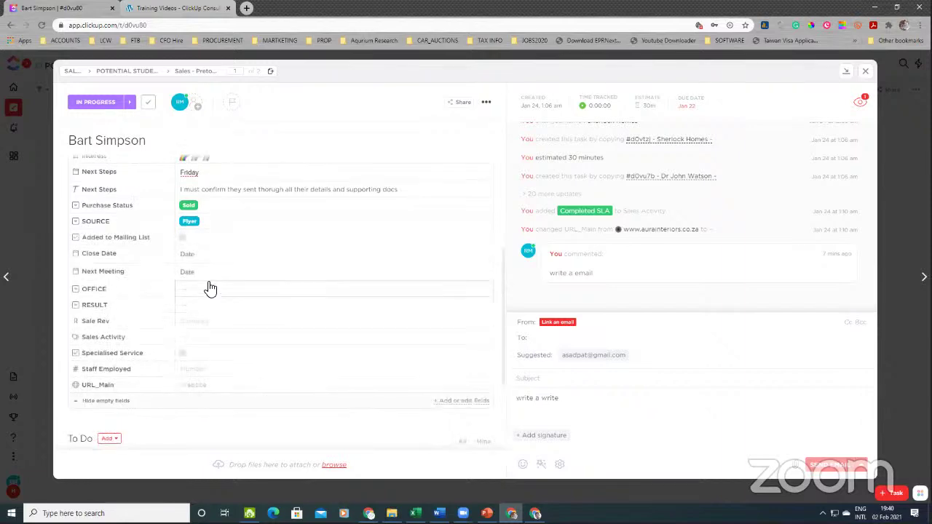
click(198, 292)
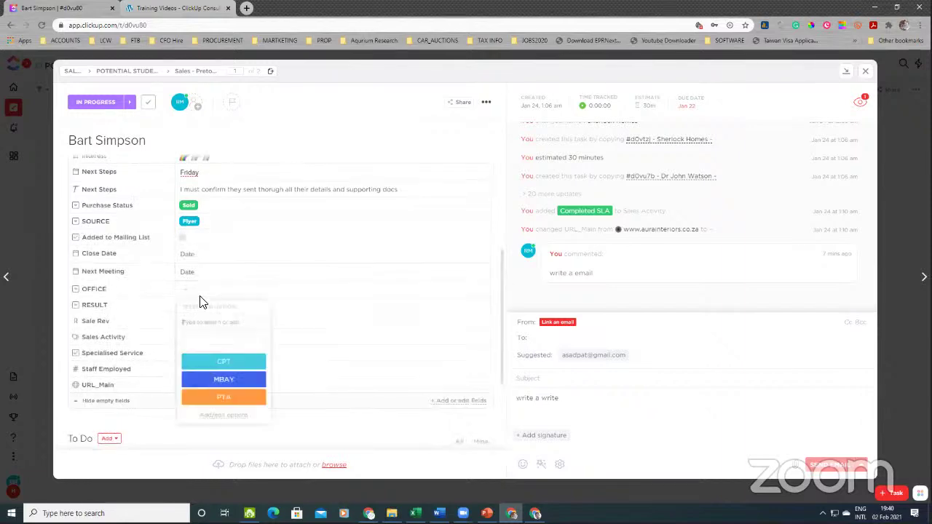
click(326, 340)
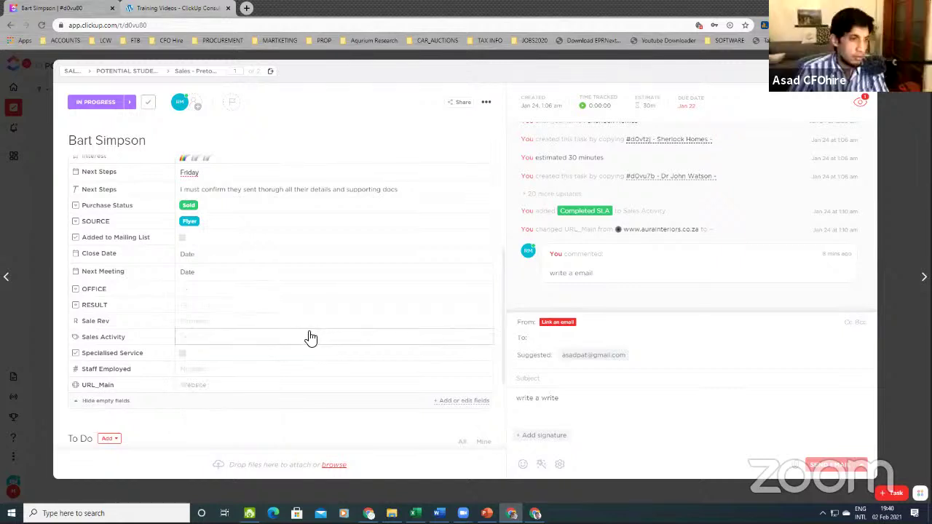
View the Sales Activity options and open that custom field of the Sales - Pretoria list for editing
click(198, 338)
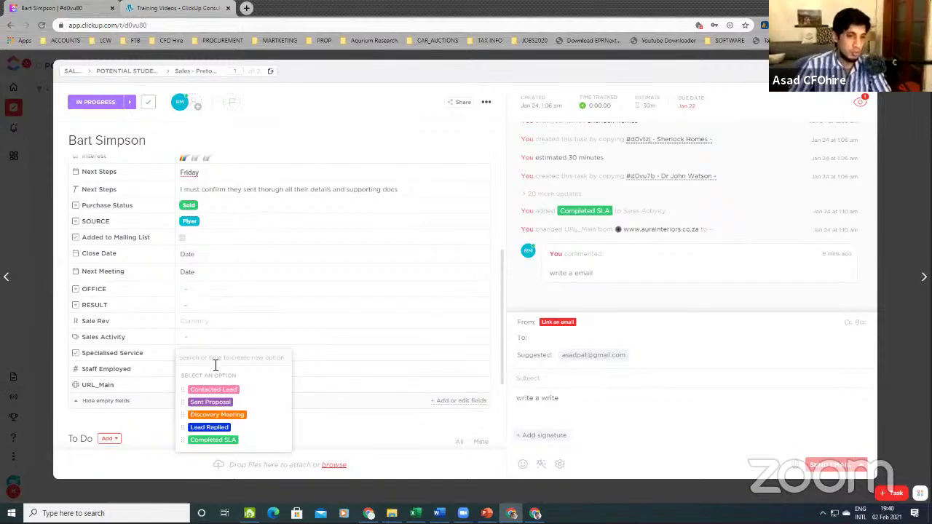
click(462, 406)
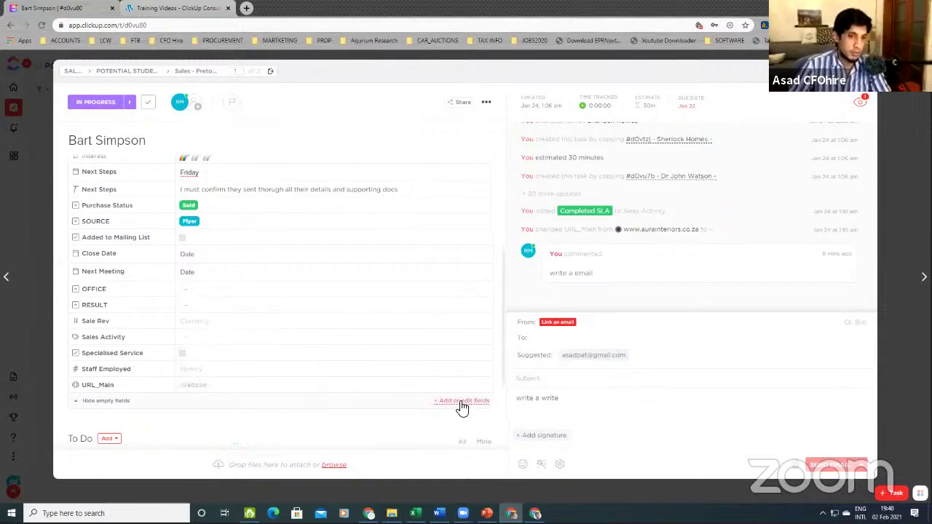
click(462, 402)
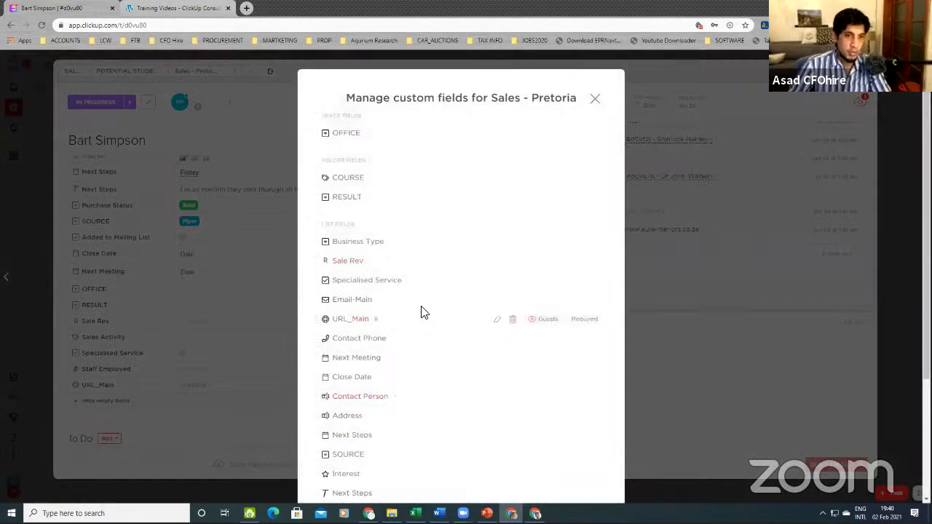
scroll(422, 312, down, 5)
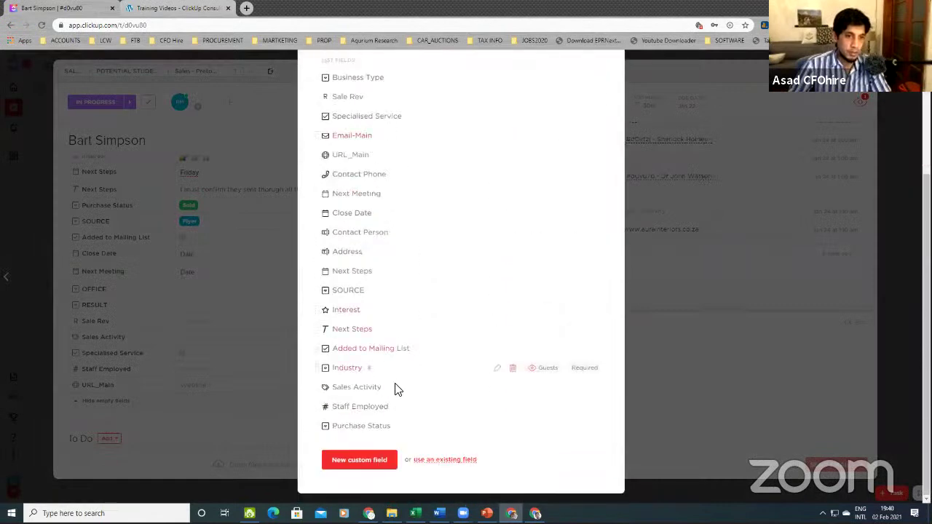
click(496, 387)
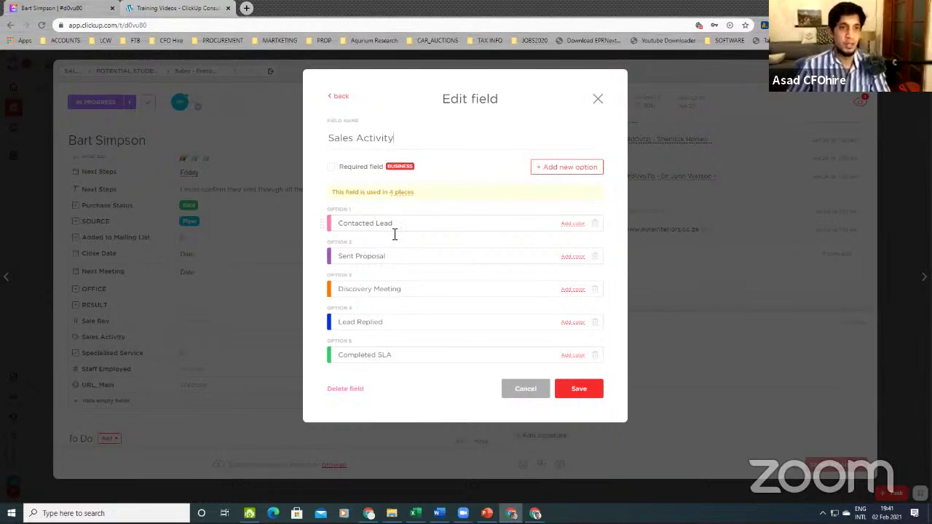
Rename the Discovery Meeting option of the Sales Activity field as emailed
drag(398, 222, 315, 229)
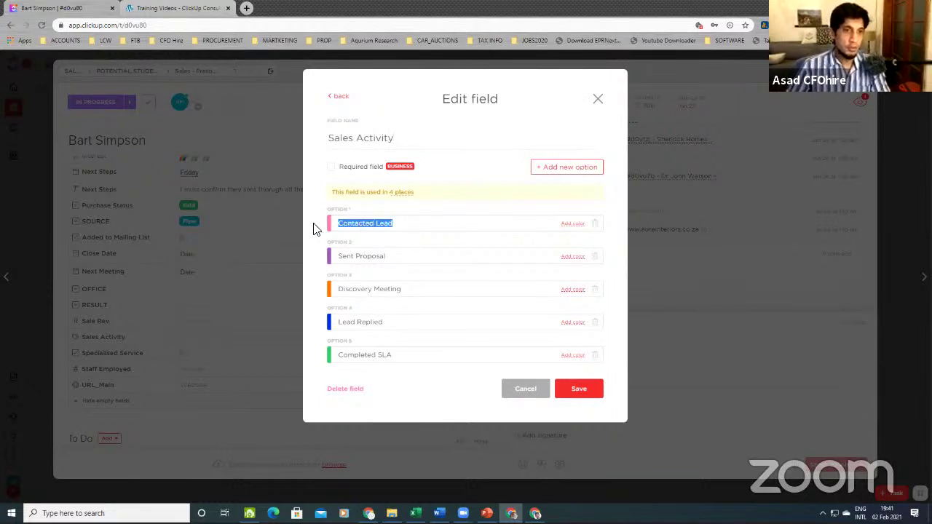
click(412, 226)
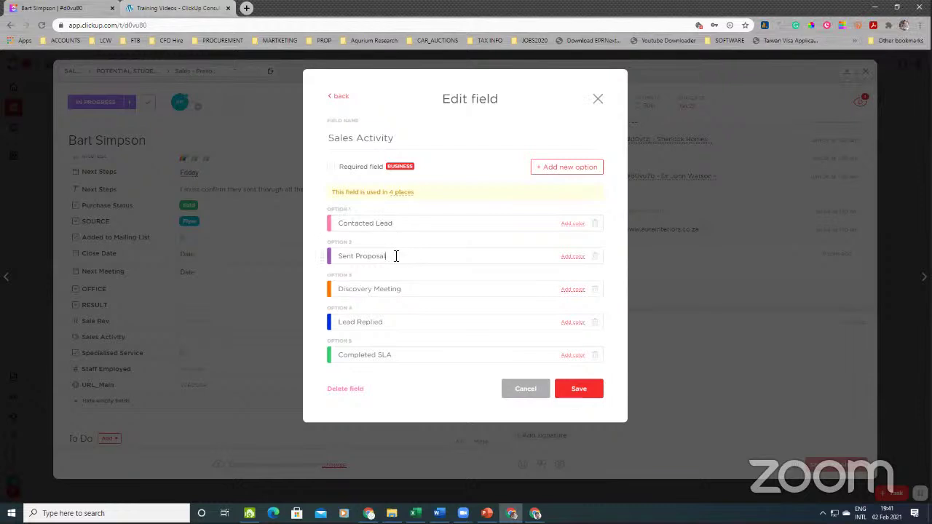
drag(395, 255, 359, 259)
drag(407, 291, 337, 291)
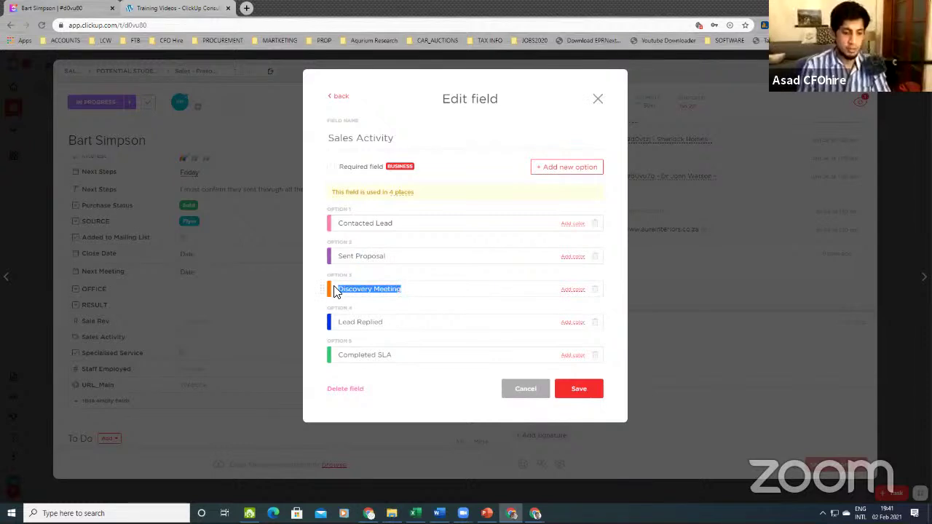
text(Email the)
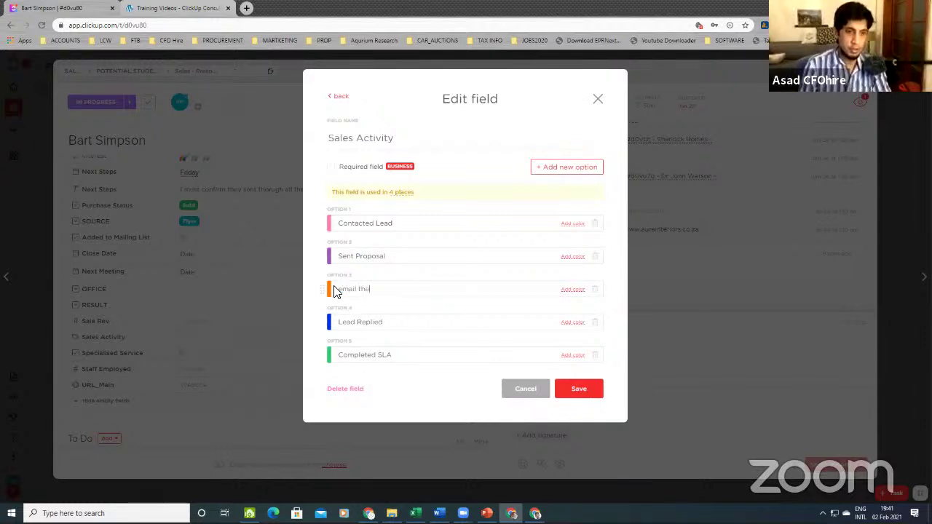
text(d)
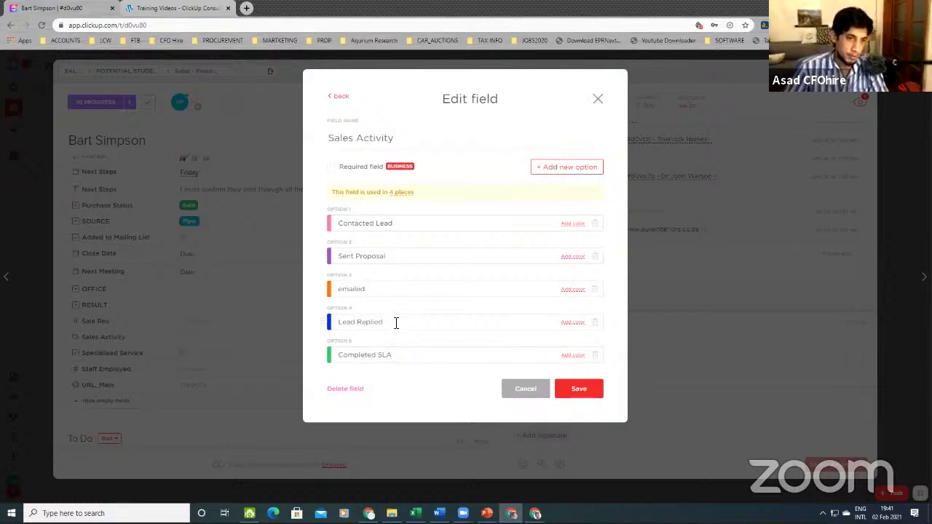
Rename the Completed SLA option of Sales Activity as Gave their Docs
drag(395, 322, 324, 329)
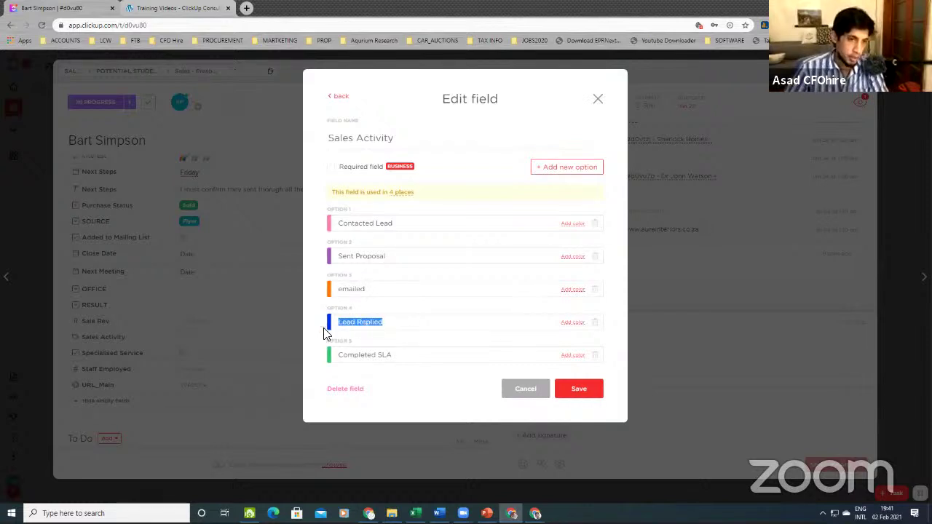
click(389, 323)
drag(371, 323, 385, 349)
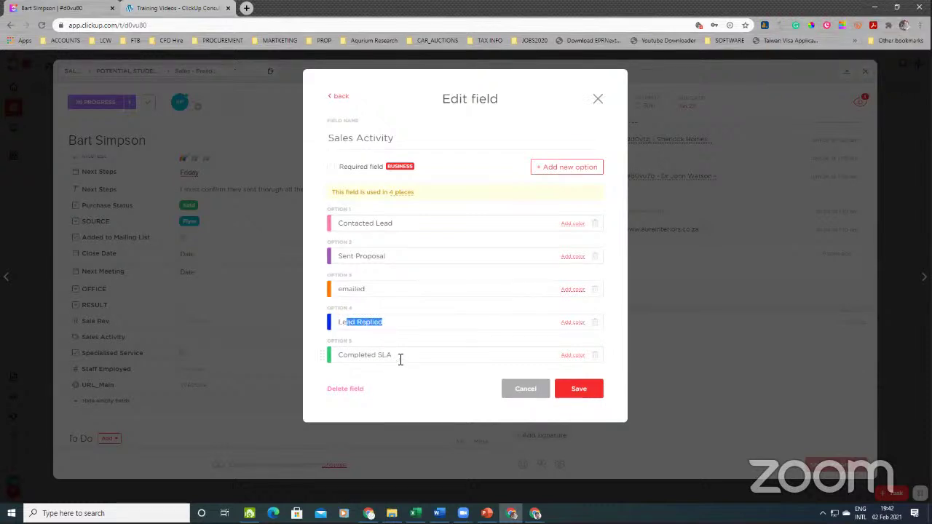
triple_click(400, 358)
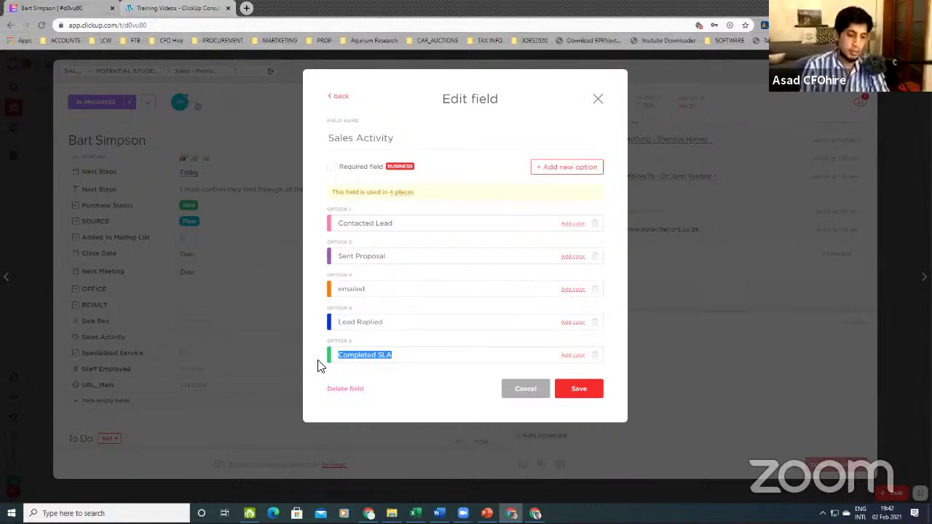
key(BackSpace)
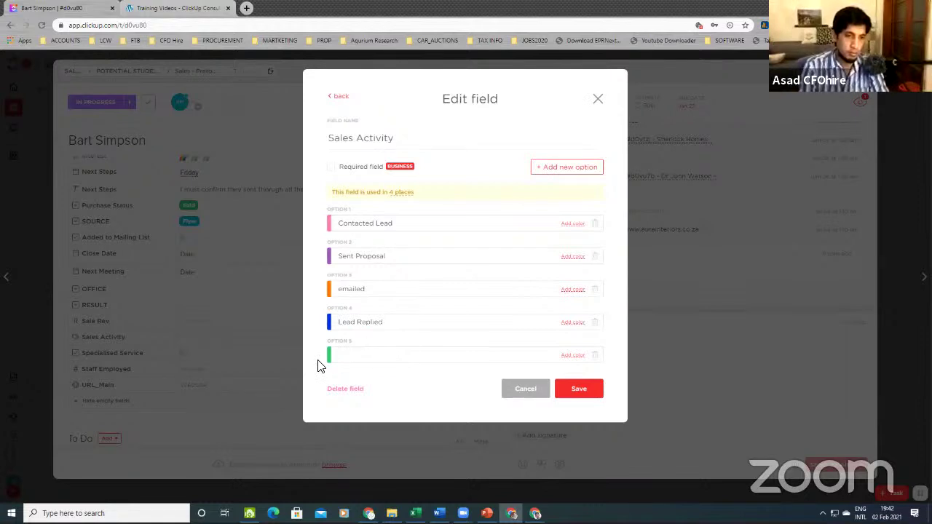
text(Gaye their )
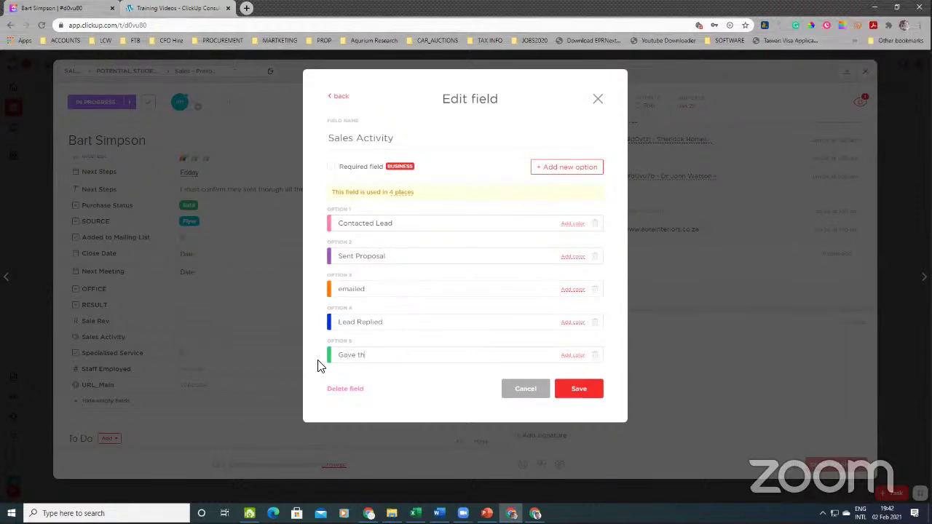
text(Docs)
Rename the Sent Proposal option of Sales Activity as Made Payment
drag(364, 289, 326, 287)
drag(388, 262, 345, 263)
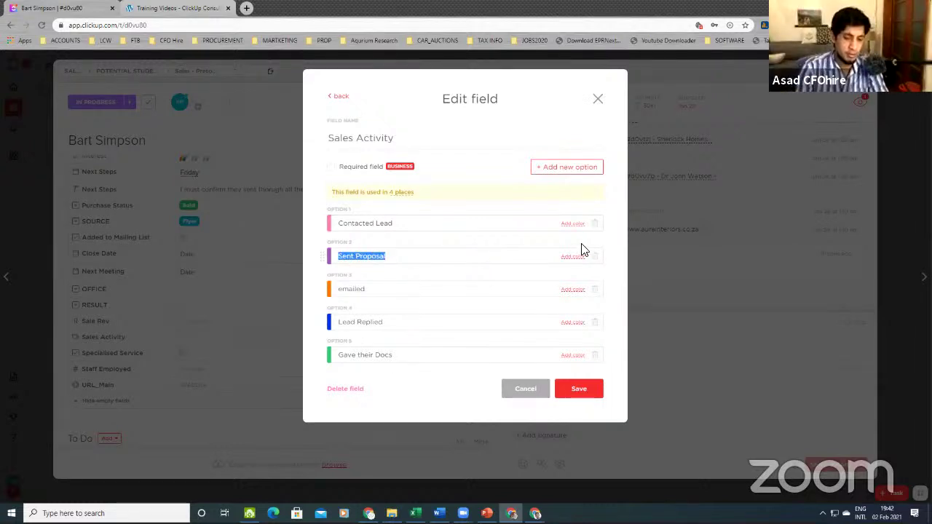
text(MadelPay)
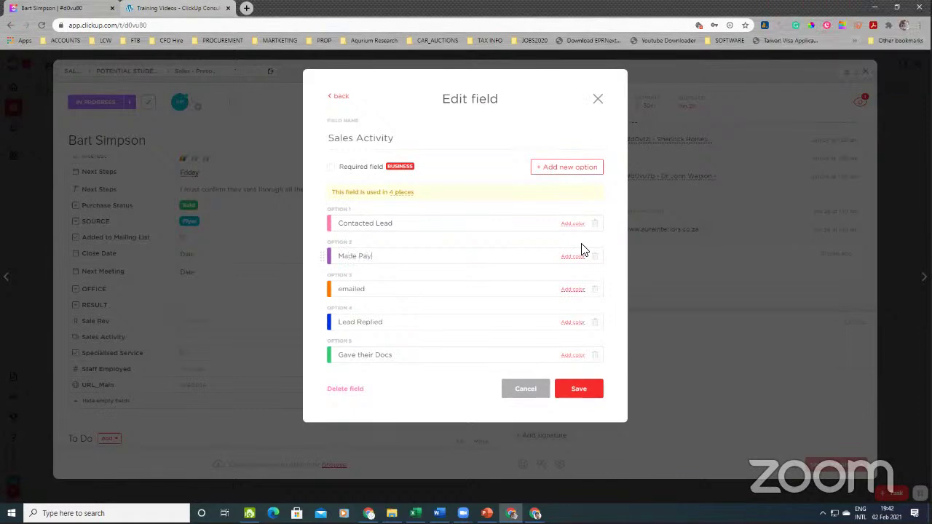
text(ment)
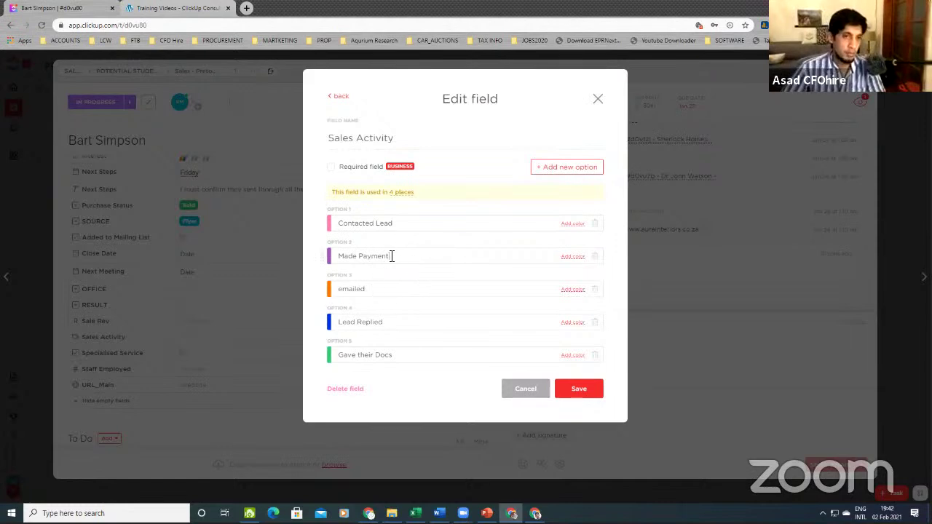
drag(391, 256, 327, 264)
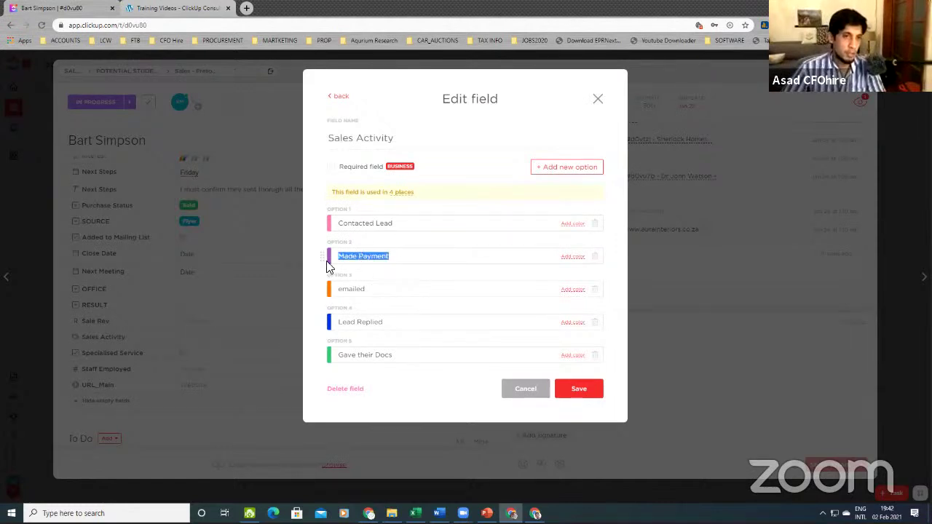
click(399, 258)
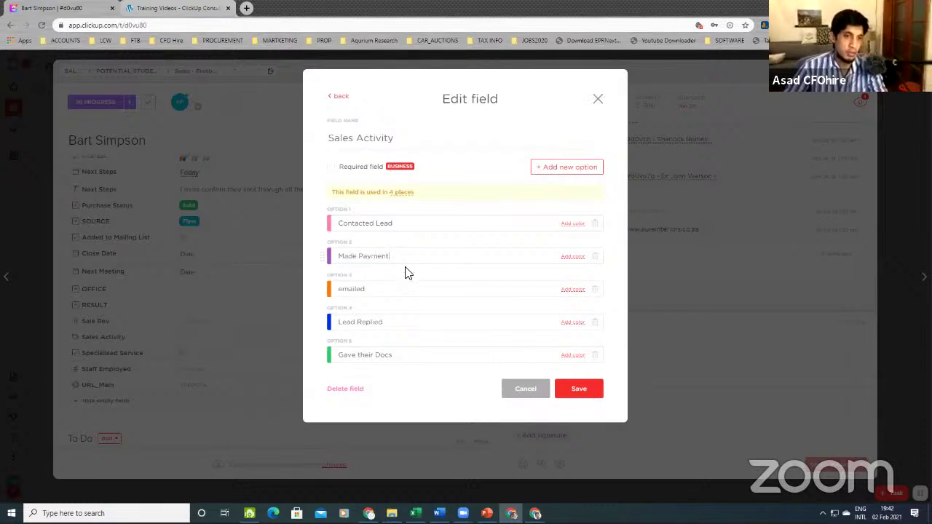
Capitalize the third Sales Activity option's name so it reads Emailed
click(369, 289)
key(Home)
key(Delete)
text(E)
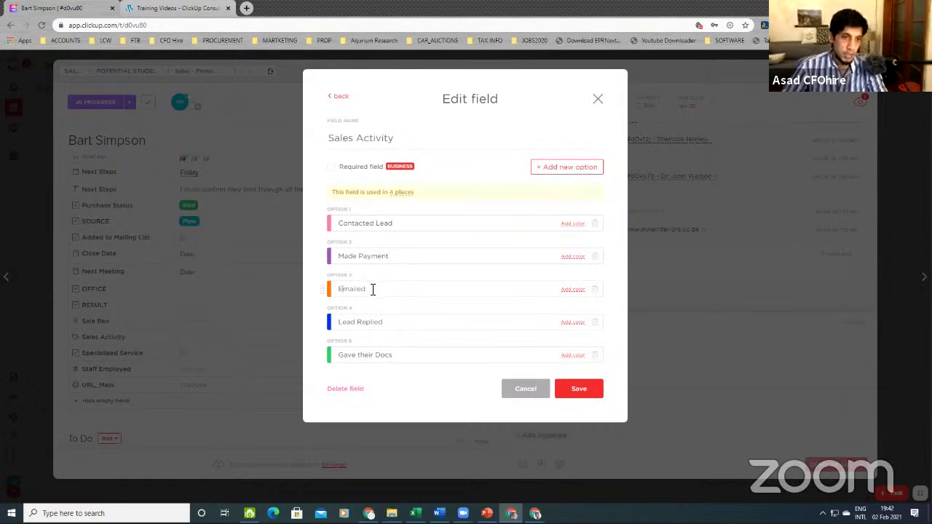
Reorder the Sales Activity options as Contacted Lead, Lead Replied, Emailed, Gave their Docs, Made Payment, and save the field
double_click(357, 293)
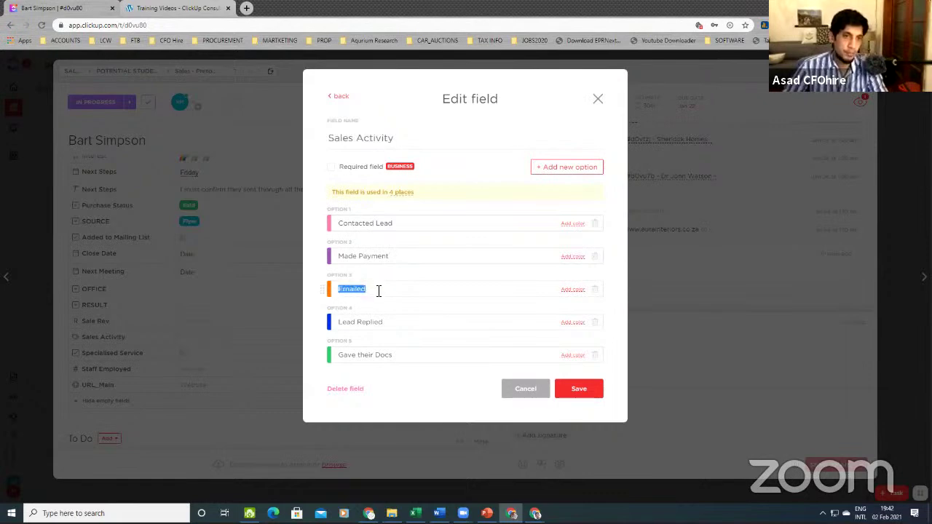
click(377, 291)
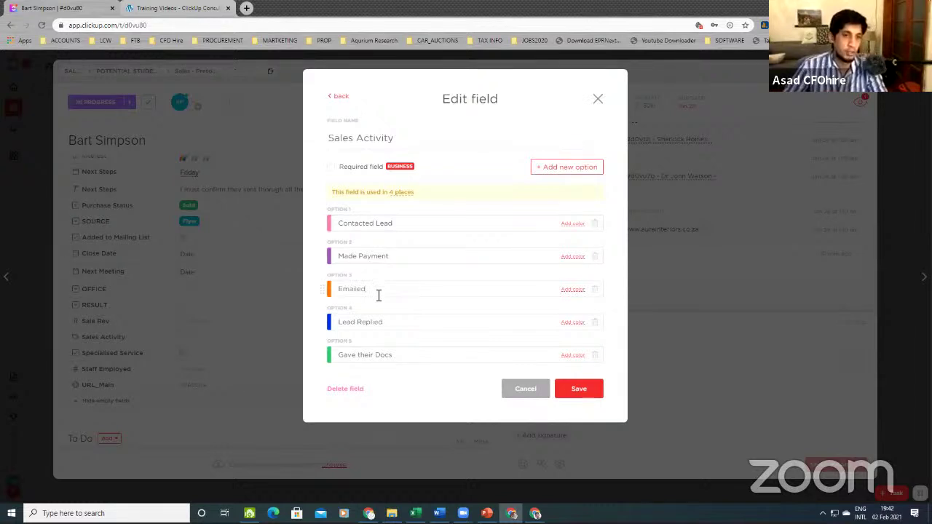
drag(389, 321, 339, 322)
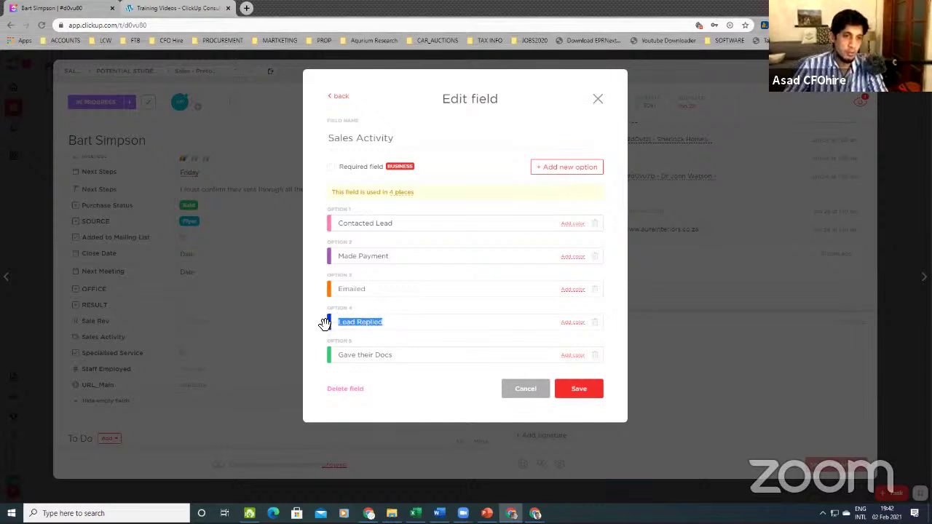
drag(322, 325, 328, 364)
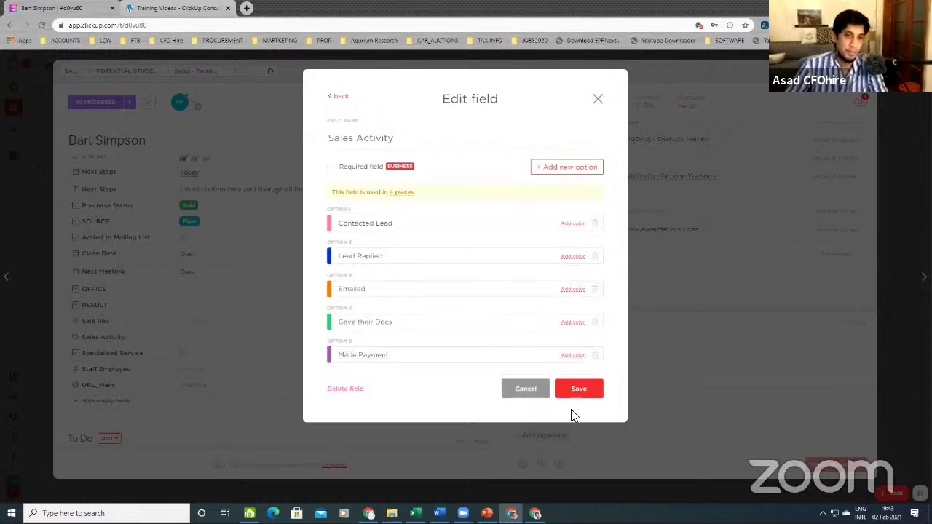
click(580, 391)
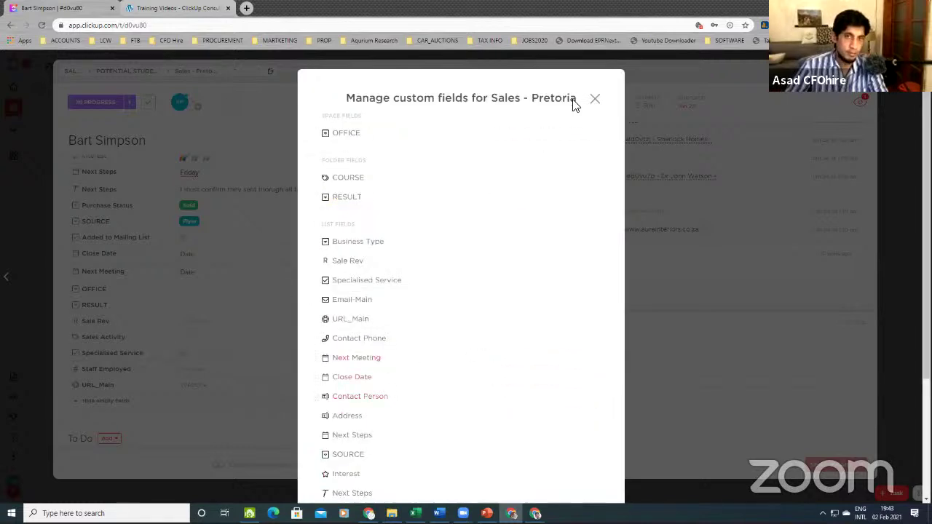
click(594, 98)
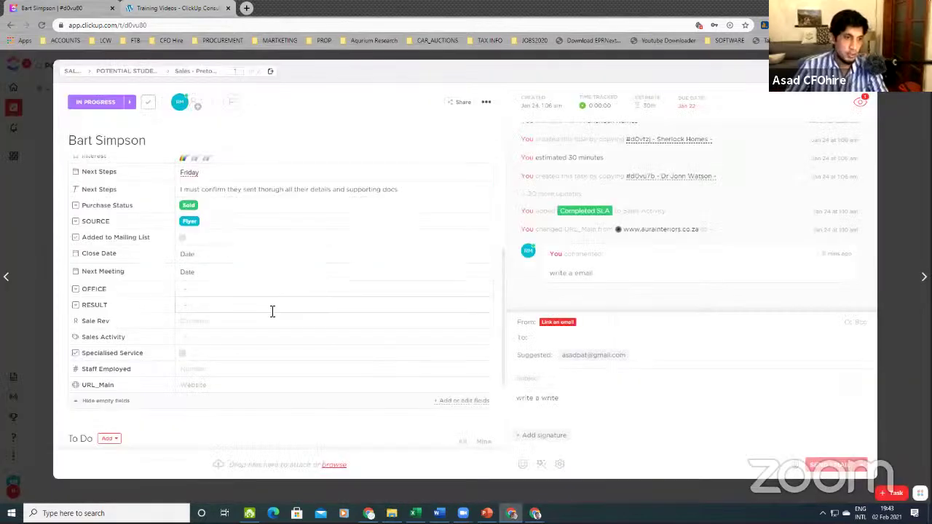
Try the Specialised Service checkbox and view the Sales Activity options available in the task
scroll(249, 327, down, 2)
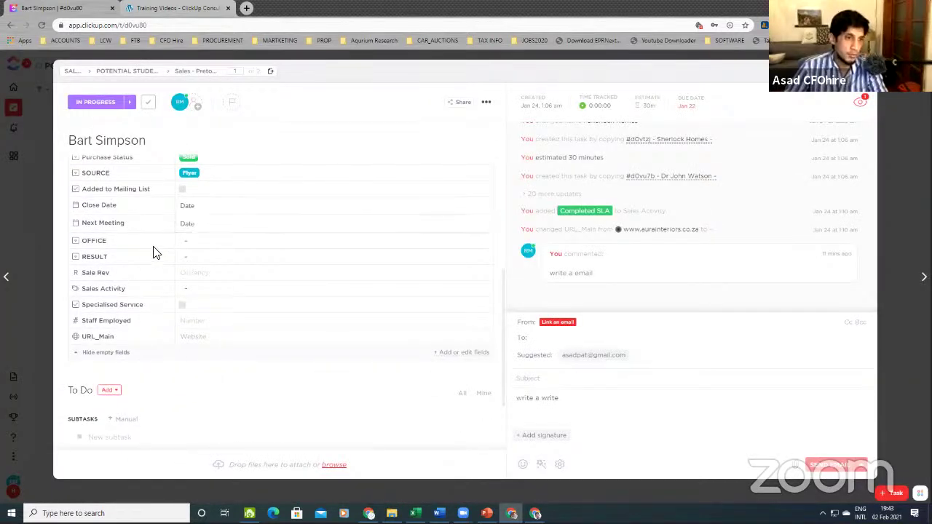
click(183, 306)
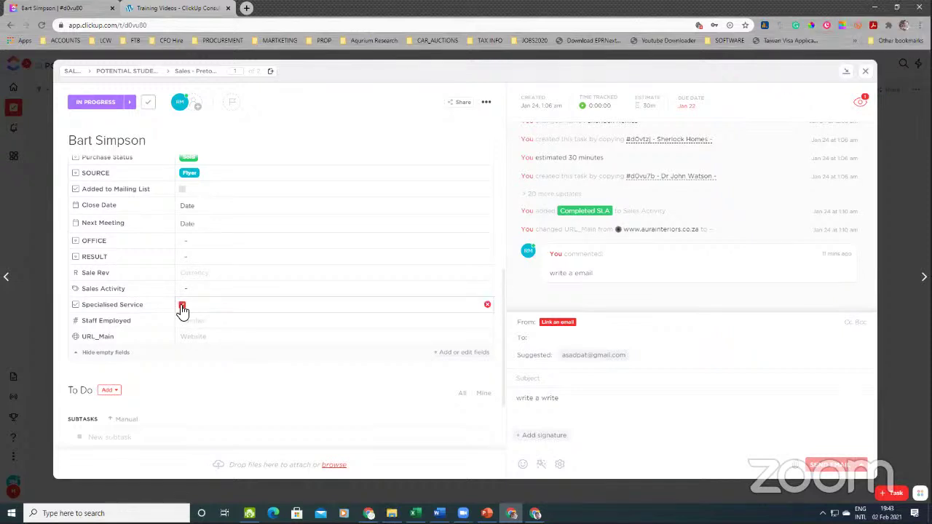
click(196, 288)
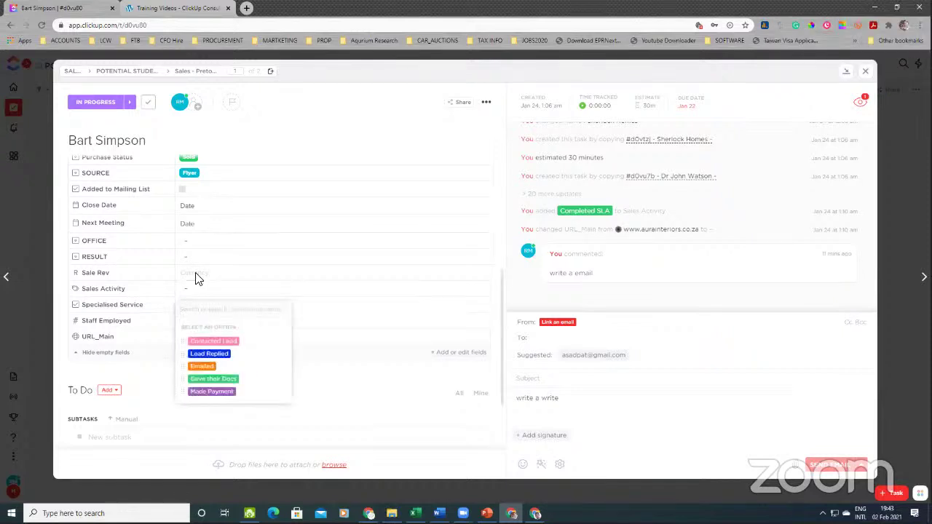
Set the task's Sale Rev field to R650
click(198, 274)
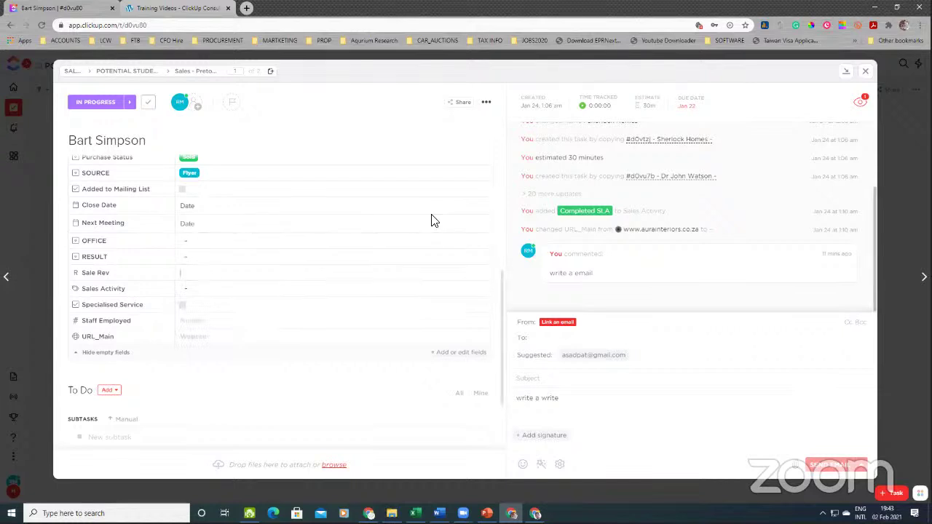
text(1800)
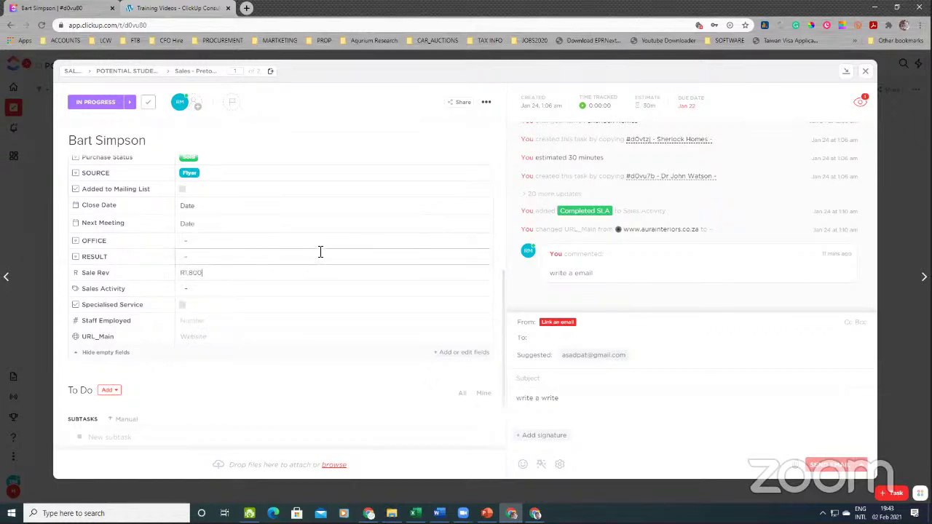
drag(228, 271, 163, 275)
text(6650)
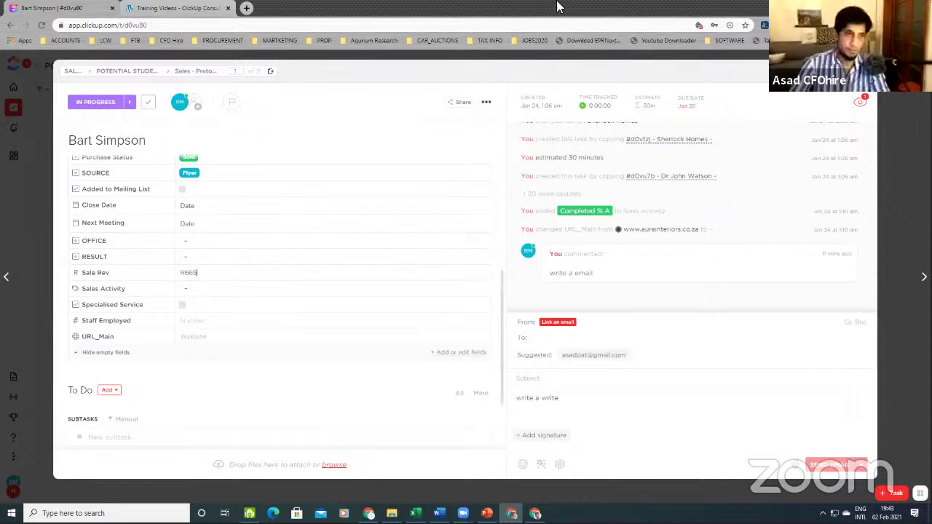
drag(243, 273, 183, 274)
key(BackSpace)
text(650)
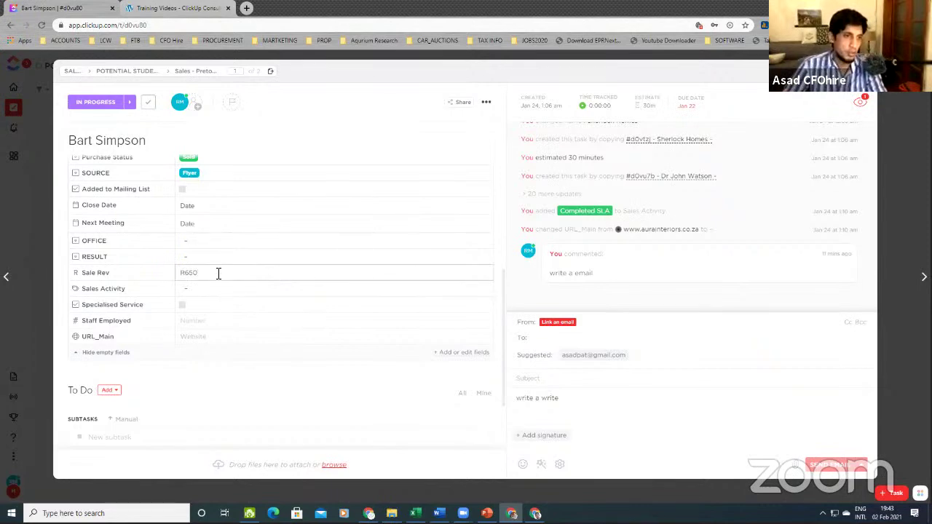
Examine the OFFICE options, the task's other custom fields and the Sale Rev entry
click(254, 246)
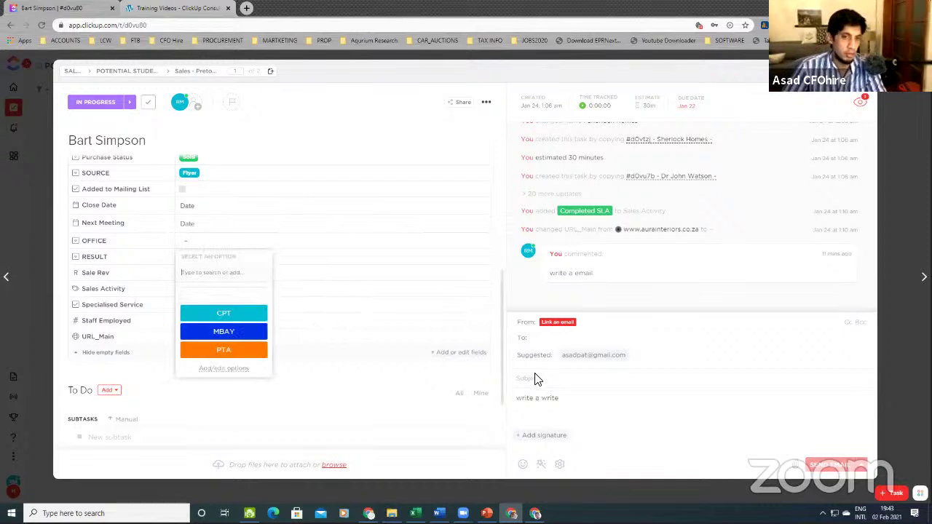
click(590, 380)
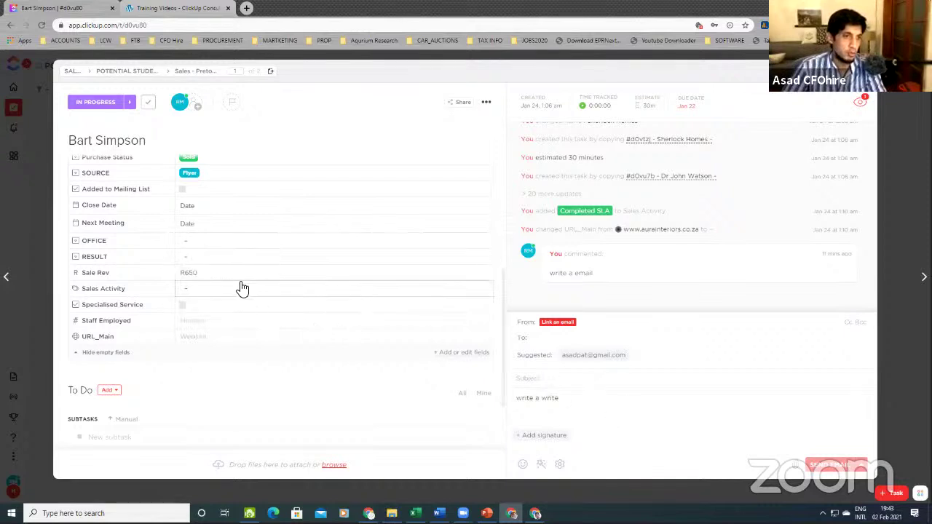
mouse_move(201, 272)
mouse_down()
mouse_move(183, 271)
mouse_move(208, 274)
mouse_up()
click(185, 271)
click(208, 274)
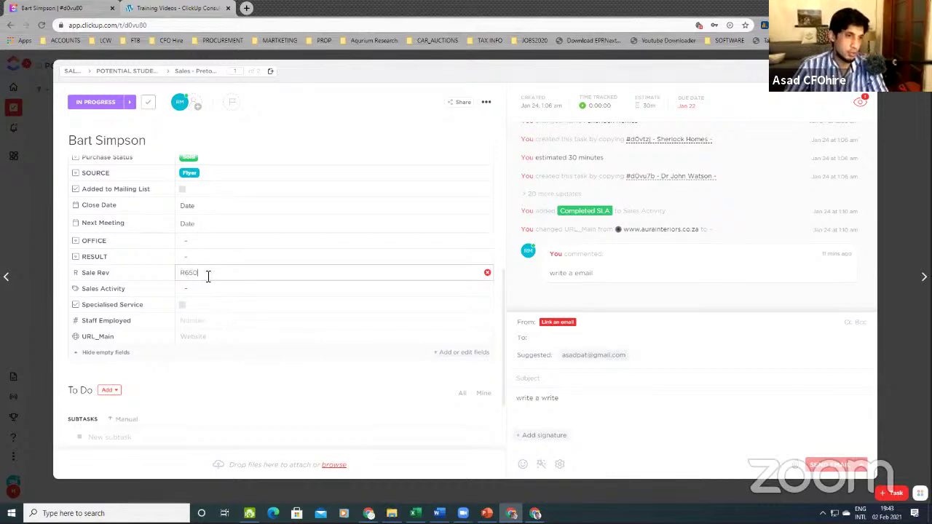
scroll(210, 272, up, 3)
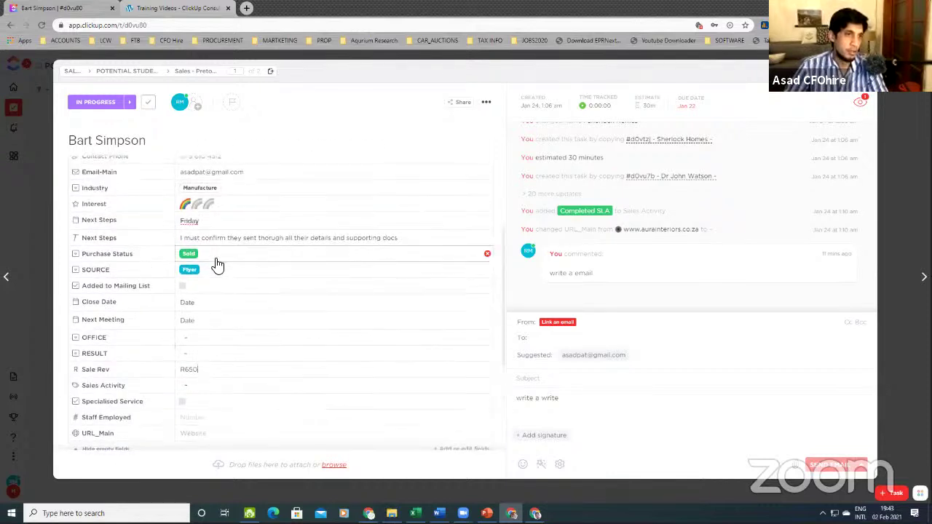
scroll(217, 264, up, 3)
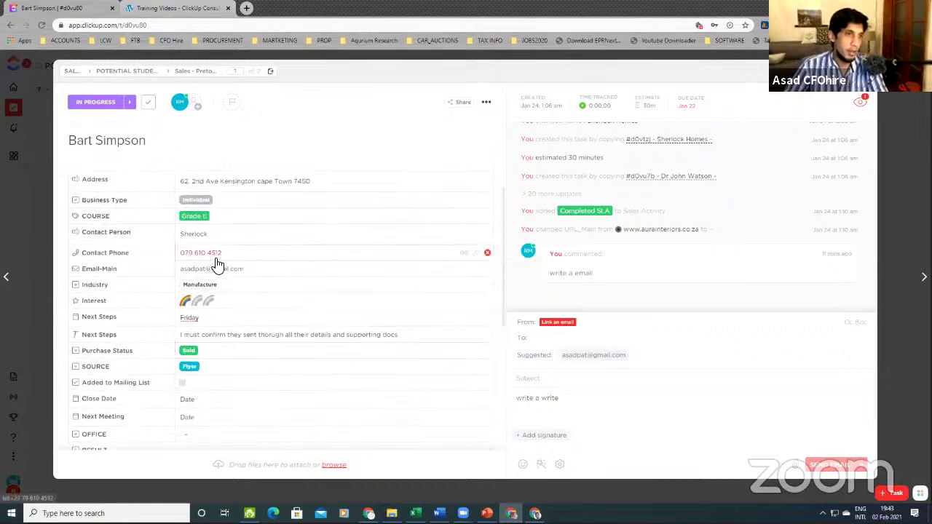
scroll(217, 264, down, 5)
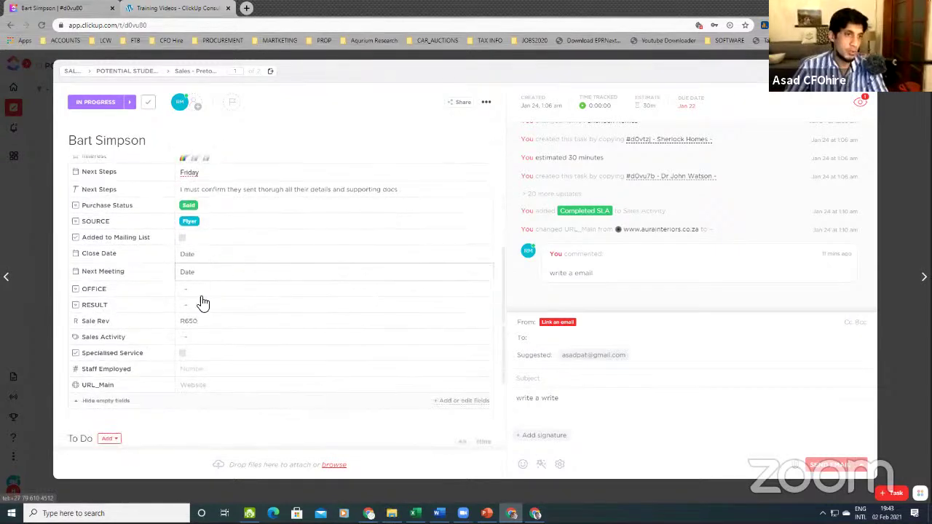
drag(195, 325, 189, 322)
click(211, 322)
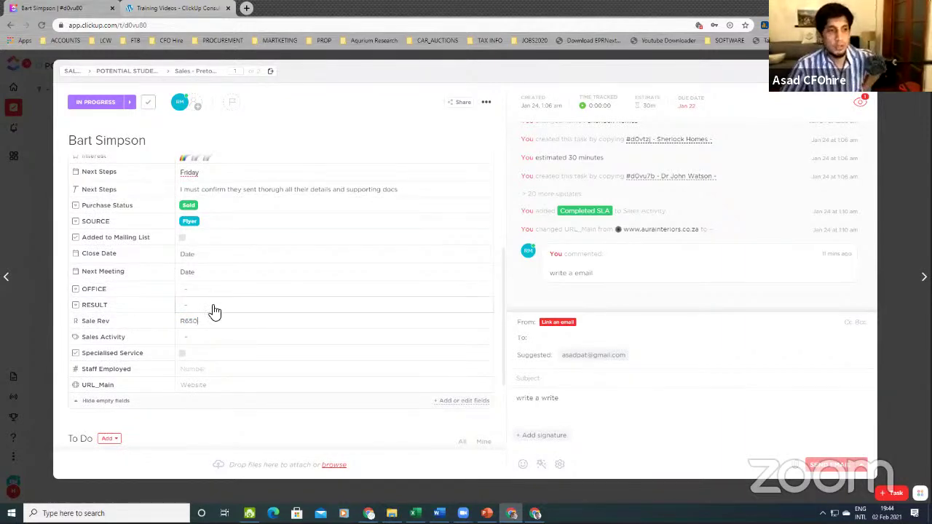
click(208, 321)
double_click(188, 328)
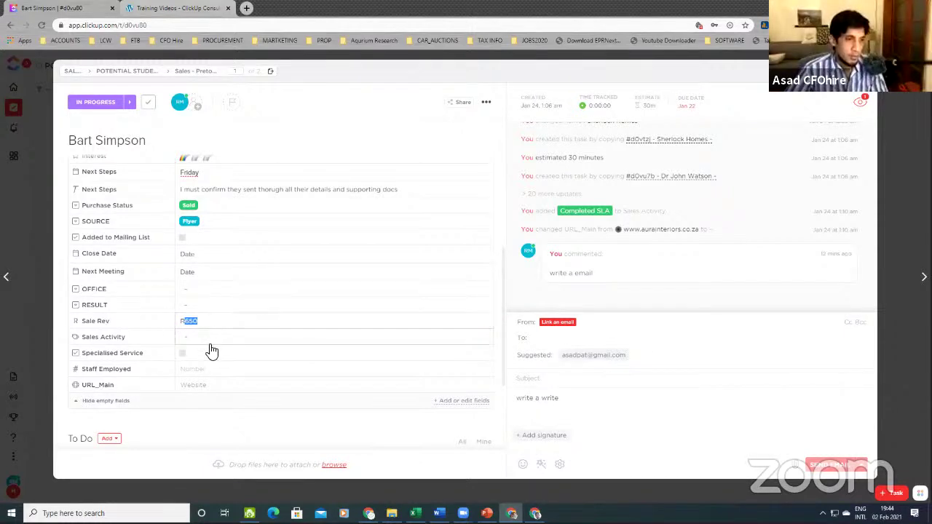
Examine the Staff Employed and URL_Main fields and the rest of the task's details, and close the task
scroll(183, 313, down, 1)
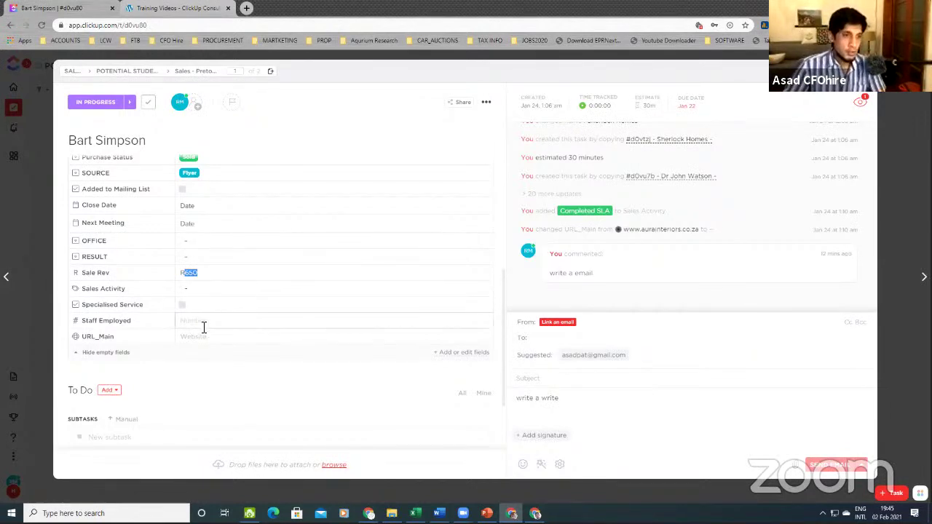
click(200, 322)
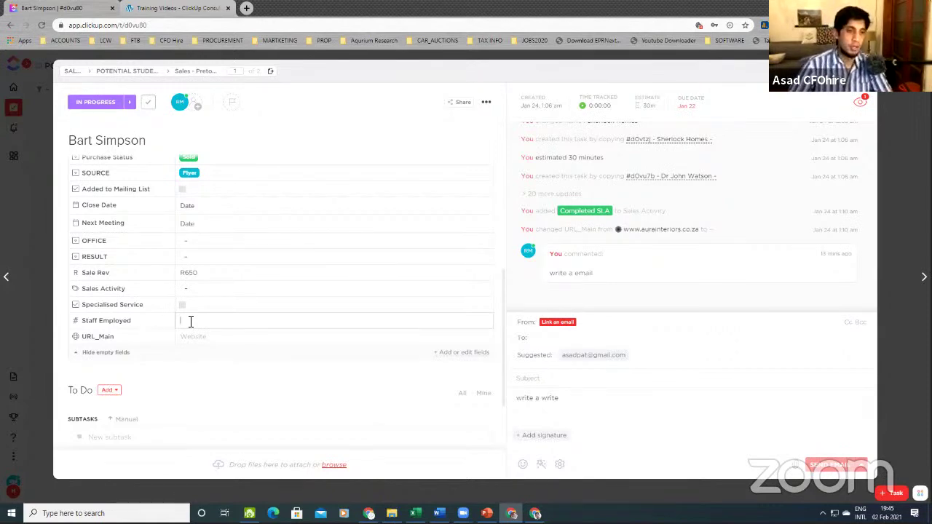
click(207, 336)
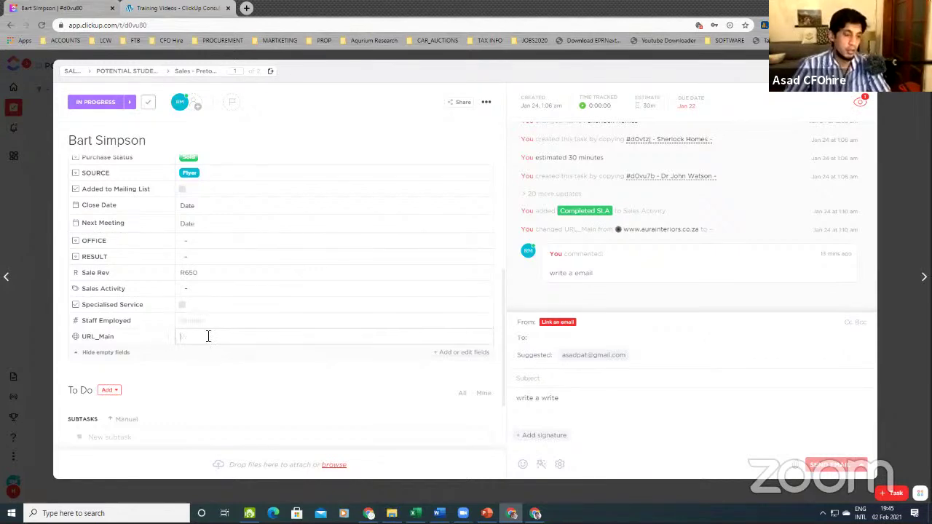
scroll(214, 331, down, 3)
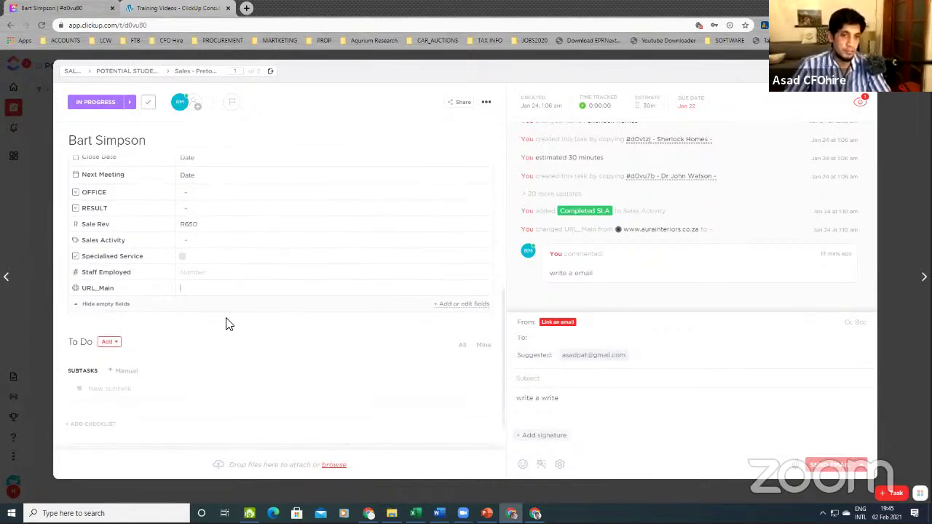
scroll(232, 313, up, 5)
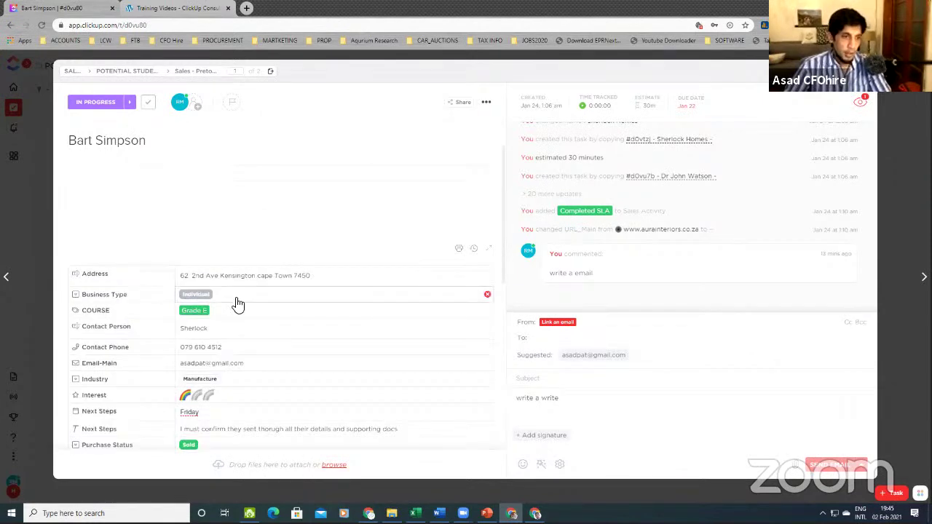
scroll(236, 313, up, 2)
scroll(240, 327, down, 3)
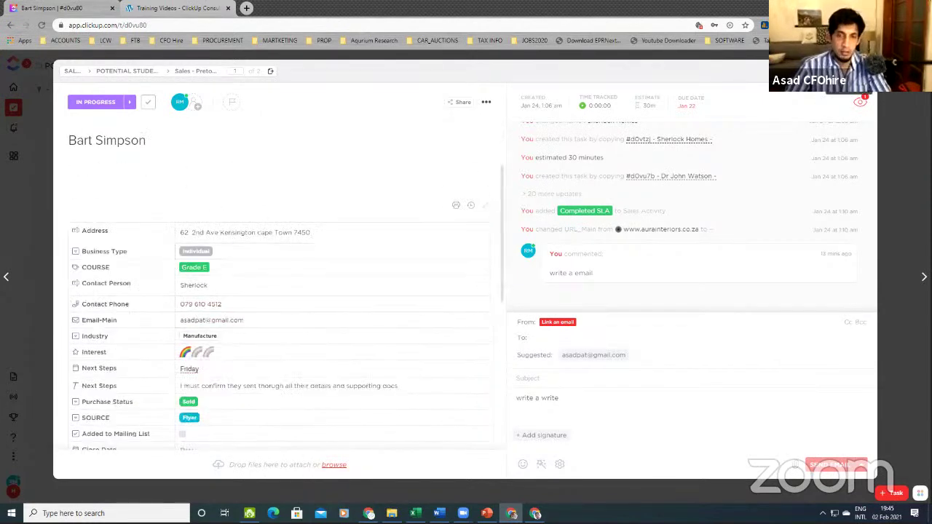
key(Escape)
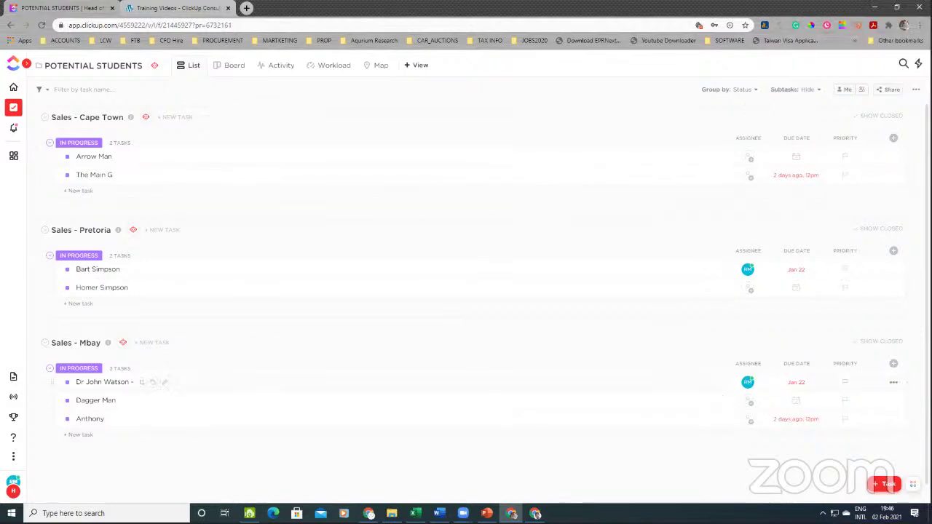
Add the RESULT field as a column in the POTENTIAL STUDENTS list view
click(893, 139)
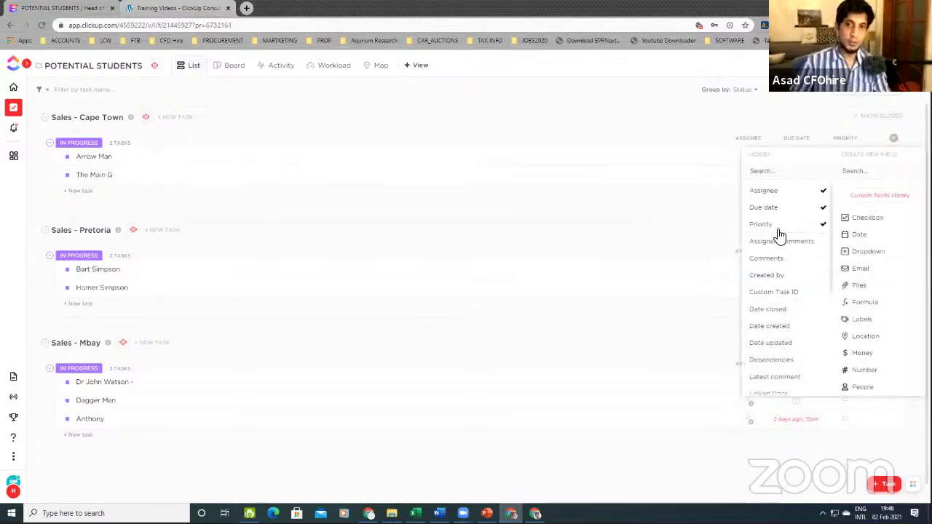
scroll(774, 295, down, 5)
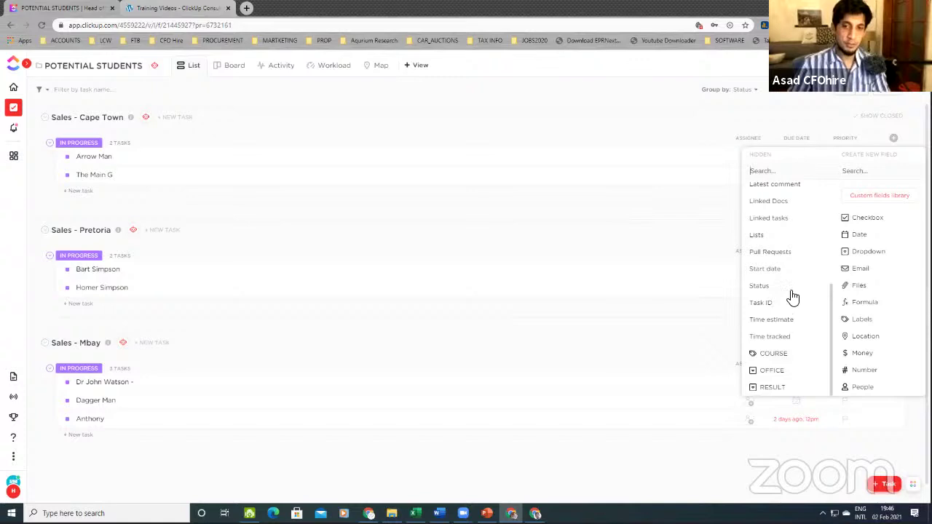
scroll(791, 297, up, 5)
scroll(793, 273, down, 5)
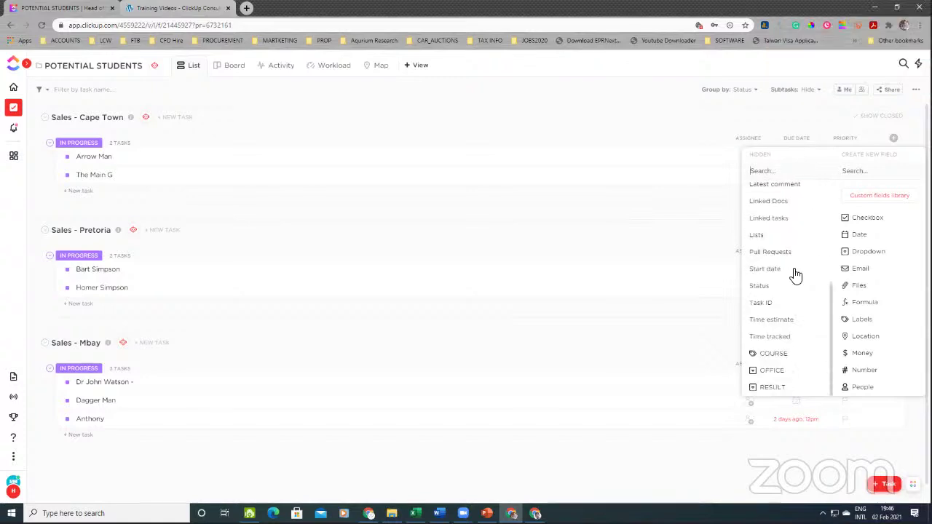
scroll(795, 275, up, 5)
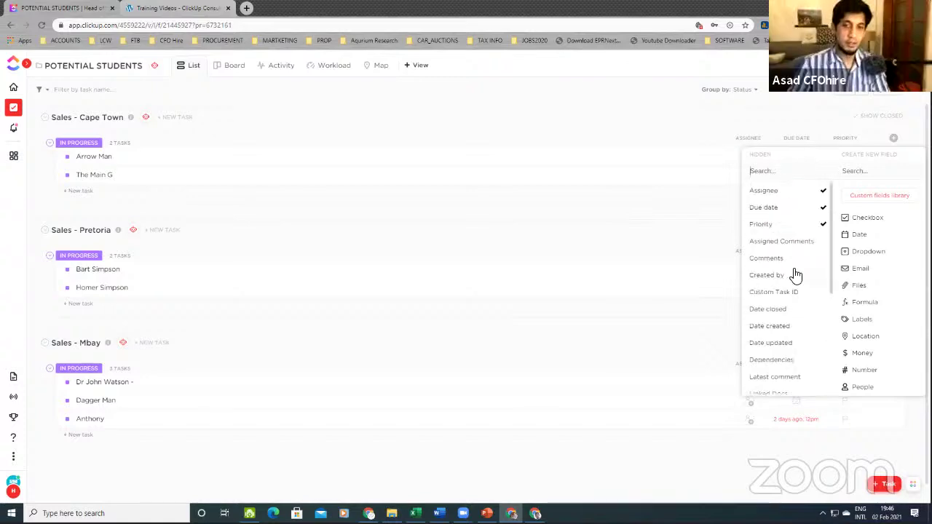
scroll(795, 275, down, 5)
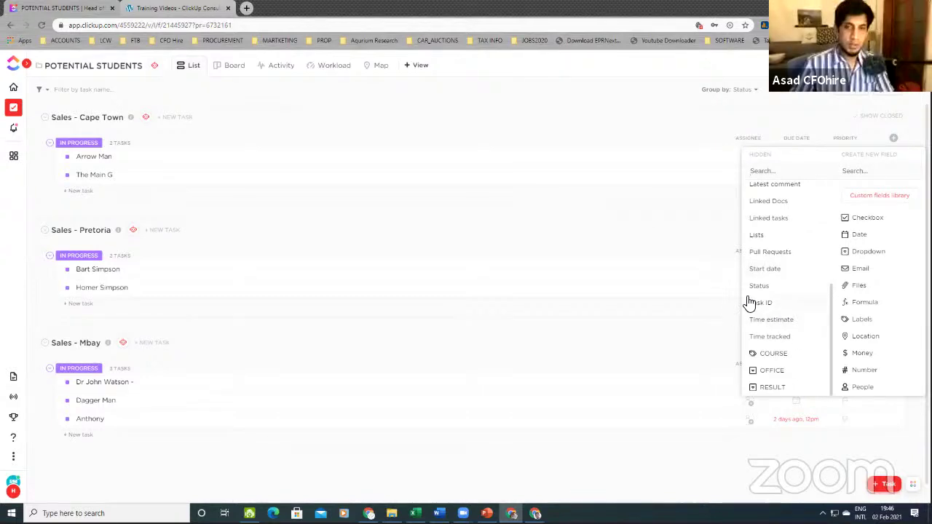
click(769, 391)
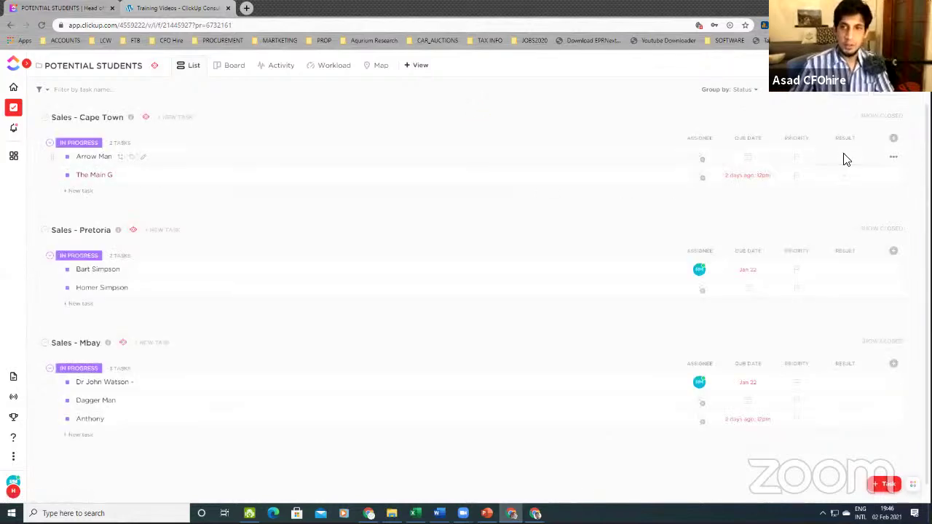
Check the RESULT options of the first Sales - Cape Town task and add the COURSE field as a column in the POTENTIAL STUDENTS list view
click(844, 156)
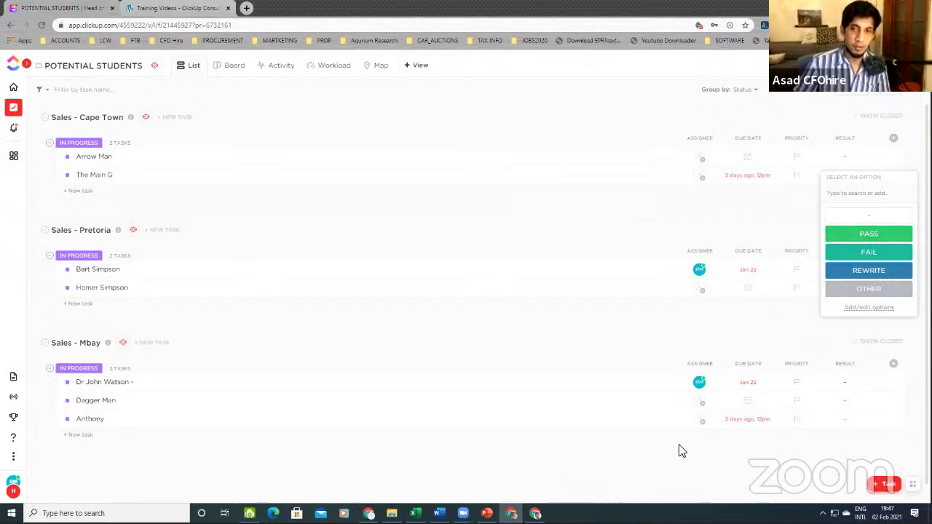
click(716, 424)
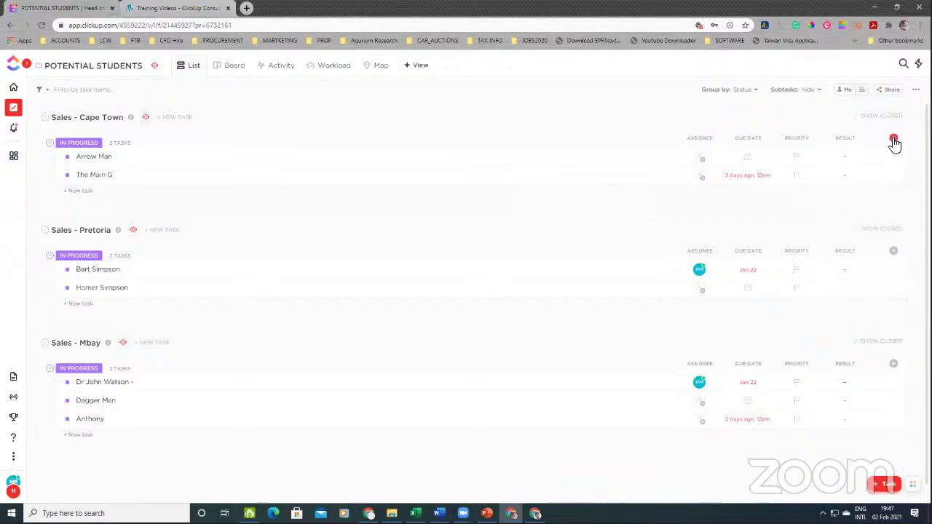
click(893, 139)
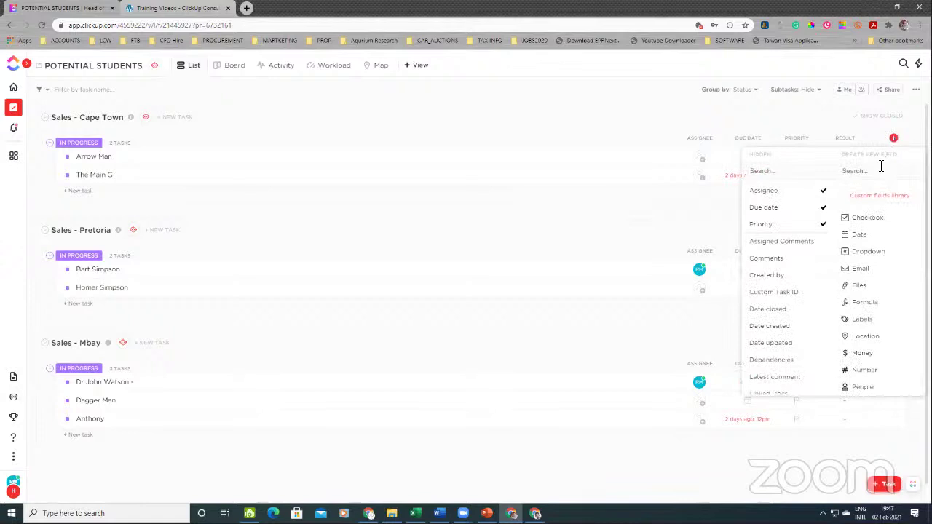
scroll(790, 304, down, 3)
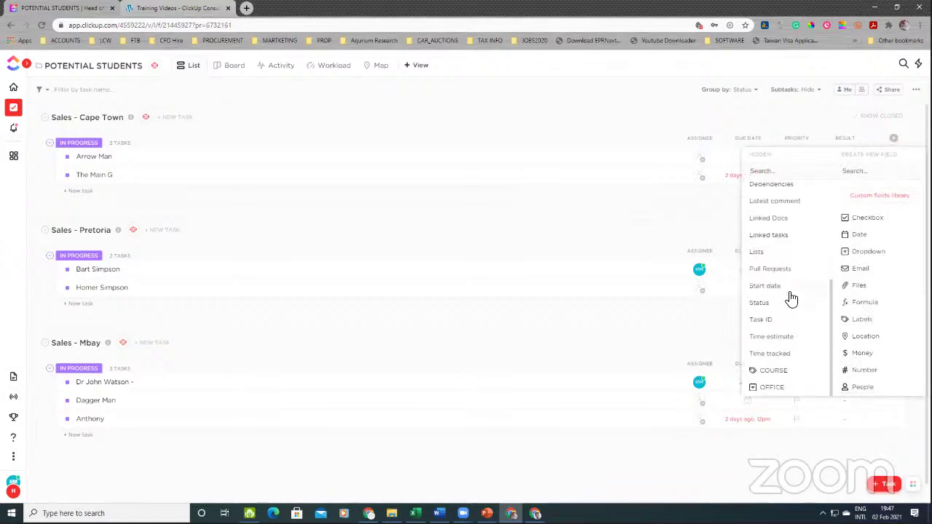
click(780, 372)
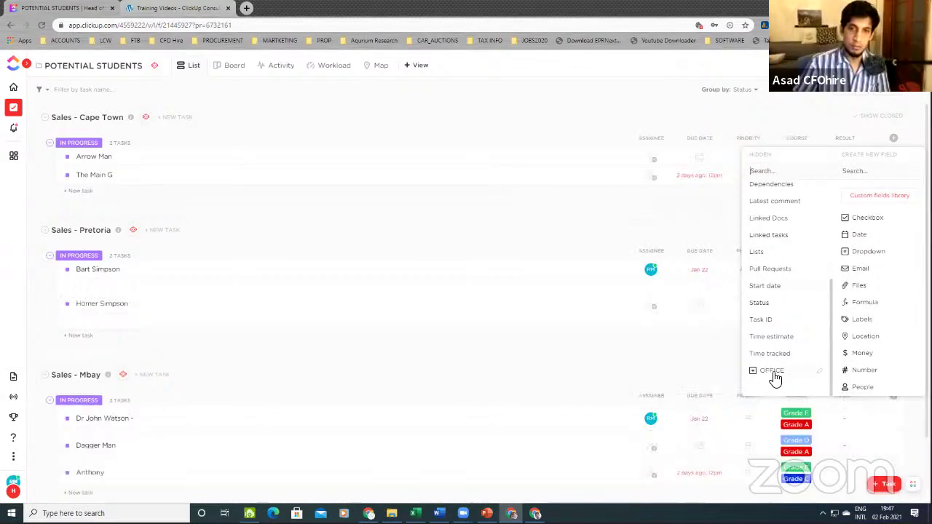
click(572, 131)
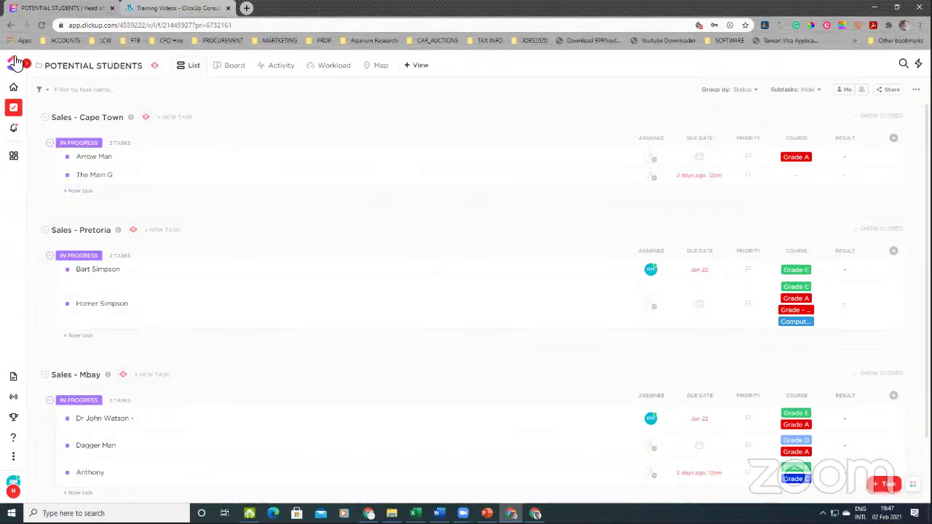
Open the Details of All Students list in the STUDENT ENROLLED folder and keep the Spaces navigation expanded
mouse_move(26, 64)
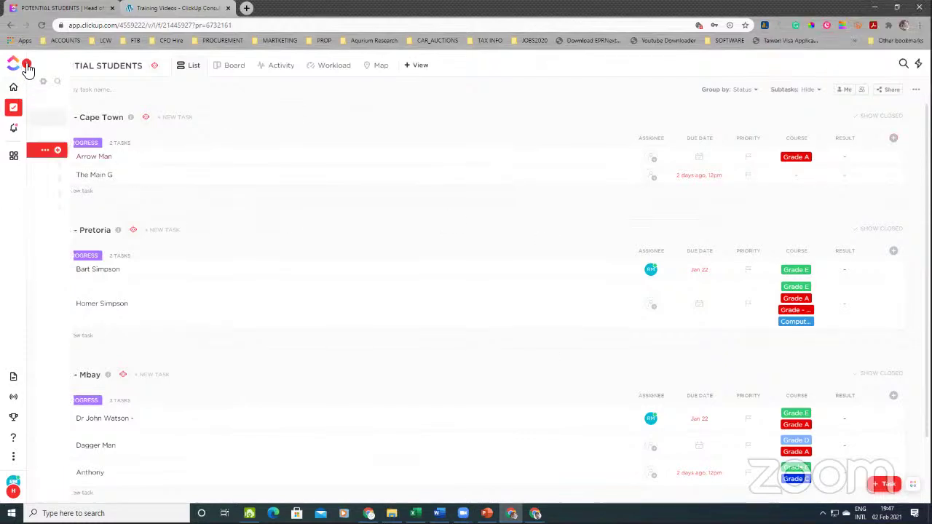
mouse_move(16, 86)
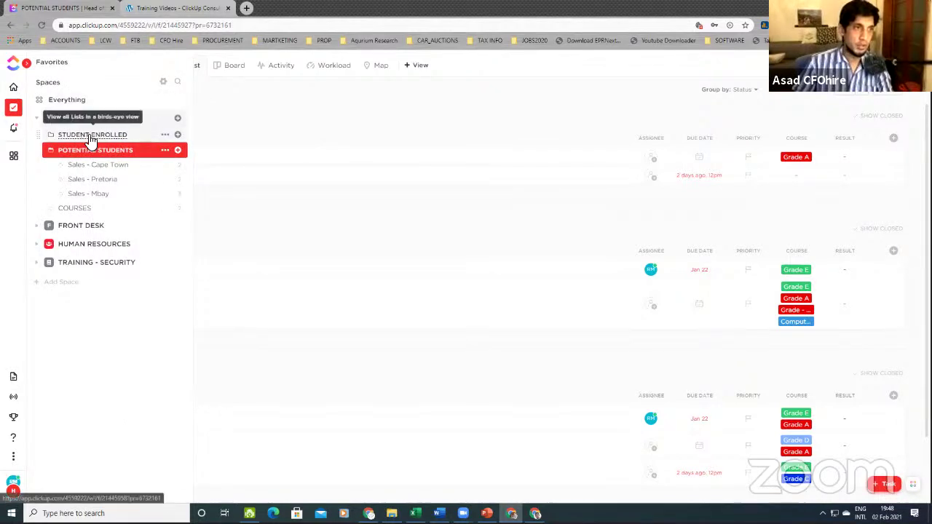
click(91, 137)
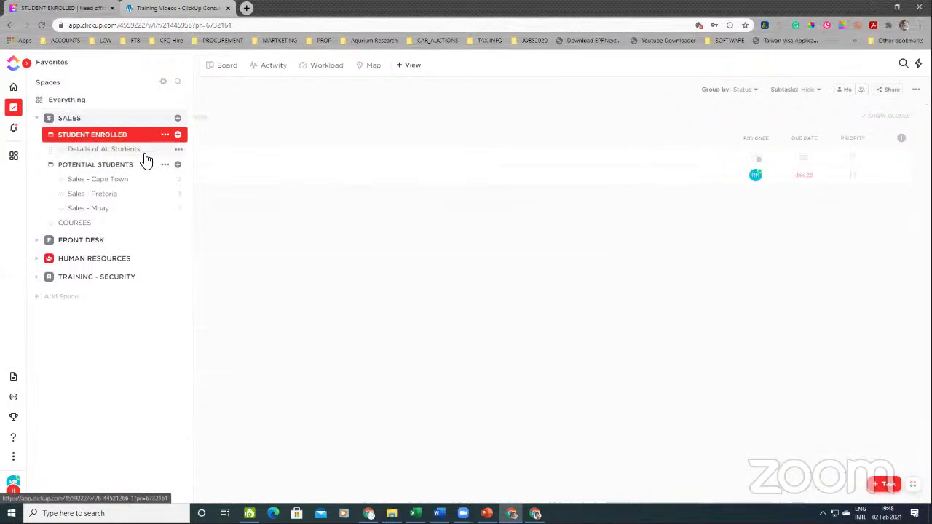
click(117, 149)
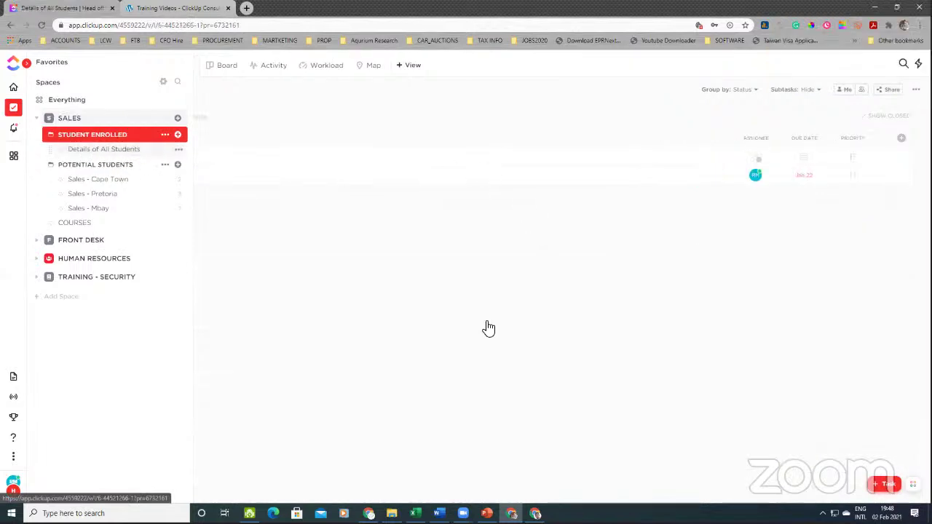
click(27, 66)
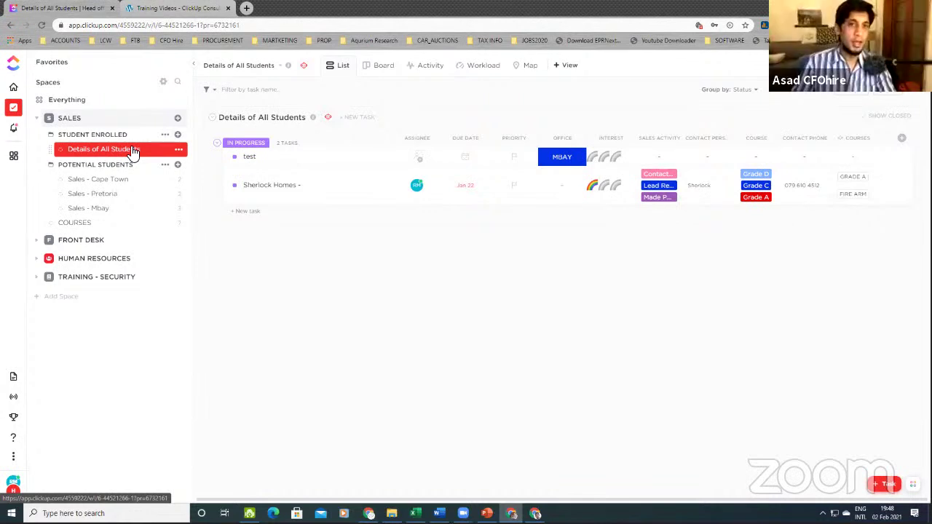
Examine the OFFICE options available for the "test" task in Details of All Students without changing its value
click(565, 155)
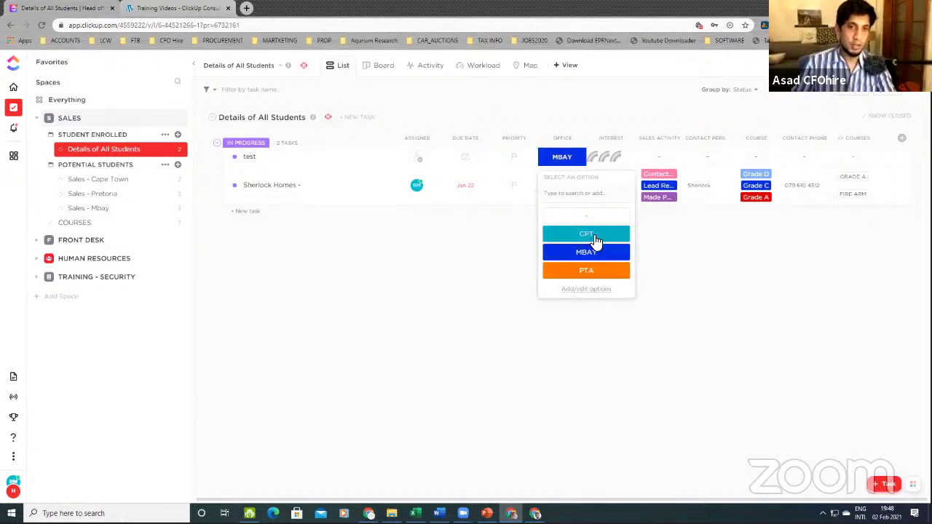
click(442, 285)
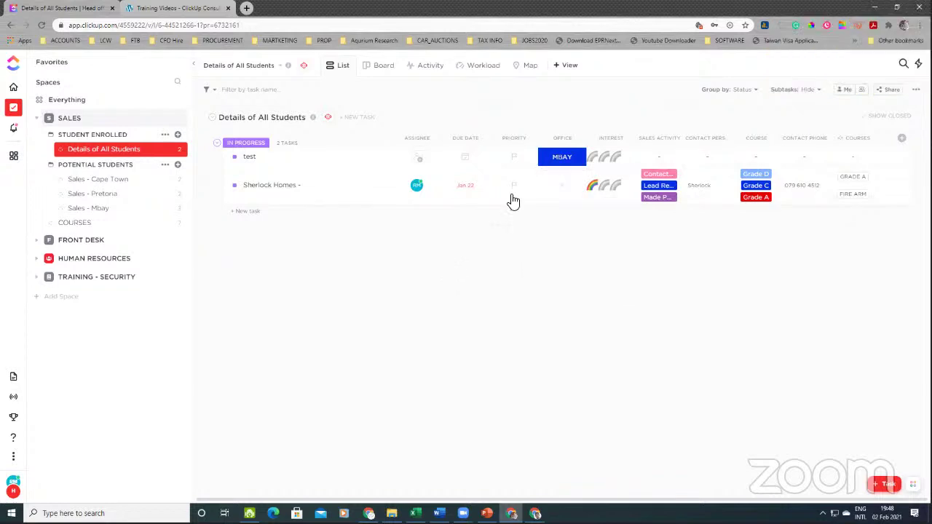
click(565, 161)
click(427, 296)
Return to the POTENTIAL STUDENTS folder and add the OFFICE field as a column in its list view
click(113, 166)
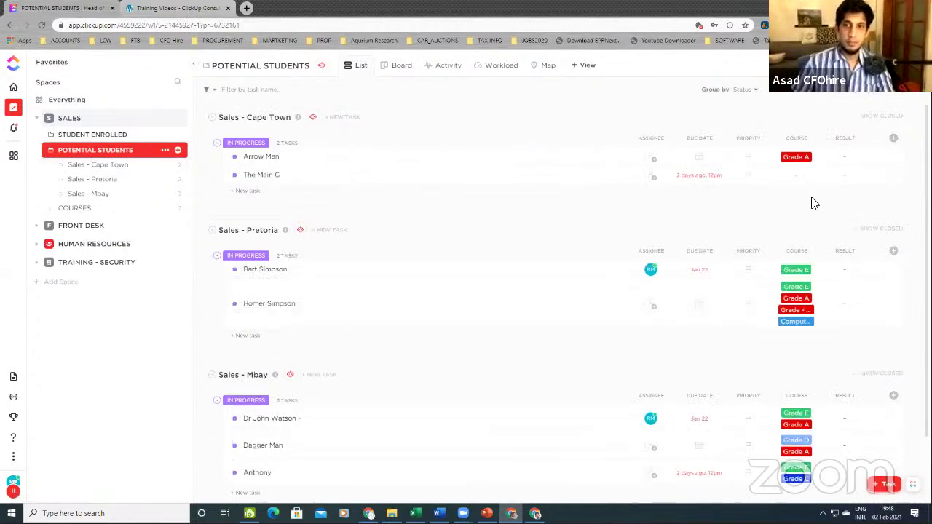
click(893, 139)
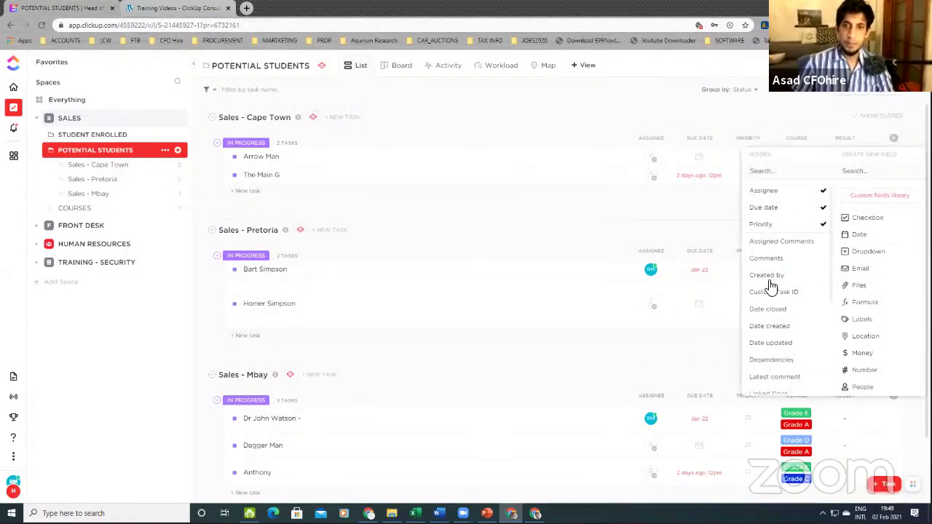
scroll(780, 259, down, 3)
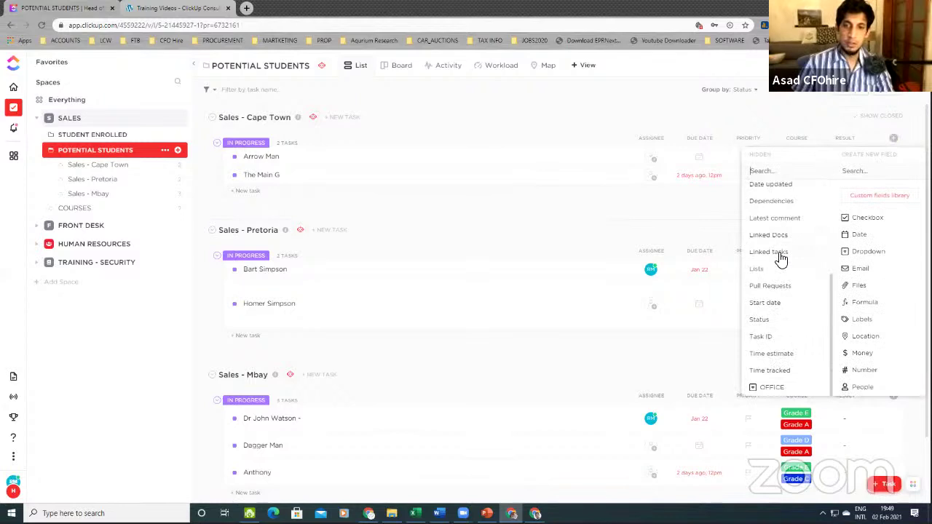
click(773, 388)
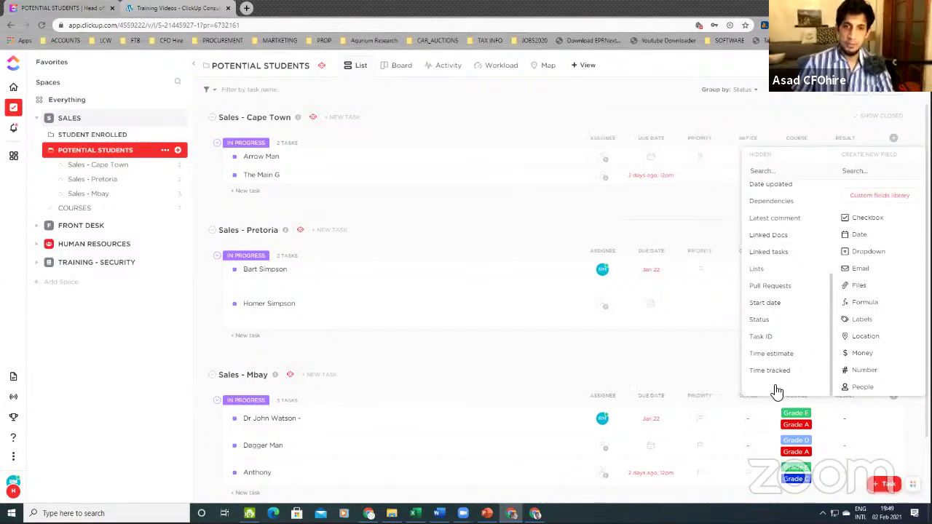
click(662, 116)
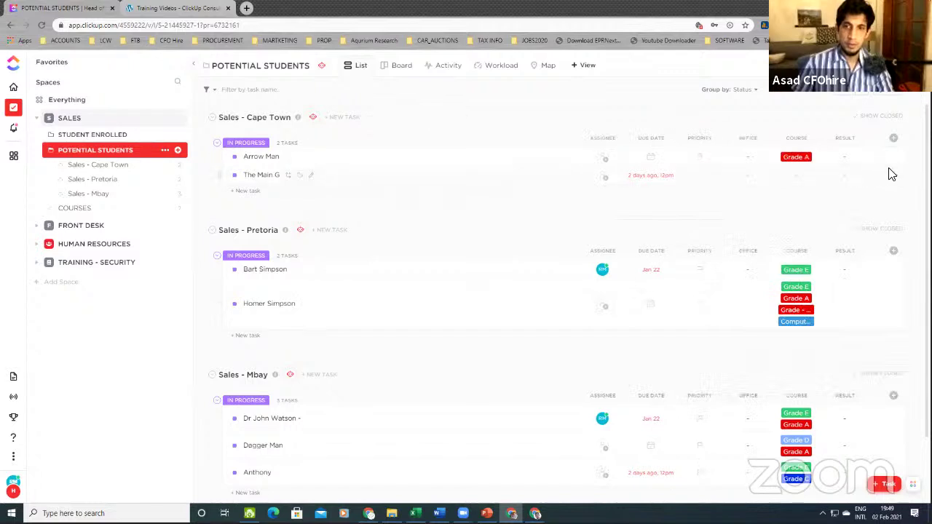
Set the OFFICE field to CPT for both tasks in Sales - Cape Town
click(744, 175)
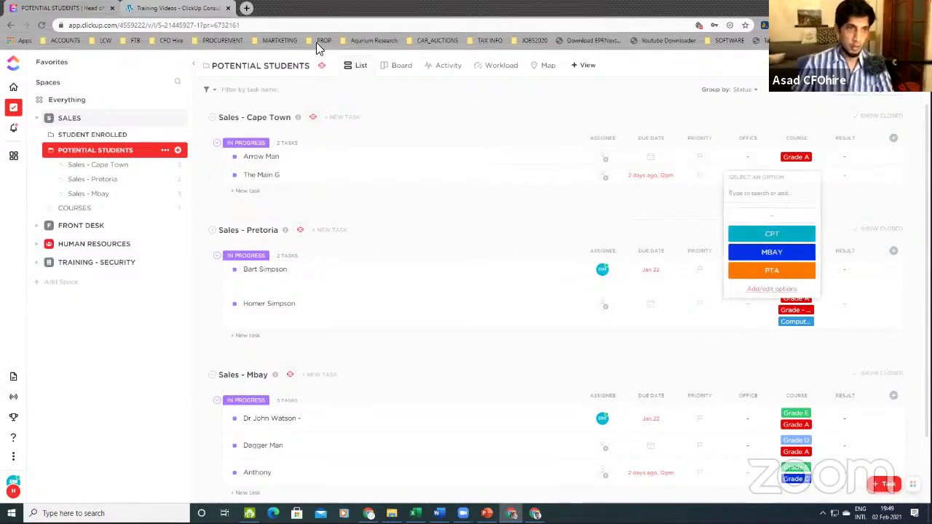
click(600, 143)
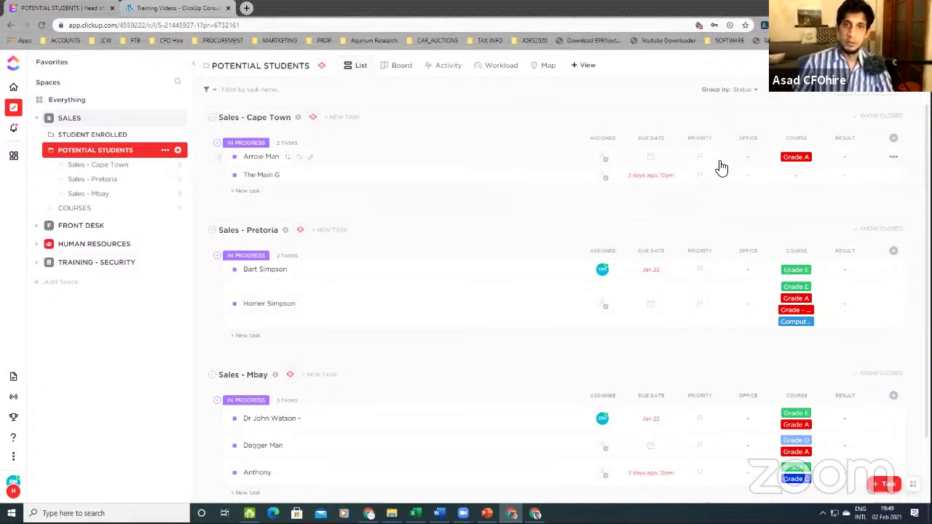
click(752, 162)
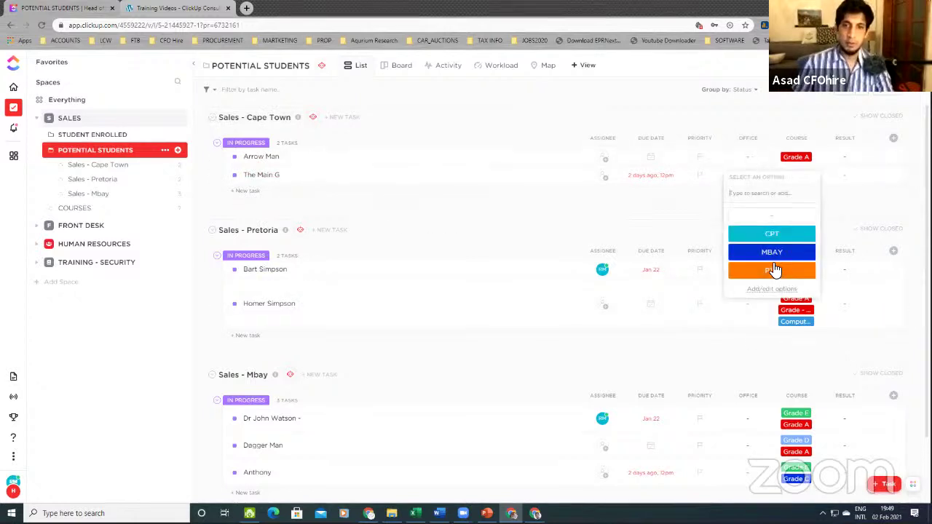
click(769, 232)
click(734, 180)
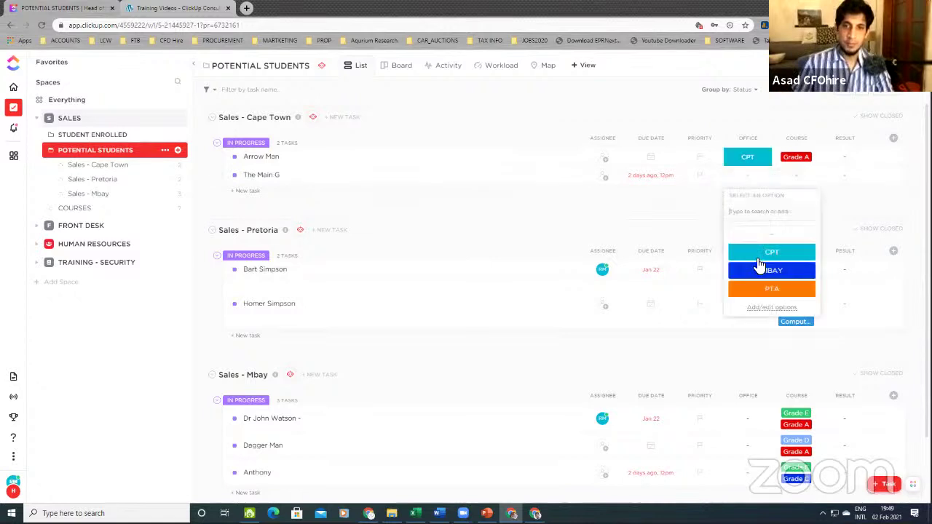
click(759, 258)
Set the OFFICE field to PTA for both tasks in Sales - Pretoria
click(751, 273)
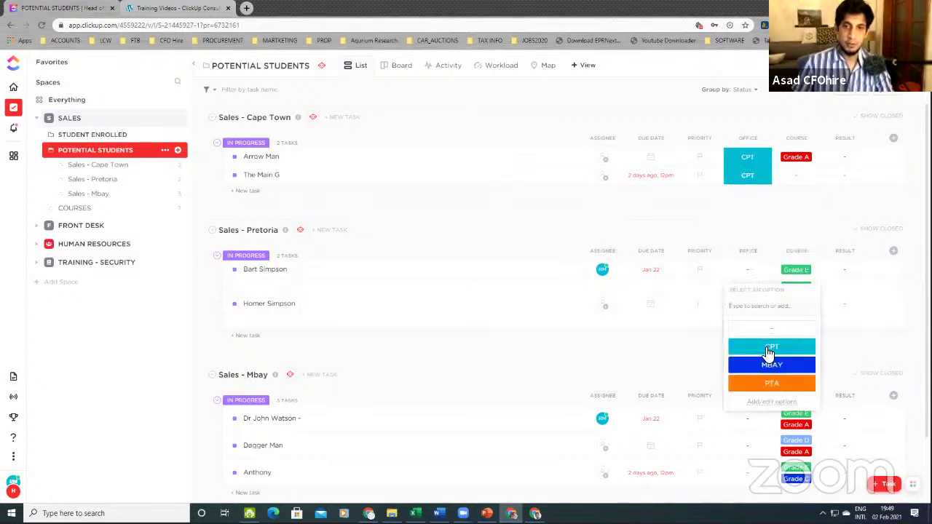
click(770, 393)
click(735, 307)
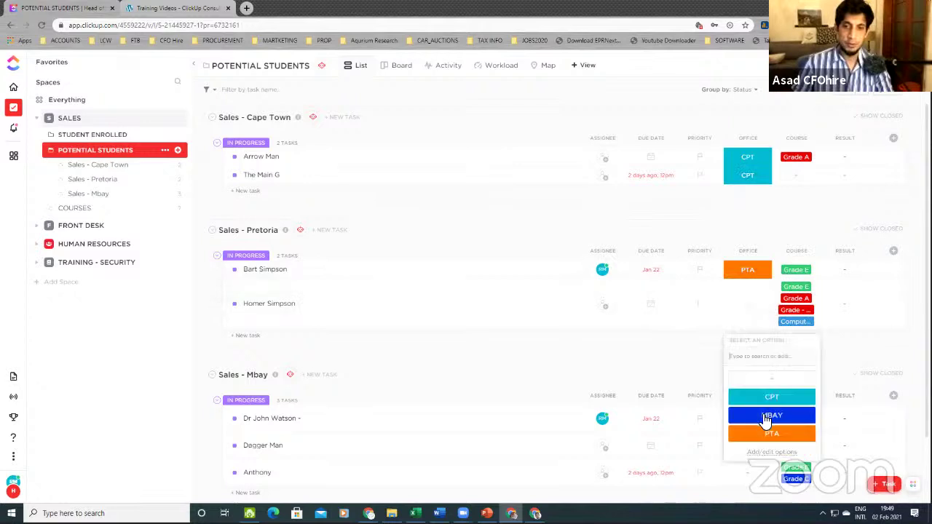
click(764, 434)
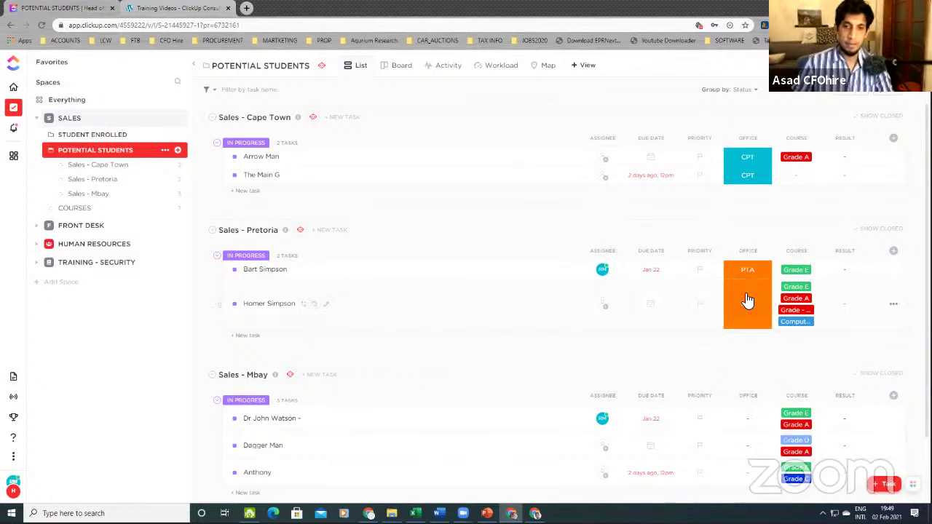
click(735, 325)
click(501, 353)
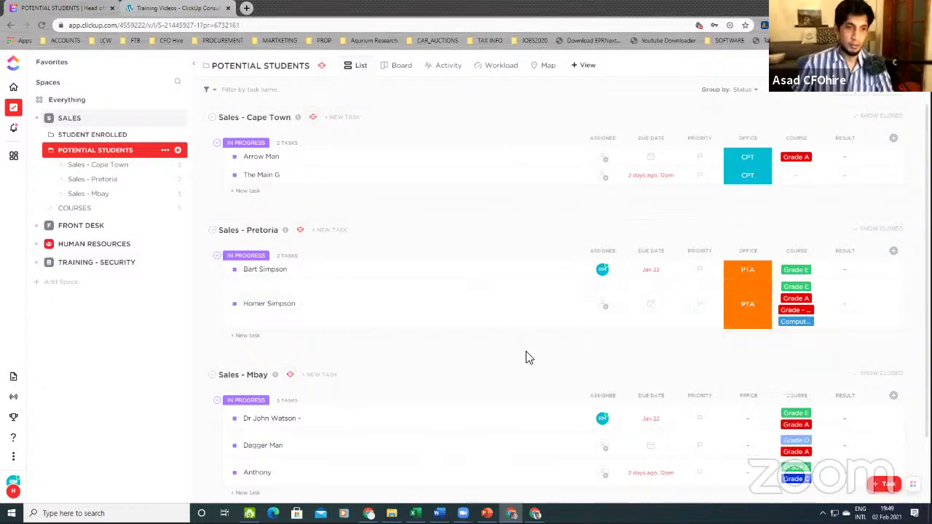
Set the OFFICE field to MBAY for all three tasks in Sales - Mbay
scroll(677, 358, down, 2)
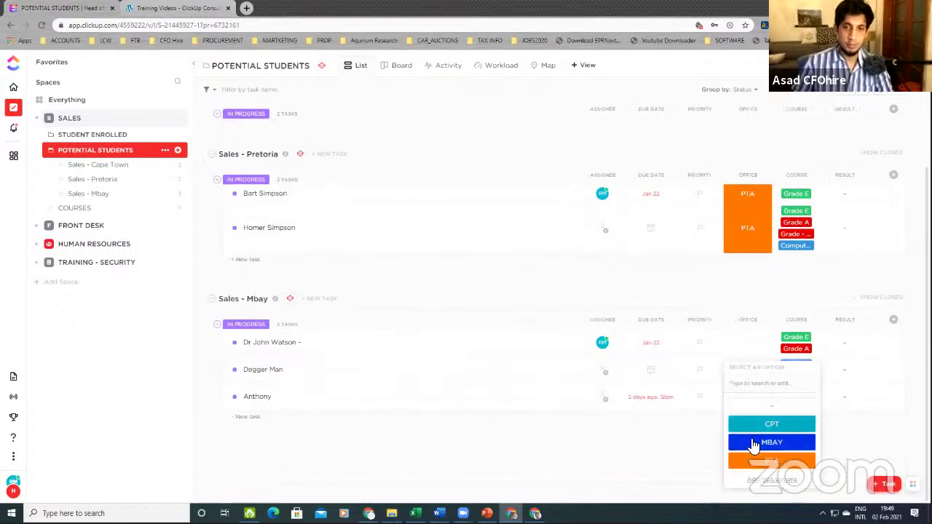
click(751, 442)
click(746, 378)
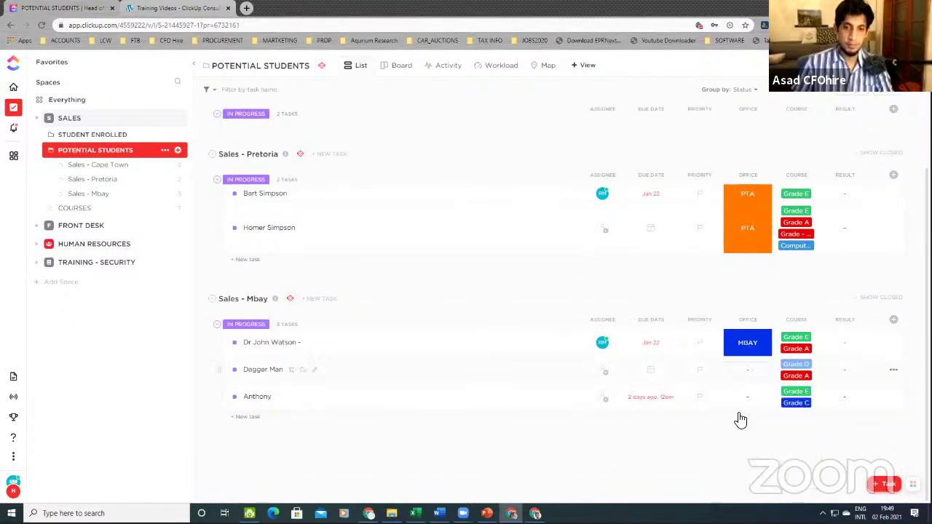
click(747, 450)
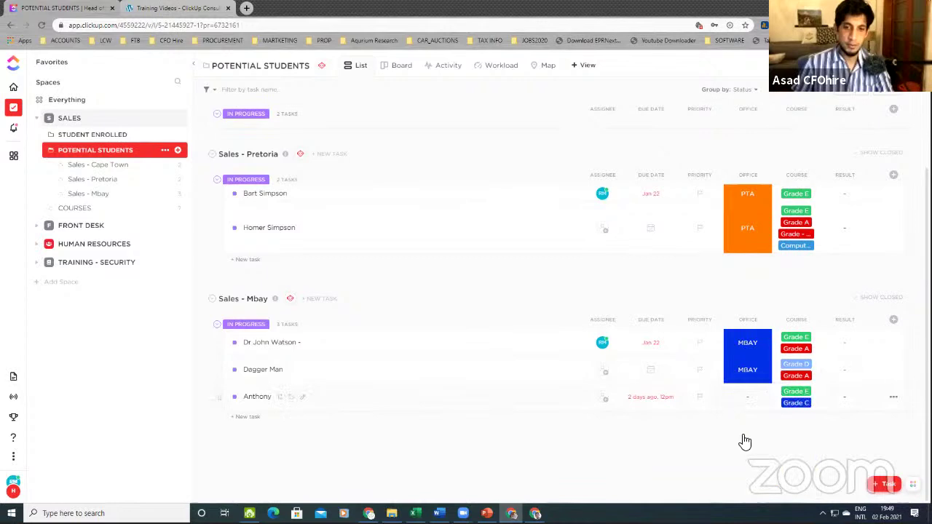
click(747, 397)
click(747, 449)
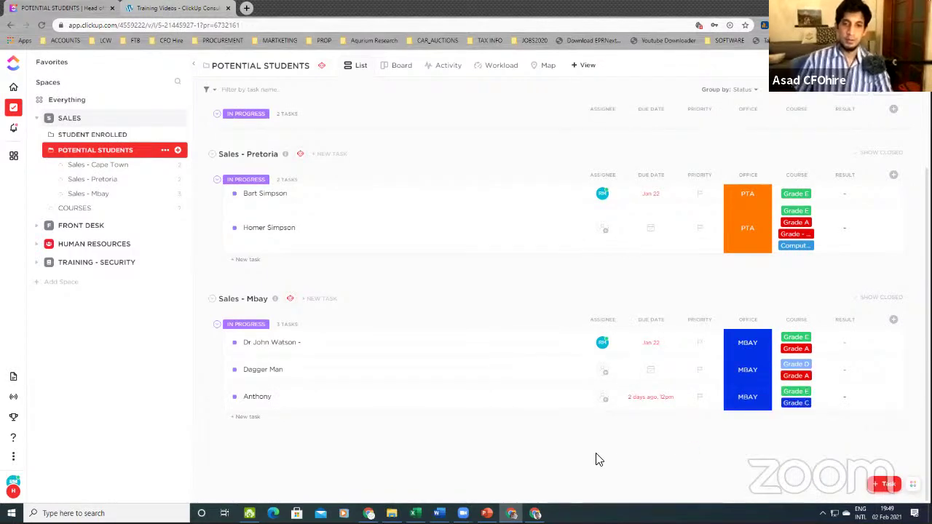
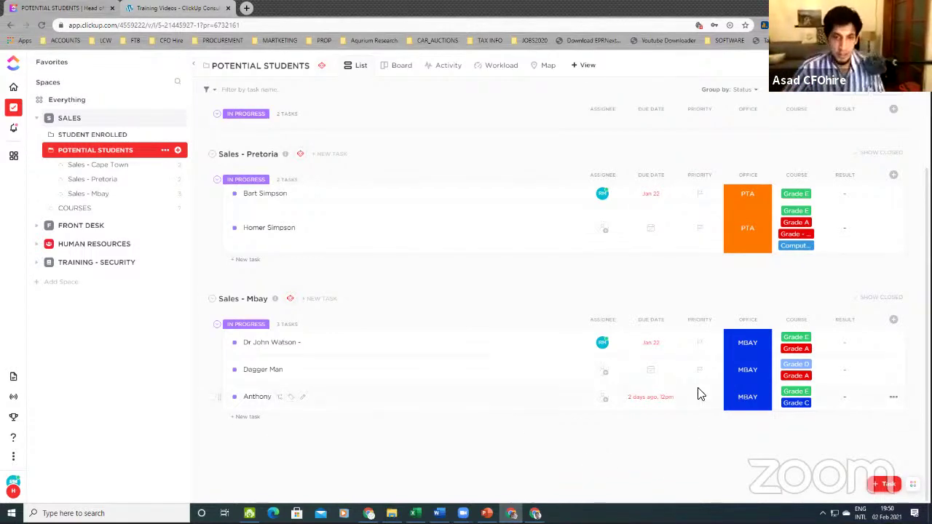
Look through the hidden columns available for the POTENTIAL STUDENTS list view and search them for "nex"
scroll(689, 310, up, 2)
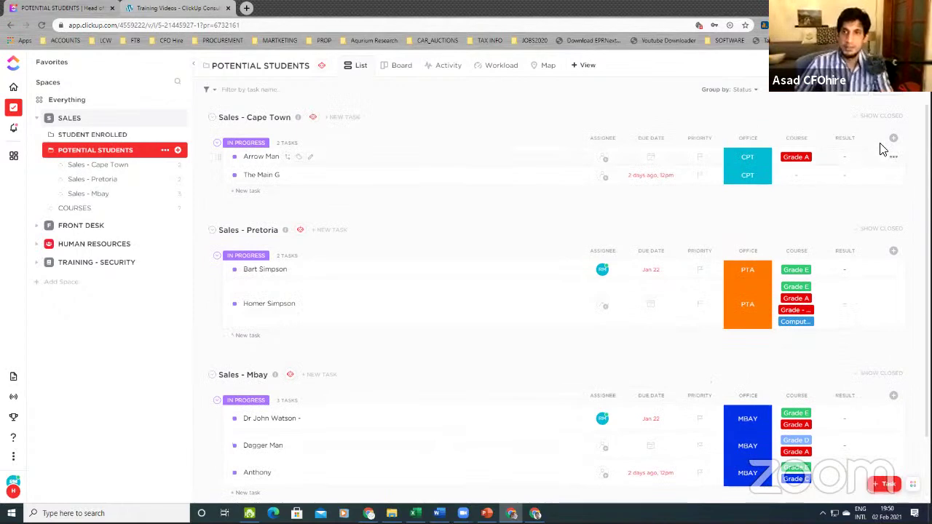
click(892, 139)
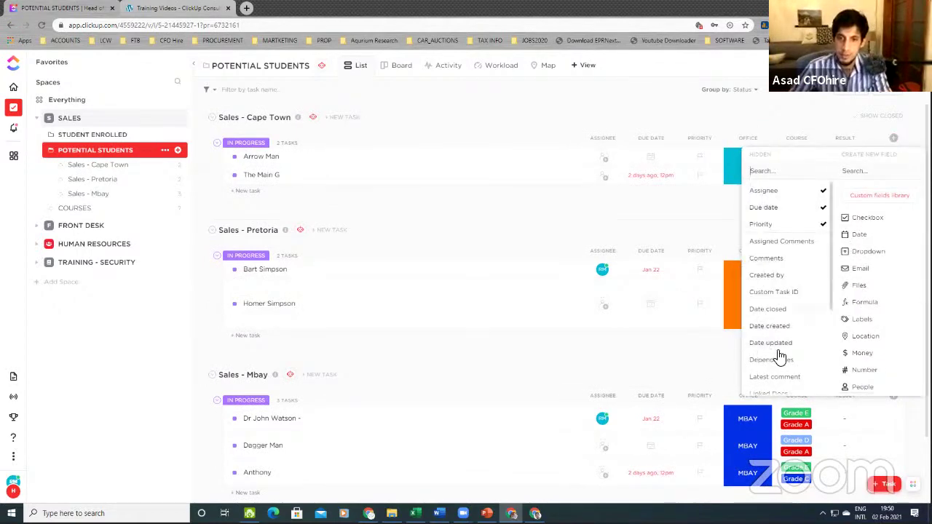
scroll(790, 327, down, 2)
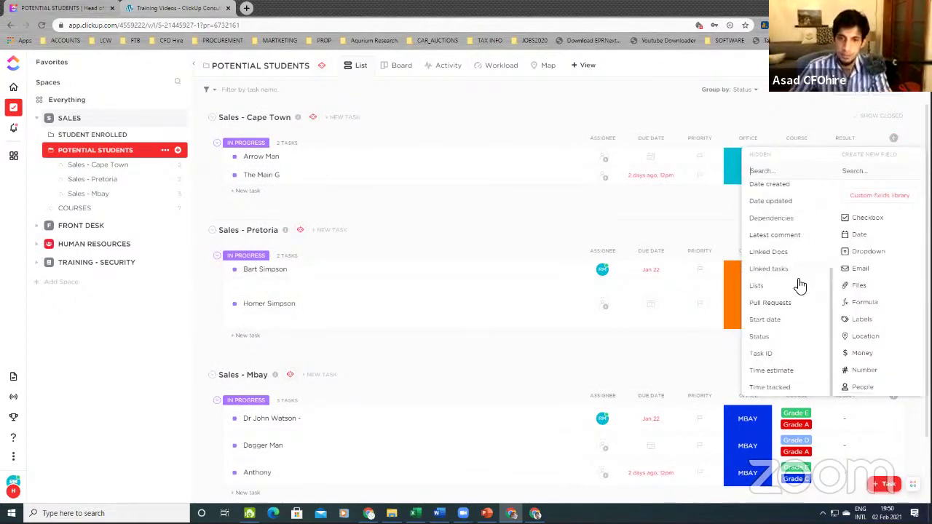
scroll(784, 343, up, 3)
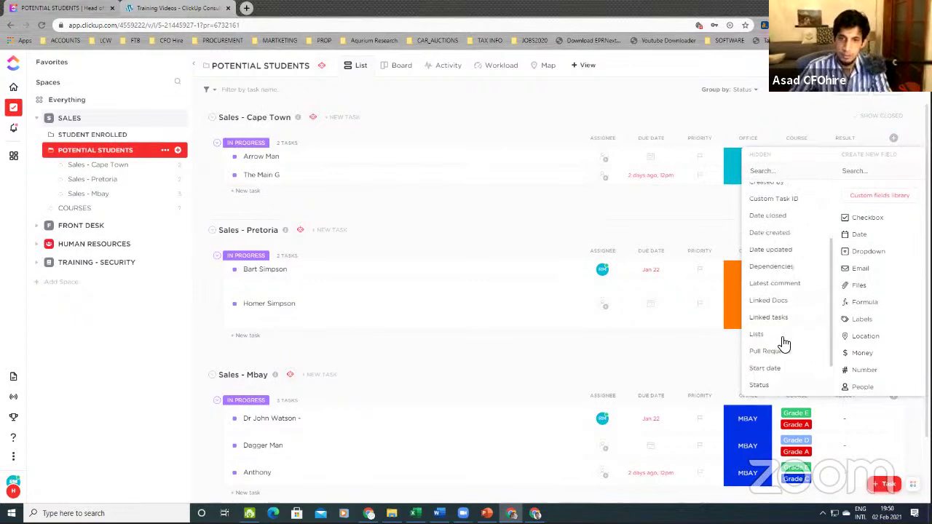
scroll(784, 343, down, 3)
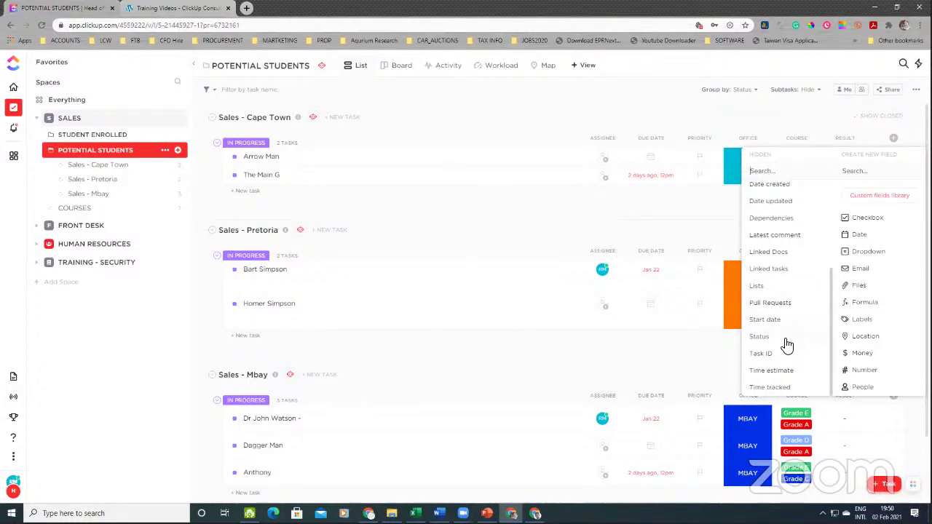
text(ne)
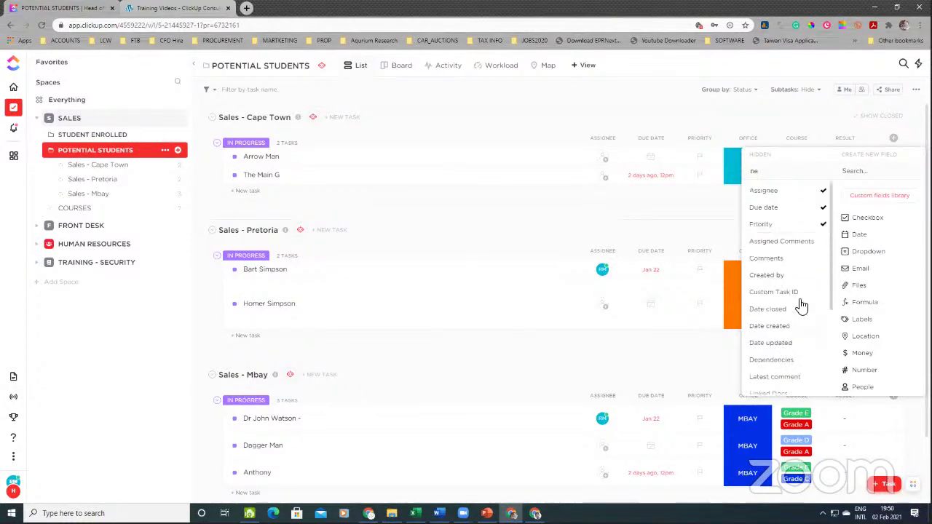
text(x)
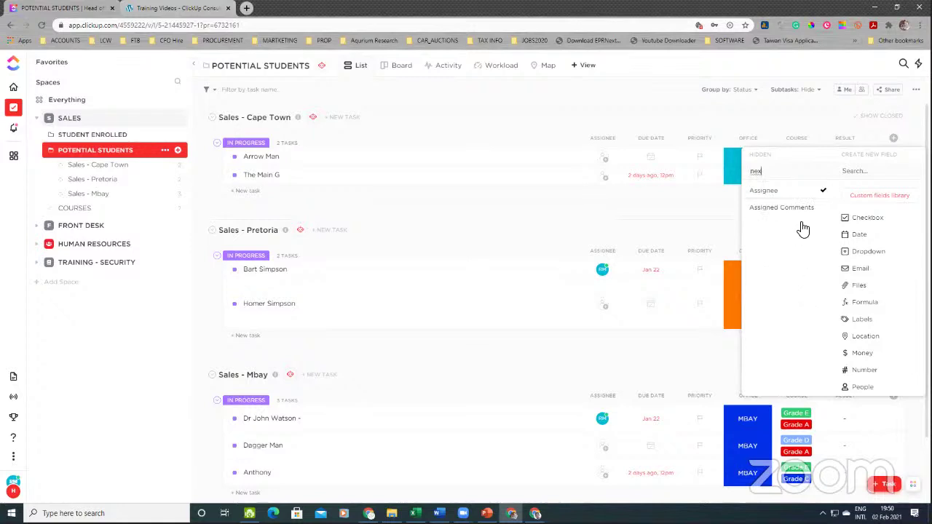
key(BackSpace)
key(BackSpace)
key(BackSpace)
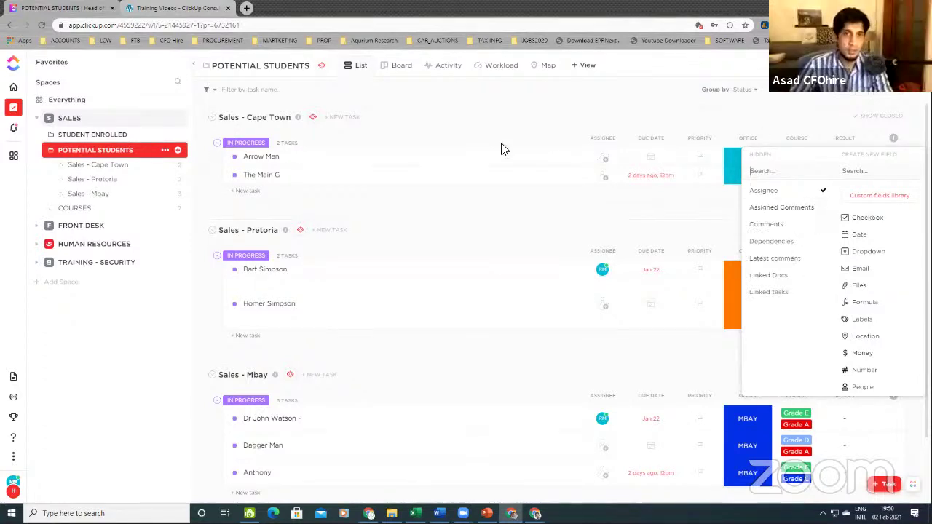
click(524, 129)
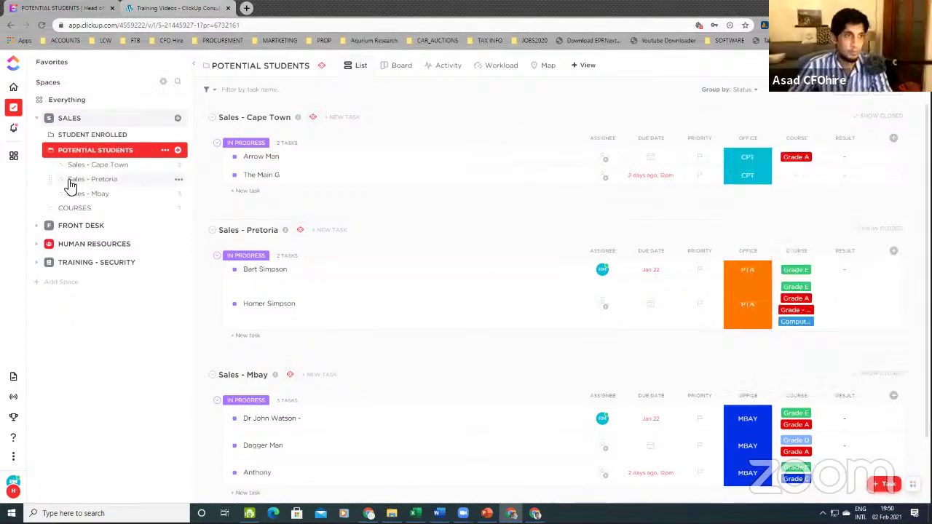
Check the custom fields set up for the POTENTIAL STUDENTS folder in its custom field manager
click(165, 150)
click(349, 258)
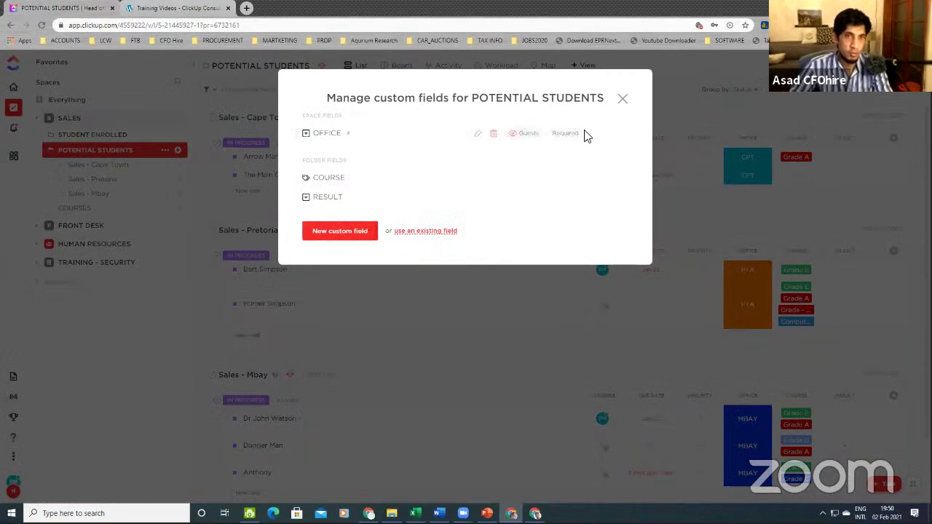
click(622, 99)
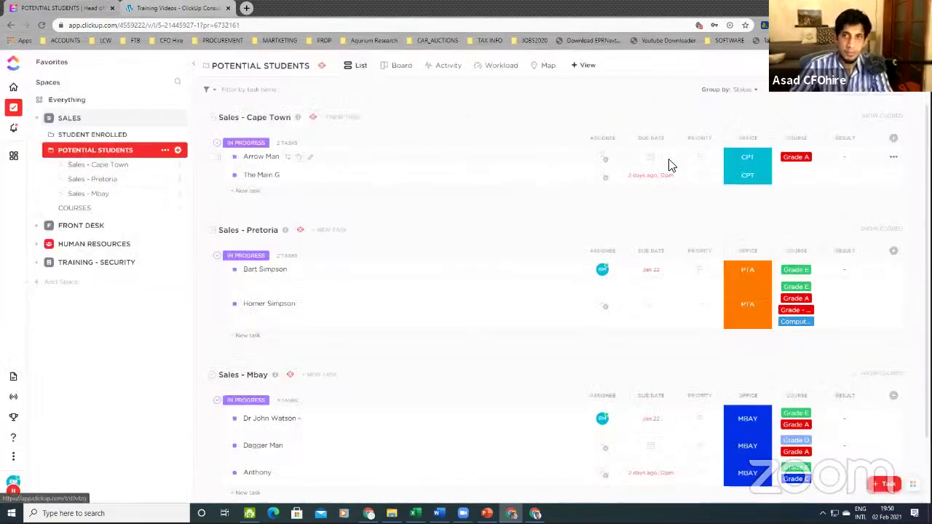
Browse the hidden columns and the new custom field types available for the POTENTIAL STUDENTS list view
click(893, 139)
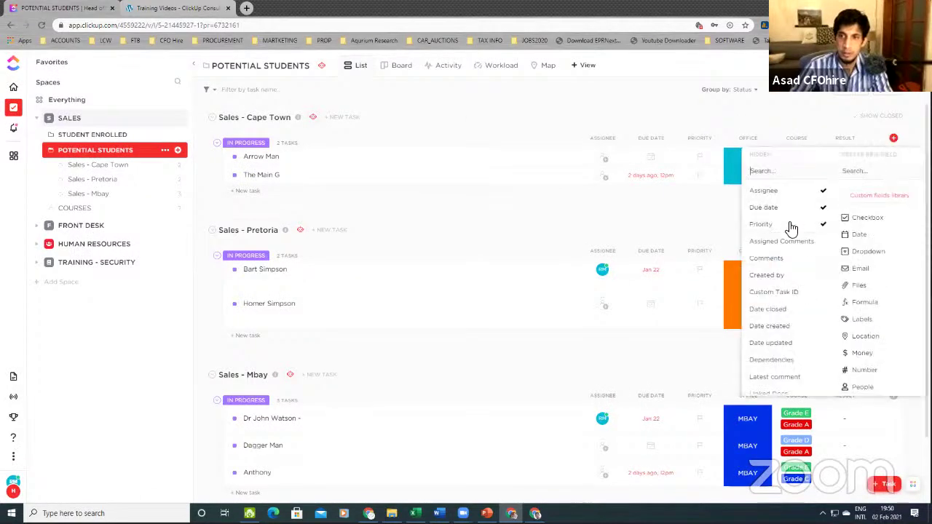
scroll(787, 270, down, 3)
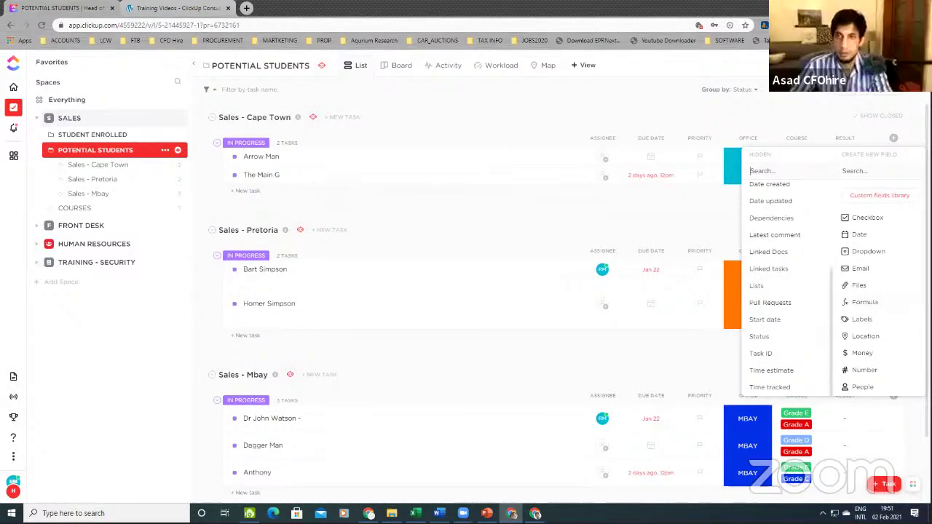
scroll(895, 241, down, 3)
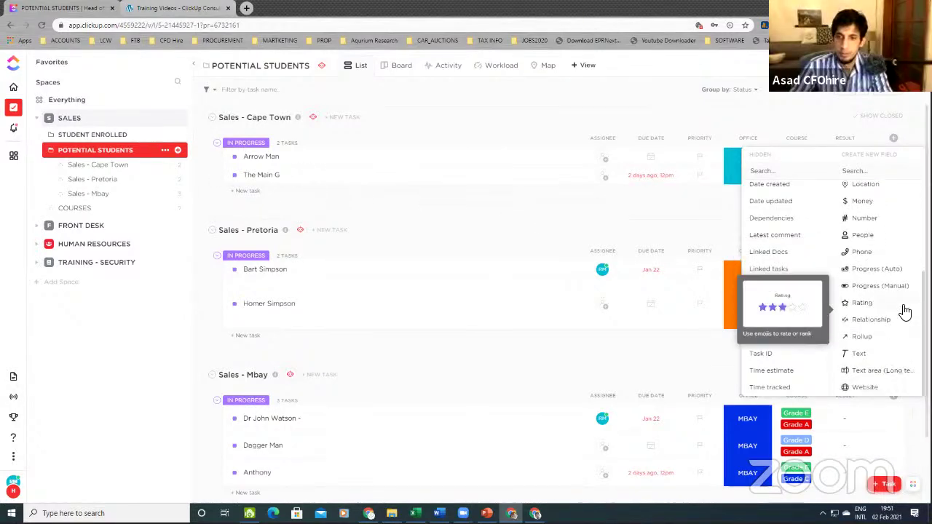
scroll(880, 271, up, 3)
scroll(881, 271, down, 3)
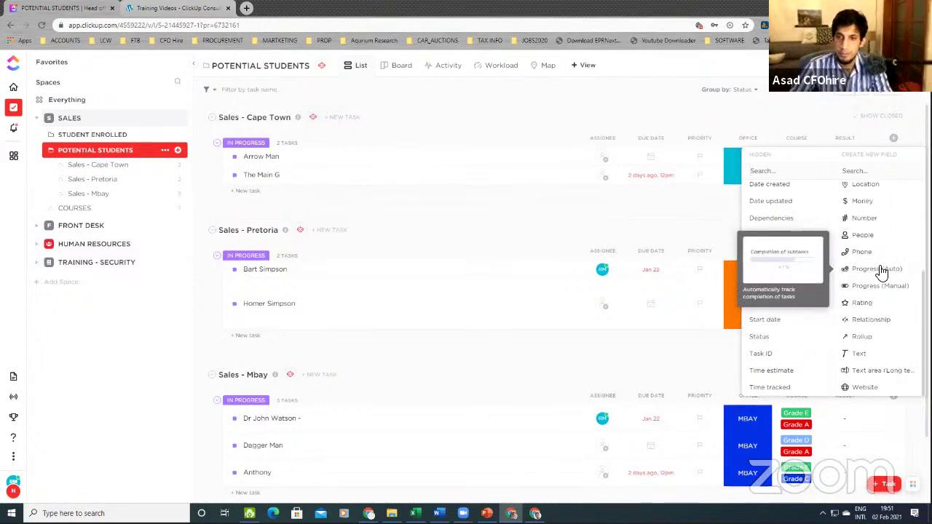
scroll(879, 295, up, 2)
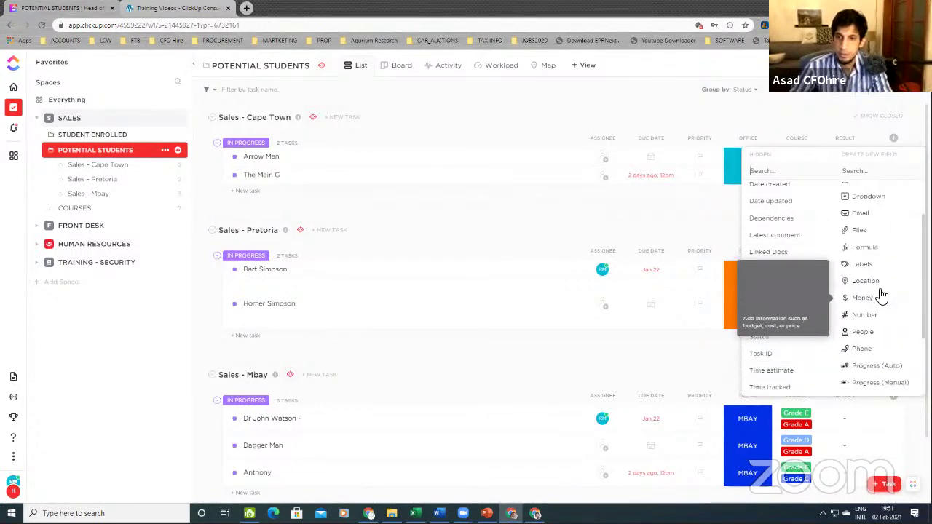
scroll(879, 284, up, 3)
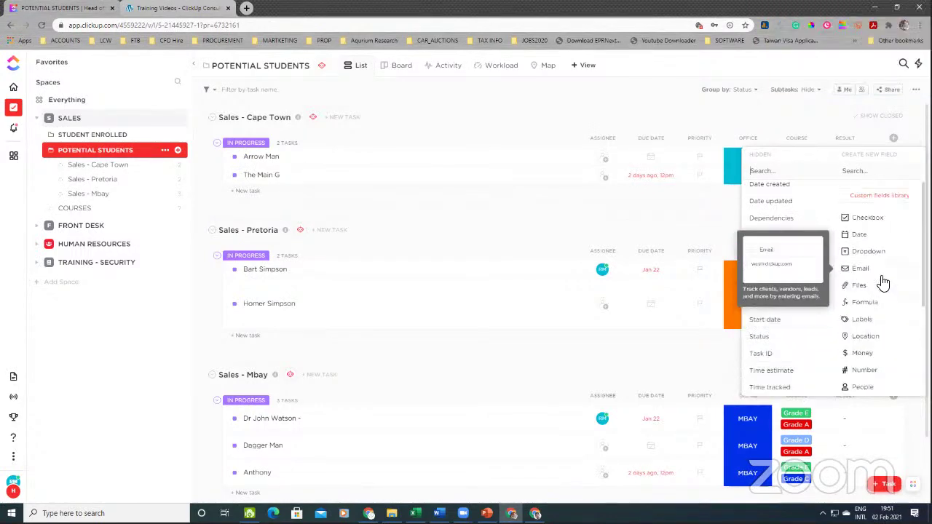
Search the new custom field types for "nex" and clear the search
click(867, 171)
text(nex)
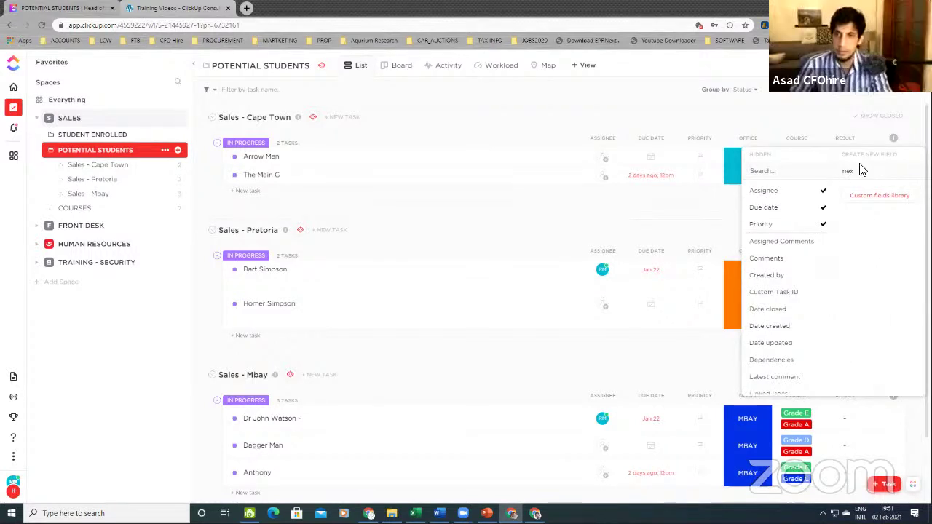
key(BackSpace)
key(BackSpace)
key(BackSpace)
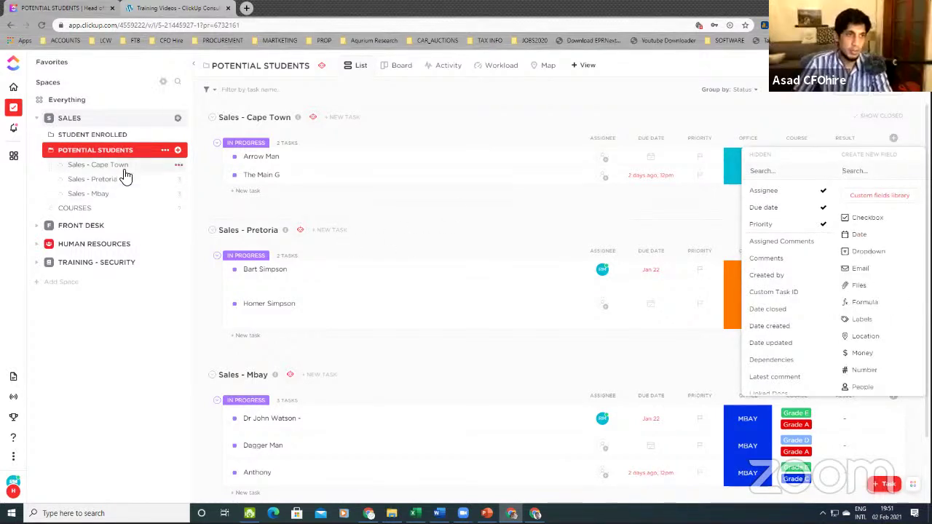
Open the Sales - Cape Town list and add the hidden Next Steps text field as a column in its Client Pipeline view
click(114, 168)
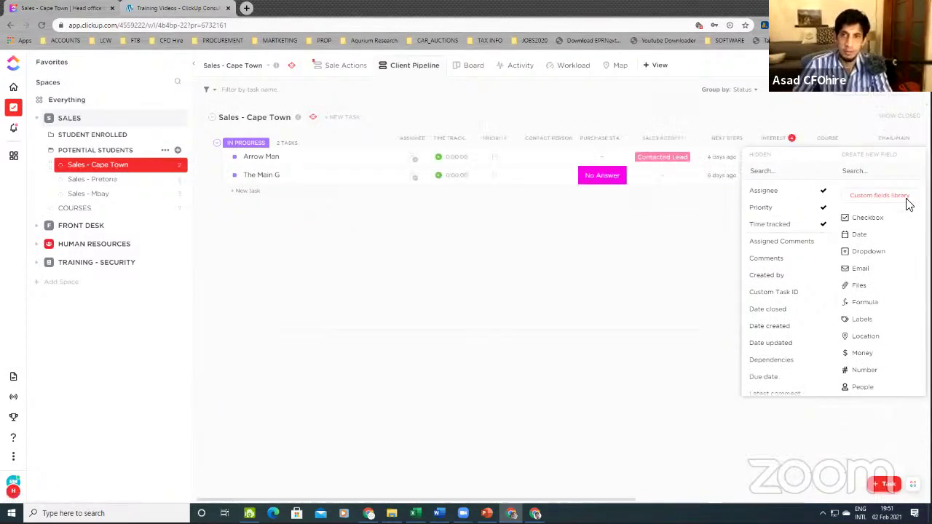
click(613, 332)
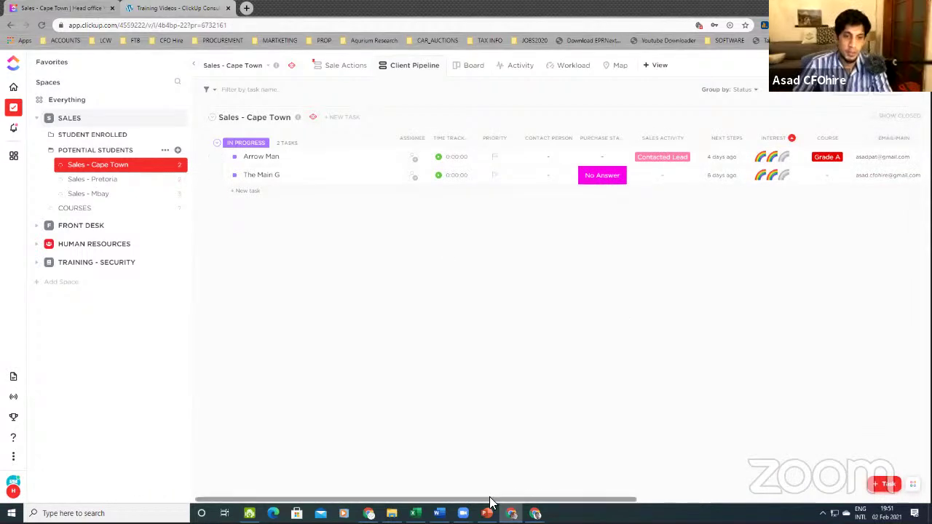
drag(493, 501, 763, 500)
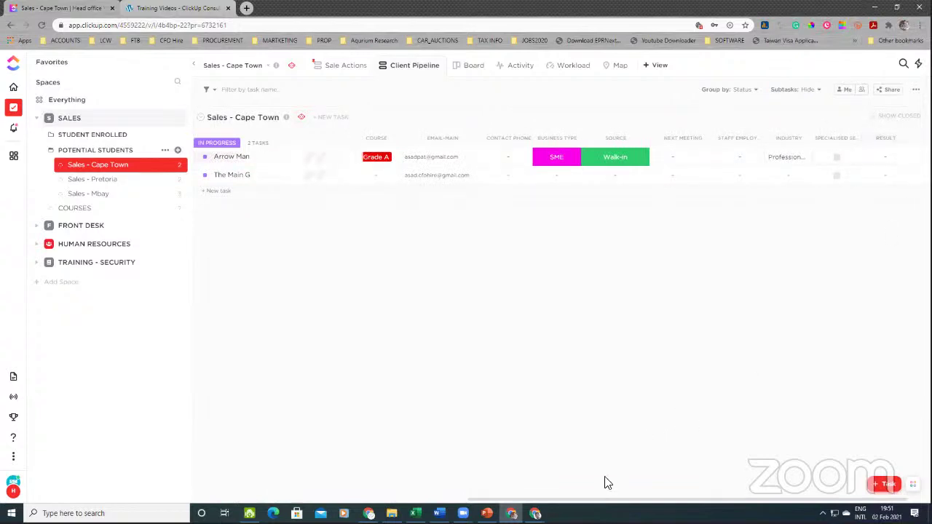
drag(609, 502, 682, 502)
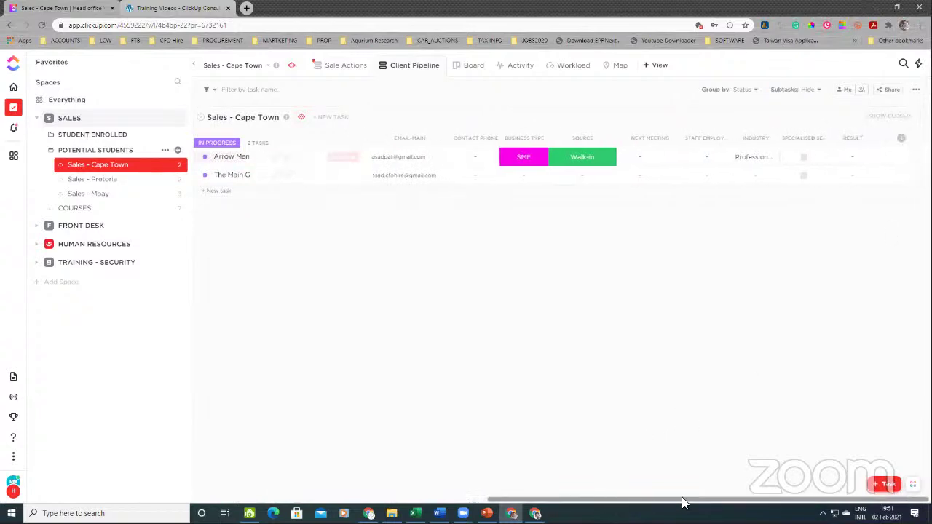
click(901, 138)
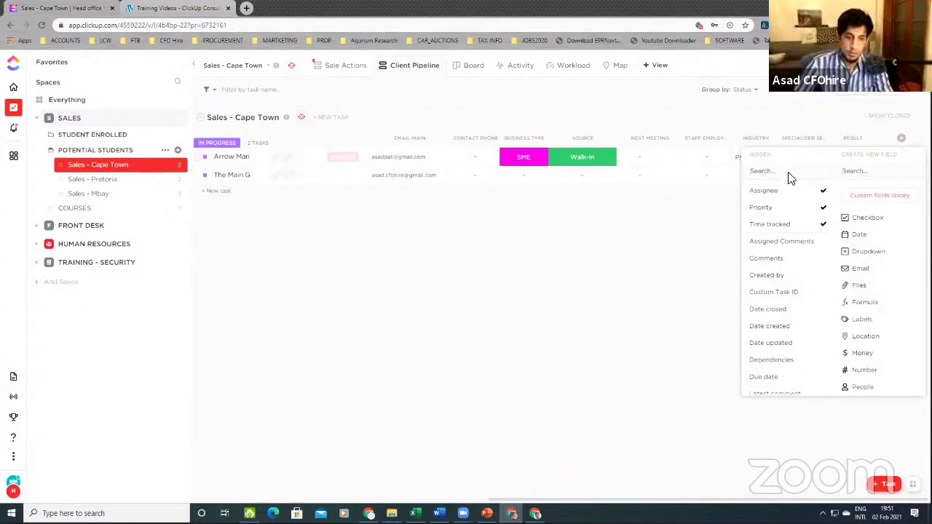
text(next)
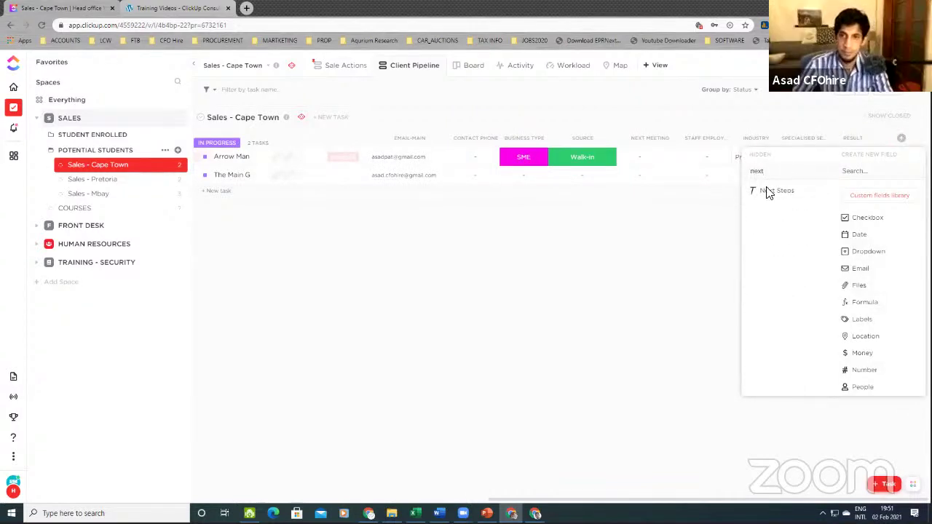
click(769, 191)
click(658, 309)
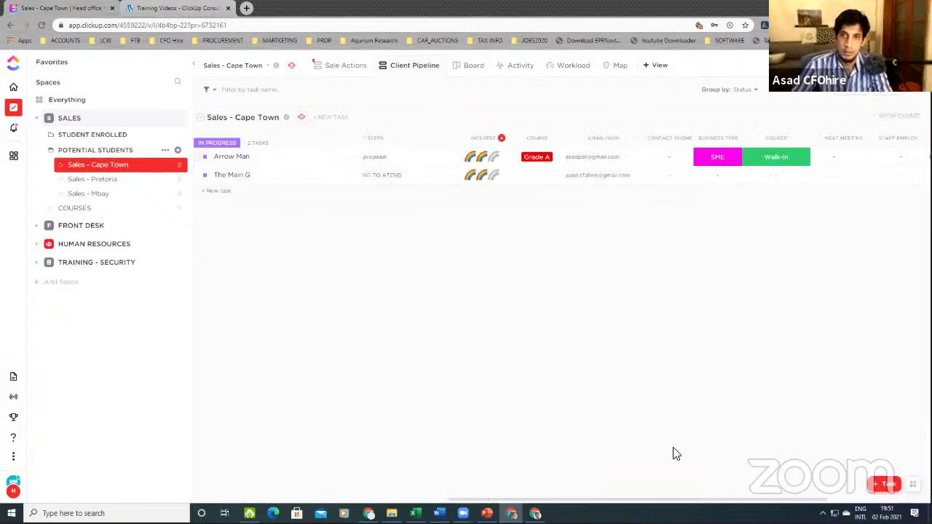
Search the Client Pipeline view's remaining hidden columns for other fields matching "next"
drag(681, 500, 815, 503)
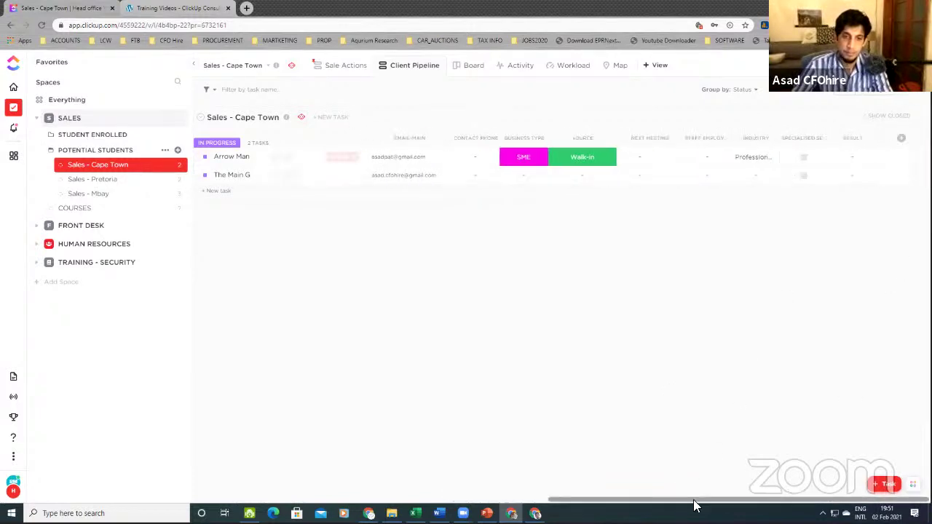
click(901, 139)
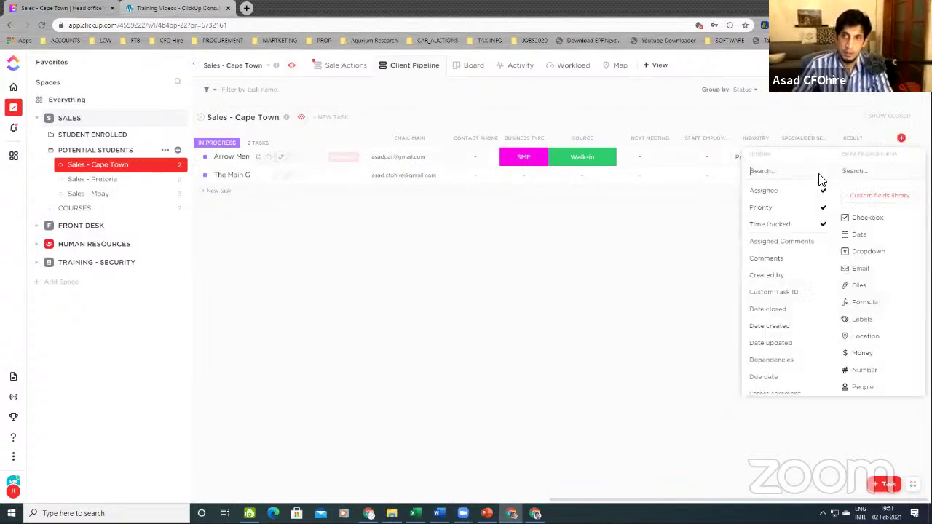
text(next)
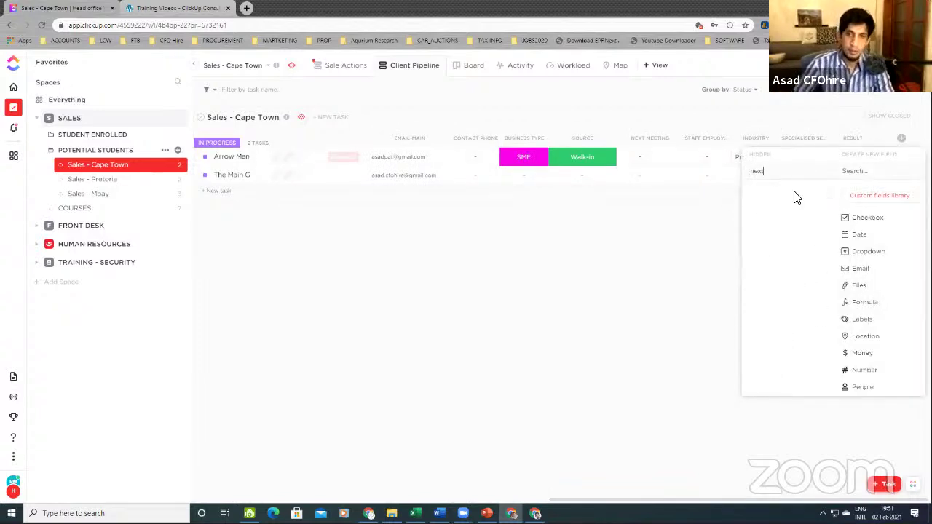
key(BackSpace)
key(BackSpace)
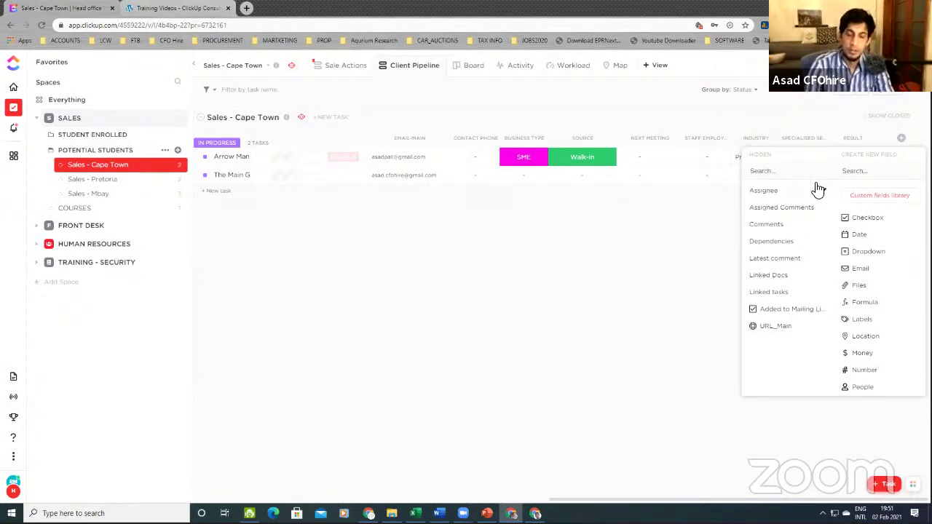
click(817, 188)
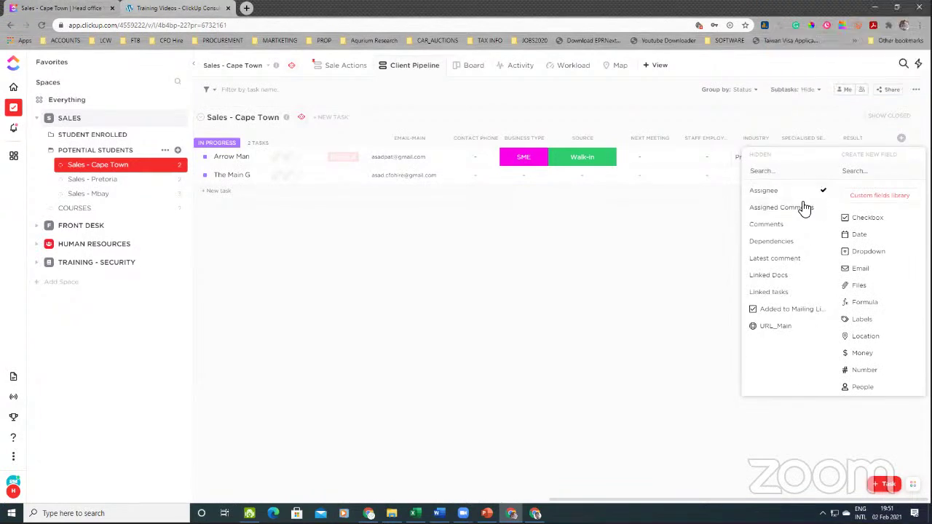
text(next)
key(BackSpace)
key(BackSpace)
key(BackSpace)
key(BackSpace)
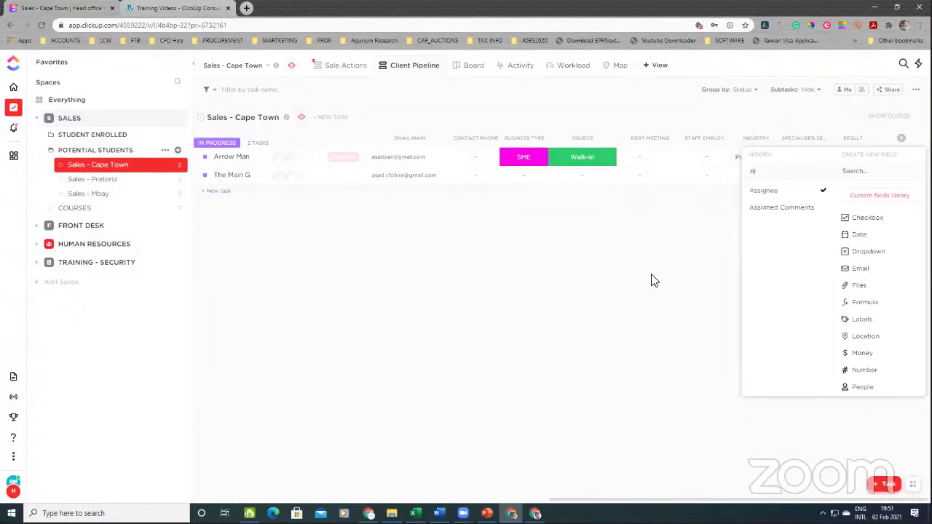
click(611, 385)
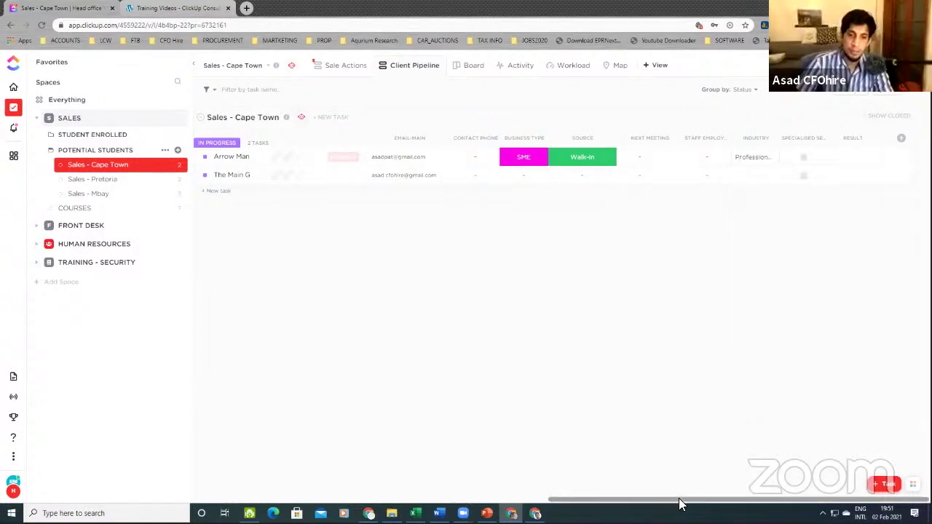
Review the Client Pipeline columns for Sales - Cape Town, from Assignee across to Result
drag(680, 503, 320, 503)
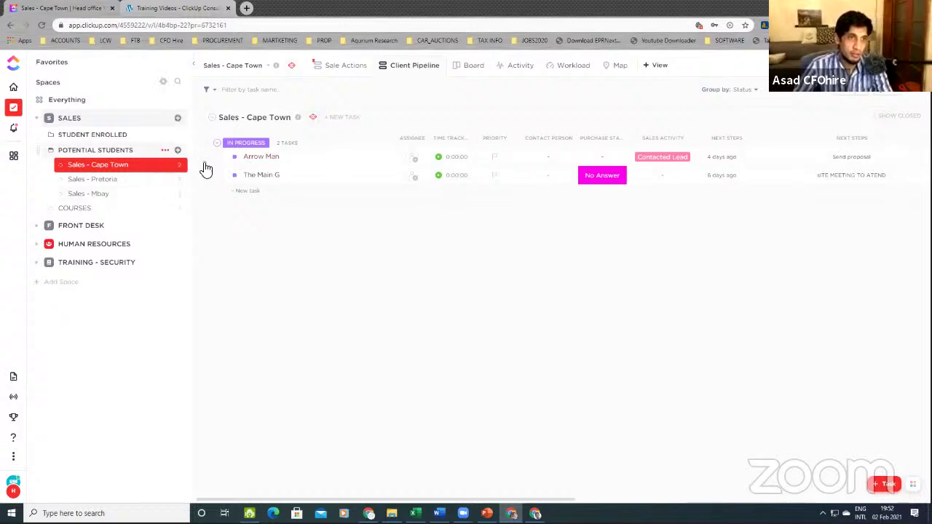
drag(524, 501, 728, 501)
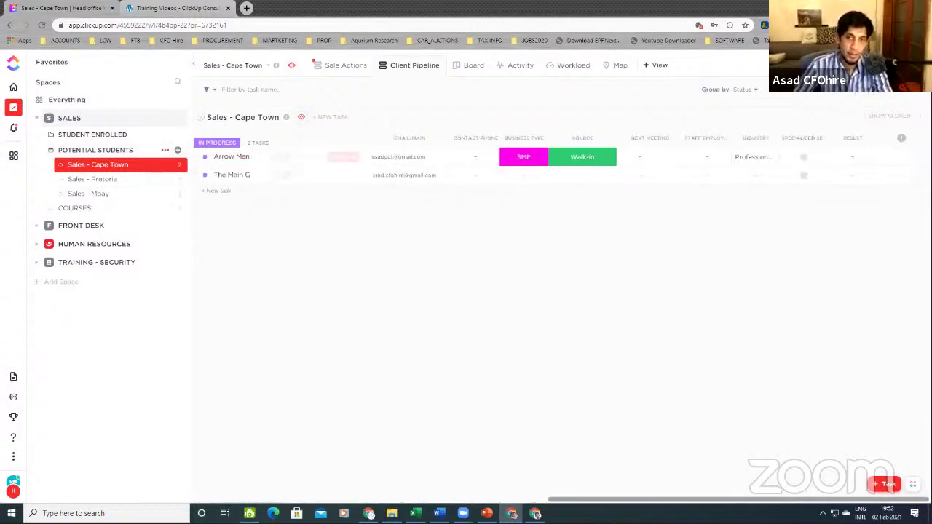
Open the POTENTIAL STUDENTS folder's custom fields and add the existing Purchase Status dropdown field
drag(641, 500, 321, 437)
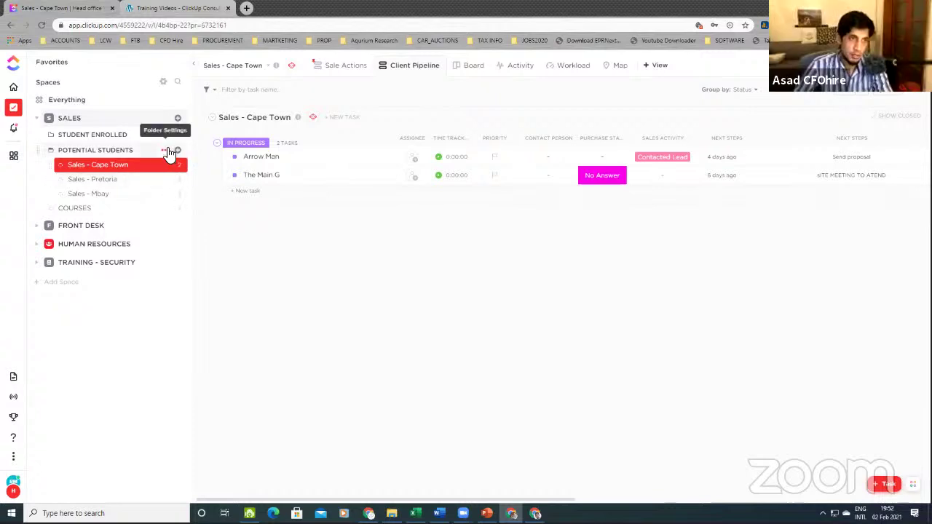
click(166, 151)
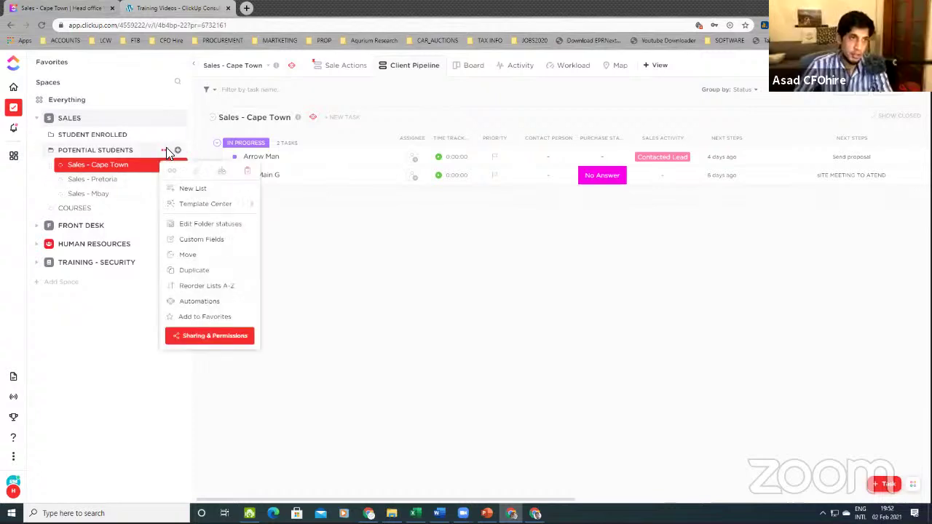
click(217, 244)
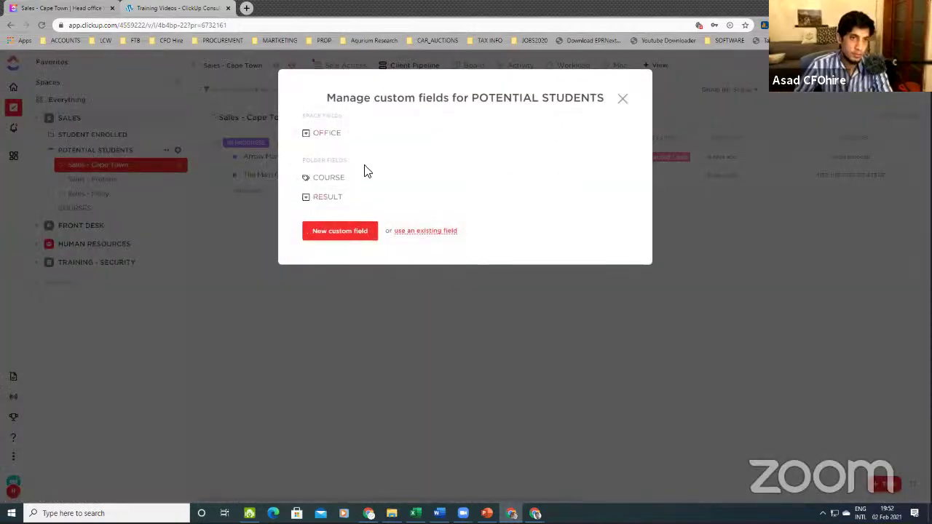
click(431, 231)
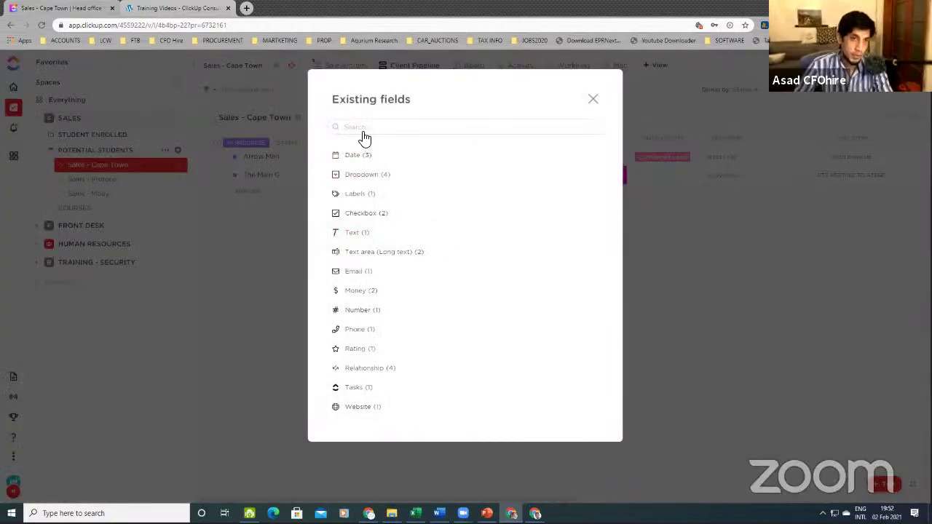
click(375, 177)
mouse_move(427, 219)
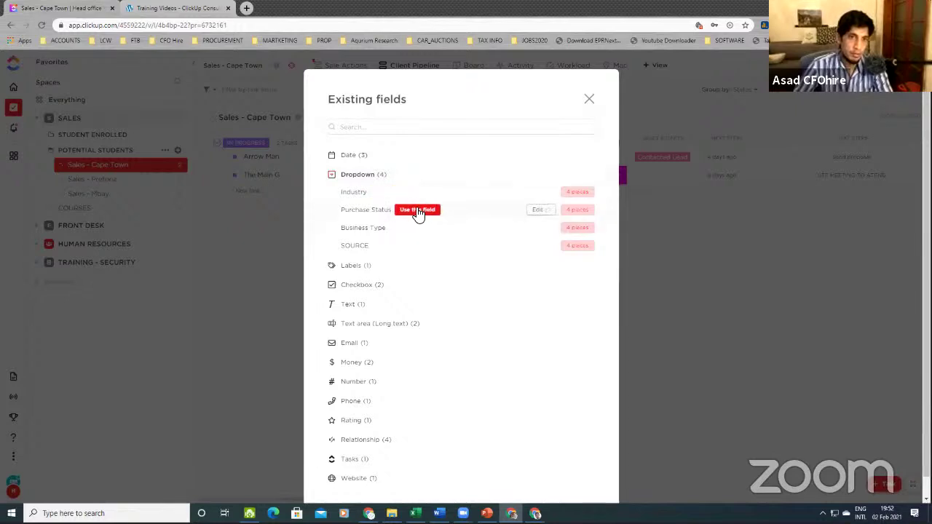
click(417, 211)
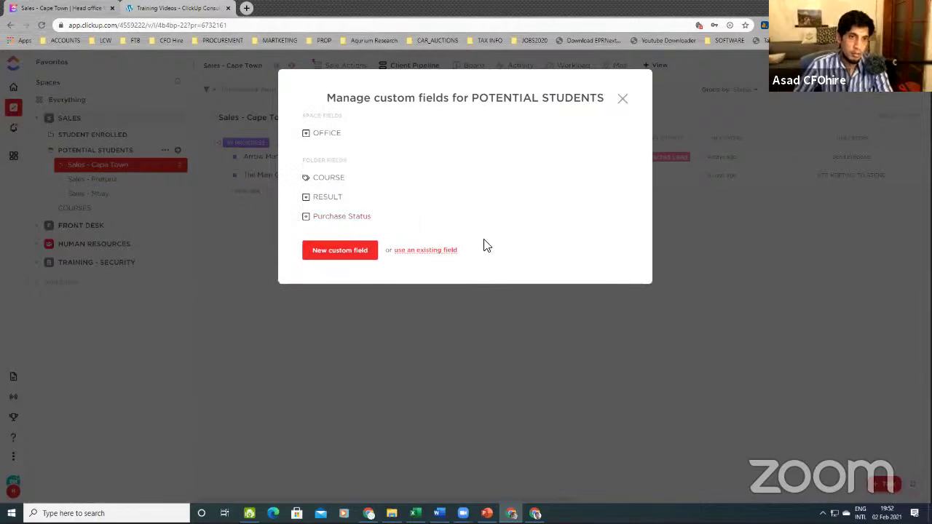
Add the existing Next Steps date field to the POTENTIAL STUDENTS folder's custom fields
click(428, 252)
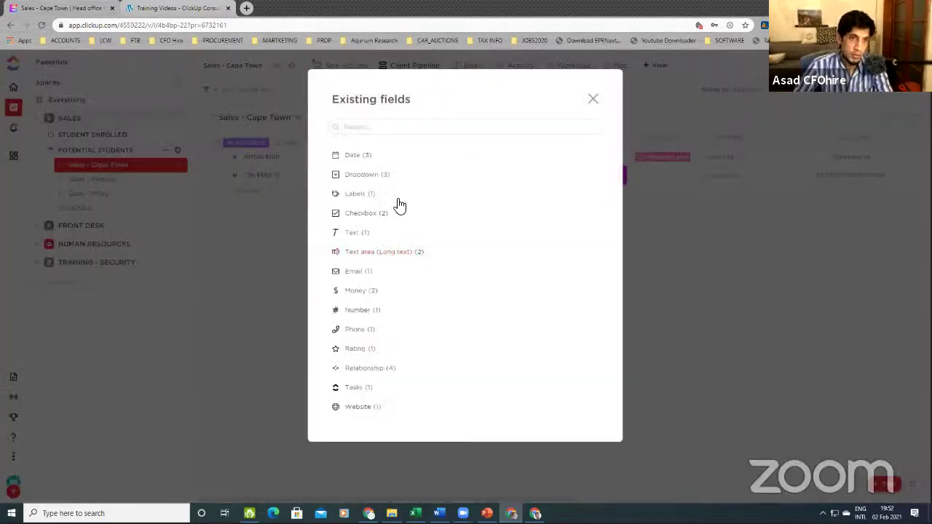
click(376, 160)
mouse_move(408, 198)
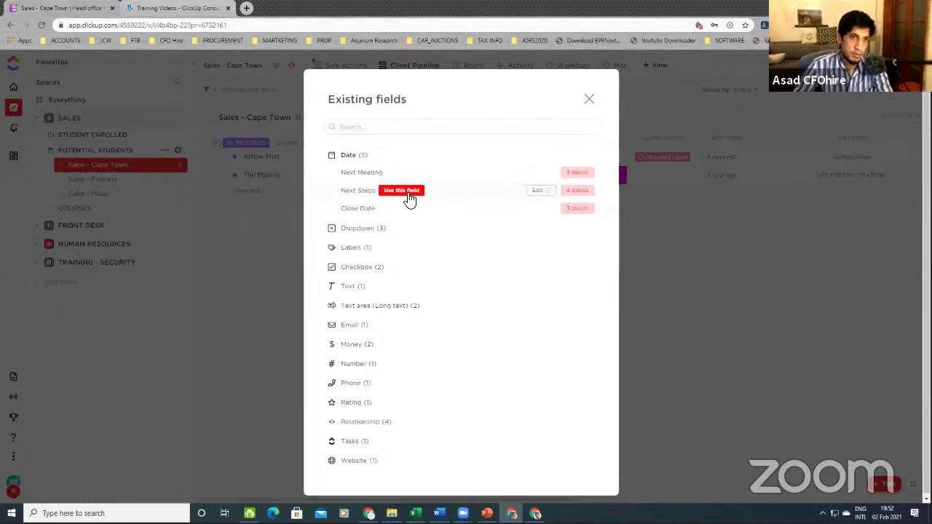
click(407, 193)
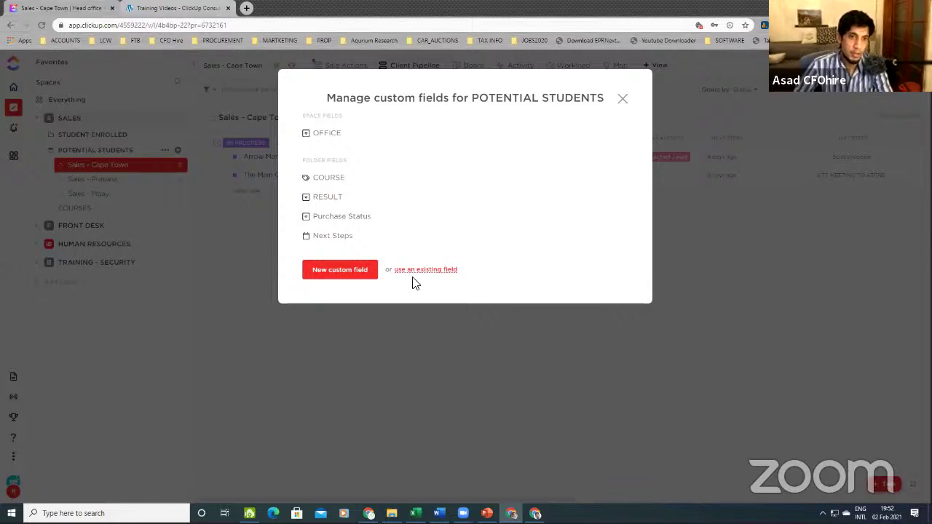
Add the existing Specialised Service checkbox field to the POTENTIAL STUDENTS folder's custom fields
click(415, 271)
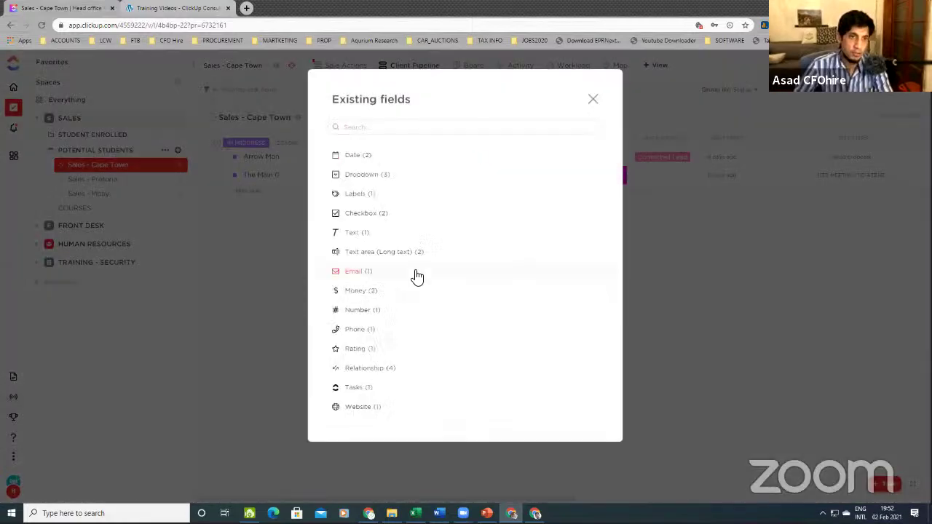
click(379, 215)
mouse_move(385, 251)
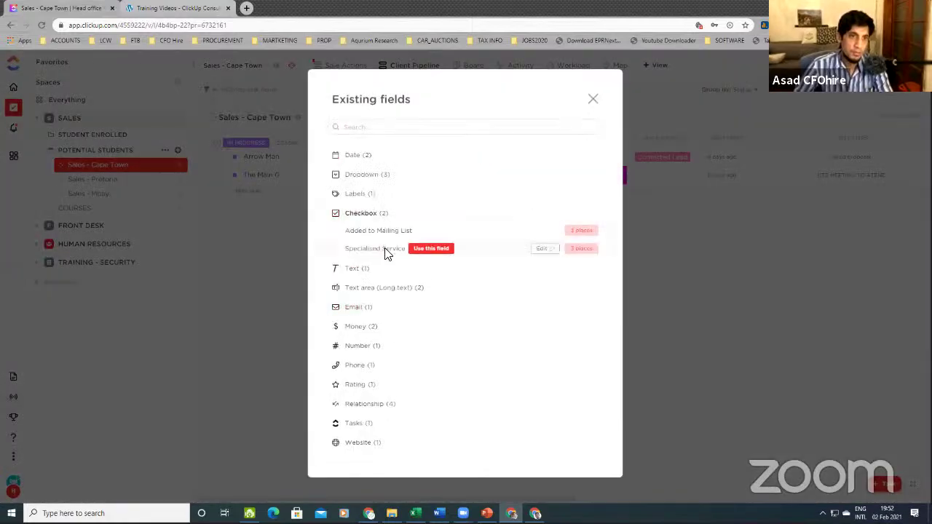
click(429, 249)
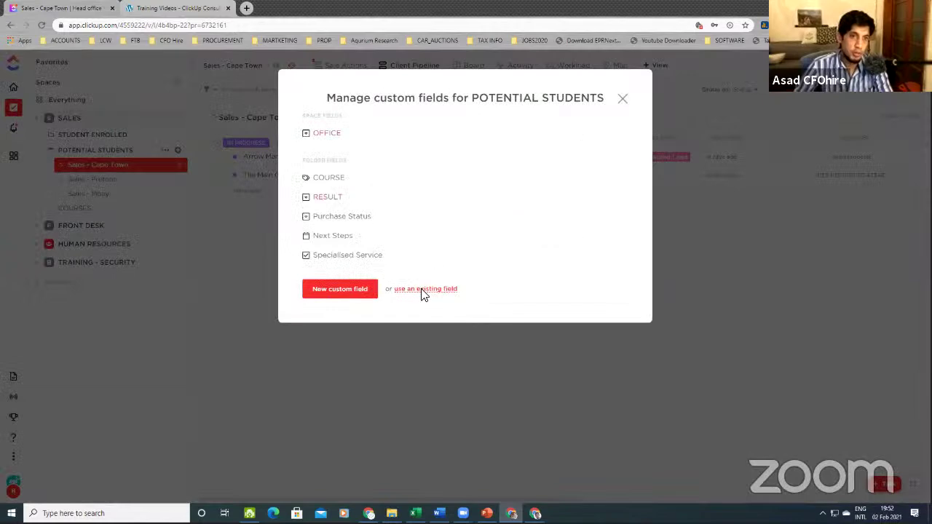
Add the existing Email-Main field to the POTENTIAL STUDENTS folder's custom fields and close the field manager
click(424, 289)
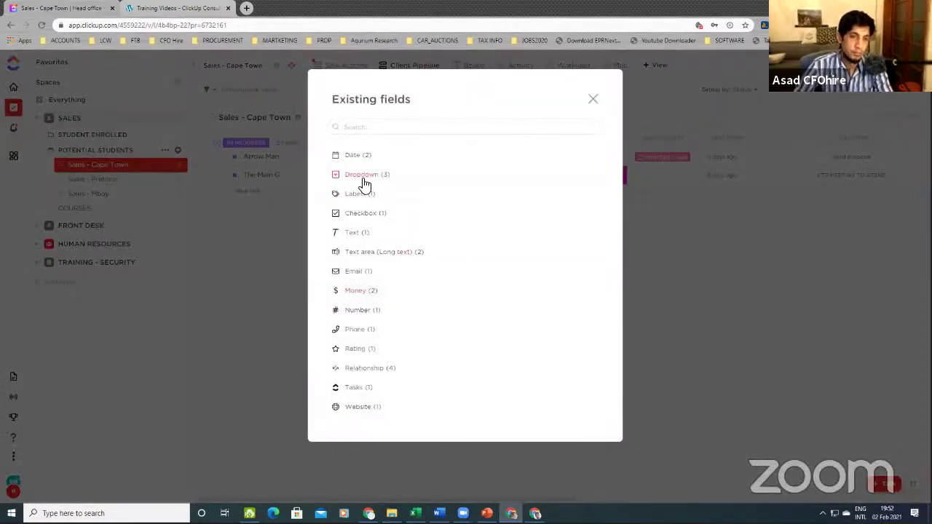
click(366, 277)
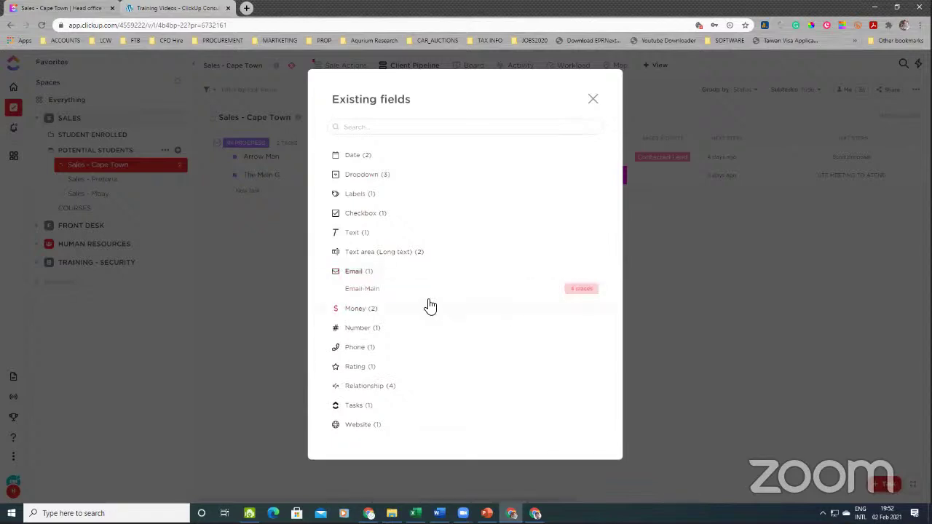
click(592, 100)
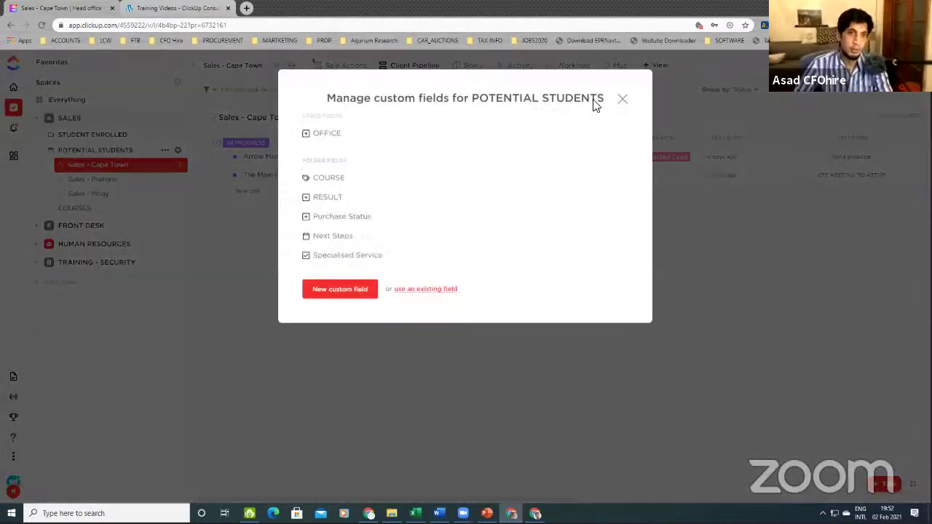
click(622, 100)
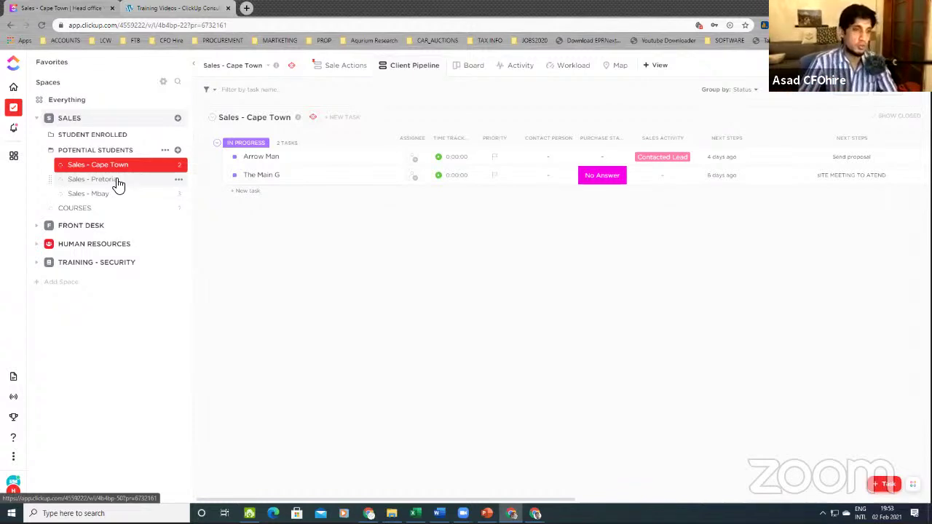
click(164, 151)
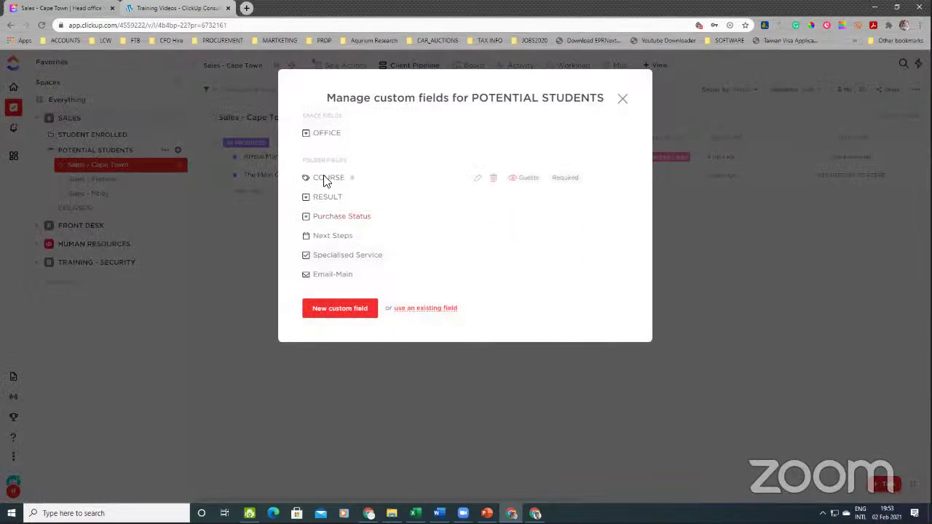
click(624, 102)
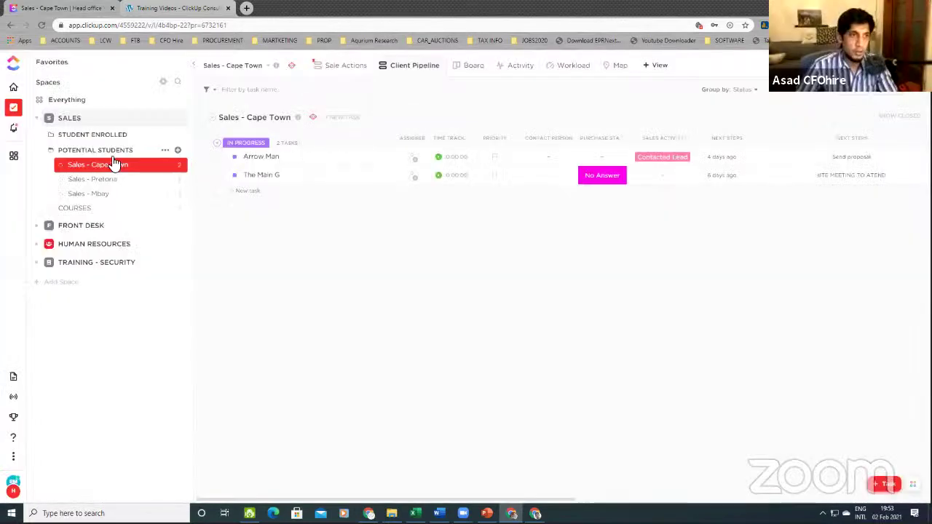
Open the POTENTIAL STUDENTS folder's List view and show the hidden Next Steps and Email-Main fields as columns
click(167, 152)
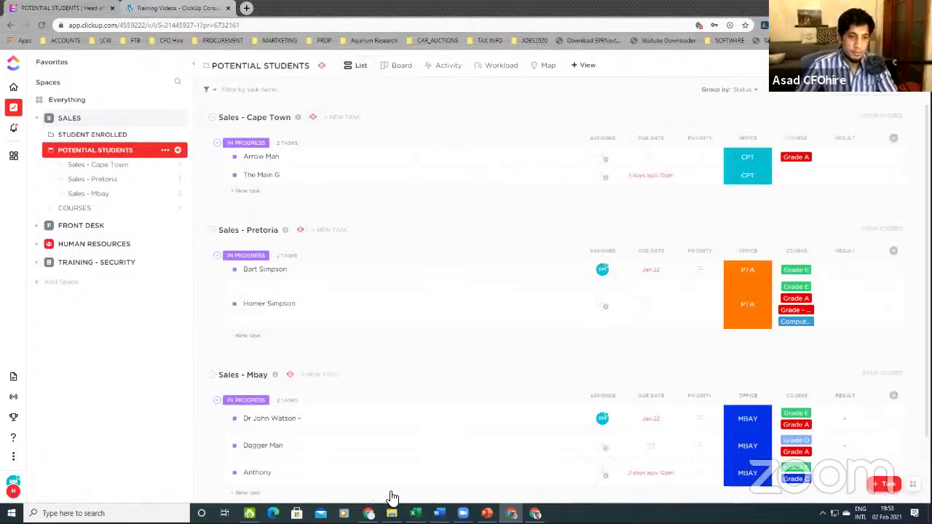
click(893, 138)
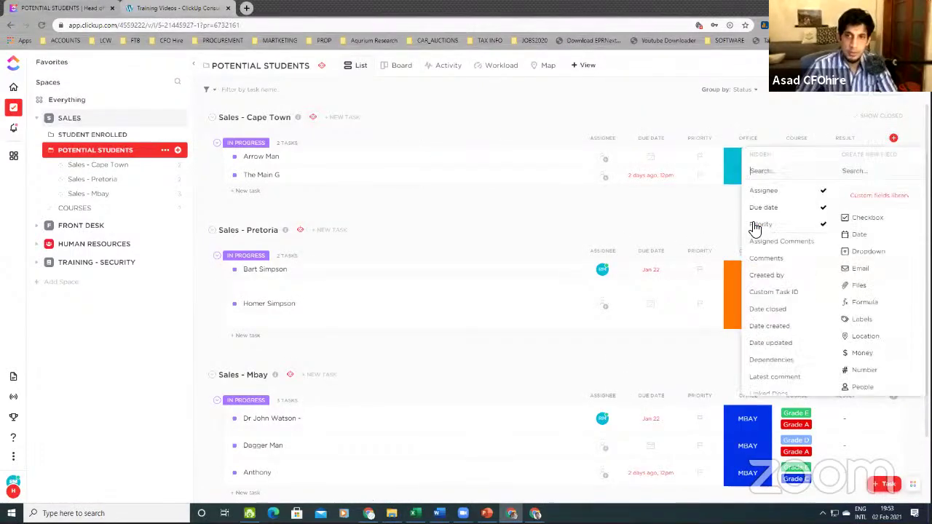
scroll(764, 262, down, 5)
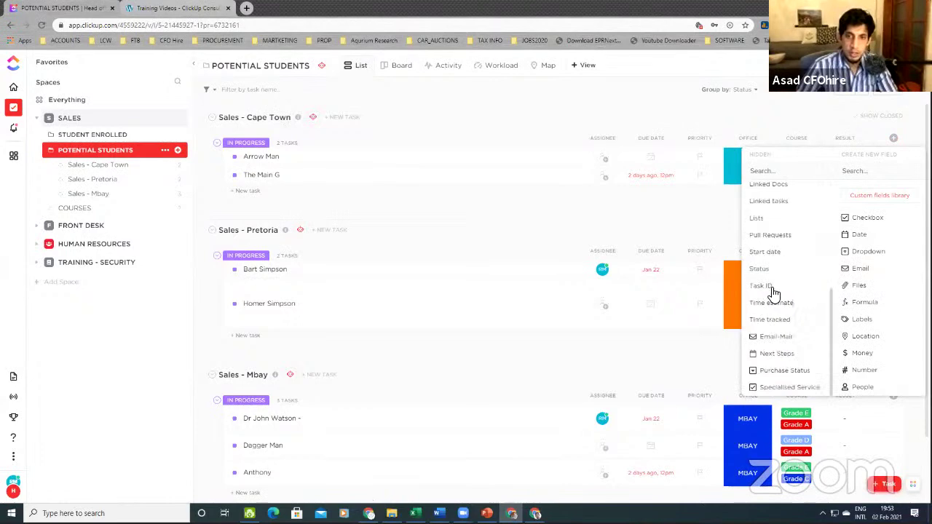
click(777, 353)
click(779, 336)
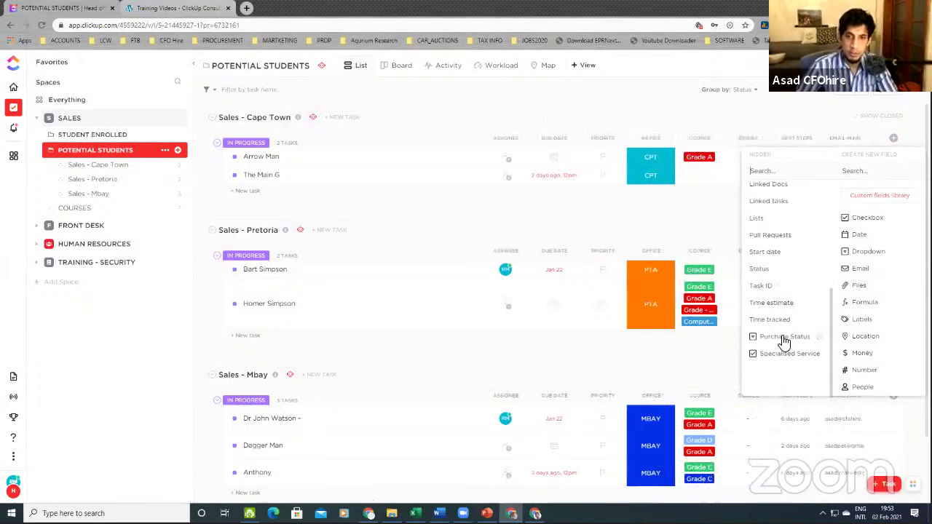
click(645, 119)
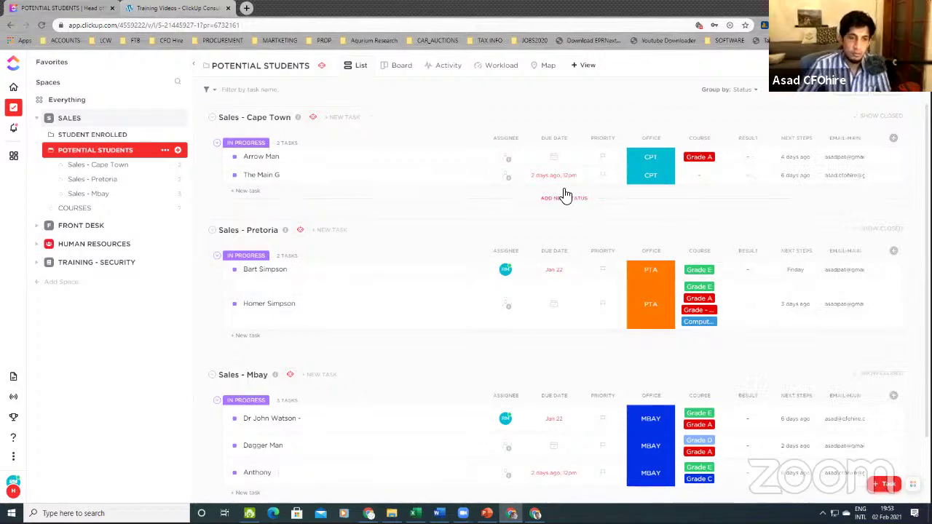
Set the Result of the first Sales - Cape Town task to PASS and the second to FAIL
scroll(743, 372, down, 1)
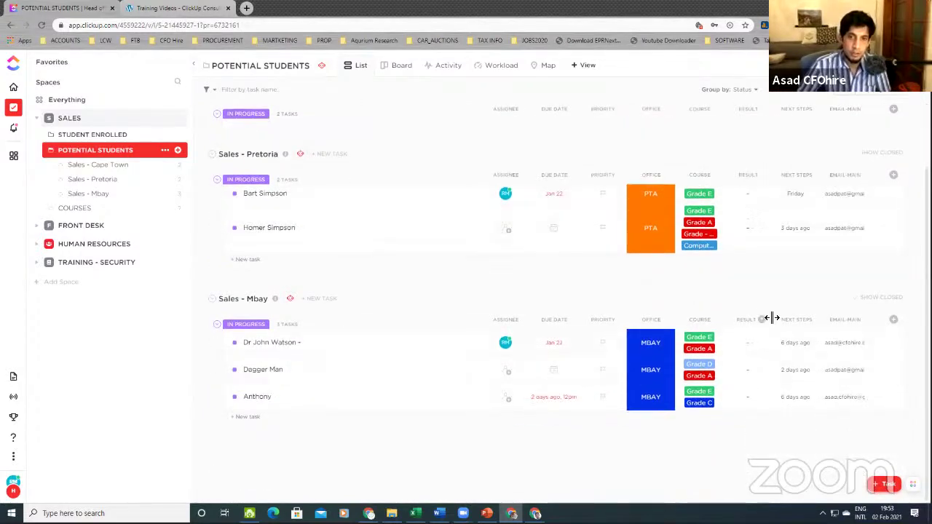
scroll(765, 291, up, 2)
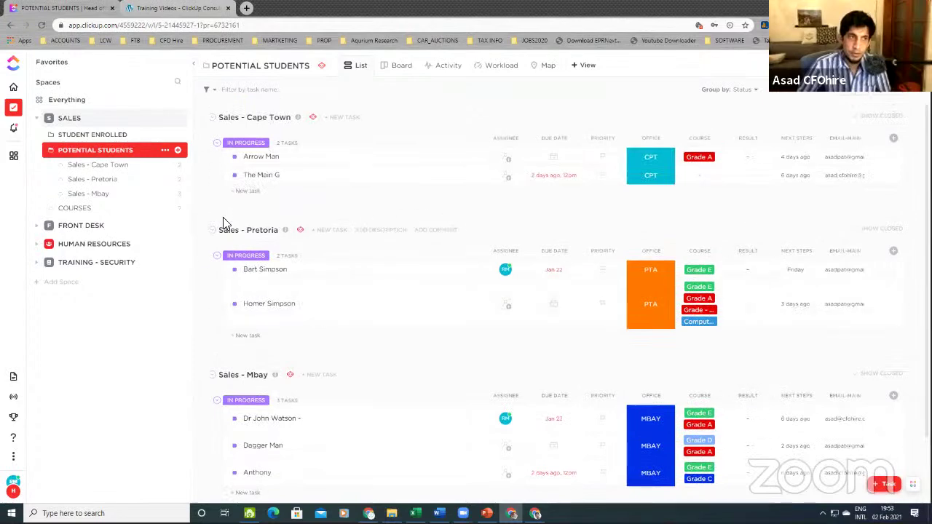
click(754, 159)
click(773, 235)
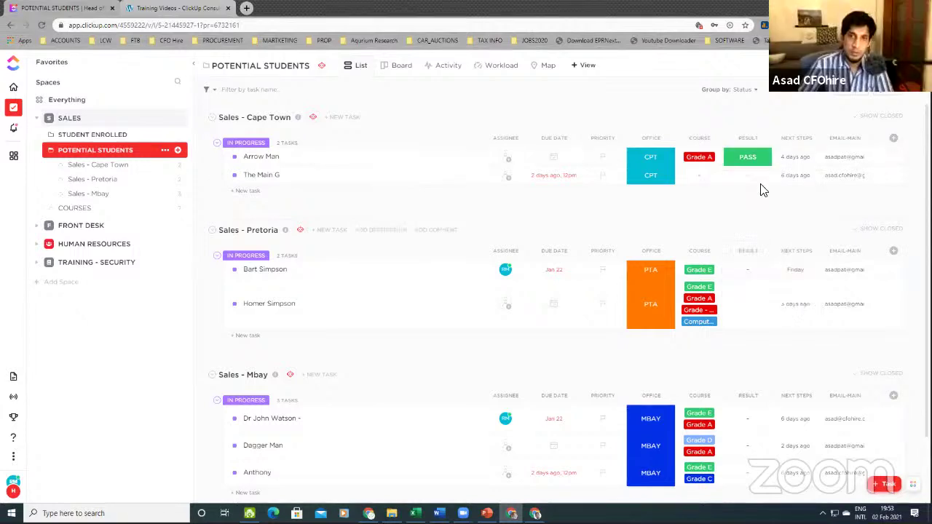
click(753, 178)
click(764, 270)
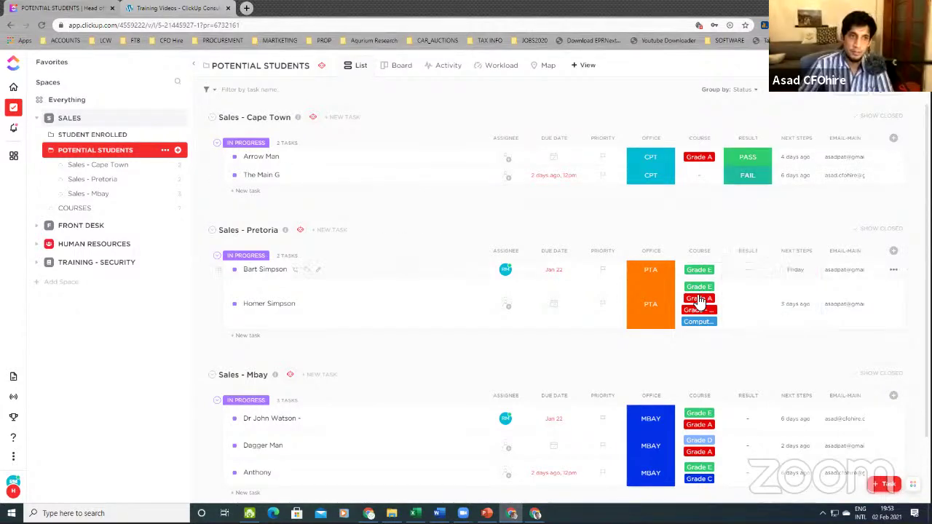
Set the Result of both Sales - Pretoria tasks to PASS
click(750, 271)
click(769, 352)
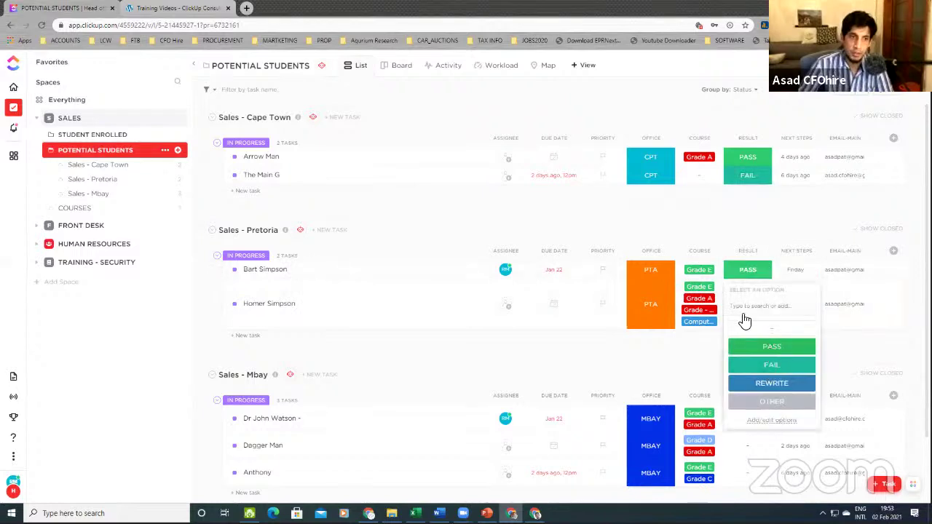
click(748, 310)
click(747, 310)
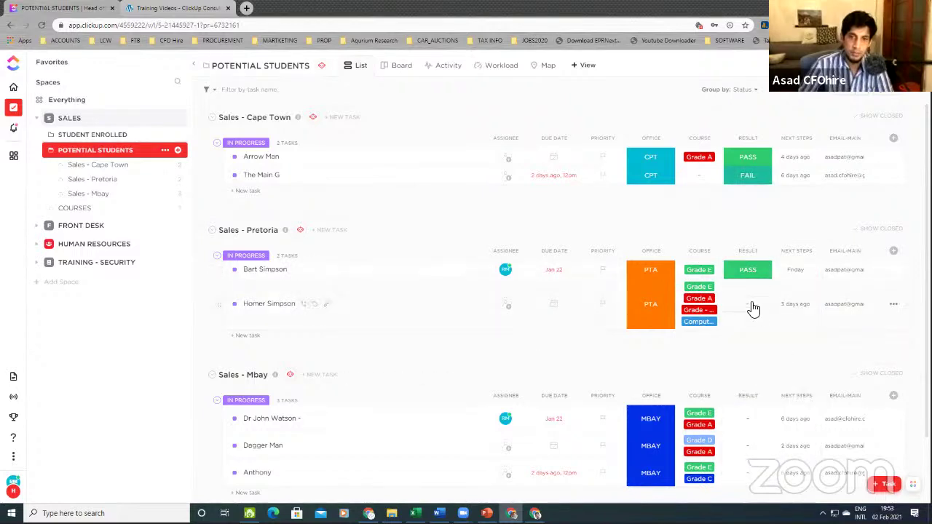
click(751, 308)
click(763, 394)
Set the Result of the first Sales - Mbay task to REWRITE and the other two to PASS
scroll(761, 376, down, 1)
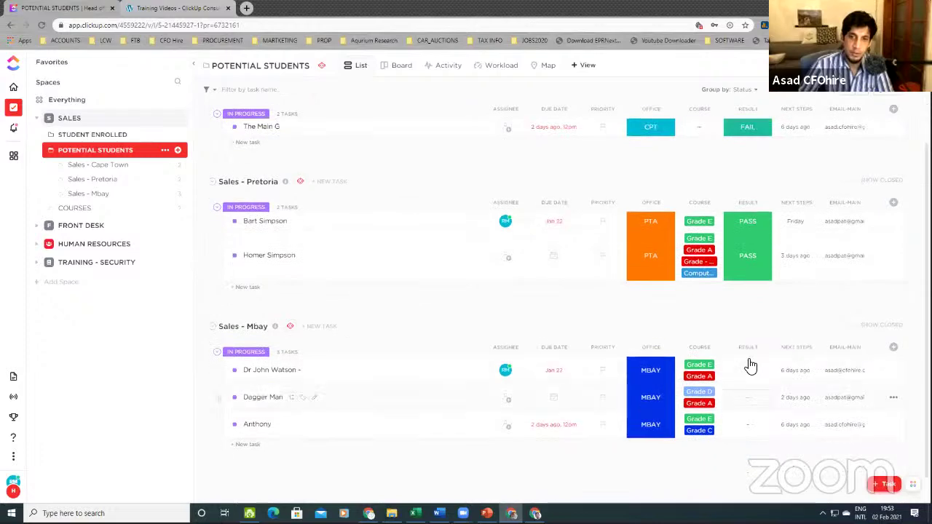
click(748, 370)
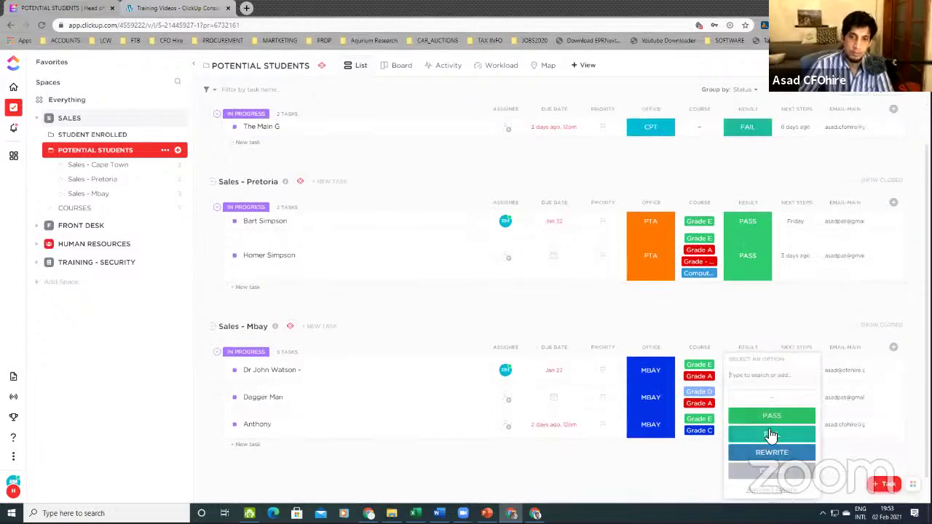
click(762, 449)
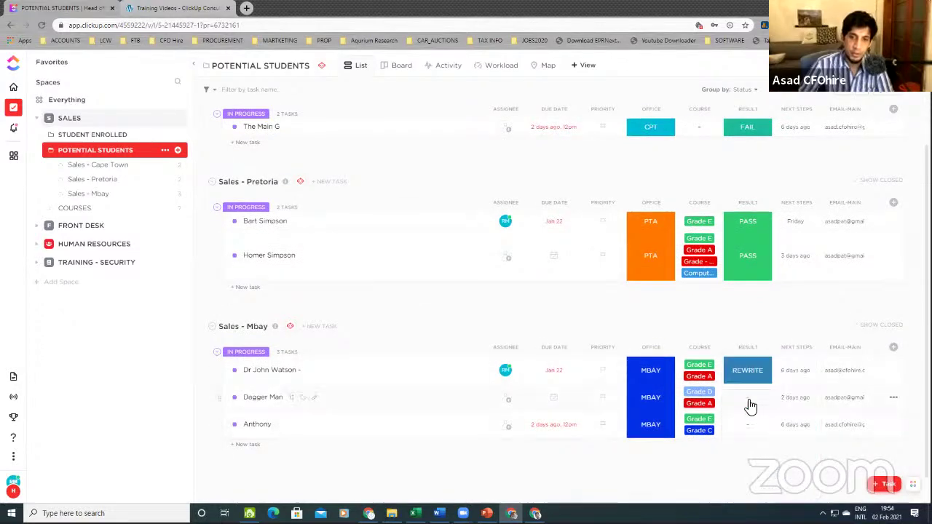
click(750, 402)
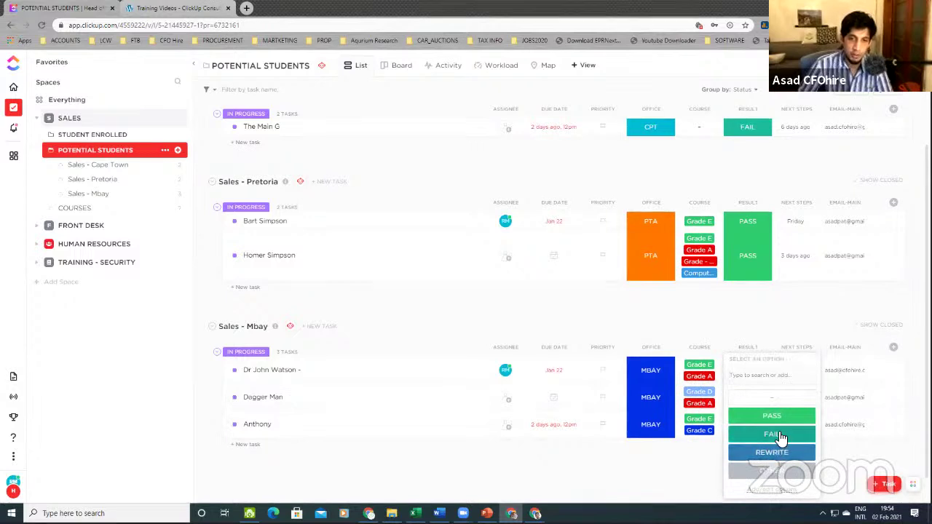
click(757, 420)
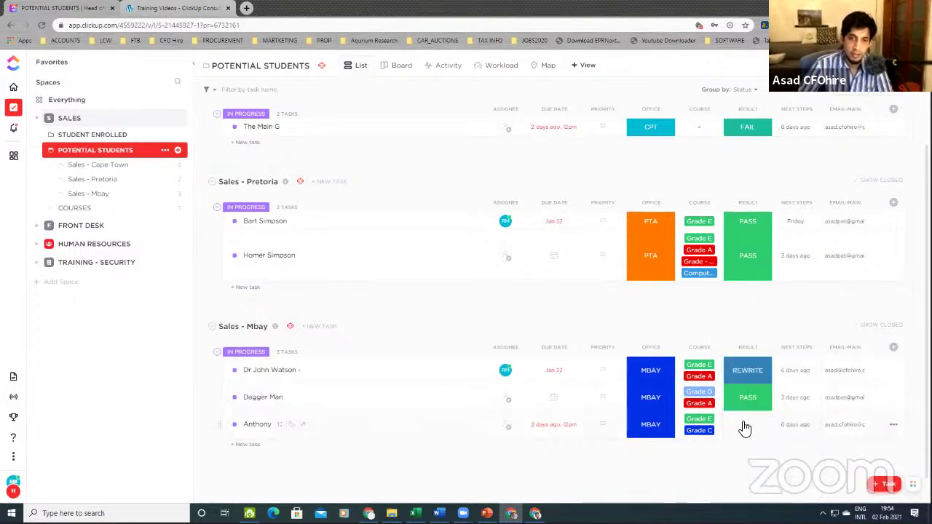
click(744, 428)
click(792, 419)
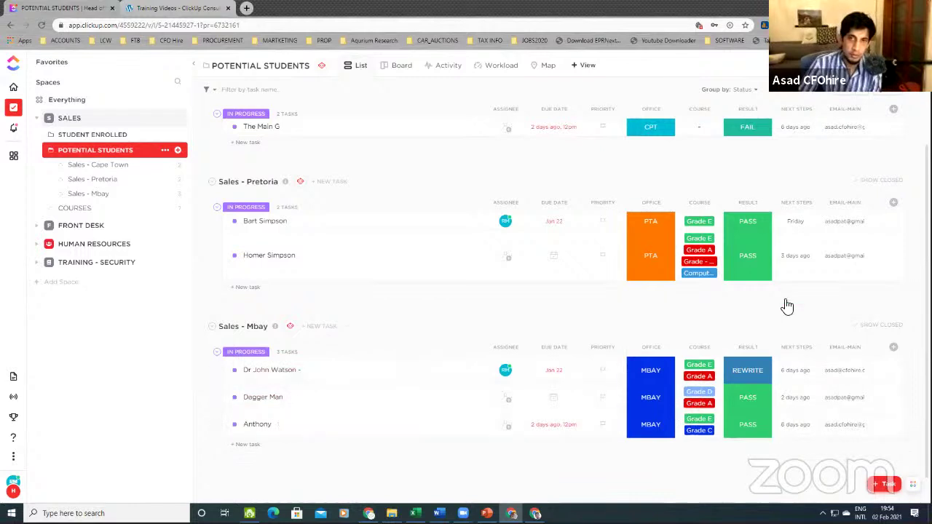
Open the Details of All Students list inside the STUDENT ENROLLED folder
scroll(782, 291, up, 1)
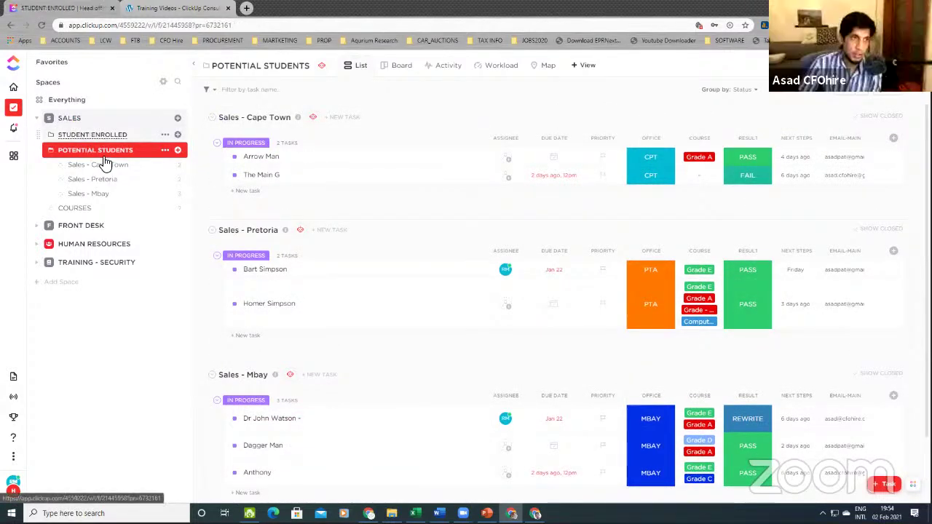
click(90, 137)
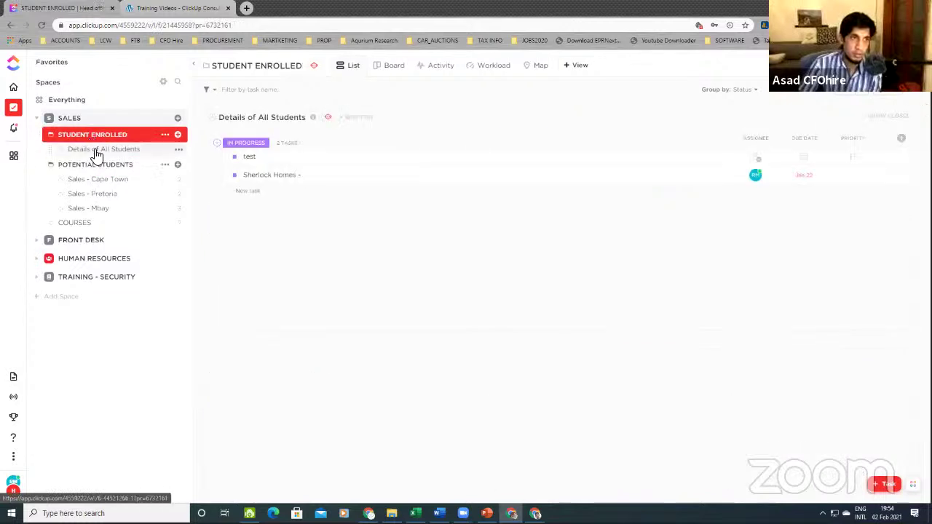
click(97, 150)
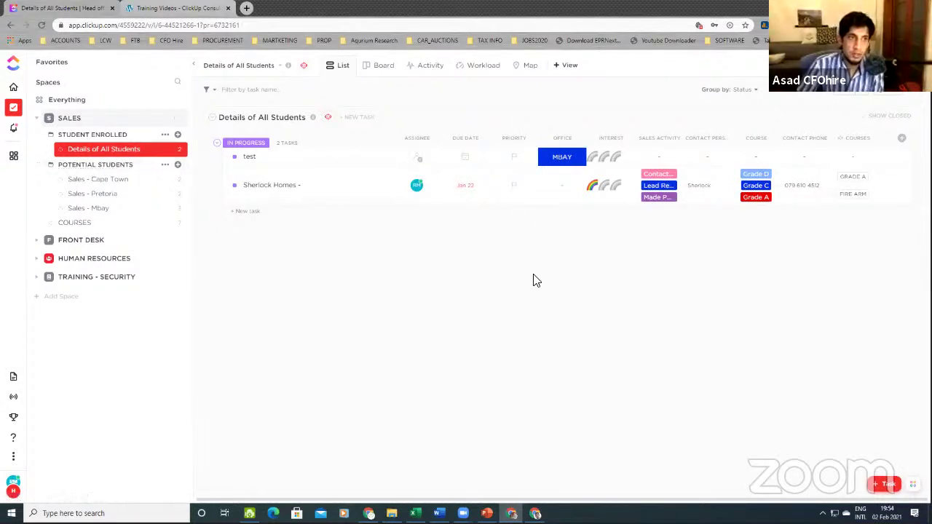
Review the custom fields defined for the STUDENT ENROLLED folder
click(165, 136)
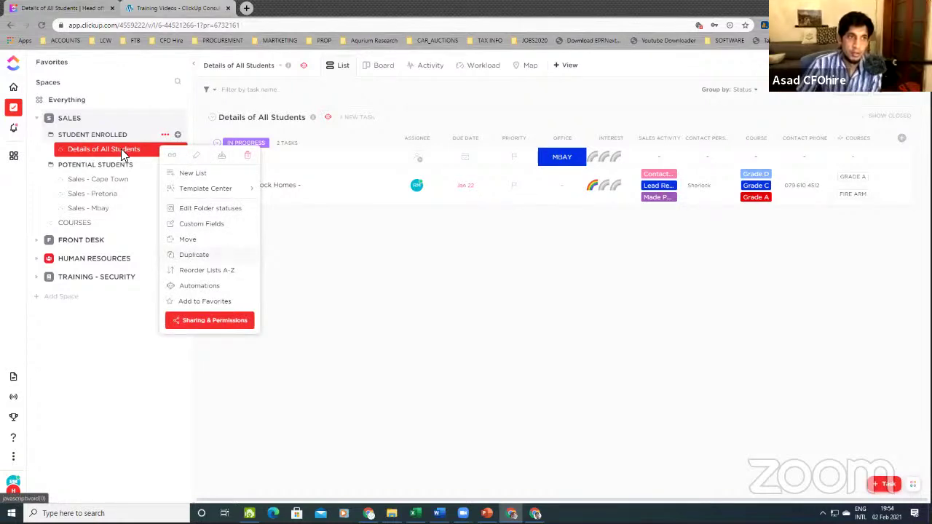
click(227, 224)
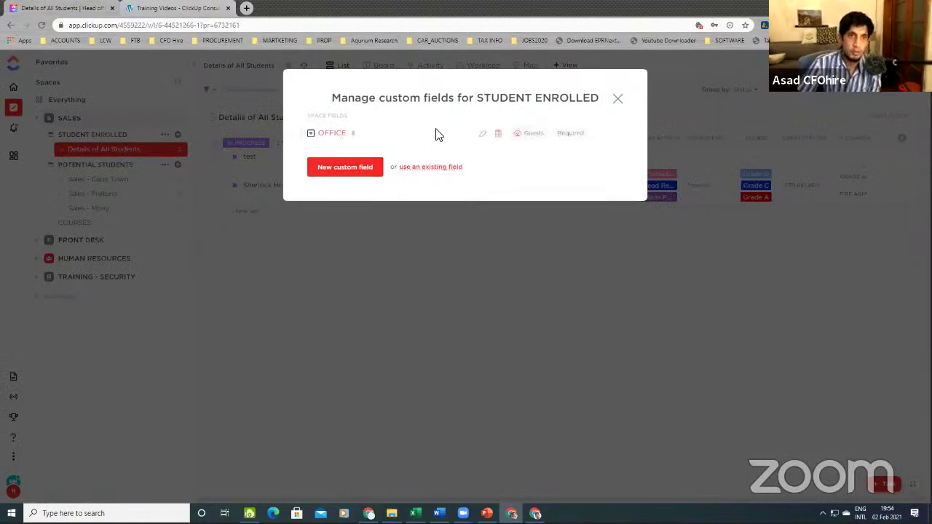
click(616, 99)
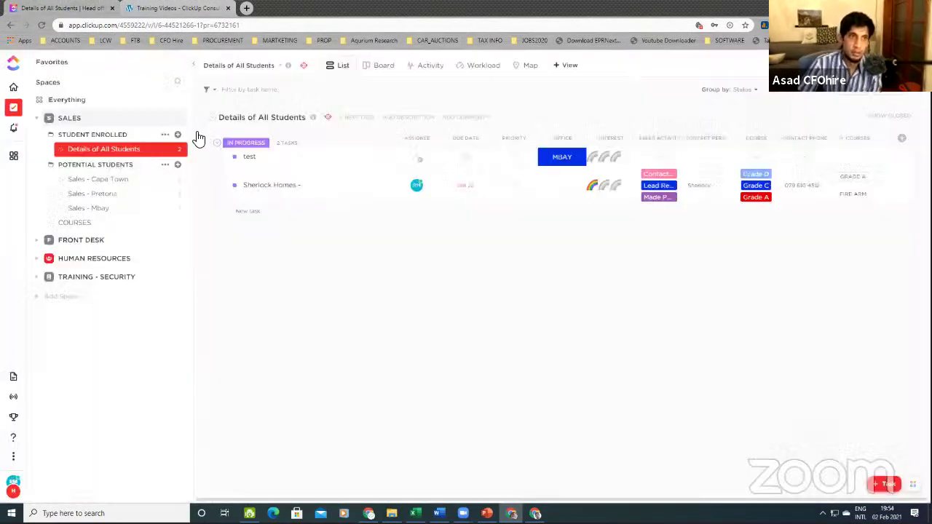
click(164, 135)
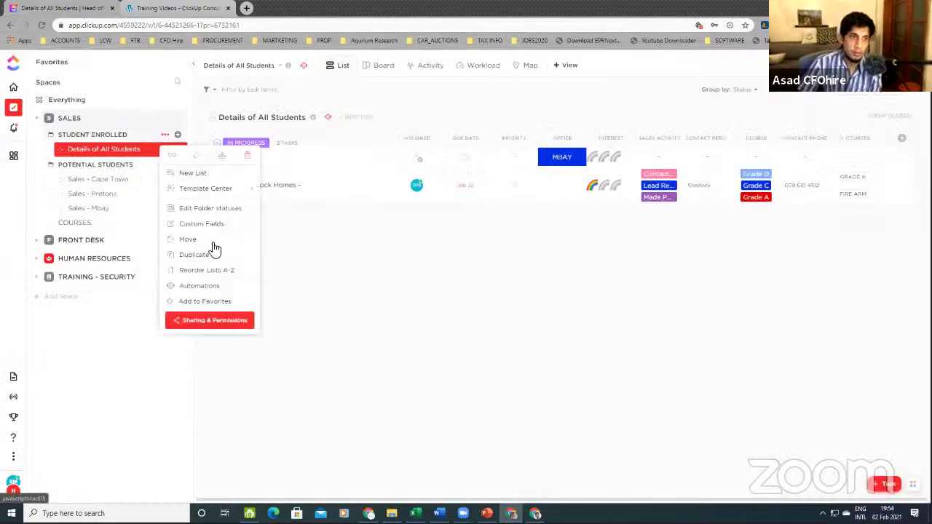
click(201, 223)
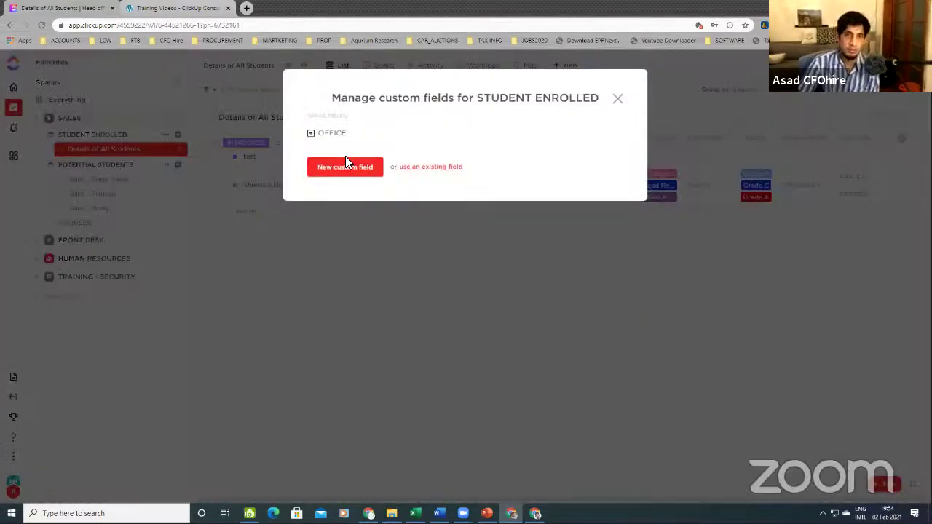
click(617, 100)
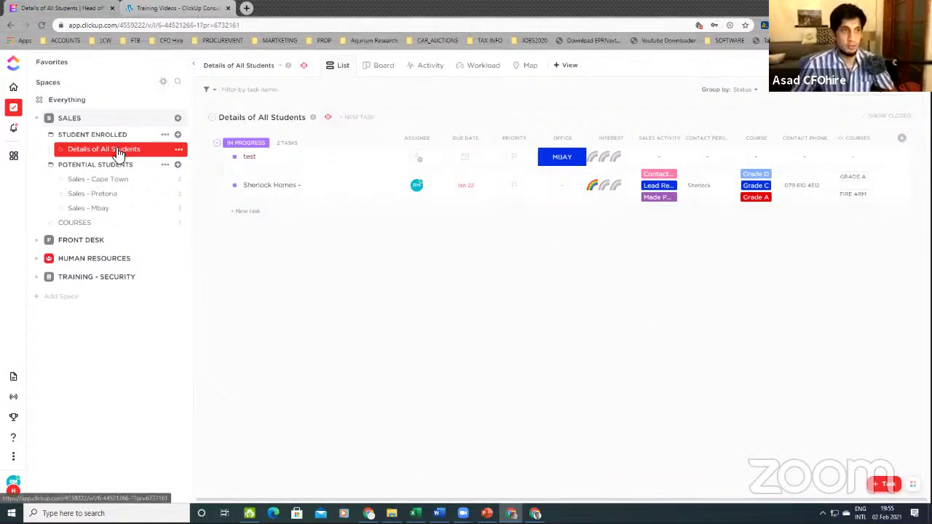
Create a Text custom field named ID NUMBER for the STUDENT ENROLLED folder
click(166, 135)
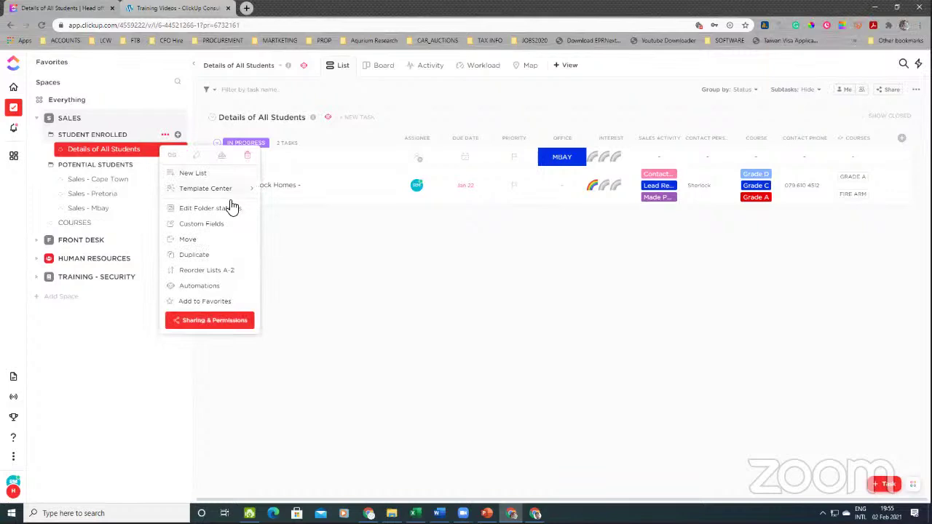
click(218, 225)
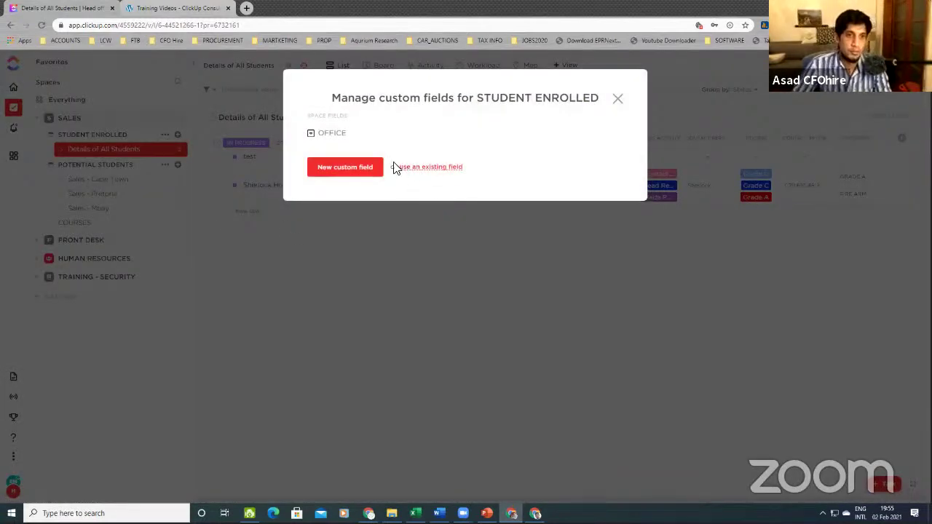
click(345, 168)
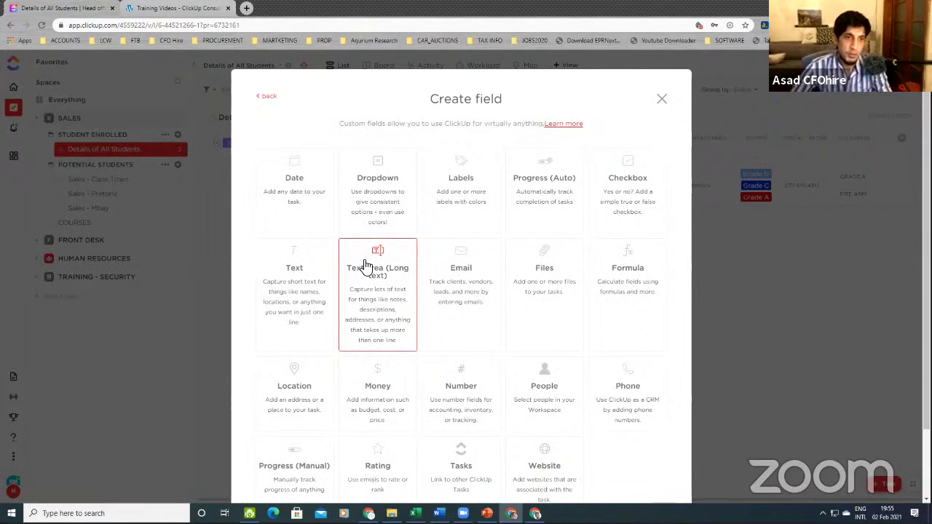
click(308, 279)
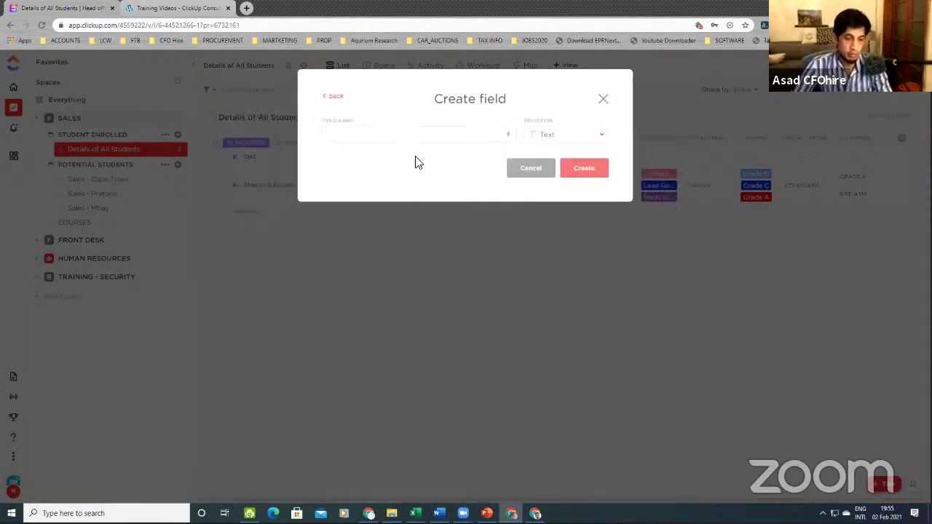
text(ID NUMBER)
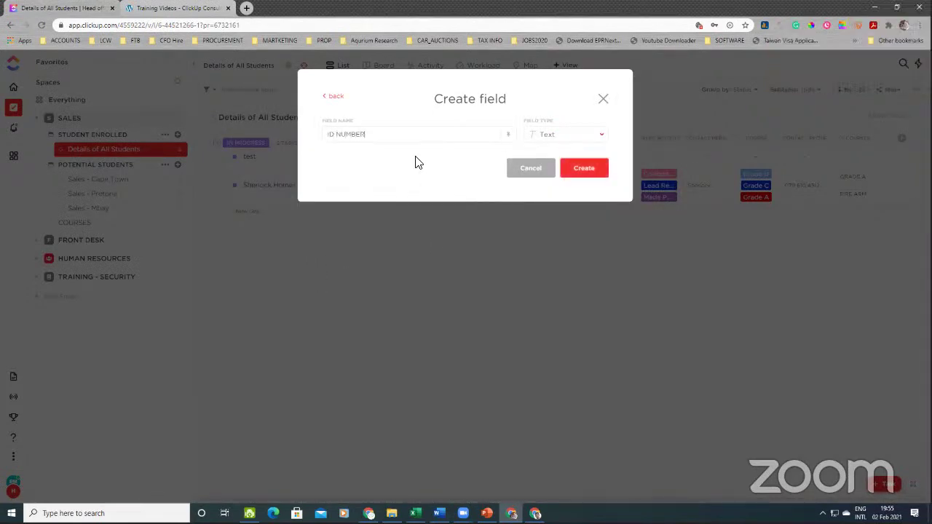
click(578, 171)
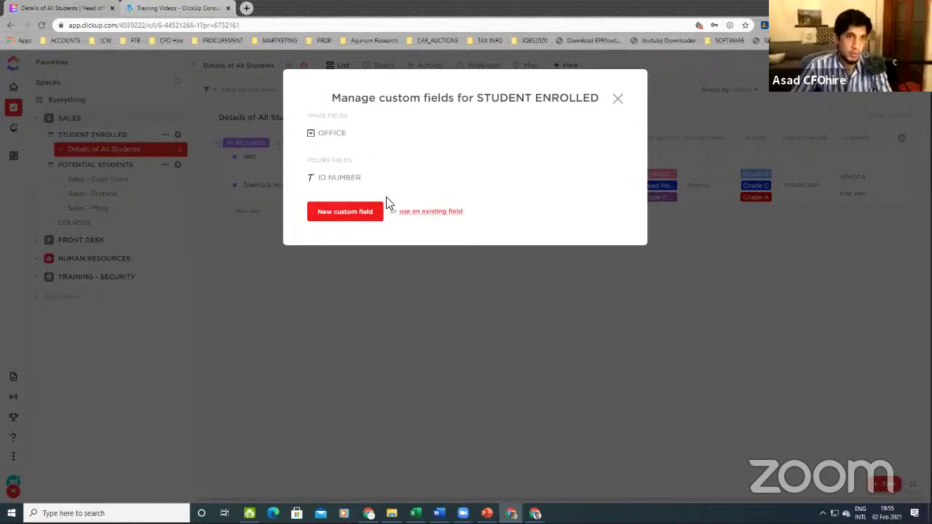
Create a second Text custom field named PSIRA Cert# for the STUDENT ENROLLED folder
click(323, 215)
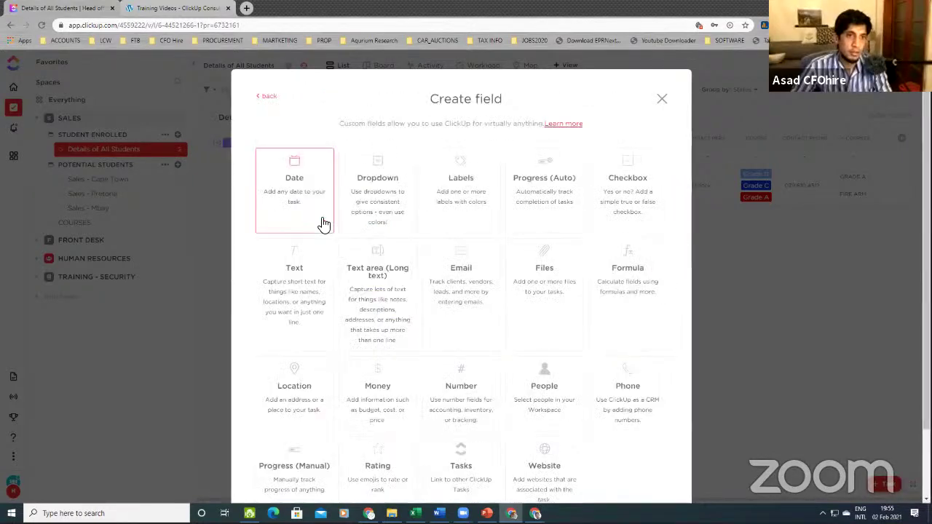
click(292, 289)
text(PR)
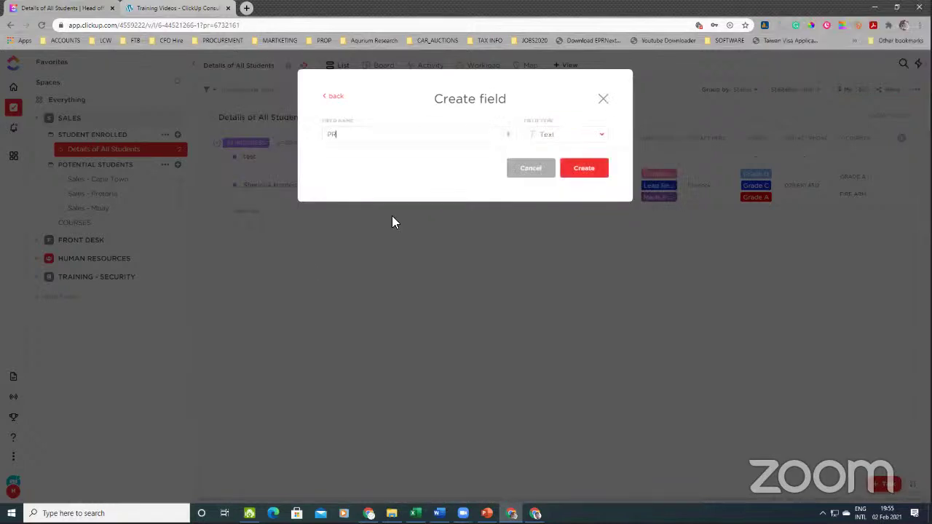
key(BackSpace)
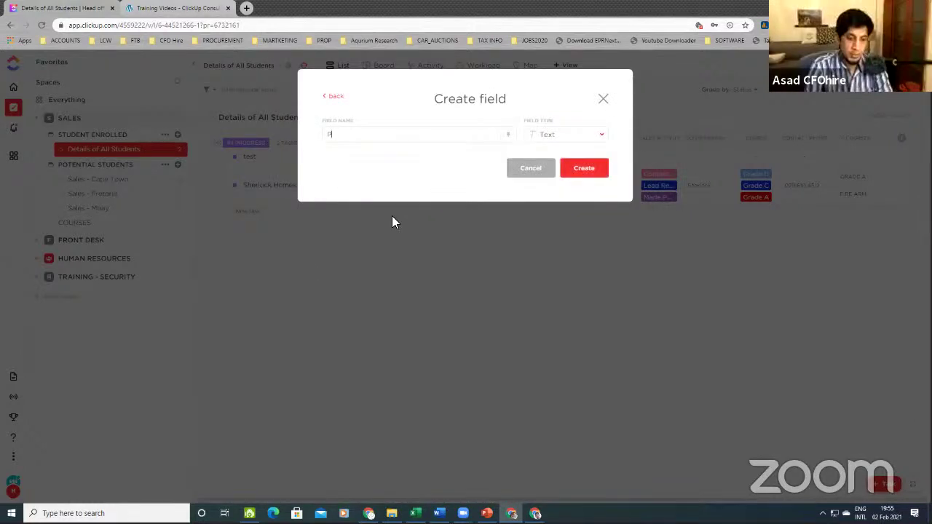
text(SIRA)
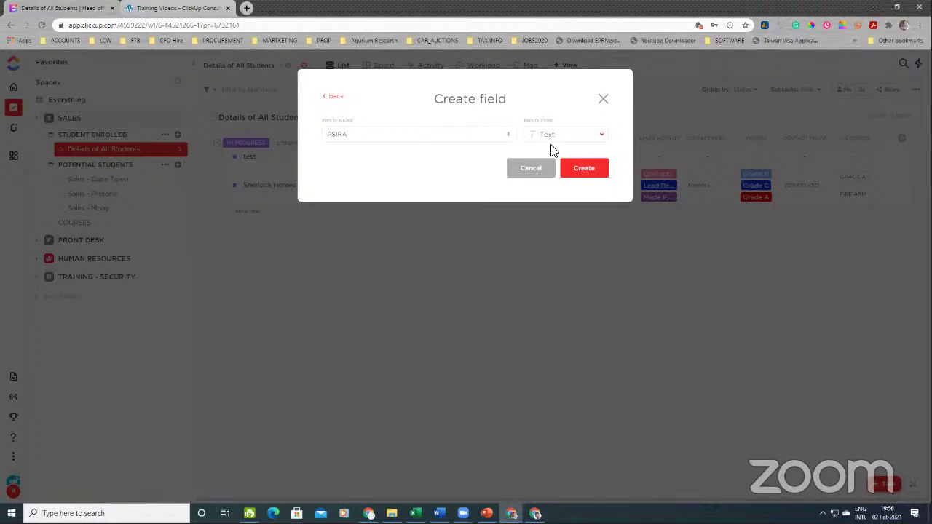
click(601, 137)
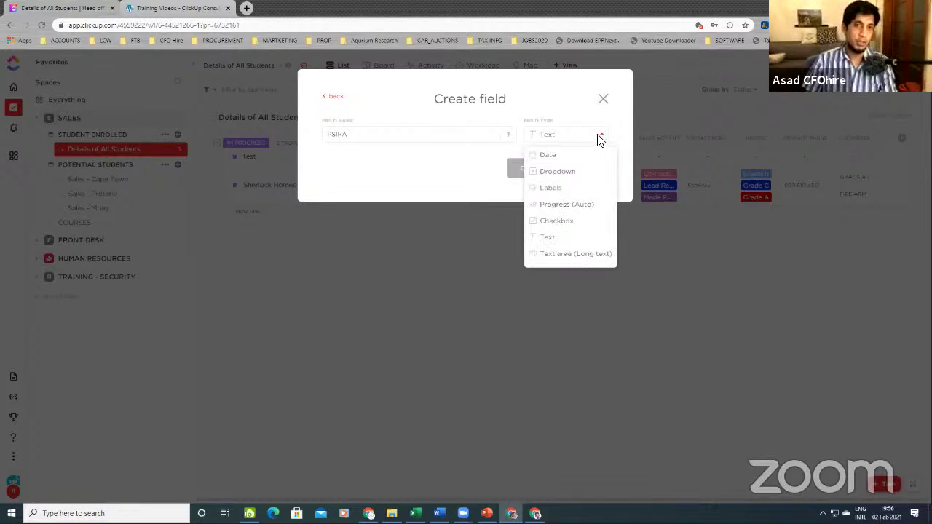
click(601, 139)
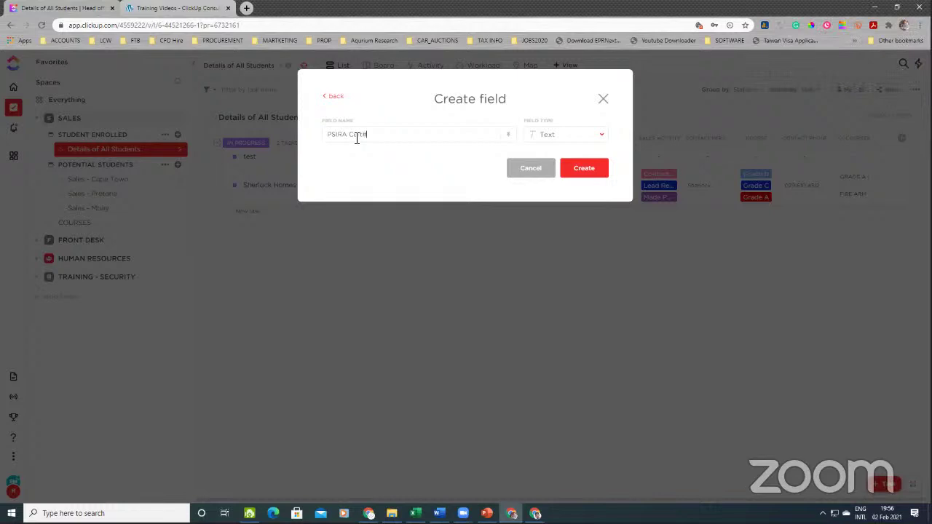
click(587, 168)
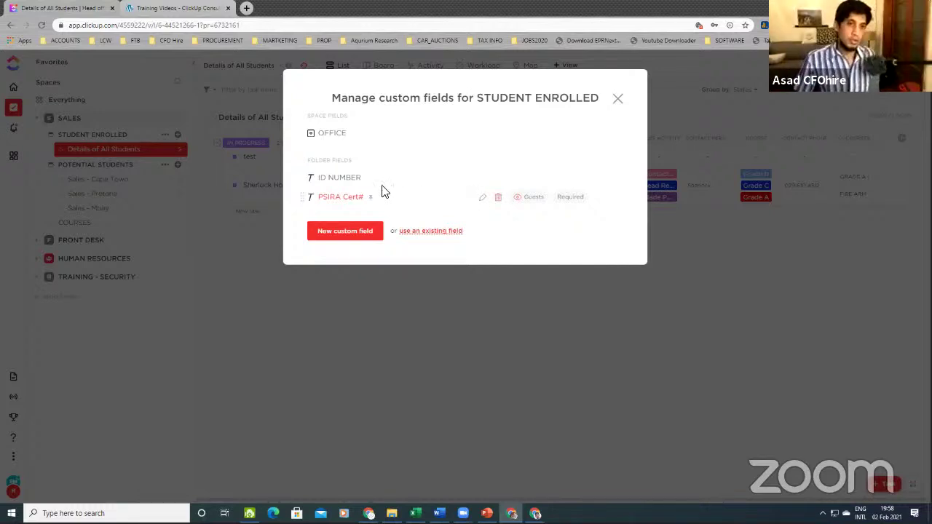
Rename the folder's PSIRA Cert# custom field to Certificate# and close the custom field manager
click(480, 196)
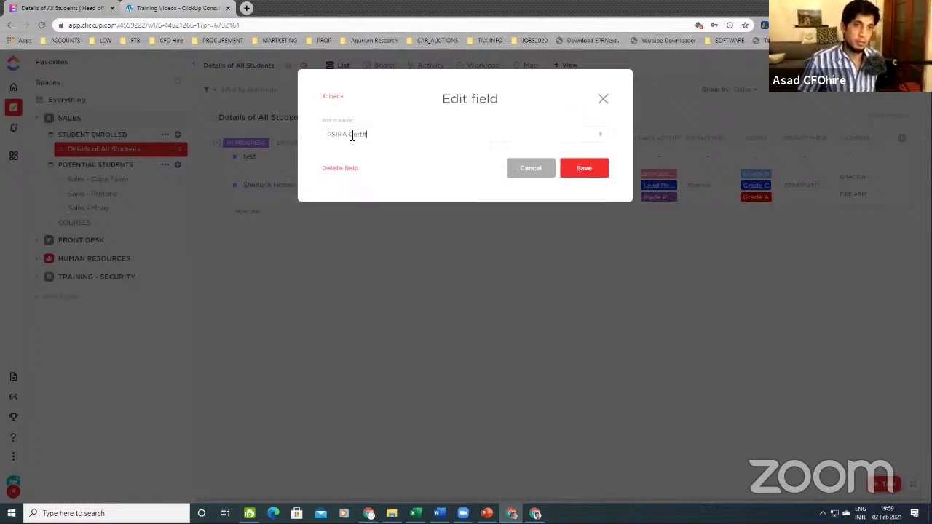
drag(352, 136, 327, 134)
key(BackSpace)
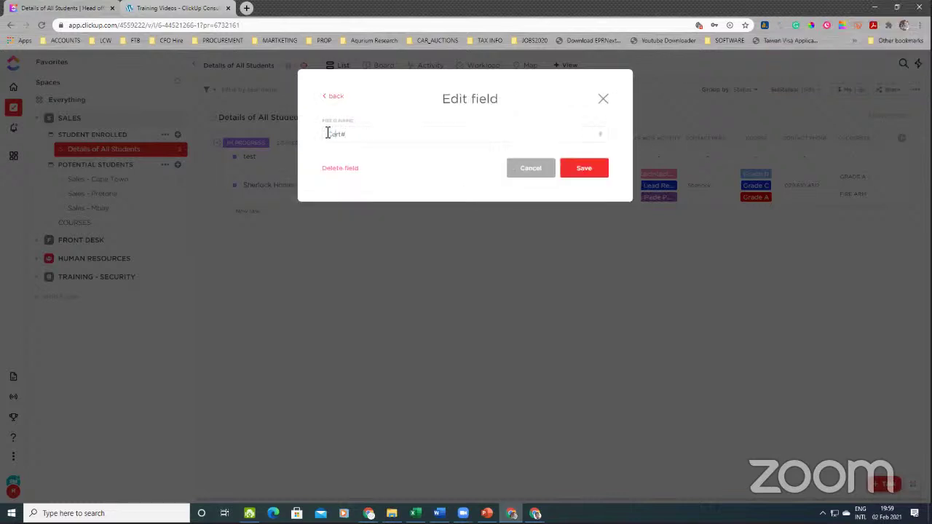
text(ific)
key(BackSpace)
text(icate)
click(583, 170)
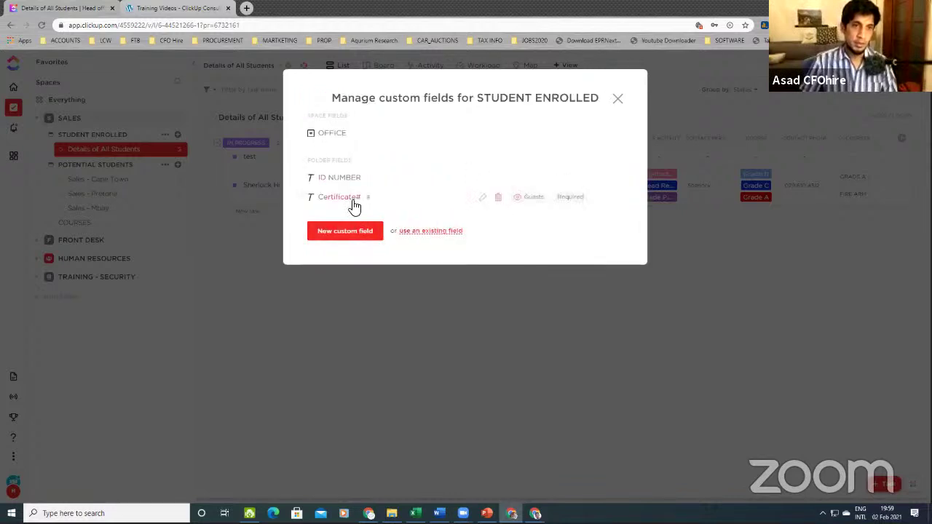
click(621, 102)
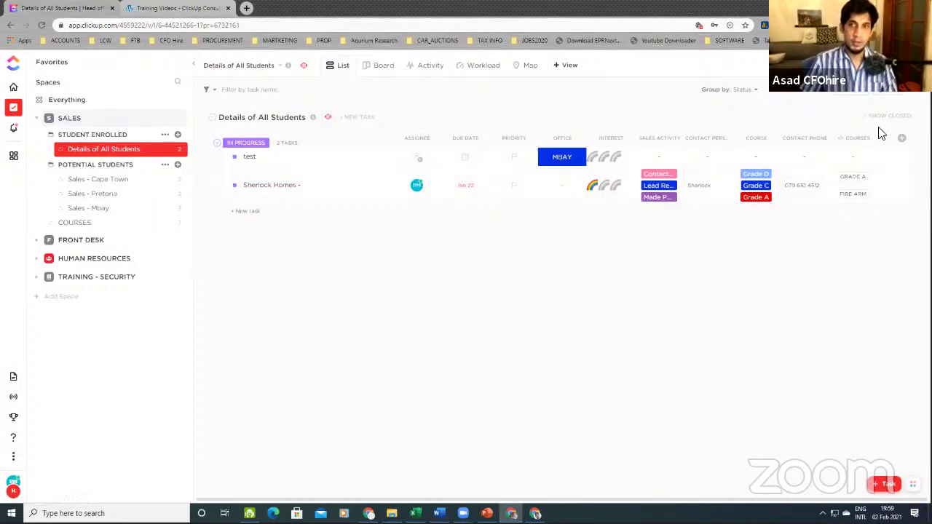
Search the available columns of the Details of All Students list for "cert"
click(902, 142)
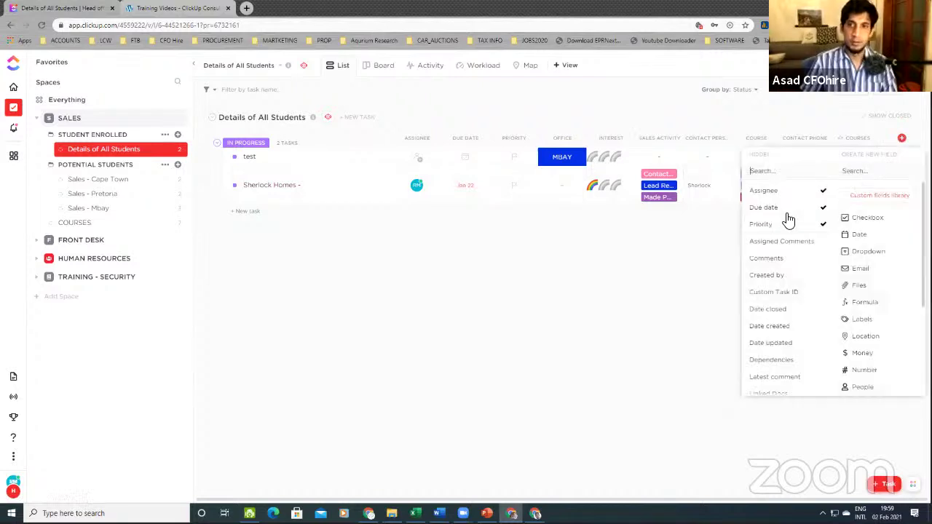
scroll(776, 280, down, 1)
scroll(776, 280, up, 1)
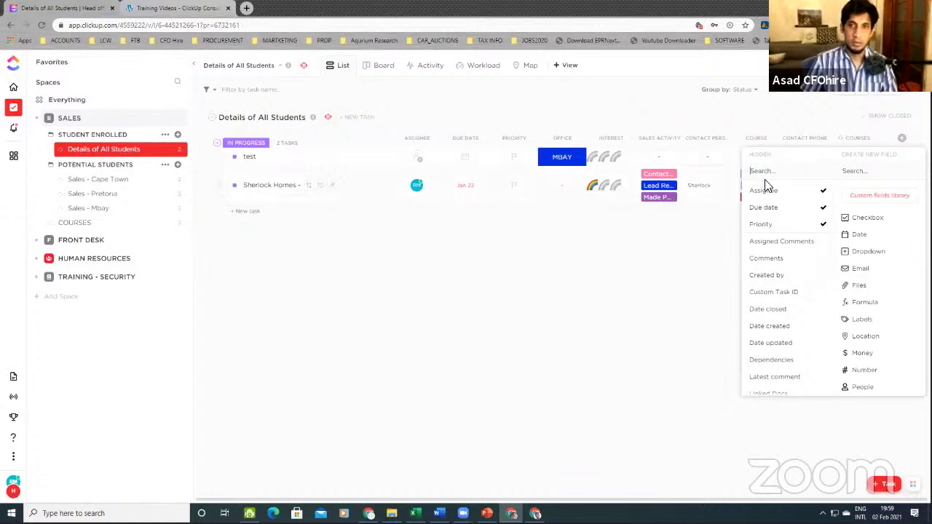
text(cert)
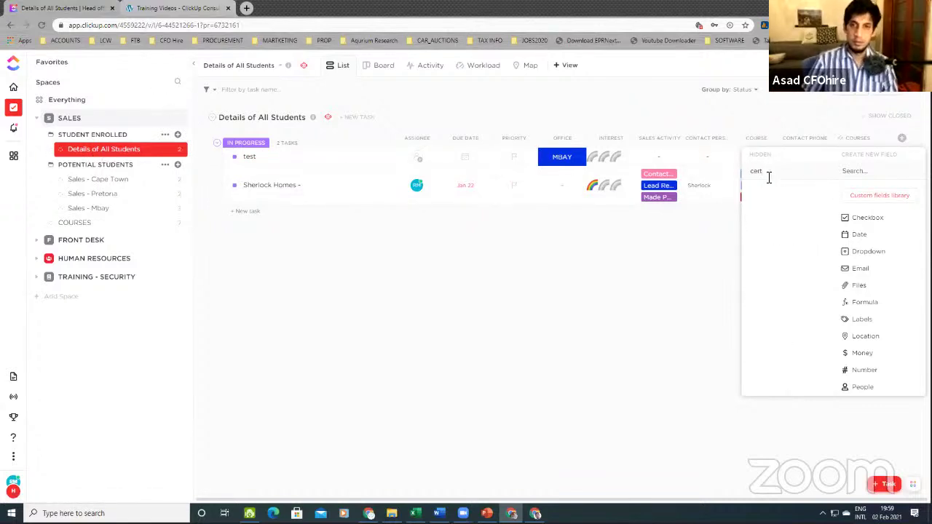
key(BackSpace)
key(BackSpace)
key(BackSpace)
key(BackSpace)
click(186, 204)
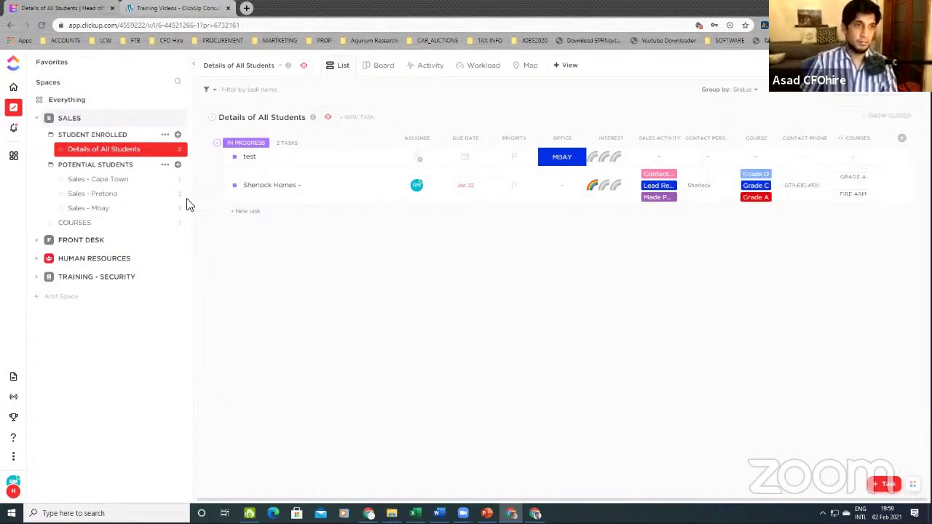
Open the STUDENT ENROLLED folder's List view and show the hidden Certificate# field as a column
click(91, 134)
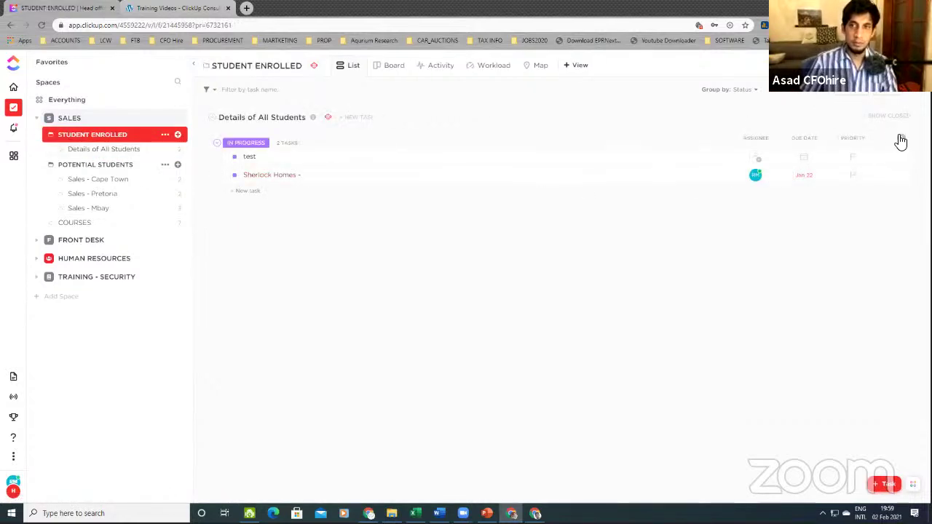
click(902, 138)
text(ce)
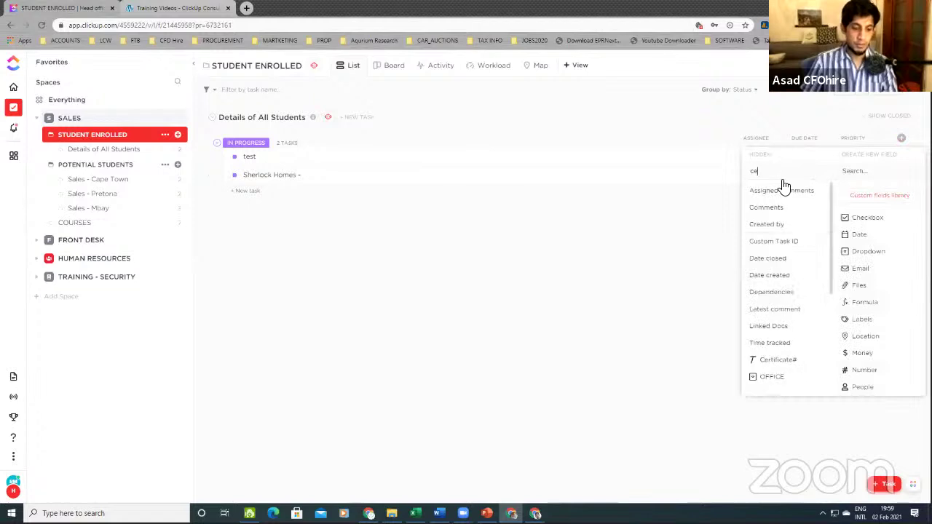
text(rt)
click(784, 191)
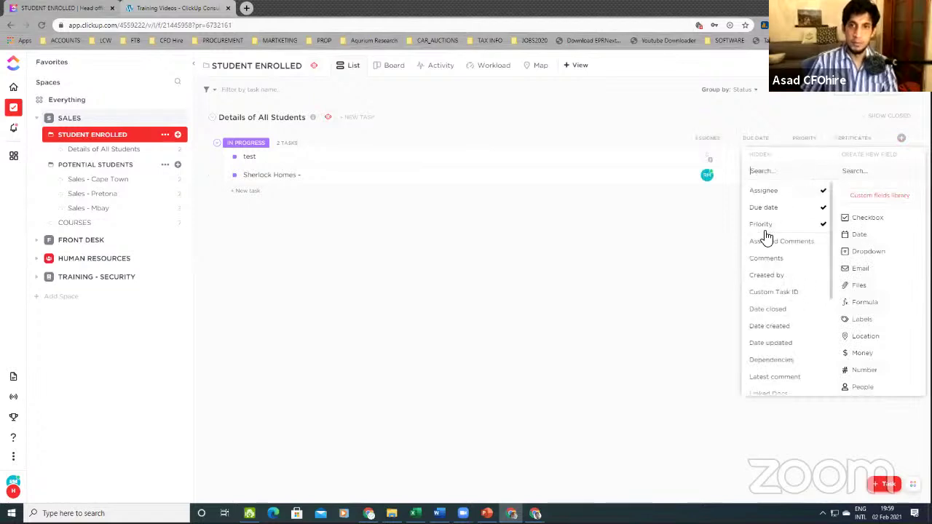
click(596, 302)
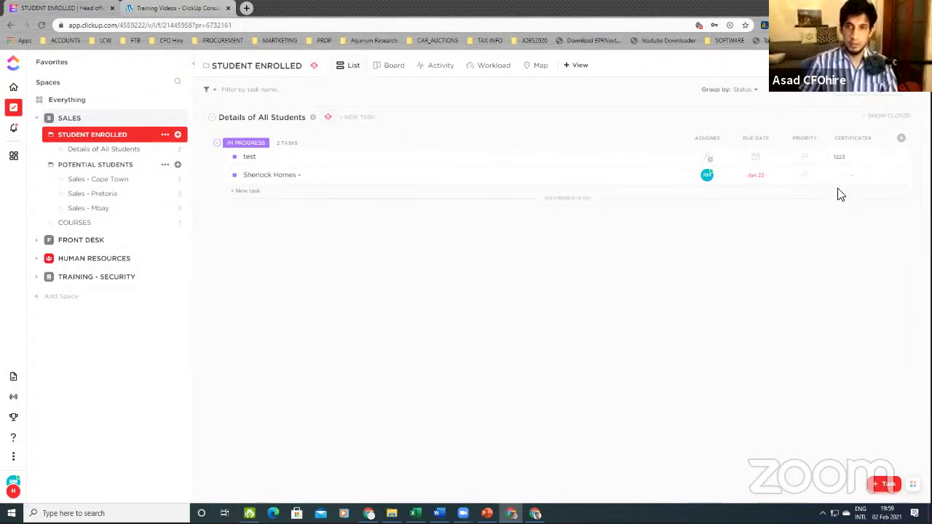
Add 12345 as a second, comma-separated number in the test task's Certificate# field
click(849, 160)
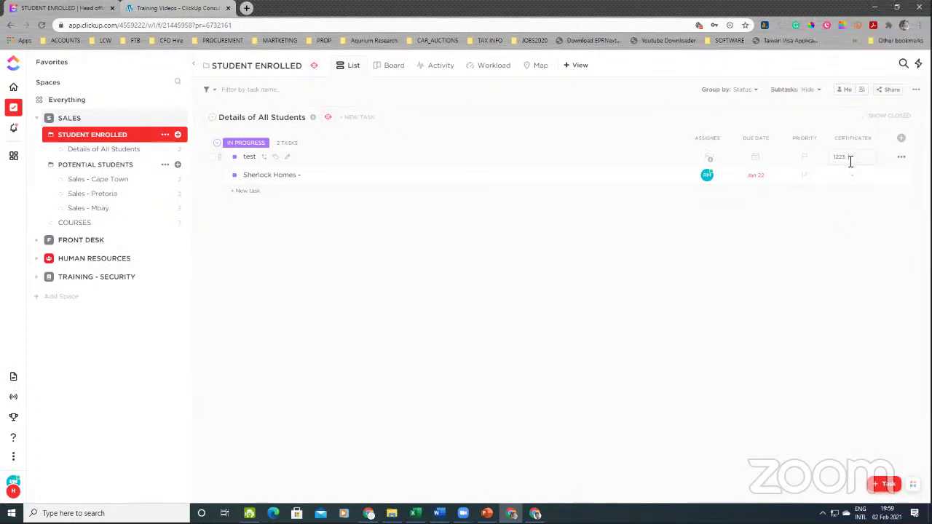
text(, 123456)
click(715, 372)
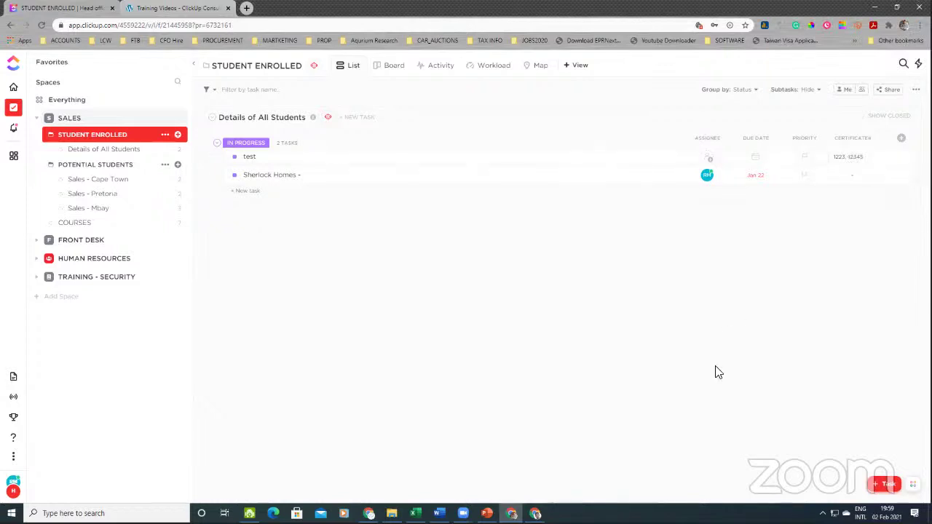
Label the two numbers in the test task's Certificate# field by grade, prefixing 1223 with "Grade E =" and 12345 with "Grade D="
click(846, 157)
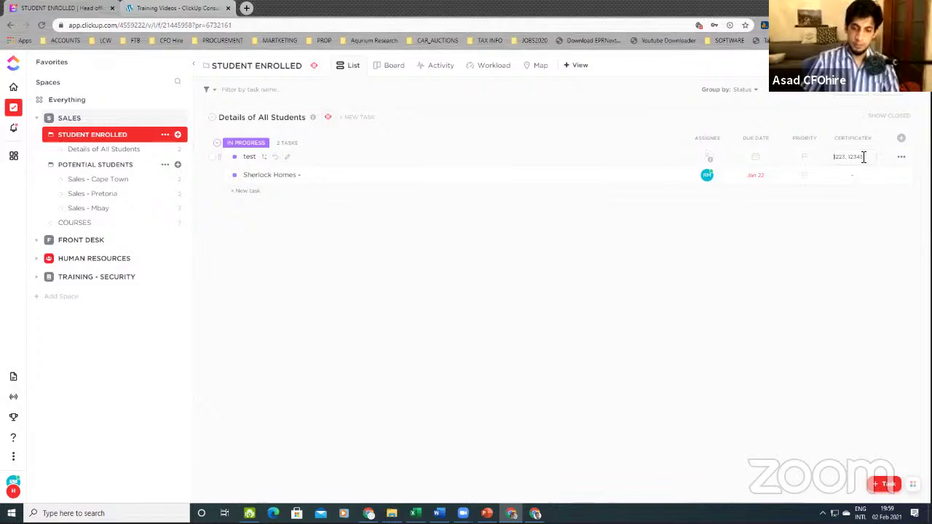
key(Home)
text(Grade)
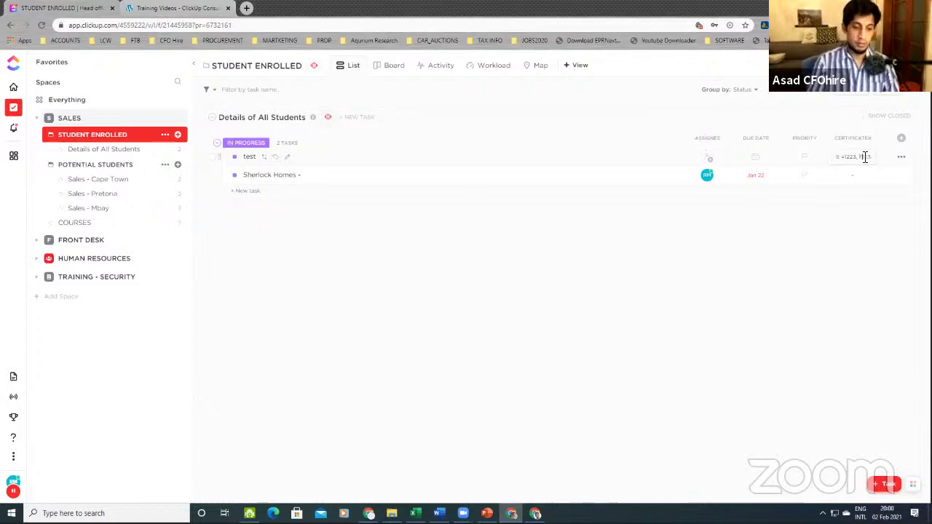
text(e)
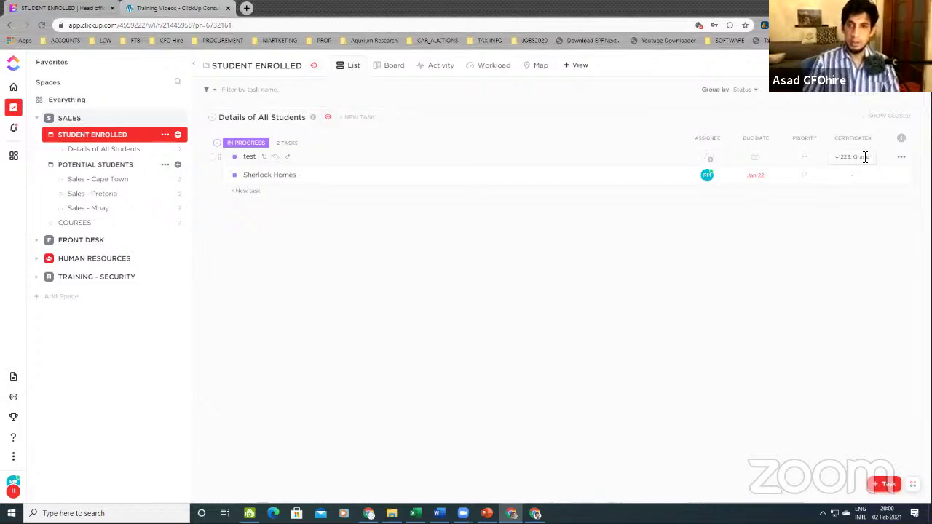
key(Left)
key(Left)
key(Left)
key(Left)
key(Left)
key(Left)
key(Left)
key(Left)
key(Left)
key(Left)
key(Left)
key(Left)
key(Left)
key(Left)
key(Left)
key(Left)
key(Left)
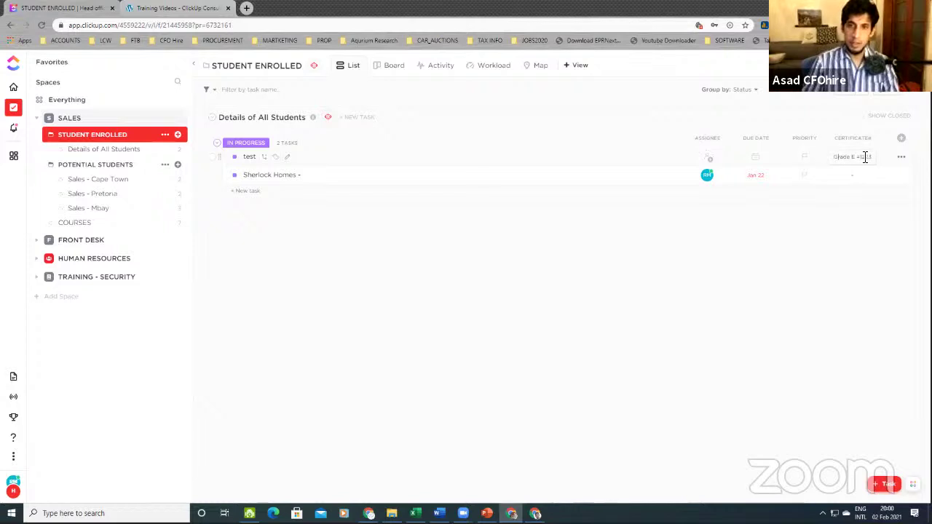
key(Left)
key(Left)
key(Left)
key(Left)
key(Left)
key(Left)
key(Left)
key(Left)
key(Left)
key(Left)
key(Left)
key(Left)
key(Left)
key(Left)
key(Left)
key(Left)
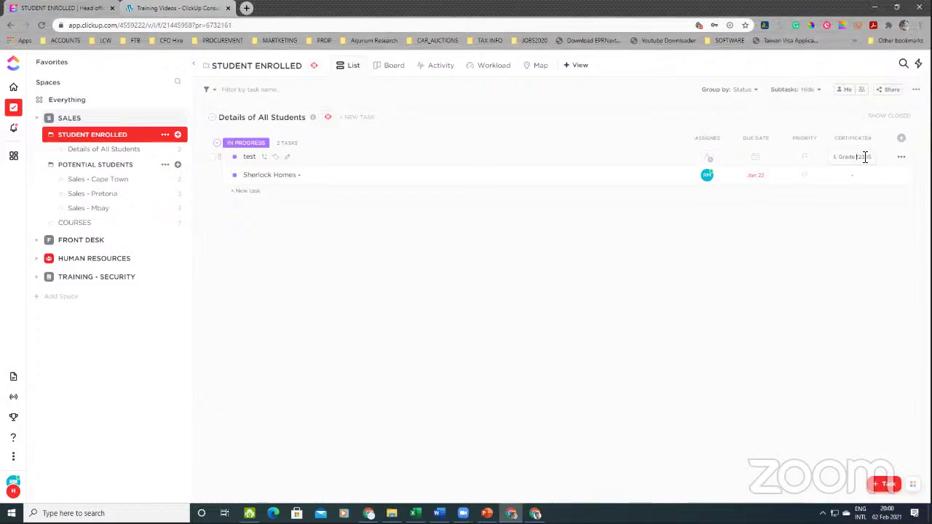
text(D=)
click(737, 326)
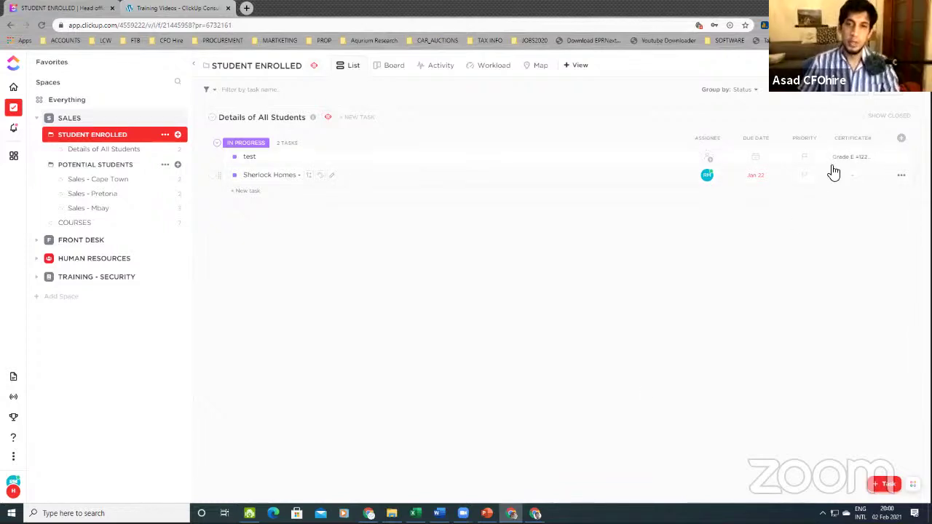
click(901, 141)
click(692, 288)
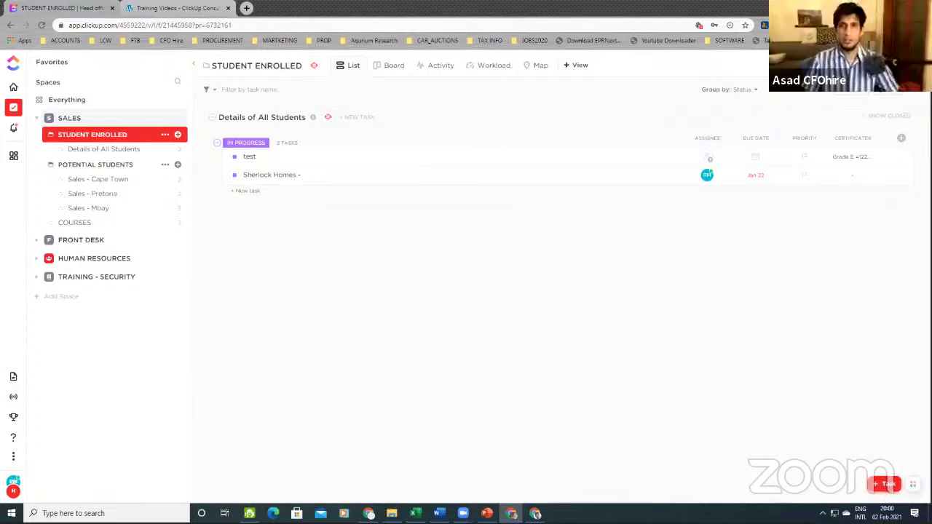
Enlarge the page to 150%, look over the new-task form and its location choices, and close it without creating a task
click(918, 25)
click(890, 119)
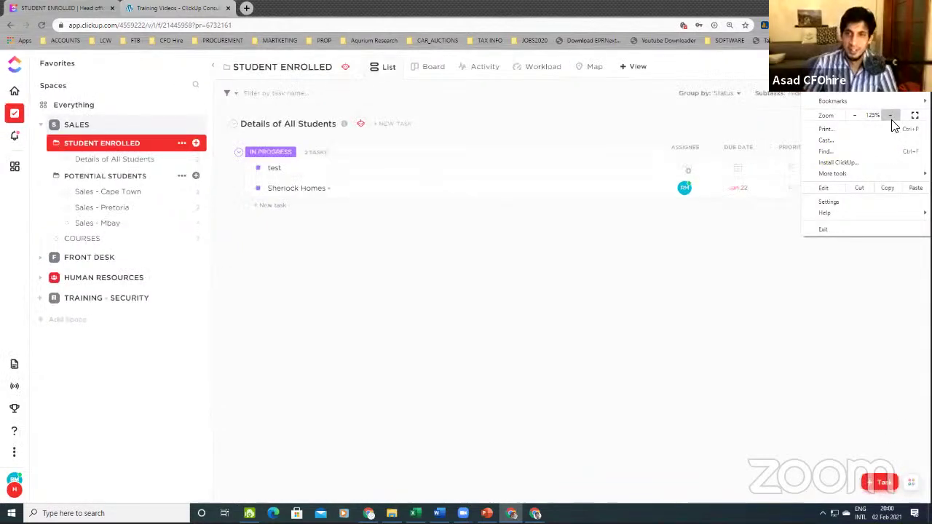
click(891, 120)
click(754, 342)
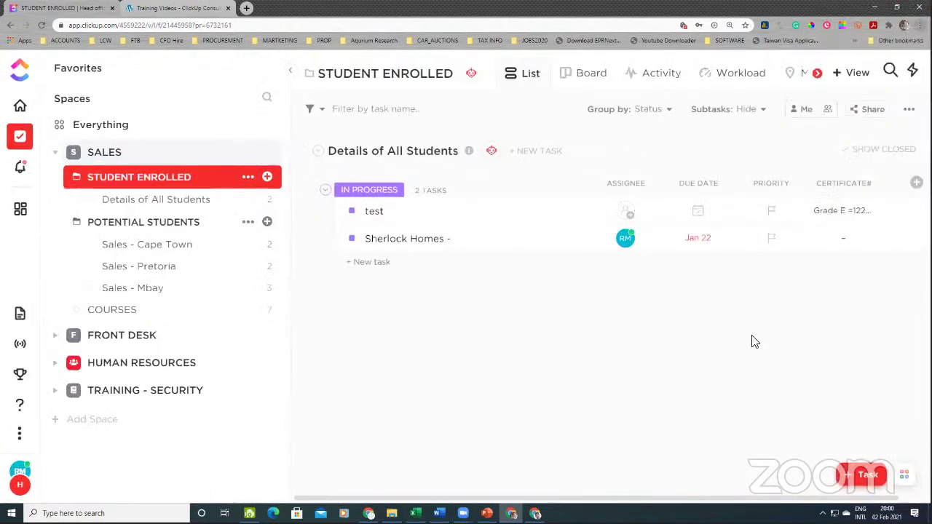
click(852, 479)
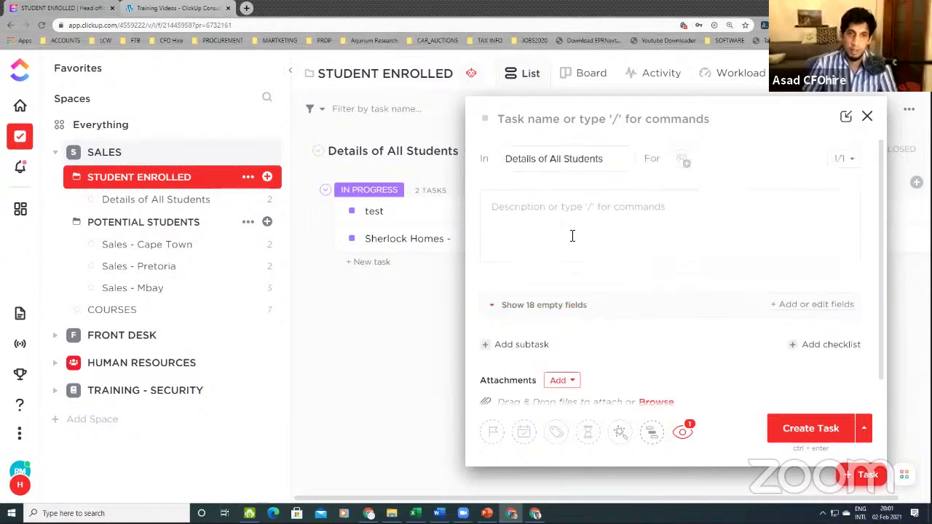
click(547, 162)
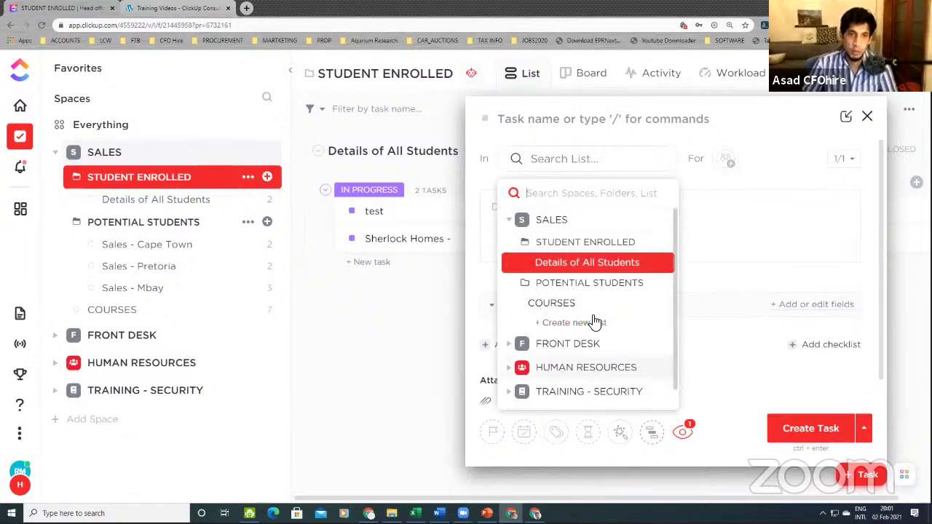
click(781, 235)
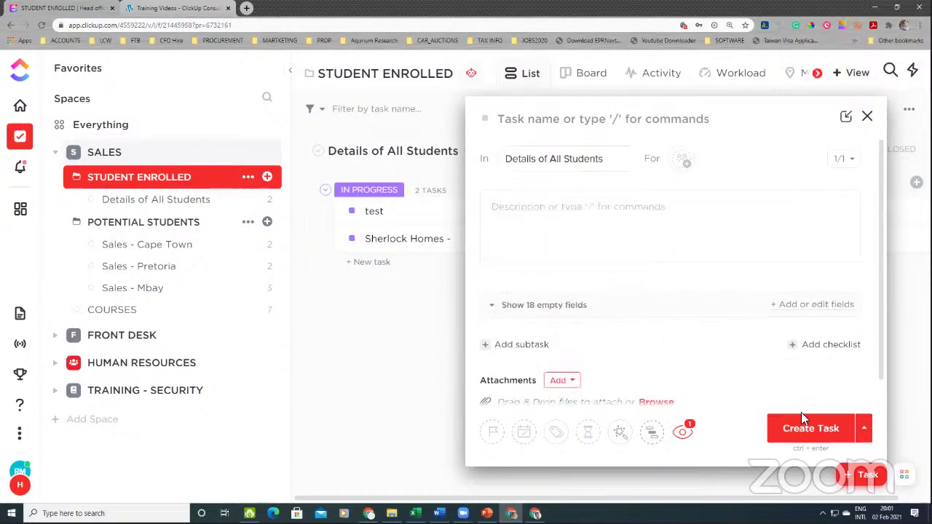
click(867, 117)
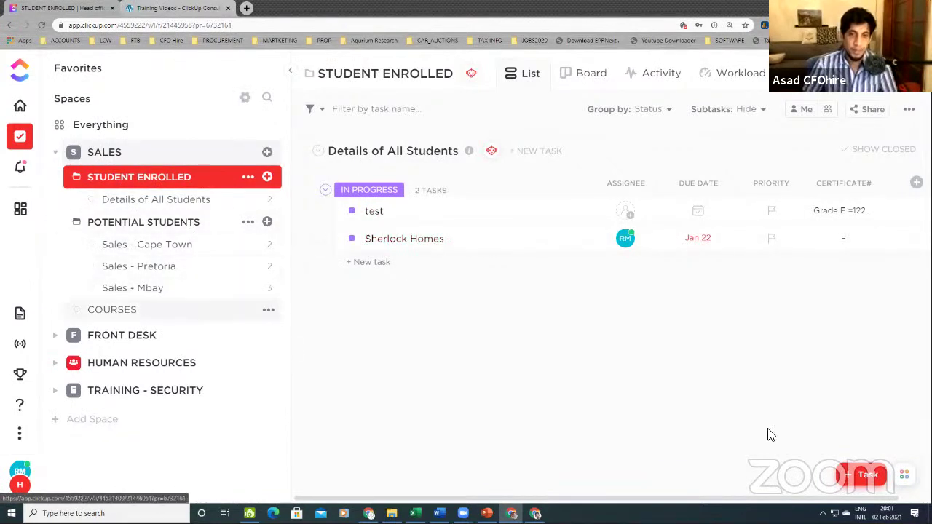
View the day's Calendar from the quick-action tools, and close it again
mouse_move(909, 481)
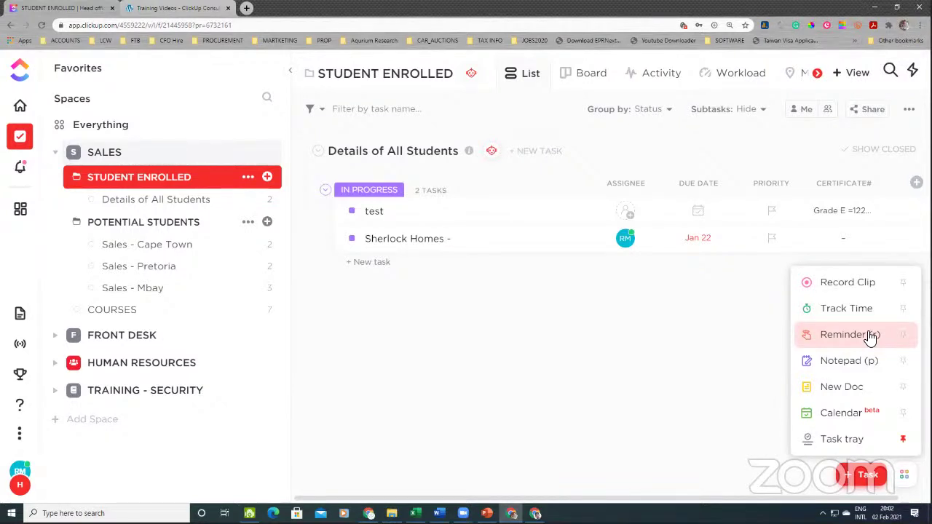
click(838, 420)
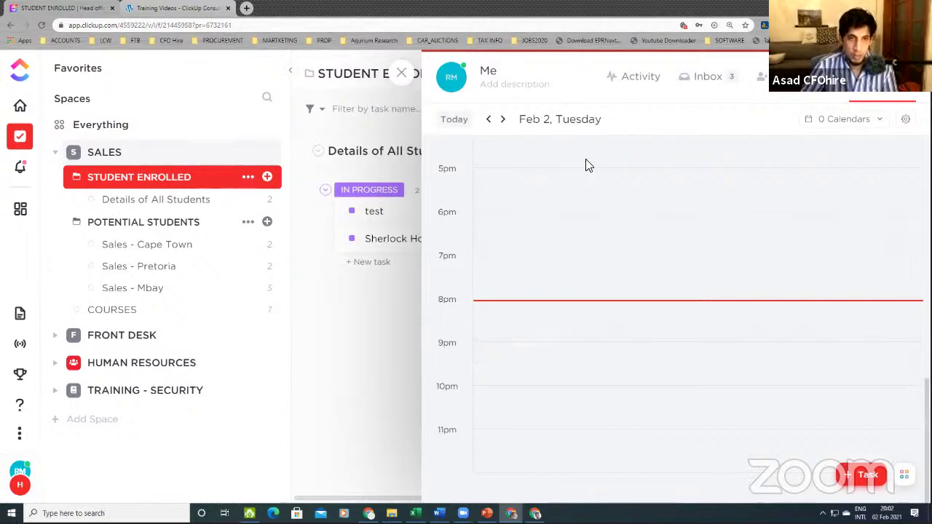
click(401, 76)
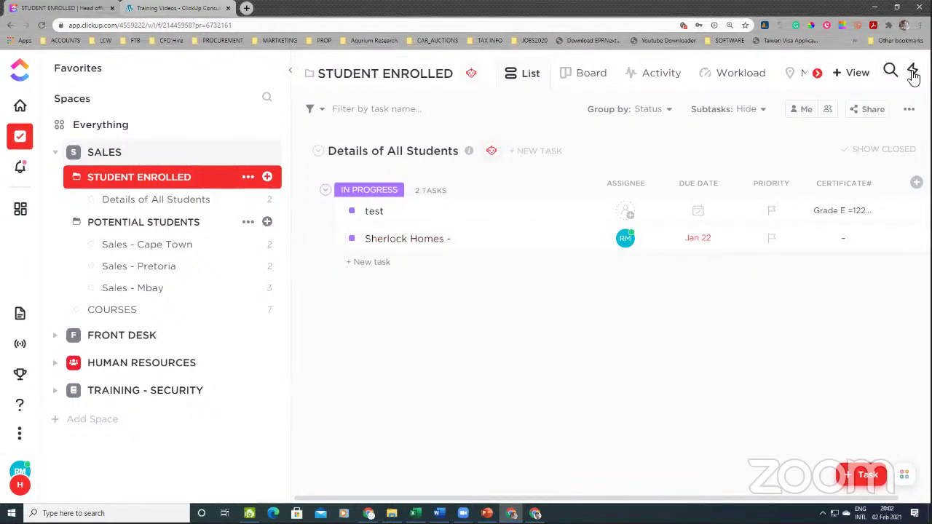
Reduce the page zoom from 150% by two levels and collapse the POTENTIAL STUDENTS folder
click(919, 25)
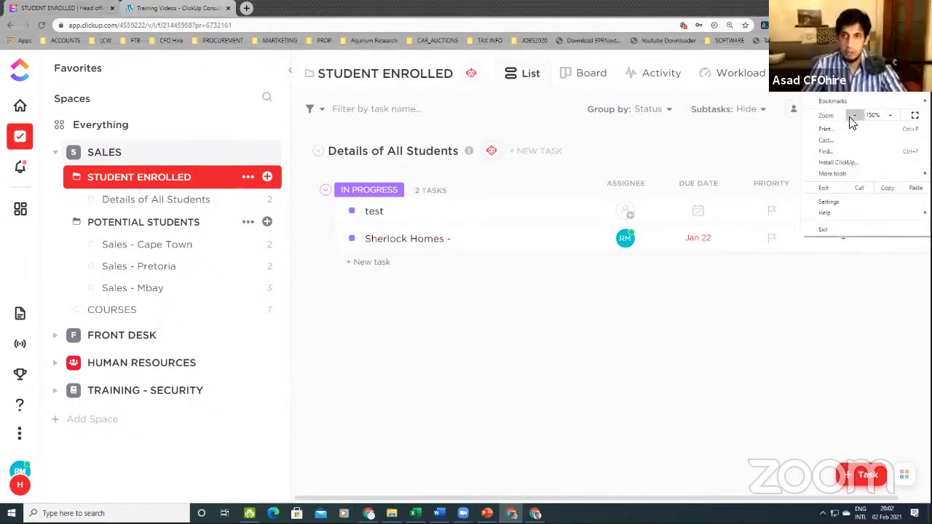
click(851, 115)
click(851, 115)
click(644, 318)
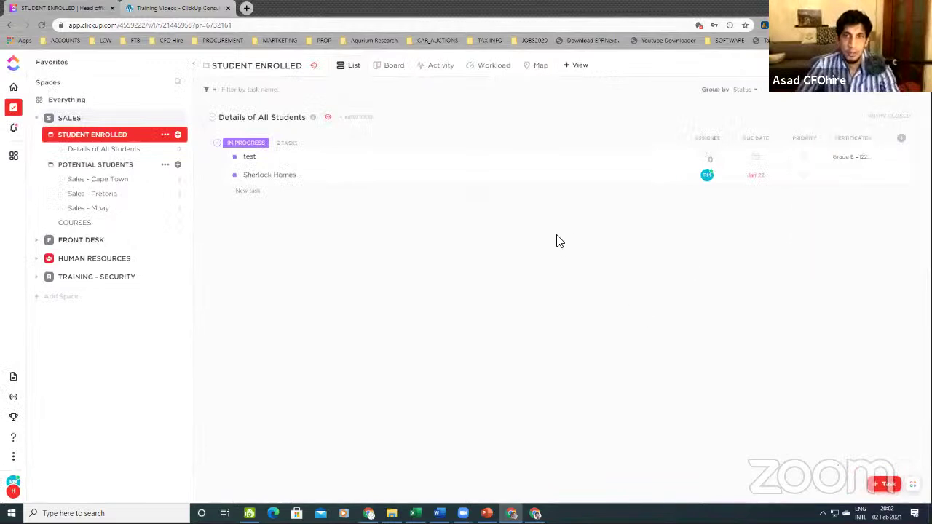
click(100, 168)
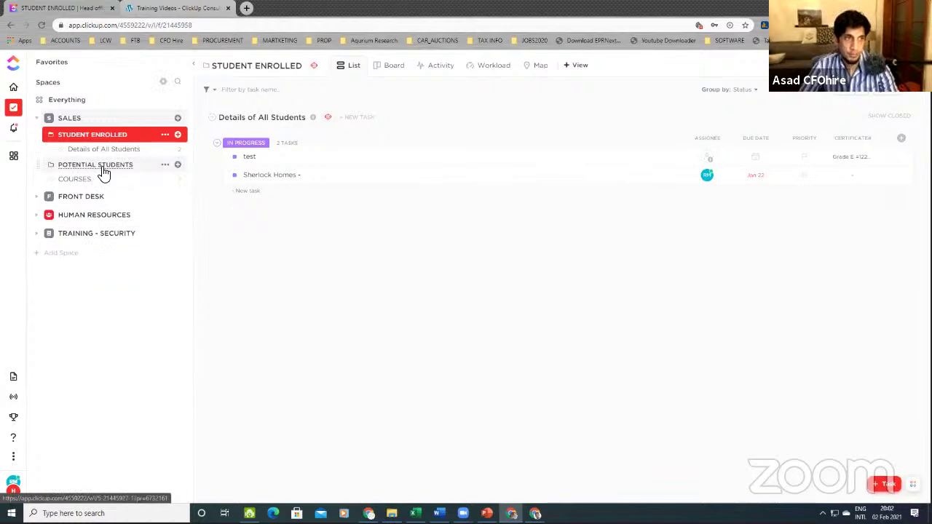
In the POTENTIAL STUDENTS folder, set the Dagger Man task's due date to 2/10/21, entering 10:00 as the time
click(145, 172)
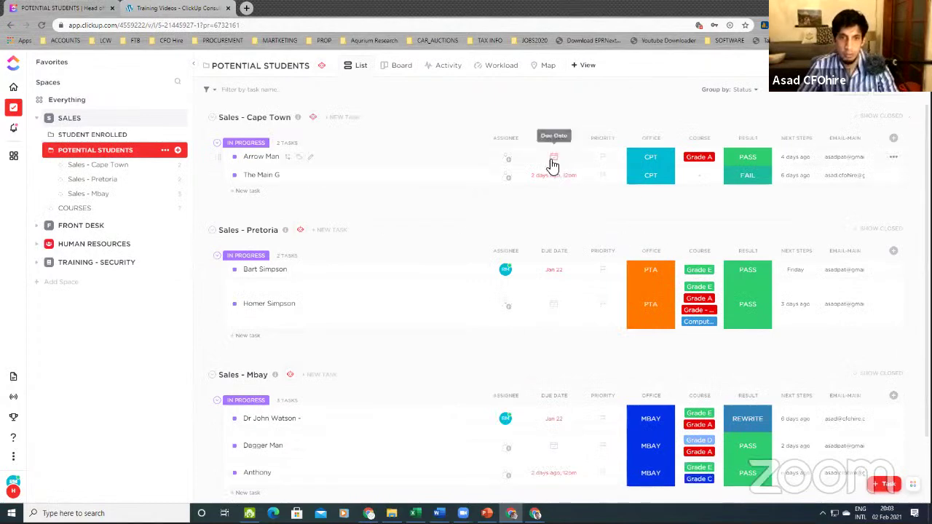
scroll(567, 299, down, 1)
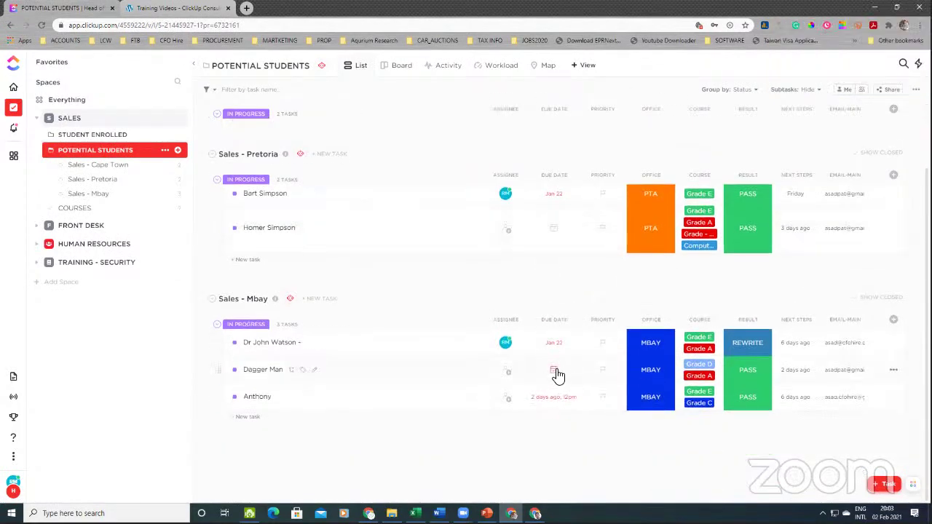
click(554, 372)
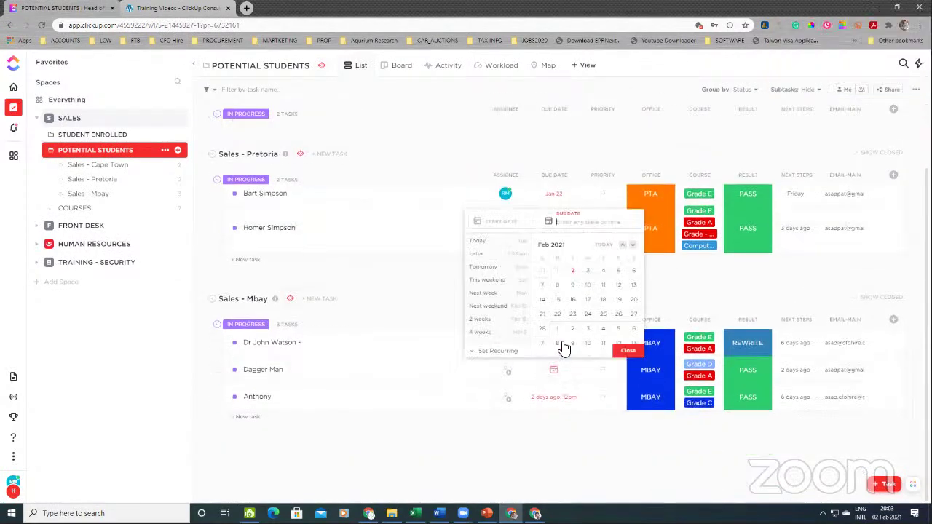
click(588, 284)
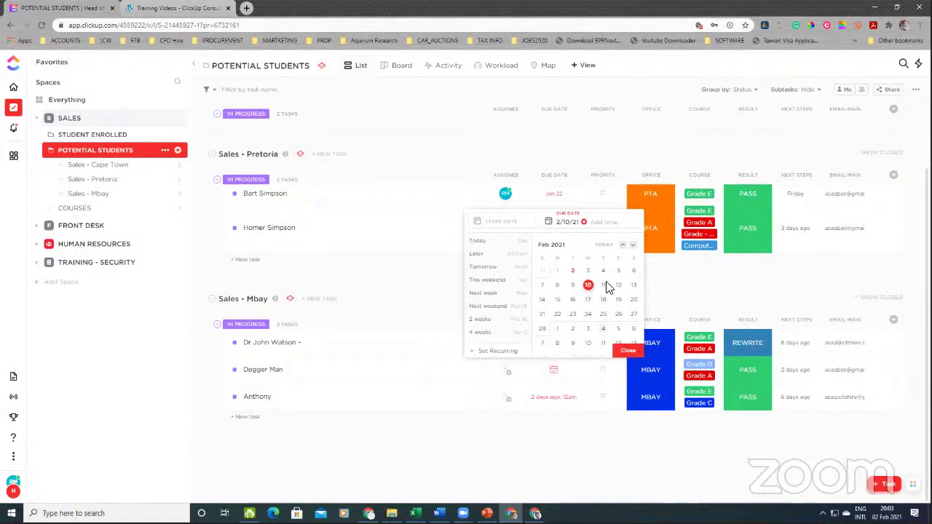
click(605, 221)
text(10:)
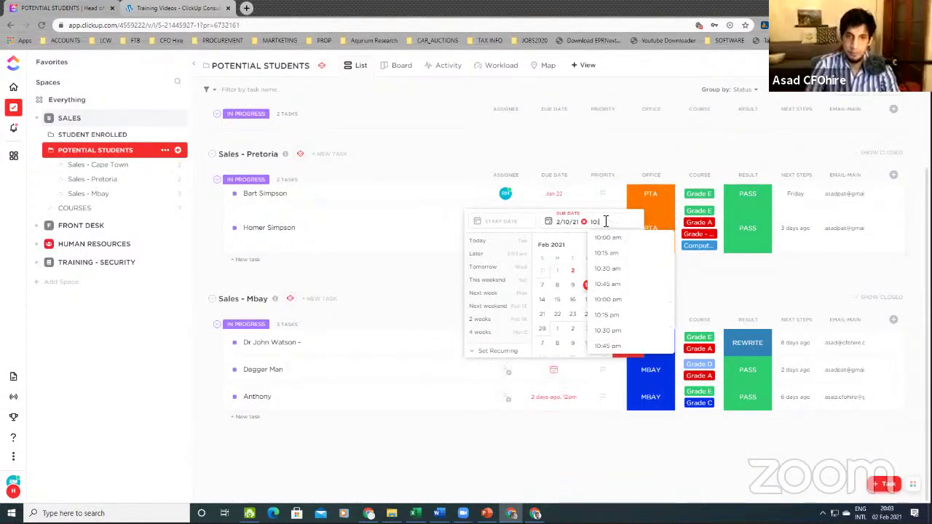
text(00)
click(482, 469)
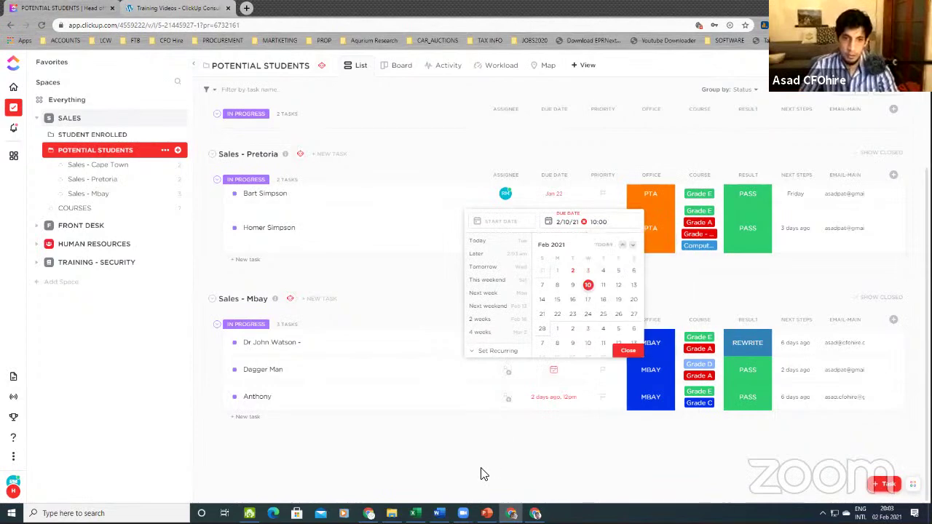
click(554, 434)
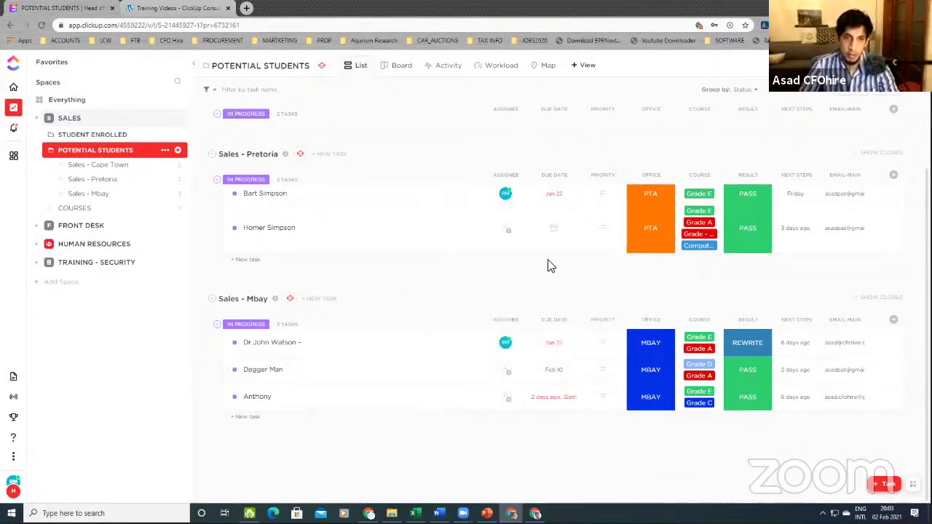
Set the Homer Simpson task's due date to 2/17/21 at 11:00 am
click(553, 228)
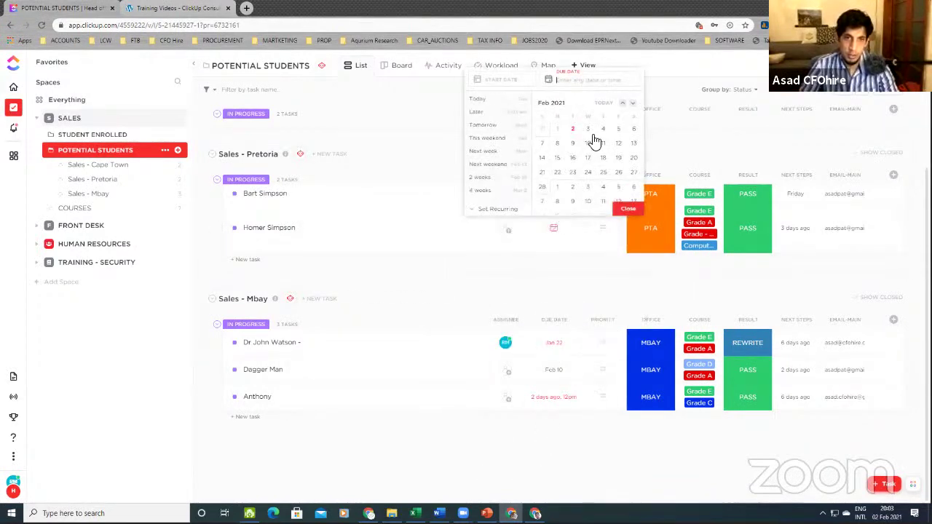
click(589, 158)
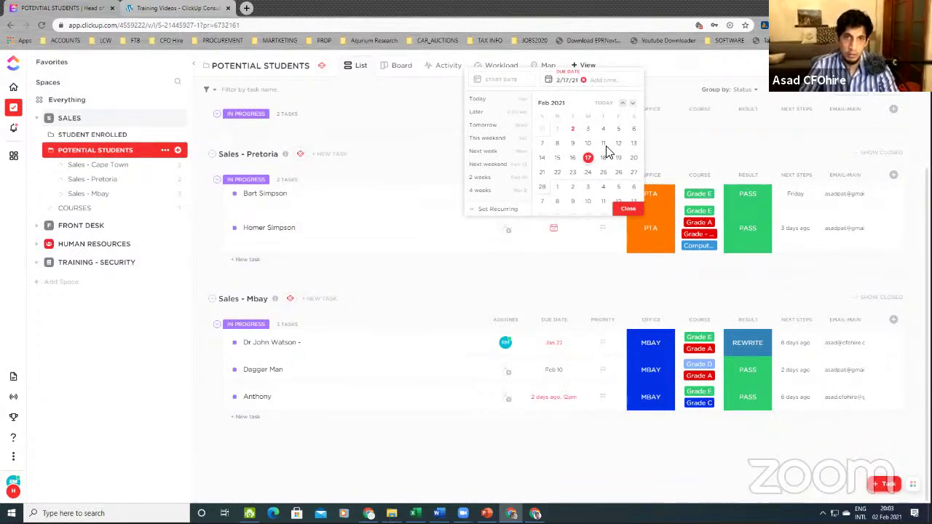
click(603, 82)
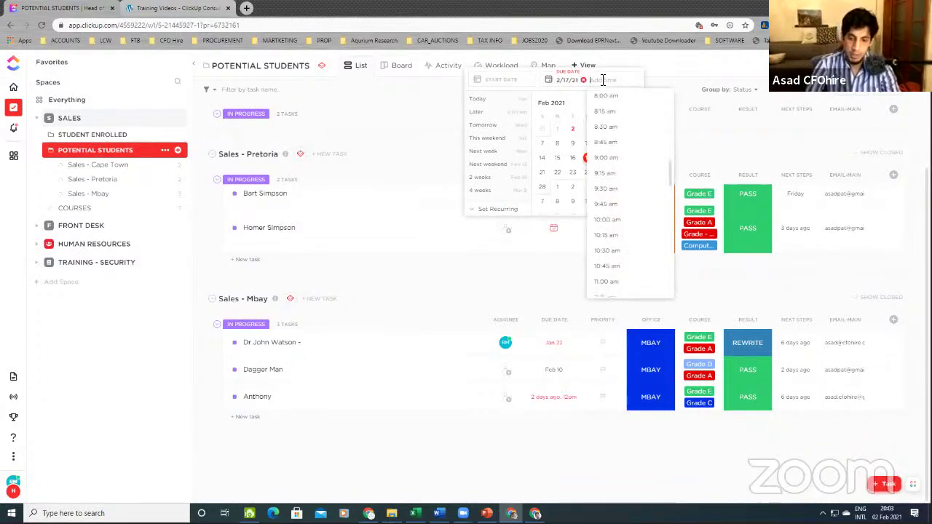
text(1)
text(1)
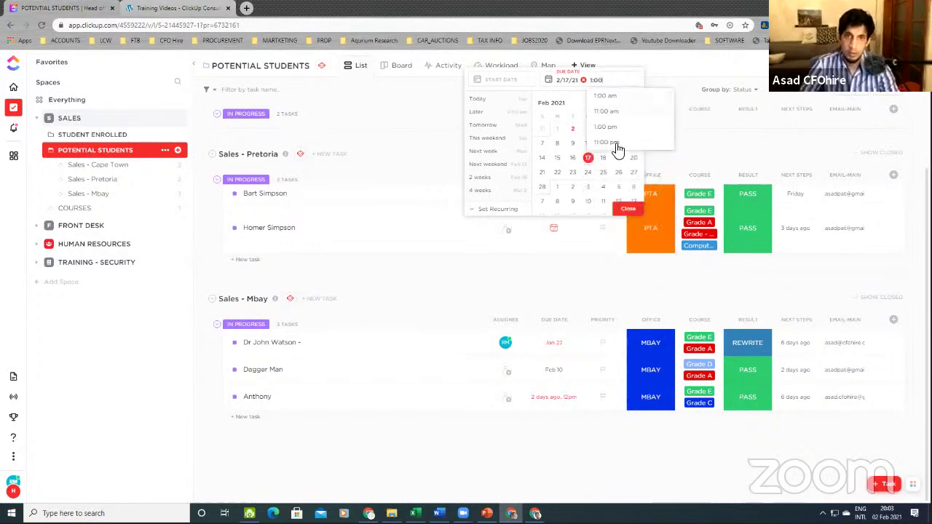
click(608, 111)
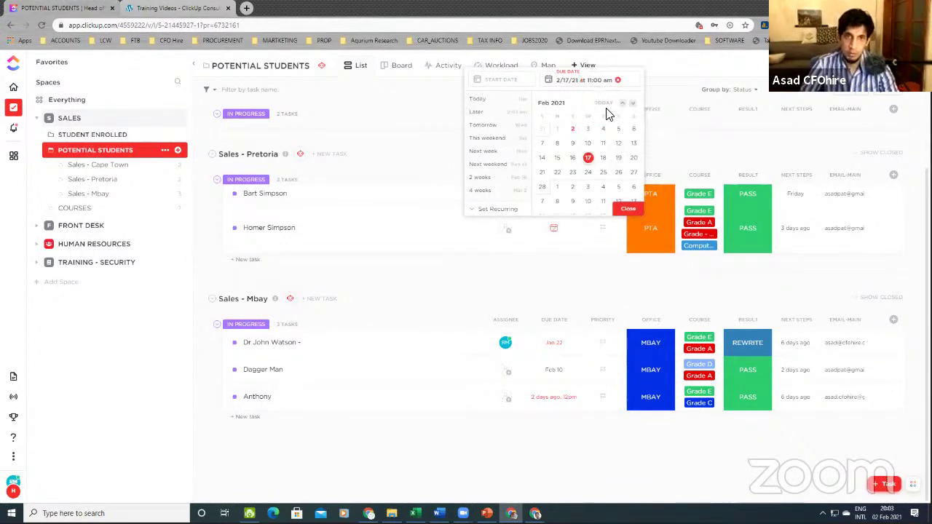
click(554, 262)
Assign yourself to both Sales - Cape Town tasks and to the Homer Simpson task in Sales - Pretoria
scroll(566, 221, up, 2)
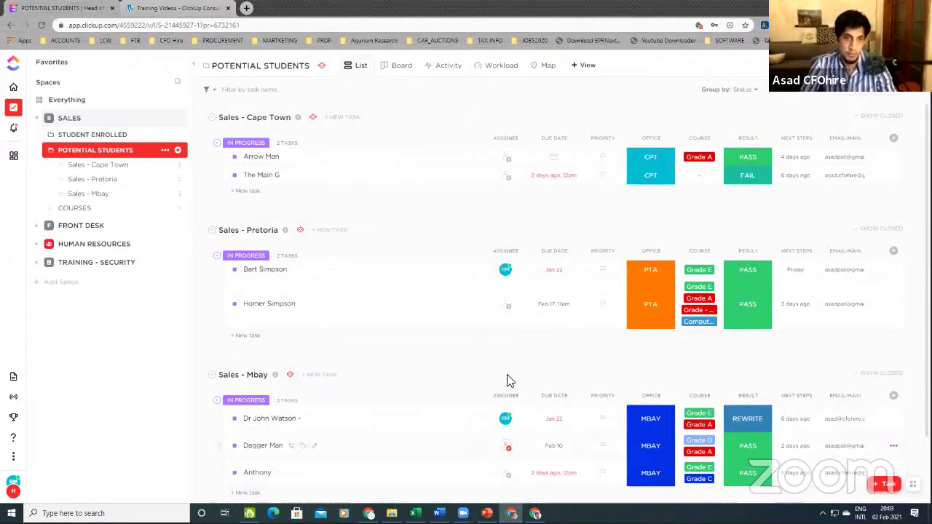
click(508, 158)
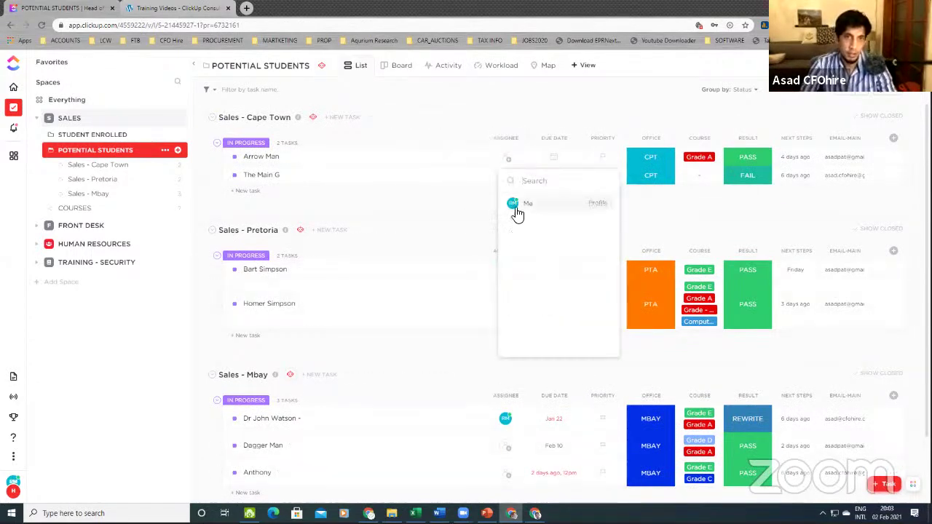
click(514, 215)
click(508, 177)
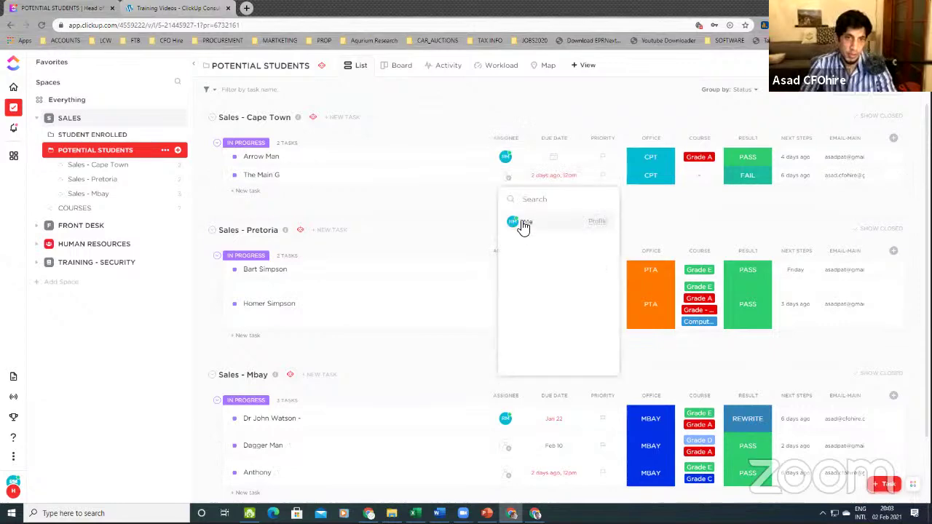
click(521, 223)
click(508, 304)
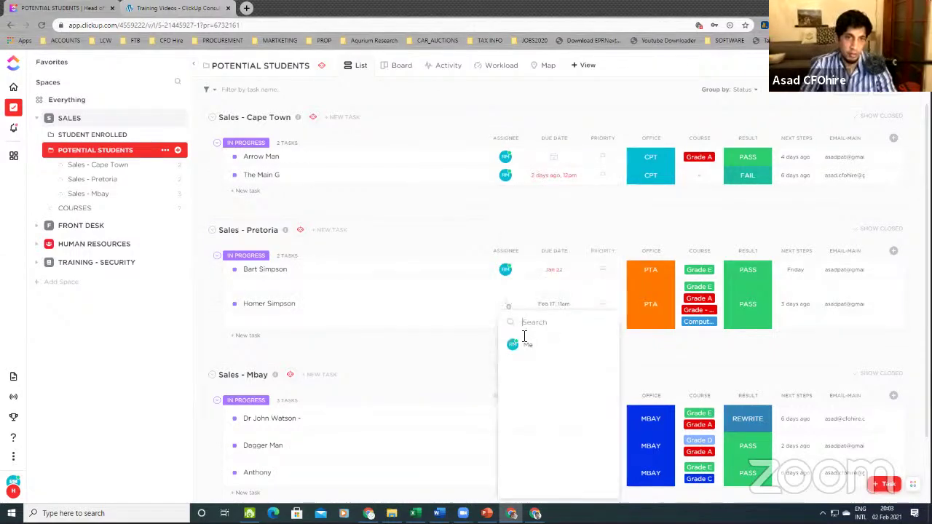
click(518, 344)
Assign yourself to the two unassigned tasks in Sales - Mbay, Dagger Man and the one below it
scroll(513, 356, down, 1)
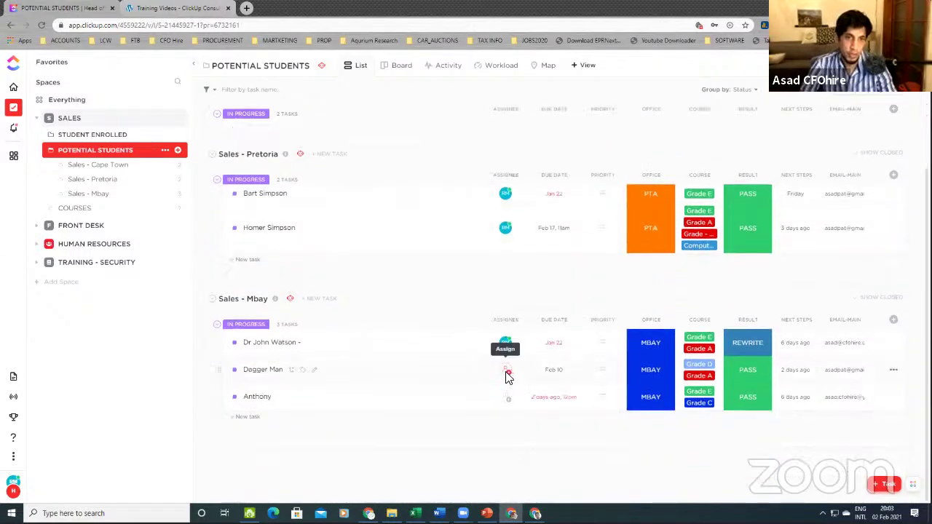
click(508, 373)
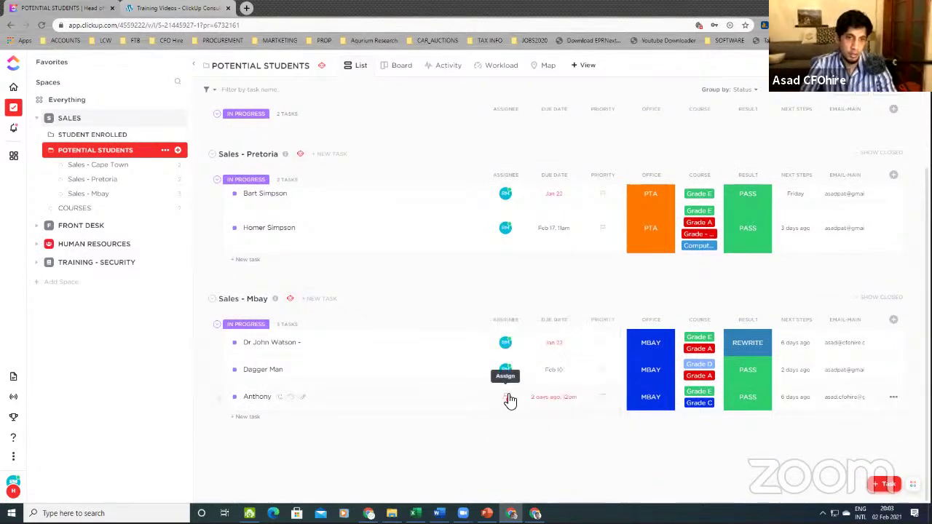
click(507, 396)
click(525, 346)
click(460, 442)
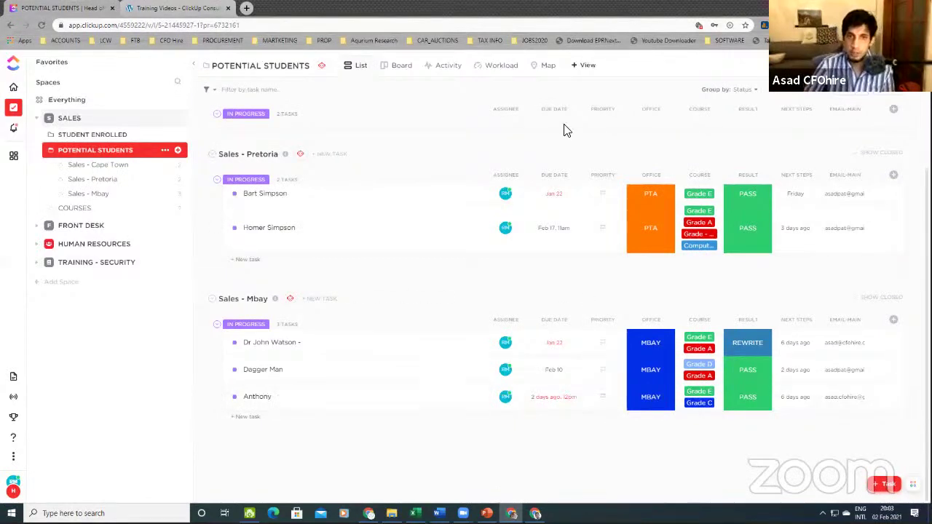
Set the Arrow Man task's due date to Sunday, February 7, 2021
scroll(567, 223, up, 2)
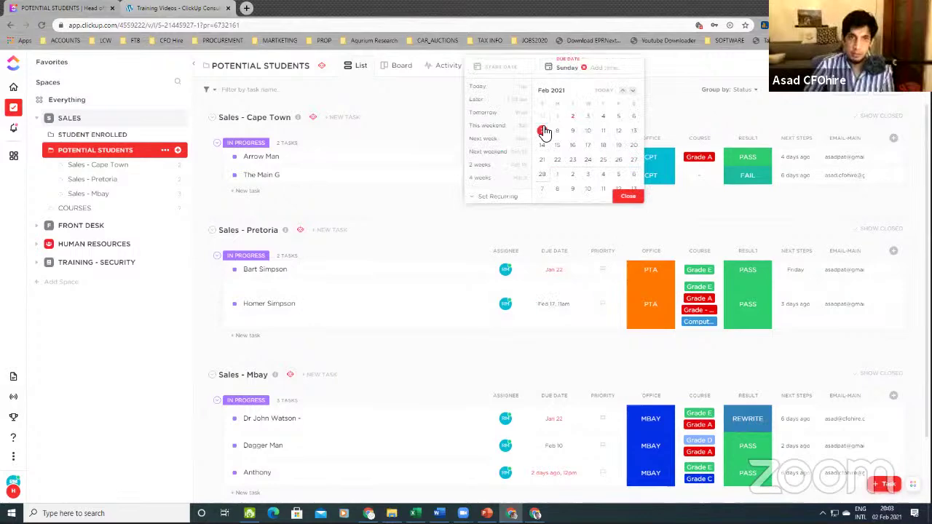
click(626, 196)
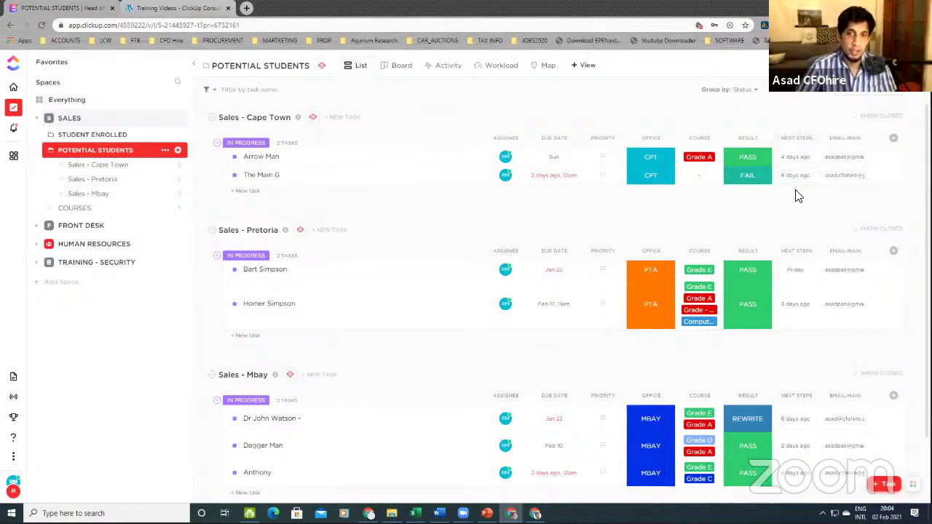
In Sales - Mbay, set the Next Steps date to February 4 for Dagger Man and February 3 for the task below it
scroll(796, 195, down, 1)
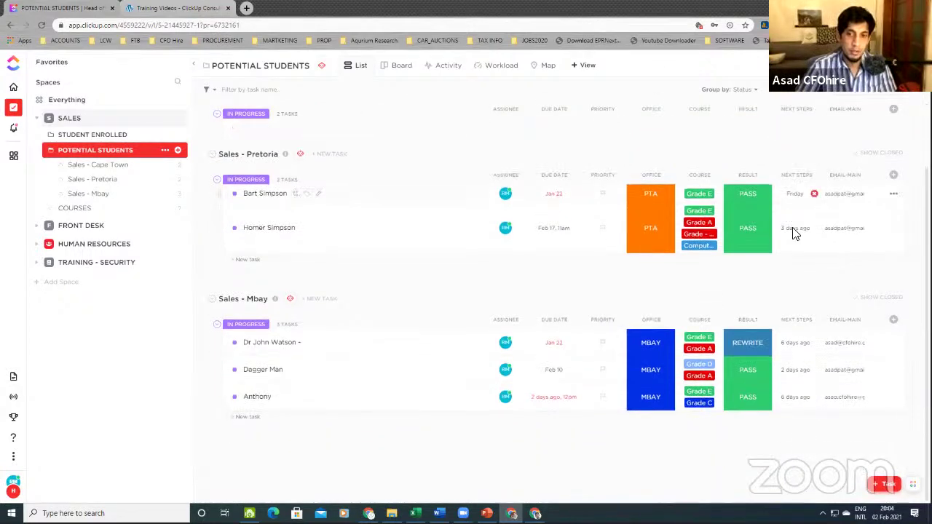
click(795, 370)
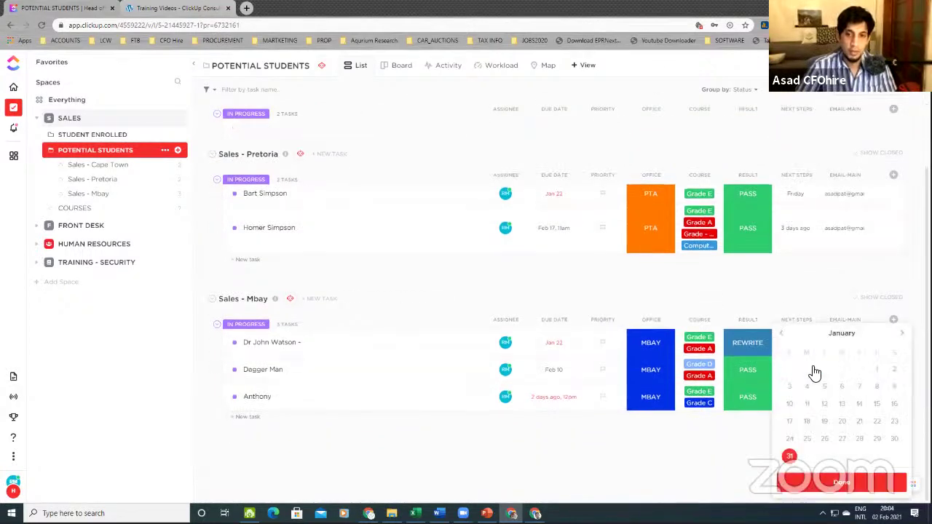
click(900, 335)
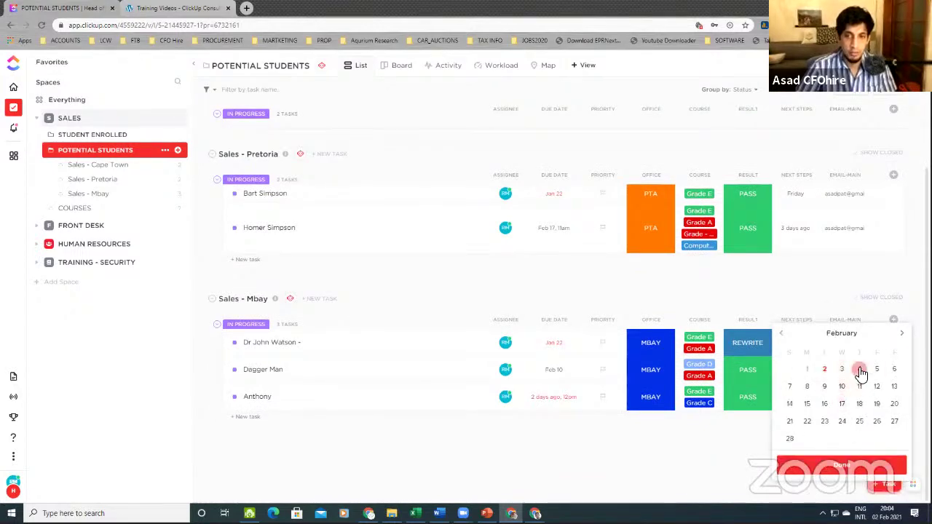
click(860, 370)
click(804, 398)
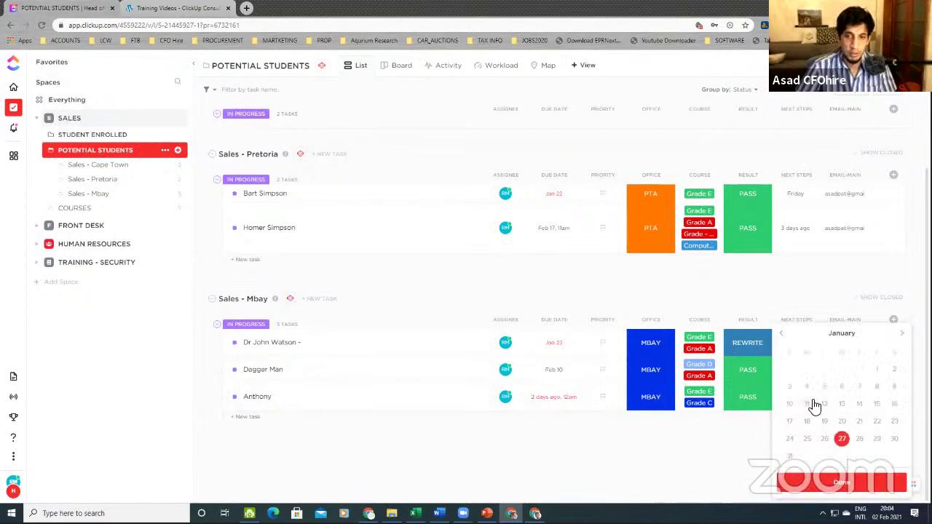
click(903, 334)
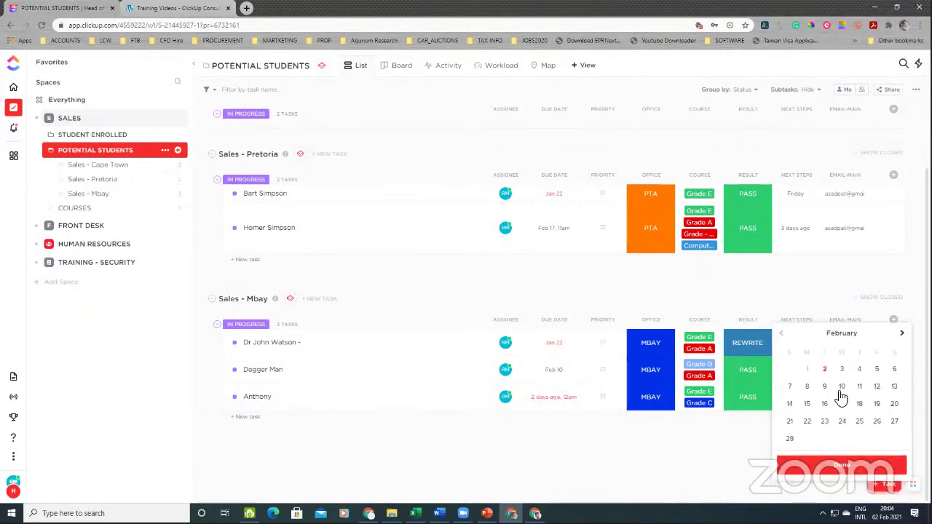
click(842, 370)
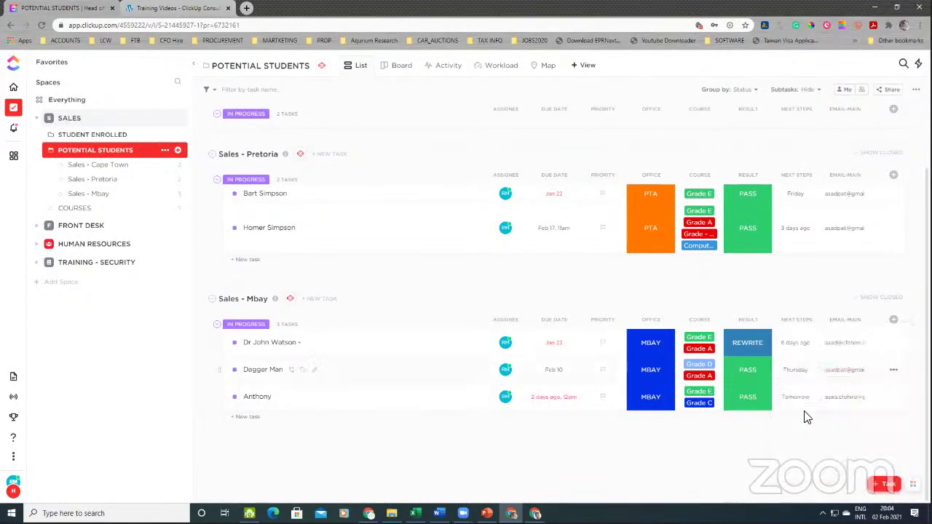
Set the Homer Simpson task's Next Steps date to February 4
scroll(597, 285, up, 2)
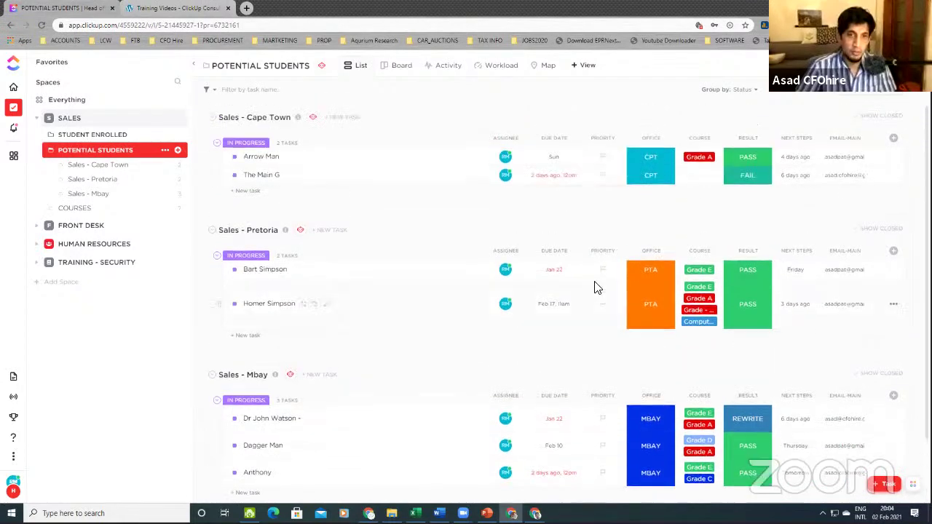
click(807, 304)
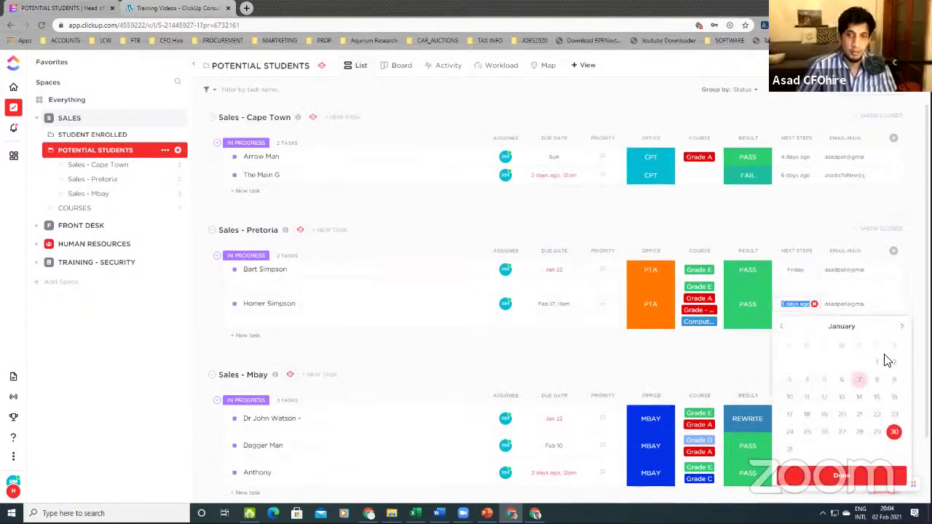
click(901, 326)
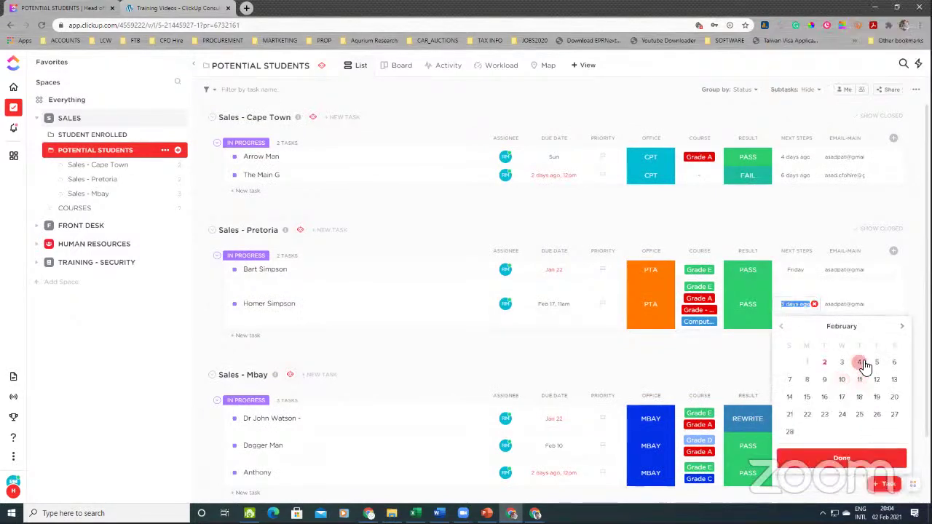
click(859, 362)
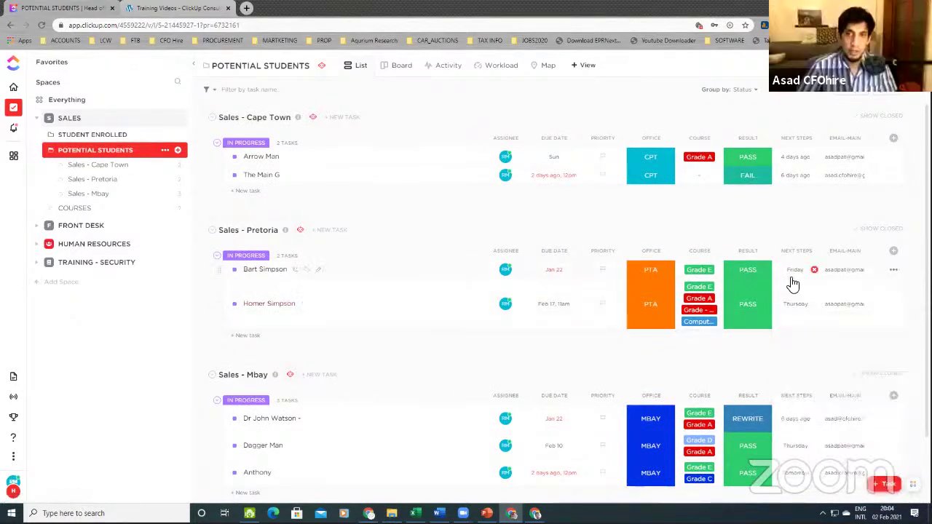
Set the Course of The Main G in Sales - Cape Town to Grade D
click(699, 182)
click(701, 240)
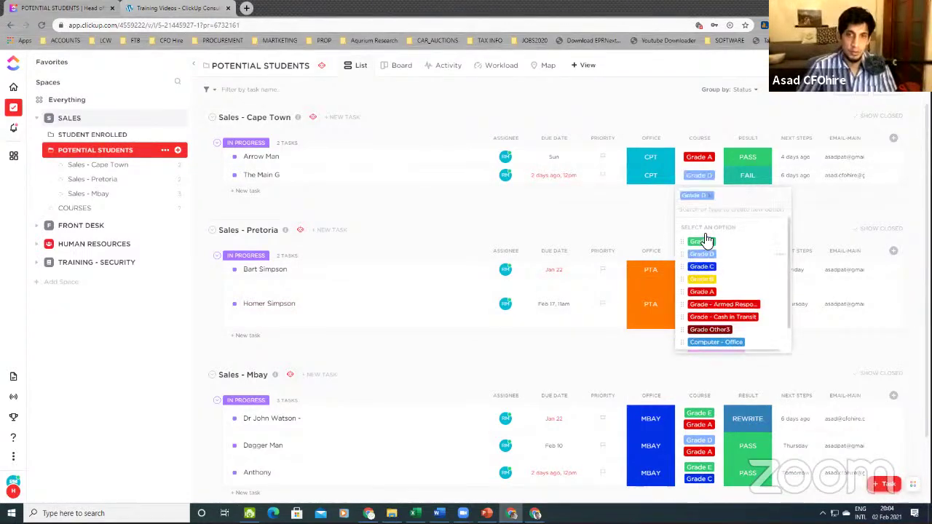
click(474, 298)
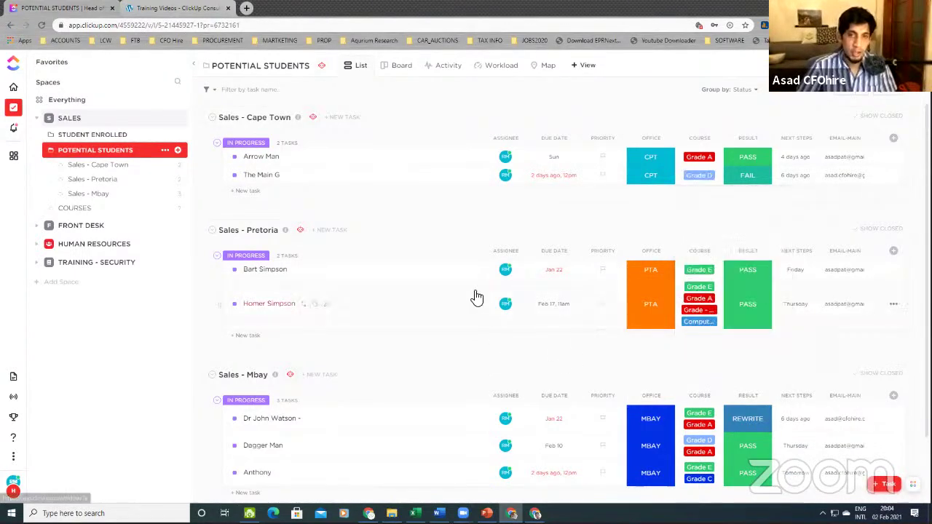
scroll(772, 270, down, 1)
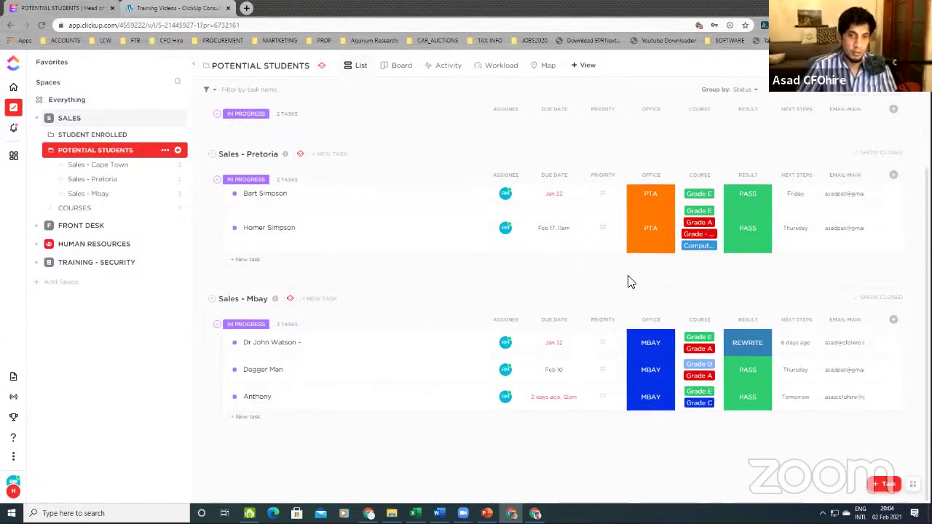
scroll(630, 283, up, 1)
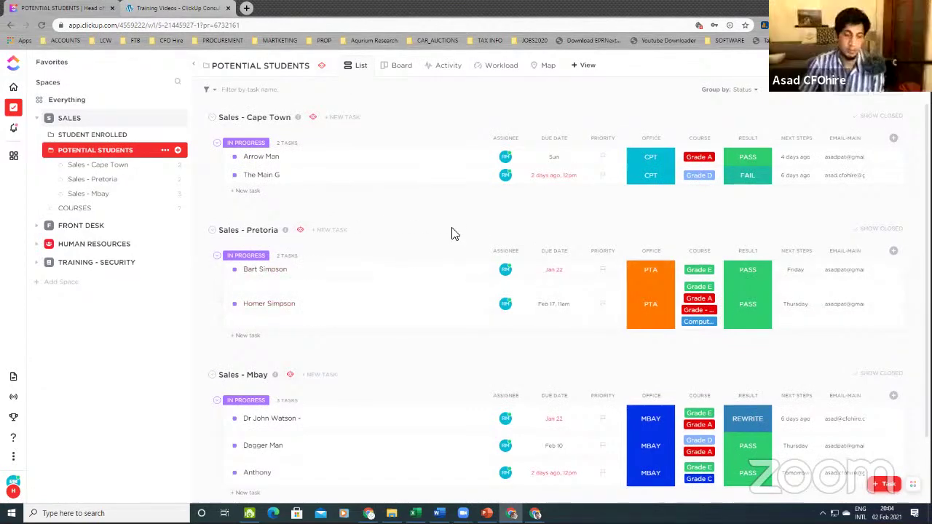
Review the Result values of the tasks in the Cape Town, Pretoria and Mbay sales lists
scroll(658, 214, down, 1)
scroll(627, 256, up, 1)
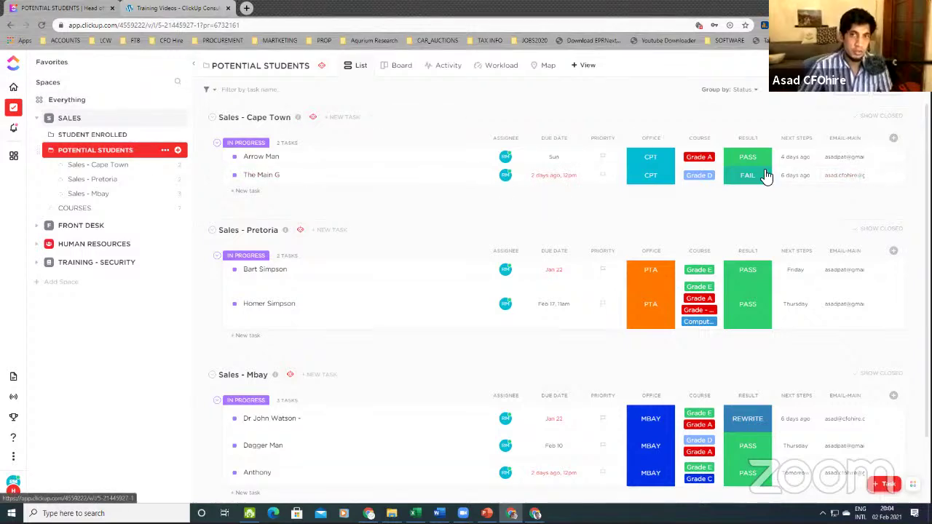
scroll(754, 249, down, 1)
scroll(768, 240, up, 1)
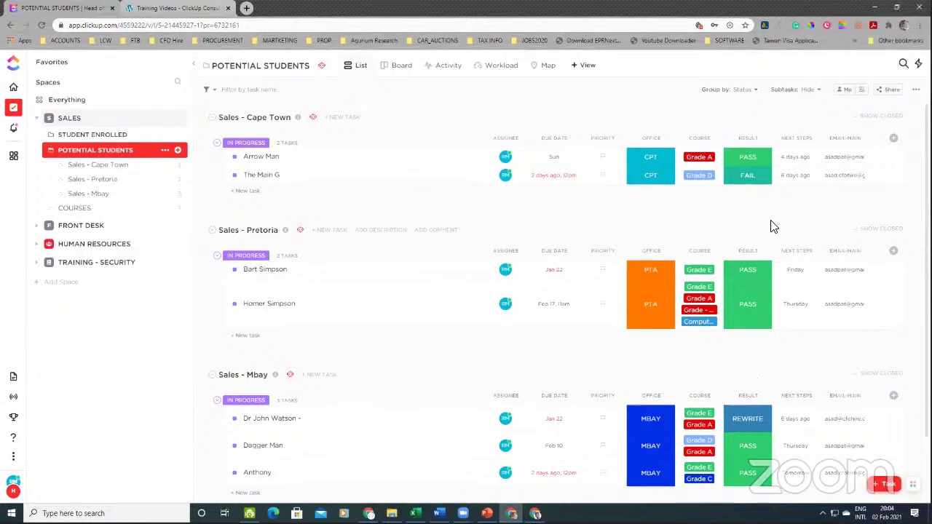
scroll(742, 239, down, 1)
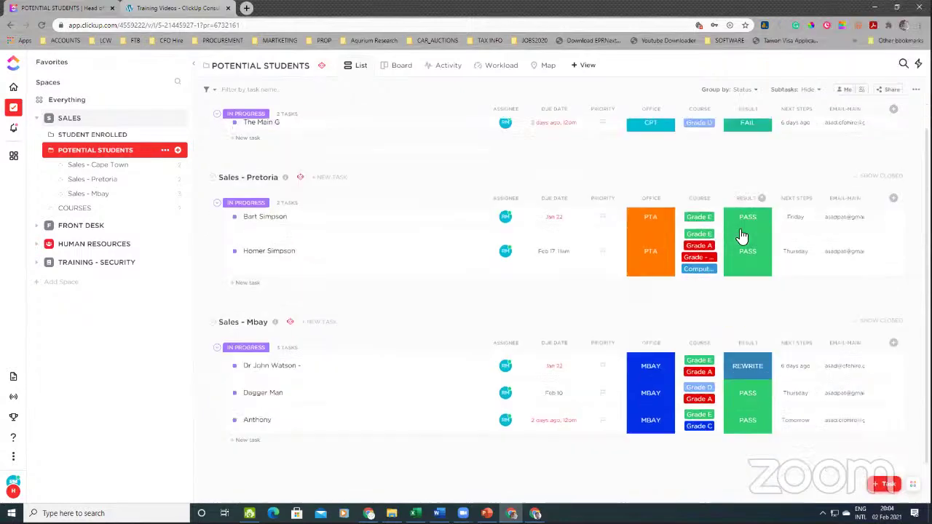
scroll(740, 236, up, 1)
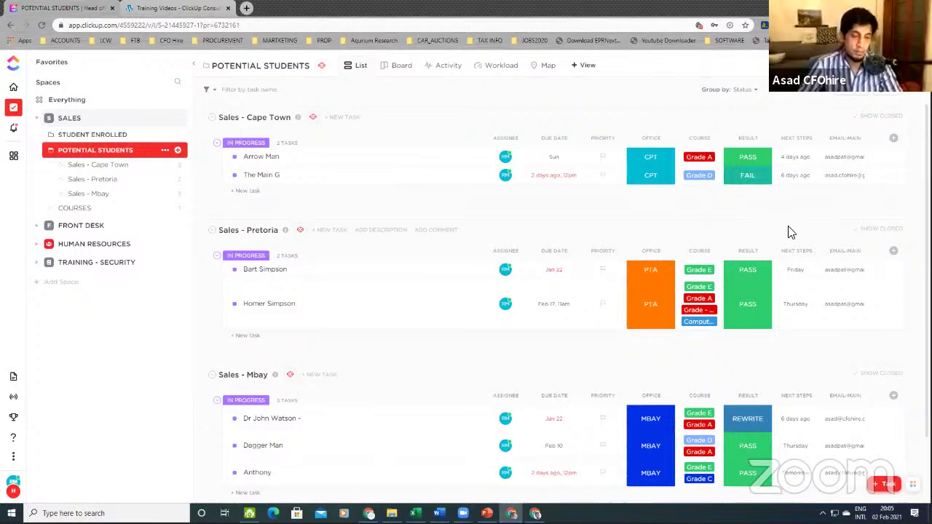
scroll(731, 207, down, 1)
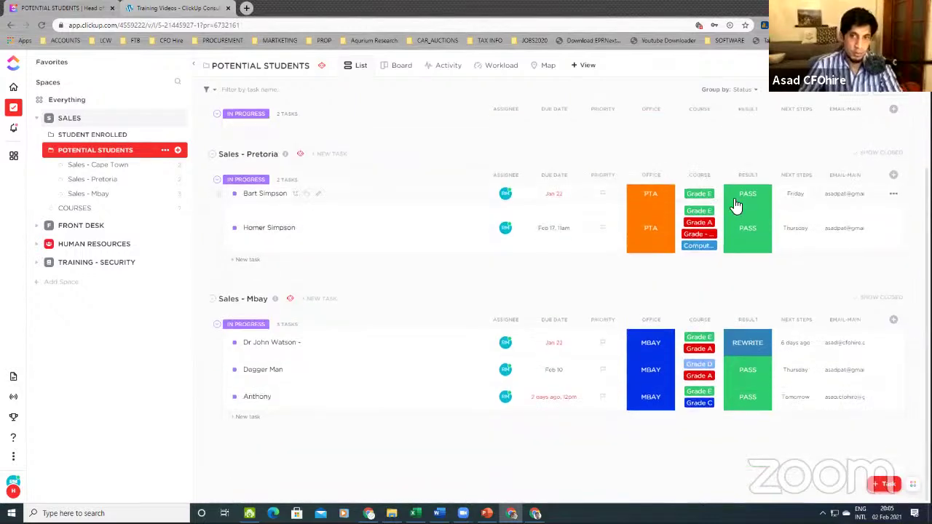
scroll(772, 219, up, 1)
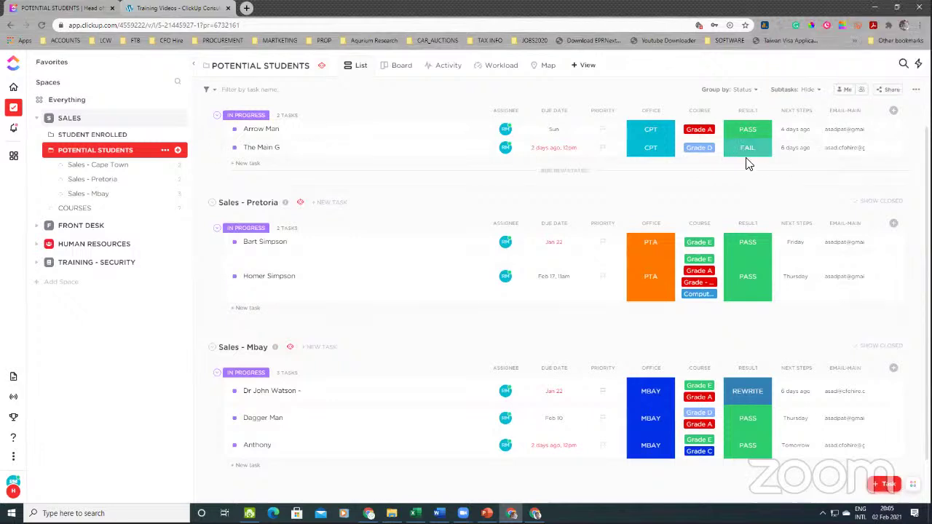
scroll(744, 213, down, 1)
scroll(777, 281, up, 2)
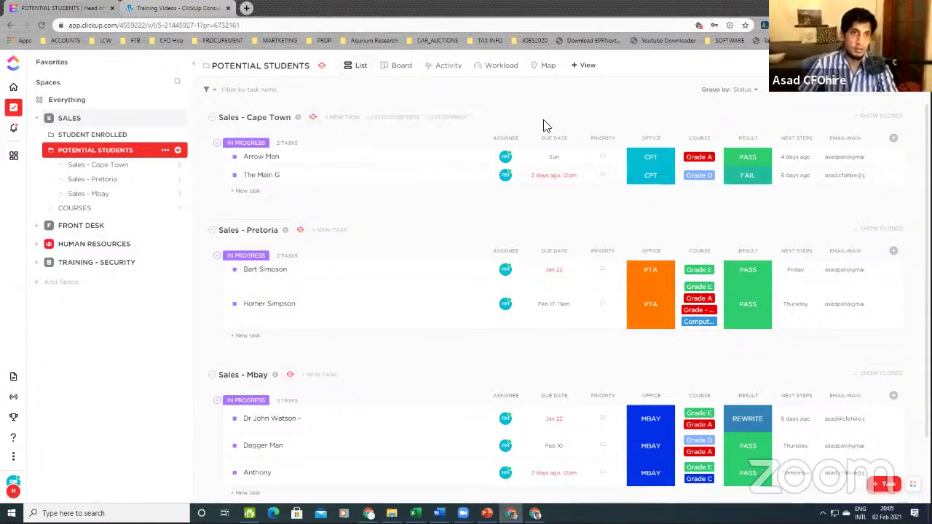
Add a new List view to the POTENTIAL STUDENTS folder
click(366, 66)
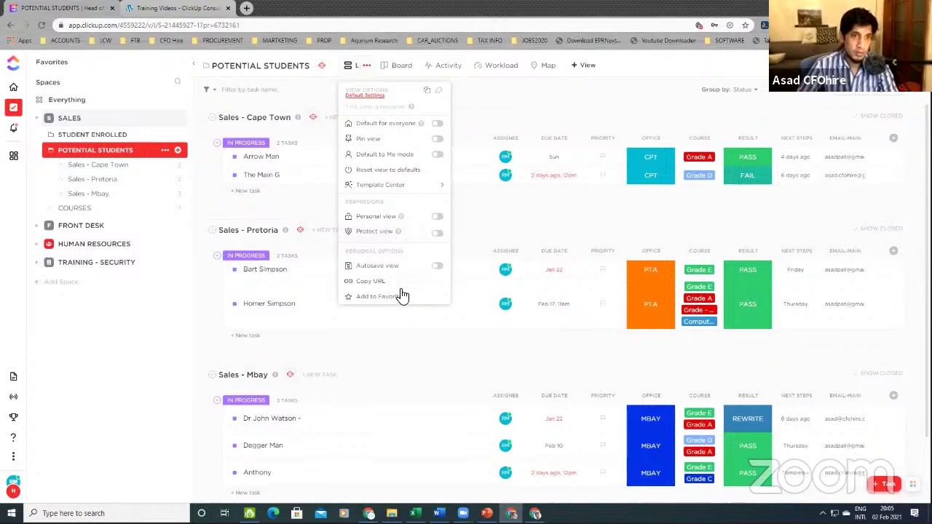
click(507, 95)
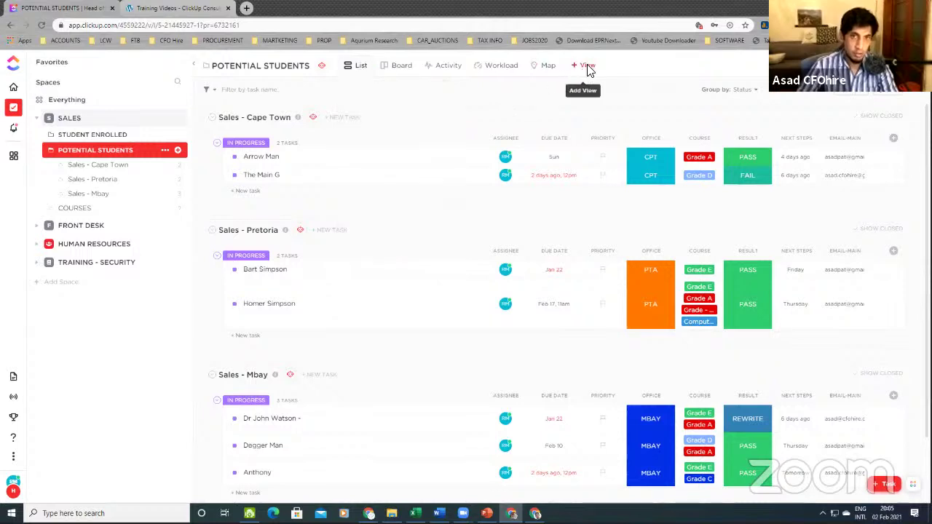
click(586, 67)
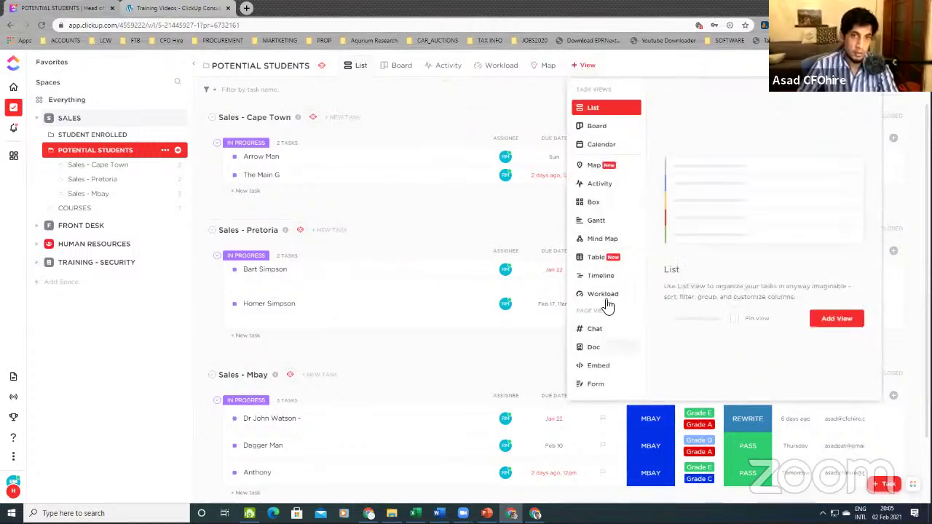
click(841, 320)
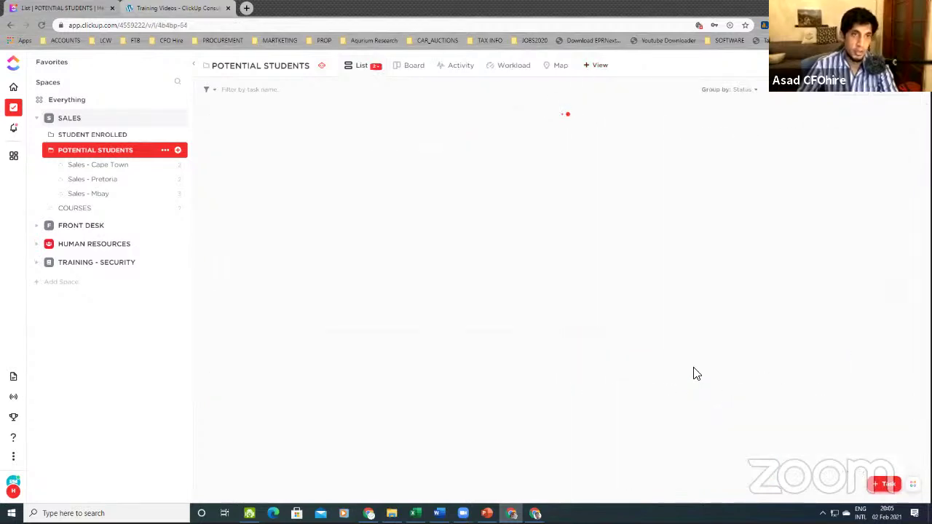
Try to rename the newly added List view as Failed Students
click(375, 67)
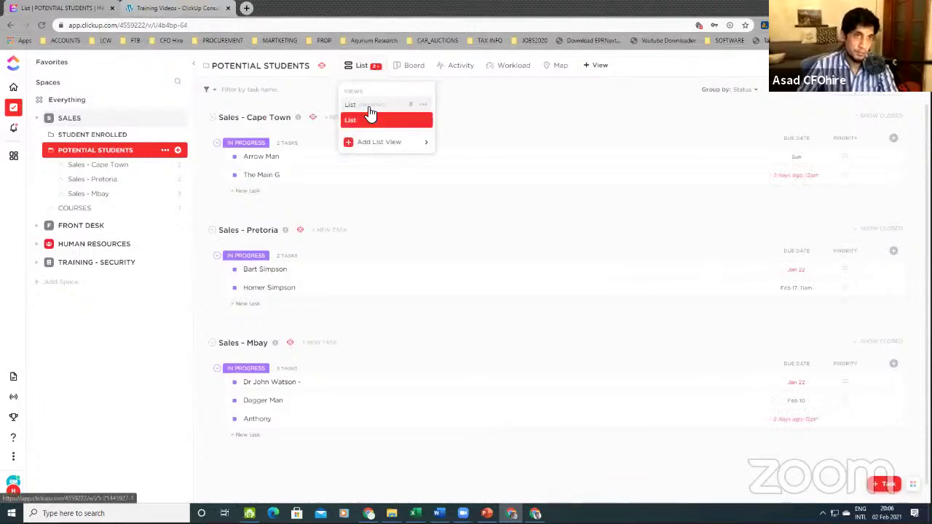
click(423, 120)
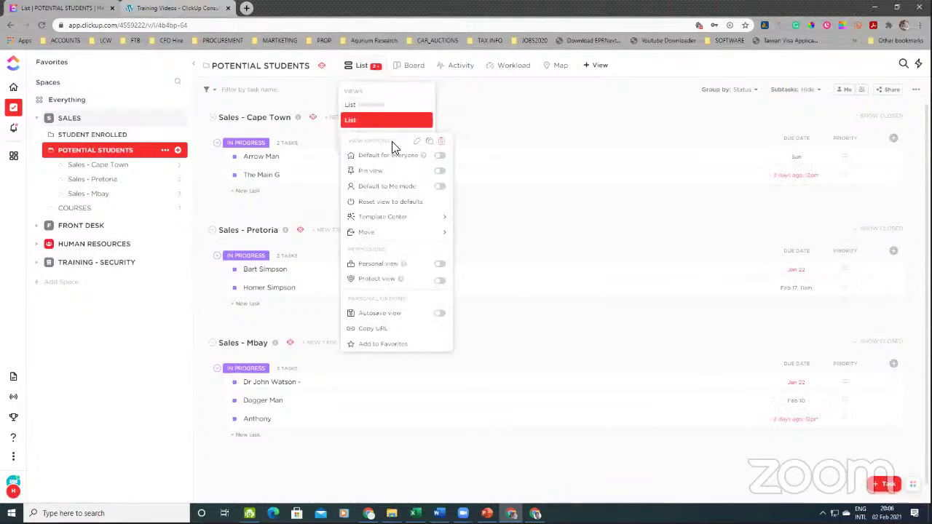
click(417, 144)
key(BackSpace)
key(BackSpace)
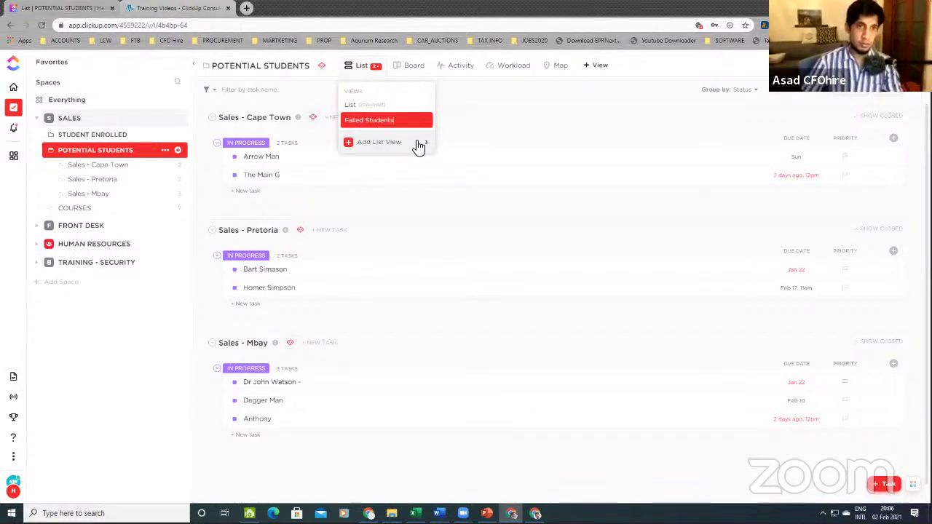
key(Return)
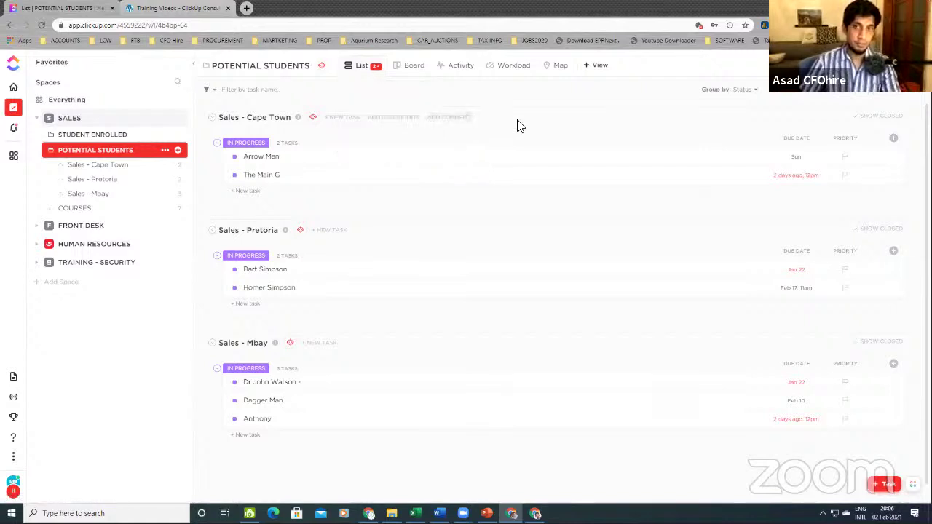
Return to the required List view of POTENTIAL STUDENTS and duplicate it with its custom columns
click(376, 67)
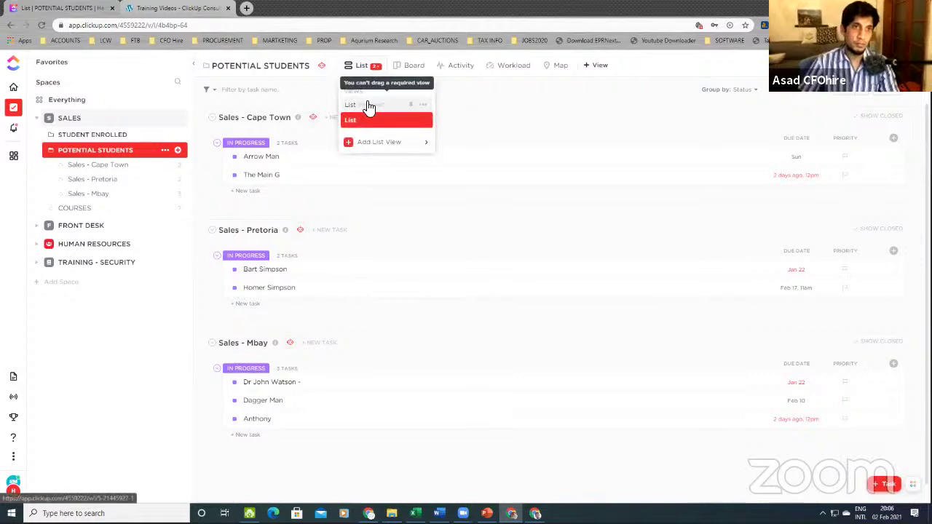
click(370, 106)
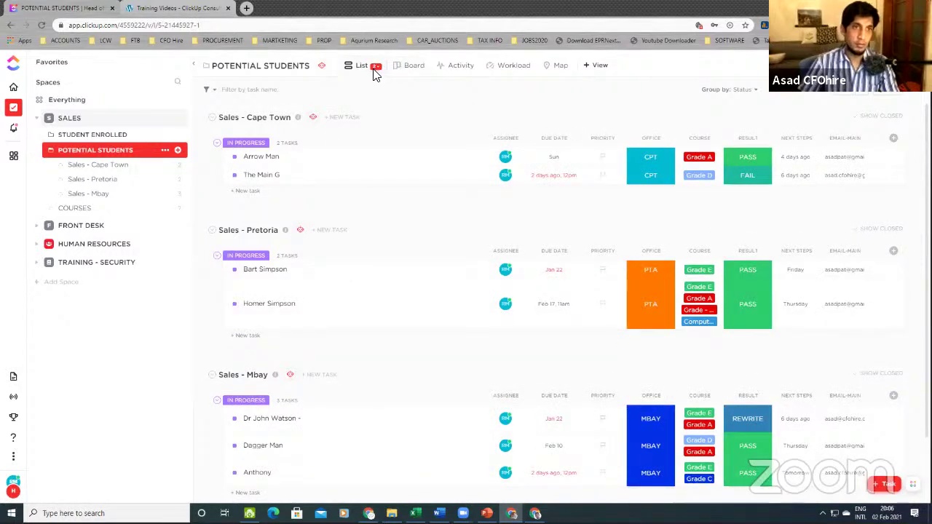
click(376, 70)
click(422, 105)
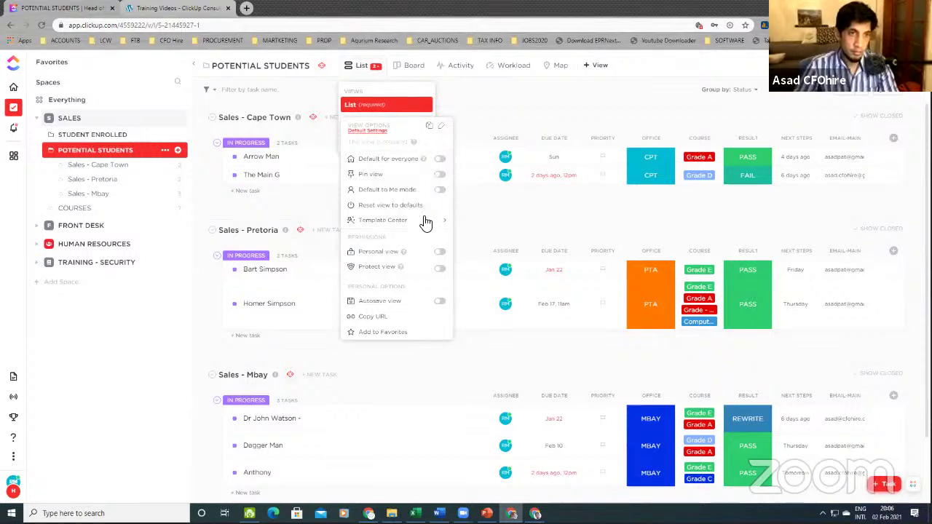
click(430, 128)
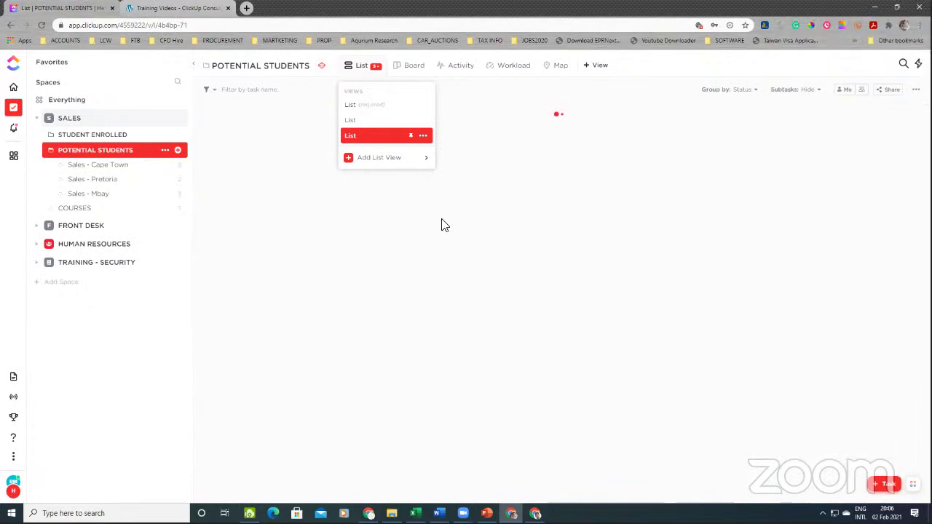
Delete the extra List view that shows only due date and priority columns
click(411, 120)
click(375, 68)
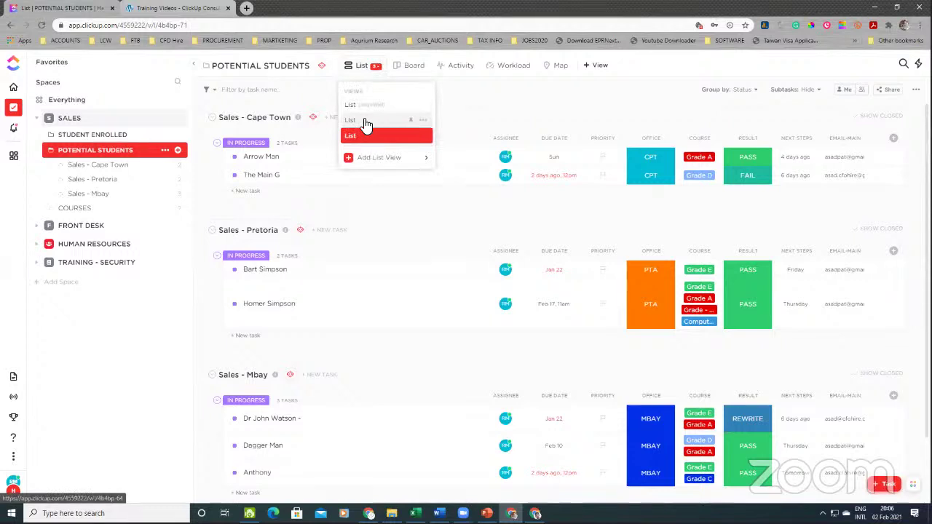
click(366, 123)
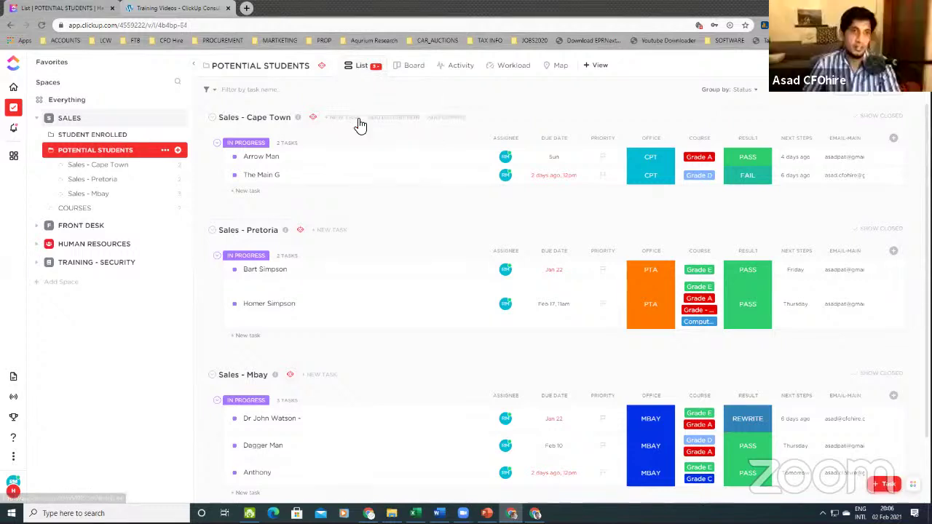
click(377, 68)
click(422, 120)
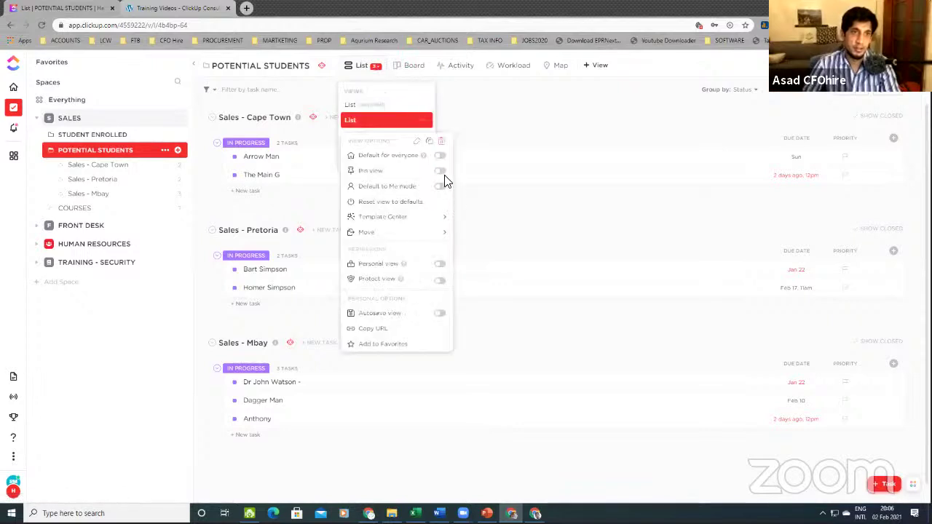
click(441, 142)
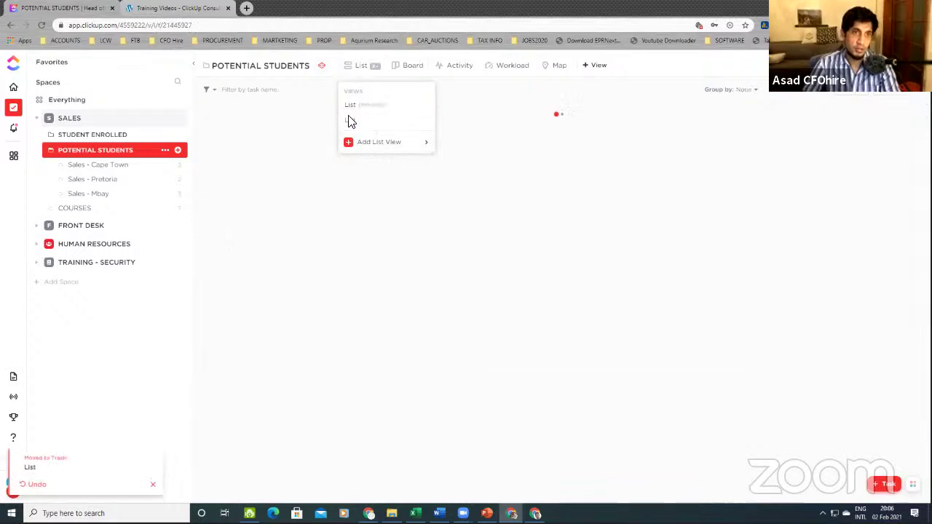
Rename the duplicated List view as Failed Students
click(377, 69)
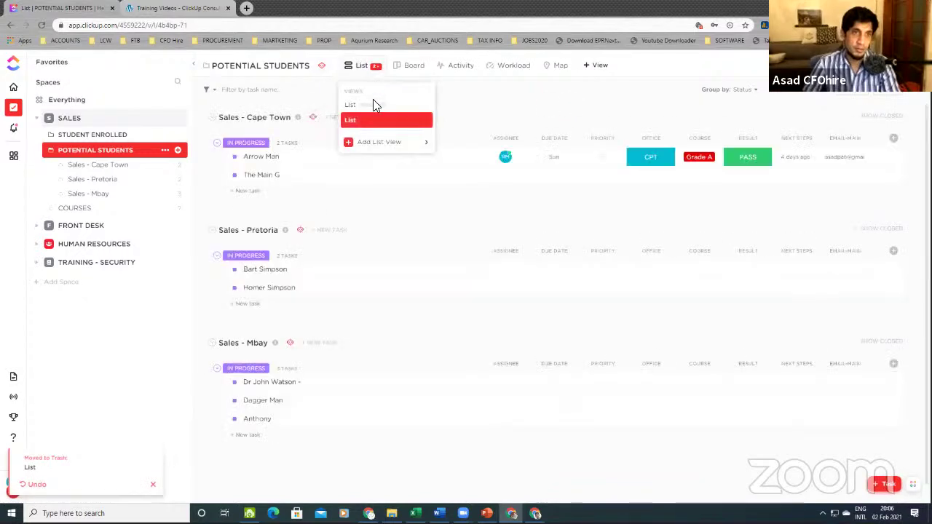
click(423, 123)
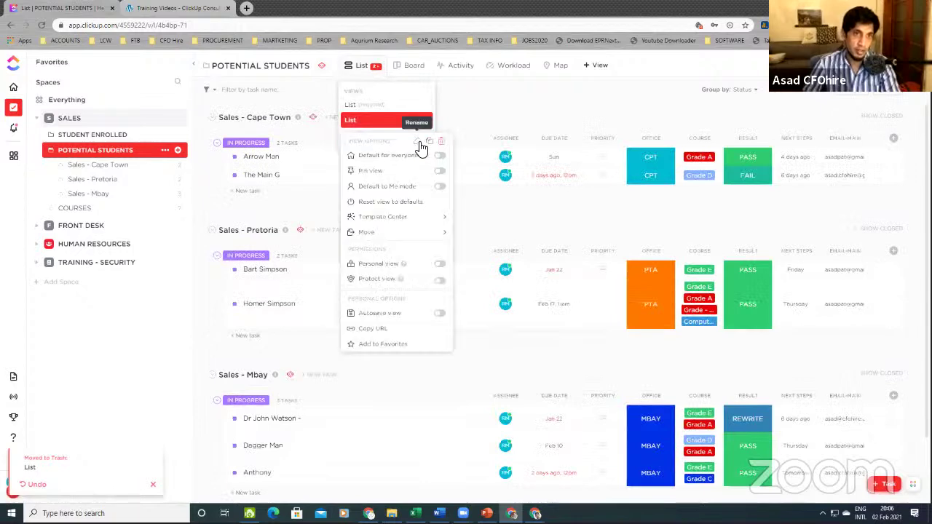
click(377, 122)
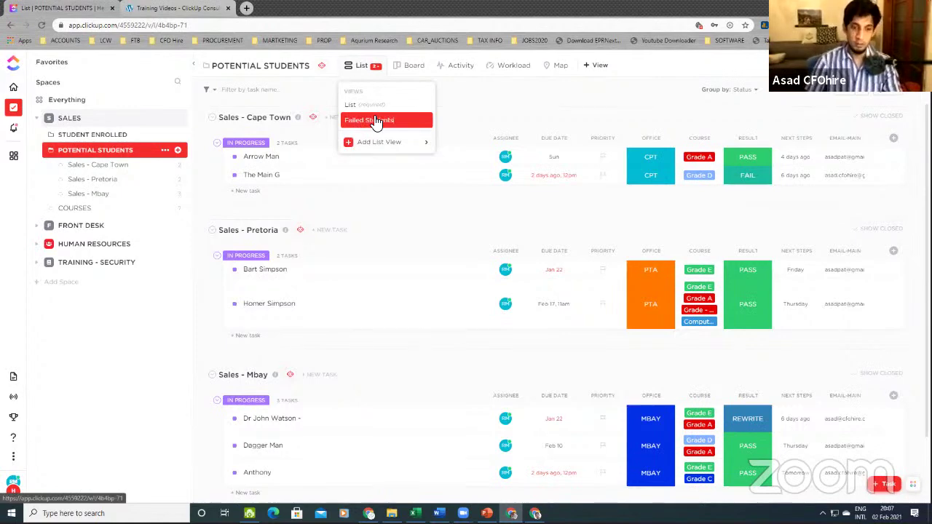
click(377, 121)
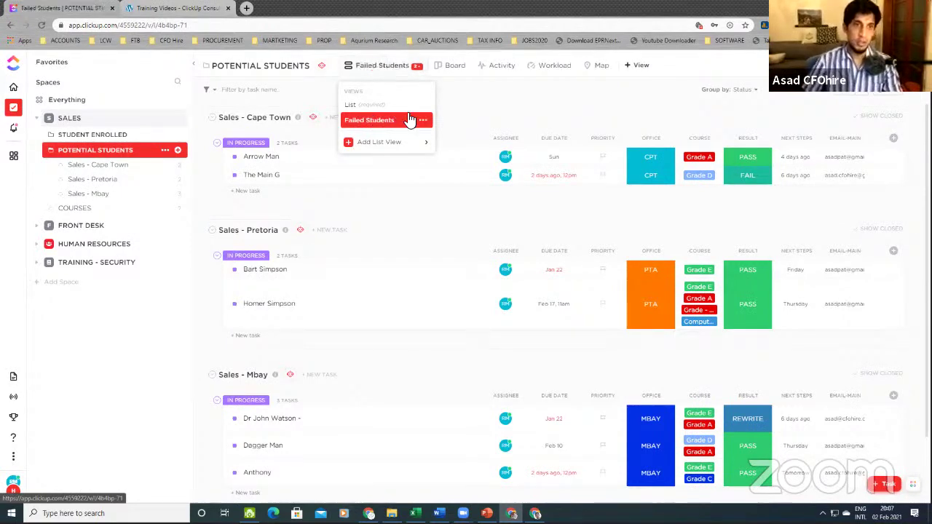
click(467, 124)
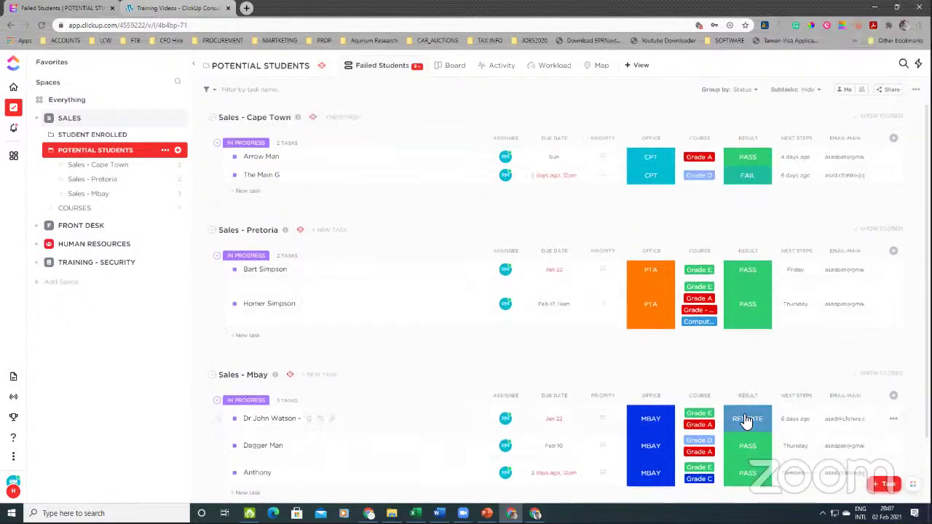
Set the Result of the first task in Sales - Mbay to FAIL
click(746, 421)
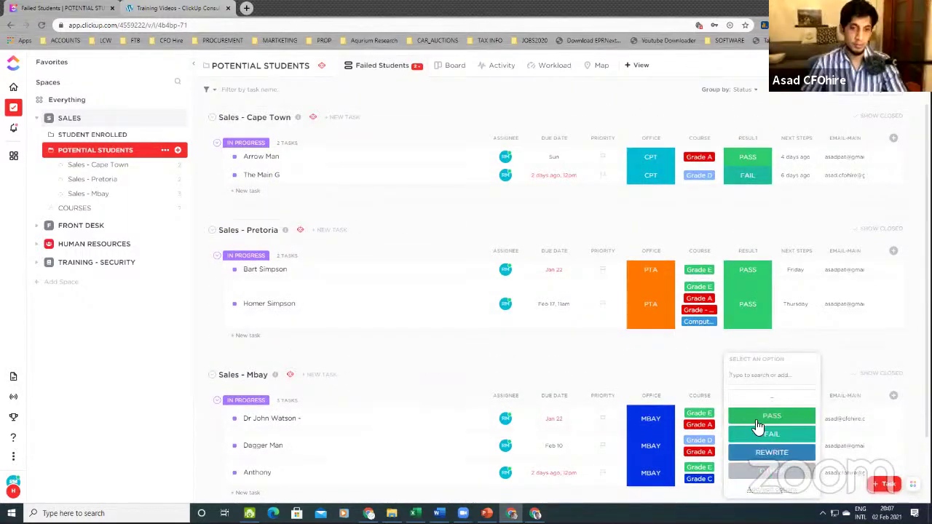
click(765, 439)
click(764, 440)
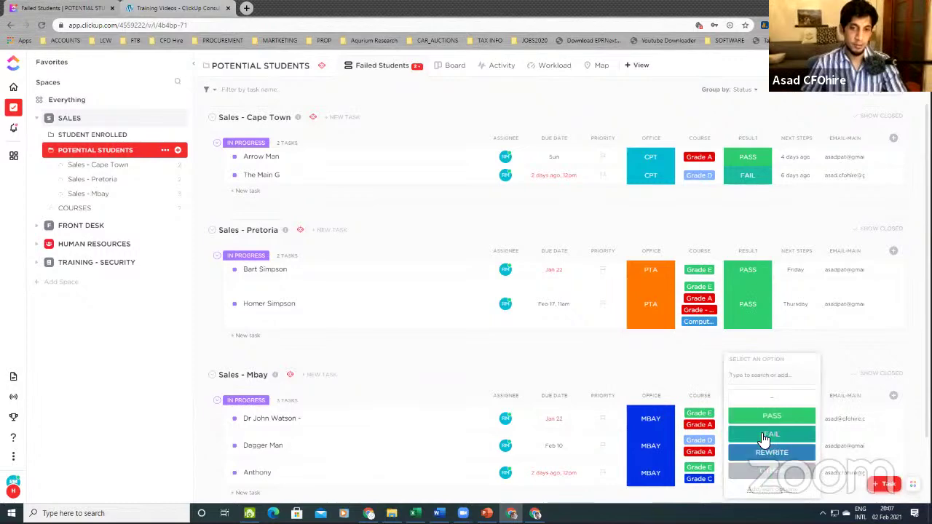
click(744, 415)
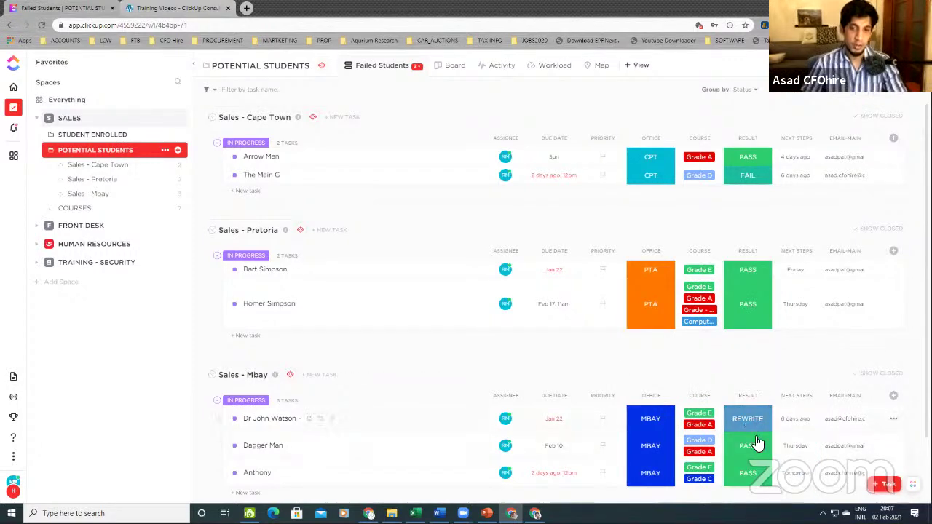
click(761, 447)
click(768, 440)
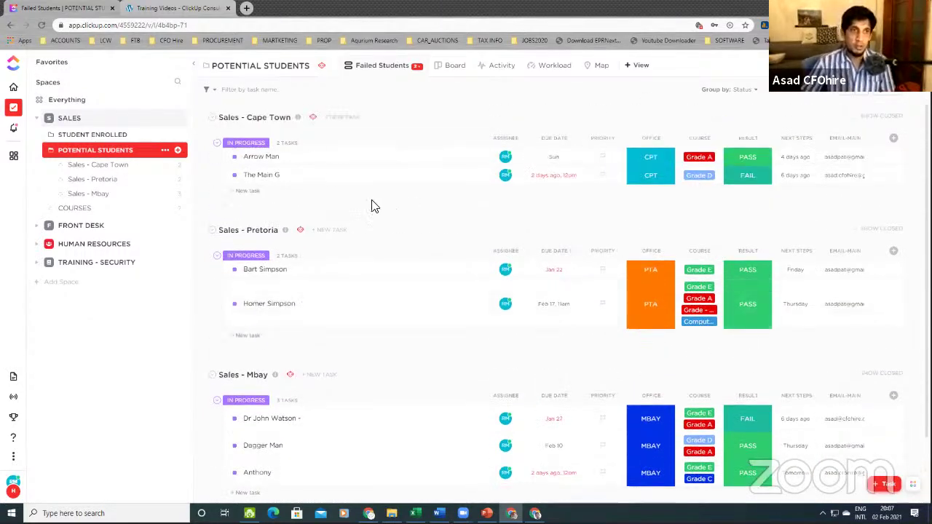
Filter the Failed Students view to tasks whose RESULT is FAIL and save the layout for everyone
click(194, 65)
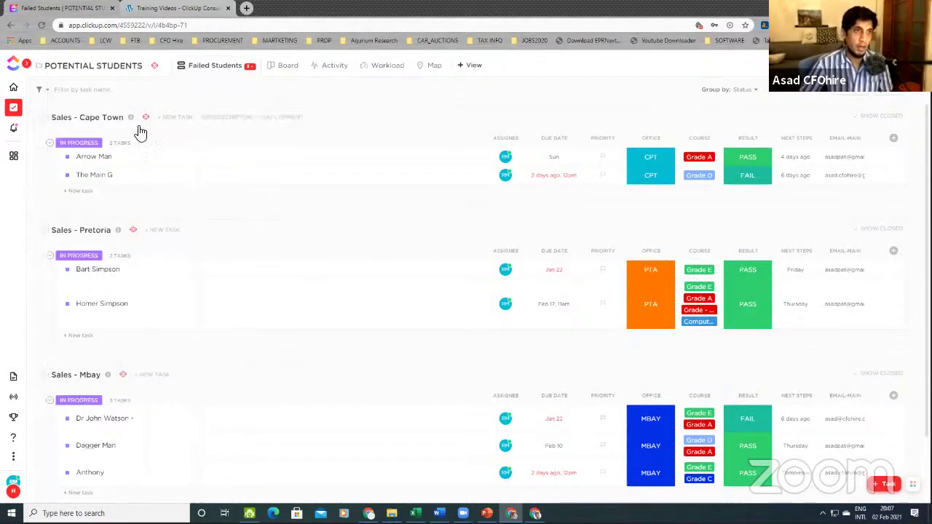
click(45, 92)
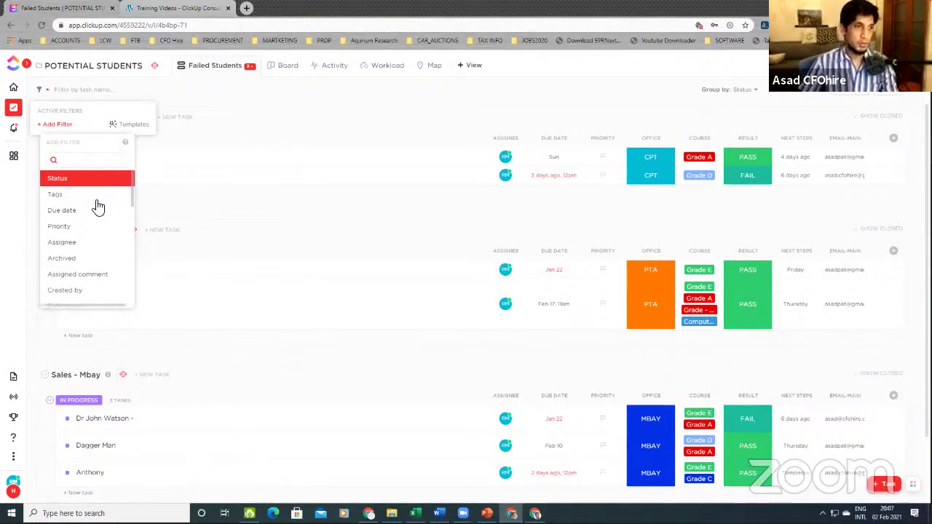
scroll(98, 206, down, 5)
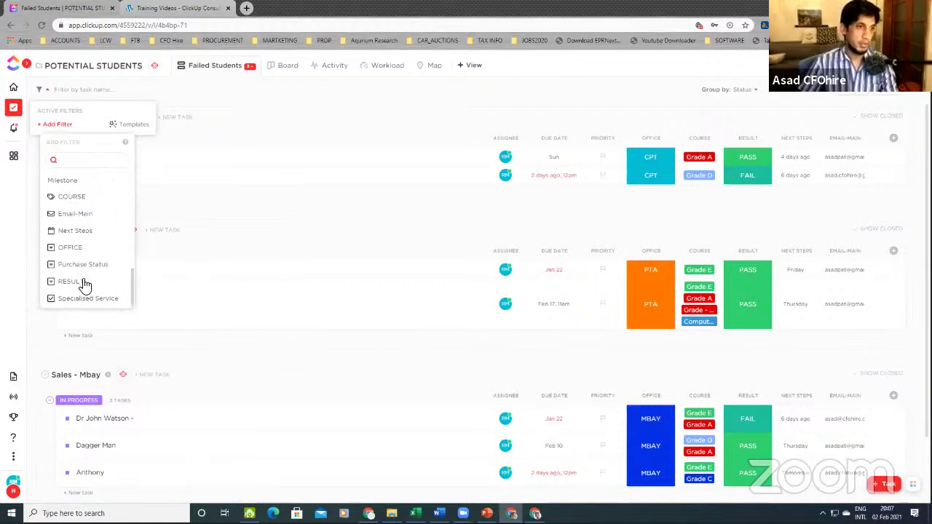
click(82, 284)
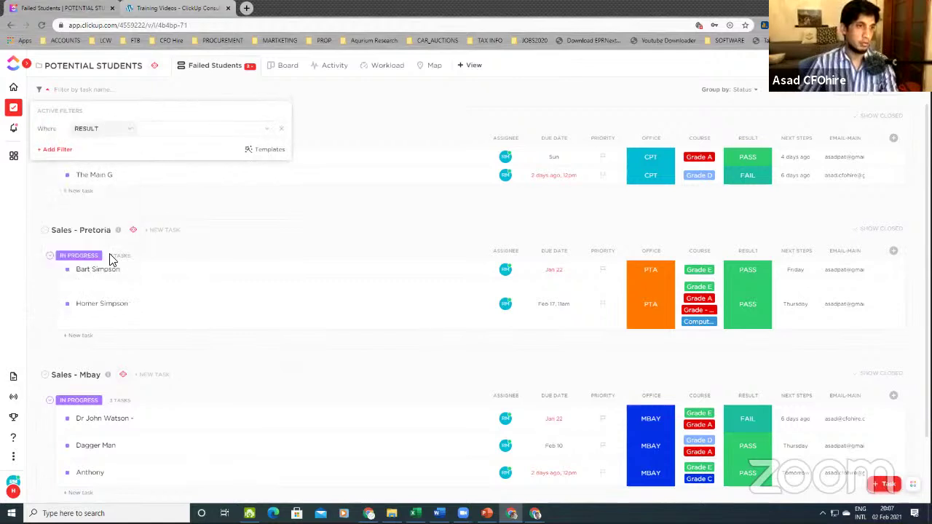
click(269, 128)
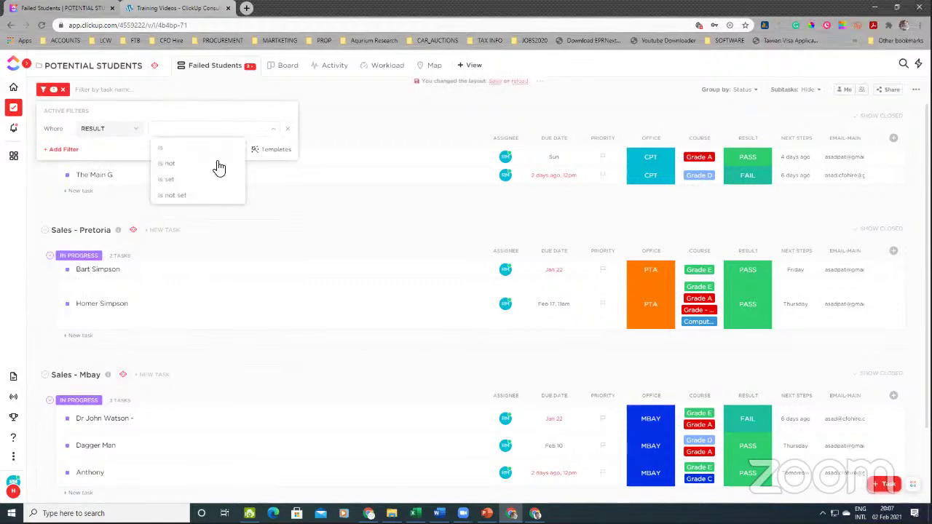
click(184, 150)
click(269, 130)
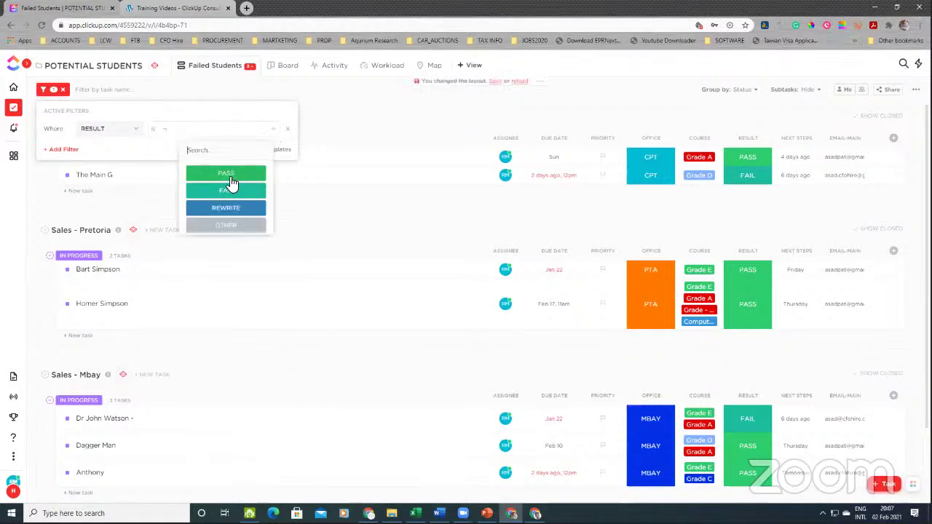
click(229, 190)
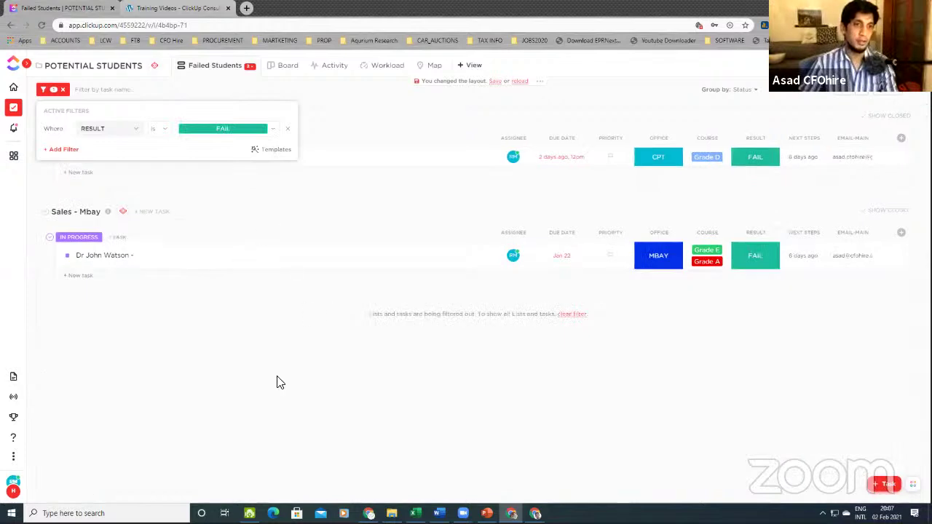
click(264, 390)
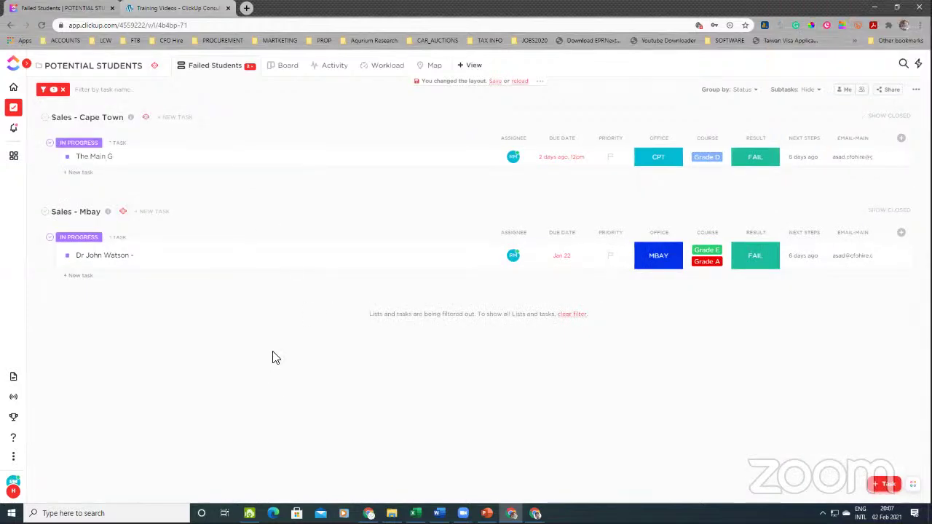
click(494, 83)
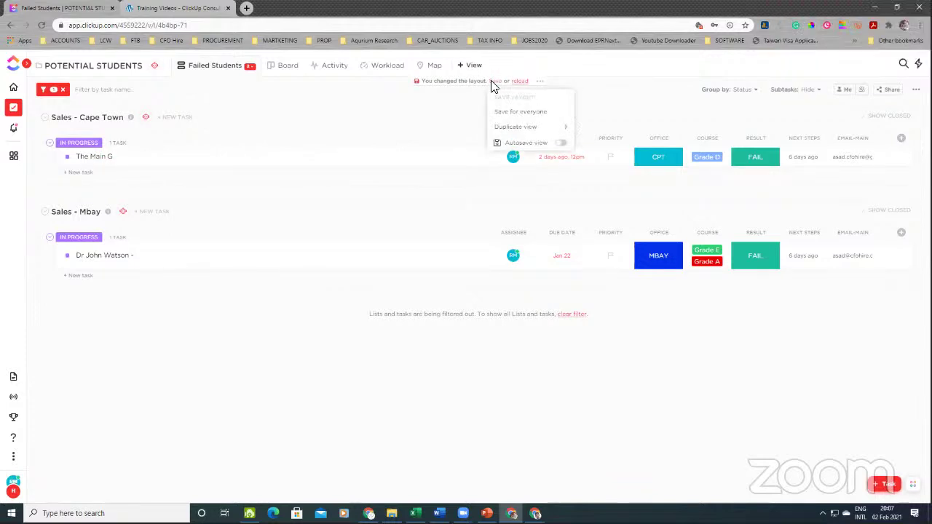
click(518, 113)
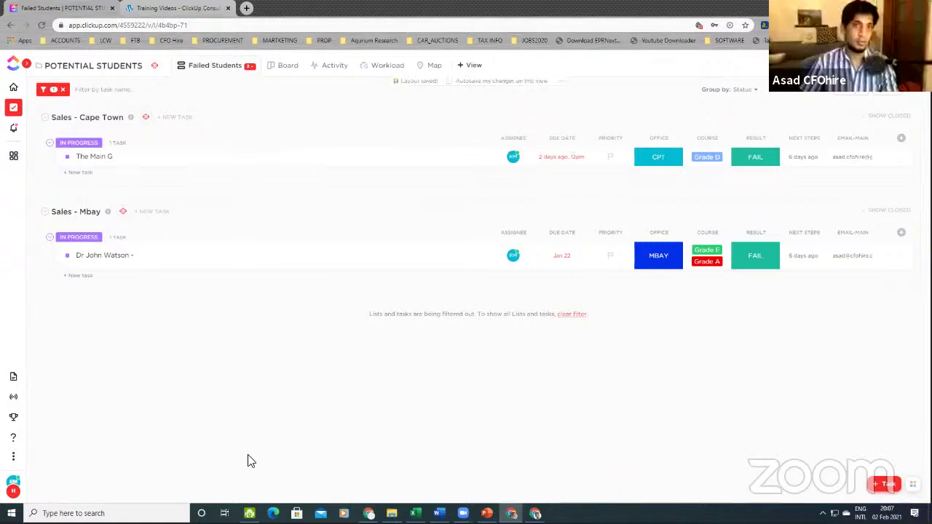
click(250, 72)
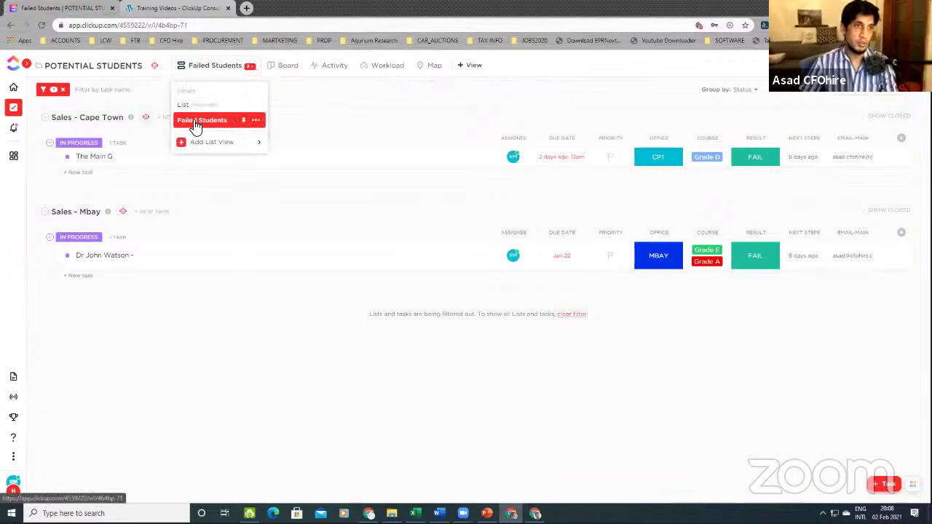
click(269, 339)
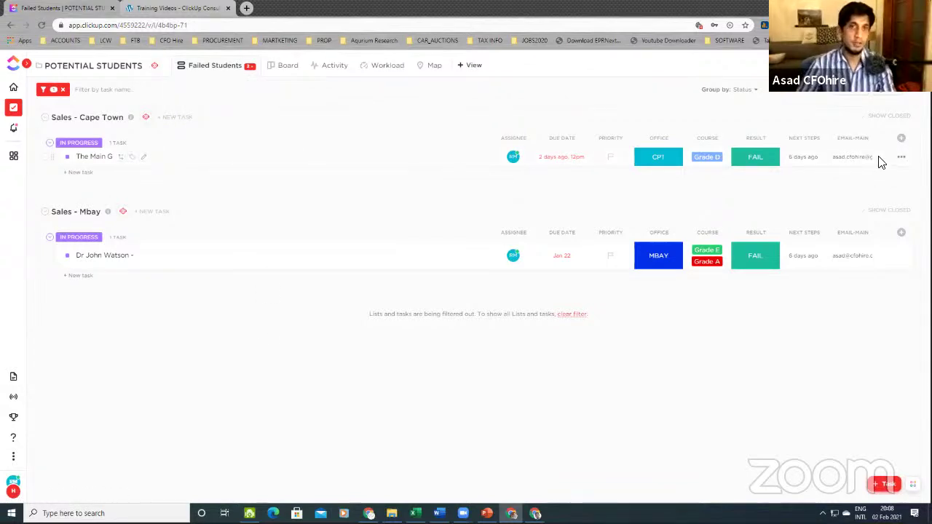
click(249, 67)
click(291, 369)
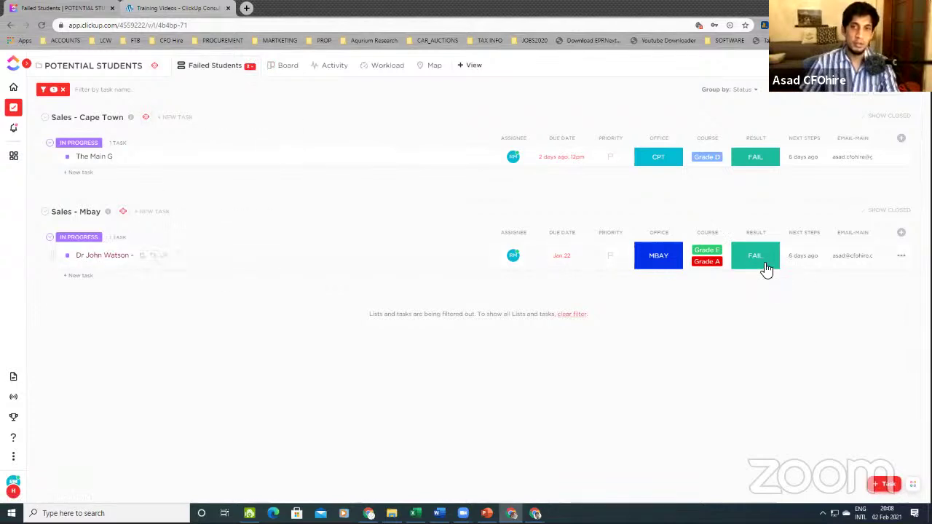
Return to the required List view and try to set the Result of the first Sales - Mbay task to PASS
click(218, 66)
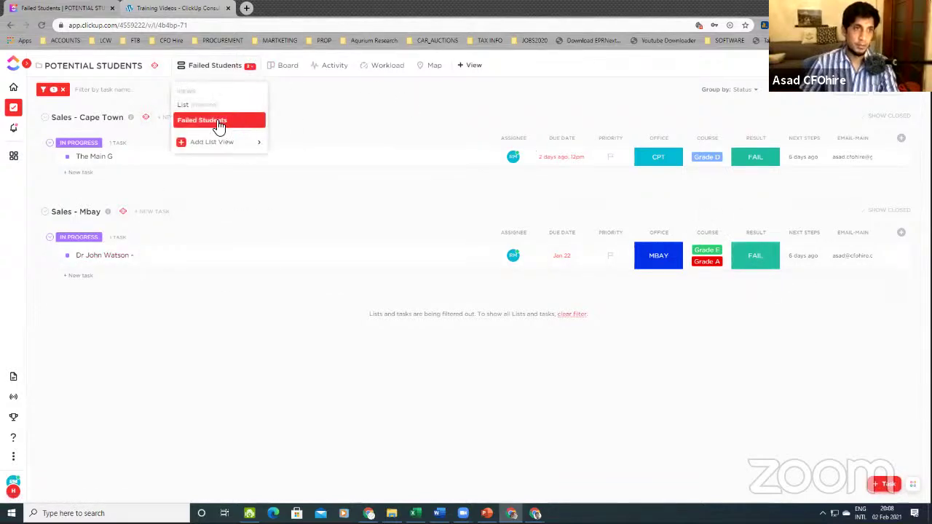
drag(218, 124, 216, 108)
click(216, 108)
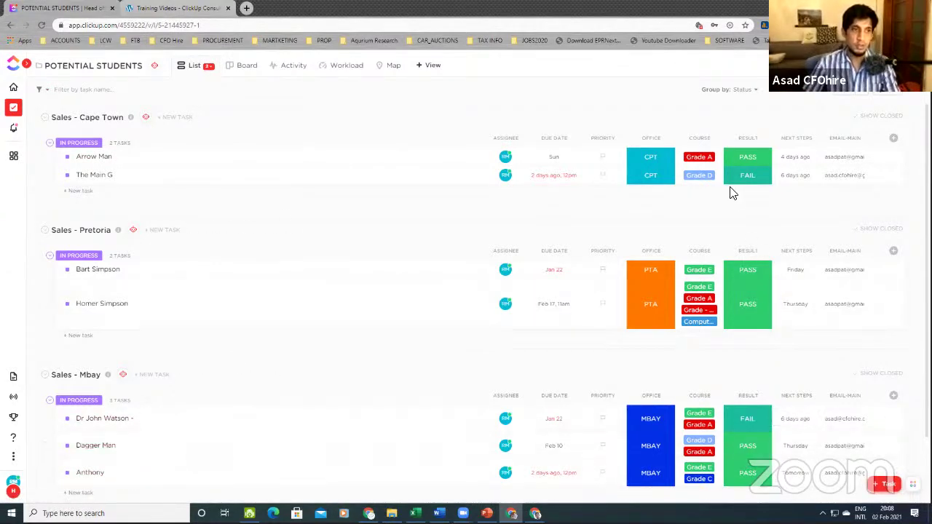
scroll(710, 278, down, 1)
click(743, 344)
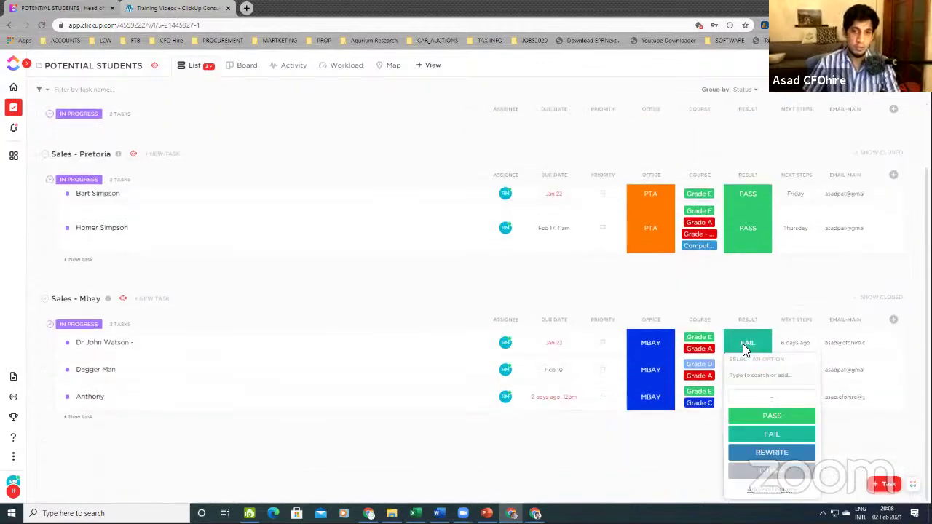
click(773, 419)
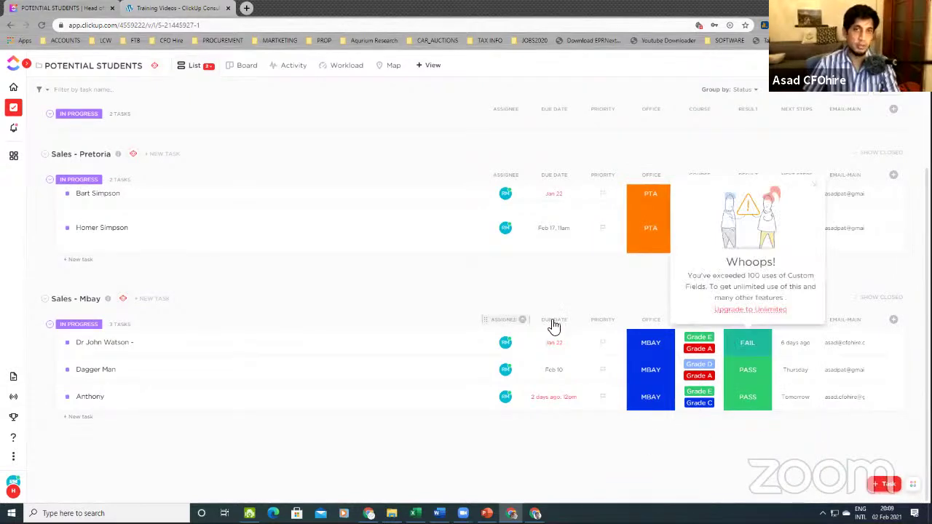
scroll(553, 324, up, 1)
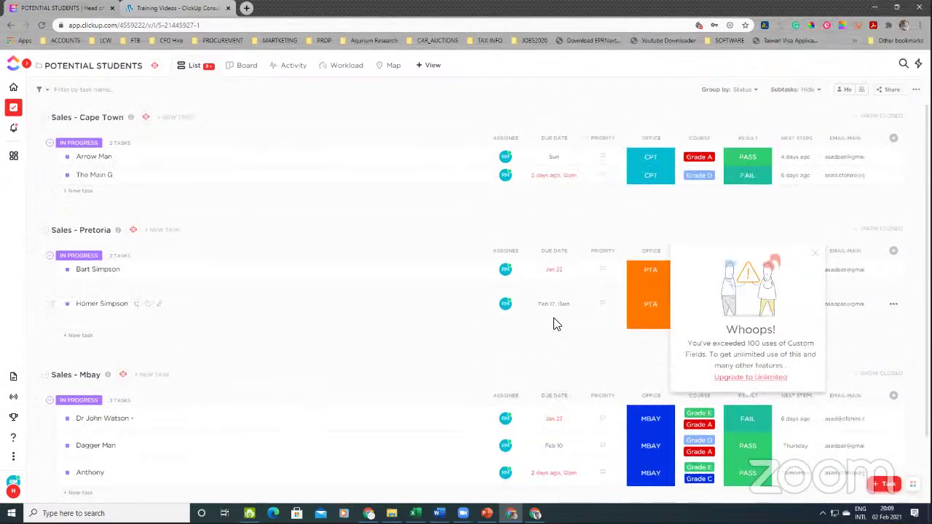
click(818, 259)
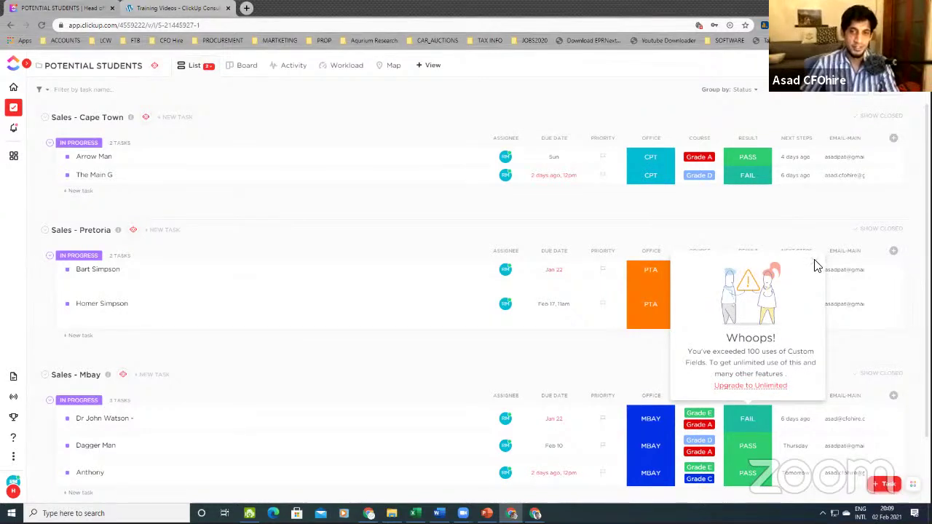
Compare the tasks in the Failed Students view with those in the full List view
click(208, 68)
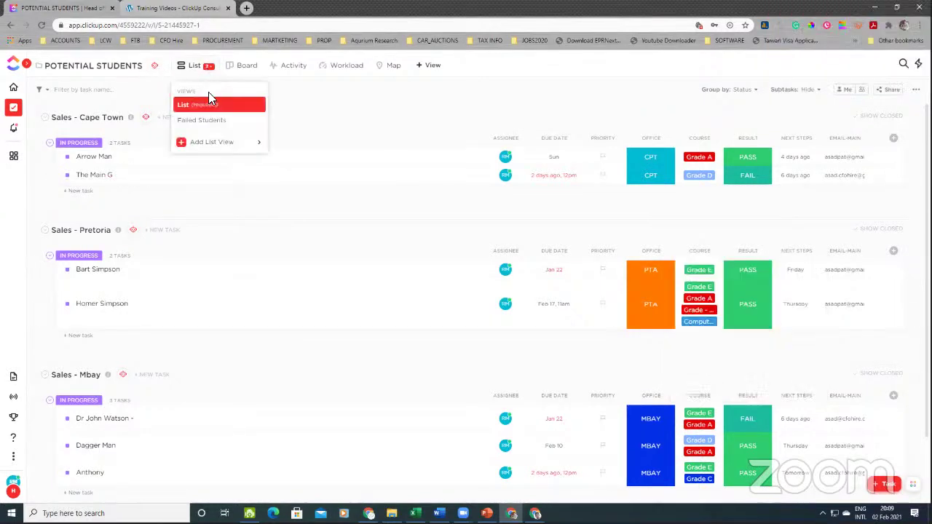
click(213, 121)
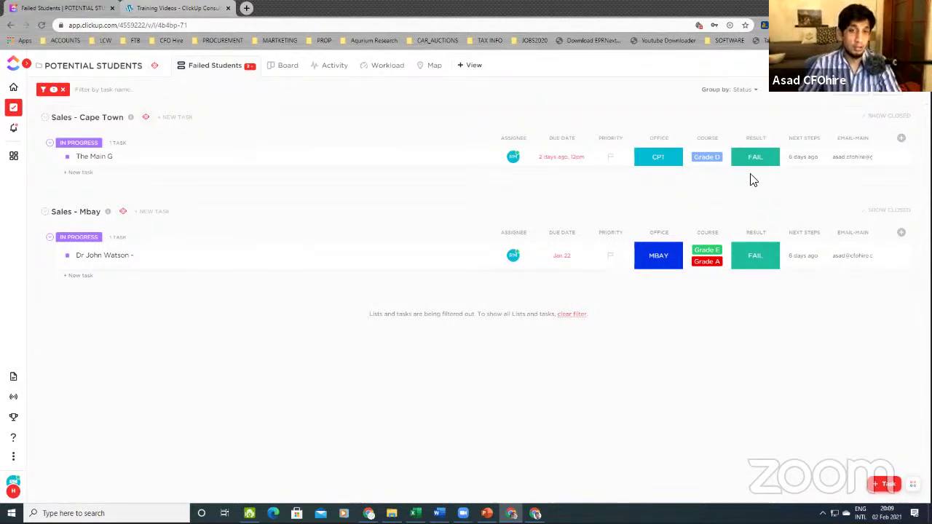
click(249, 67)
click(206, 109)
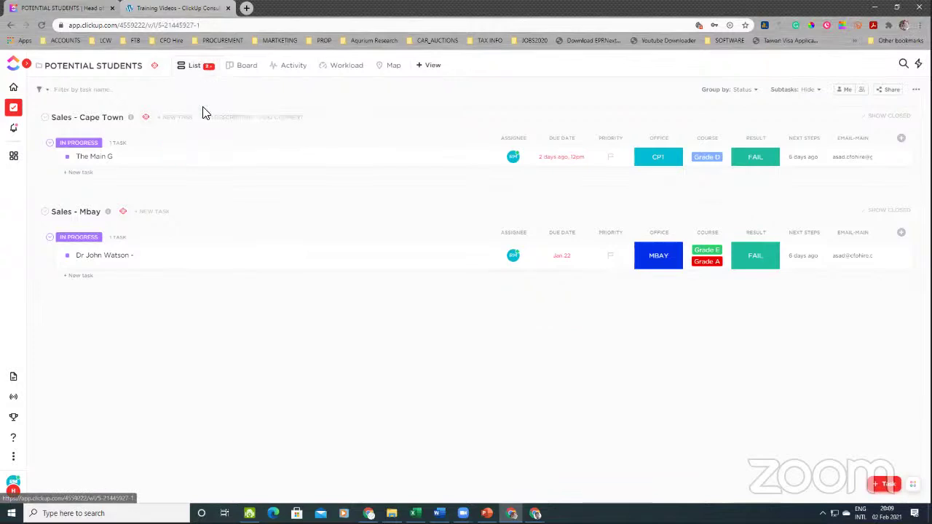
scroll(790, 342, down, 1)
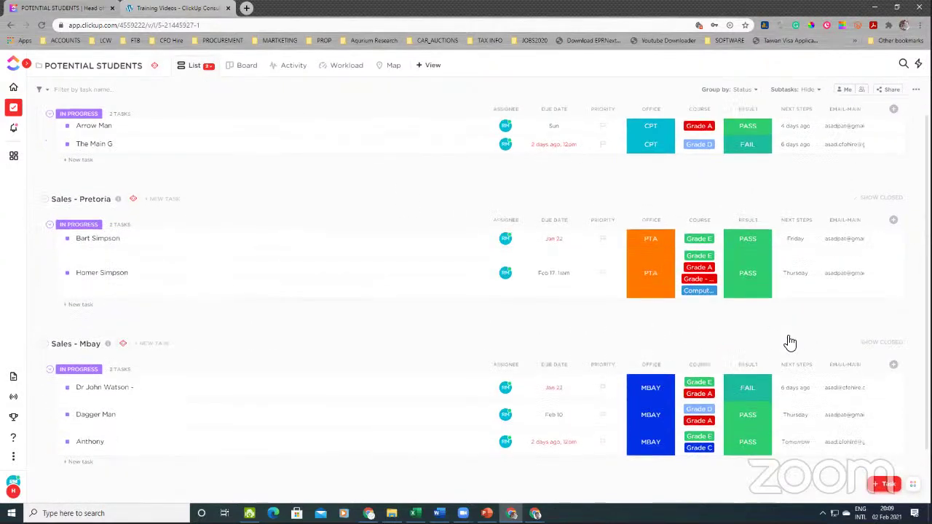
scroll(764, 335, down, 2)
scroll(760, 291, up, 3)
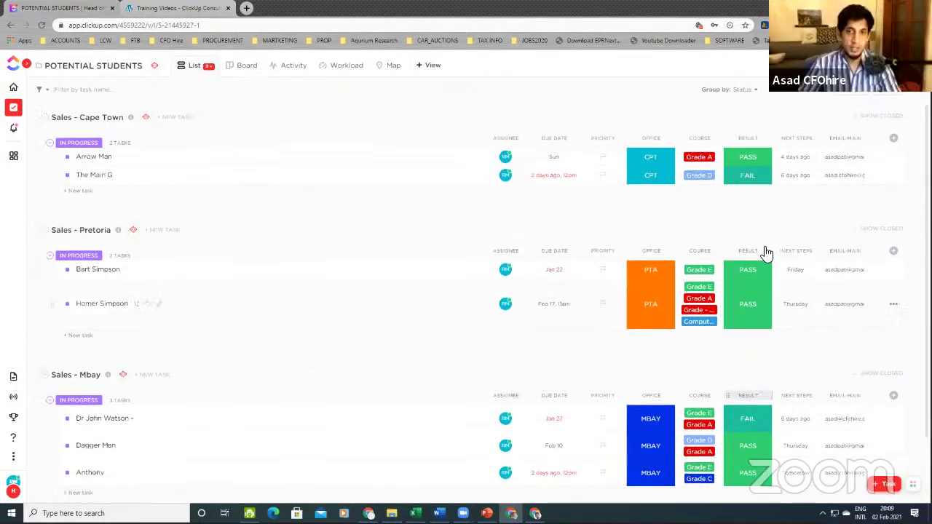
Try again to change the Result of the first Sales - Mbay task to PASS
click(755, 421)
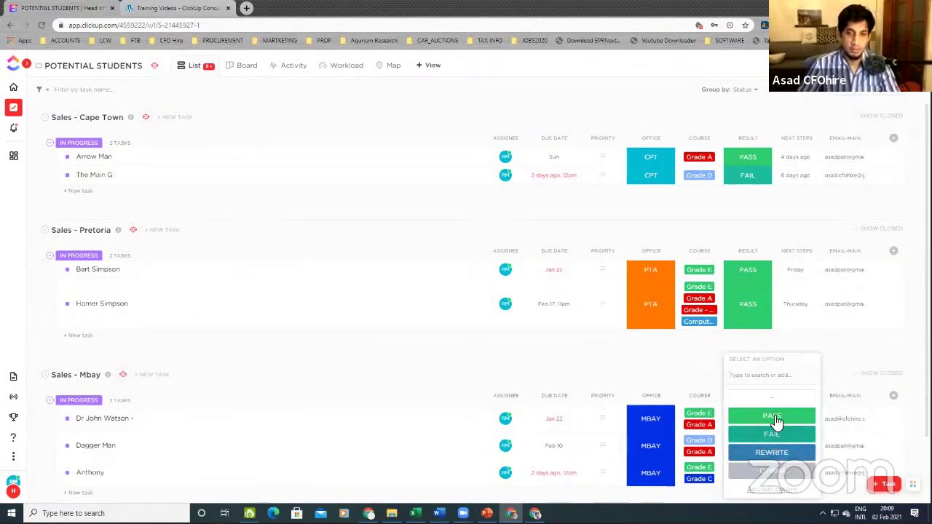
click(776, 421)
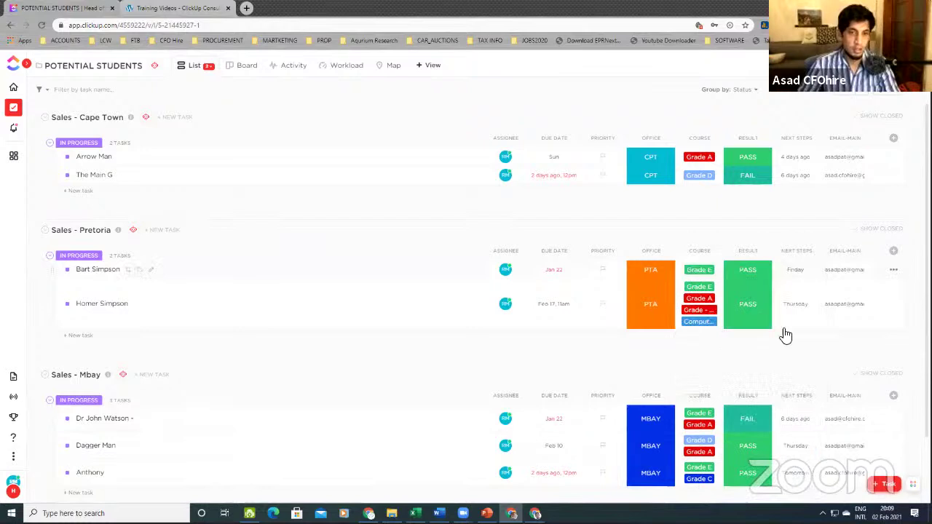
click(751, 430)
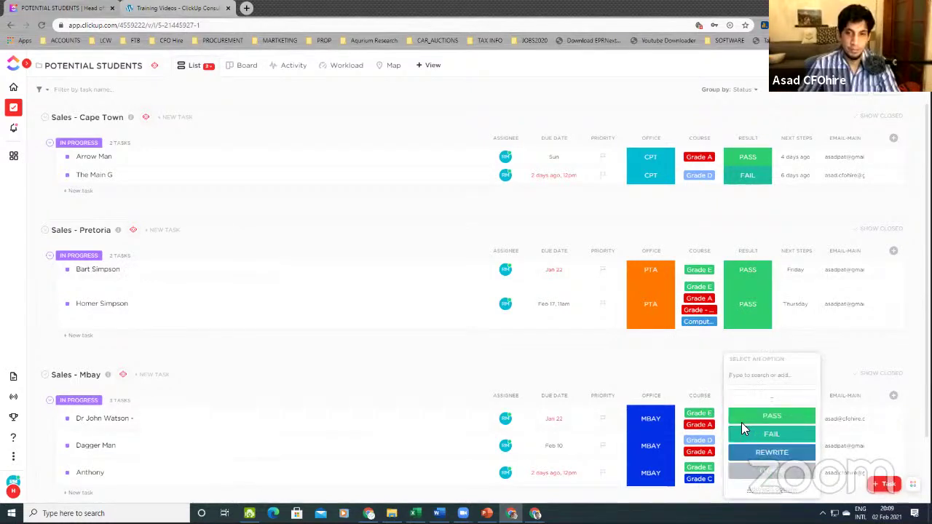
click(419, 358)
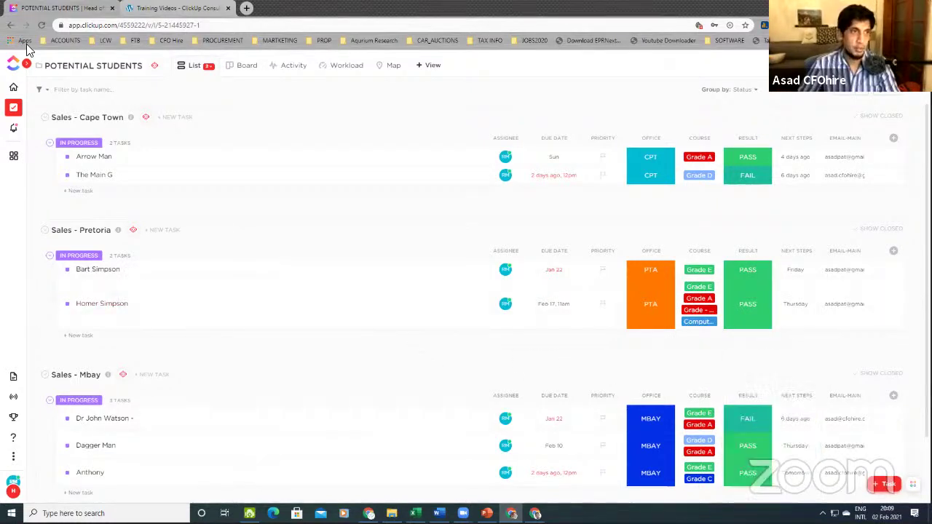
Examine the custom fields of the POTENTIAL STUDENTS folder and the existing fields available for reuse
click(27, 65)
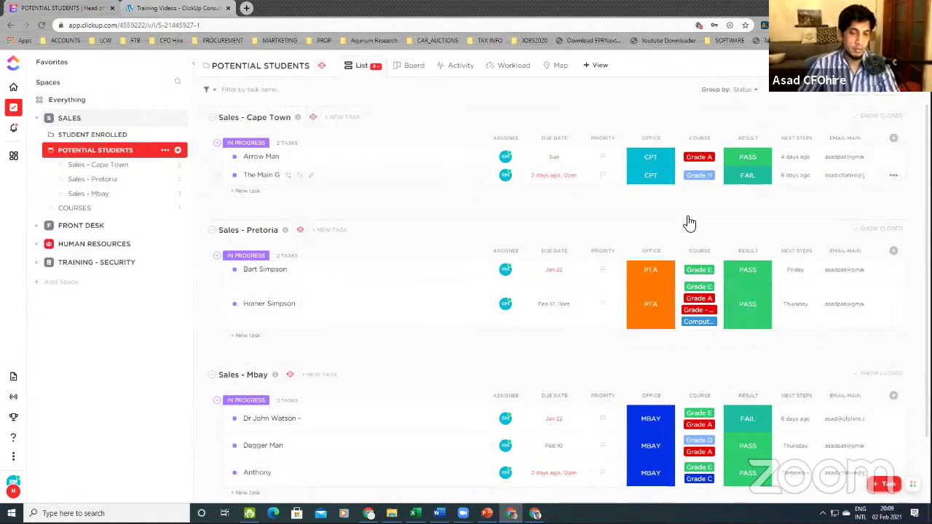
click(164, 150)
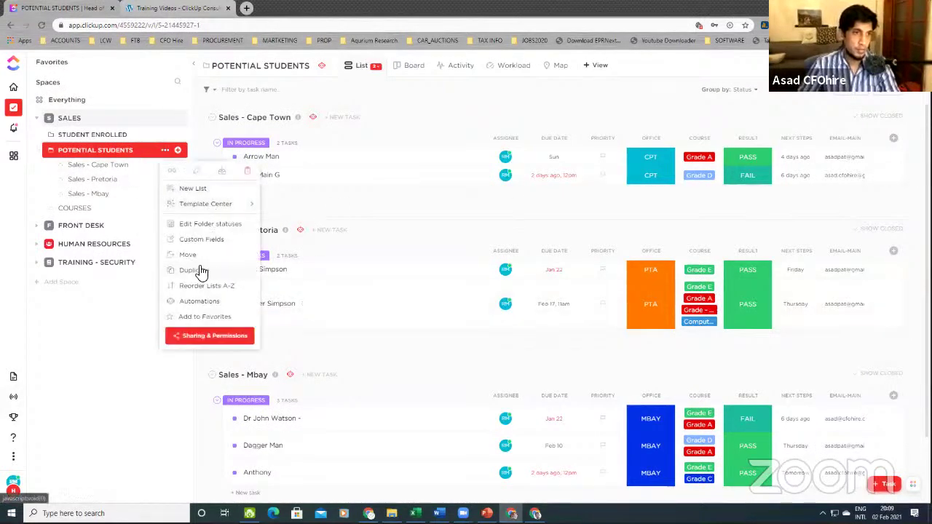
click(211, 240)
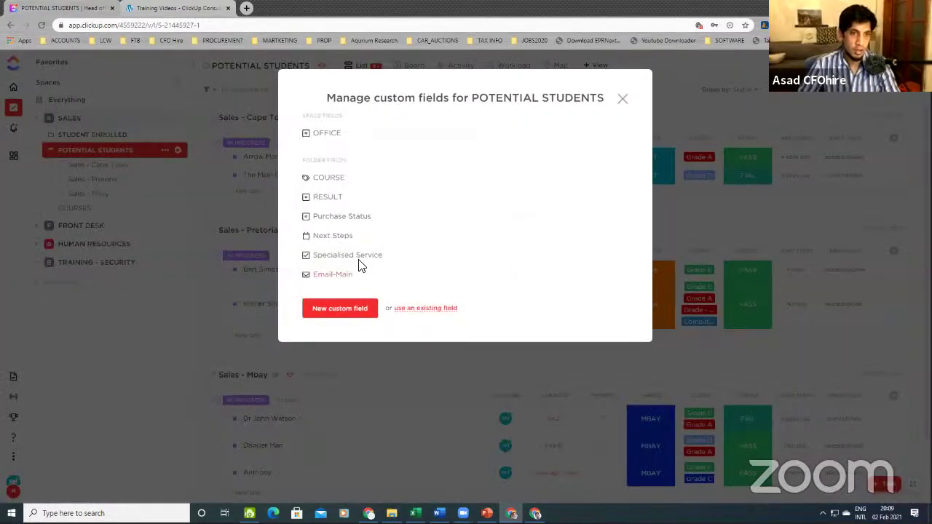
click(437, 310)
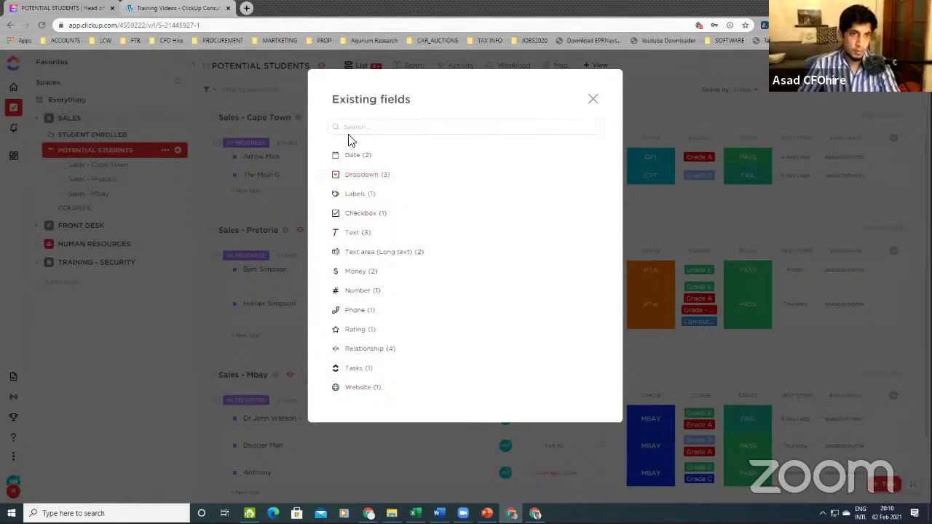
click(199, 186)
click(623, 98)
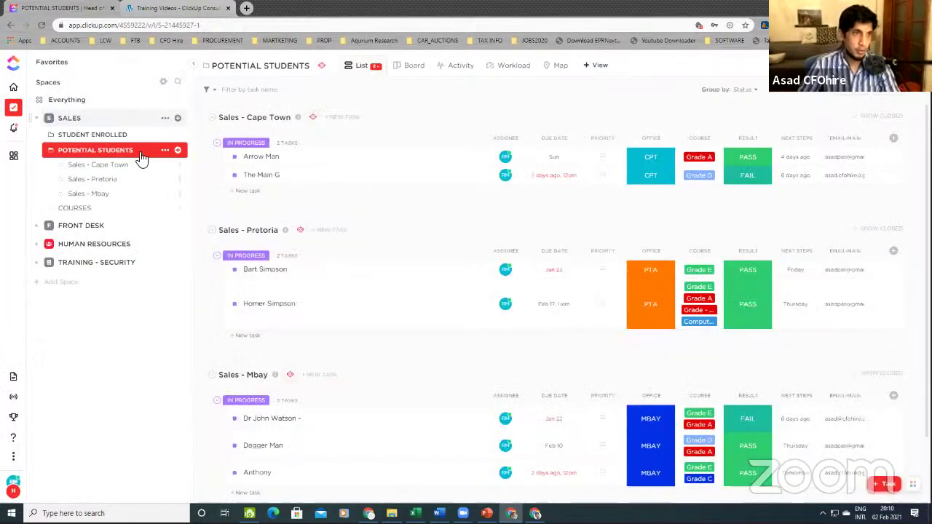
Open the custom fields of the Sales - Cape Town list and delete the ps list field
click(179, 168)
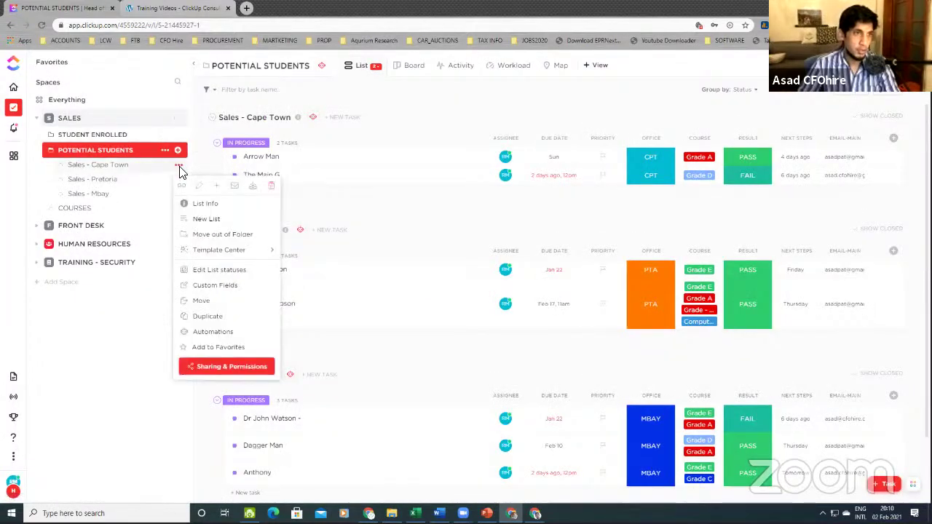
click(226, 288)
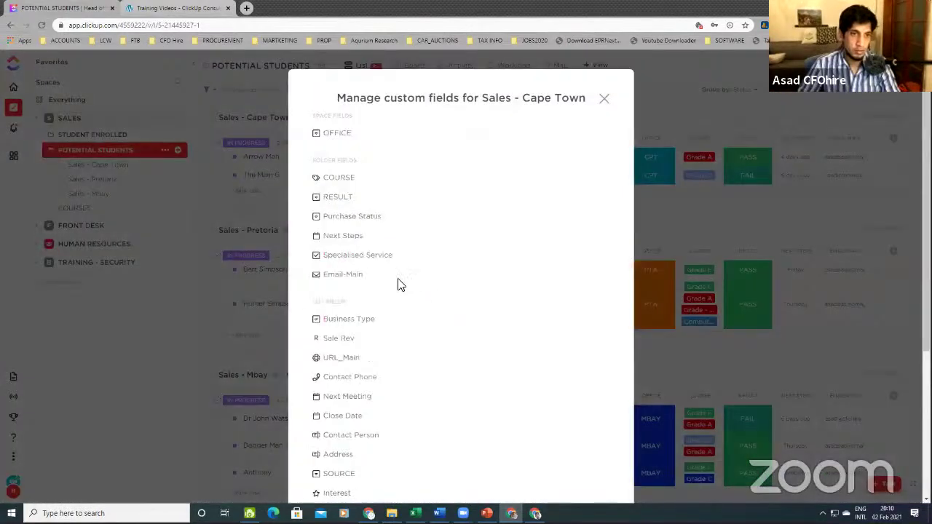
scroll(400, 283, down, 5)
scroll(405, 283, up, 4)
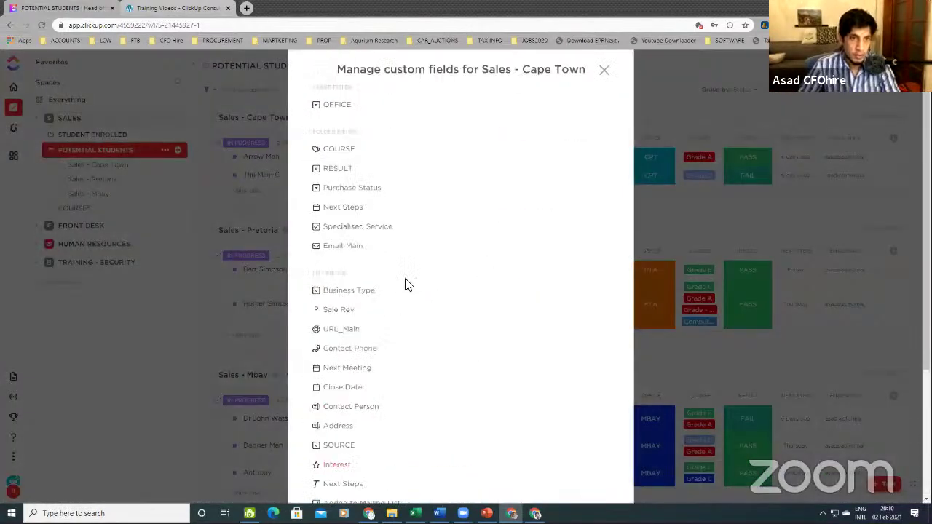
scroll(410, 332, down, 1)
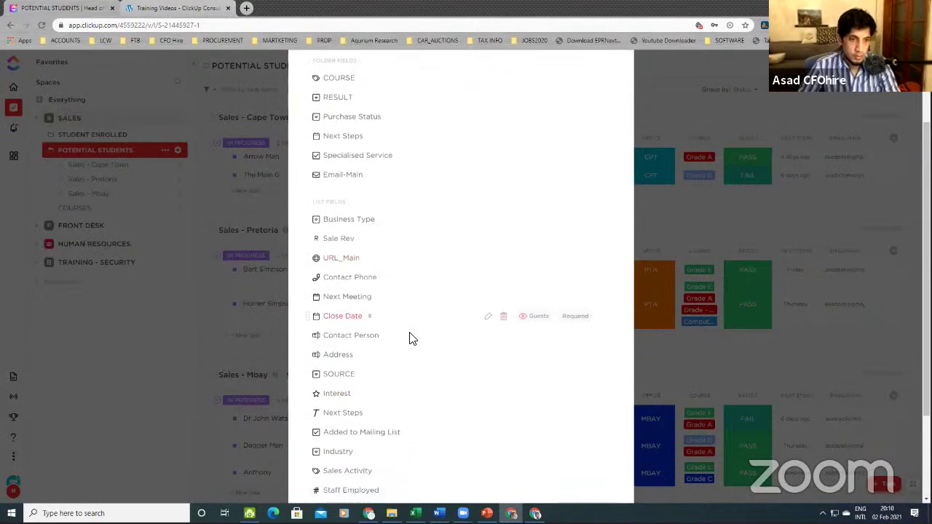
scroll(410, 338, down, 1)
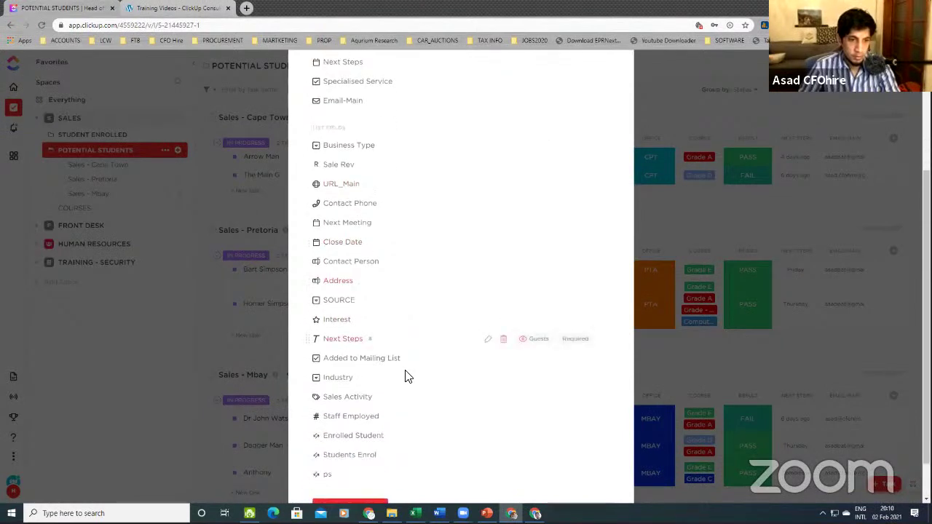
scroll(391, 406, down, 1)
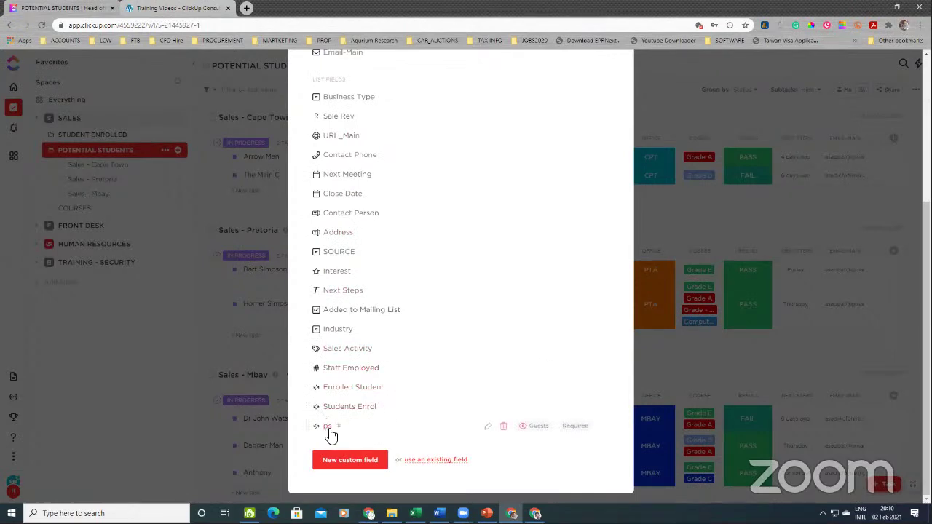
click(503, 427)
click(525, 306)
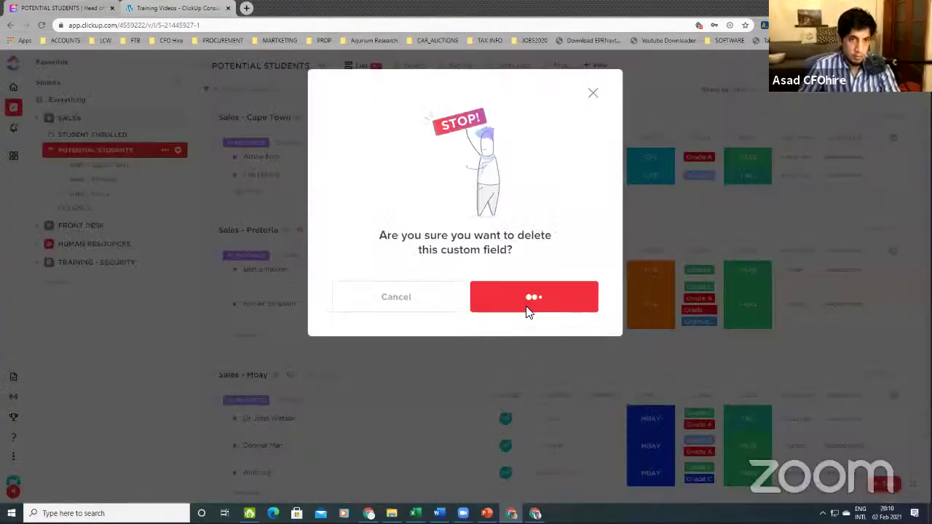
Delete the Students Enrol and Enrolled Student fields from the Sales - Cape Town list's custom fields
scroll(409, 423, down, 3)
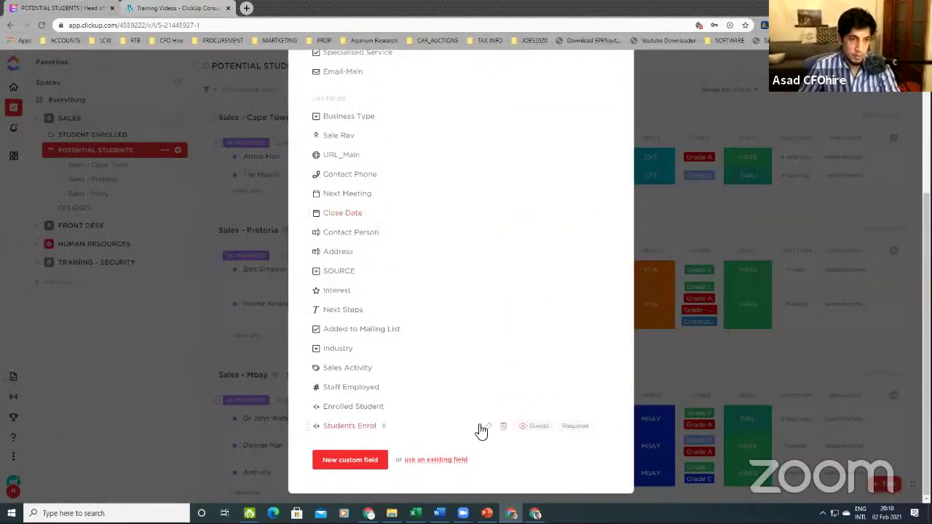
click(504, 427)
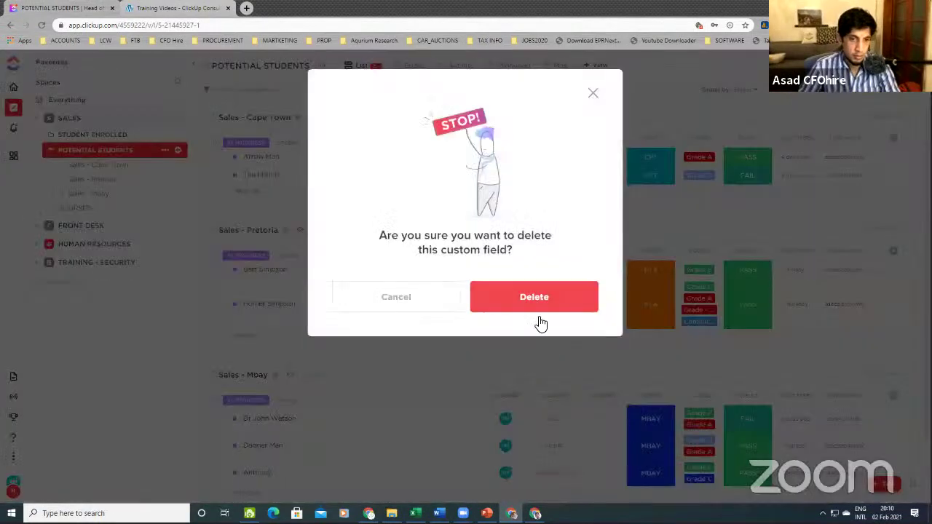
click(526, 307)
scroll(431, 381, down, 5)
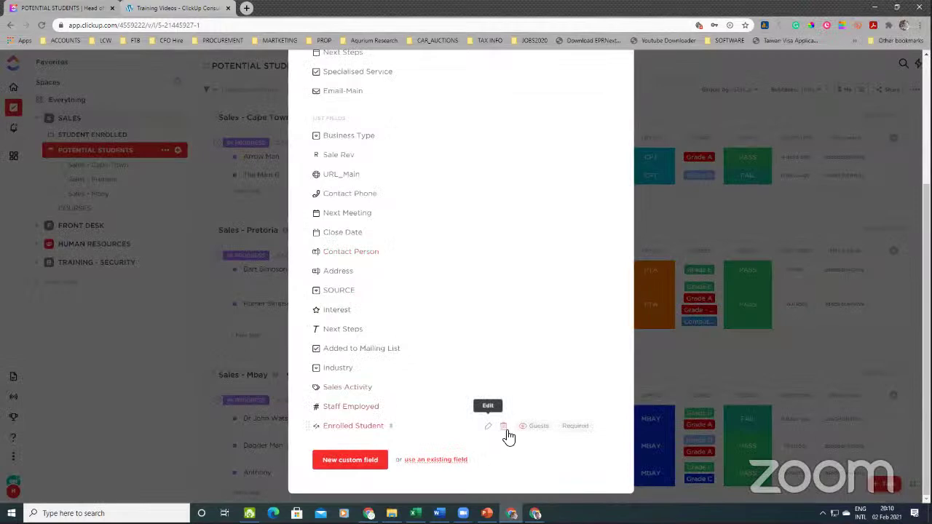
click(503, 407)
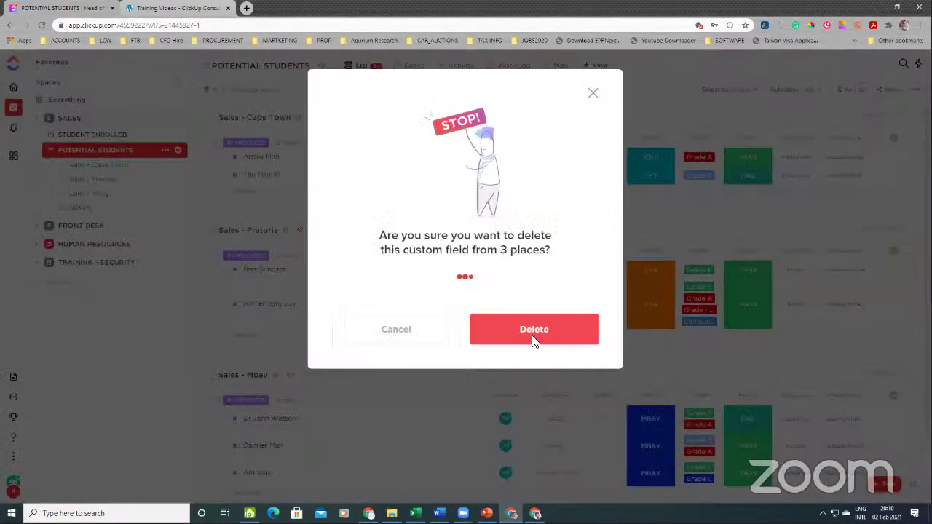
click(529, 384)
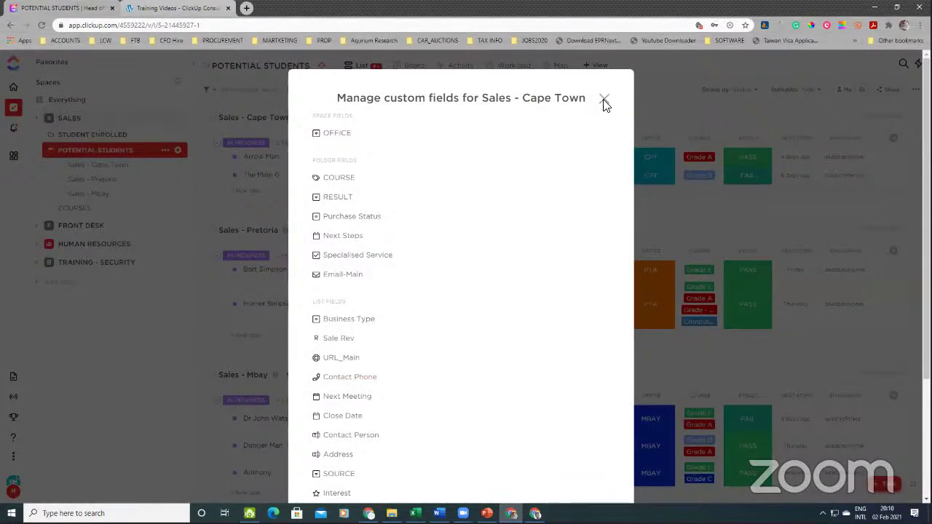
click(604, 98)
Retry setting the Result of the first Sales - Mbay task to PASS in the List view
scroll(738, 345, down, 2)
click(750, 342)
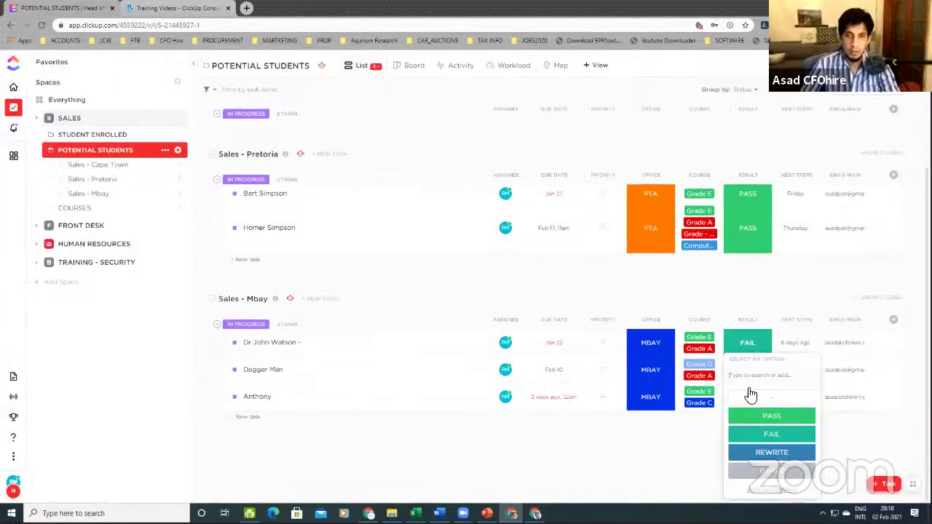
click(767, 415)
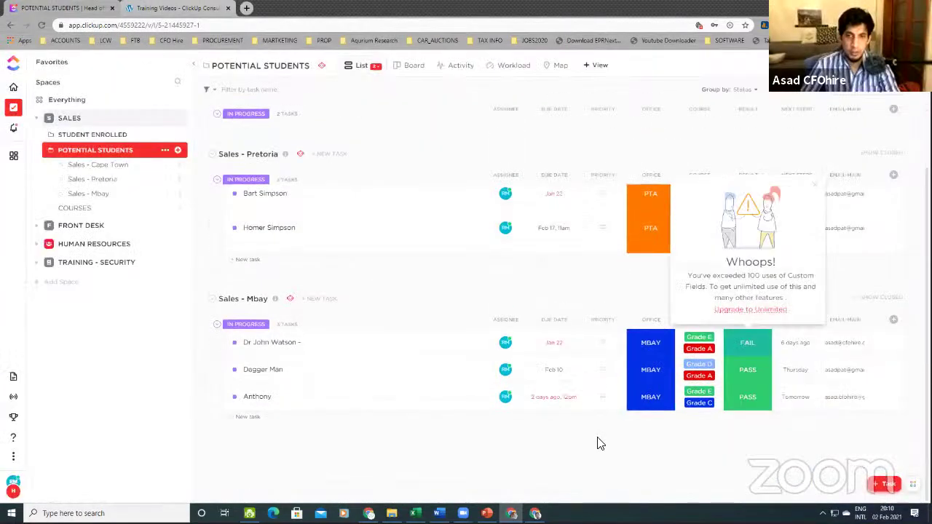
click(819, 190)
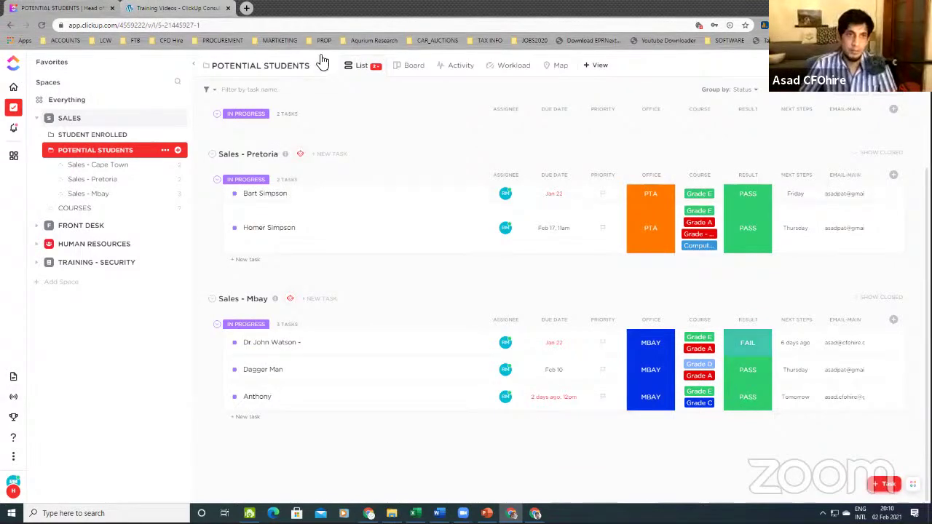
Review the tasks in the Failed Students view and return to the required List view
click(376, 67)
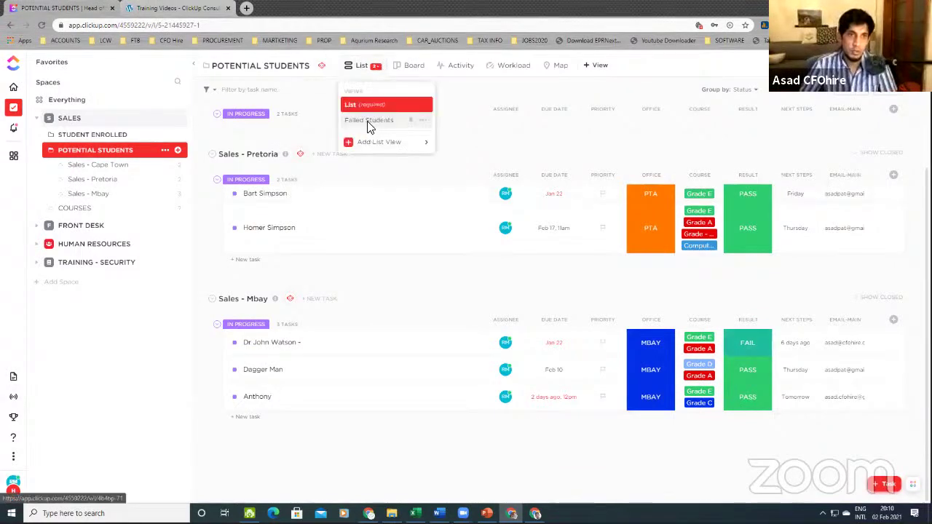
click(369, 122)
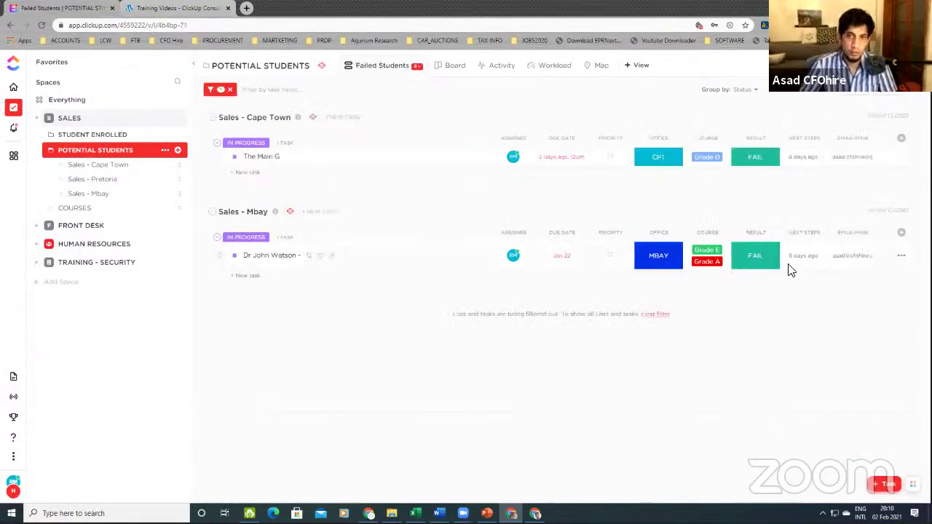
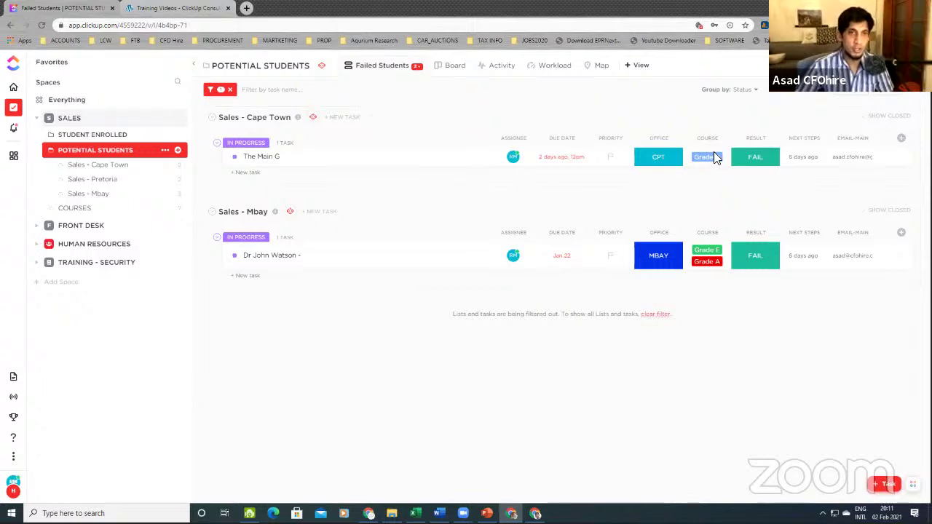
click(418, 67)
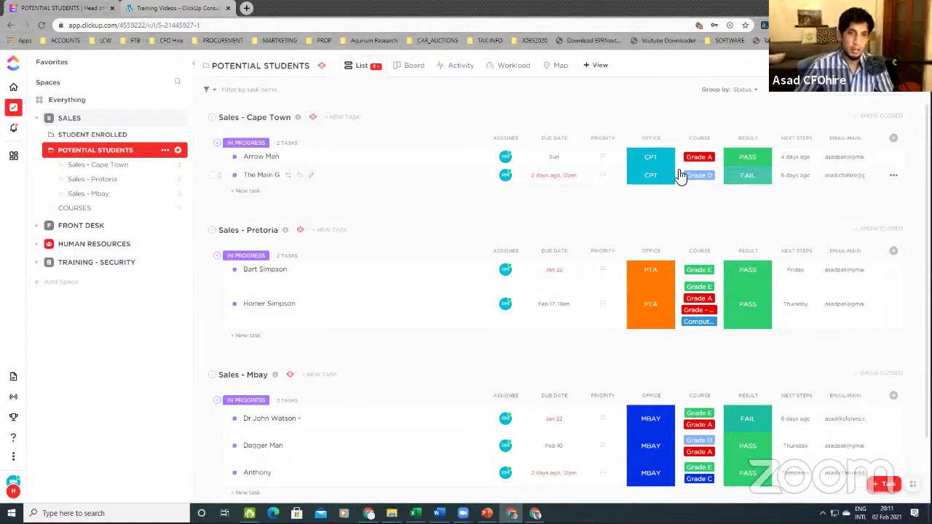
Open the second Sales - Cape Town task and set its status to CLOSED
click(253, 178)
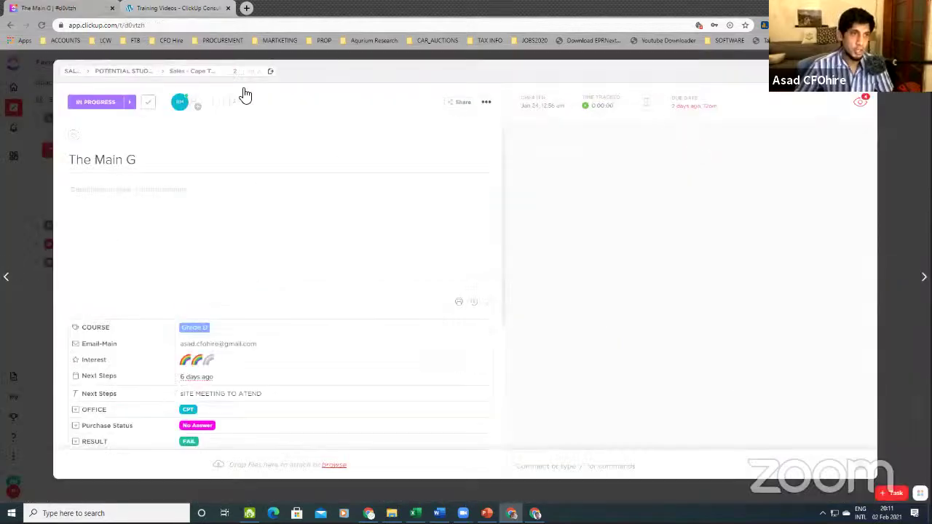
click(96, 102)
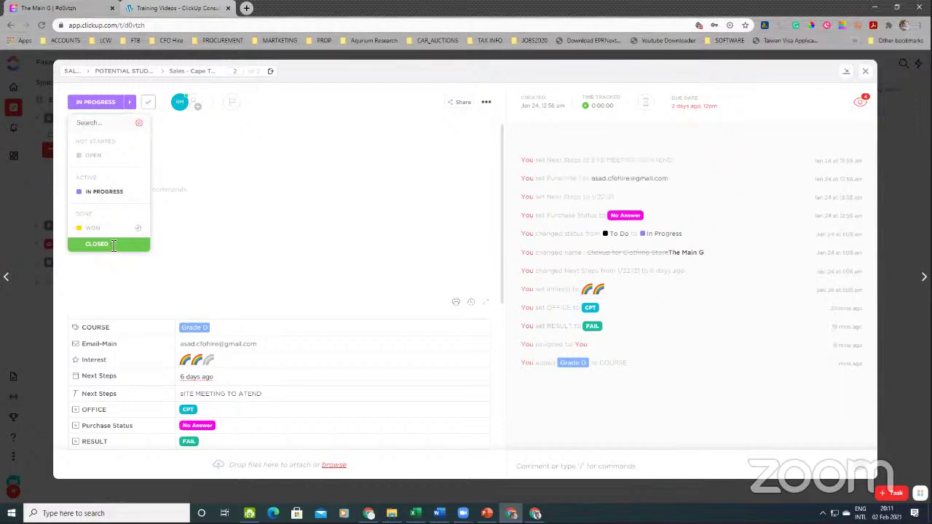
click(110, 244)
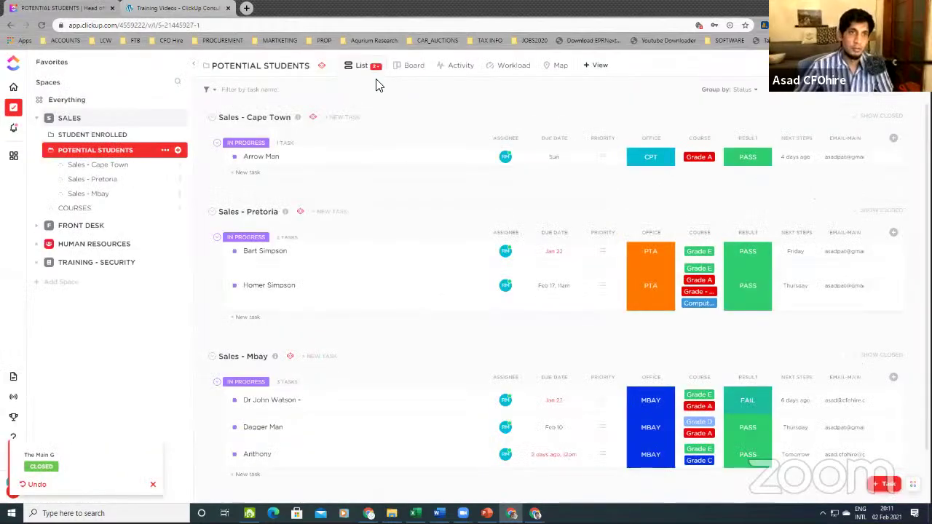
In the Failed Students view, add a filter where Status is NOT STARTED, ACTIVE or DONE alongside the RESULT filter
click(379, 121)
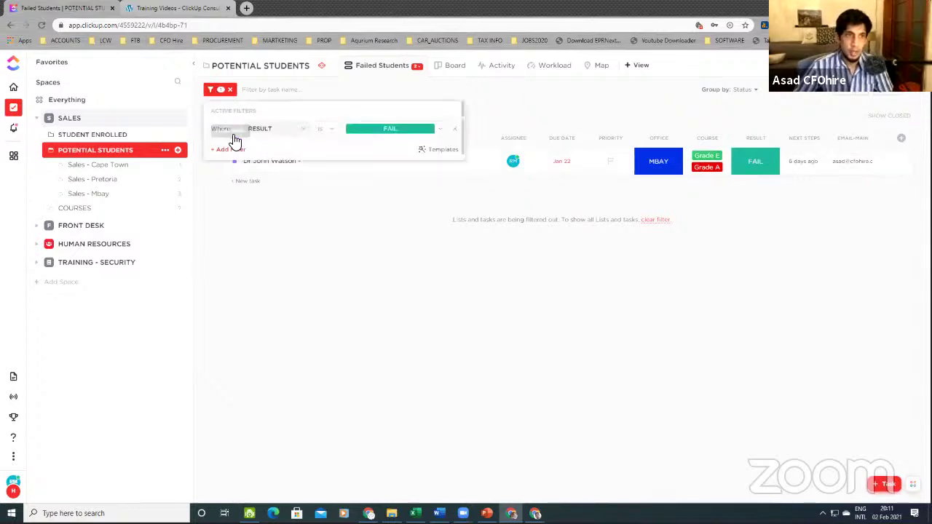
click(228, 150)
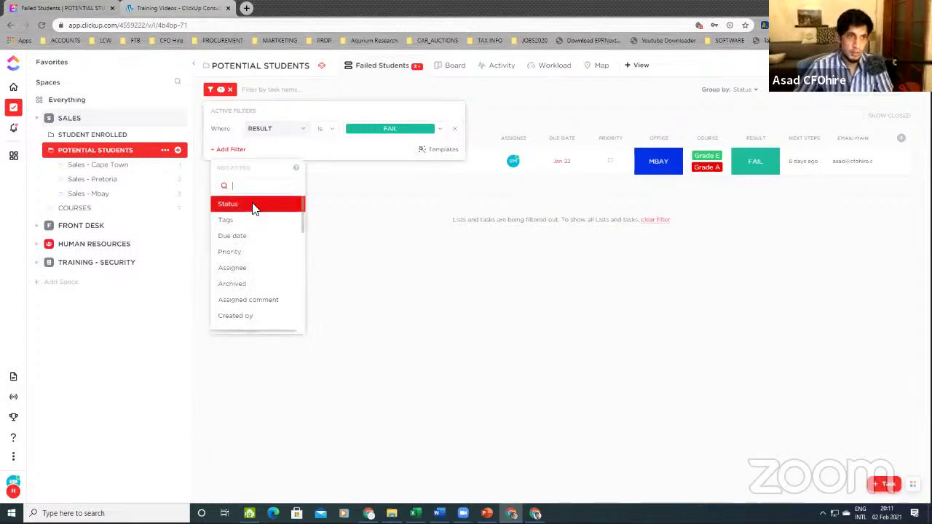
key(Return)
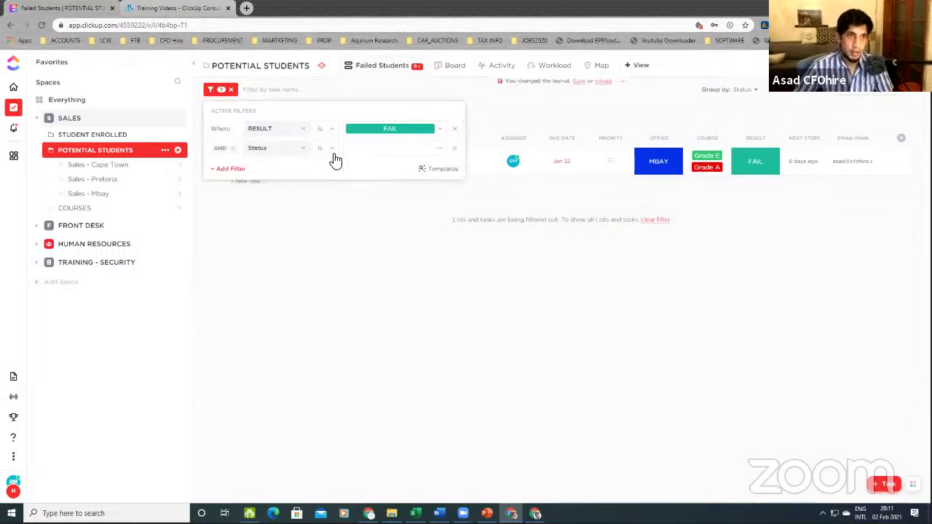
click(436, 155)
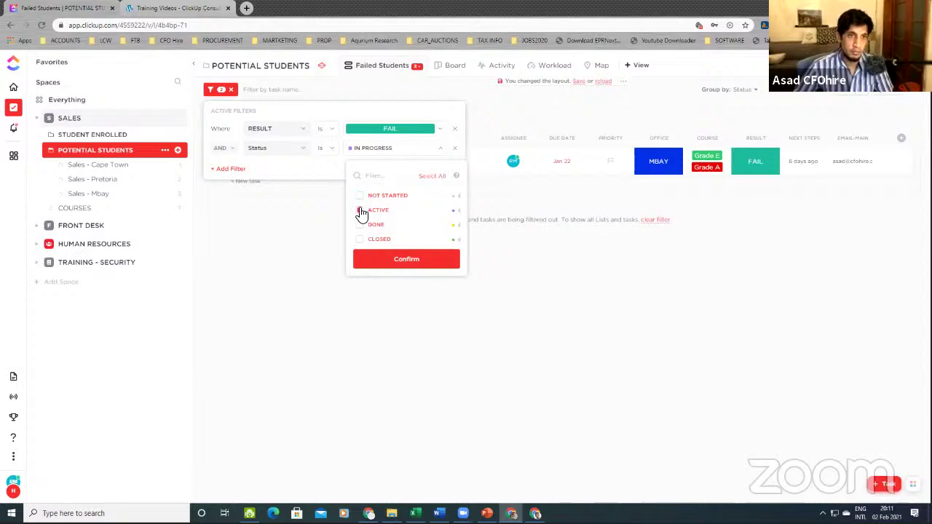
click(360, 211)
click(361, 225)
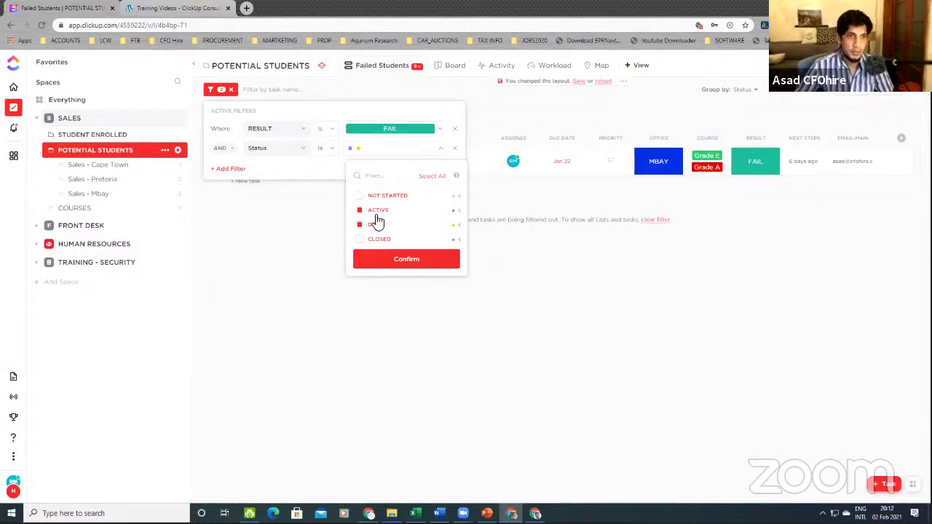
click(407, 259)
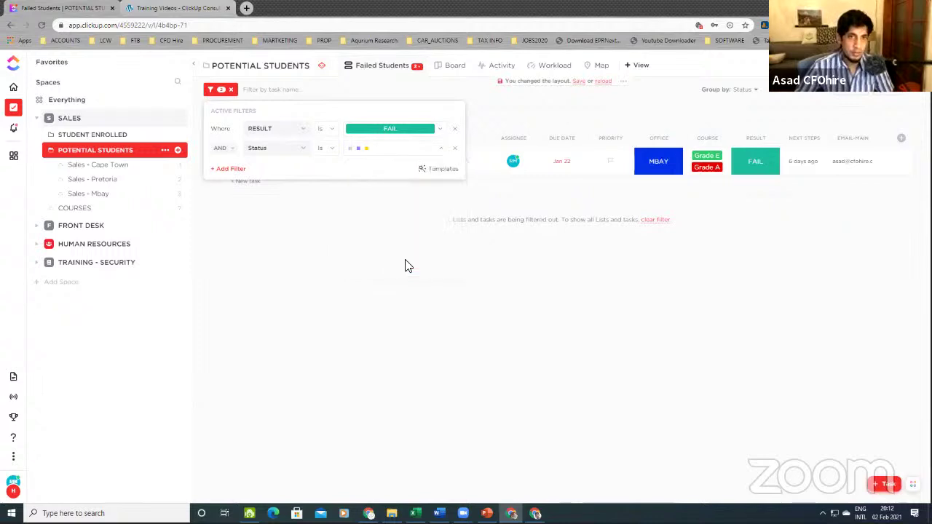
click(407, 266)
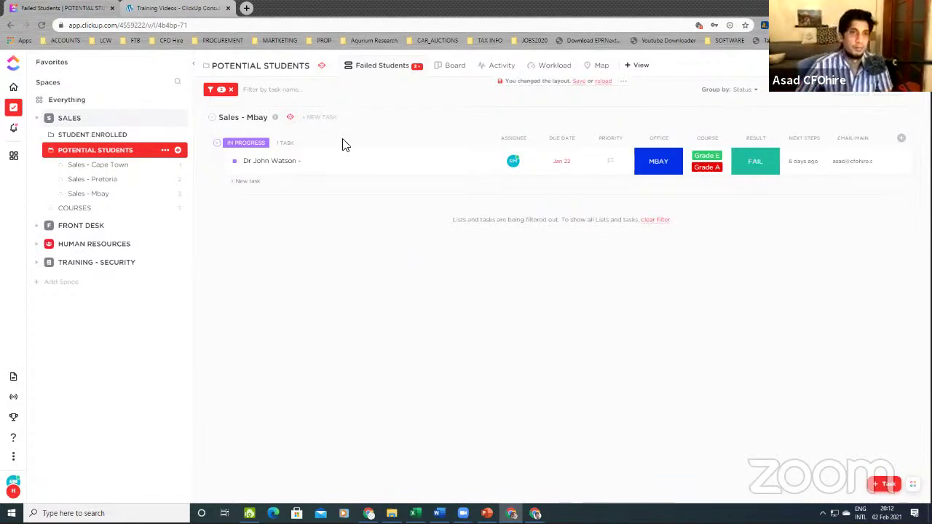
Open the Details of All Students list under Student Enrolled and examine the fields available for its columns
click(416, 67)
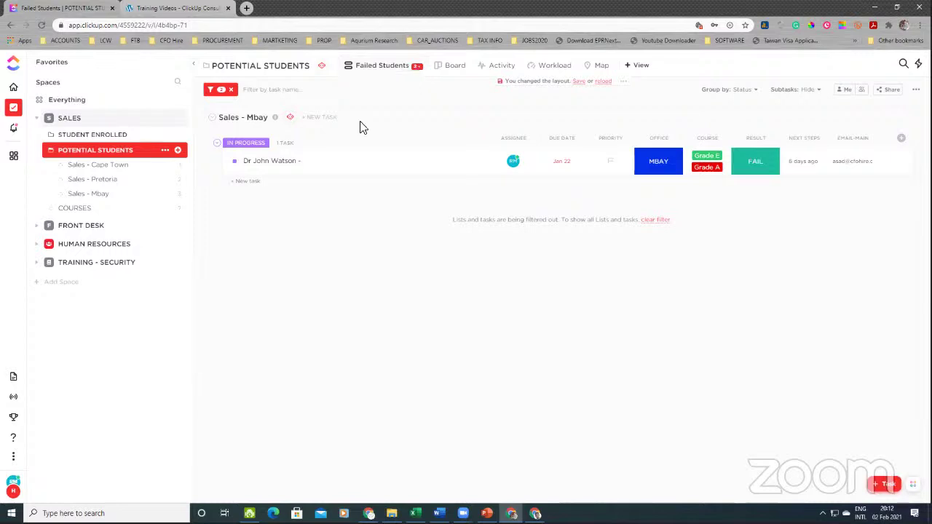
click(78, 121)
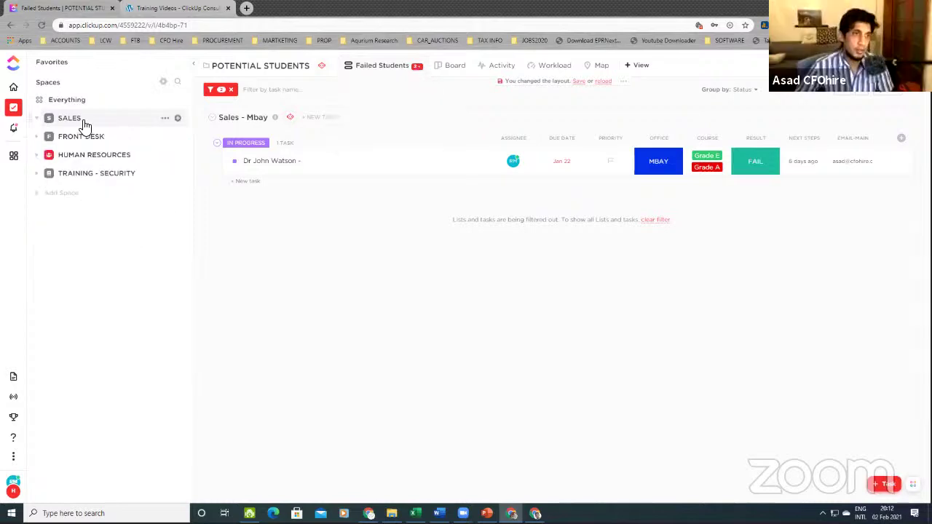
click(93, 122)
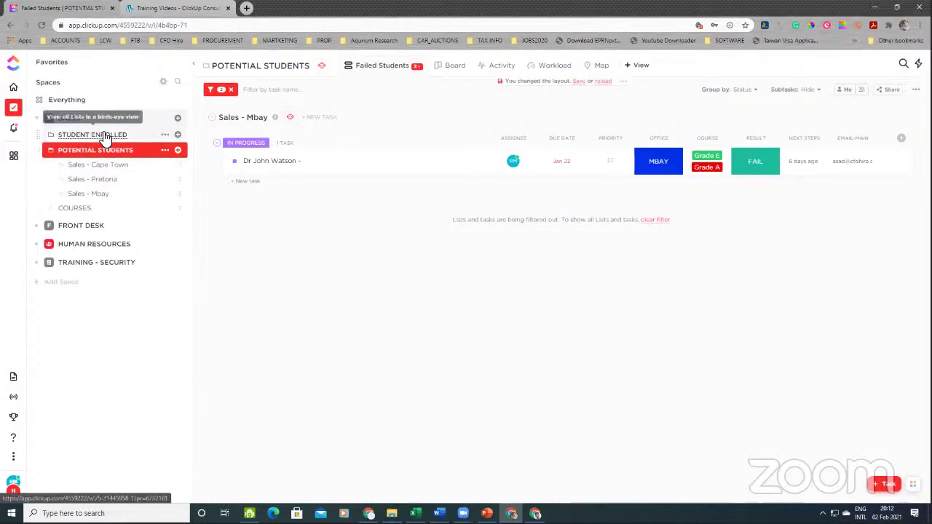
click(106, 137)
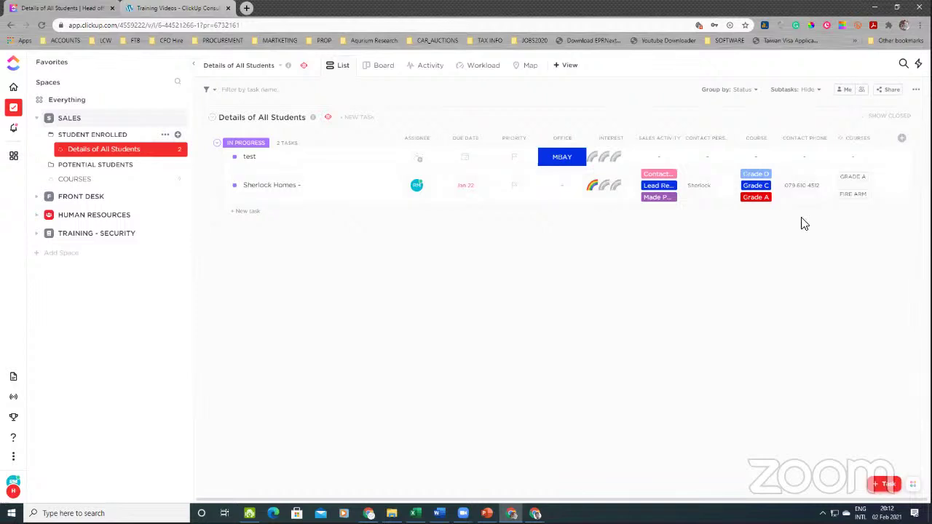
click(902, 139)
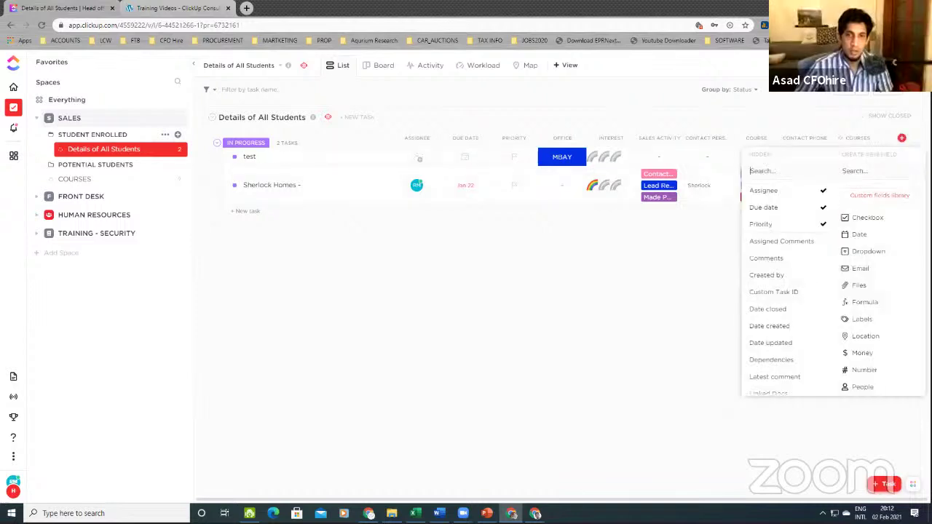
scroll(793, 276, down, 6)
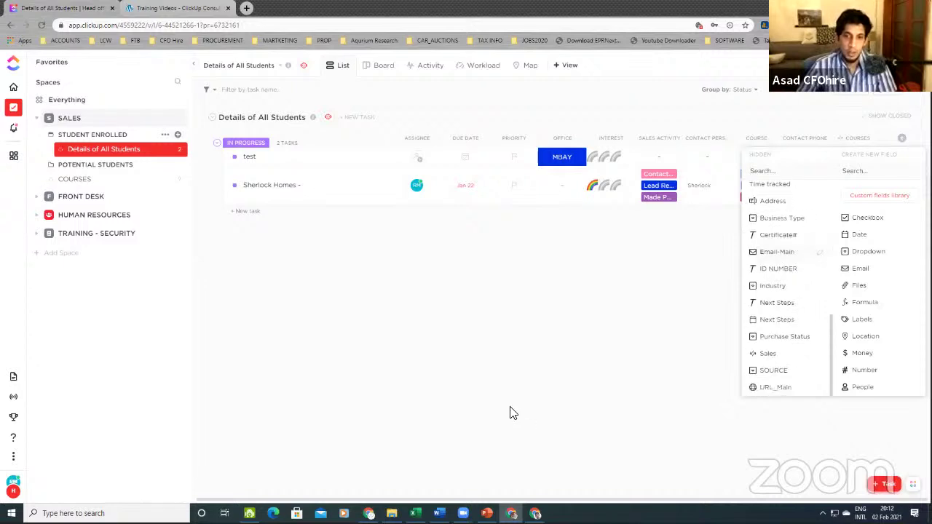
click(250, 161)
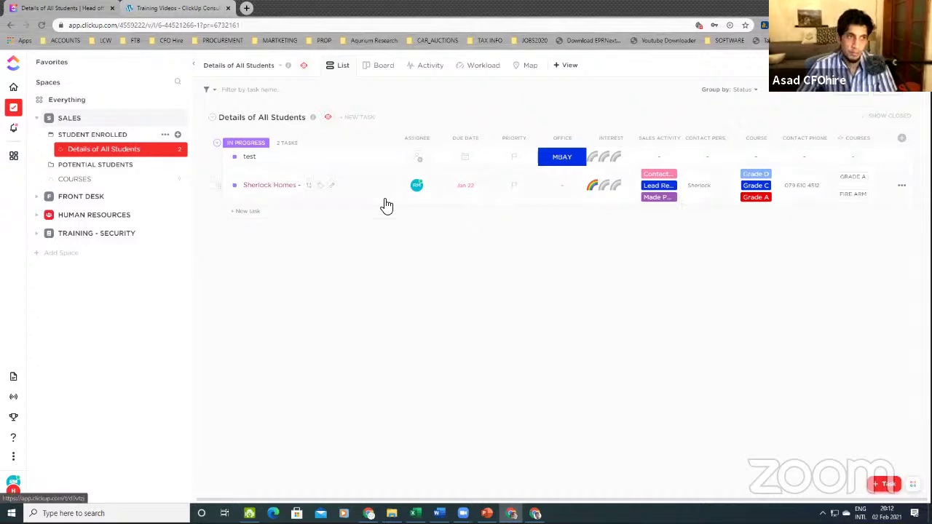
From the Potential Students List view, move the Sales - Cape Town task and the first Sales - Pretoria task into Details of All Students
click(96, 167)
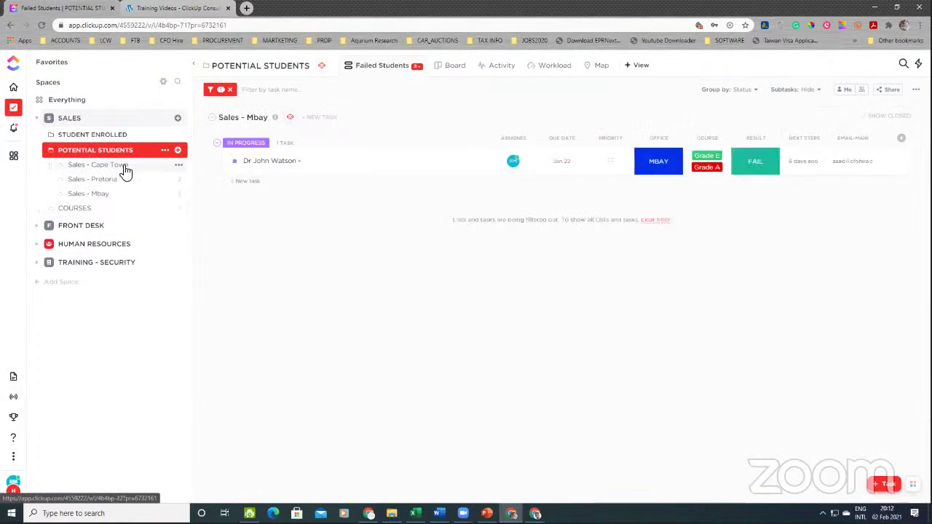
click(125, 168)
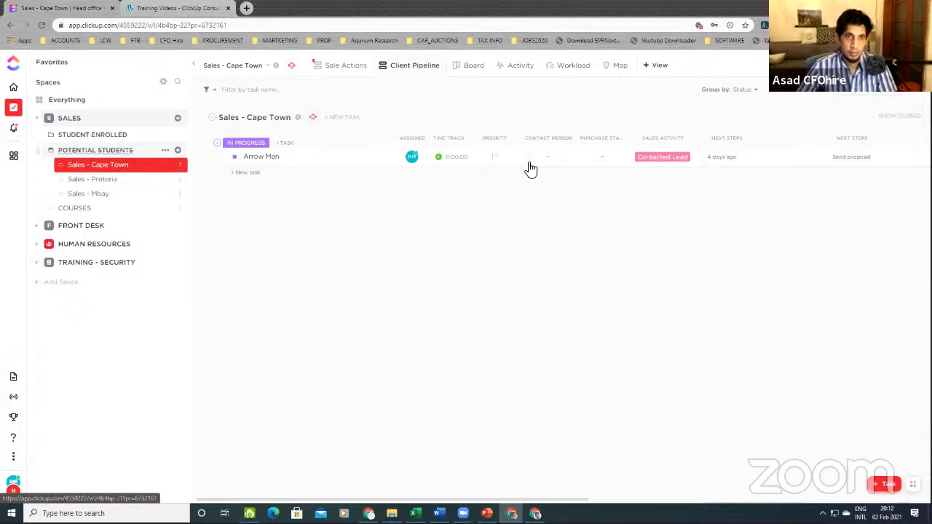
click(96, 150)
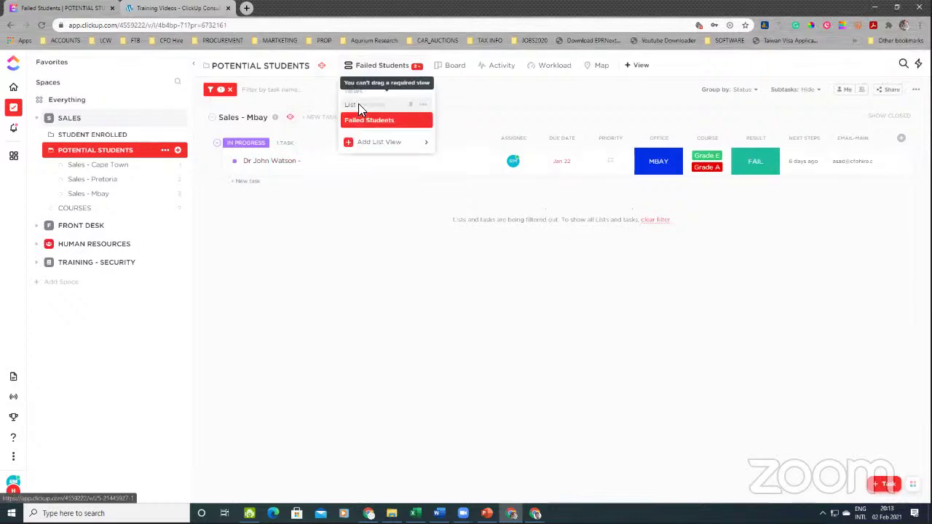
click(358, 104)
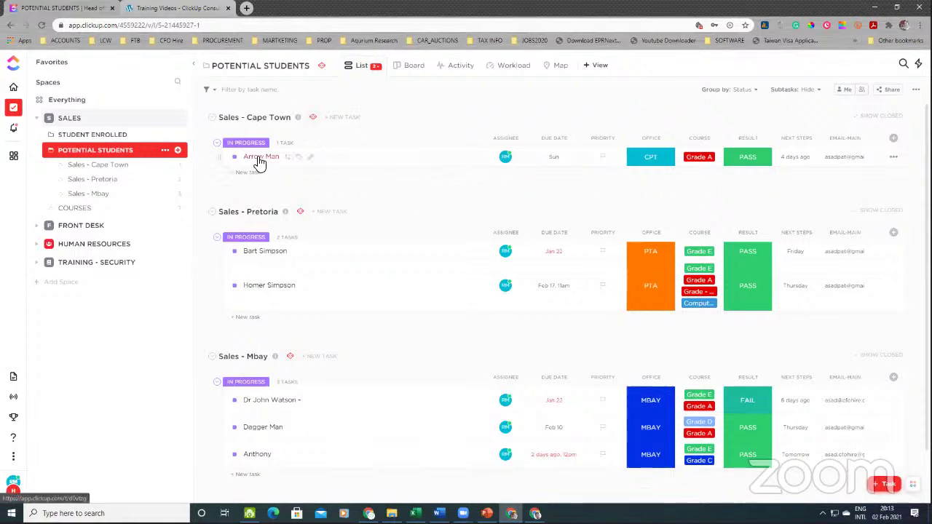
drag(259, 161, 104, 146)
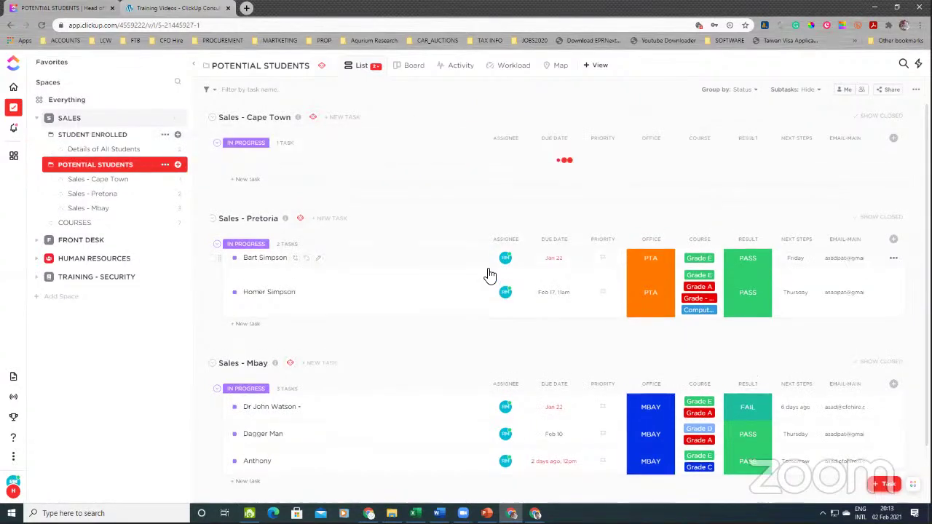
drag(256, 266, 101, 151)
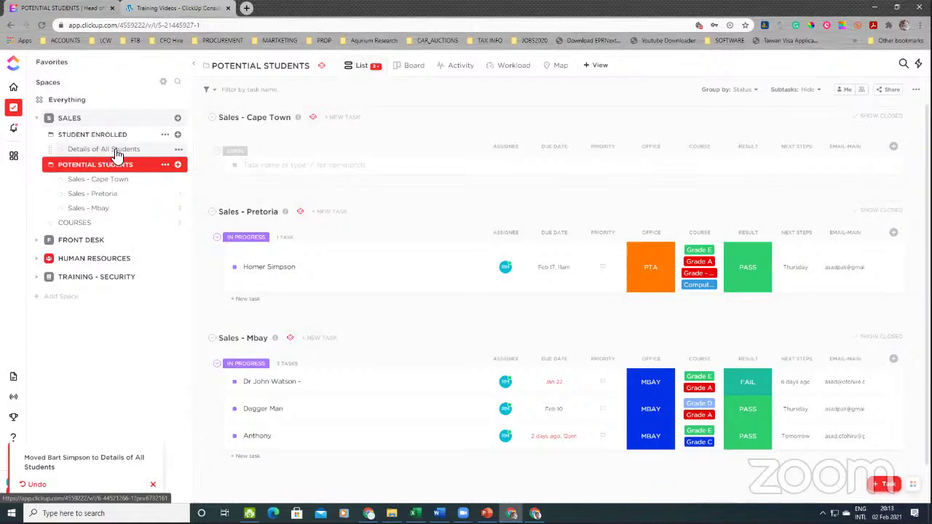
click(129, 149)
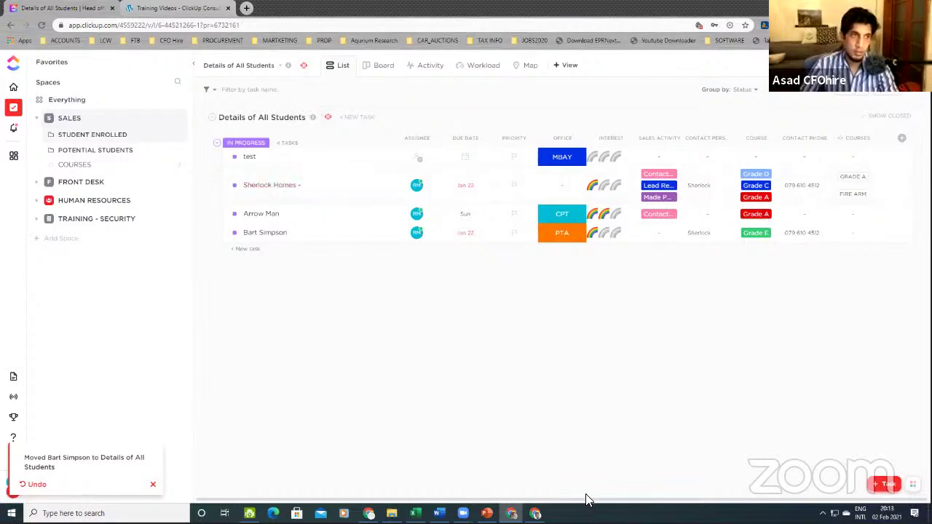
Open the test task, browse the Downloads folder for a file to attach, and cancel the upload
click(100, 141)
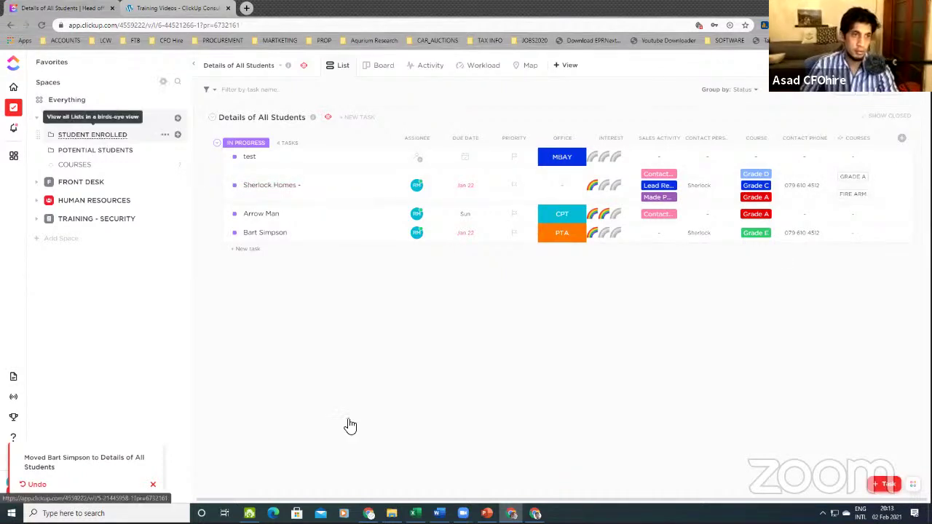
click(250, 157)
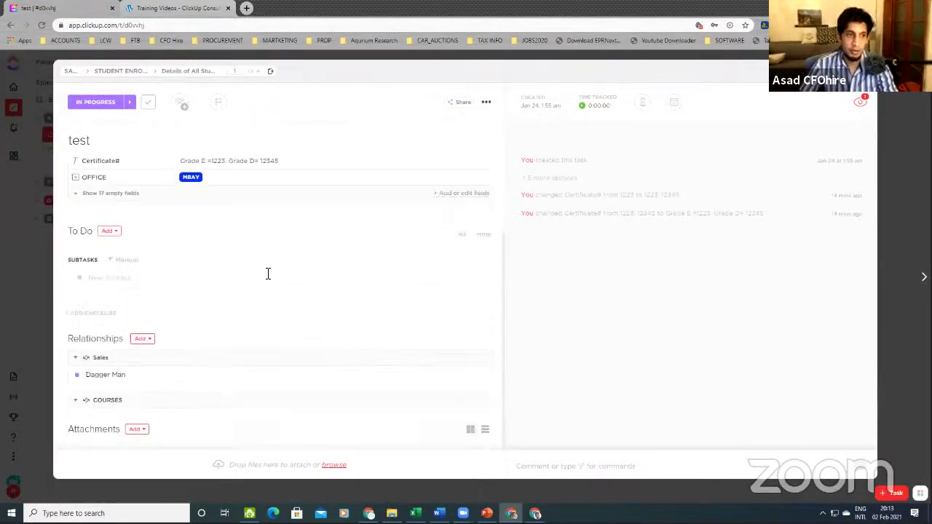
click(137, 429)
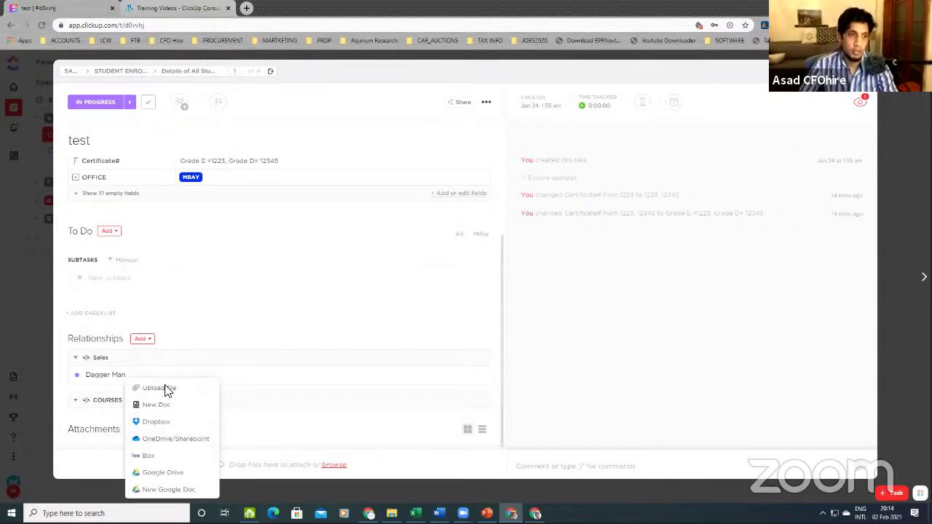
click(166, 390)
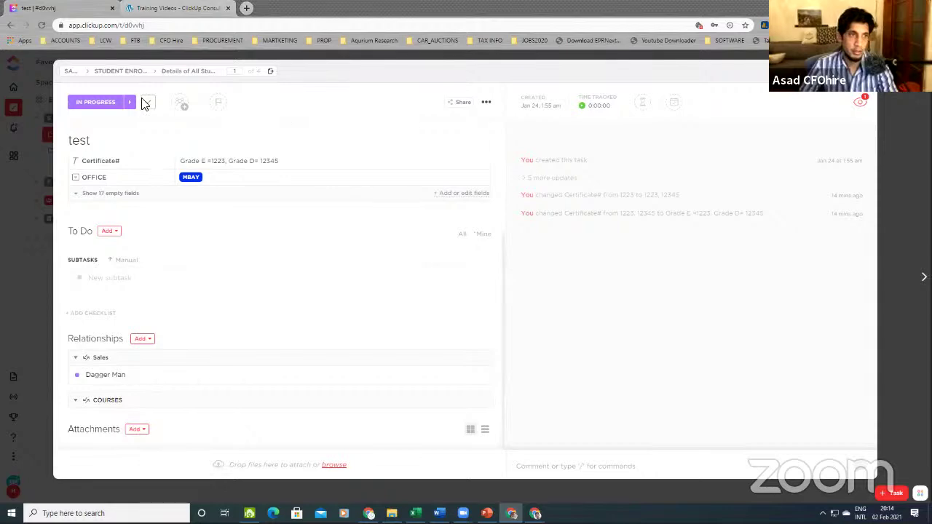
click(42, 87)
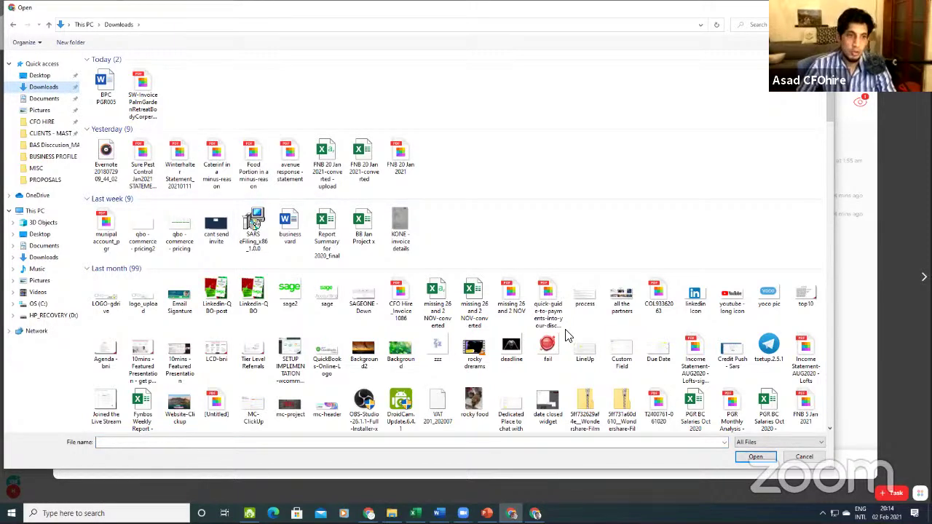
key(Escape)
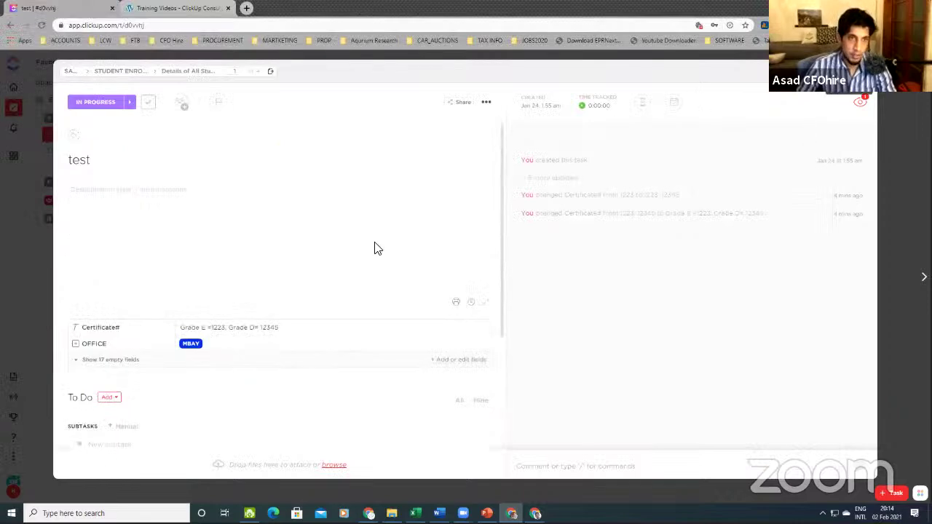
key(Escape)
Open the second enrolled student's task and explore the file upload and cloud storage sources for its attachments
click(262, 176)
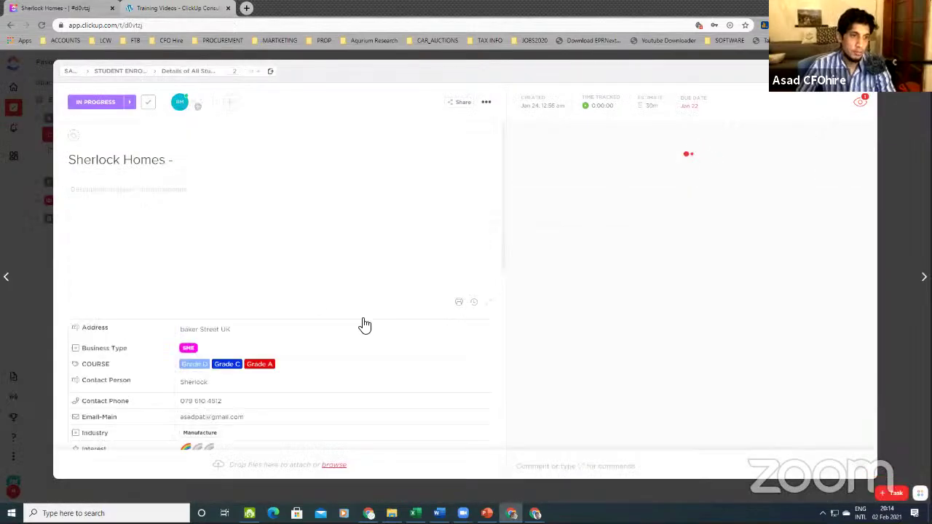
click(136, 430)
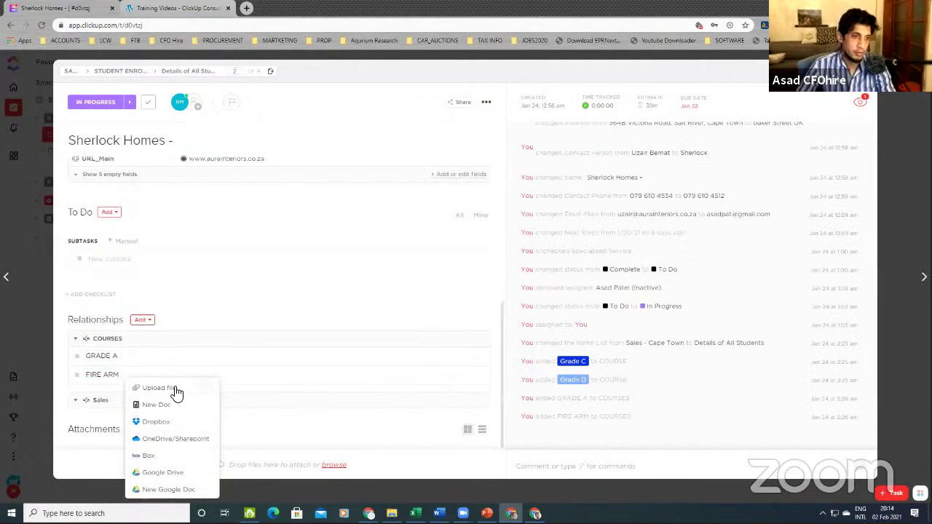
click(177, 391)
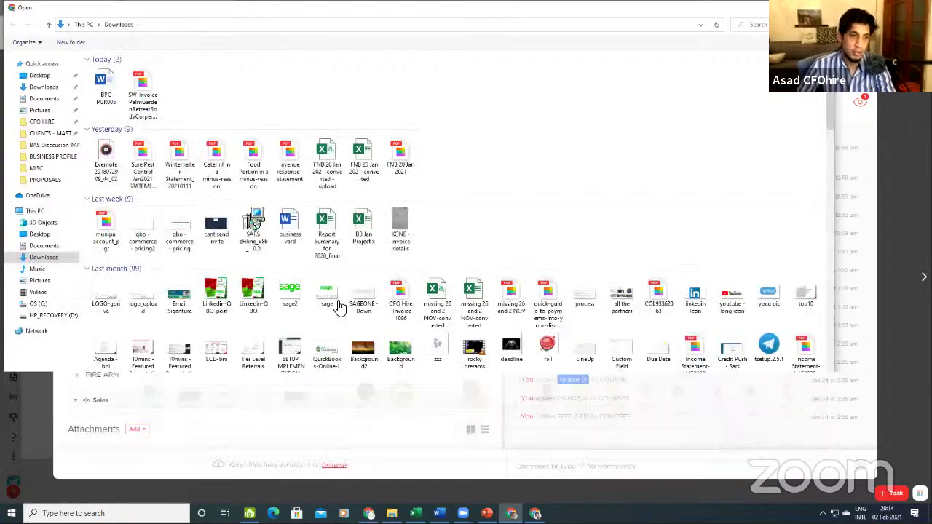
key(Escape)
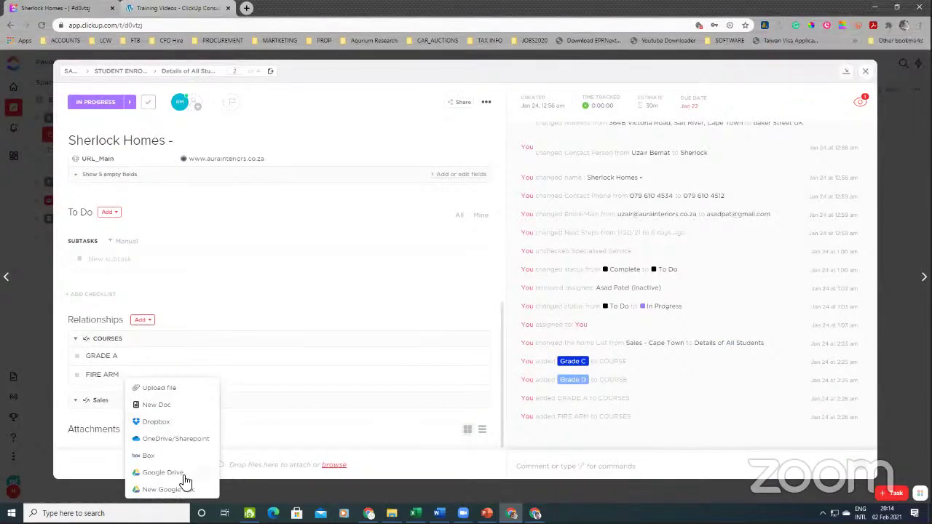
click(350, 294)
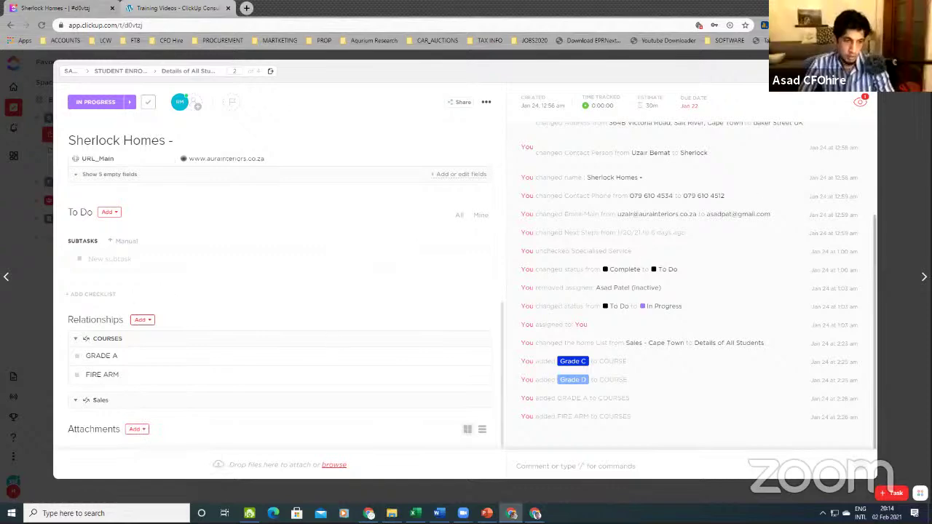
Review the second enrolled student's custom fields, subtasks, relationships and attachments, and close the task
scroll(235, 148, up, 1)
scroll(276, 295, up, 3)
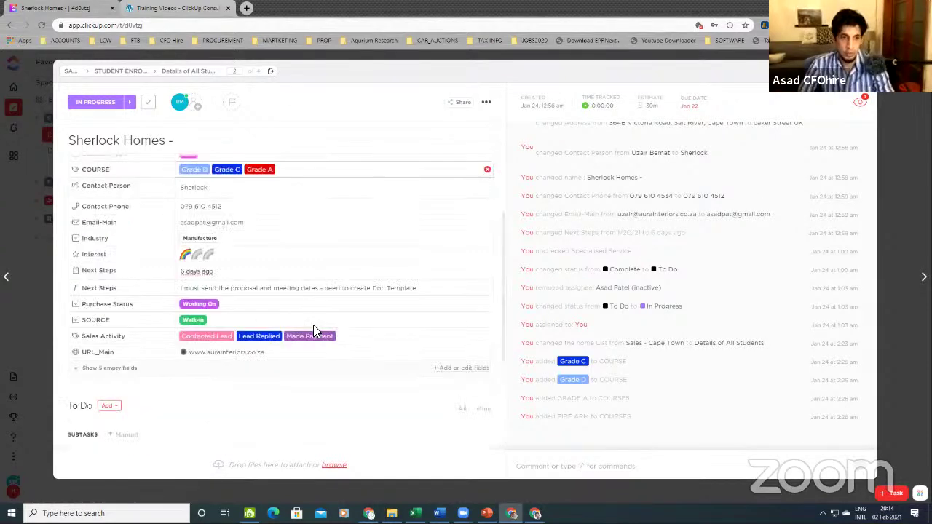
scroll(218, 441, down, 1)
scroll(261, 472, down, 1)
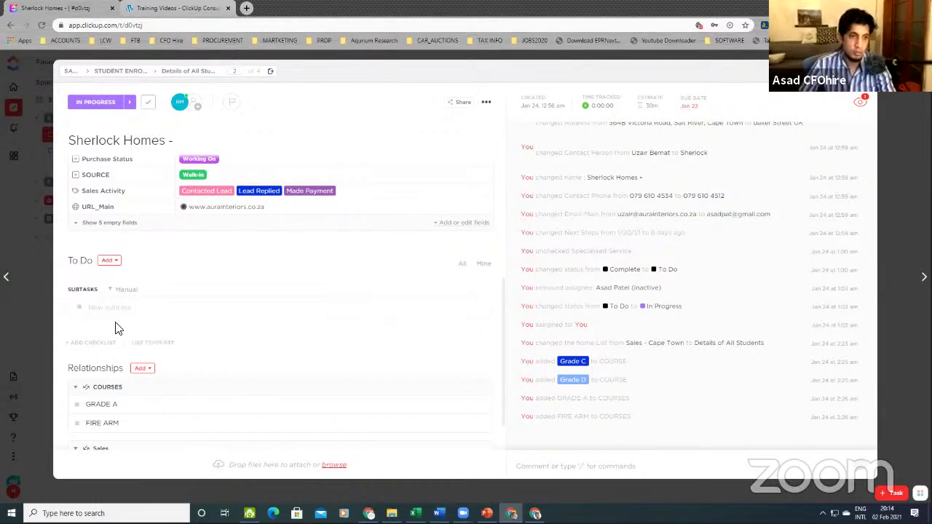
scroll(195, 452, down, 1)
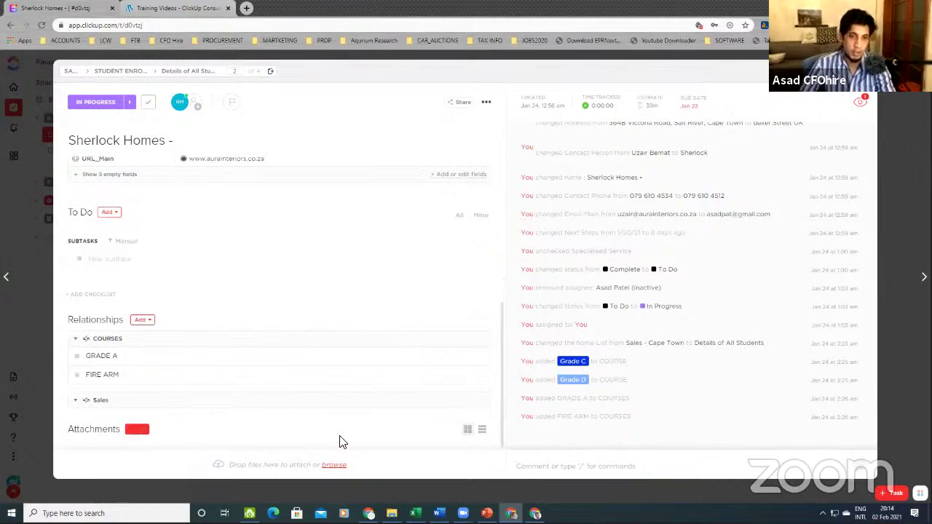
click(849, 71)
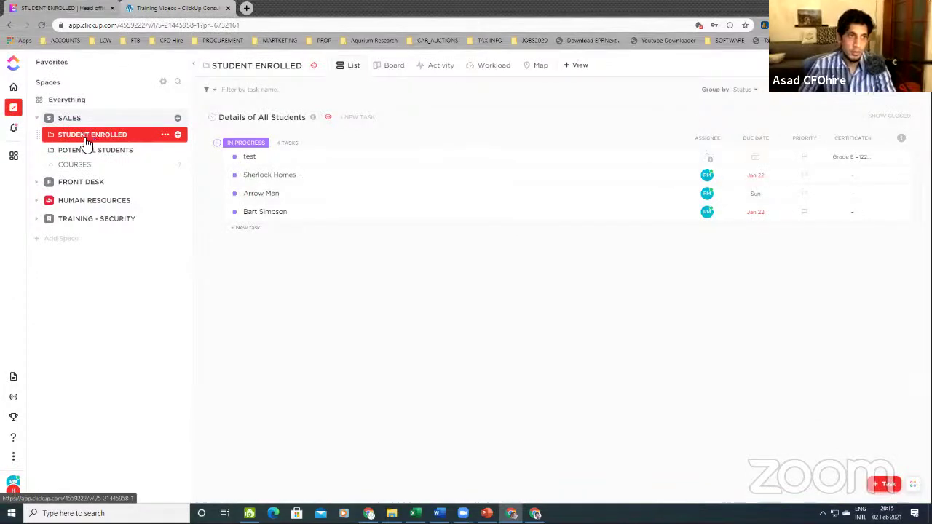
Reopen the second task in Details of All Students, try starting a mention in its comment, remove it and close the task
click(90, 141)
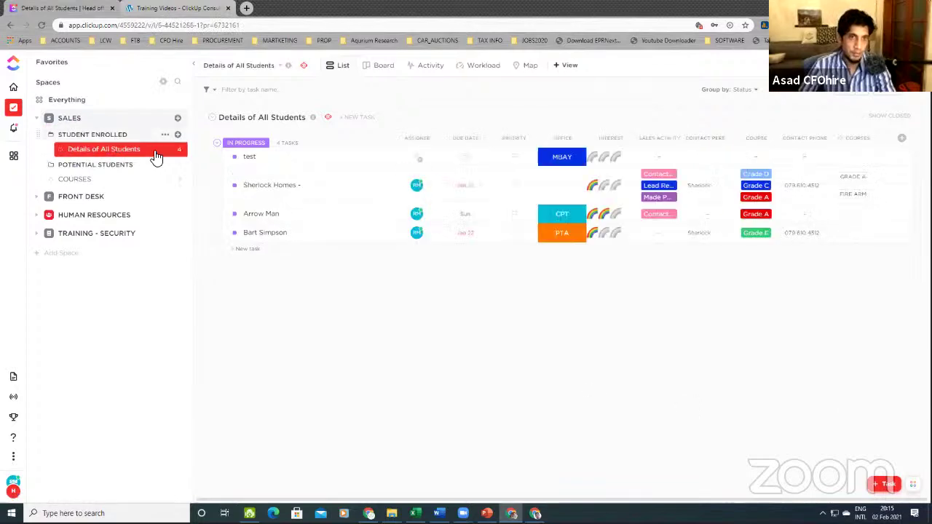
click(267, 192)
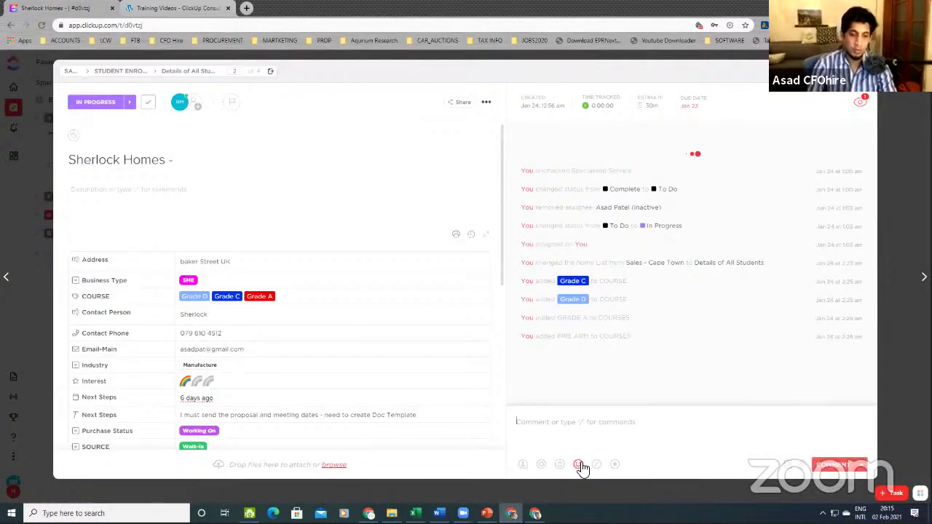
text(@)
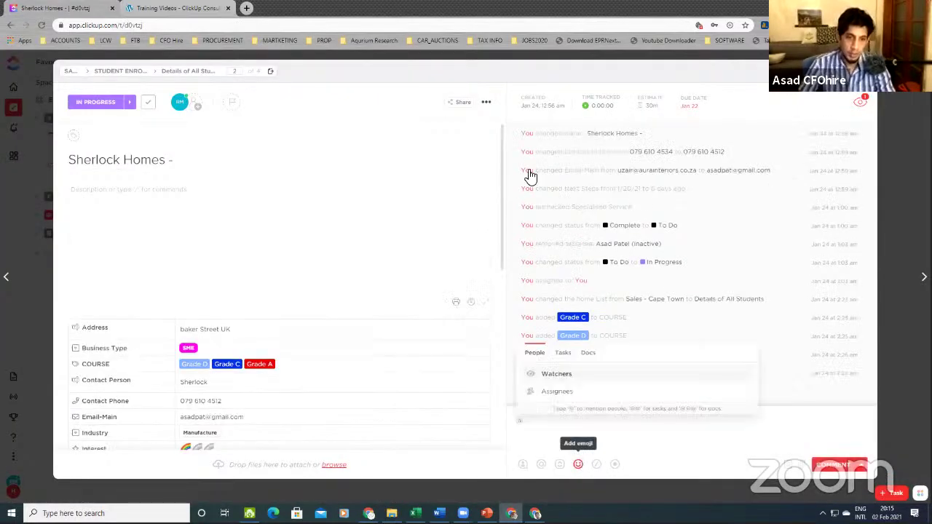
key(BackSpace)
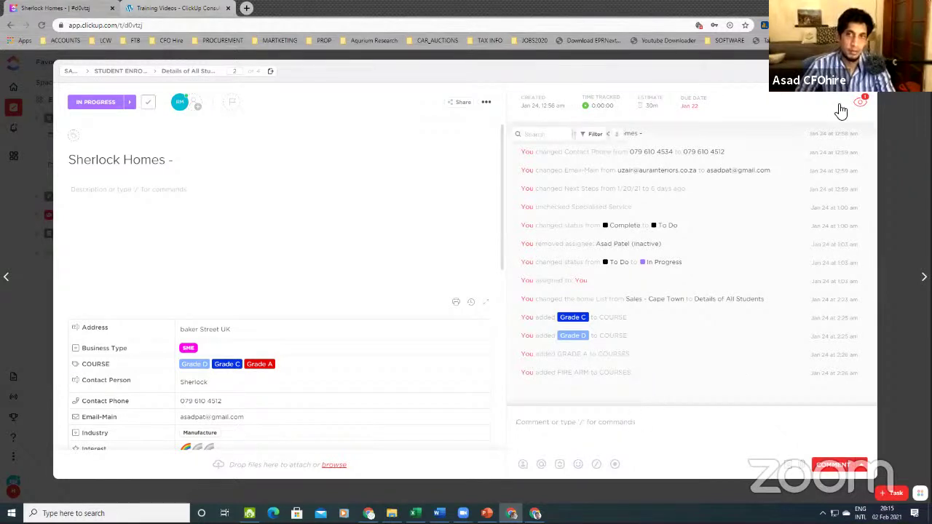
click(191, 53)
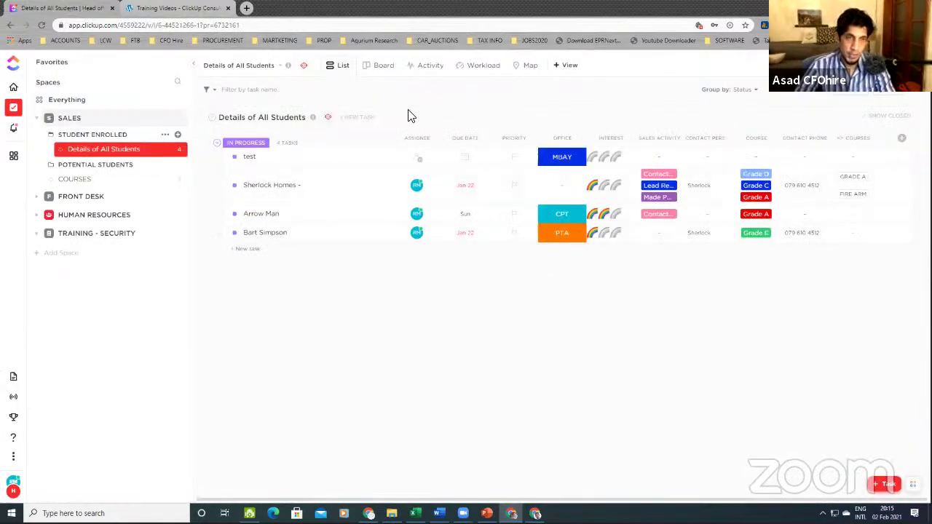
Review the mentions and assigned-to-me filters in the notifications, dismiss the clearing tip and clear the overdue task notifications
click(16, 130)
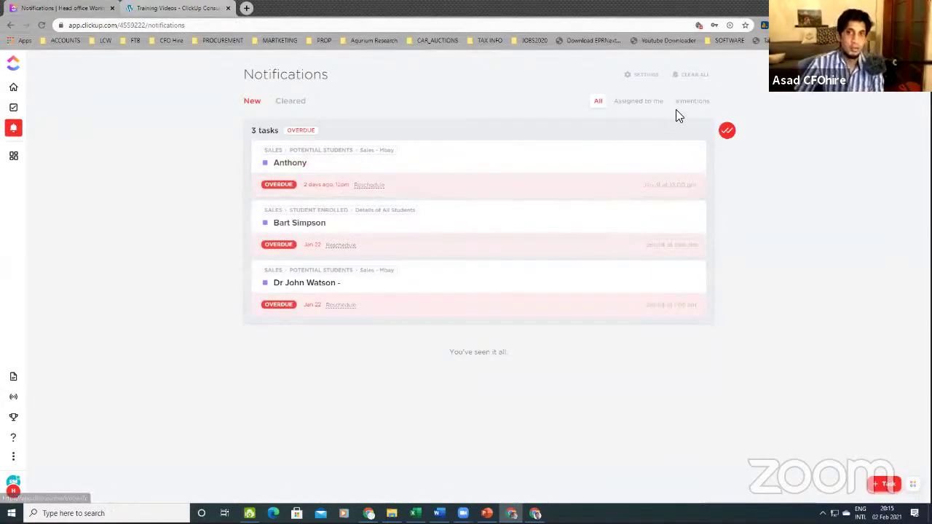
click(687, 105)
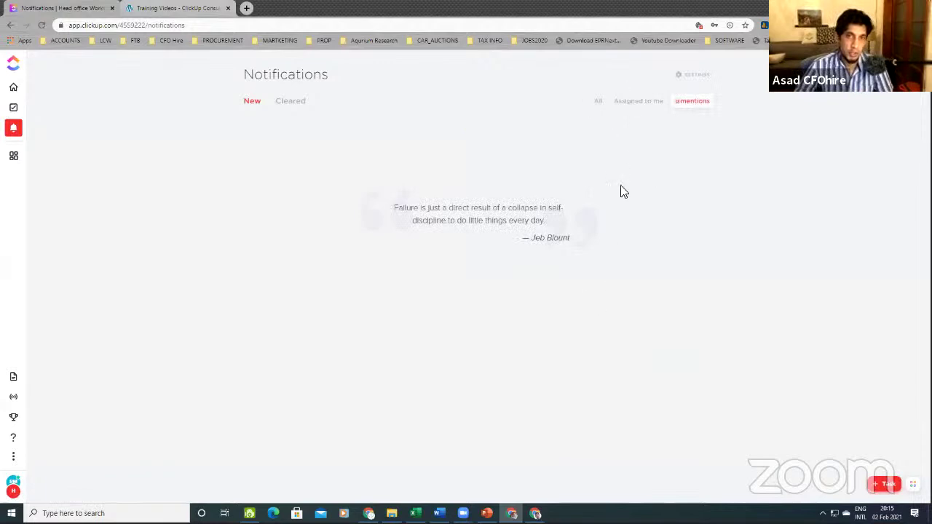
click(617, 100)
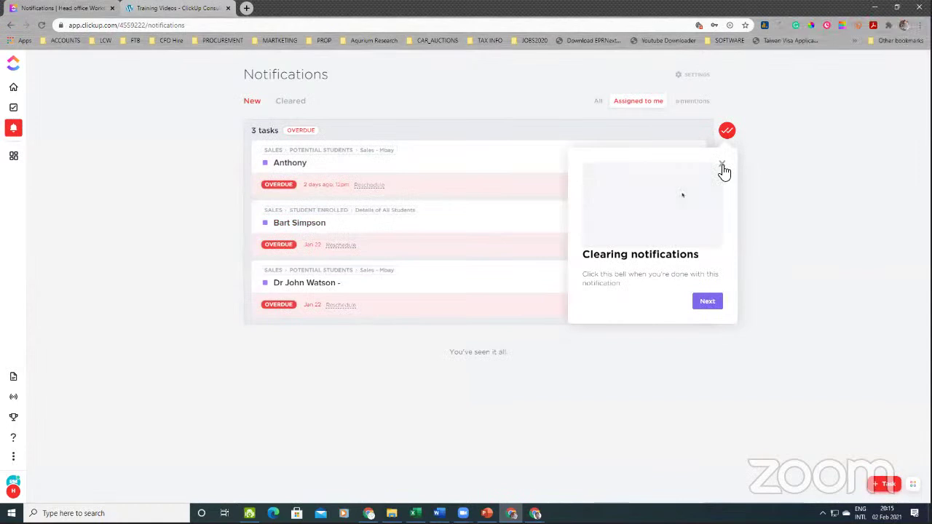
click(721, 165)
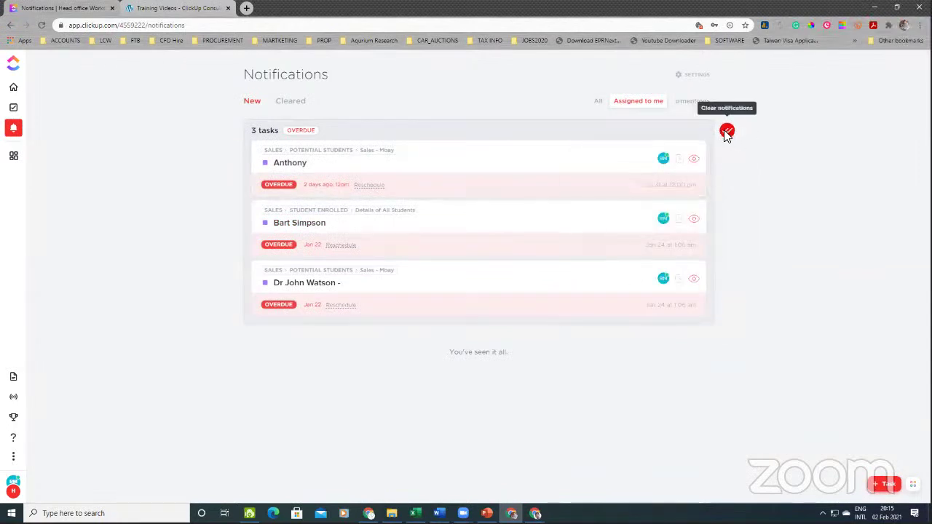
click(726, 129)
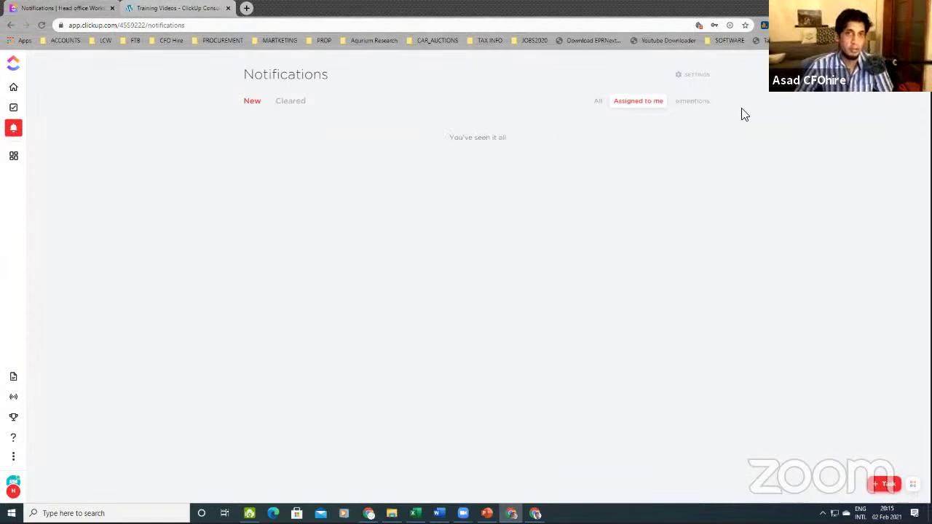
Look through the Home, Dashboards and Notifications pages, and return to the Details of All Students list
click(7, 93)
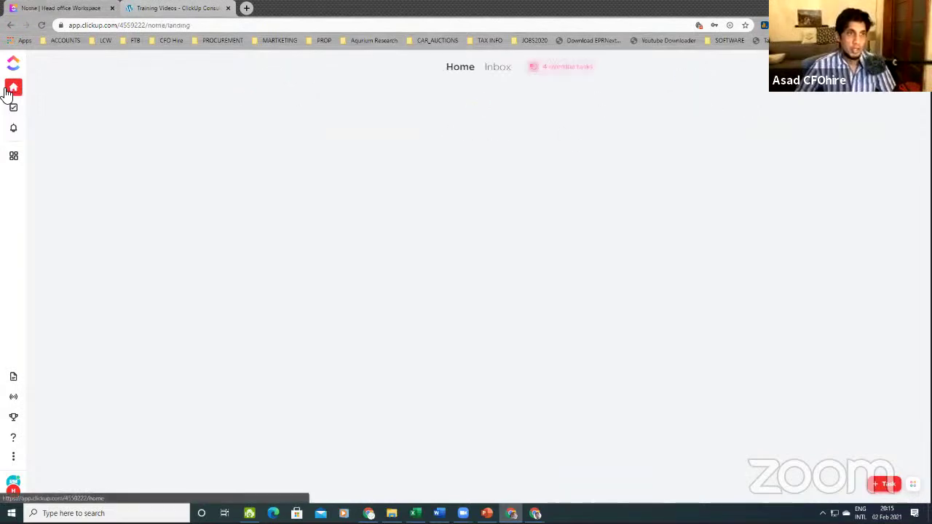
click(12, 157)
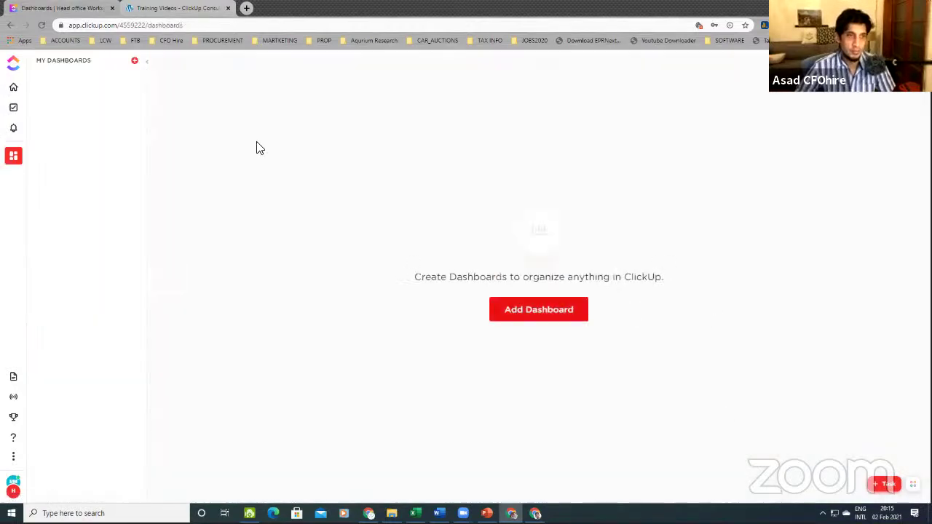
click(16, 128)
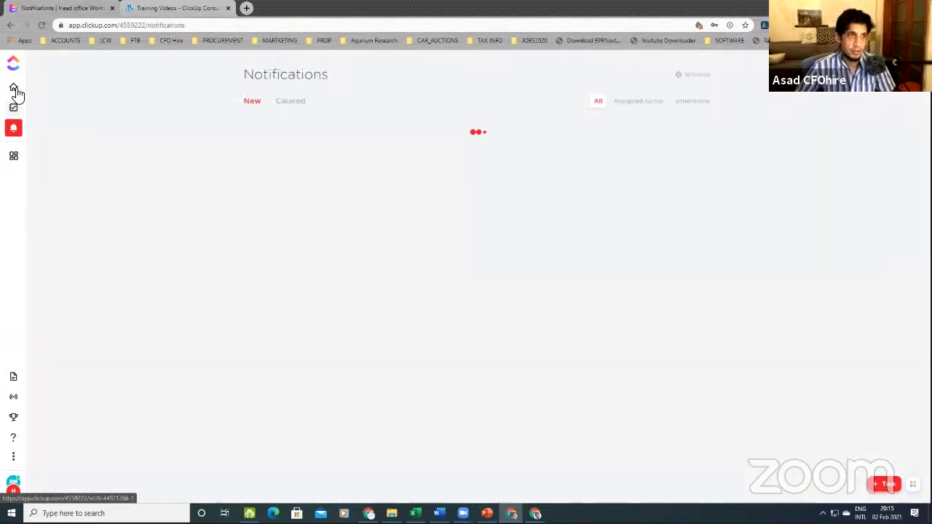
click(17, 90)
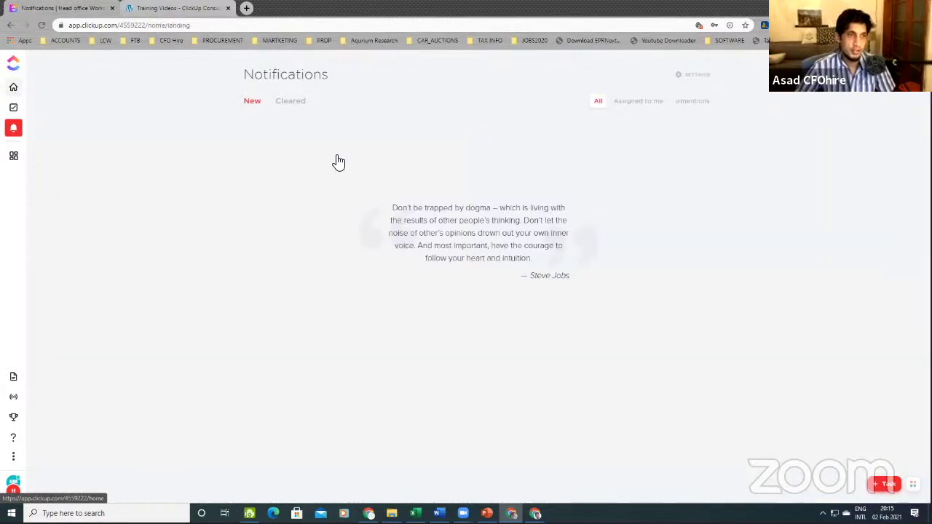
click(14, 109)
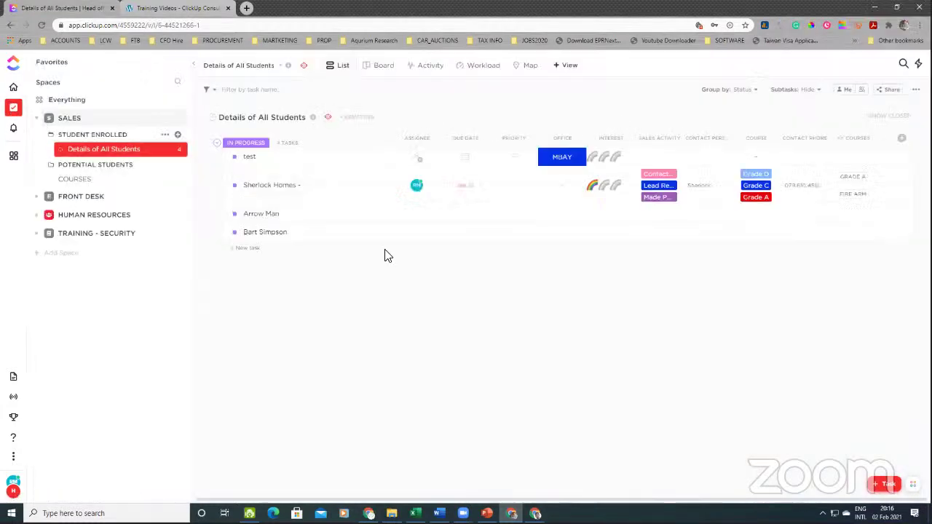
Try to set the second enrolled student's Office field to CPT and to MBAY
click(569, 195)
click(603, 272)
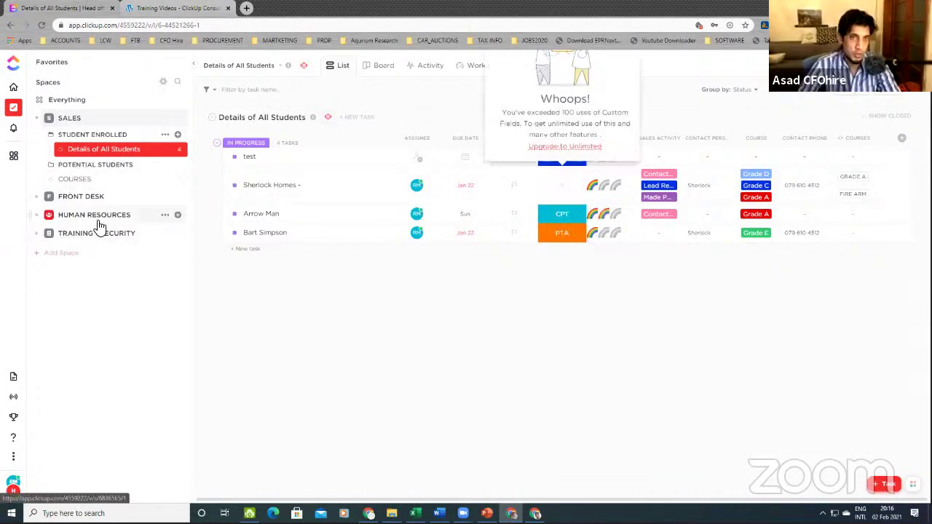
click(622, 309)
click(574, 190)
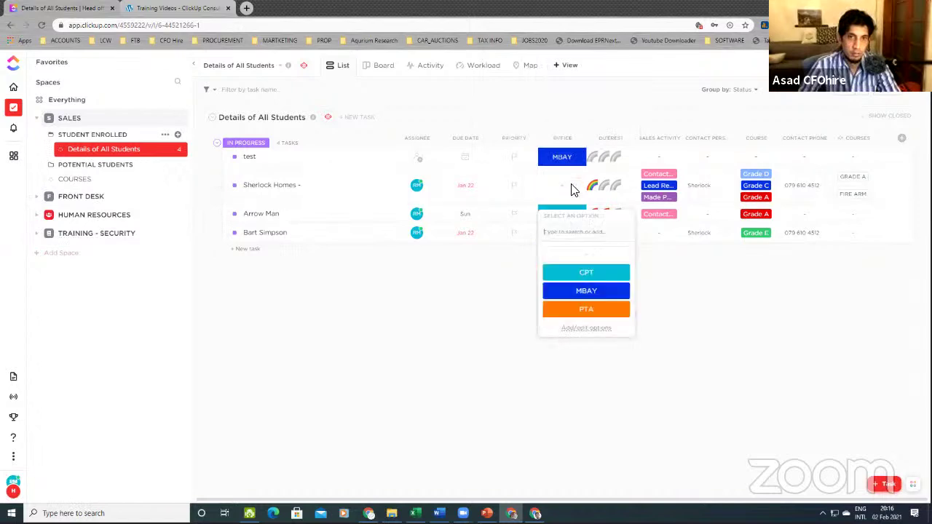
click(583, 293)
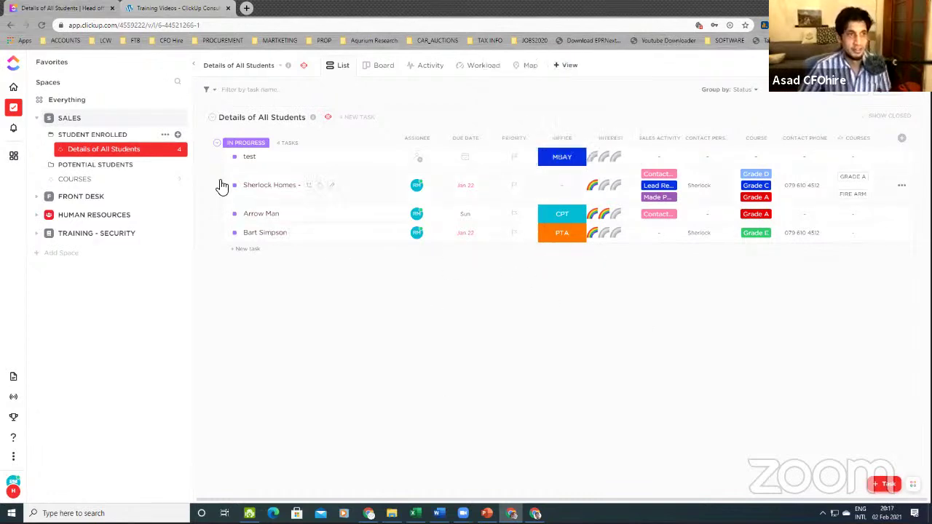
View the COURSES list, return to Details of All Students and expand the HUMAN RESOURCES space
click(78, 180)
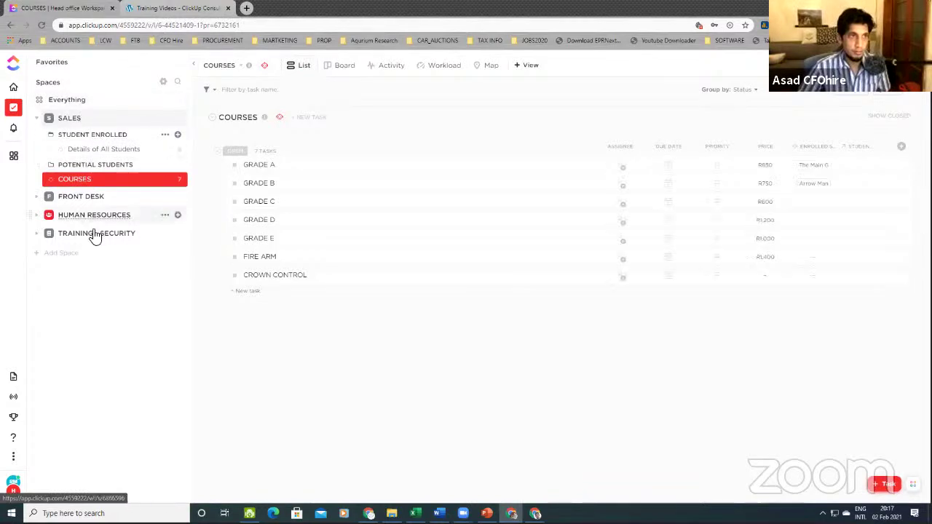
click(106, 154)
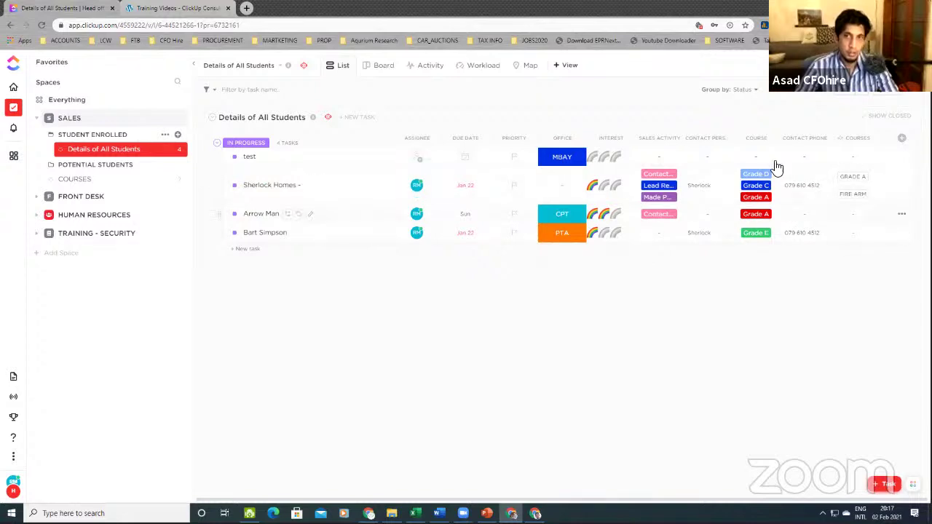
click(39, 216)
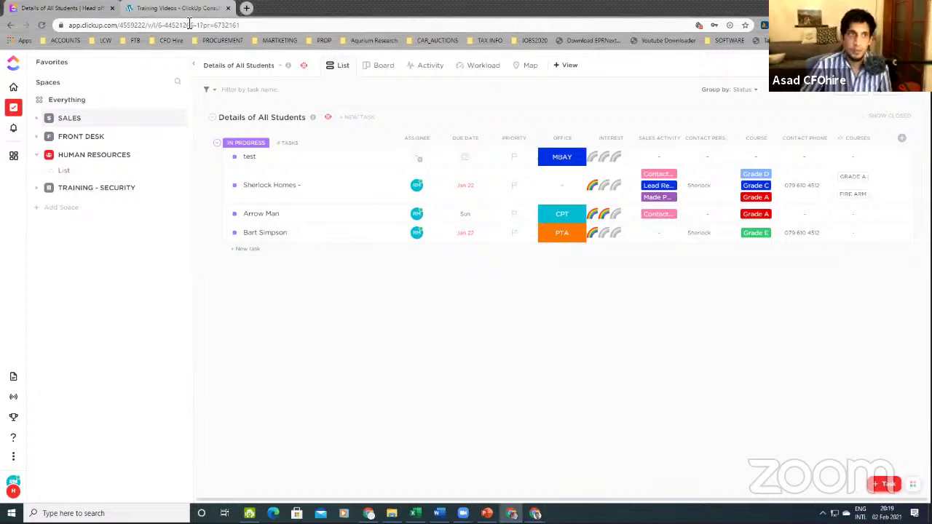
Switch to the ClickUp training videos website and load the cfohire.co home page
click(159, 10)
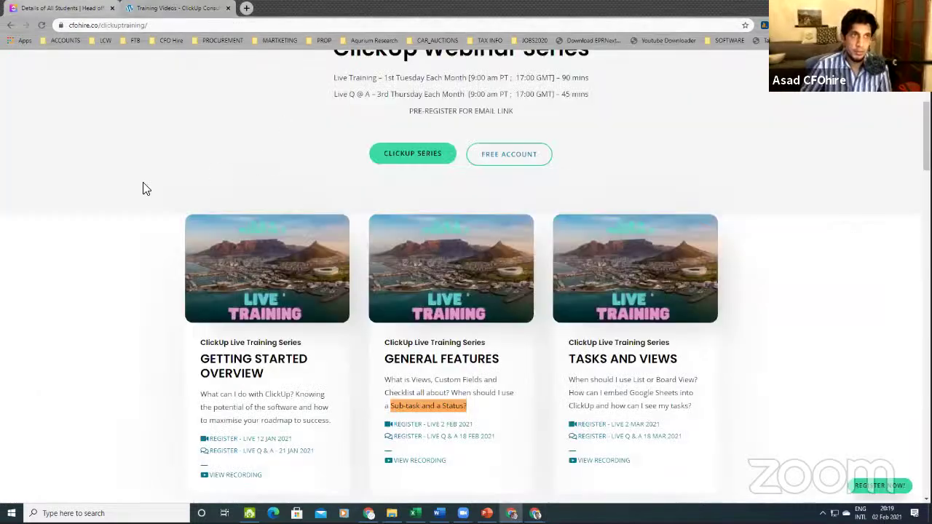
scroll(461, 208, up, 4)
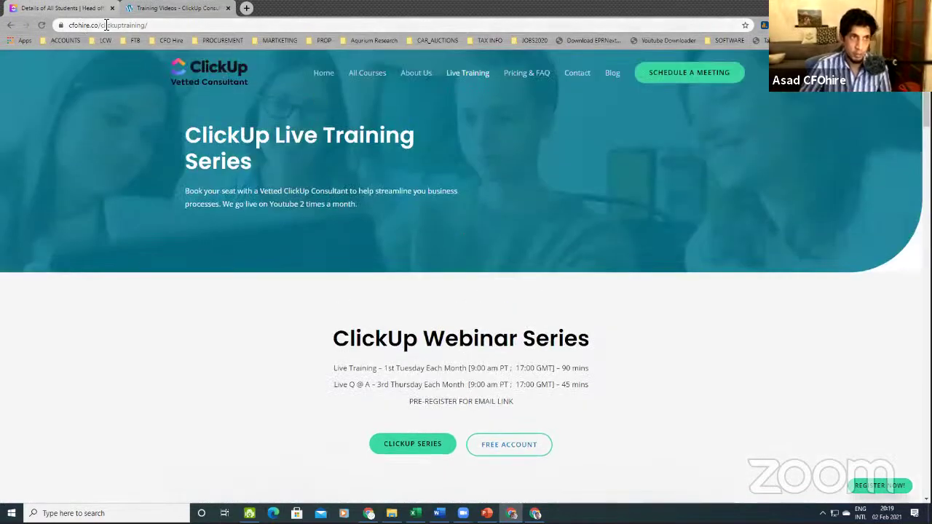
drag(101, 24, 484, 25)
key(BackSpace)
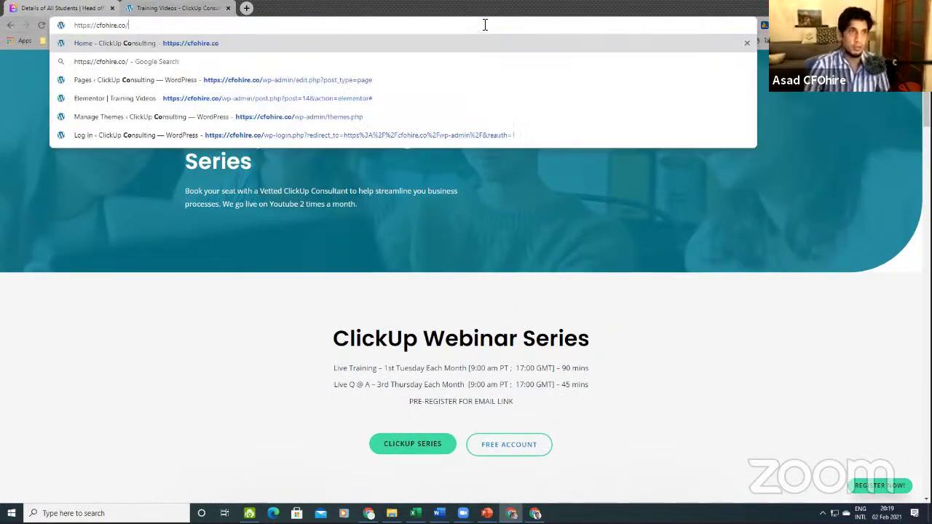
key(Return)
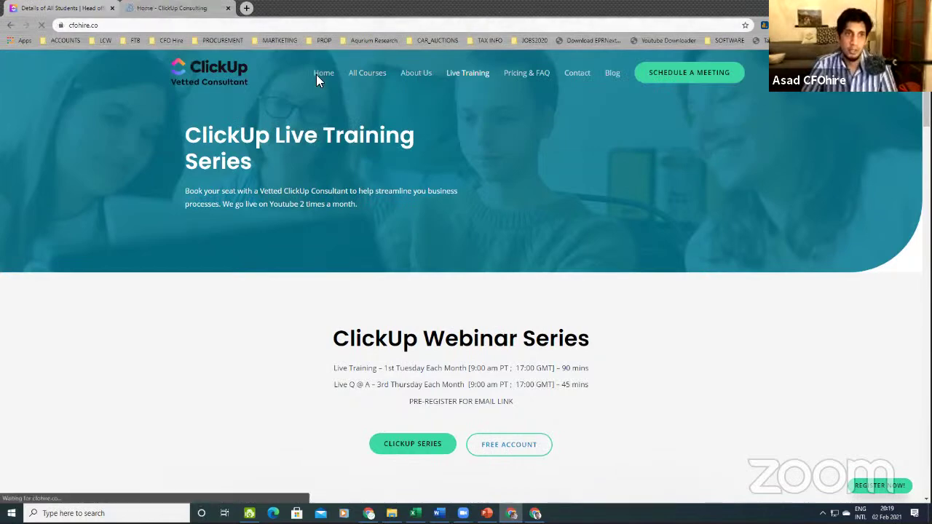
Examine the home page's sections from Popular Videos down to the footer's Monthly Training Series
scroll(655, 314, down, 4)
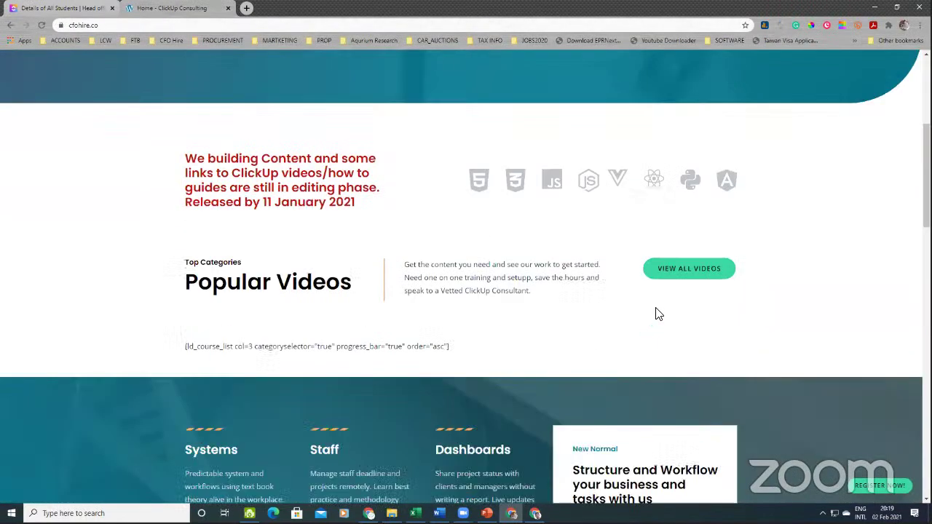
scroll(494, 391, down, 1)
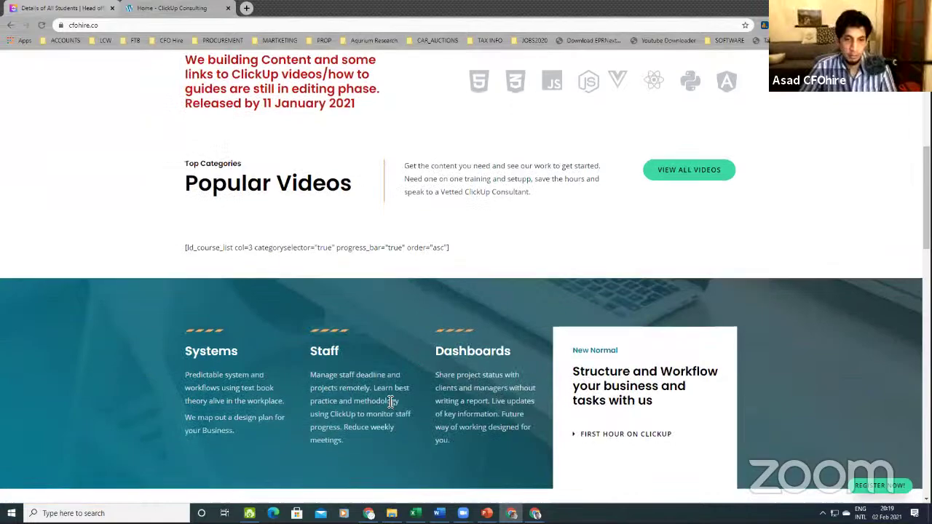
scroll(416, 371, down, 5)
scroll(420, 339, down, 4)
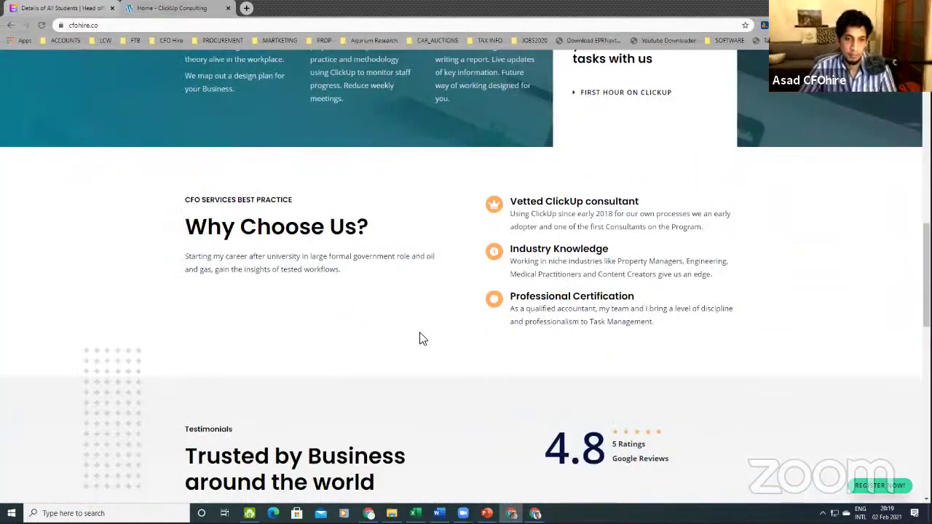
scroll(451, 341, down, 6)
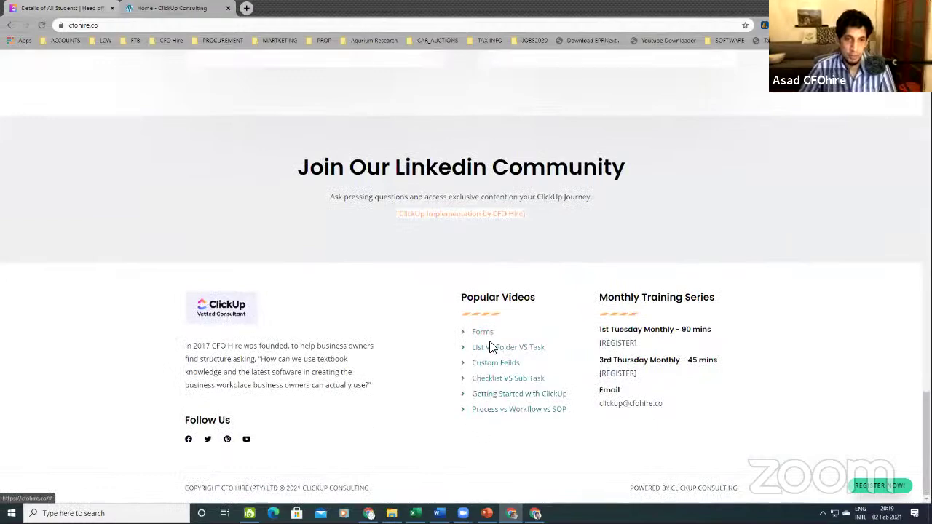
scroll(566, 398, up, 10)
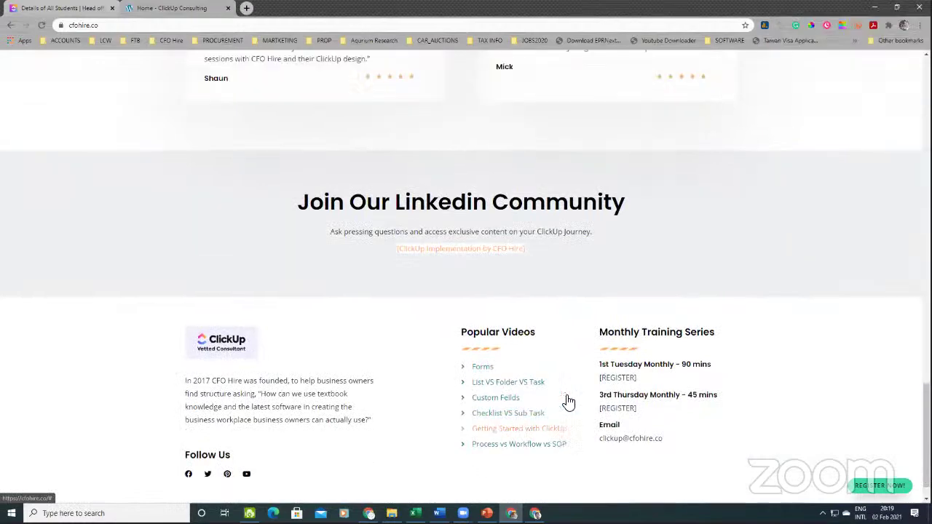
scroll(731, 201, up, 5)
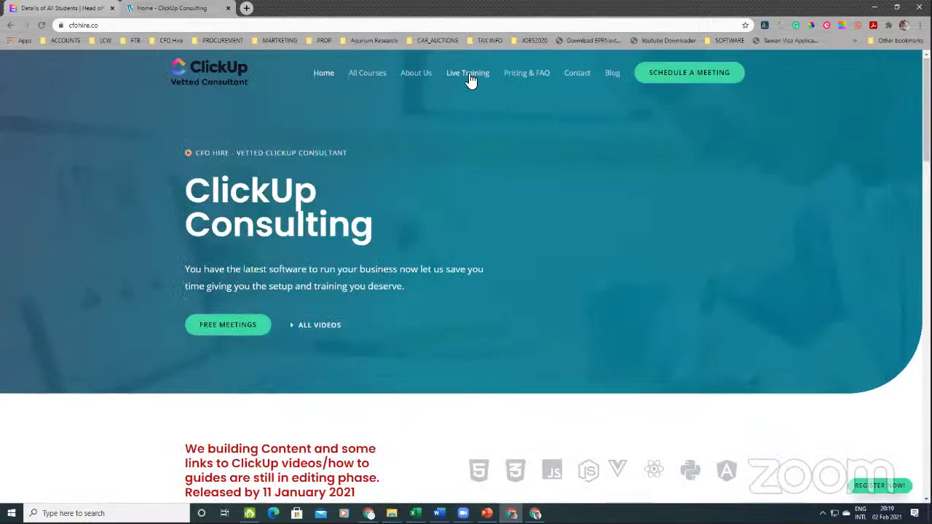
Open the website's Live Training page and review the webinar schedule and the live training course cards
click(469, 75)
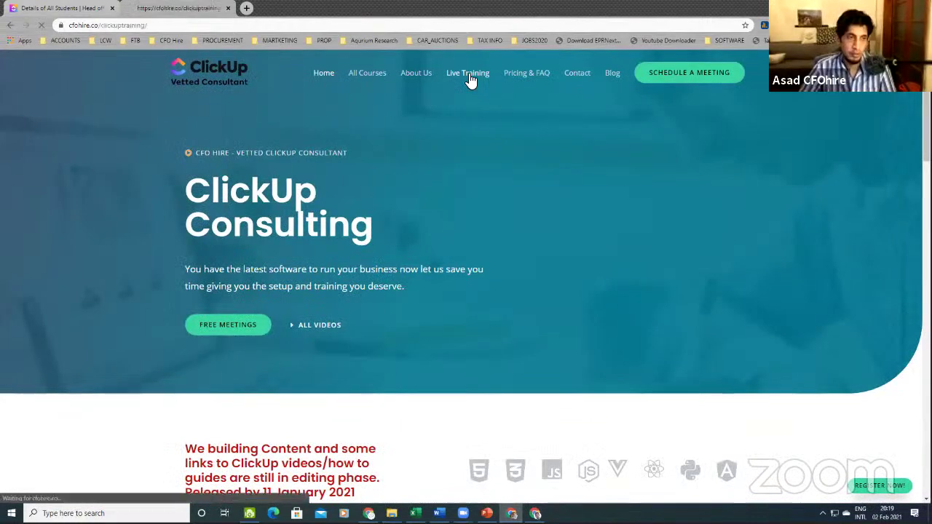
scroll(481, 211, down, 2)
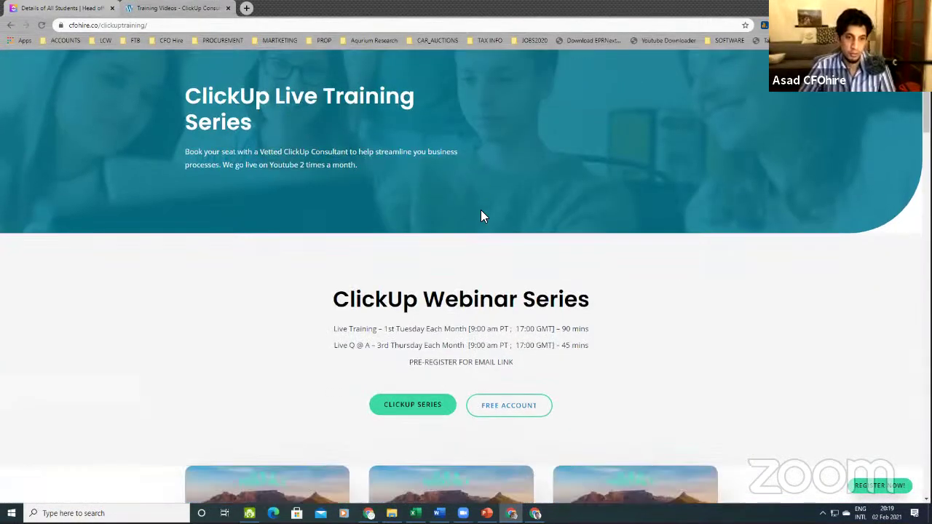
scroll(479, 241, down, 1)
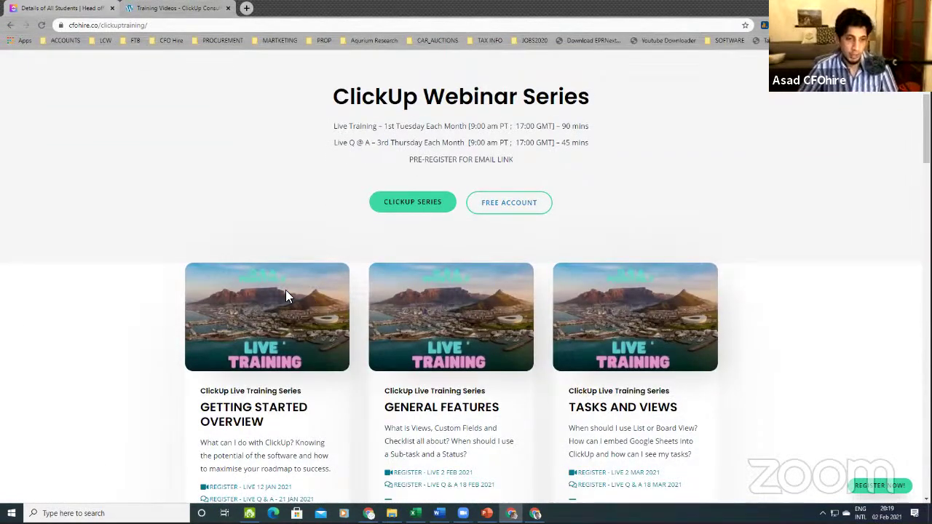
scroll(316, 302, down, 1)
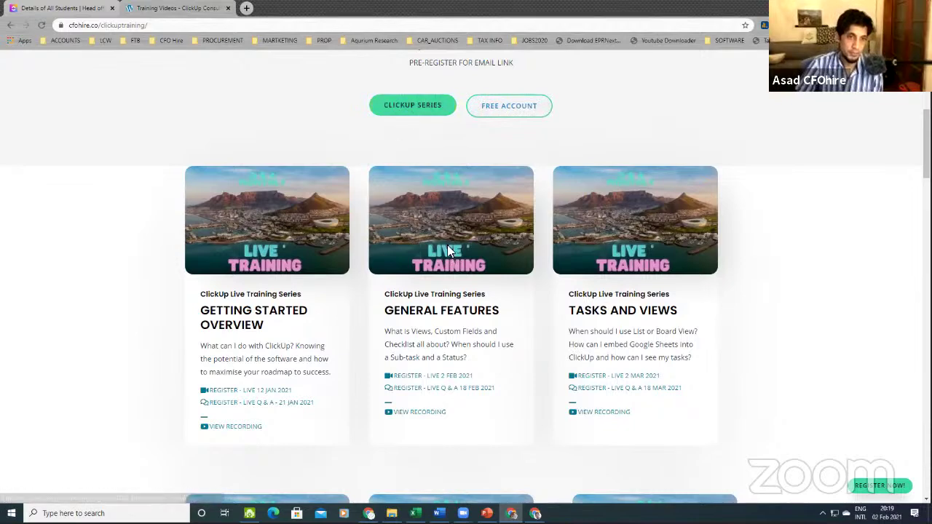
scroll(448, 251, down, 1)
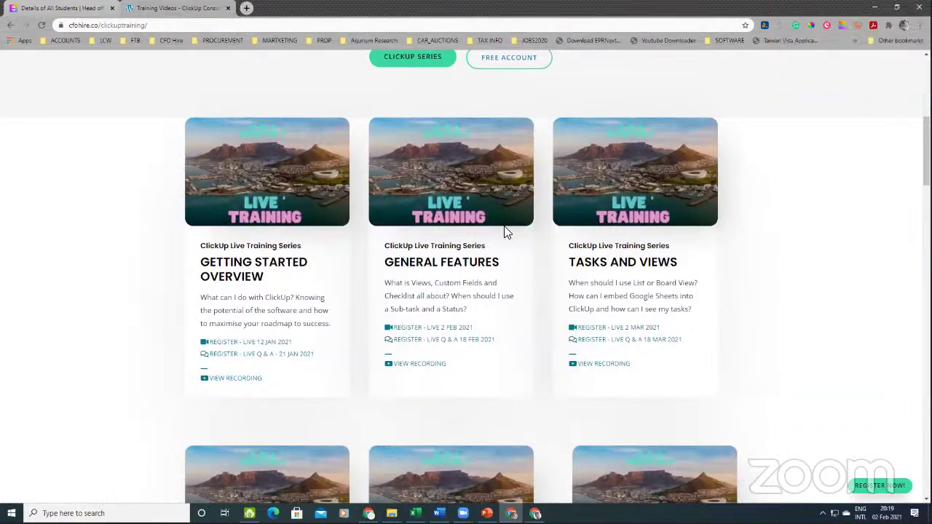
scroll(503, 233, down, 1)
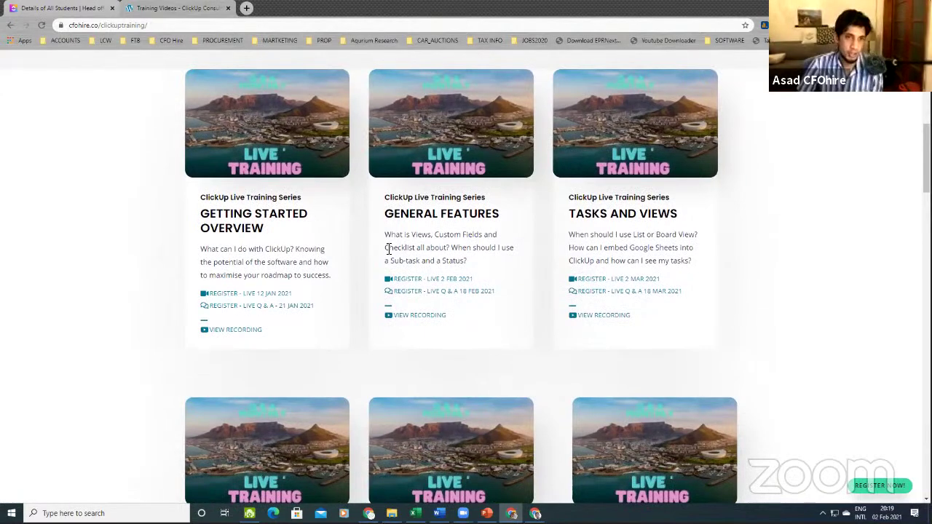
Highlight "Checklist", "Sub-task" and "Views, Custom Fields" one after another in the General Features course description
drag(386, 248, 418, 253)
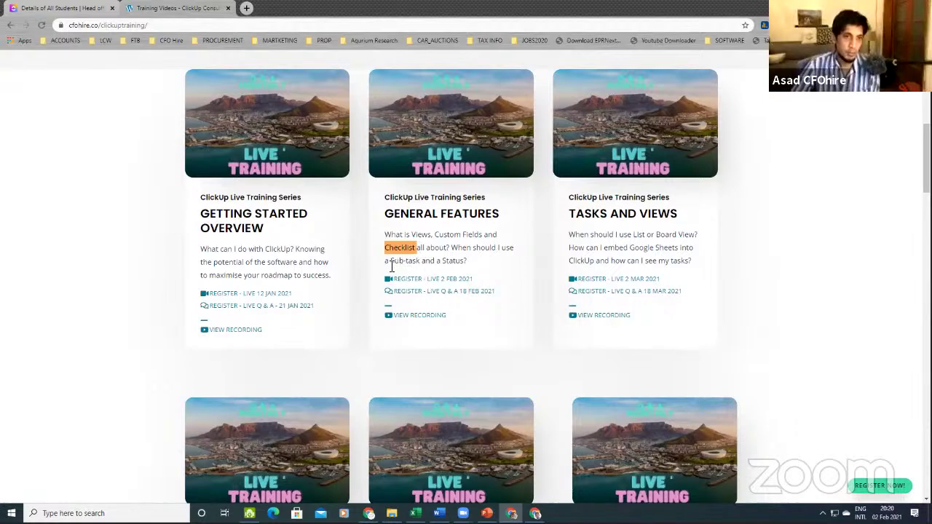
drag(391, 262, 416, 262)
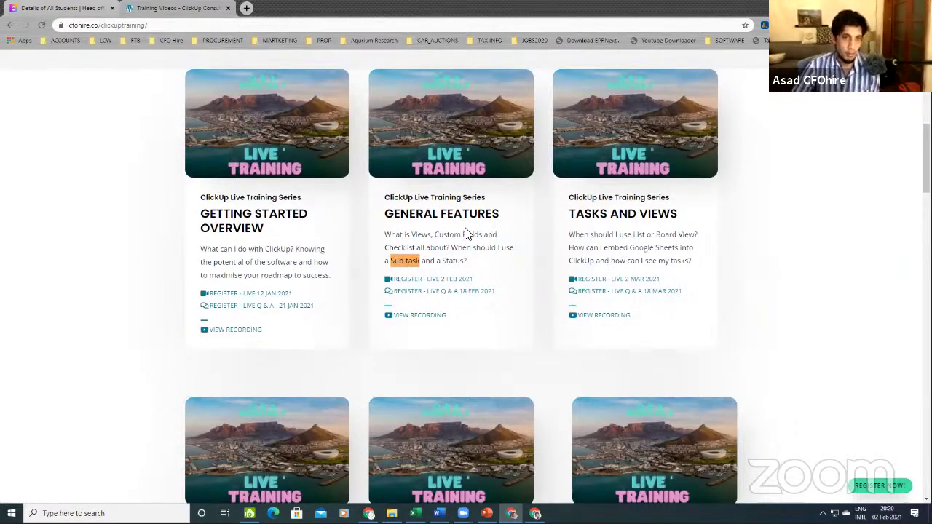
drag(412, 233, 483, 234)
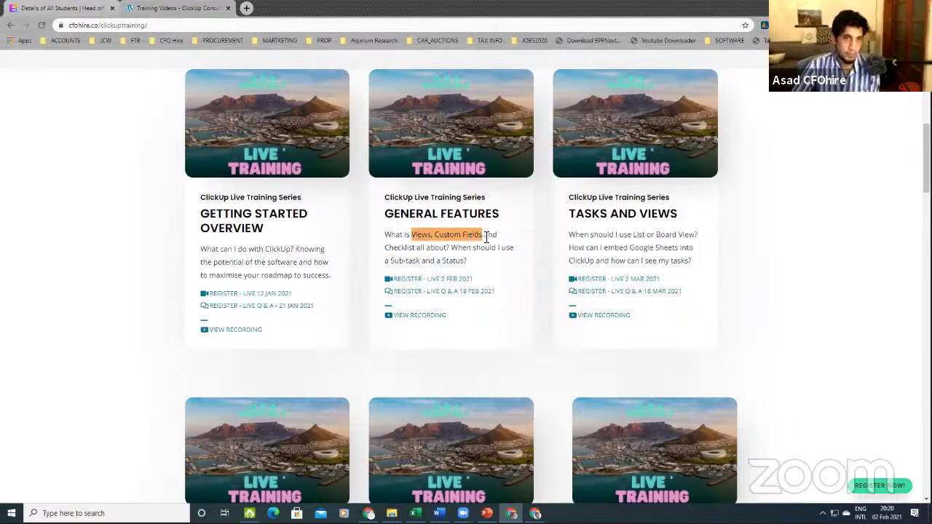
Highlight the Tasks and Views course description, including the words "Google Sheets"
drag(614, 236, 684, 261)
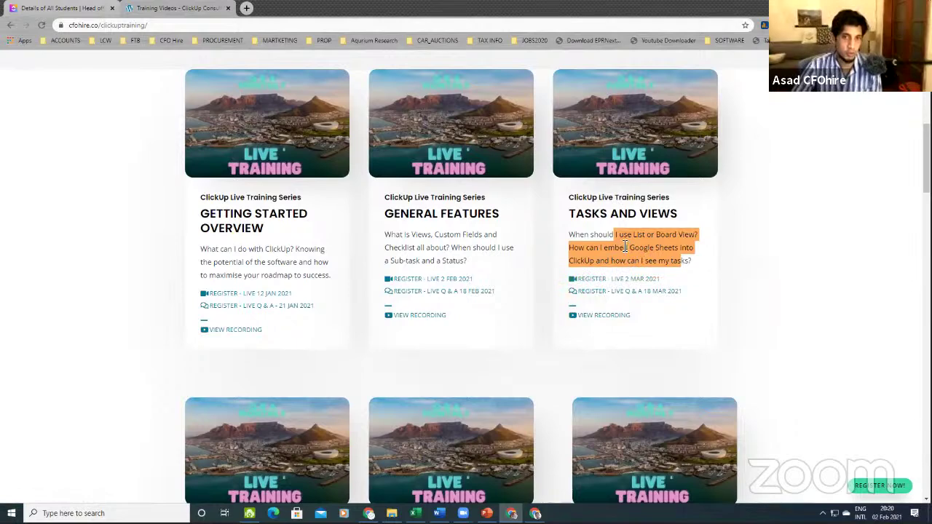
drag(630, 248, 669, 247)
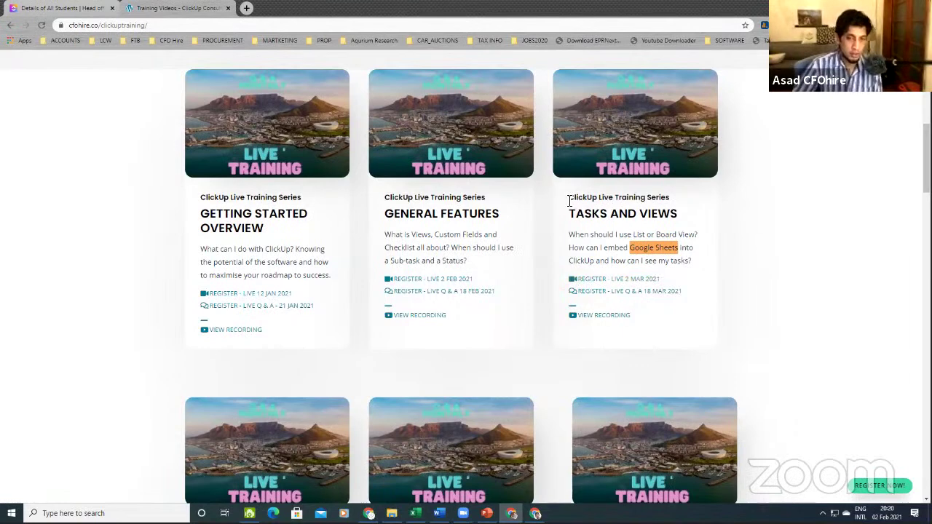
Switch to the ClickUp student list and examine the Embed view's setup options for a URL or HTML without creating the view
click(73, 11)
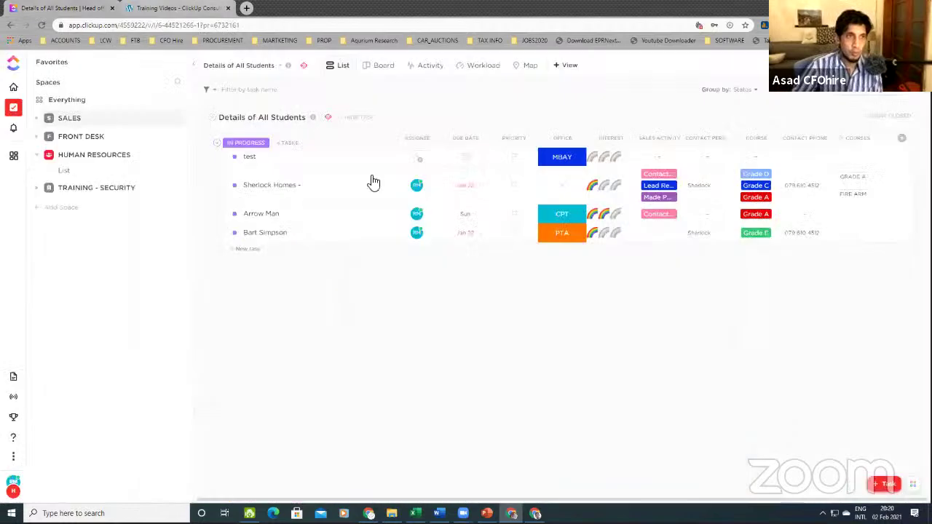
click(42, 120)
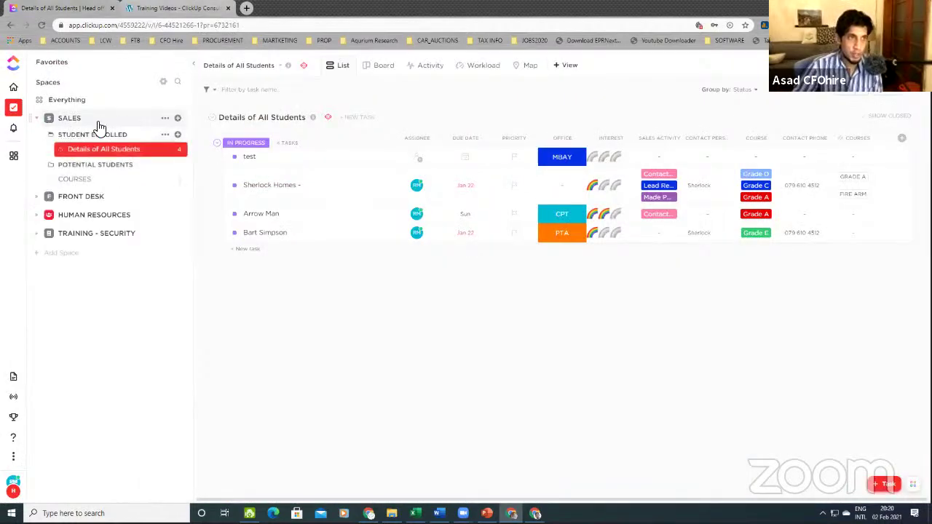
click(94, 122)
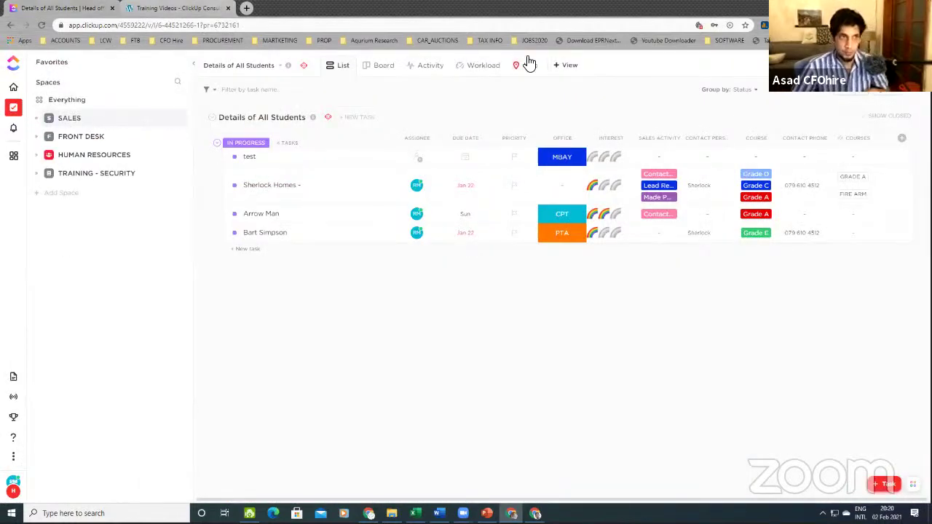
click(568, 67)
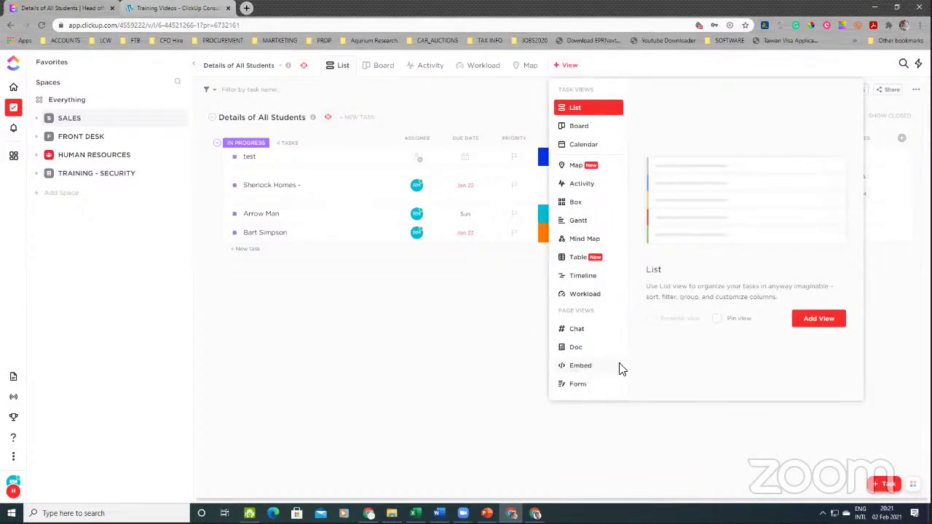
click(582, 373)
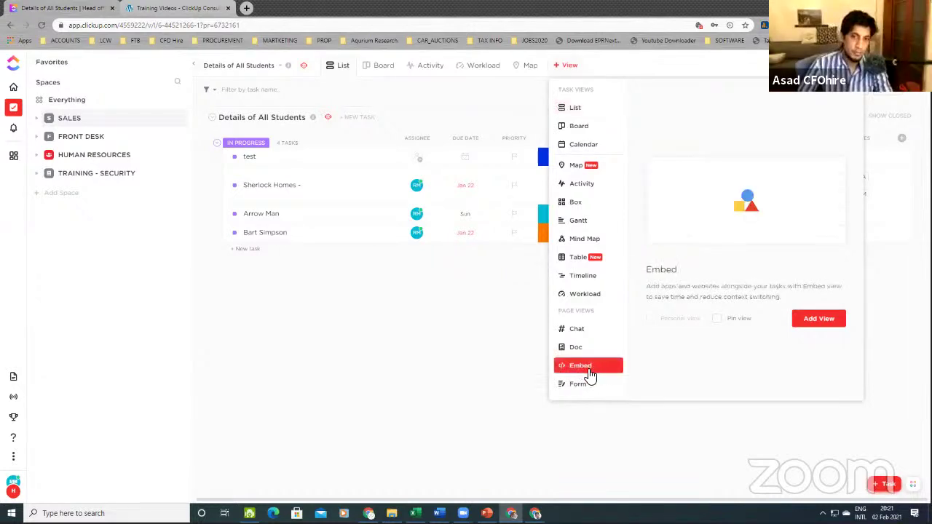
click(812, 324)
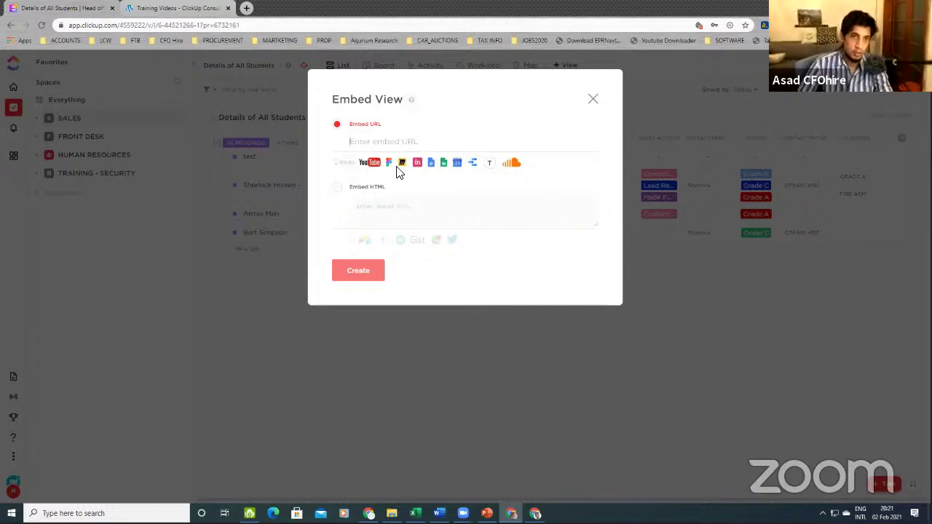
click(593, 99)
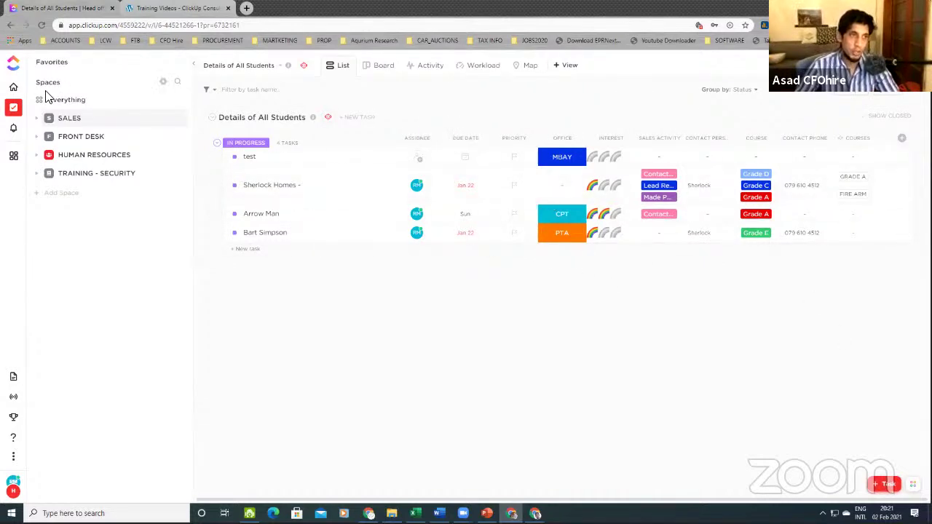
Expand the SALES space and review the Activity view of Details of All Students
click(45, 118)
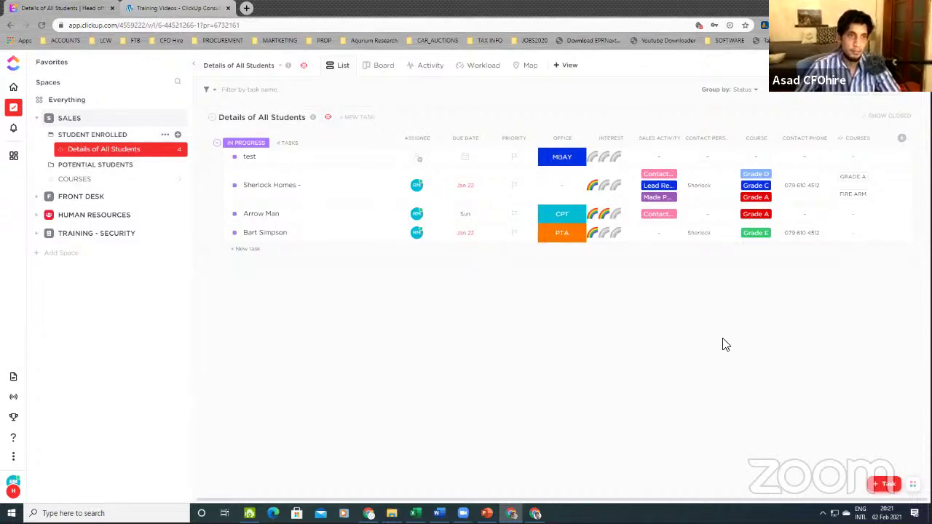
click(428, 68)
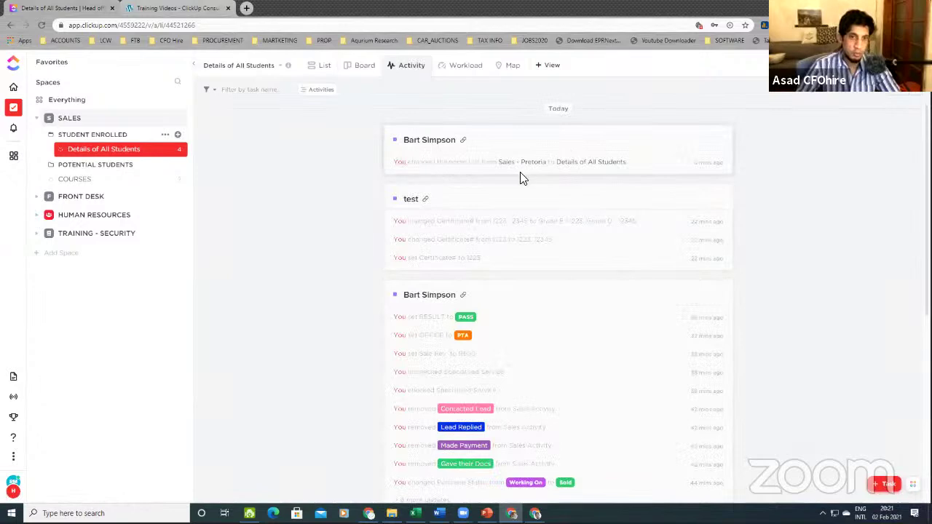
scroll(520, 177, down, 3)
scroll(551, 237, down, 3)
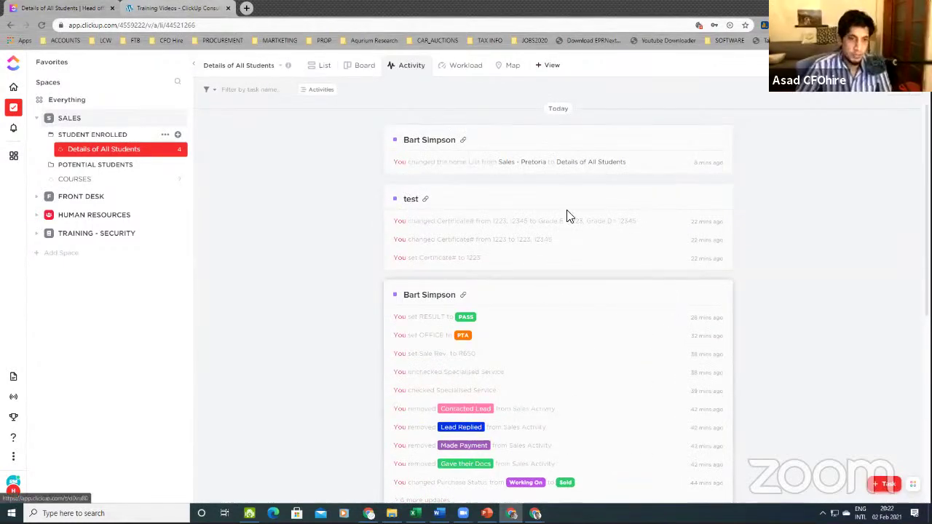
View the student list's Workload over 2 weeks and return the range to 1 week
click(457, 65)
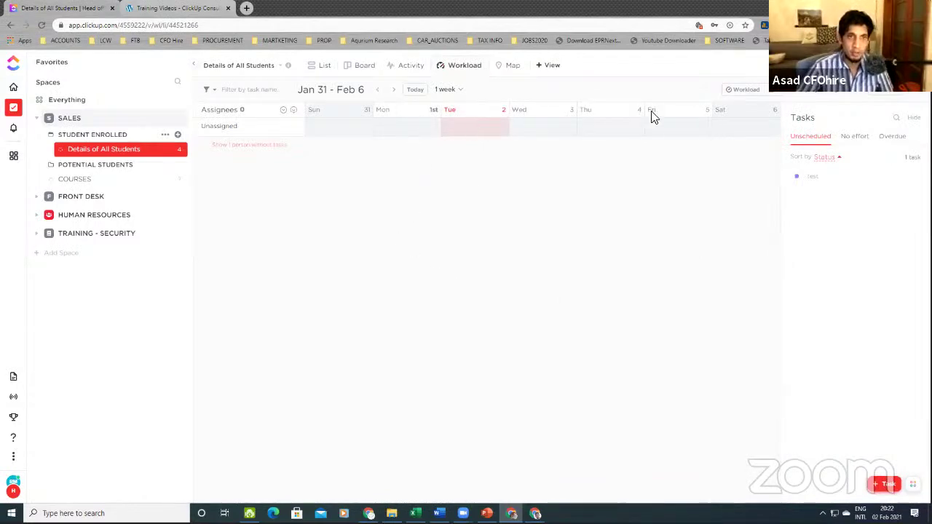
click(456, 90)
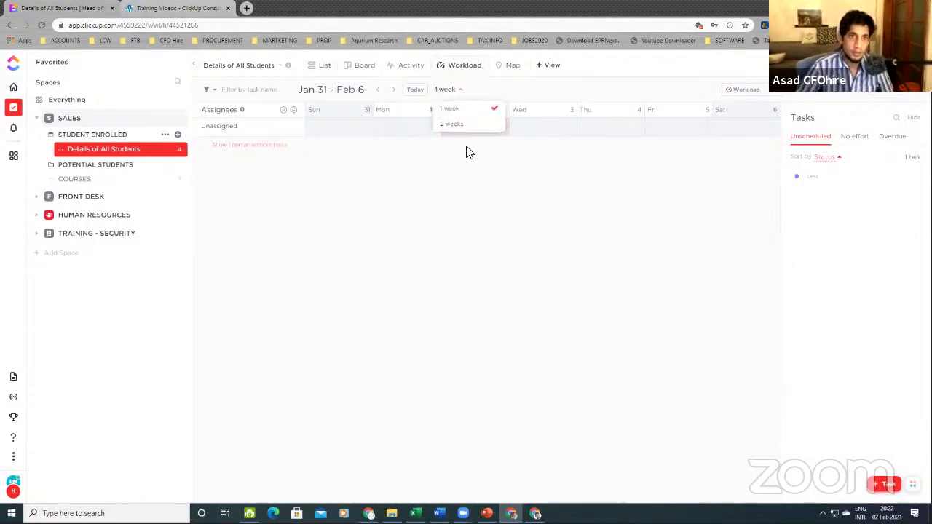
click(467, 126)
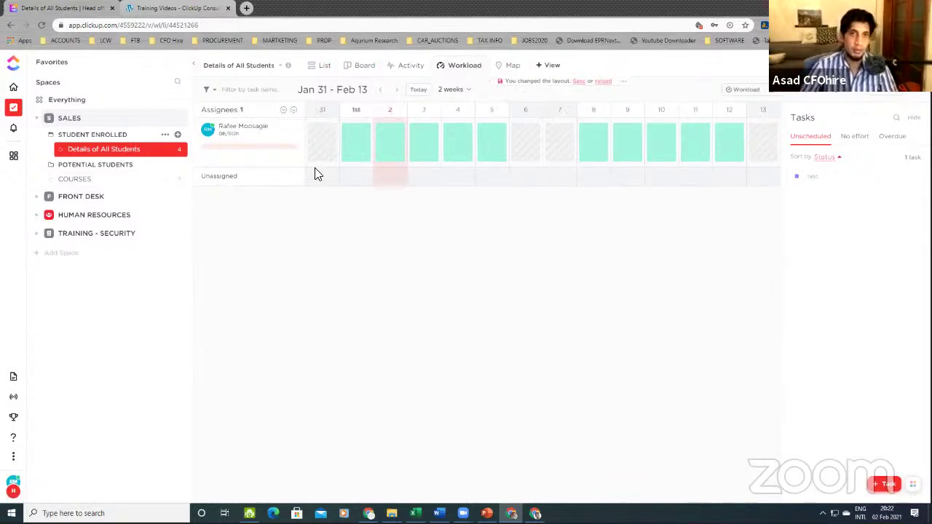
click(454, 89)
click(417, 102)
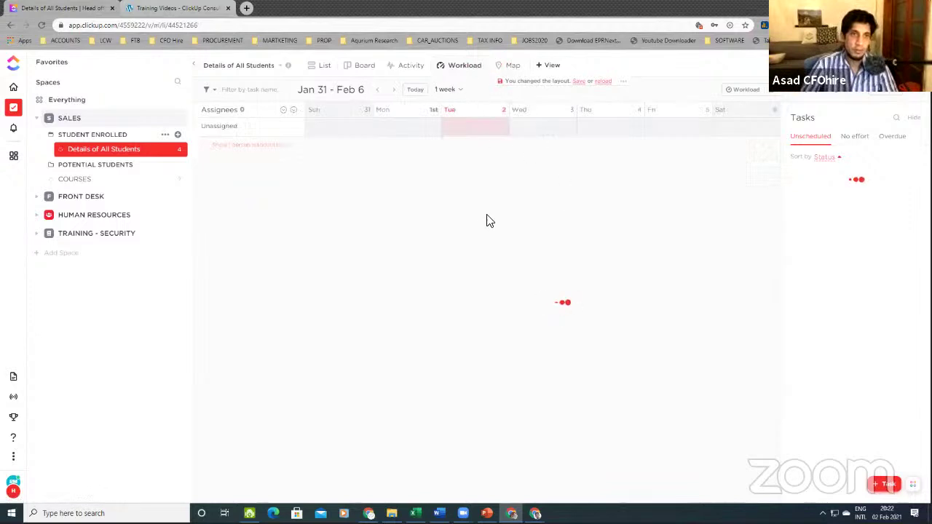
Open the student list's Map view and look at the form for adding a Location field without creating one
click(512, 65)
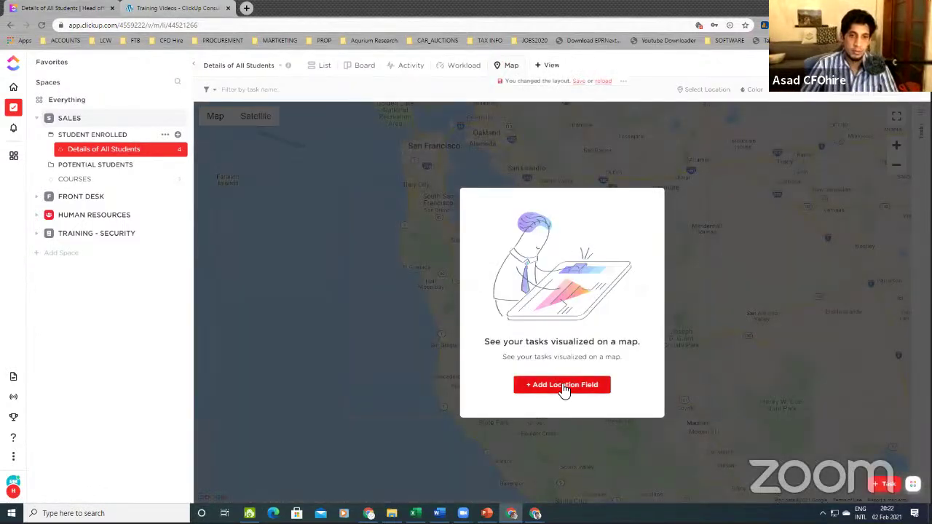
click(565, 385)
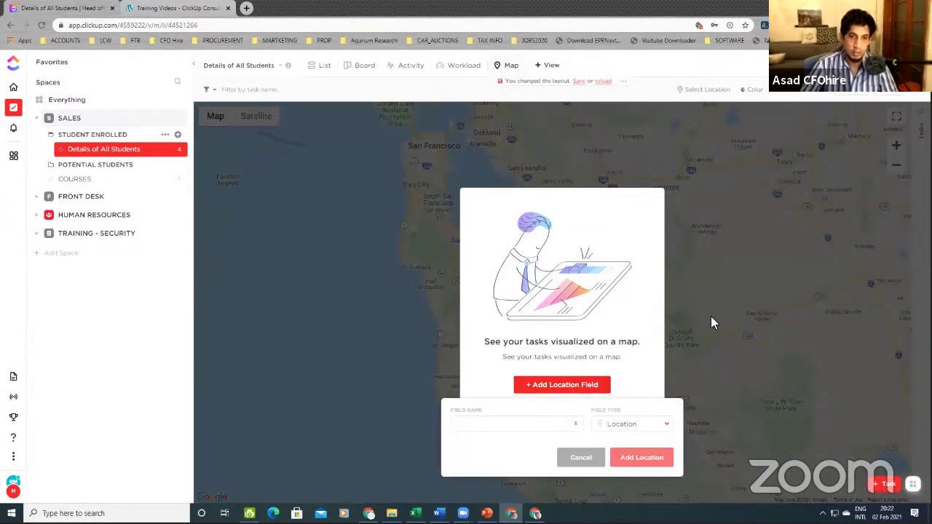
click(249, 344)
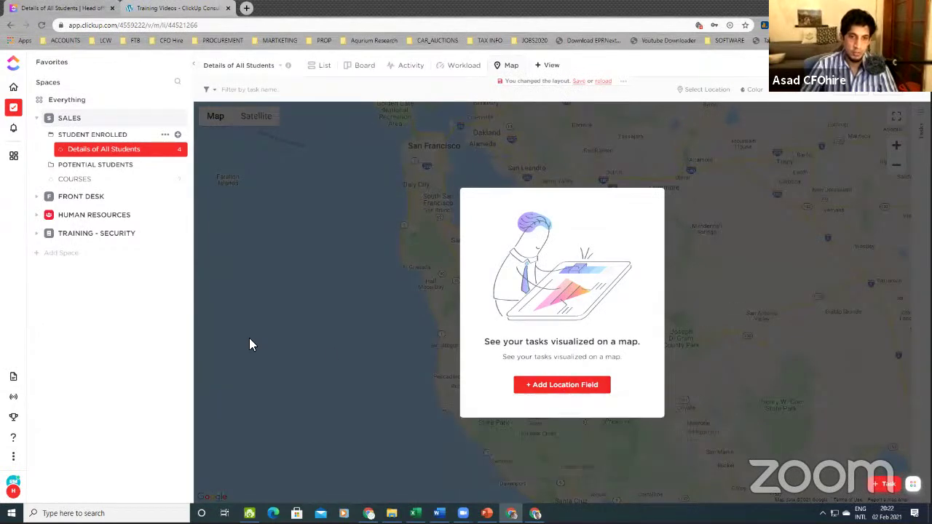
click(517, 66)
click(396, 369)
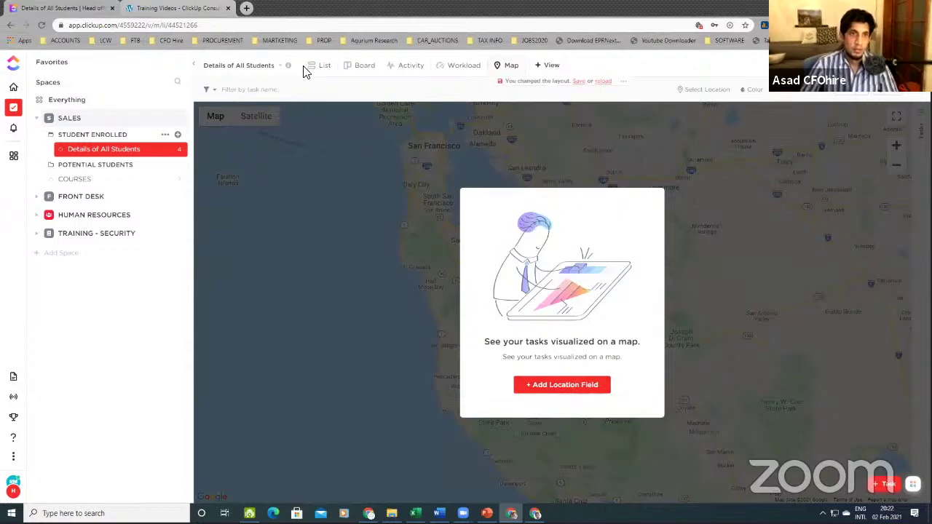
Return to the List view, open the second student's task and review its custom fields, subtasks and relationships
click(324, 67)
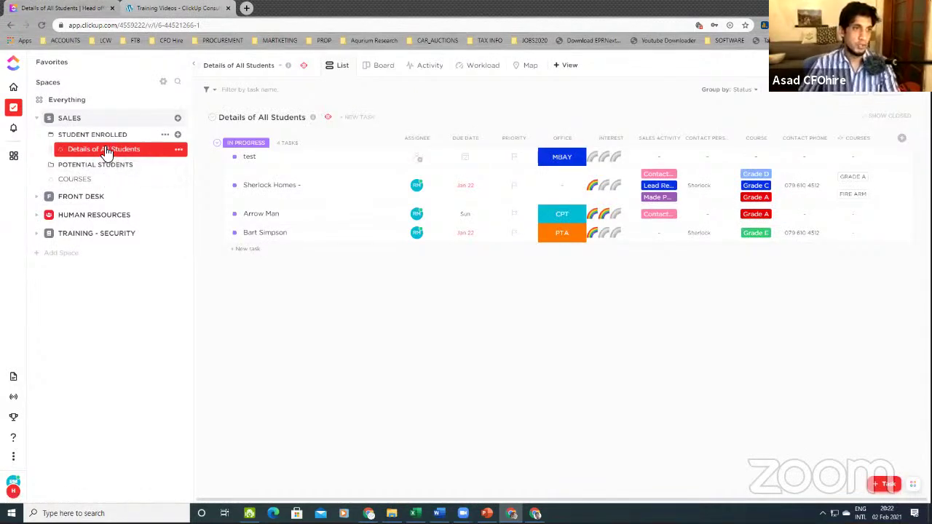
click(268, 191)
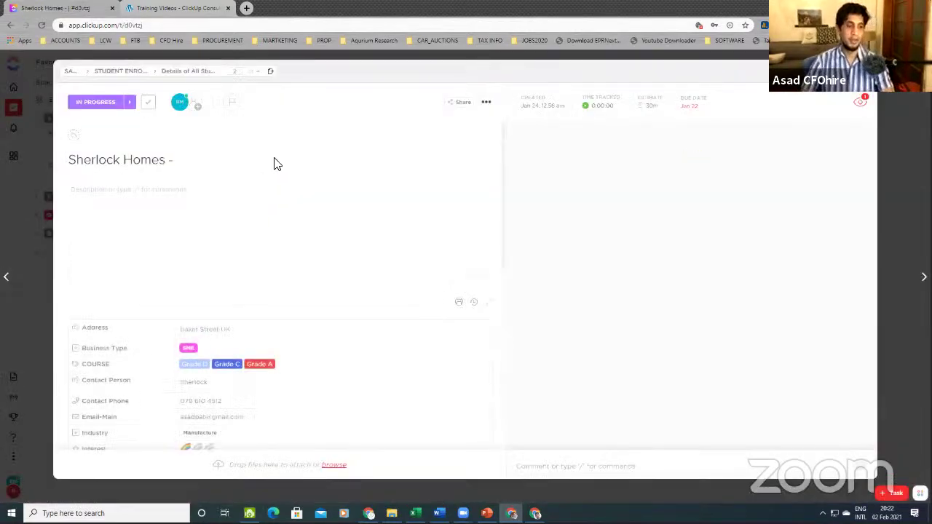
scroll(284, 179, down, 8)
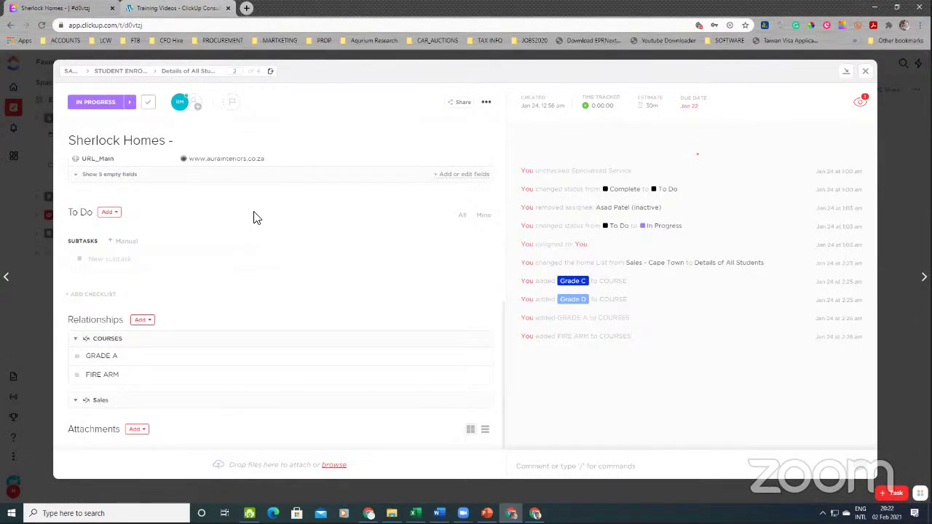
scroll(255, 215, up, 1)
scroll(256, 217, up, 1)
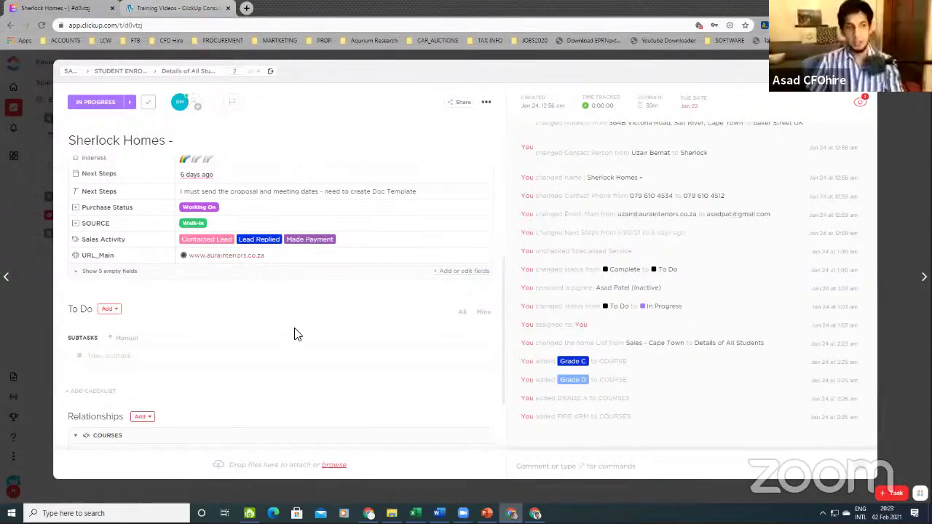
scroll(450, 310, up, 3)
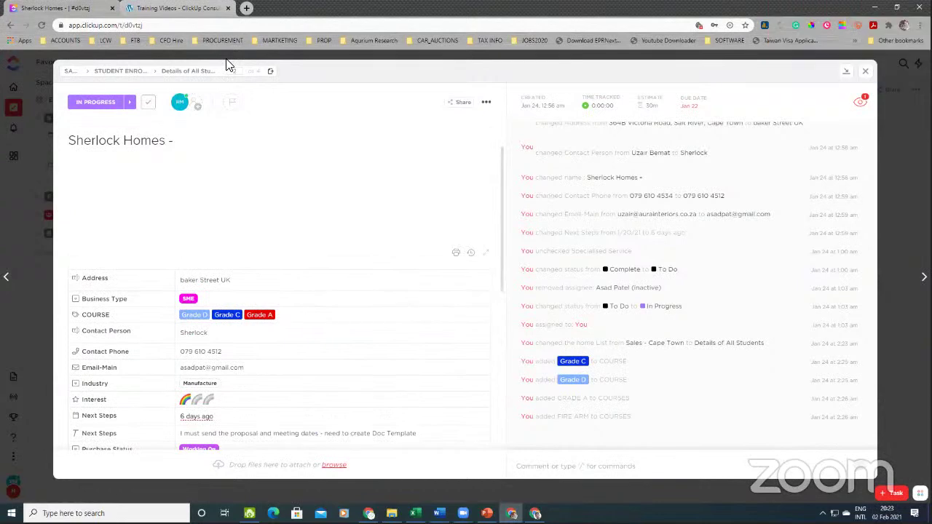
scroll(253, 202, down, 8)
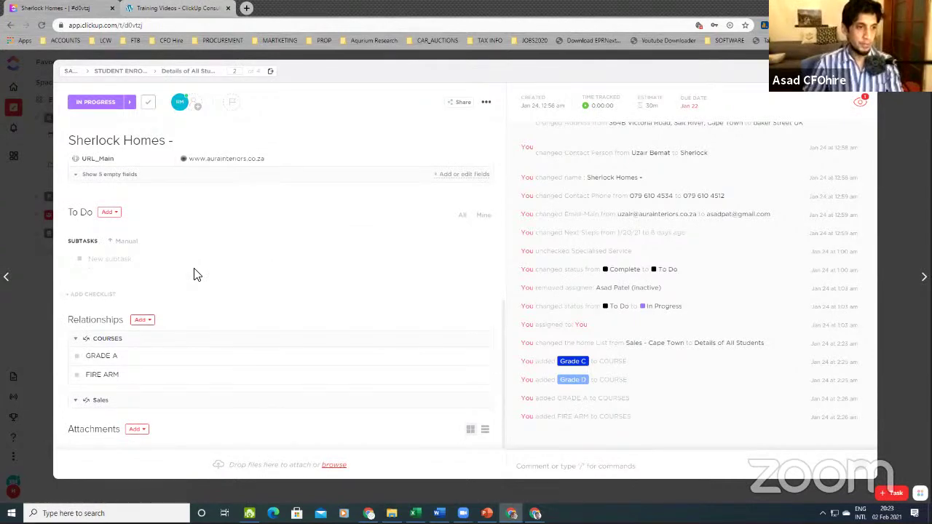
Add a checklist to the student's task with the first item "Recieved Docs"
click(95, 295)
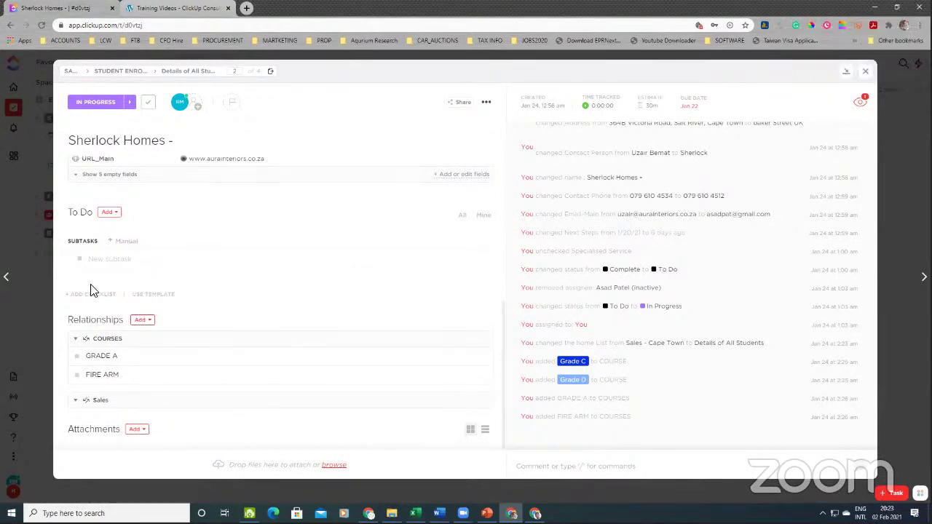
click(94, 297)
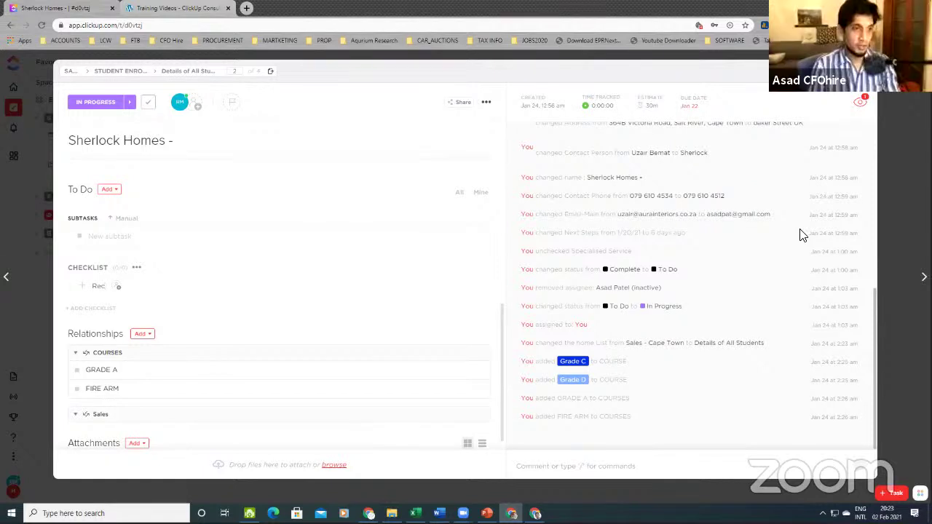
text(eived Dos)
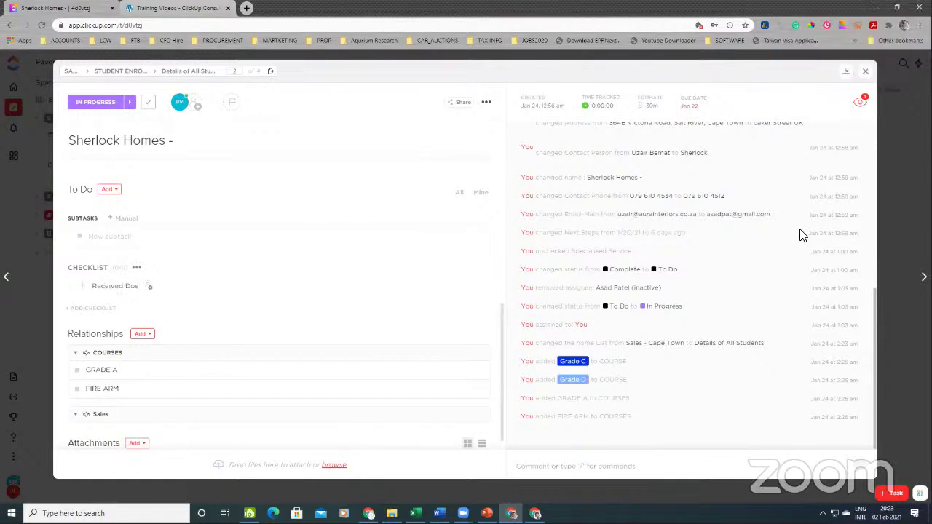
text(d Docs ar)
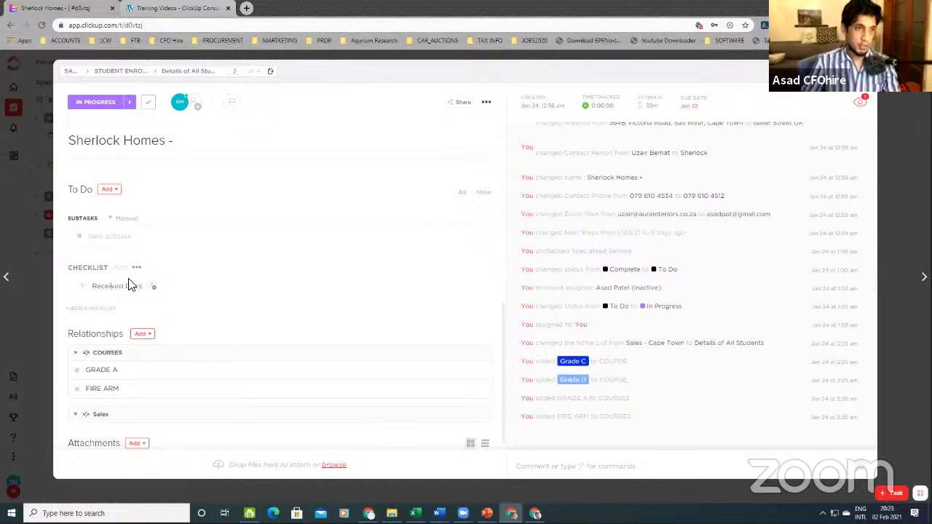
key(BackSpace)
key(BackSpace)
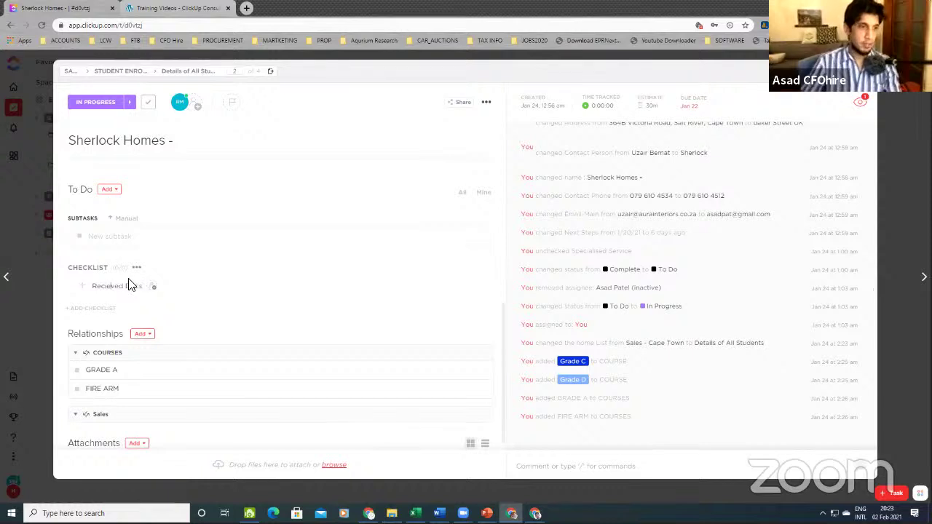
text(ieved Docs)
key(Return)
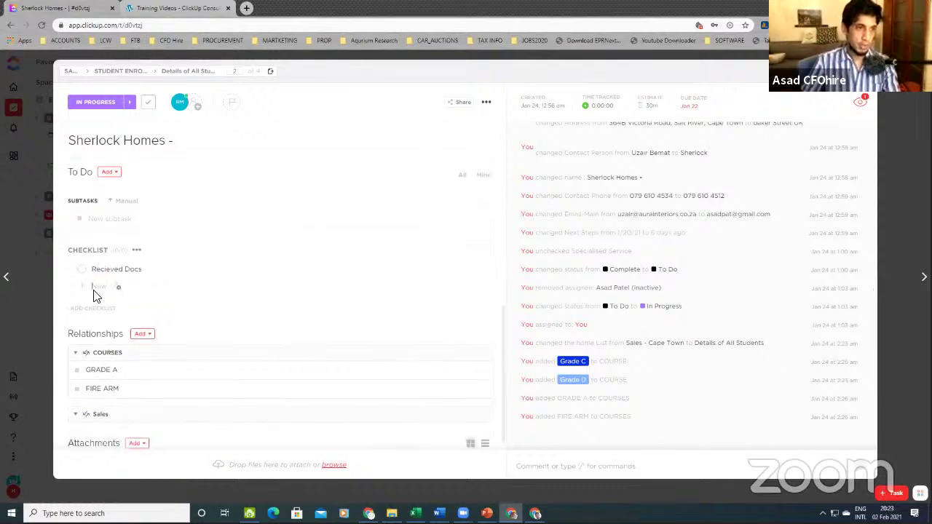
Add "Recieved Payment" as the second item of the student's checklist
text(Recei)
key(BackSpace)
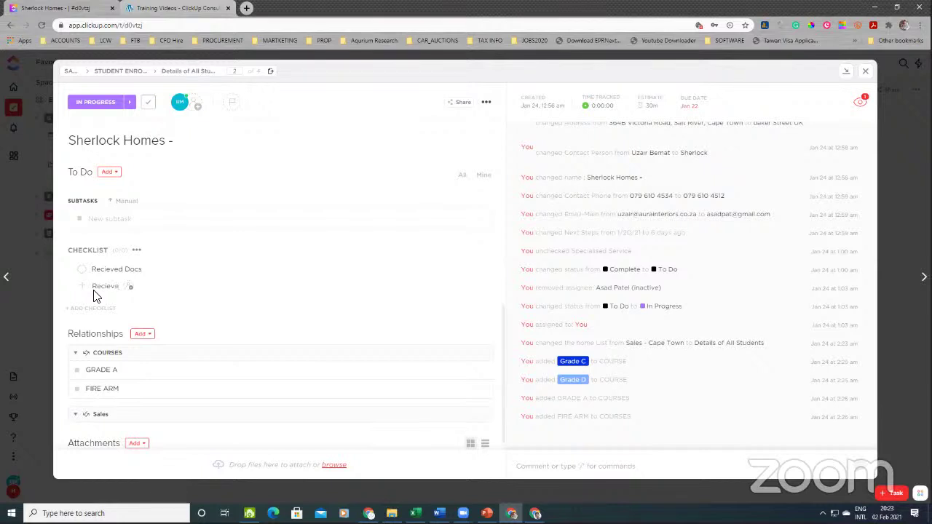
text(eved Payment)
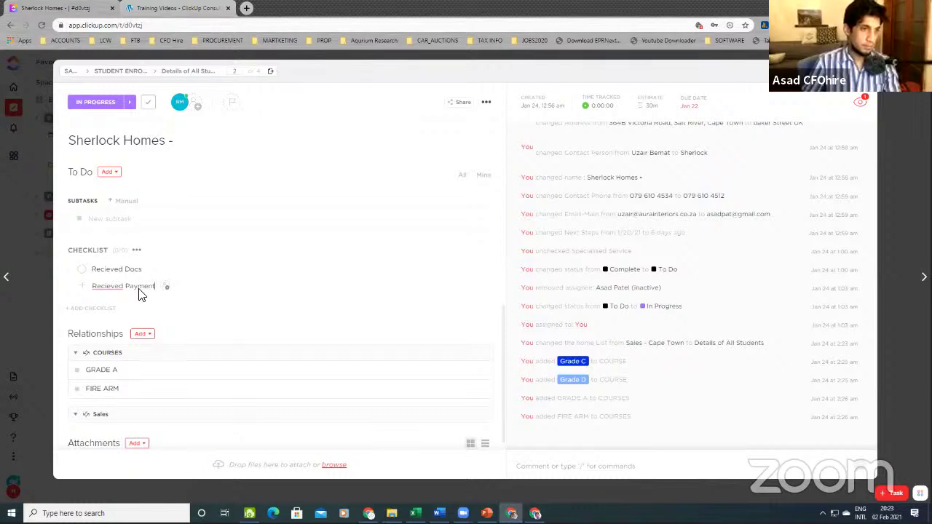
key(Return)
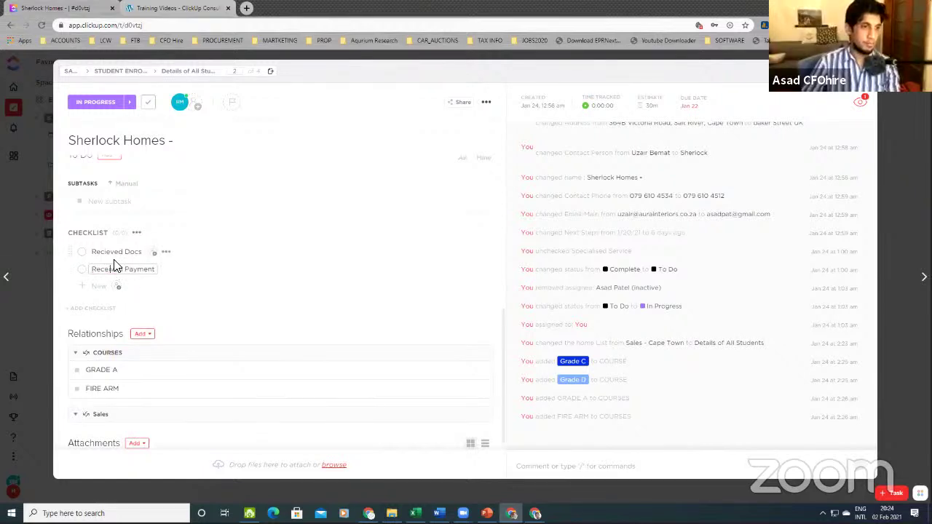
Correct the spelling of the first two checklist items to "Received Docs" and "Received Payment"
key(BackSpace)
key(BackSpace)
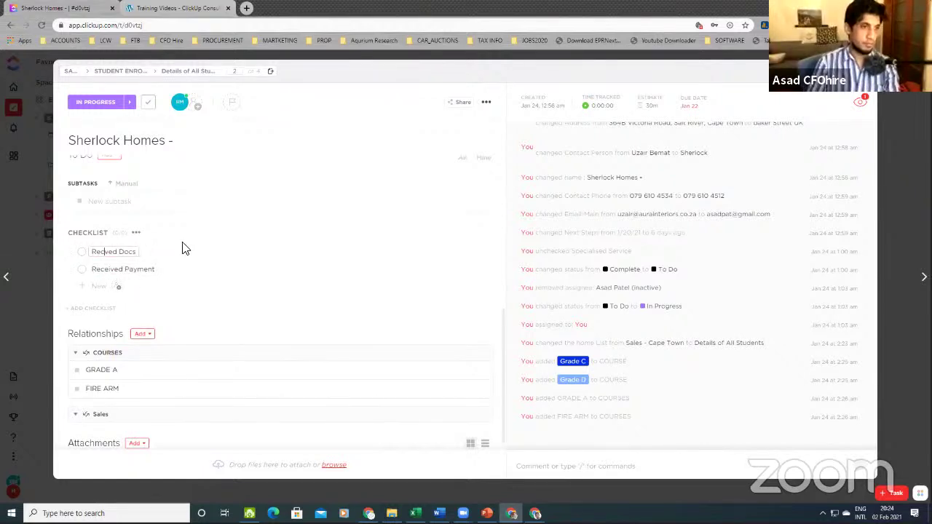
text(ei)
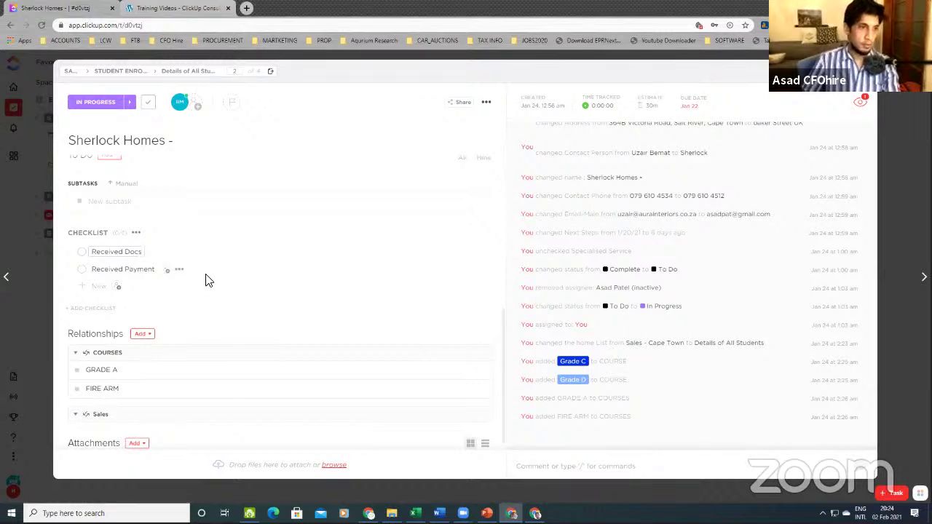
Add "Booked the Exam" as the third item of the student's checklist
click(98, 289)
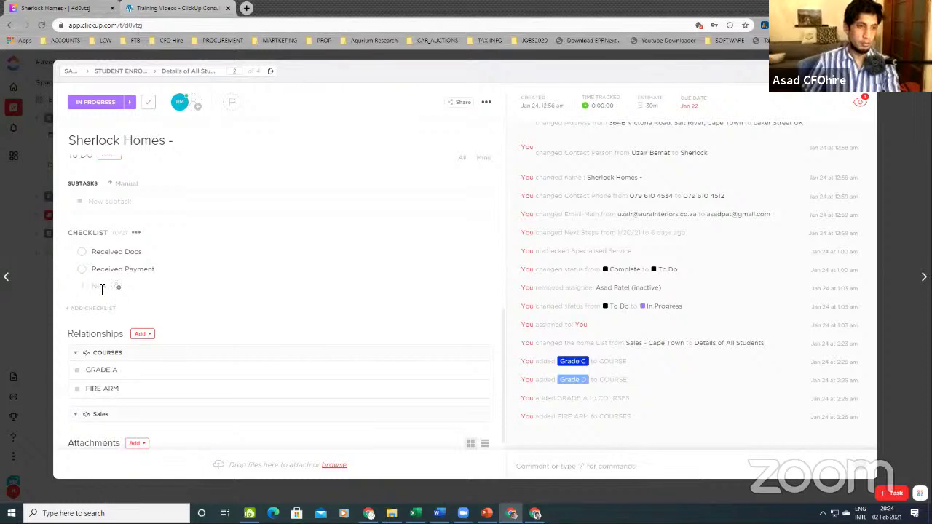
text(Boar)
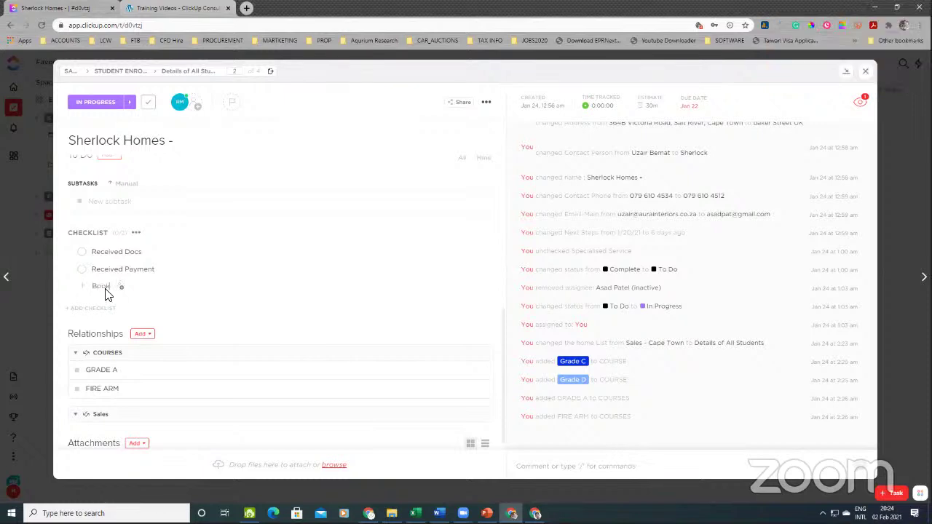
text(d THe)
key(BackSpace)
key(BackSpace)
key(BackSpace)
key(BackSpace)
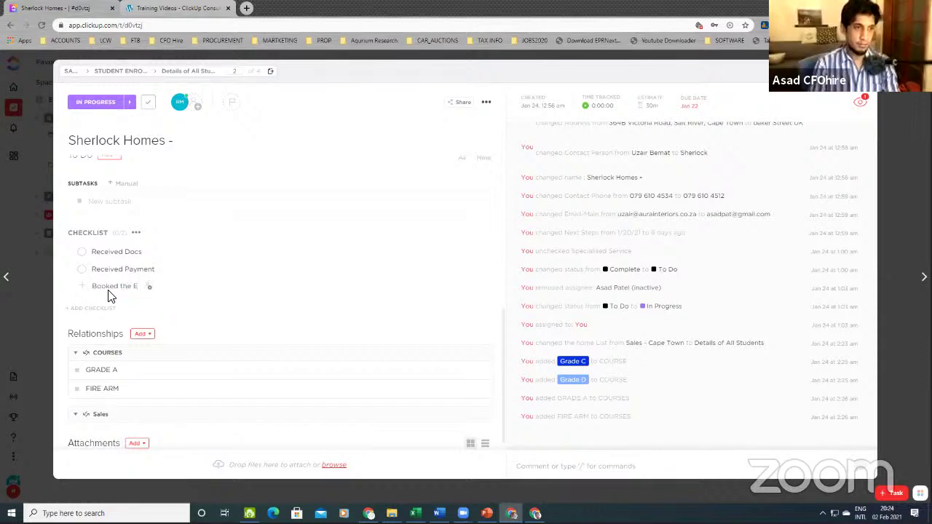
text(the Exam)
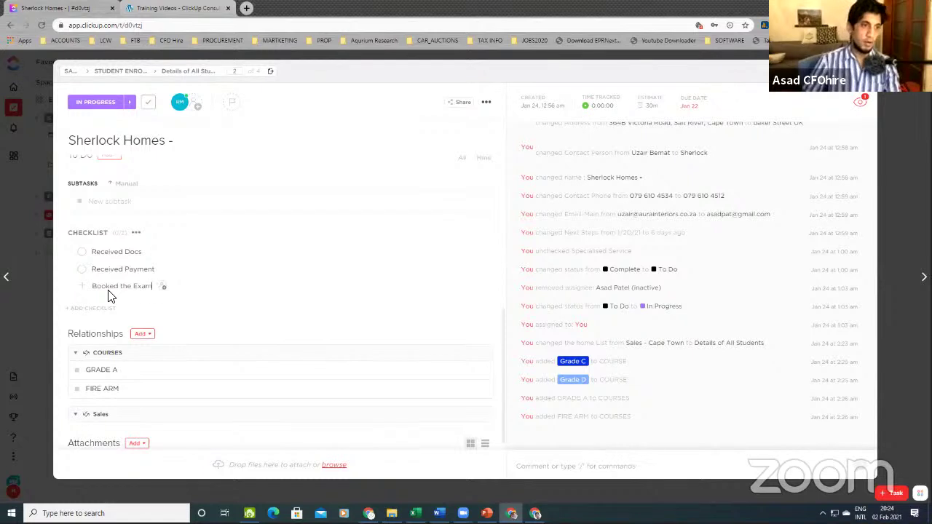
key(Return)
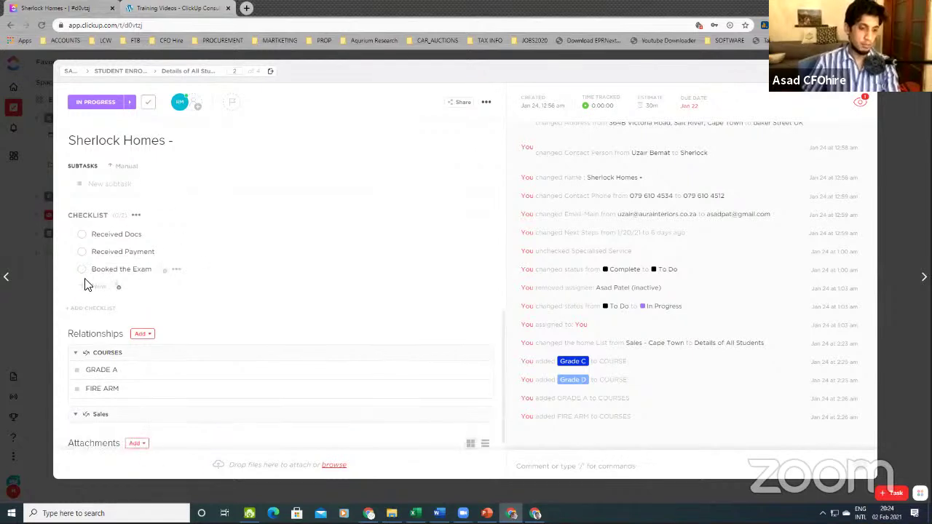
Add "Write the Exam" as the fourth item of the student's checklist
text(Write the Eam)
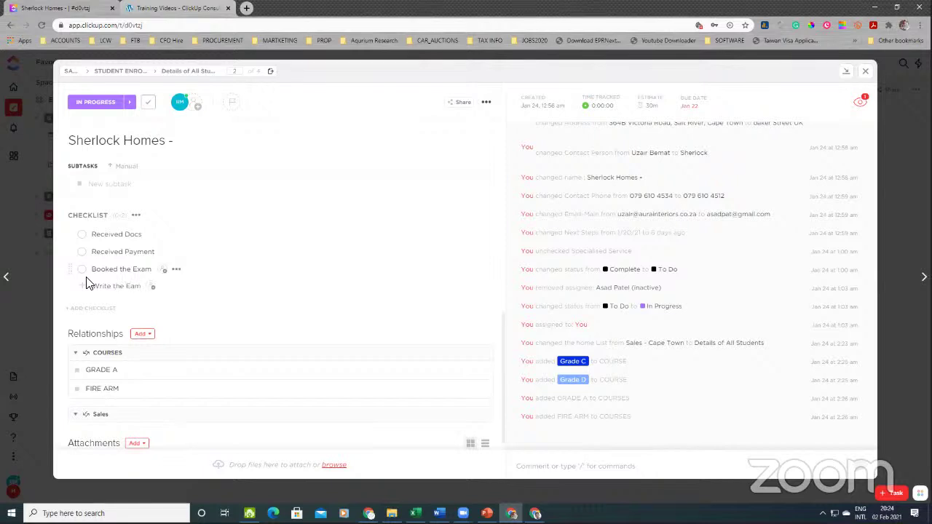
key(BackSpace)
key(BackSpace)
text(xam)
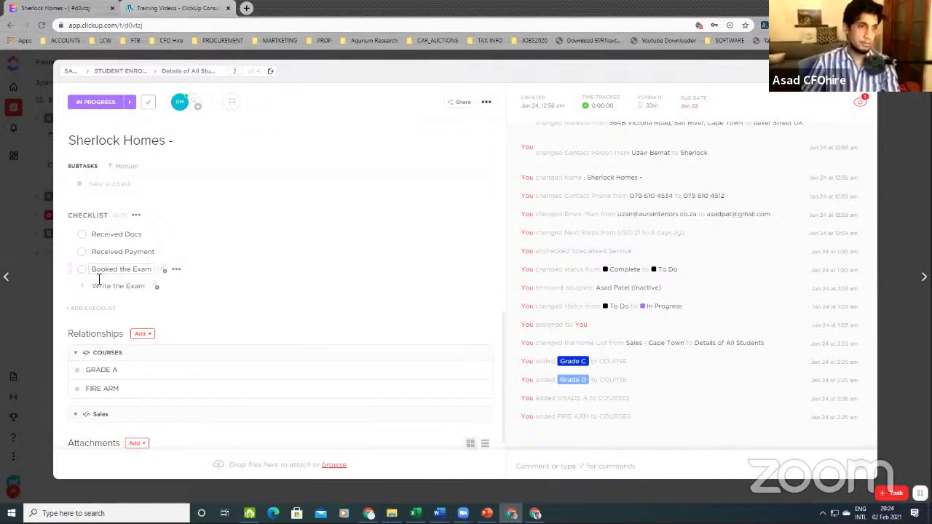
key(Return)
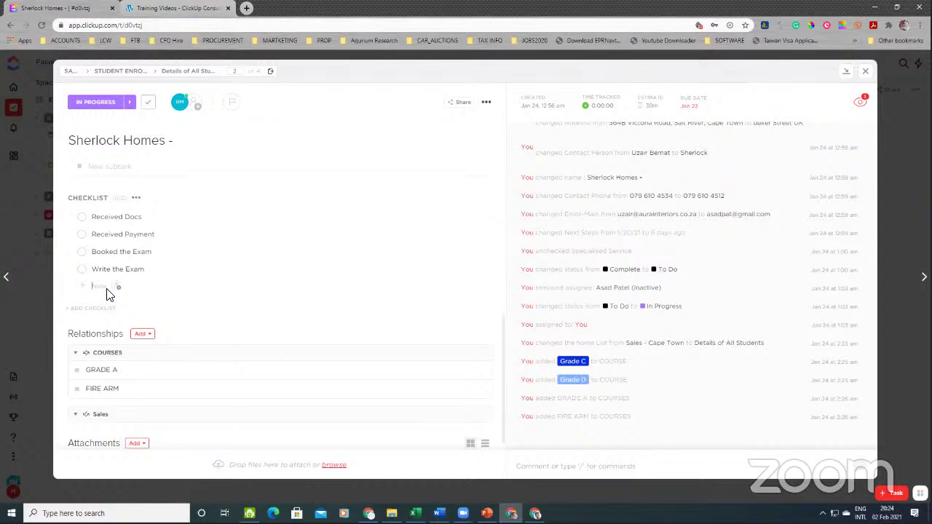
Add "Submit Exam to Examiner" as the fifth item of the student's checklist
text(Submit Exam)
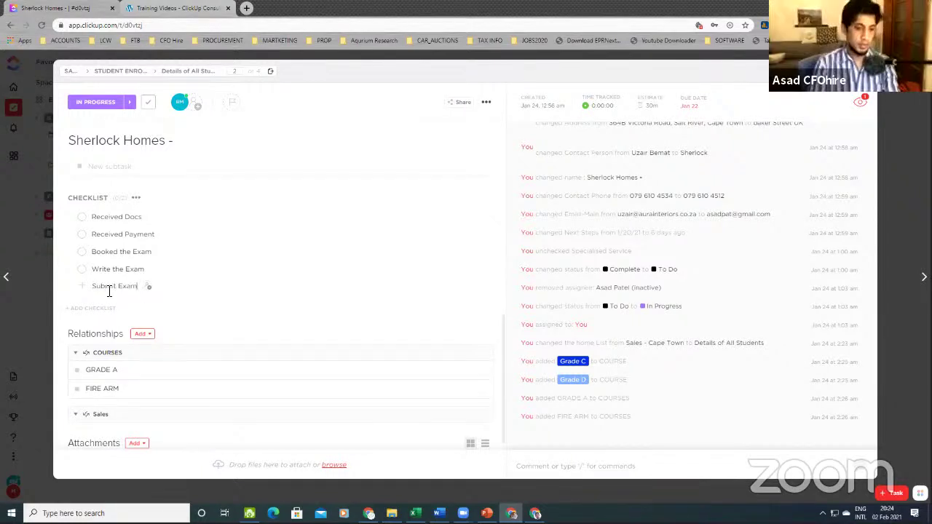
text( to Exa)
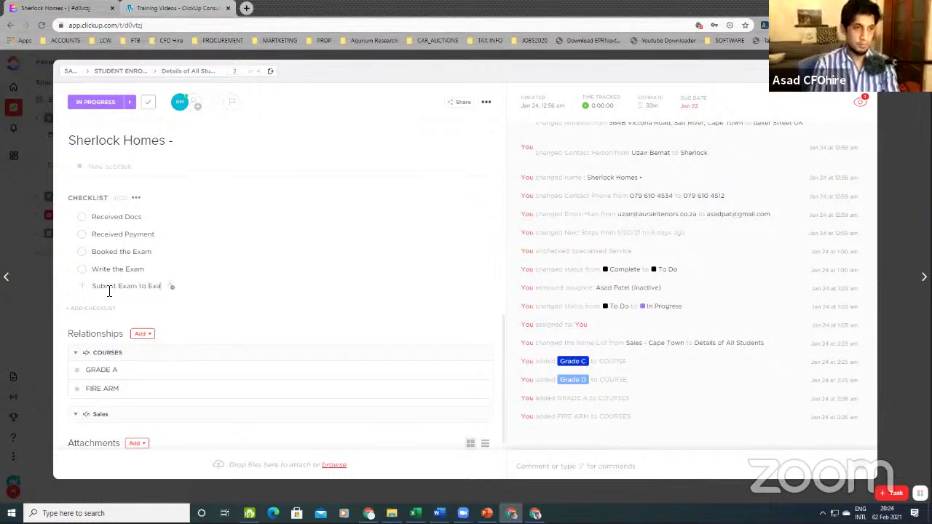
text(miner)
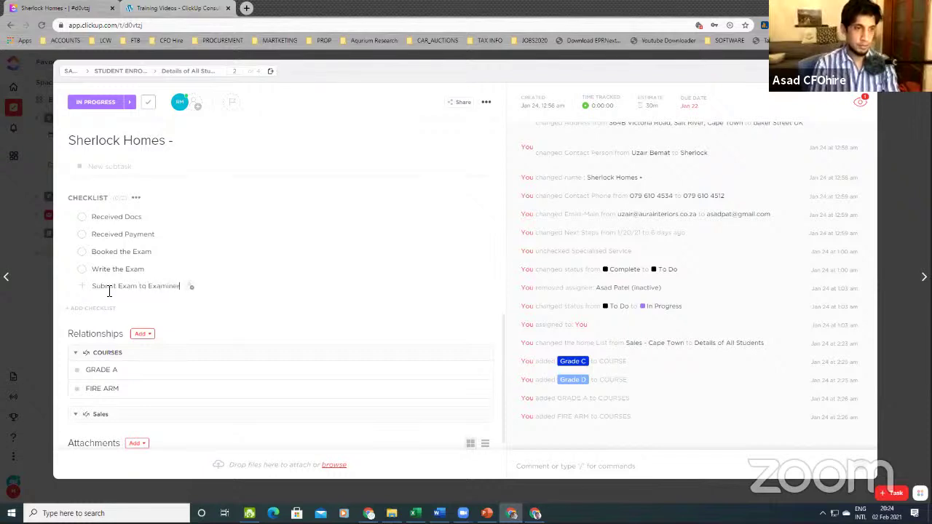
key(Return)
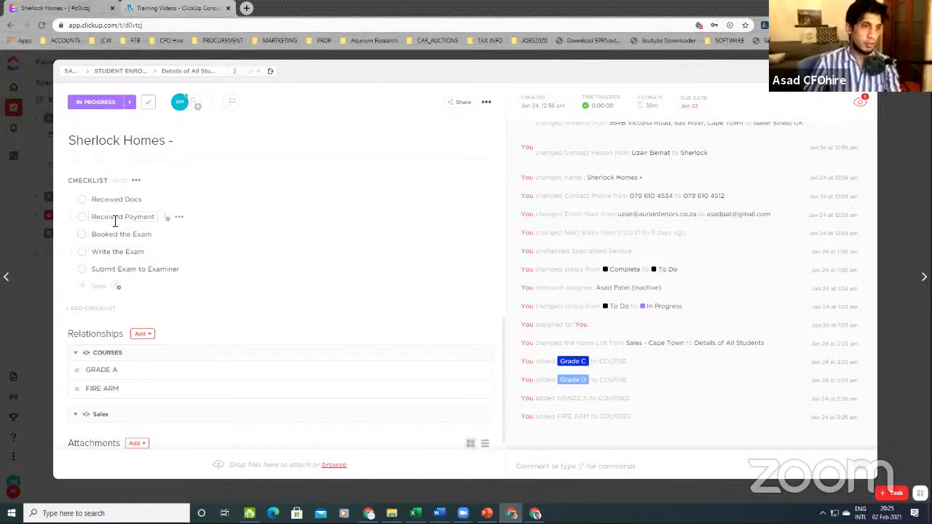
Add "Submit to PSIRA/Failed" as the sixth item of the student's checklist
scroll(115, 221, up, 2)
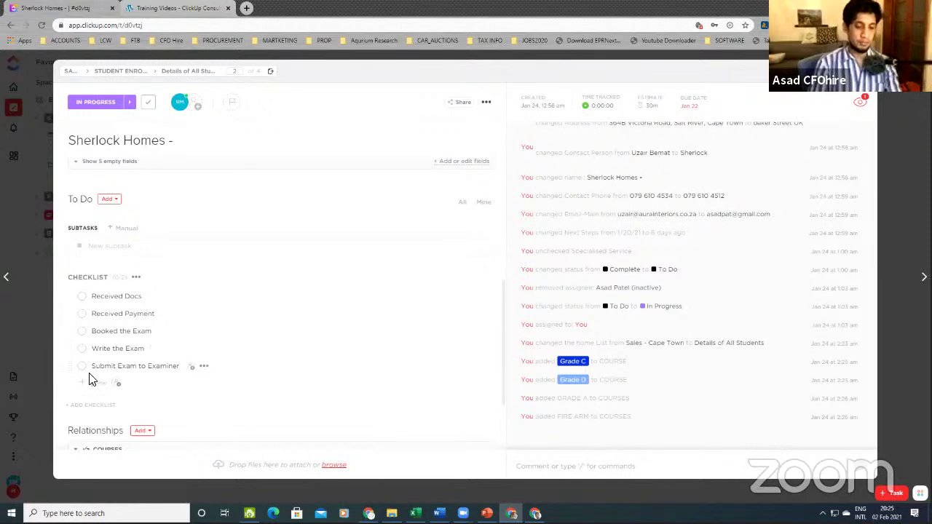
text(Subm)
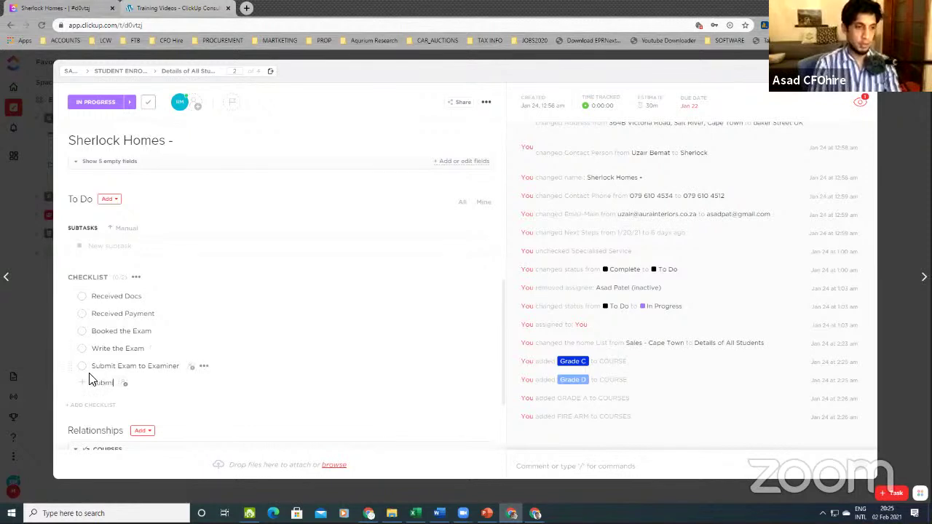
text(it to)
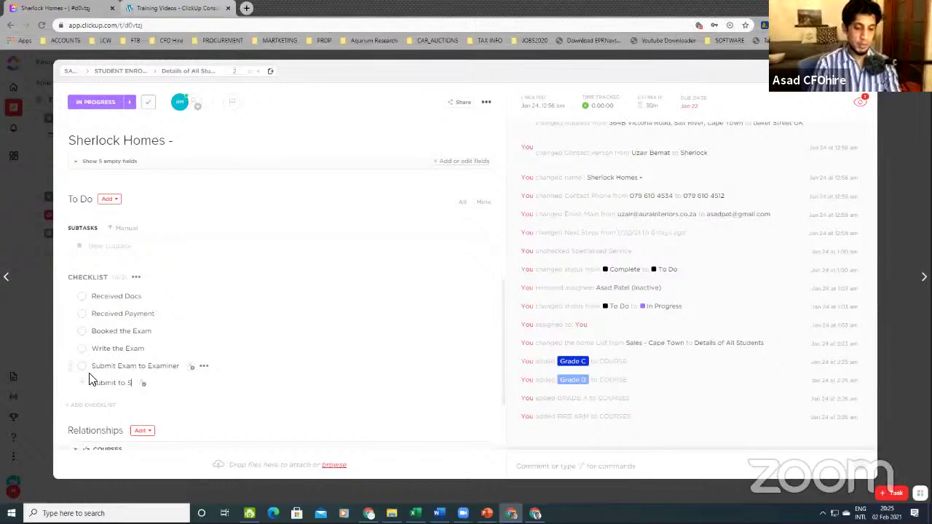
text( PSIRA)
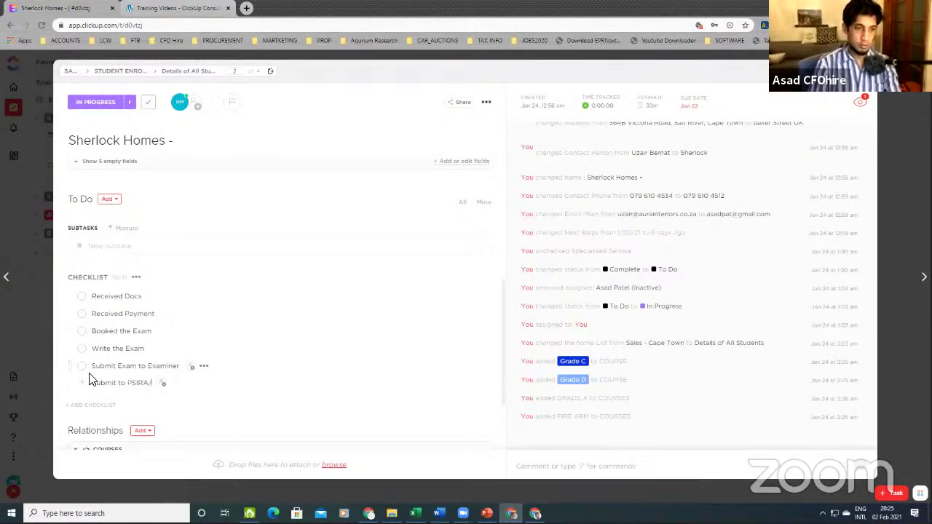
text(/Failed)
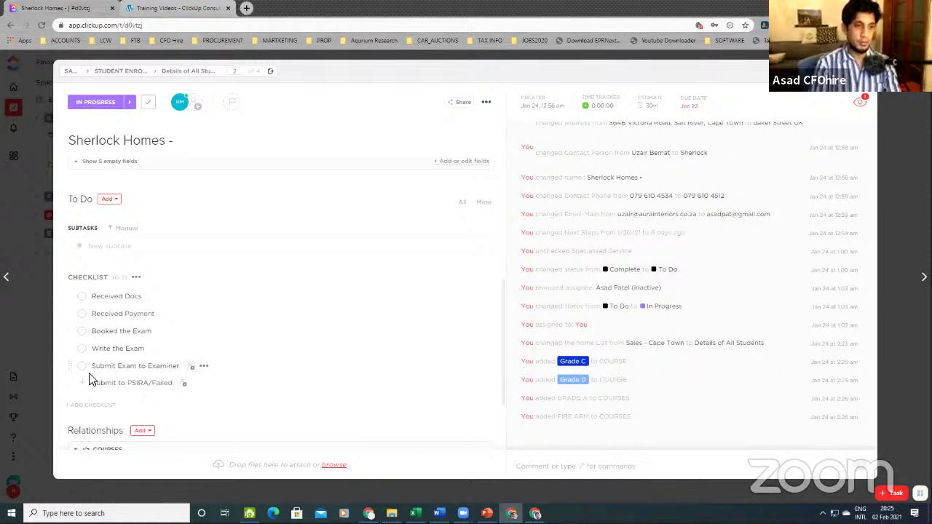
key(Return)
Review the student task's custom fields alongside the checklist items and relationships
scroll(109, 364, down, 2)
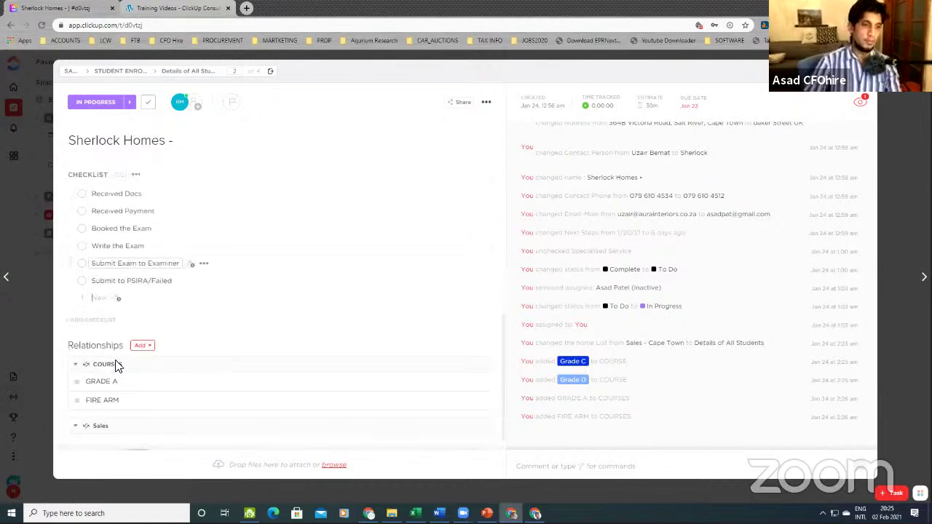
scroll(94, 244, up, 3)
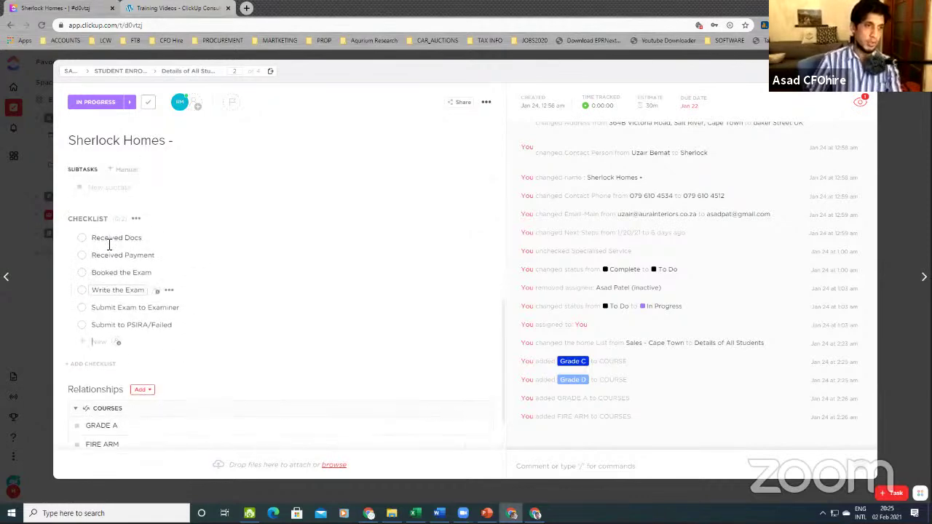
scroll(118, 272, up, 3)
scroll(118, 273, down, 3)
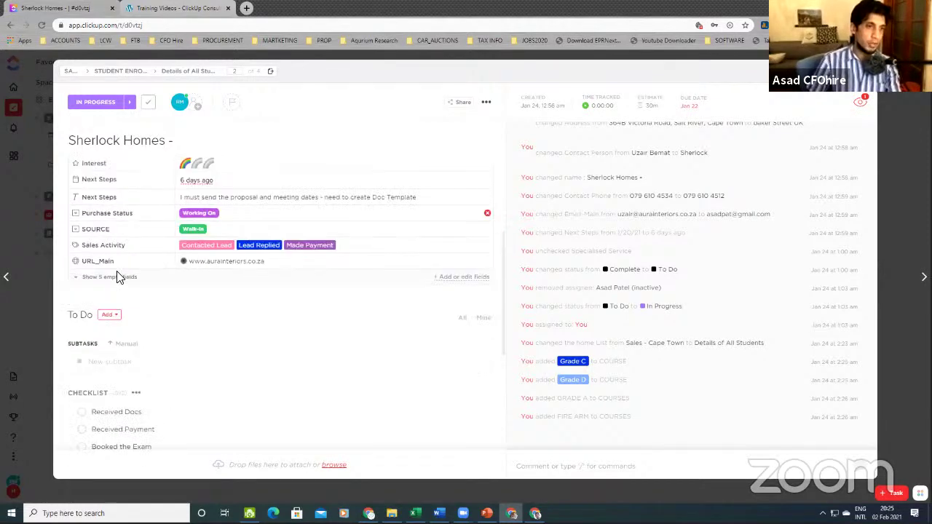
scroll(120, 273, down, 2)
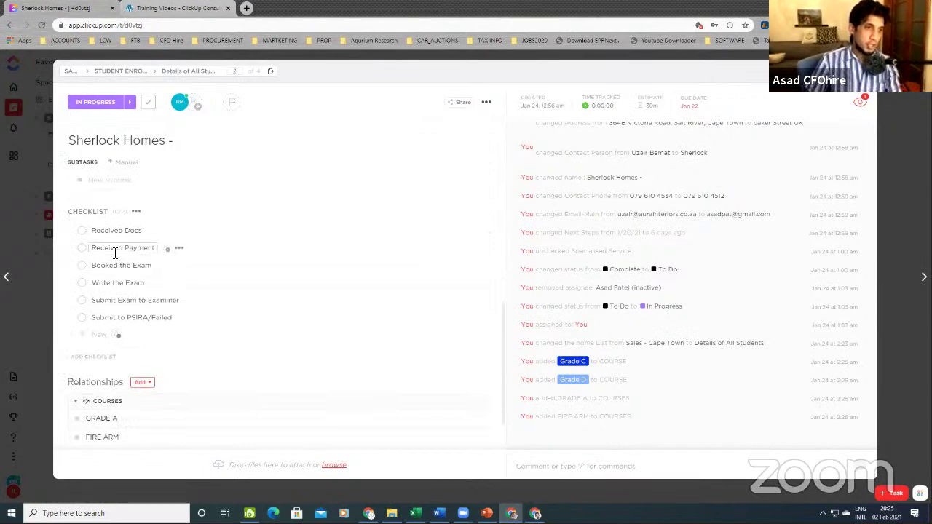
scroll(124, 251, up, 3)
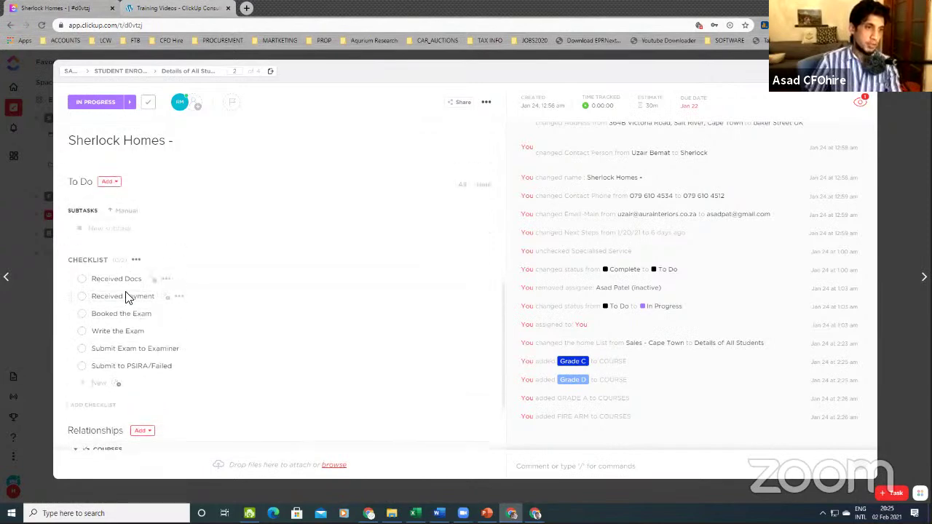
scroll(197, 321, up, 3)
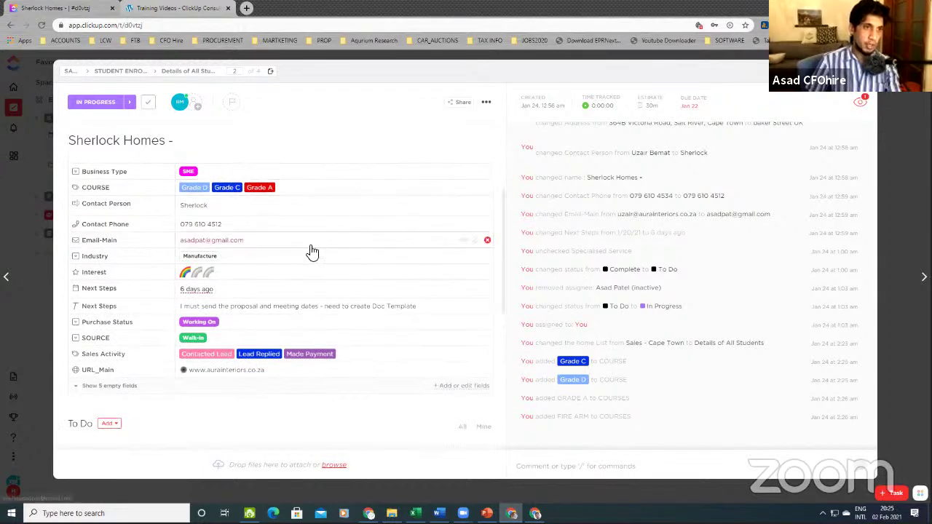
scroll(281, 271, down, 3)
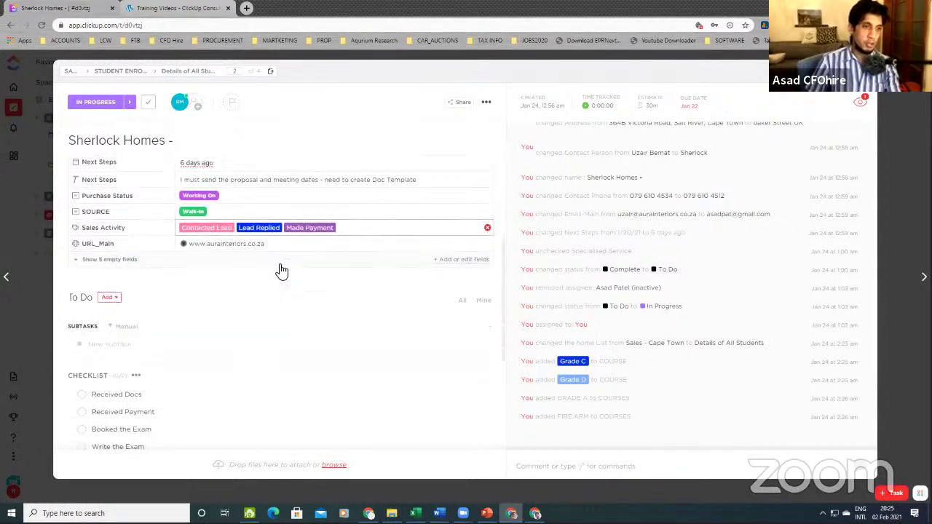
scroll(326, 253, up, 1)
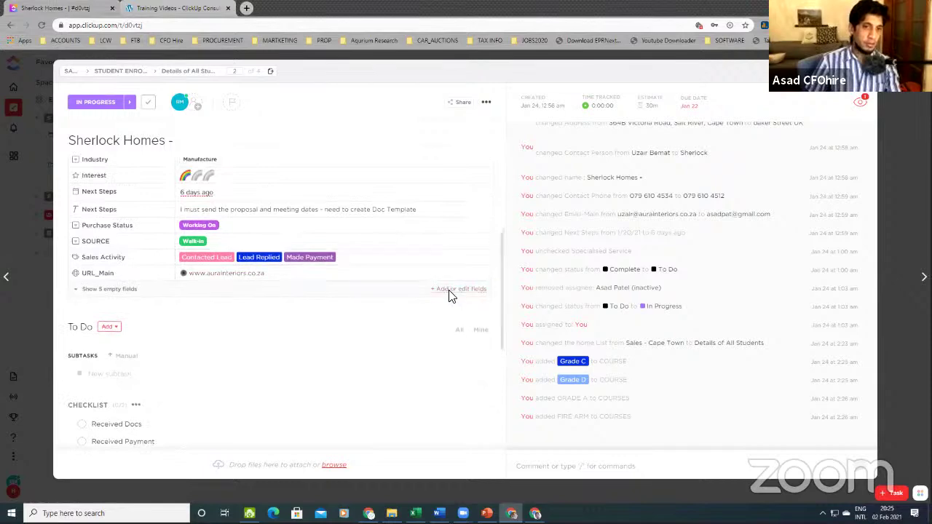
Open the custom field editor from the student's task, look through the list fields and close it without changes
click(454, 289)
scroll(401, 295, down, 4)
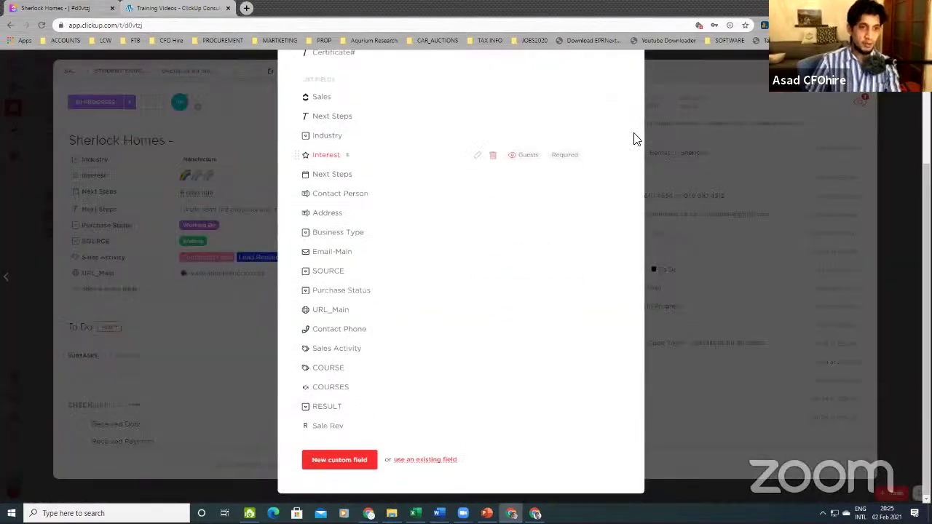
scroll(580, 143, up, 4)
click(614, 103)
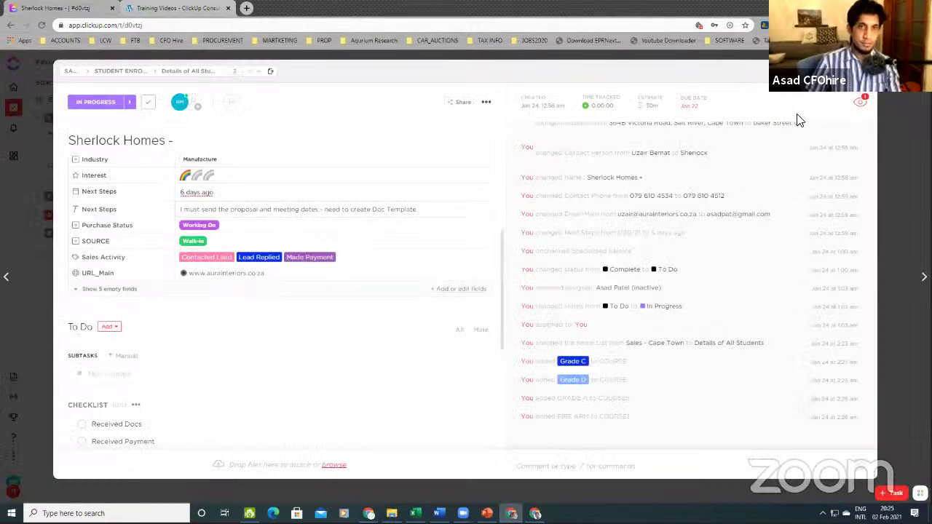
Save the student's checklist as a new template named "Checklist - Student Enrolled", shared with everyone including guests
scroll(216, 299, down, 4)
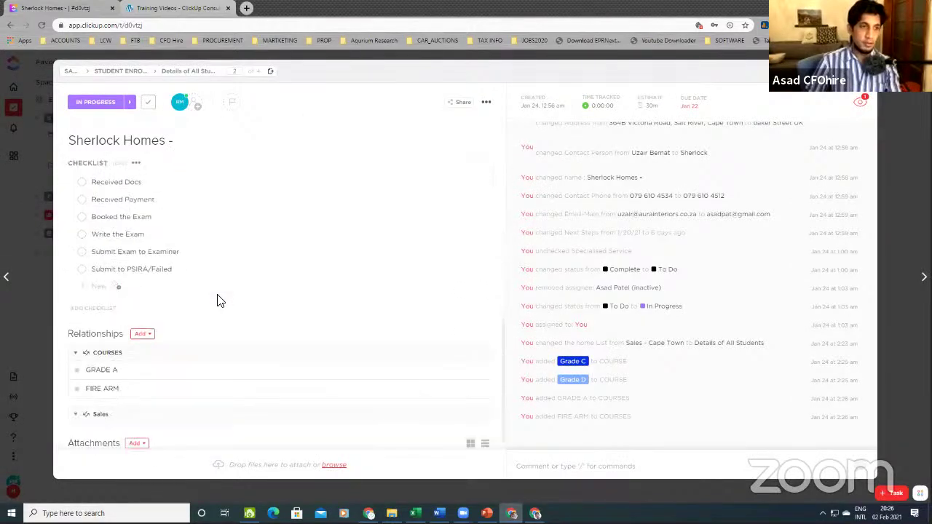
scroll(216, 299, up, 2)
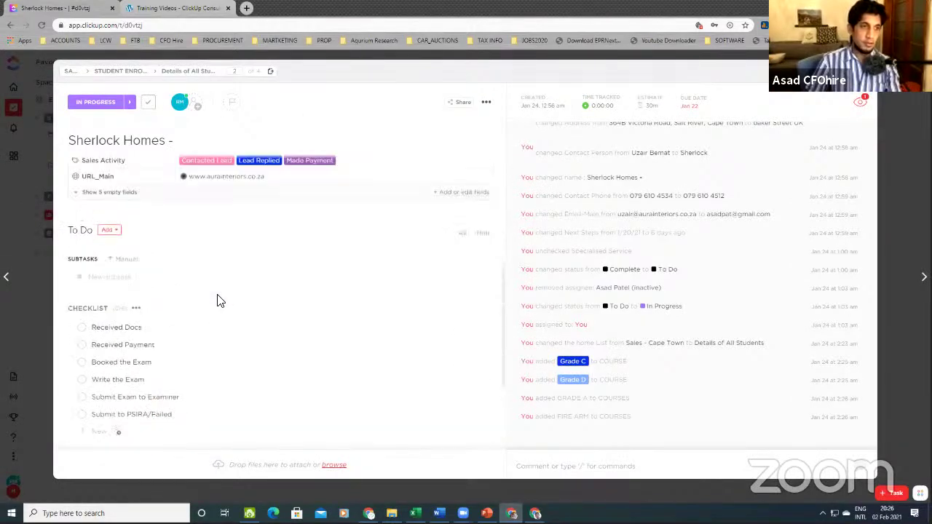
click(136, 309)
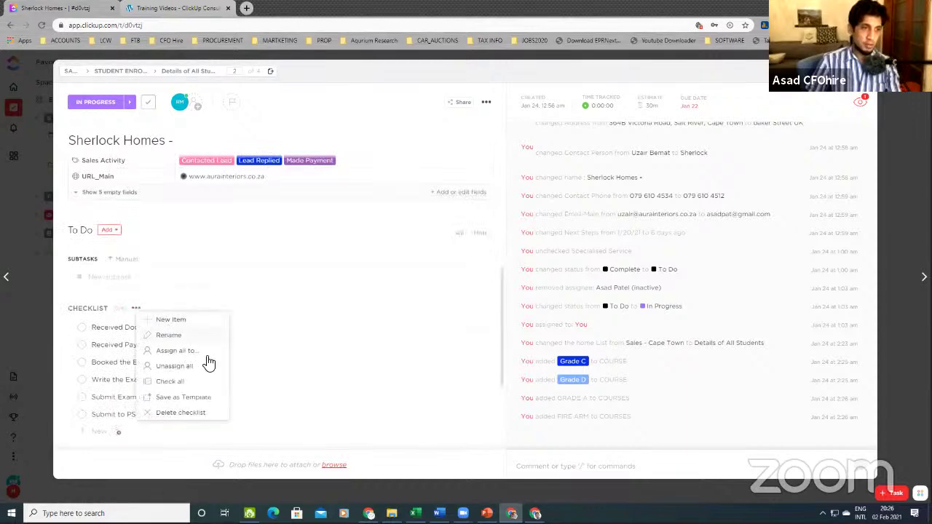
click(209, 401)
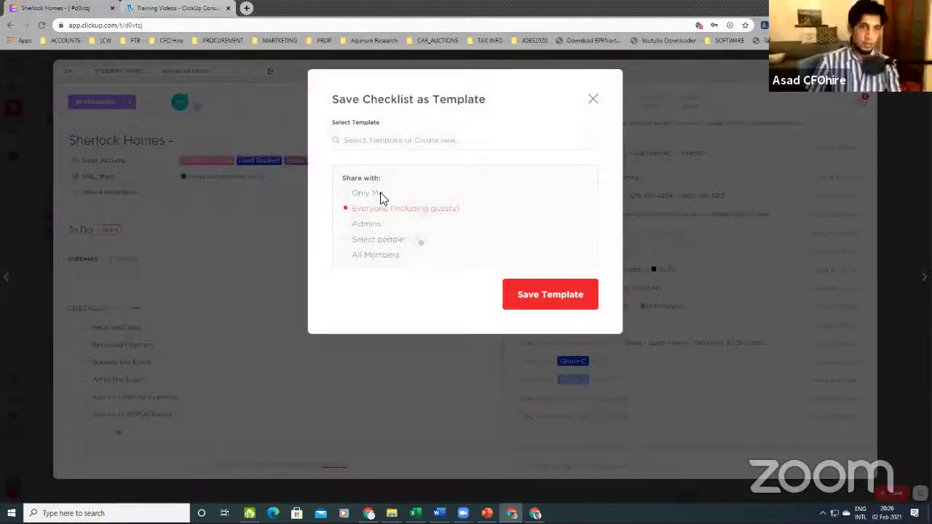
click(373, 143)
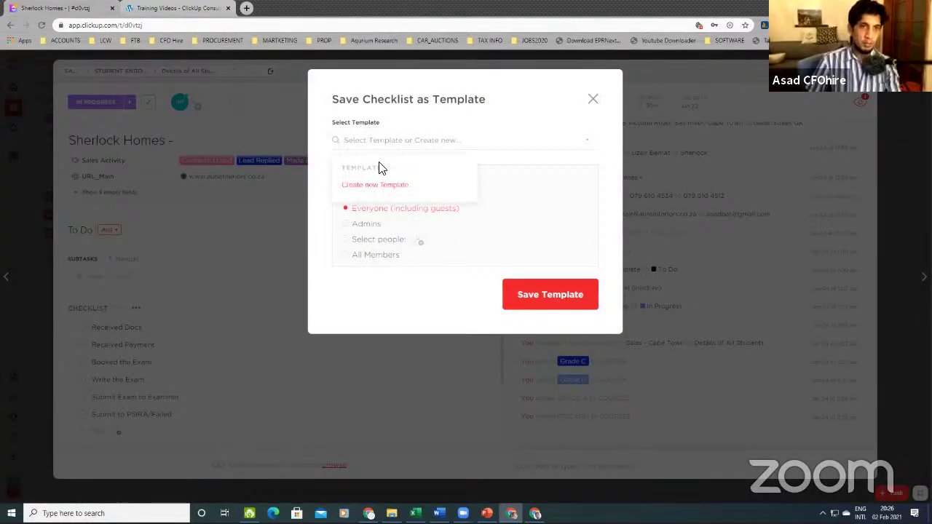
click(377, 186)
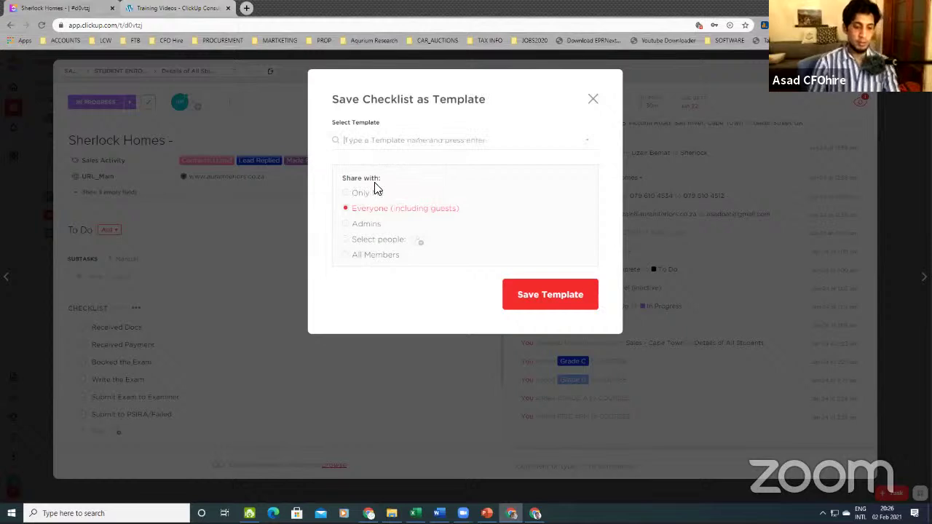
text(Check)
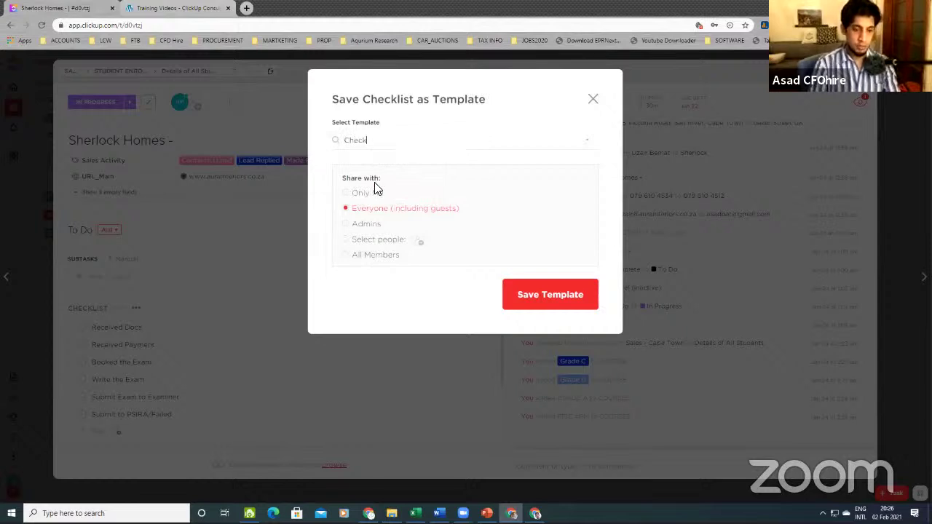
text(list - Student Enrolled)
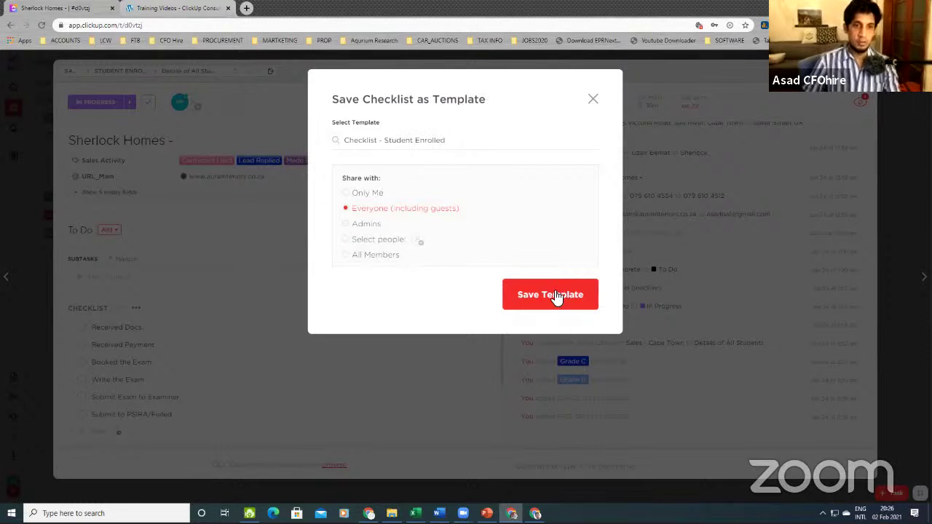
click(556, 295)
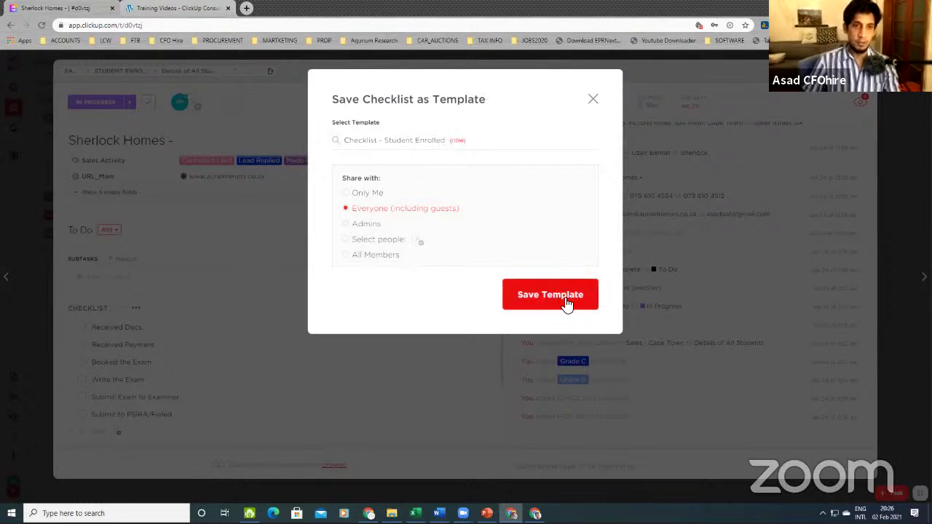
click(554, 303)
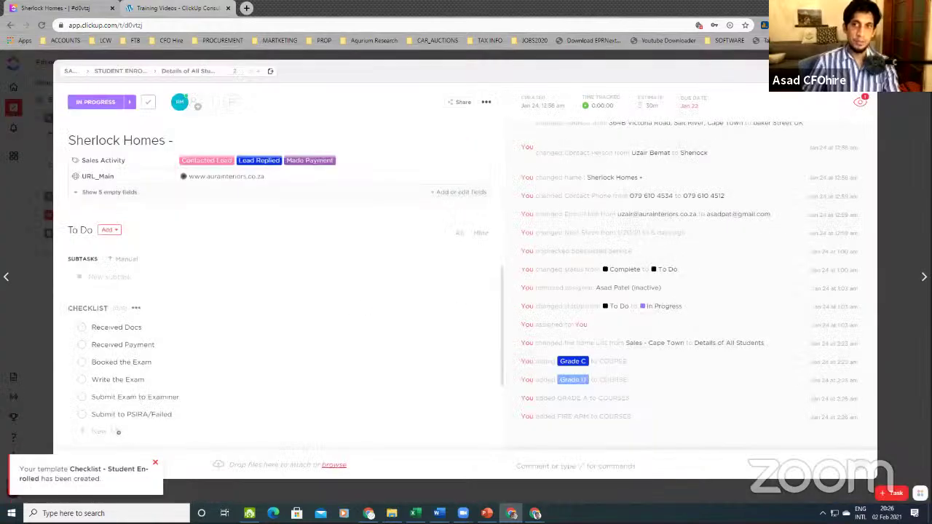
Close the current student's task and open the third student's task in Details of All Students at its To Do section
click(864, 72)
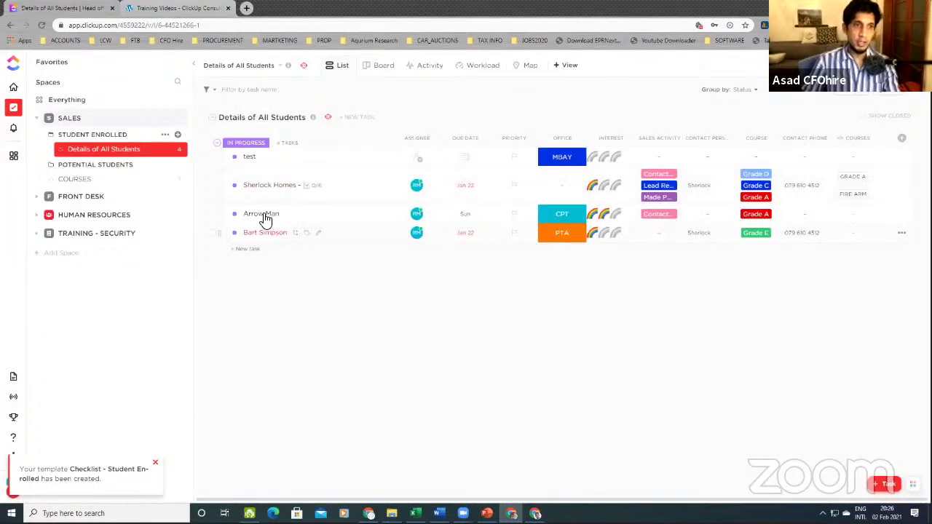
click(264, 216)
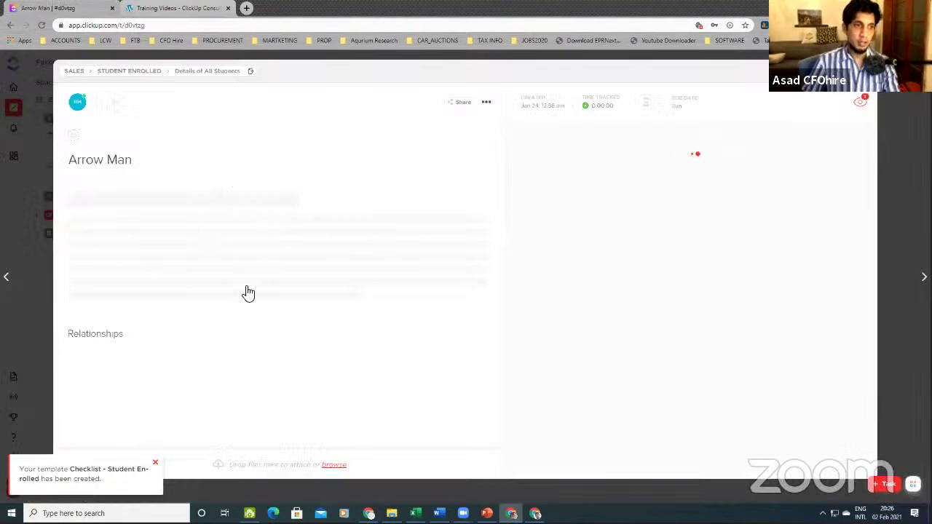
scroll(150, 364, down, 5)
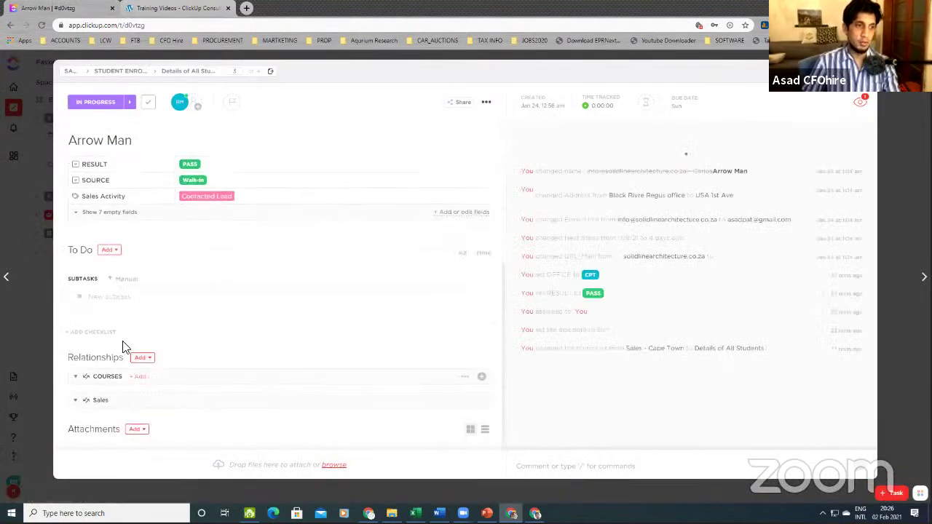
click(104, 334)
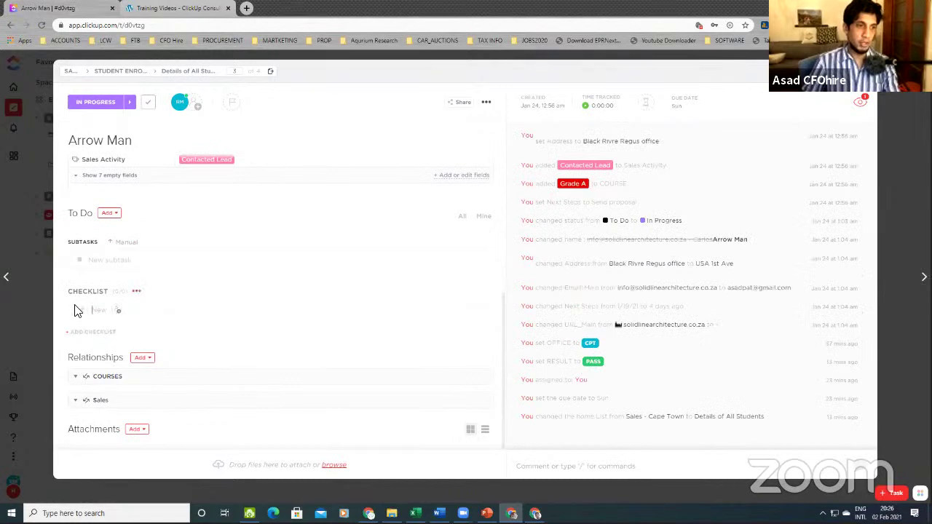
click(137, 292)
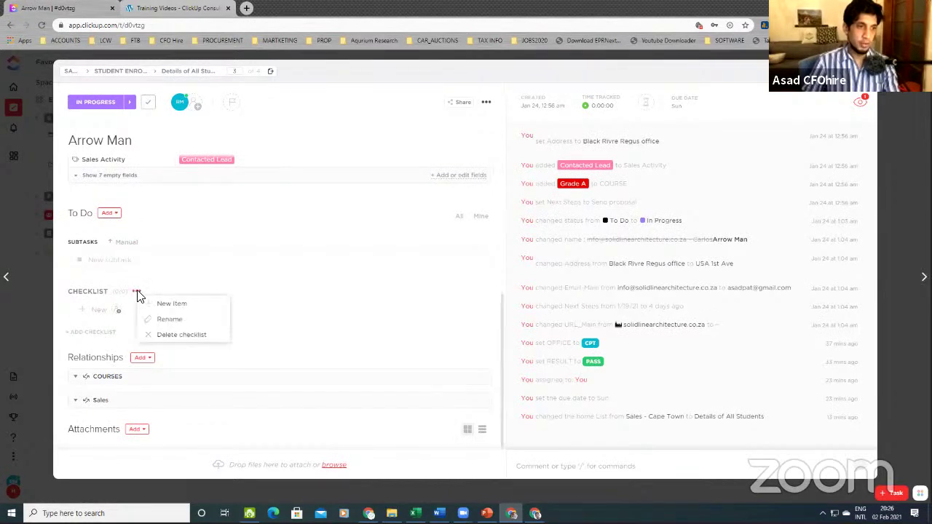
click(193, 335)
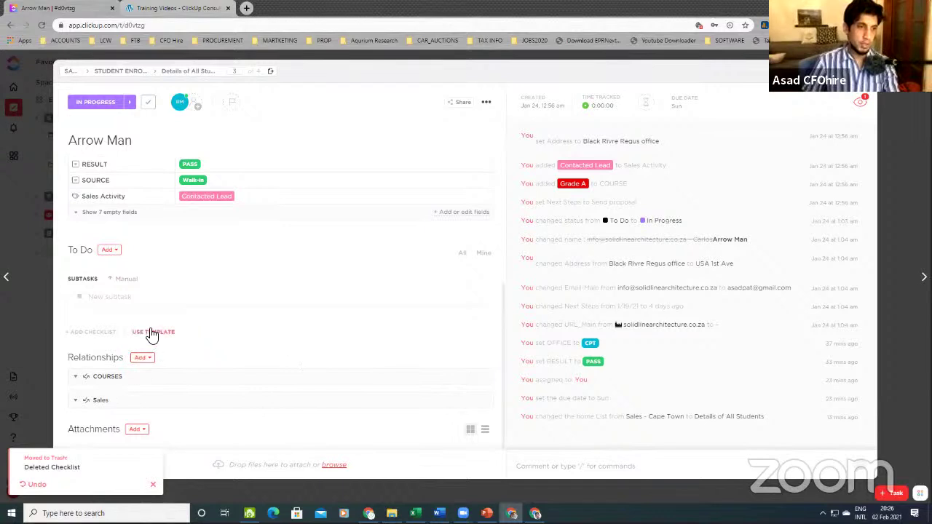
Apply the "Checklist - Student Enrolled" template to the open student's task, look over the task and close it
click(151, 335)
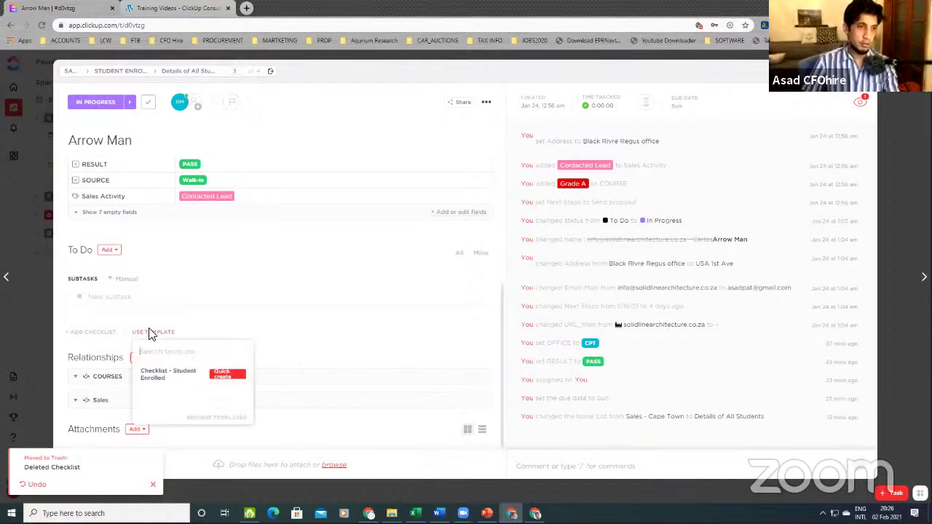
click(174, 378)
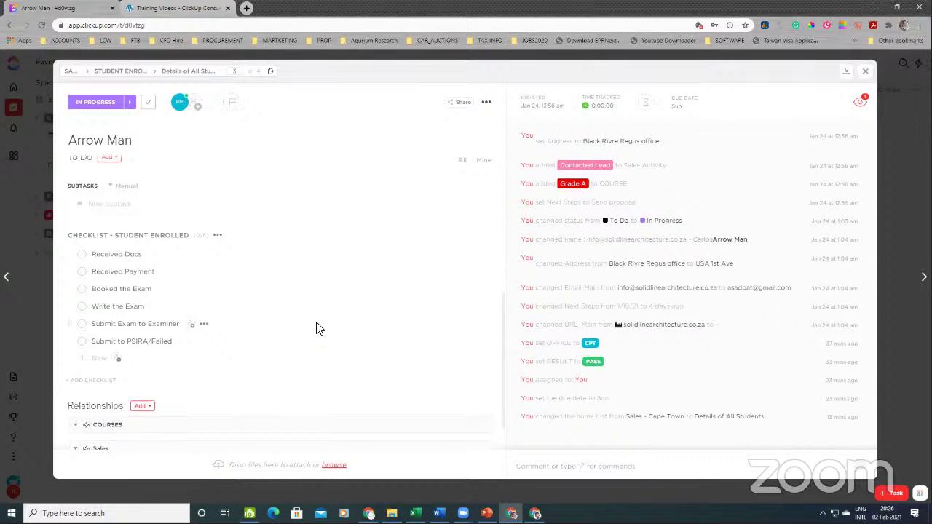
scroll(316, 328, up, 2)
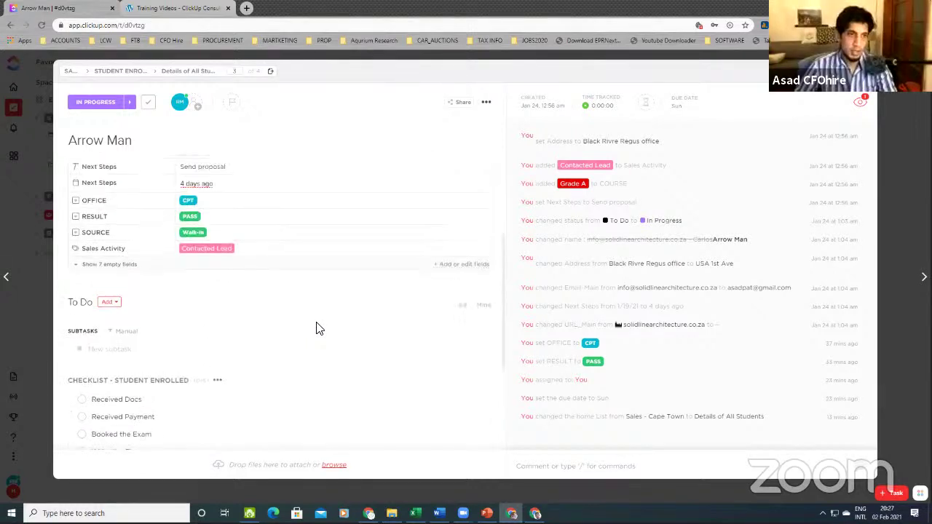
scroll(262, 337, down, 1)
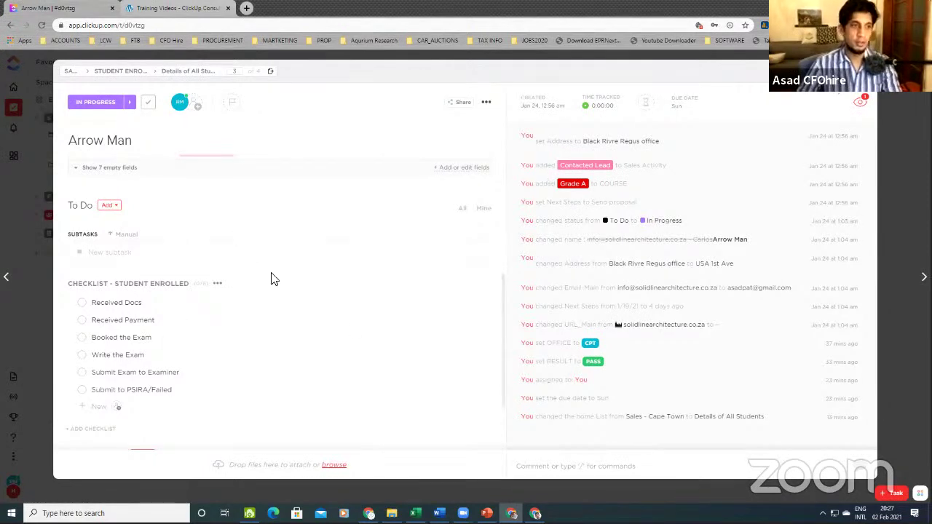
scroll(275, 276, down, 3)
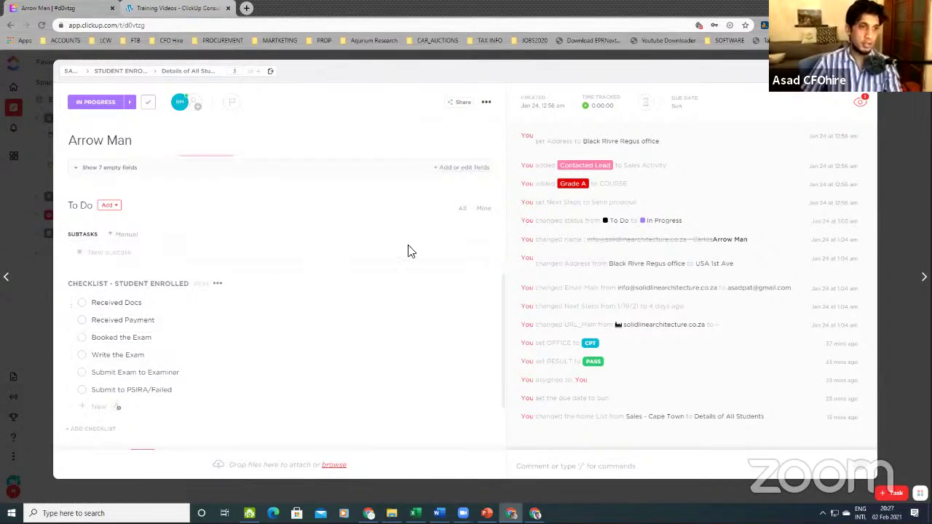
scroll(283, 246, up, 5)
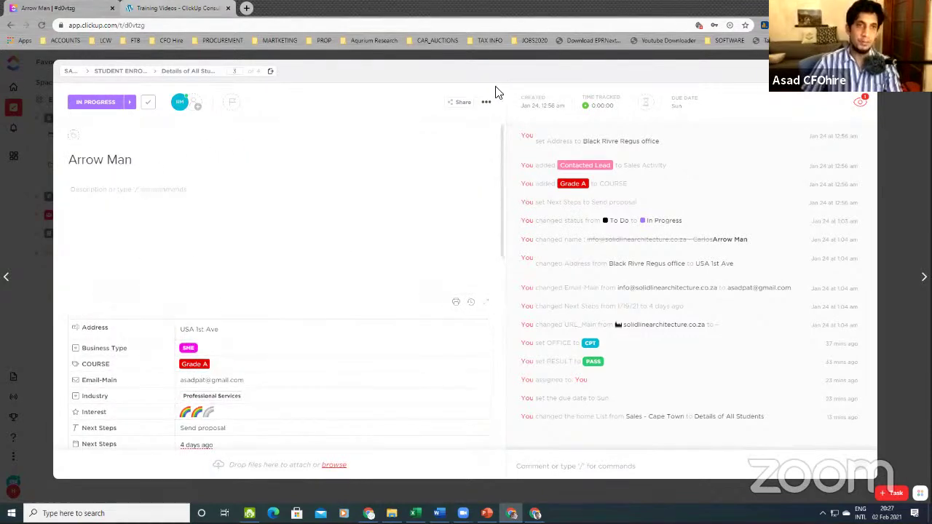
key(Escape)
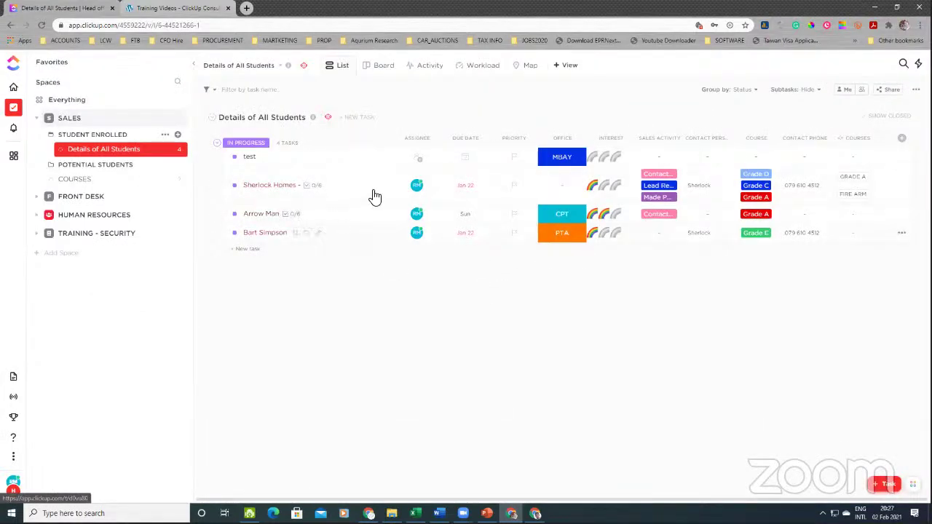
click(165, 135)
click(206, 324)
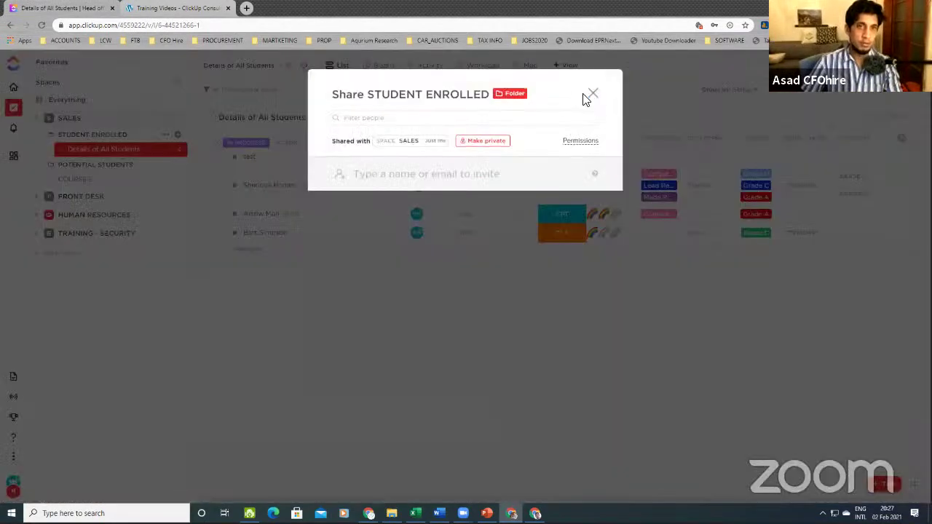
click(191, 140)
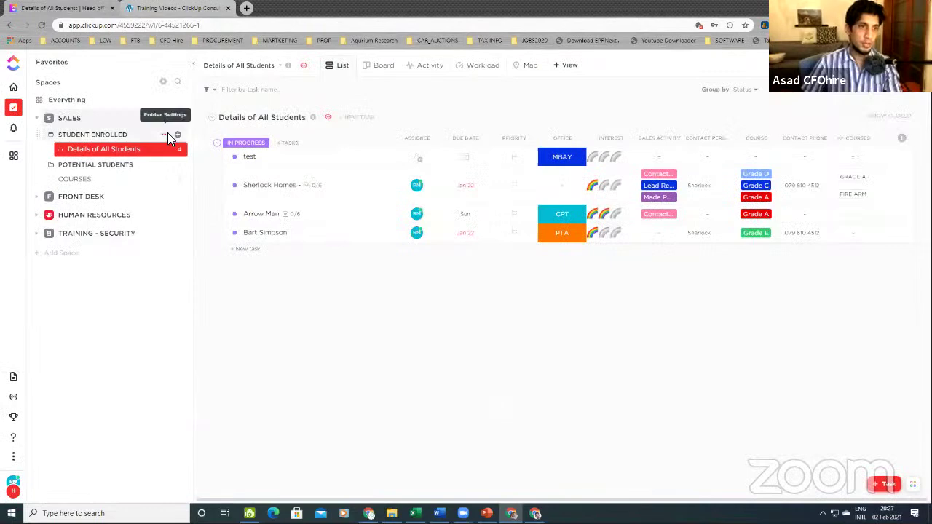
Start a new Progress (Auto) custom field named "Progress" for the STUDENT ENROLLED folder
click(166, 135)
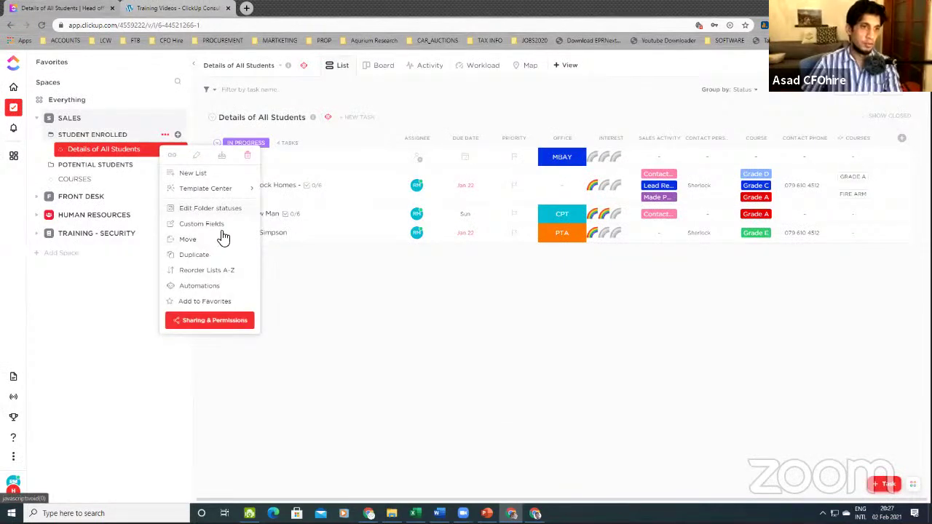
click(215, 227)
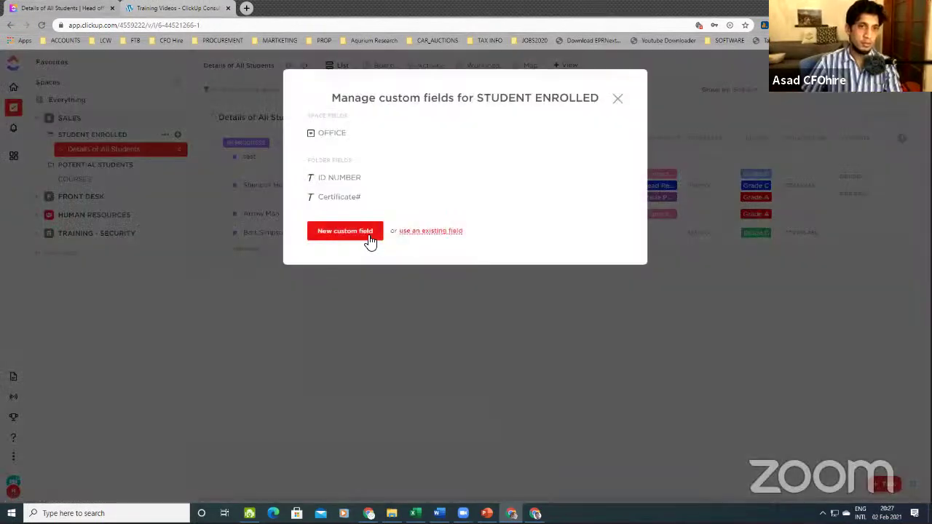
click(348, 240)
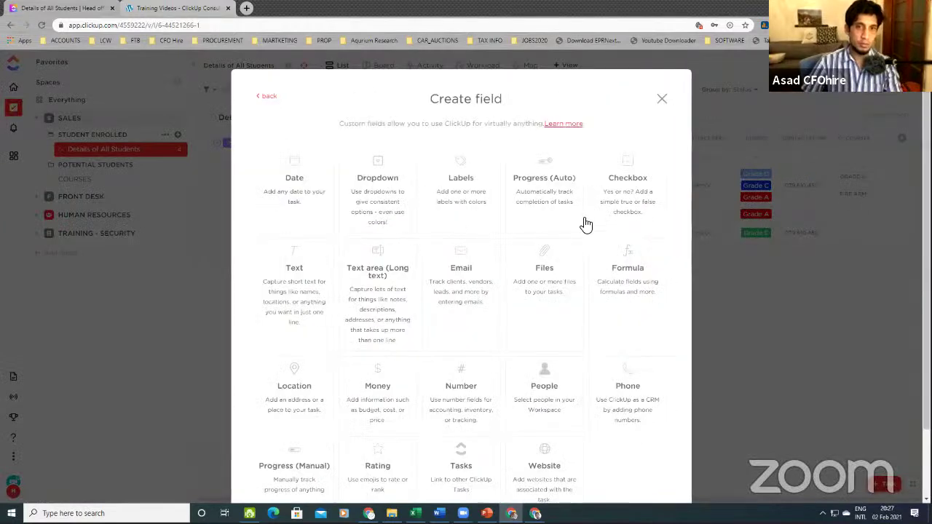
click(552, 221)
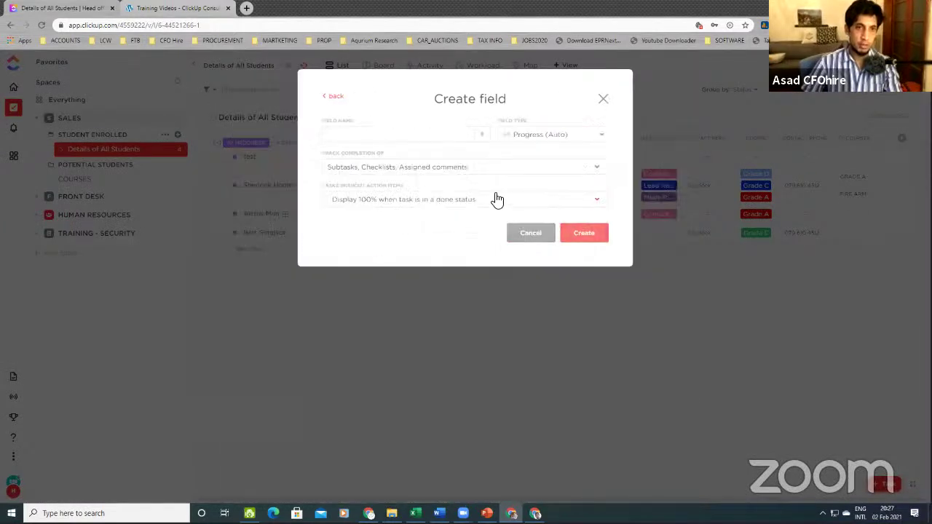
text(Pro)
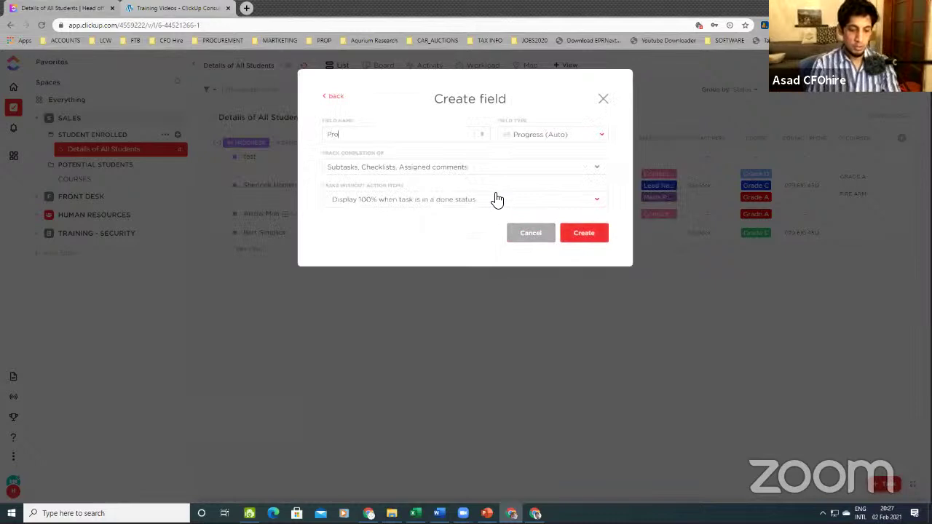
text(gress)
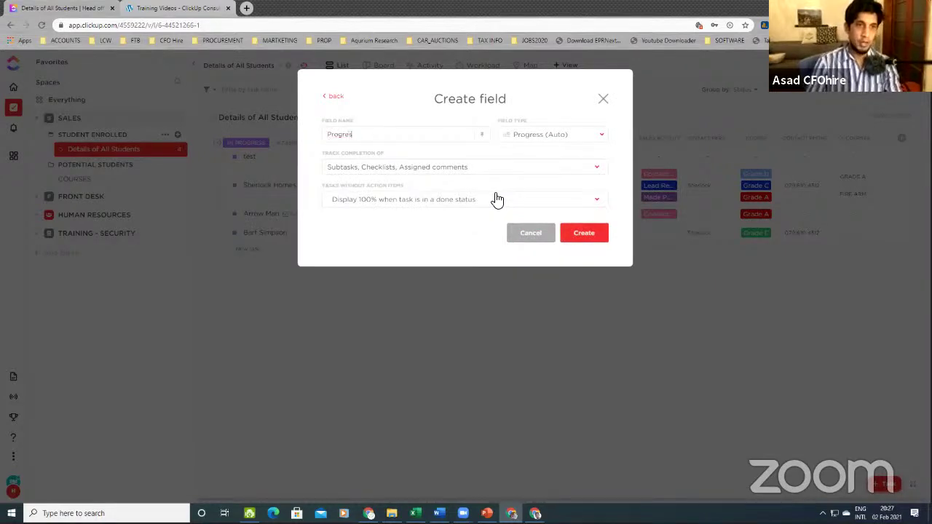
Limit the Progress field's completion tracking to Checklists by excluding assigned comments and subtasks, and create the field
click(596, 168)
click(336, 240)
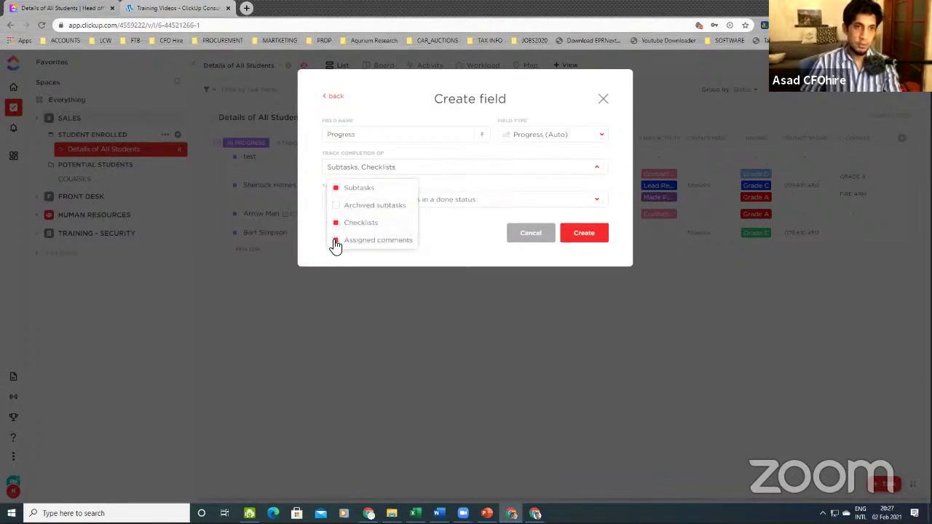
click(336, 190)
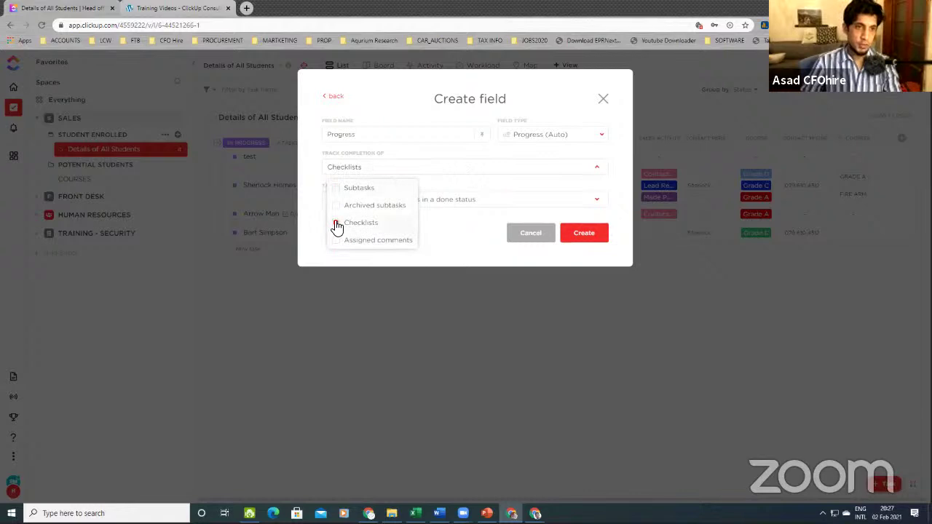
click(447, 264)
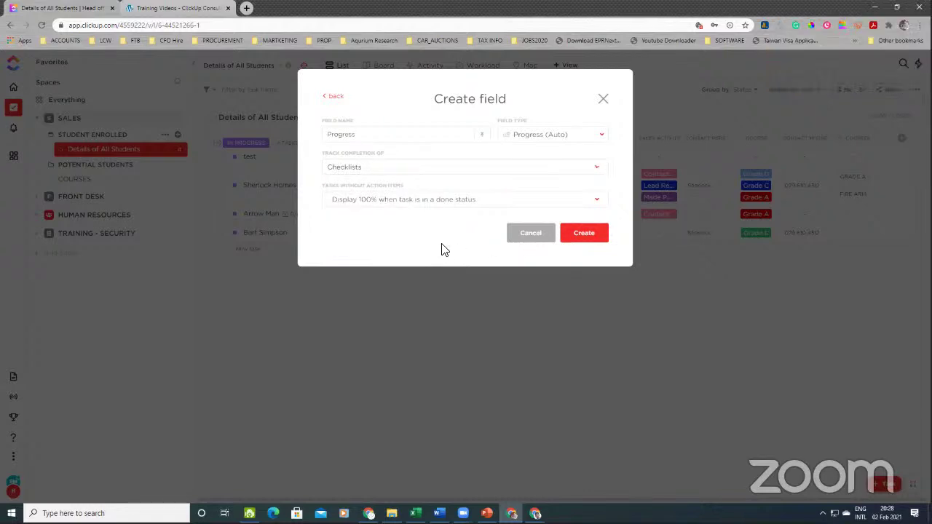
click(605, 234)
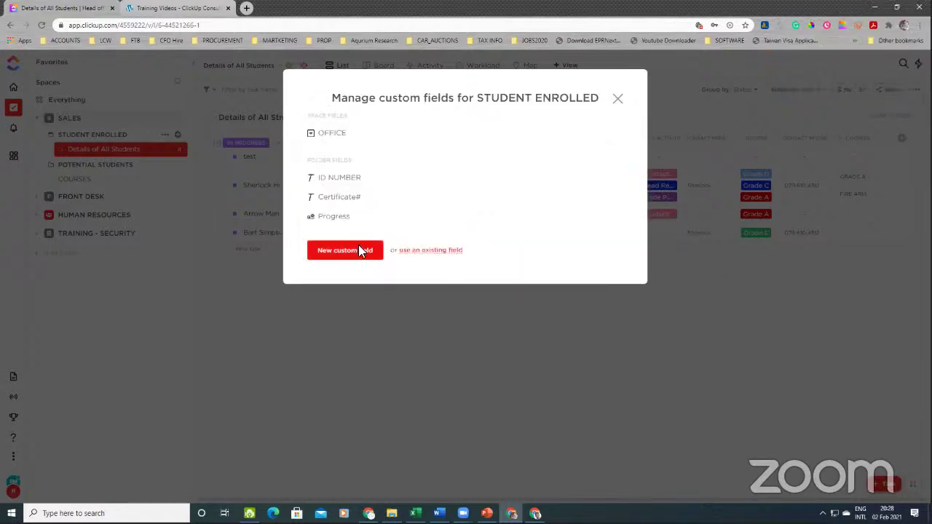
Show the Progress field as a column in the STUDENT ENROLLED folder's list and move it ahead of the Assignee column
click(617, 100)
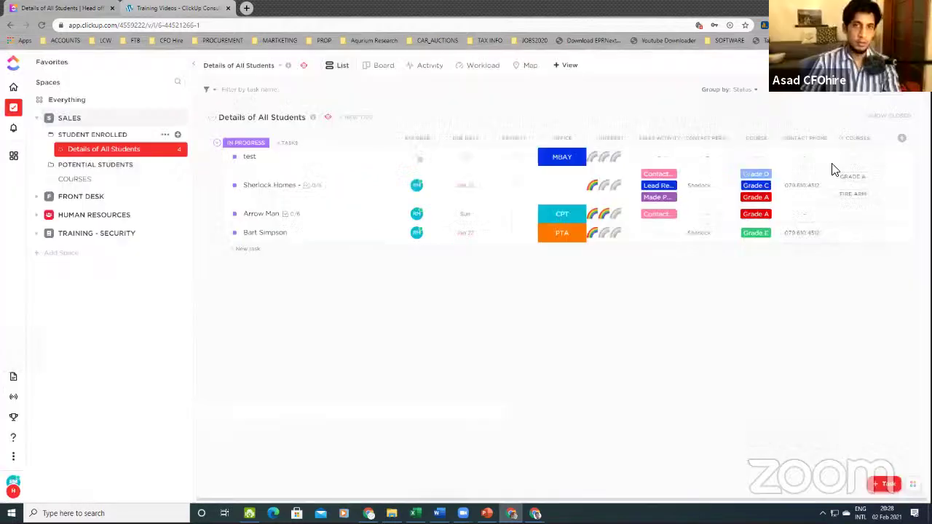
click(93, 139)
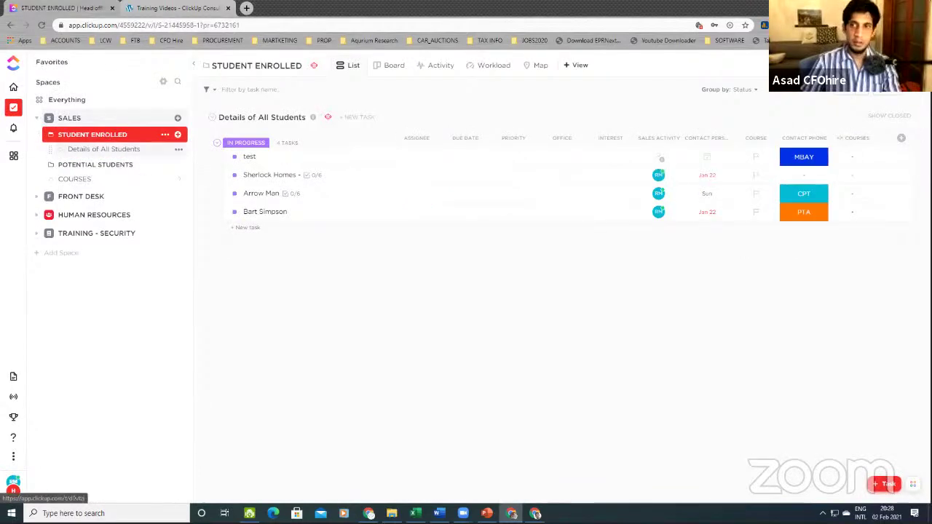
click(902, 139)
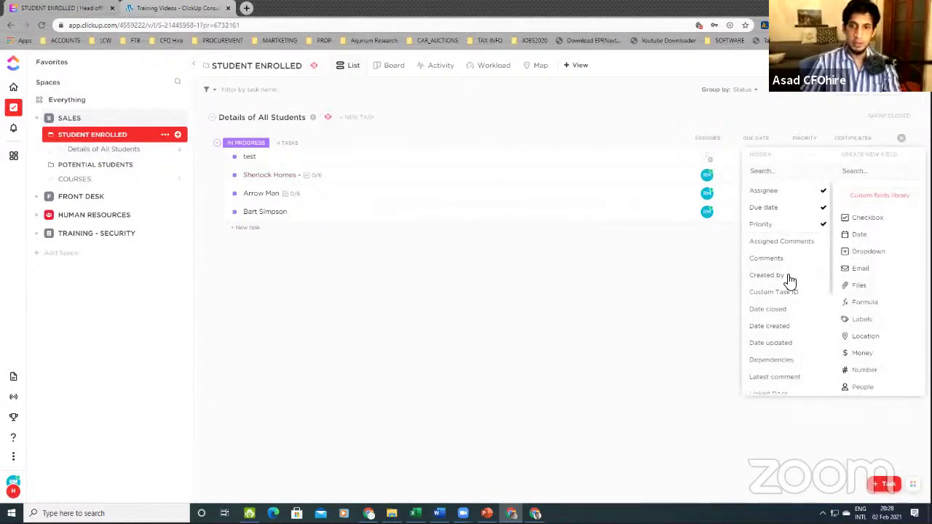
scroll(789, 281, down, 5)
click(773, 388)
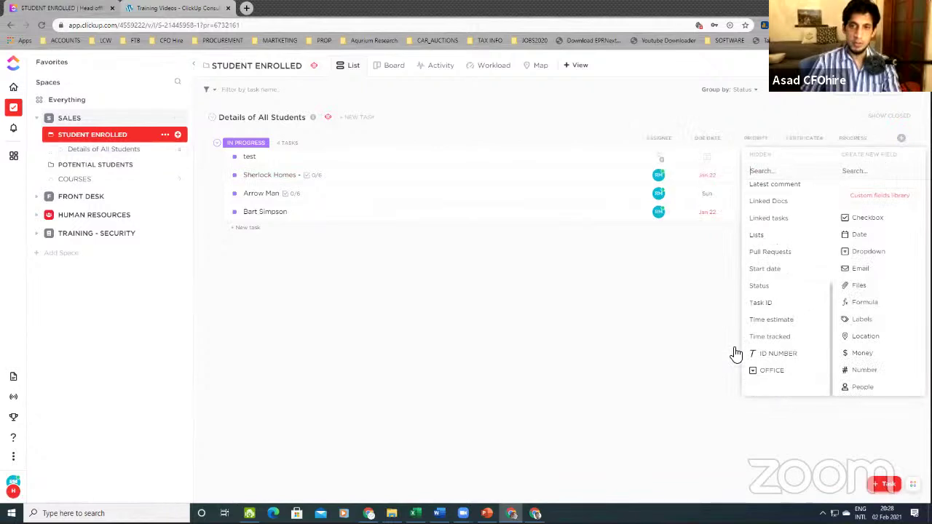
click(688, 343)
drag(846, 138, 657, 146)
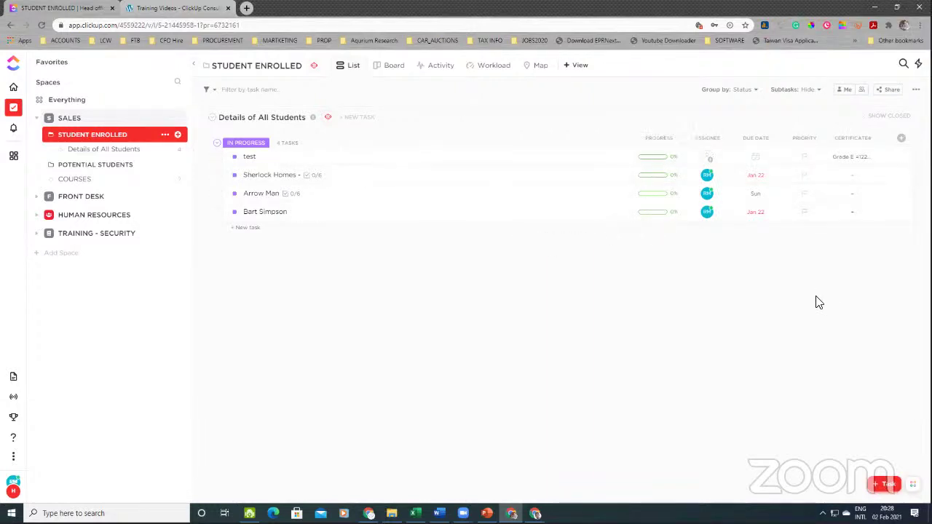
Open the second student's task and correct the spelling of the student's surname in the task title
click(270, 176)
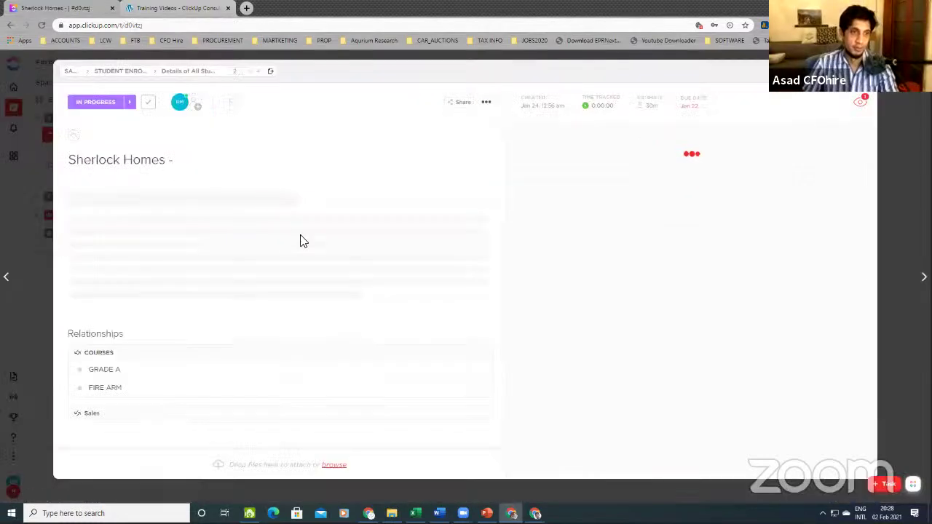
scroll(325, 268, down, 4)
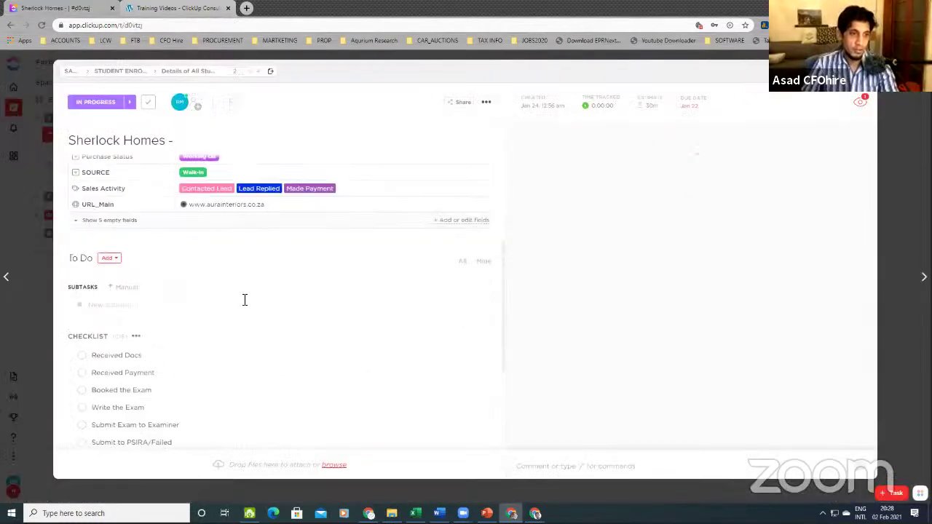
scroll(466, 278, up, 1)
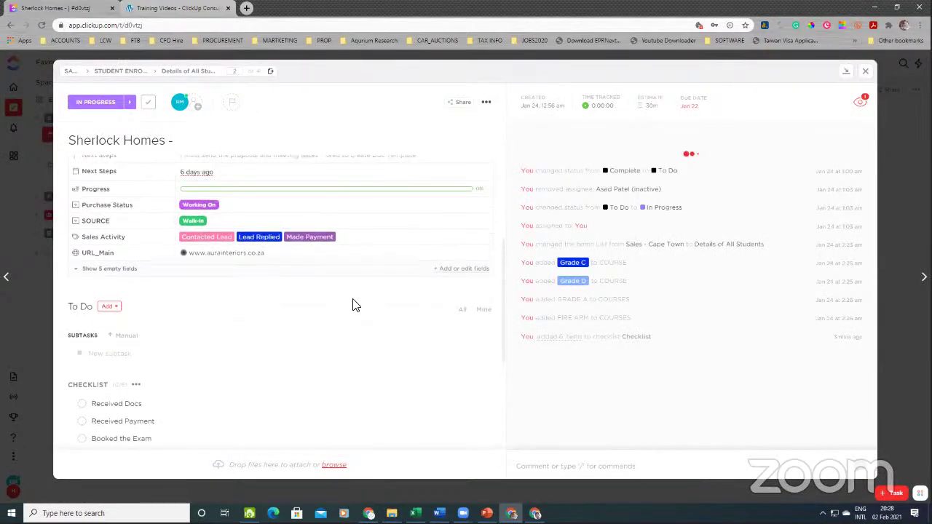
scroll(189, 277, up, 6)
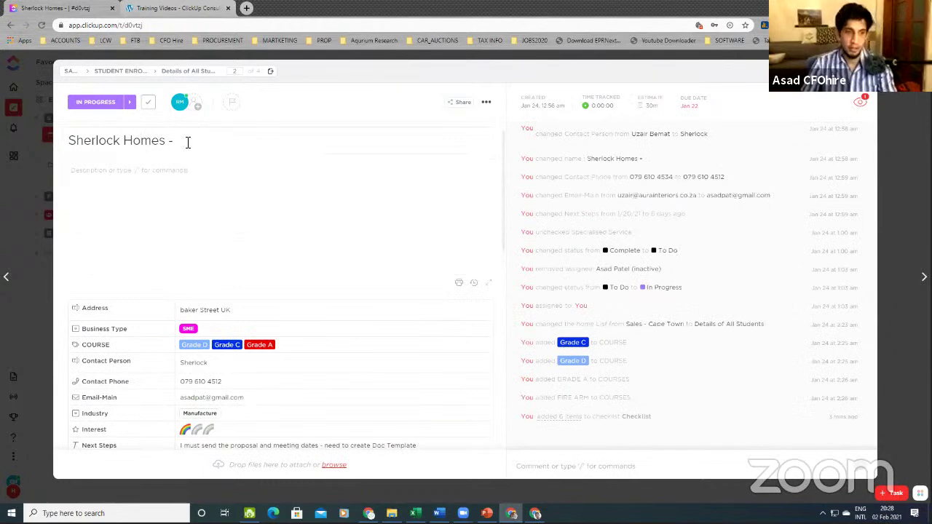
text(l)
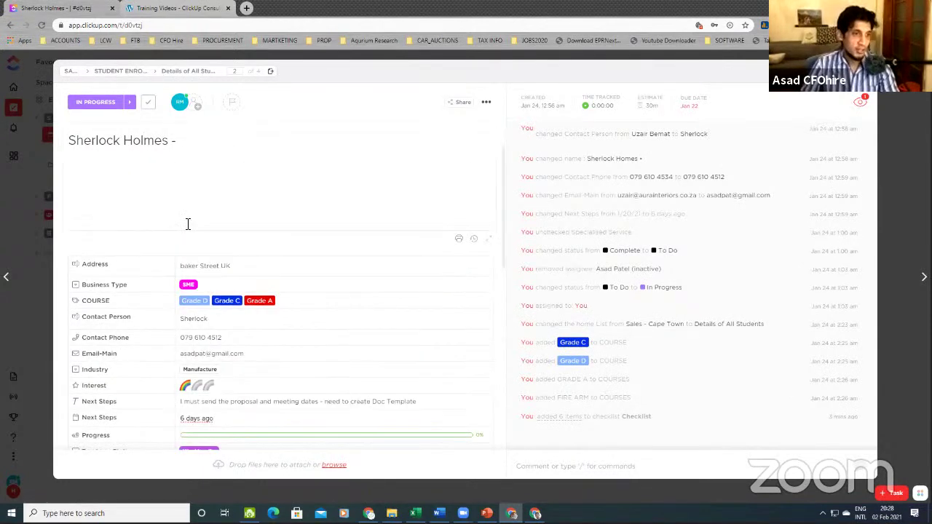
Check off all six checklist items in the open student's task, from Received Docs through Submit to PSIRA/Failed
scroll(186, 222, down, 5)
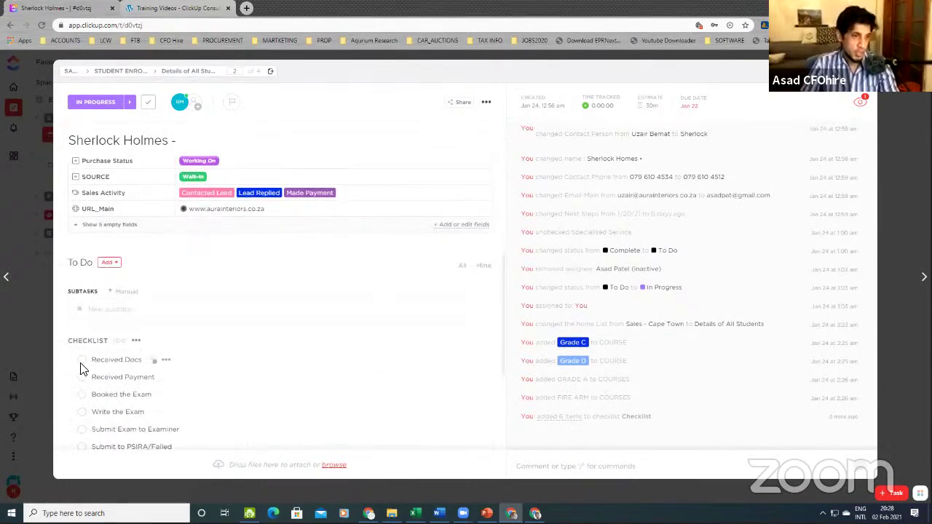
scroll(277, 308, up, 4)
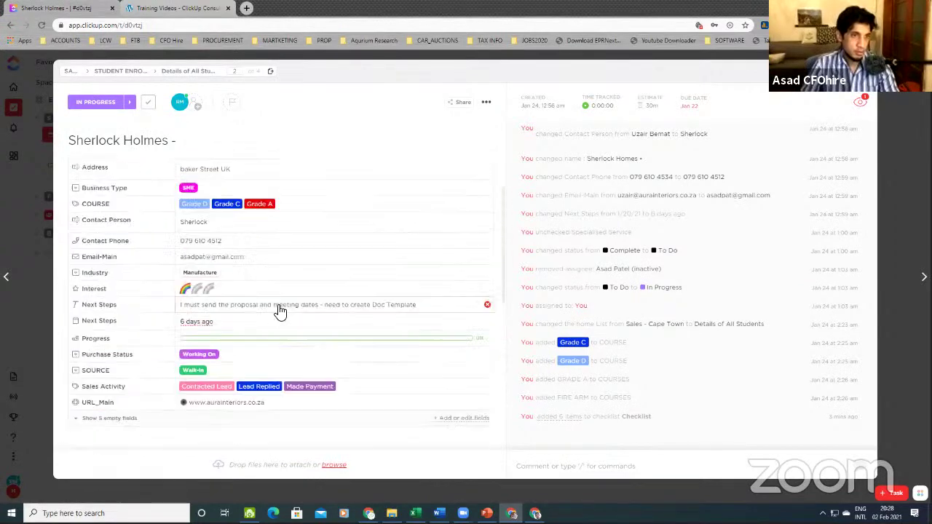
scroll(182, 364, down, 5)
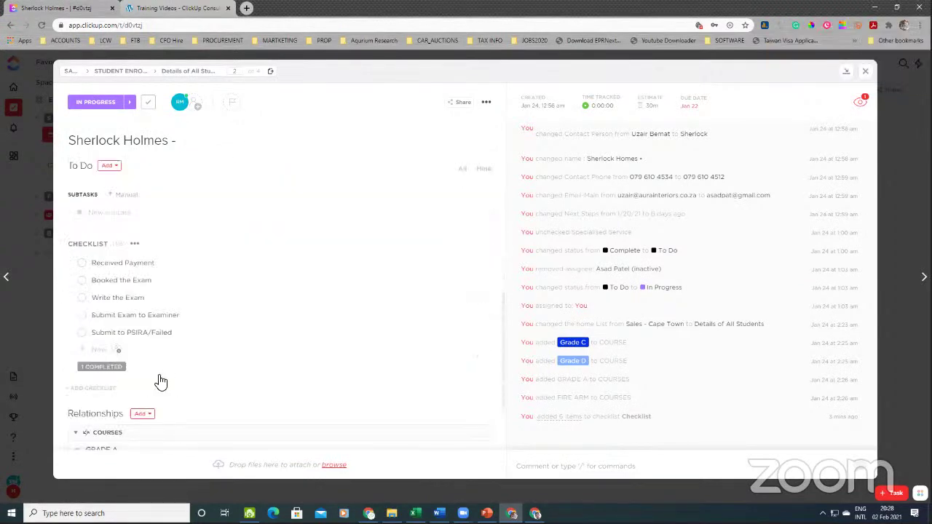
click(84, 266)
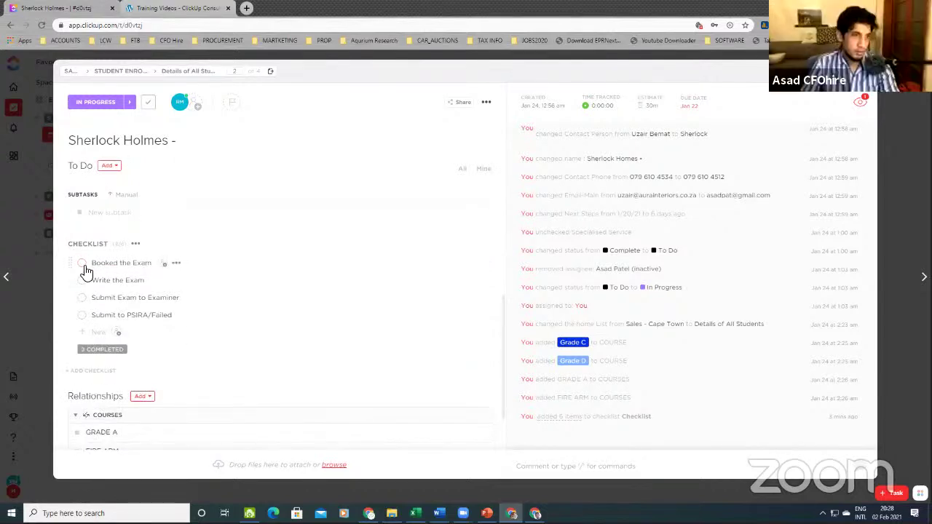
click(83, 265)
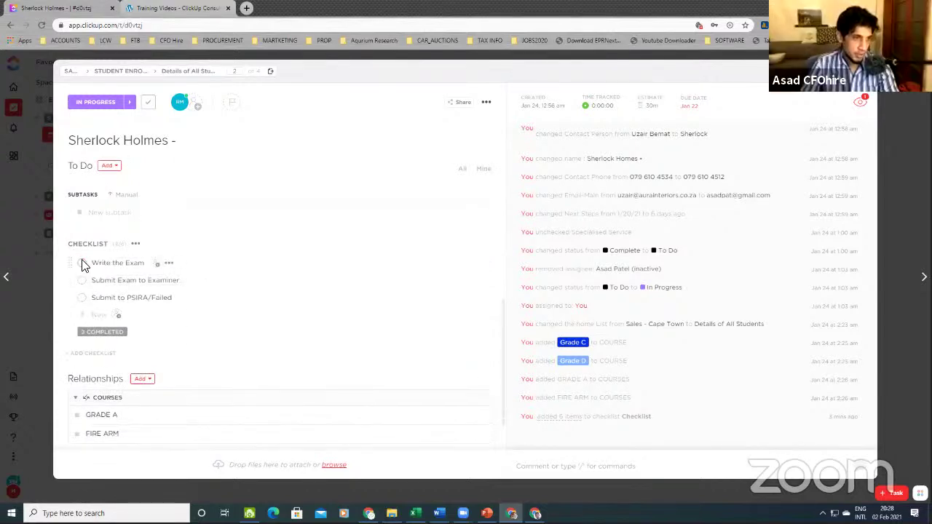
click(83, 265)
click(83, 265)
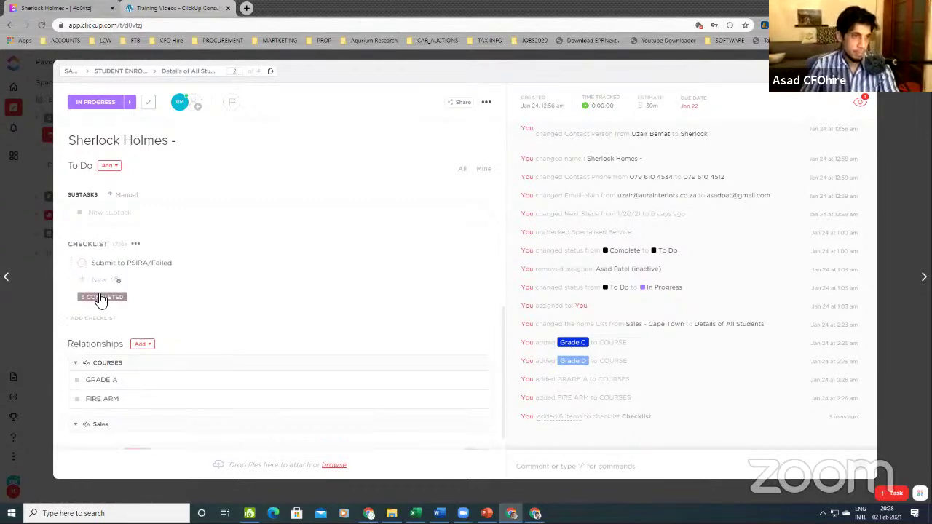
click(83, 264)
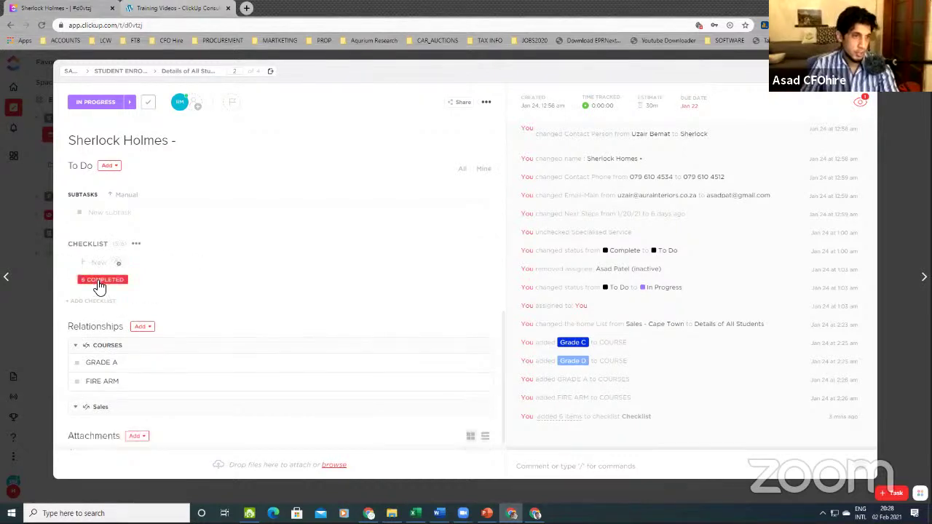
Reveal the completed checklist items, look at the task's Progress field and close the task
click(100, 283)
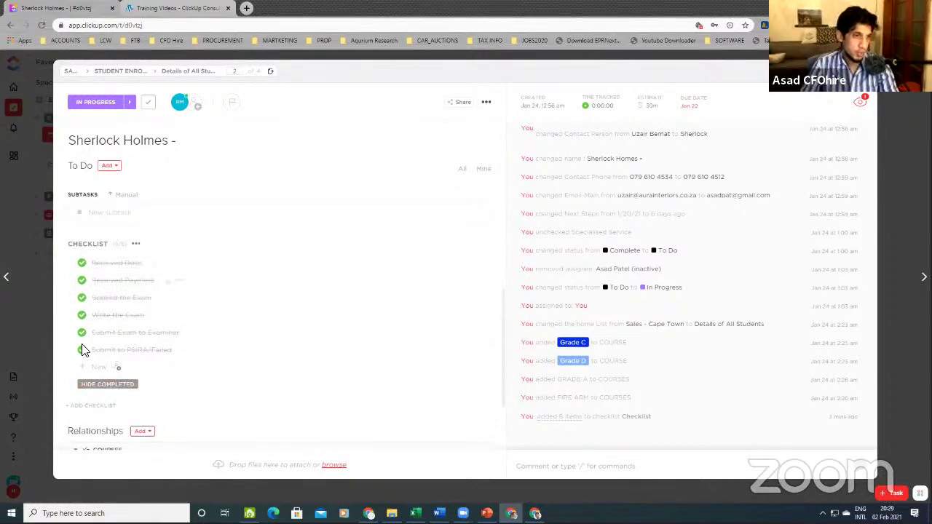
scroll(169, 267, up, 5)
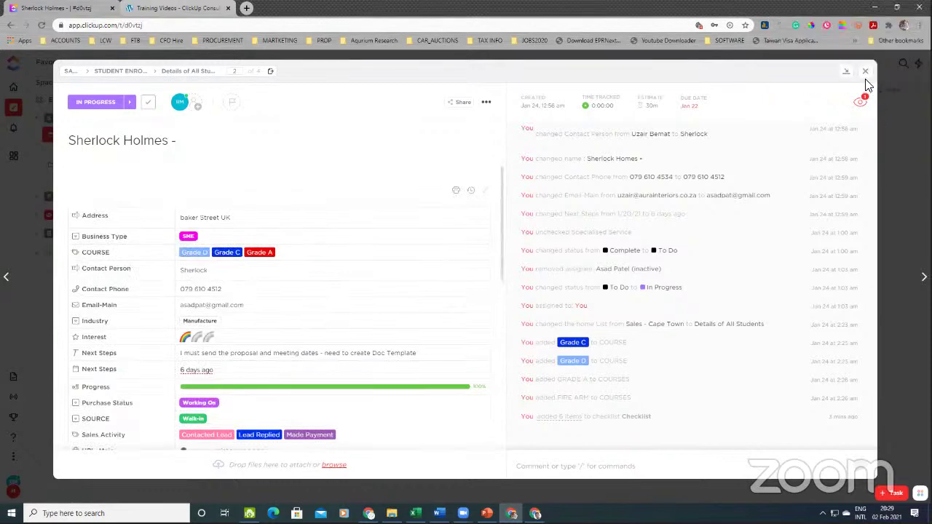
click(866, 76)
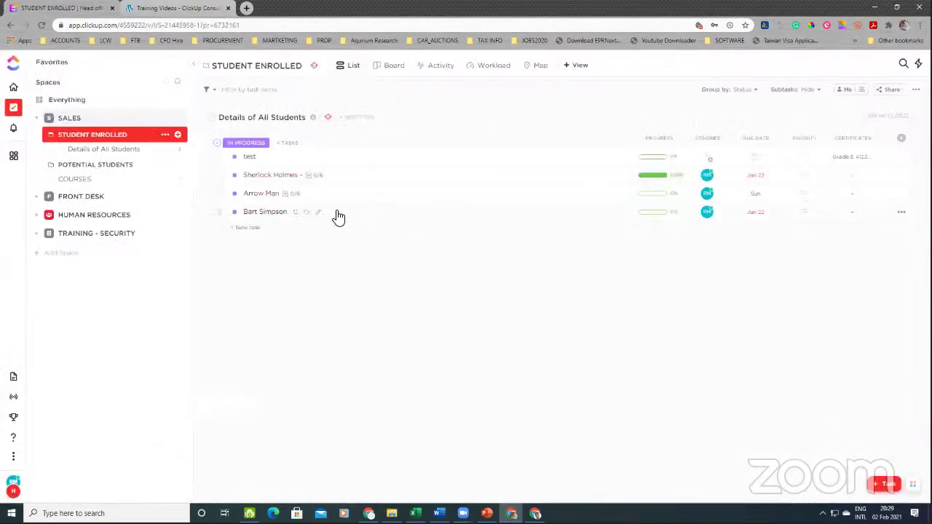
Open the fourth student's task and apply the "Checklist - Student Enrolled" template in its To Do section
click(266, 213)
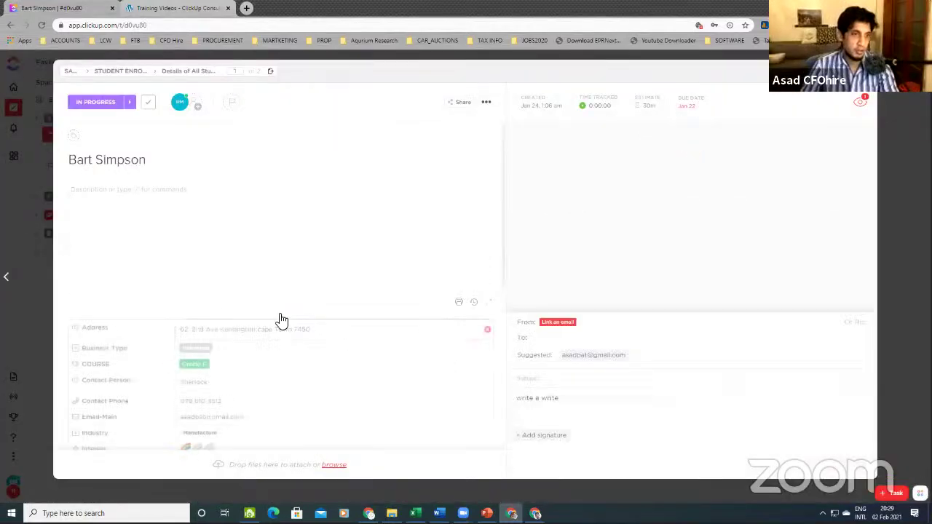
scroll(280, 320, down, 10)
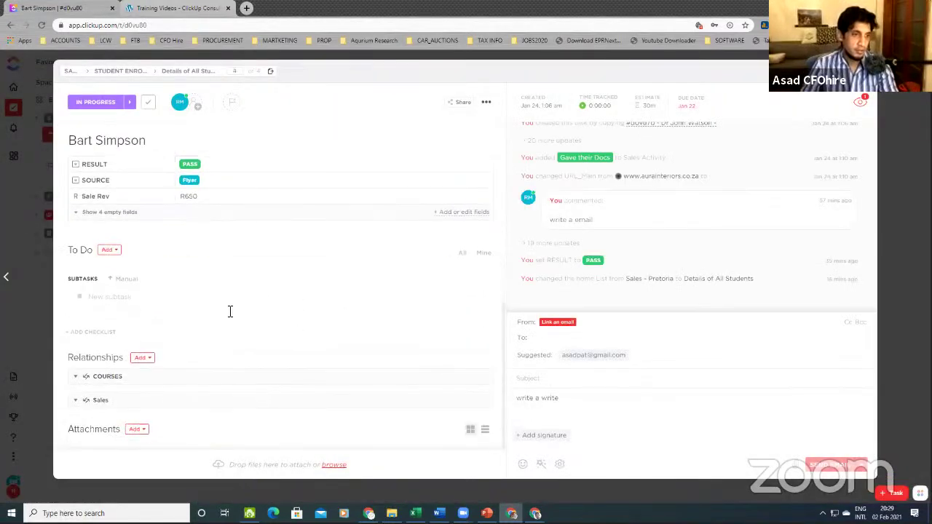
mouse_move(94, 332)
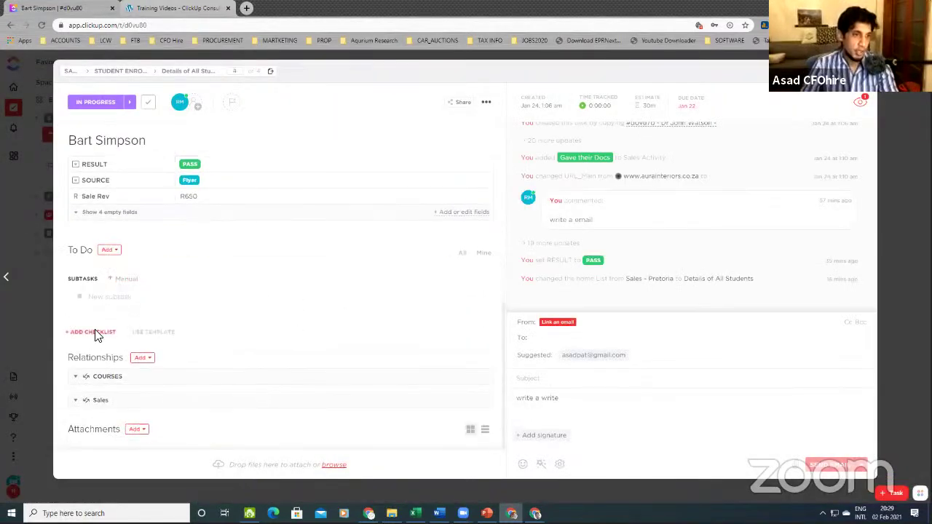
click(151, 333)
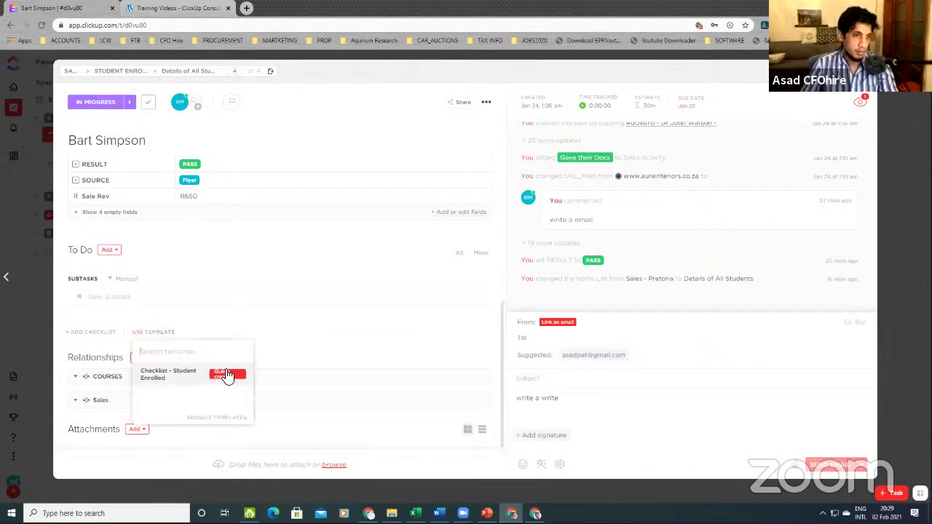
click(226, 375)
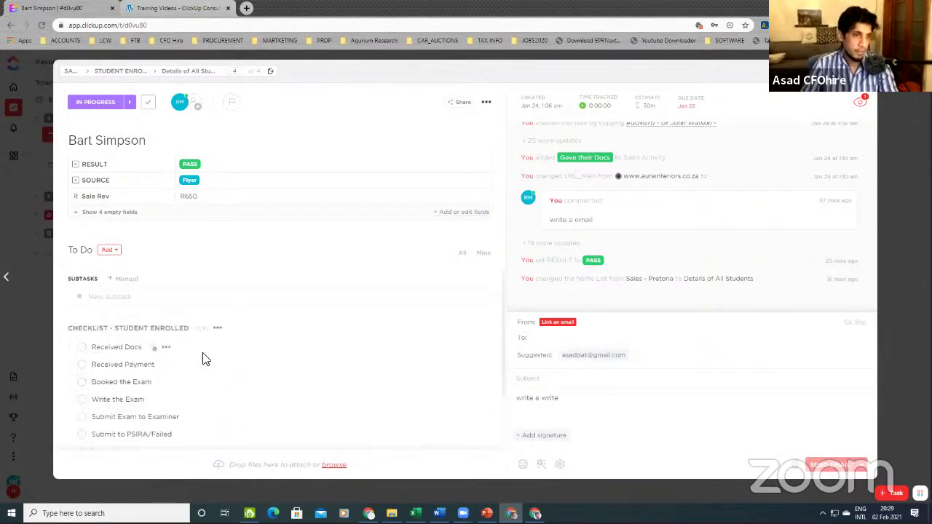
scroll(167, 327, down, 2)
scroll(135, 301, up, 1)
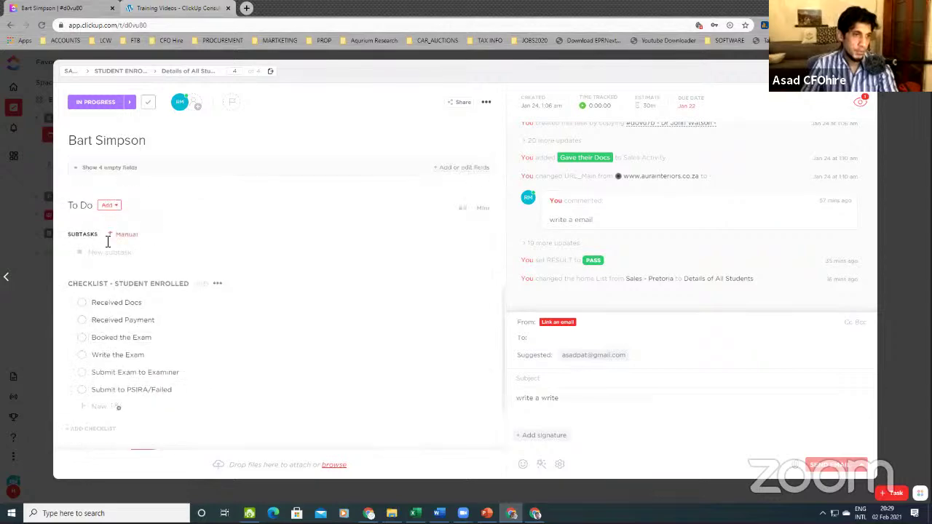
Check off Received Docs, Received Payment and Booked the Exam in the open student's checklist, then review Progress and close the task
click(82, 302)
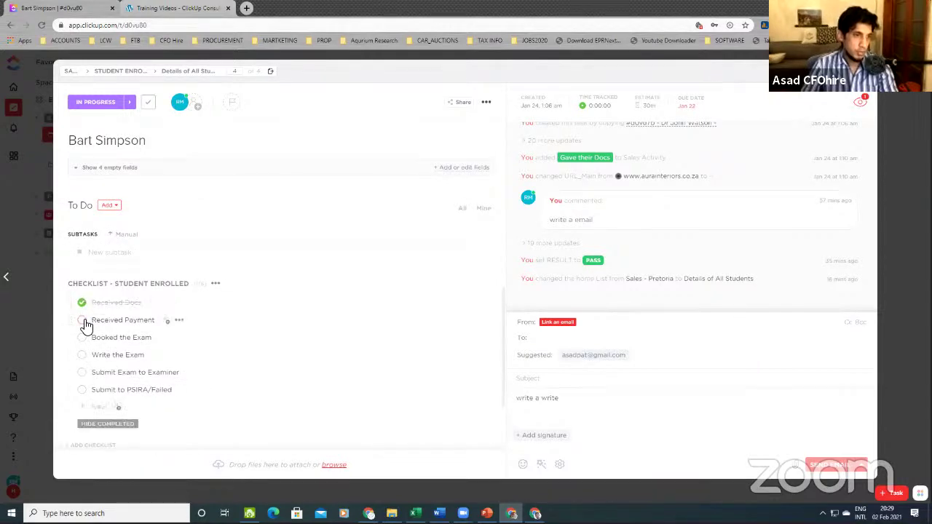
click(84, 322)
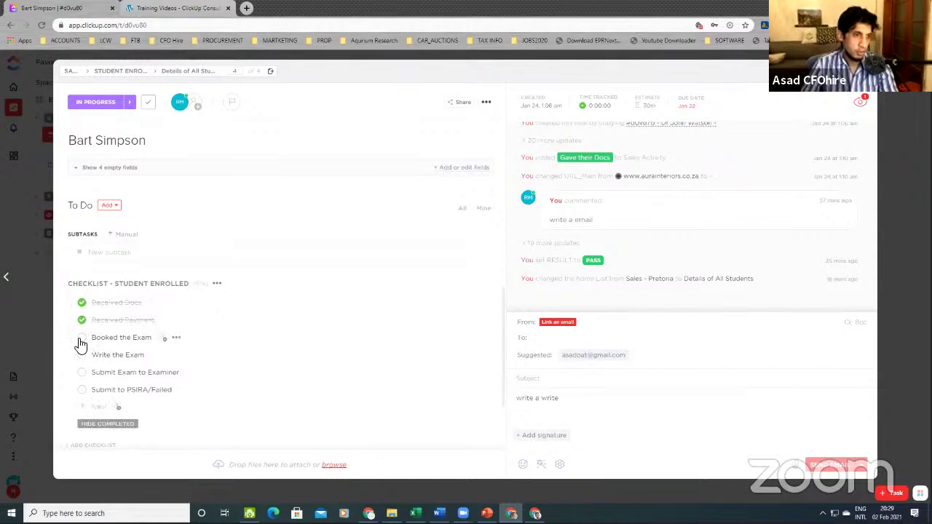
click(81, 338)
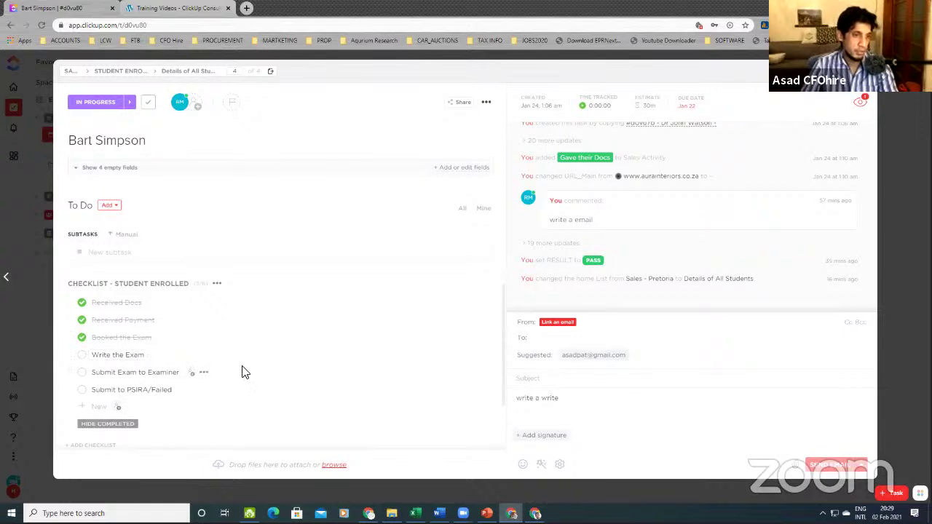
scroll(291, 342, up, 5)
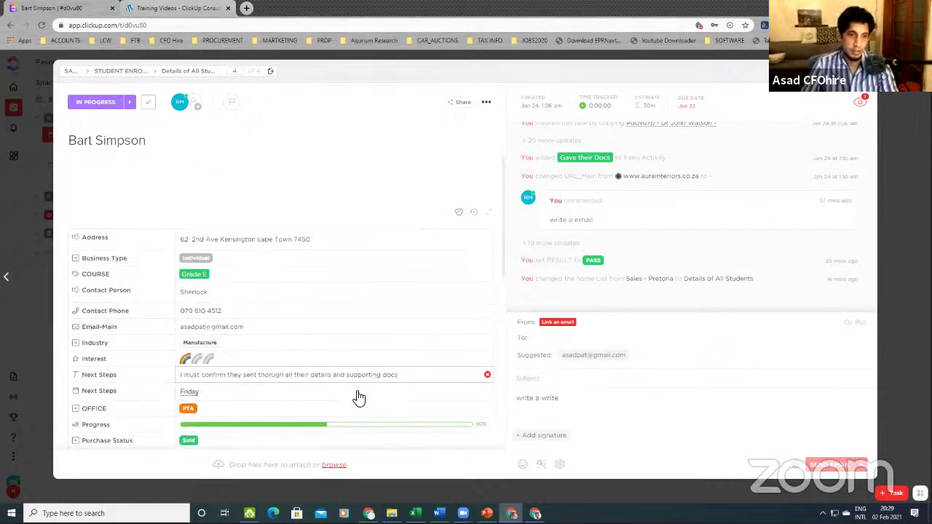
scroll(357, 393, down, 1)
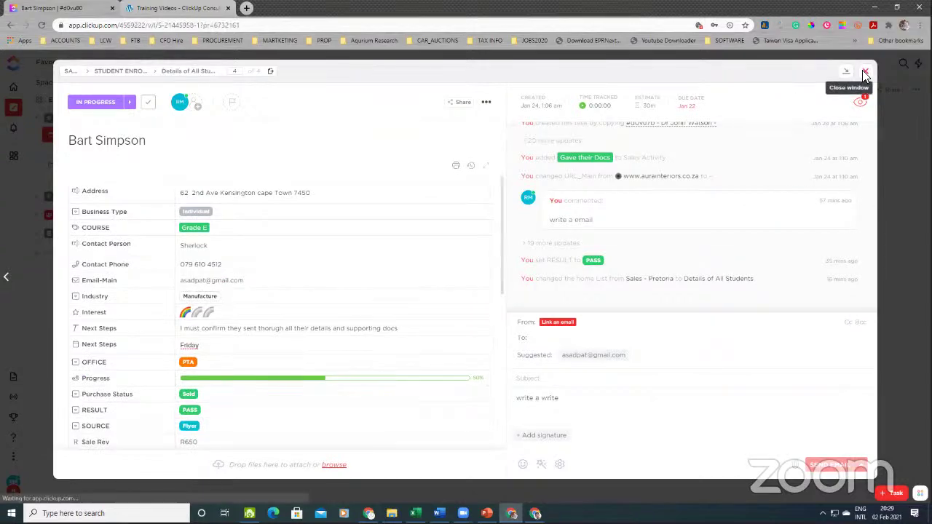
click(864, 72)
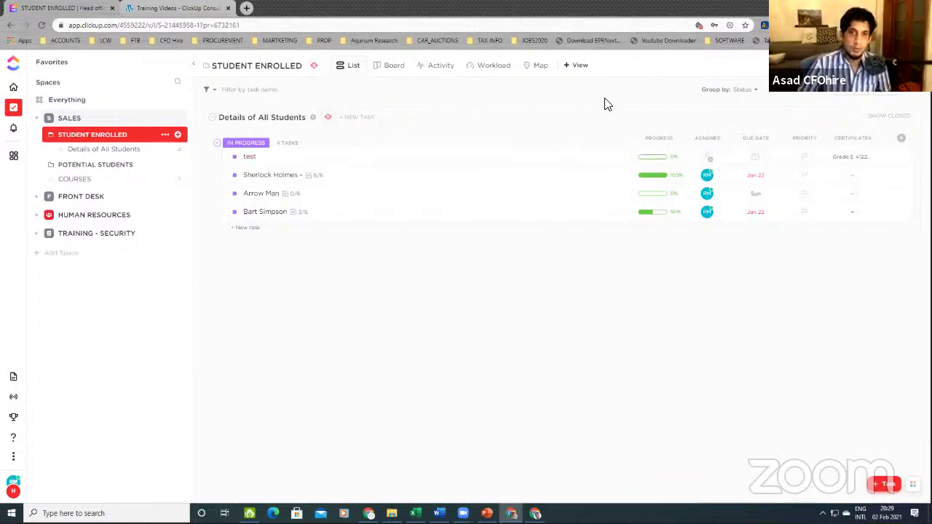
Open the third student's task, check off Received Docs in its "Checklist - Student Enrolled" and close the task
click(260, 195)
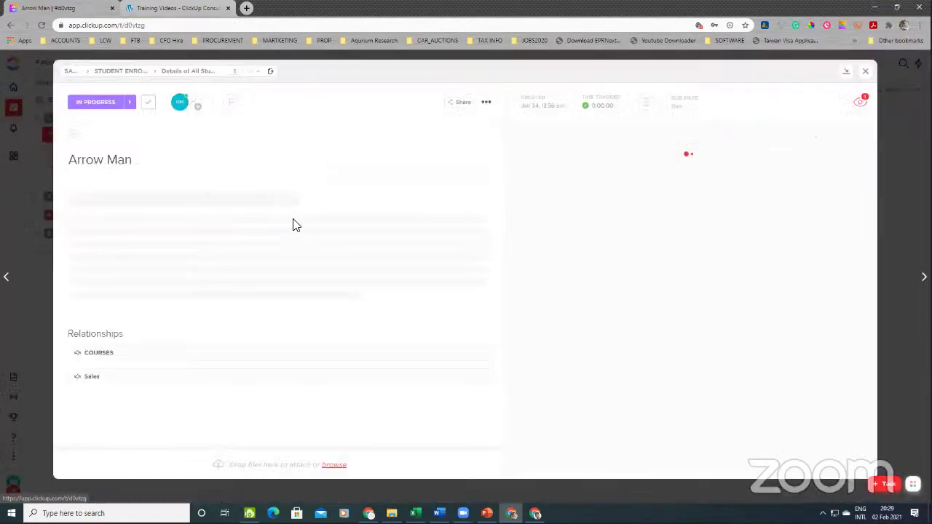
scroll(192, 300, down, 8)
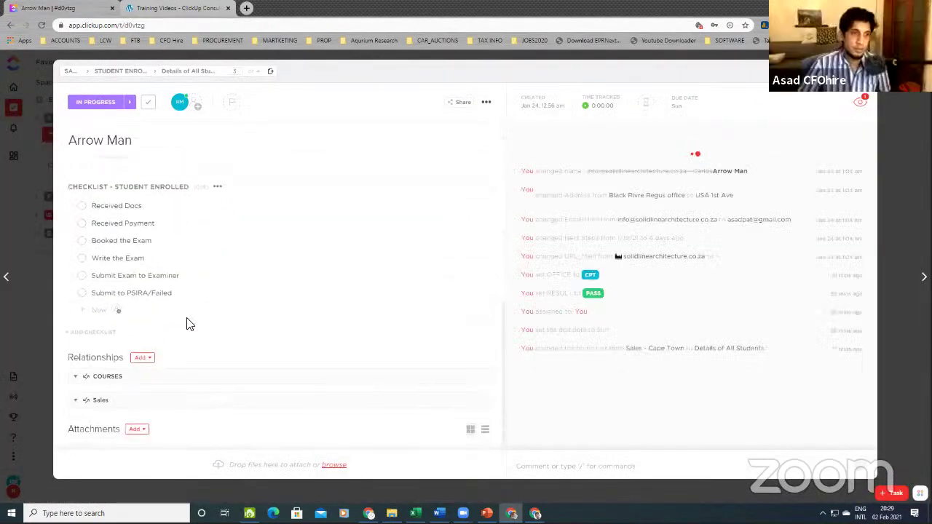
scroll(179, 308, up, 2)
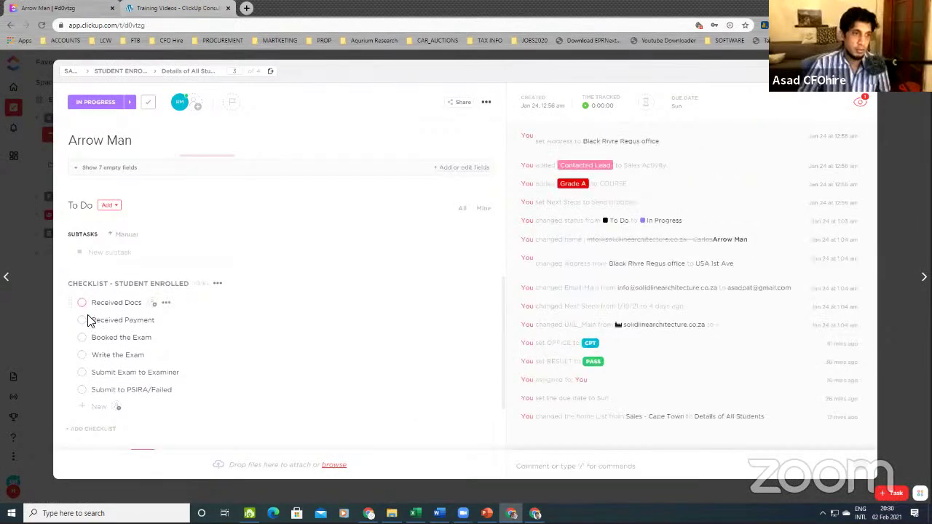
click(81, 303)
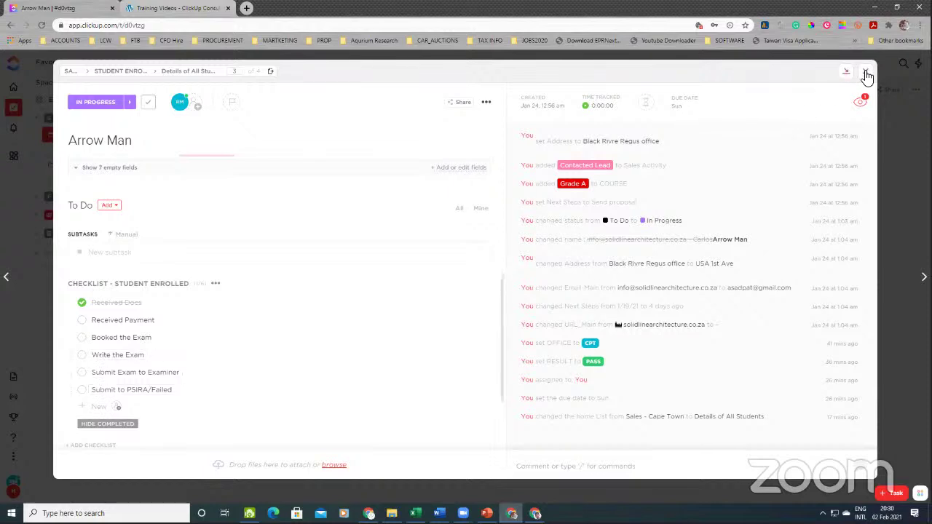
click(833, 106)
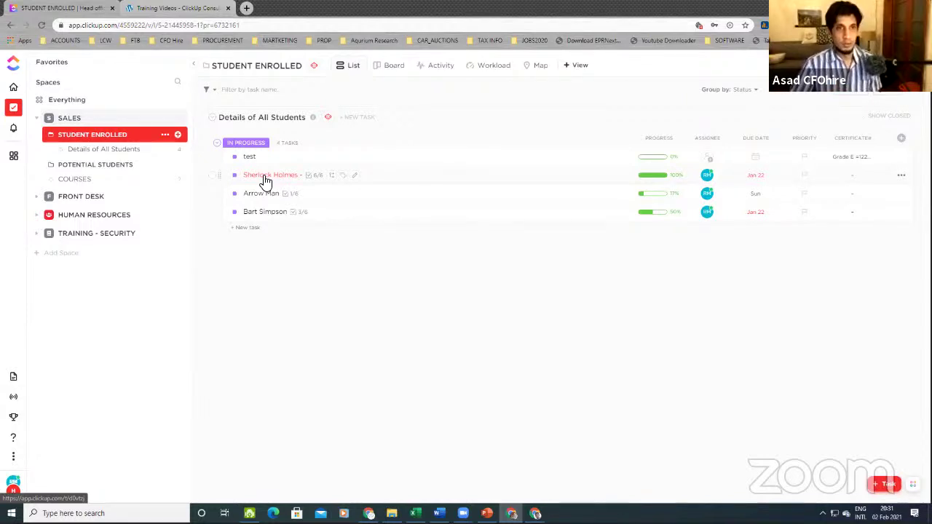
Open the second student's task, review its Progress field, checklist and activity log, and close it
click(266, 179)
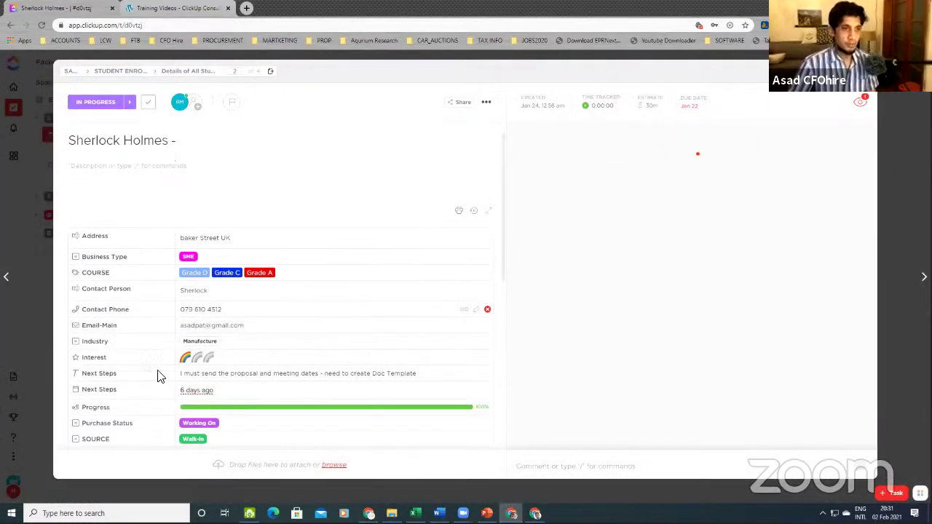
scroll(156, 375, down, 10)
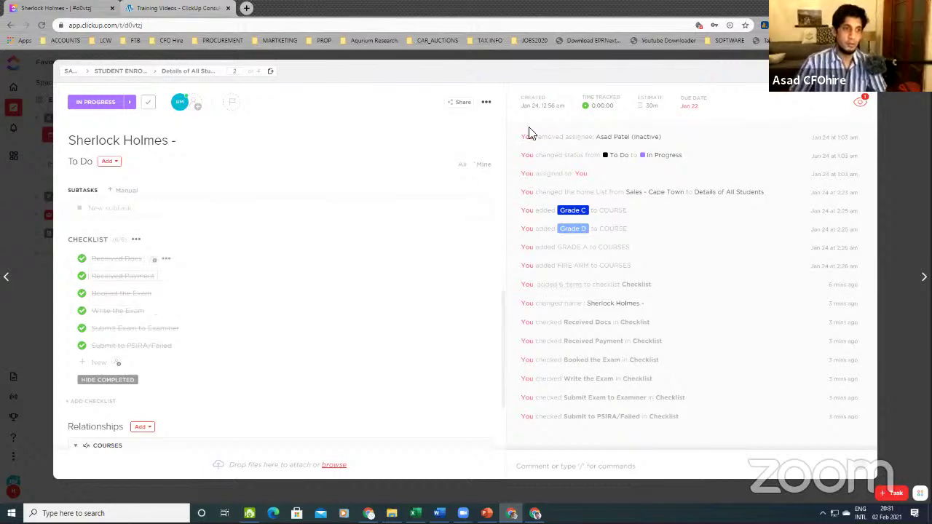
key(Escape)
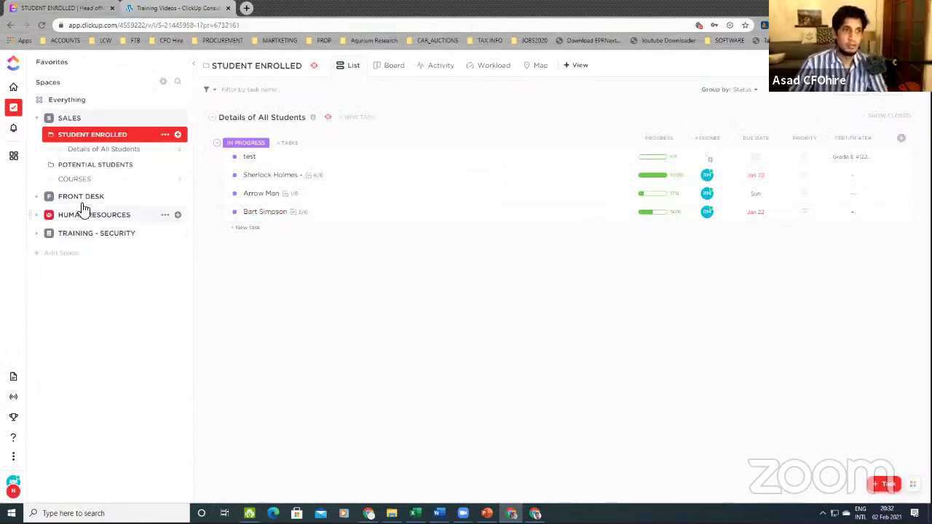
Open the "test" task, look over its custom fields, To Do section and relationships, and close it
click(250, 157)
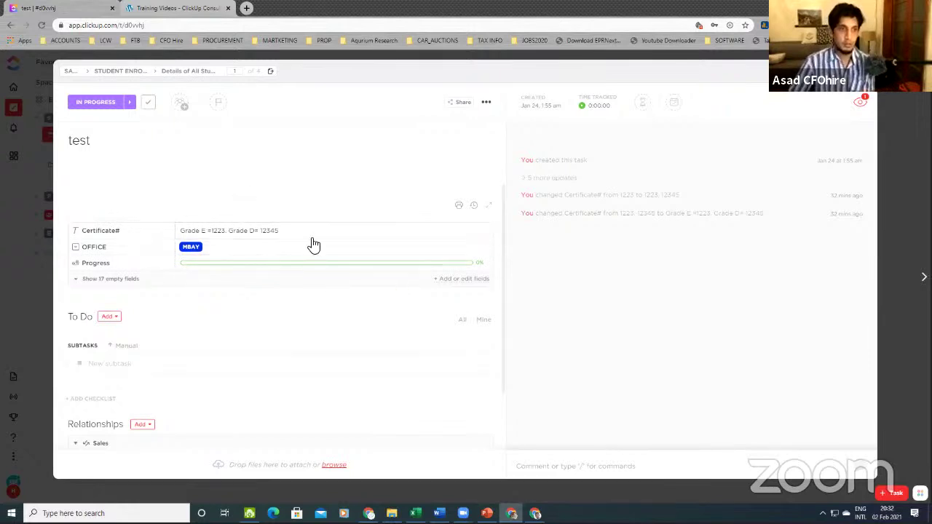
scroll(262, 265, down, 2)
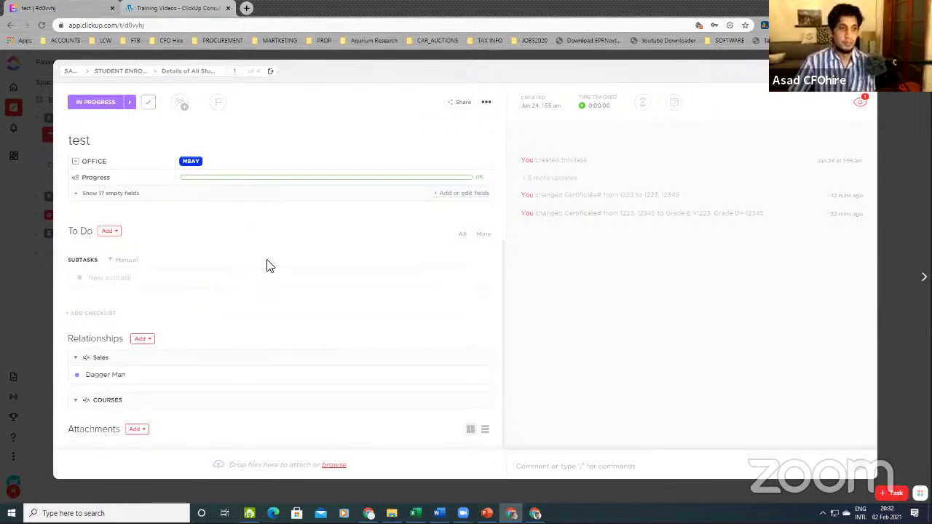
scroll(267, 265, up, 2)
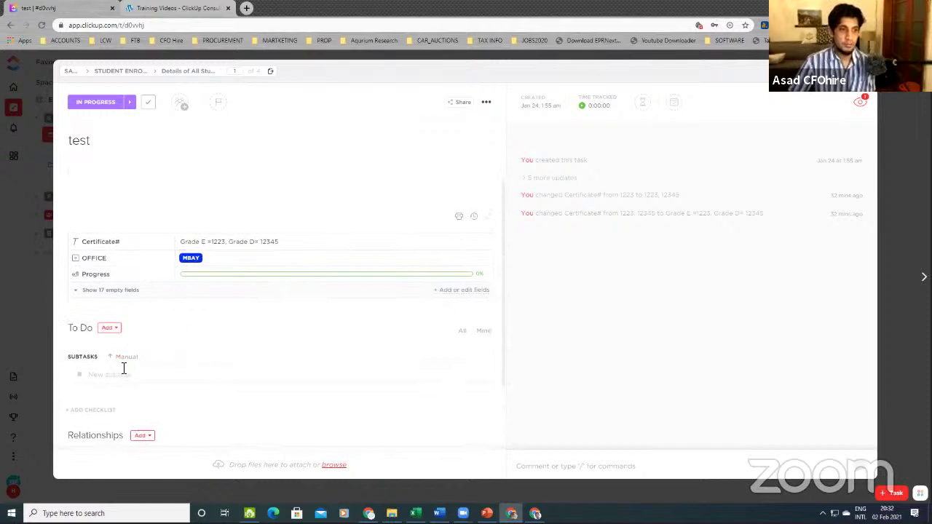
scroll(114, 368, down, 1)
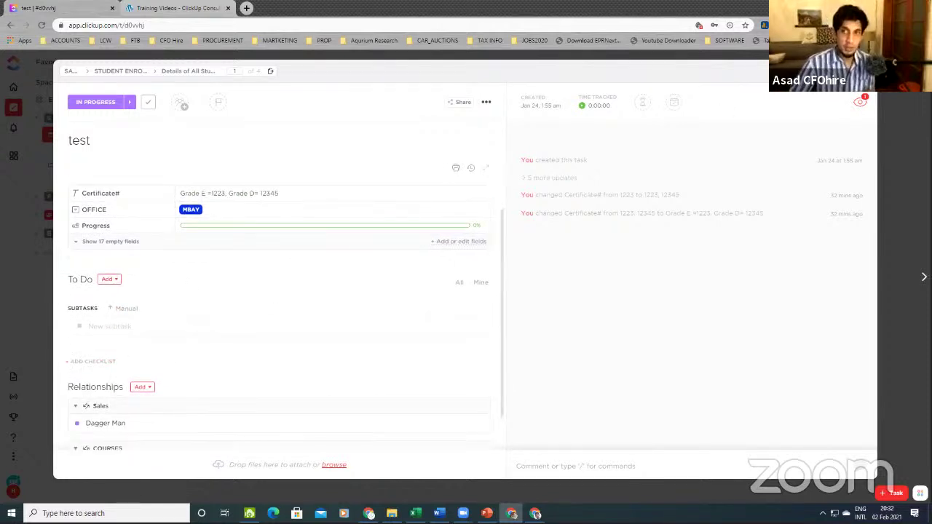
key(Escape)
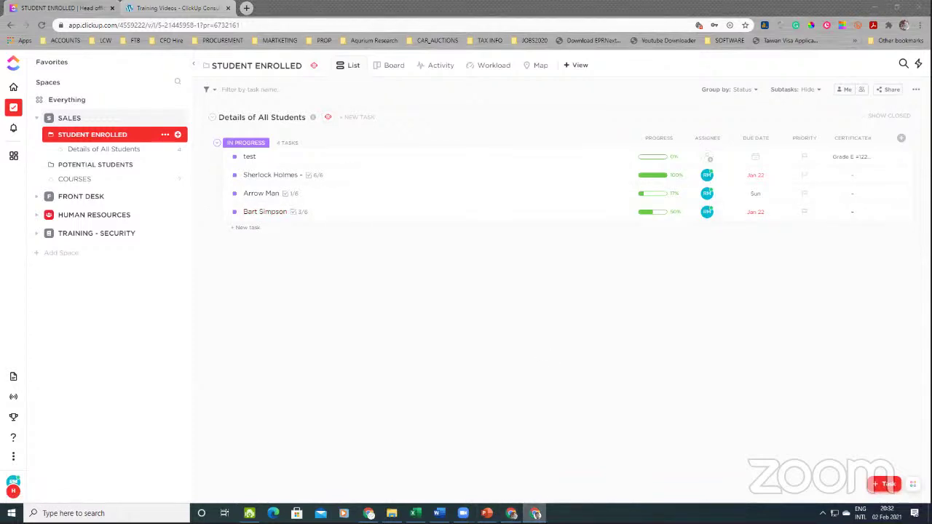
Switch to the Training Videos web page to view the live training sessions, and return to ClickUp
click(175, 8)
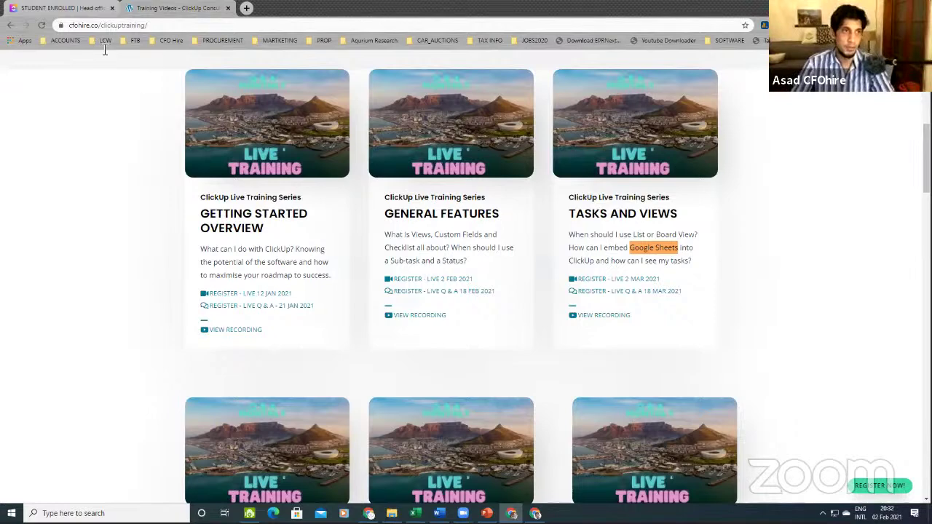
click(64, 9)
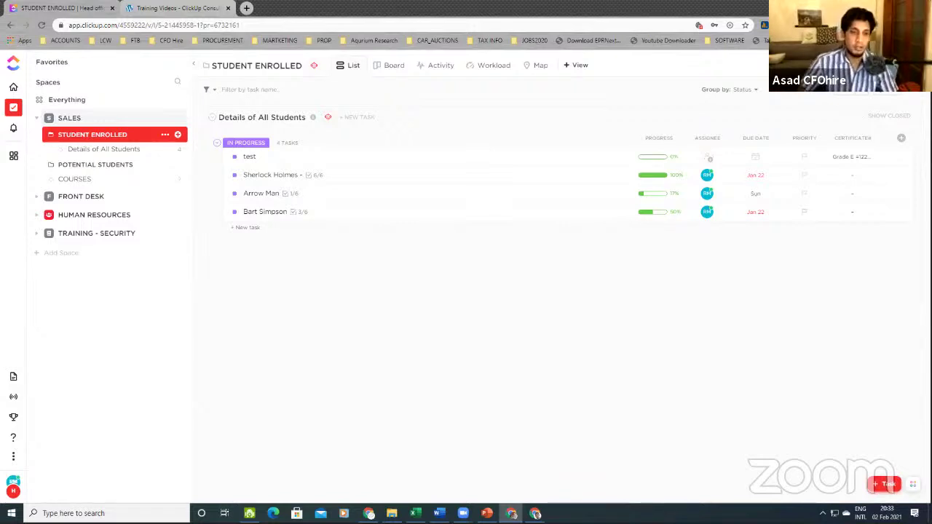
Look at the workspace's Manage people settings and go back to the STUDENT ENROLLED list
click(11, 492)
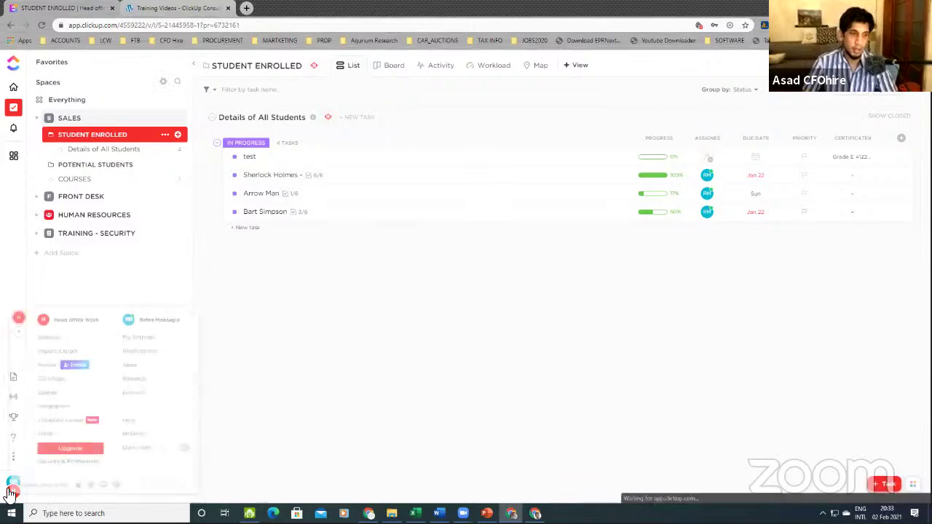
click(42, 372)
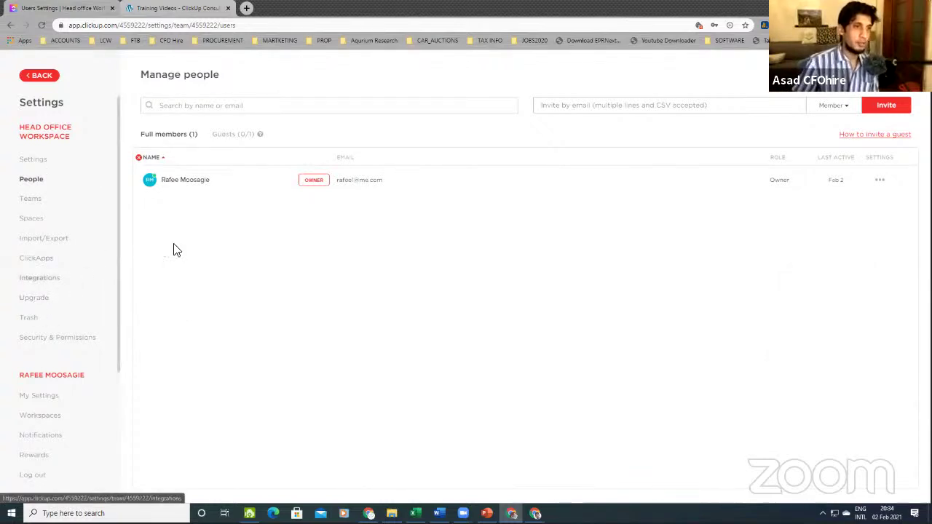
mouse_move(397, 186)
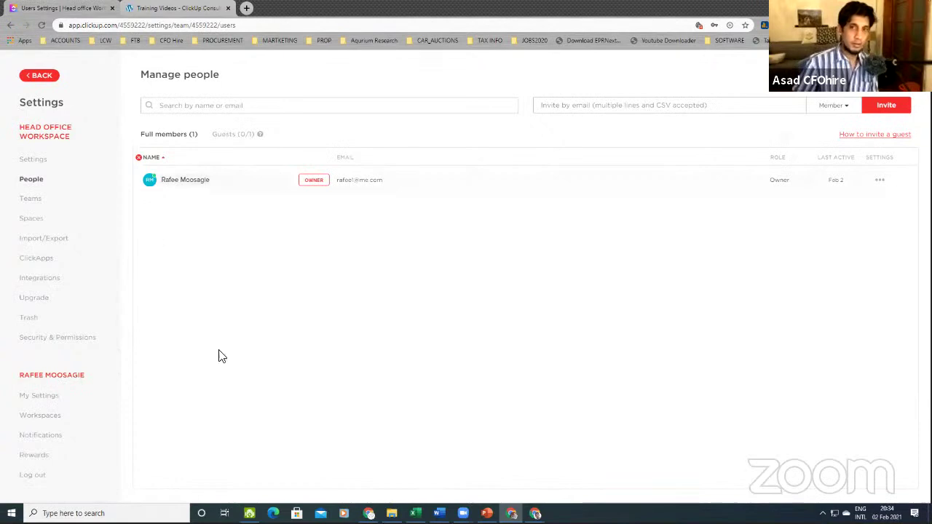
click(33, 77)
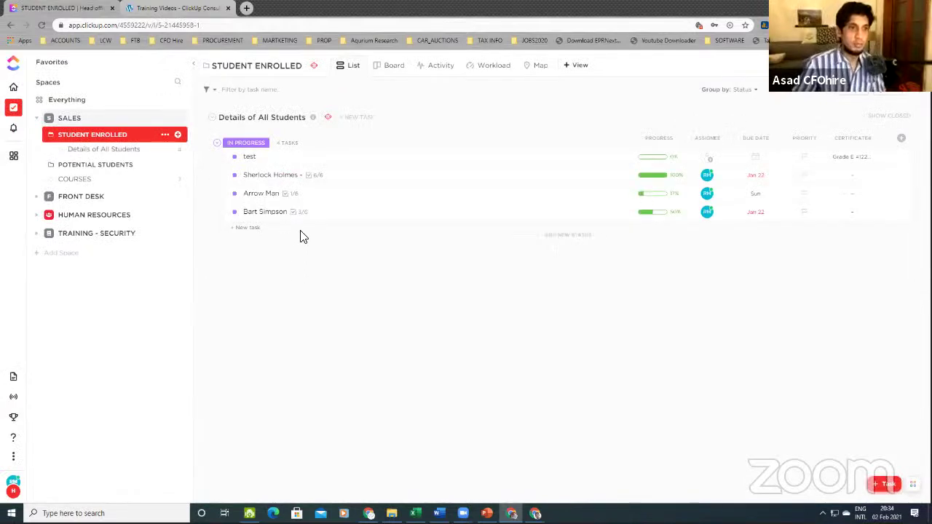
Open the POTENTIAL STUDENTS folder and look through the view types offered for a new view
click(102, 167)
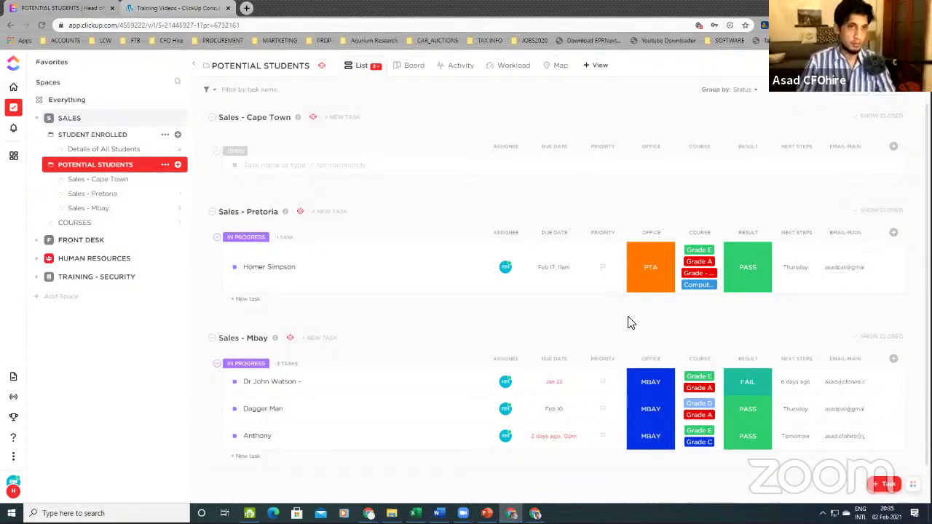
click(377, 68)
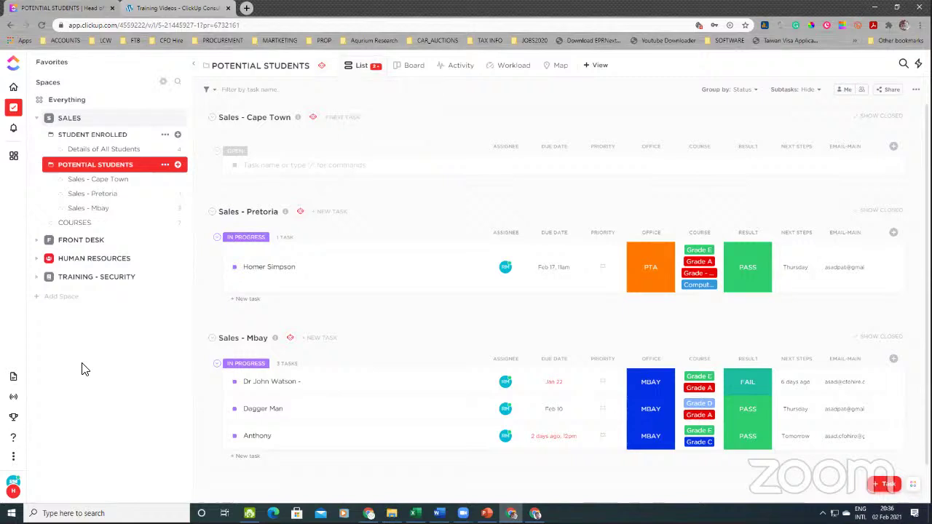
click(376, 66)
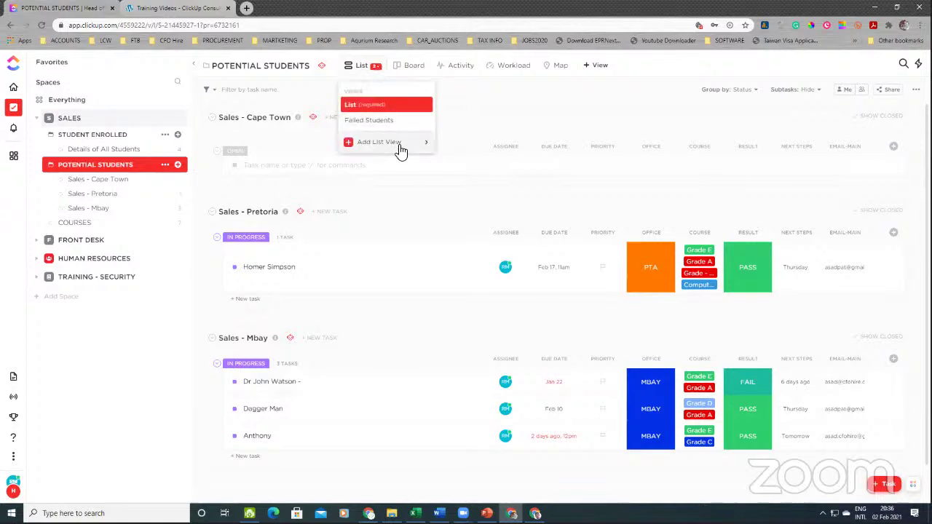
mouse_move(395, 145)
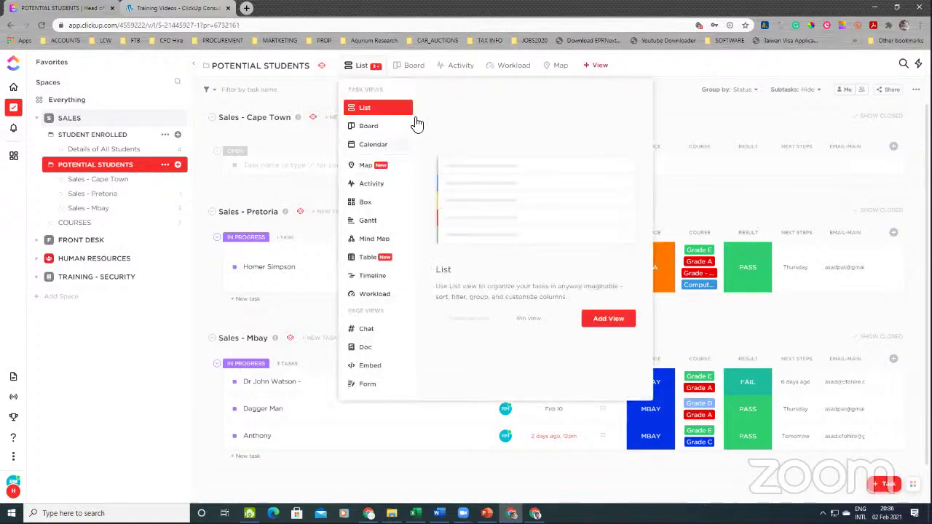
click(408, 476)
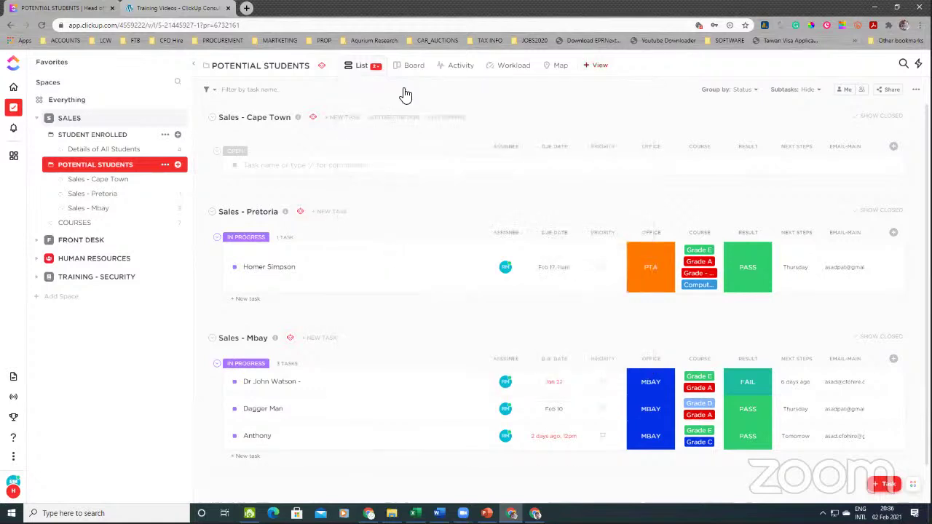
Duplicate the required List view of the POTENTIAL STUDENTS folder
click(376, 68)
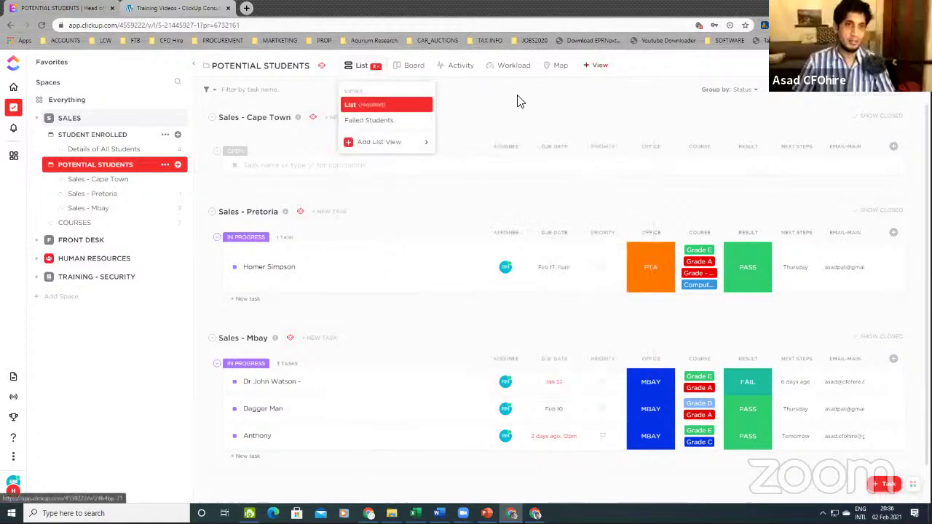
click(423, 106)
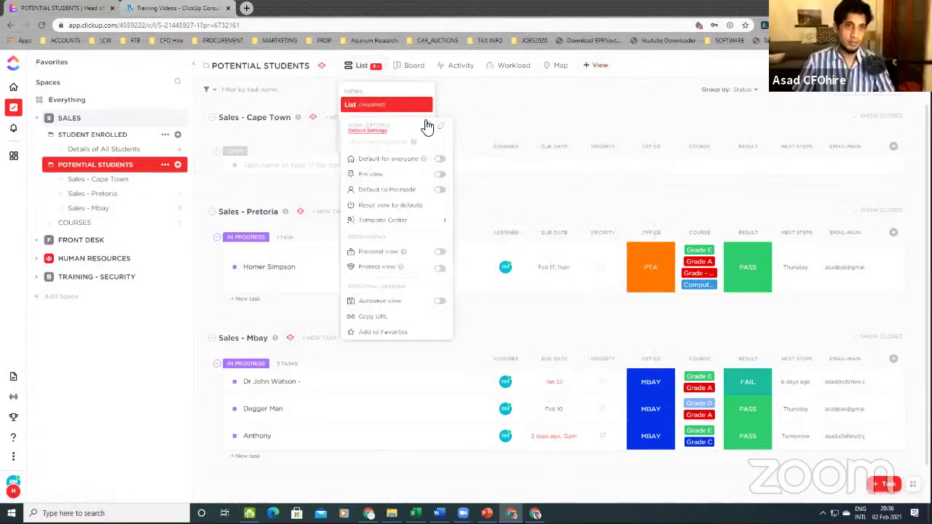
click(429, 126)
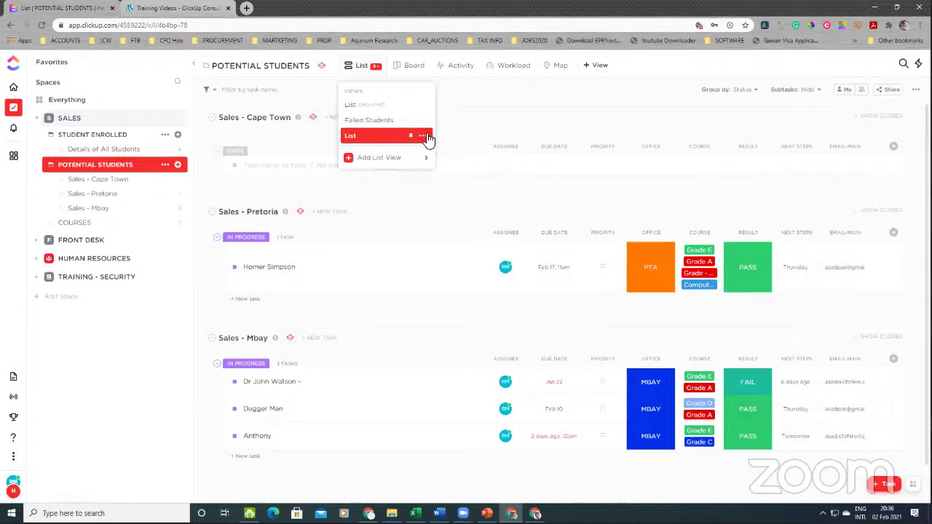
Try to rename the duplicated List view as "Rewrite"
click(425, 137)
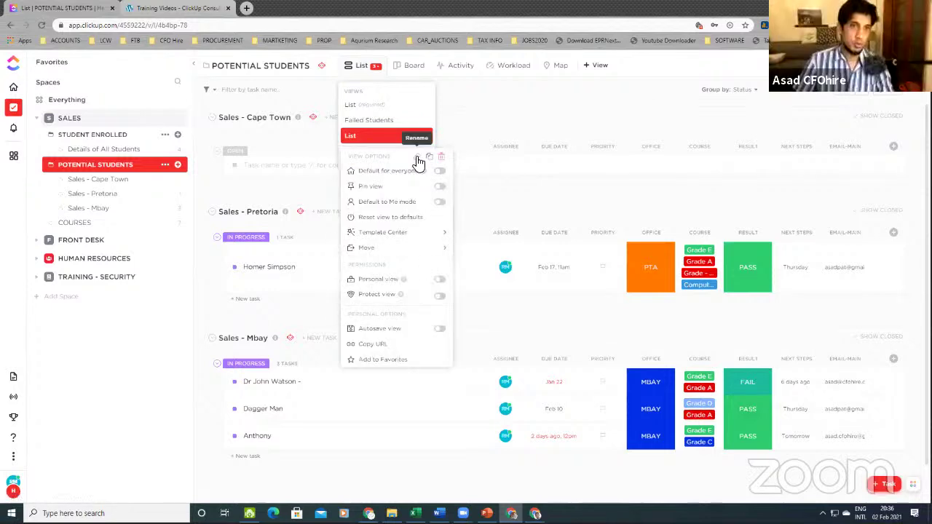
click(418, 157)
key(BackSpace)
key(BackSpace)
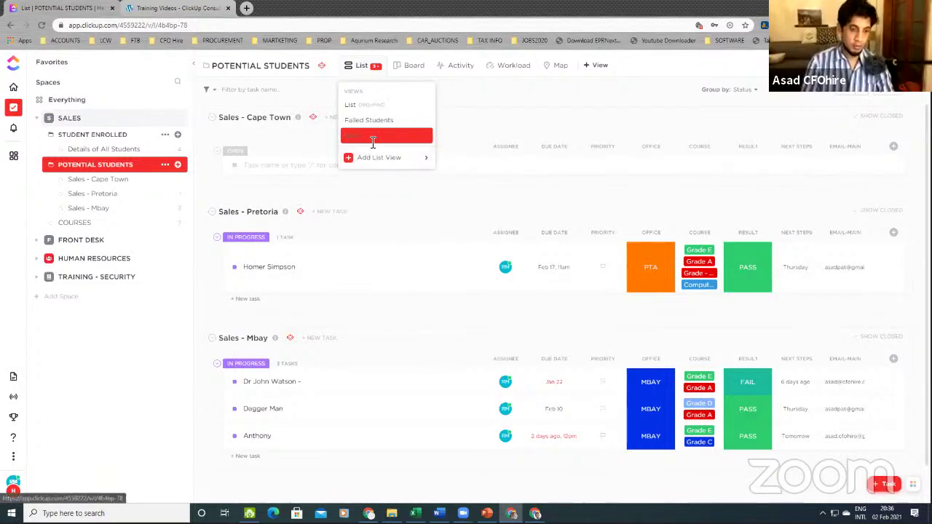
text(Rew)
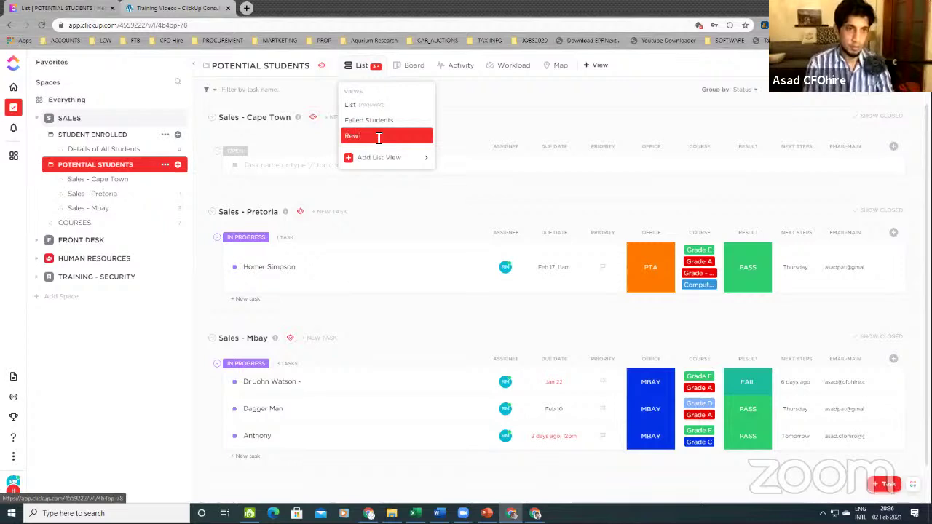
text(rite)
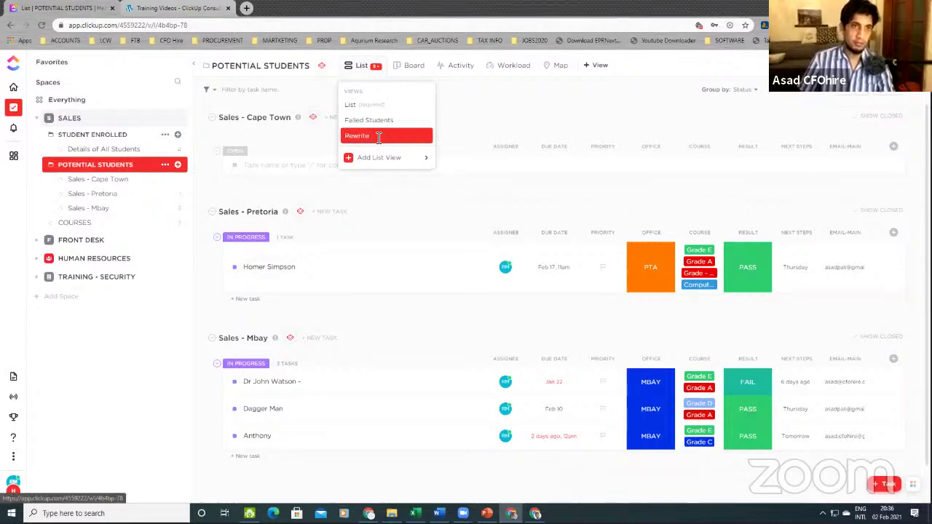
key(Return)
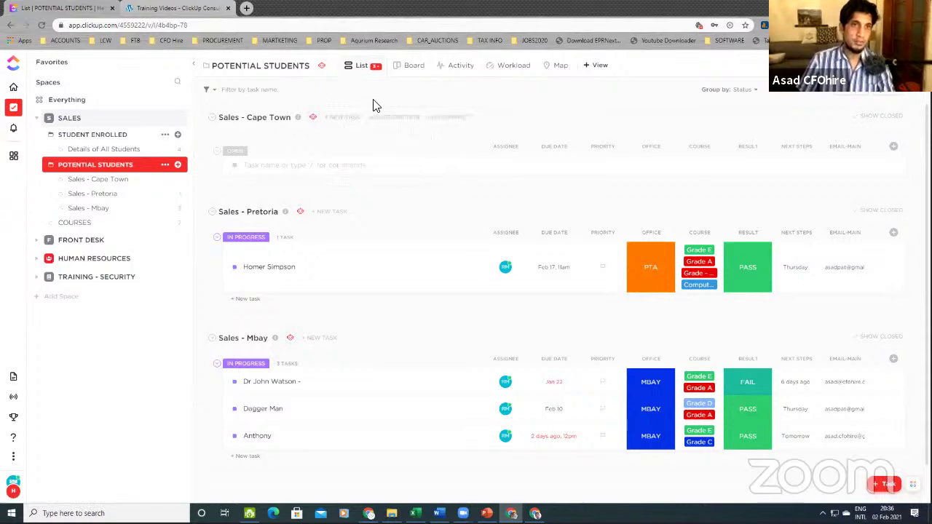
Rename the duplicated List view of the POTENTIAL STUDENTS folder as "Rewrite"
click(375, 66)
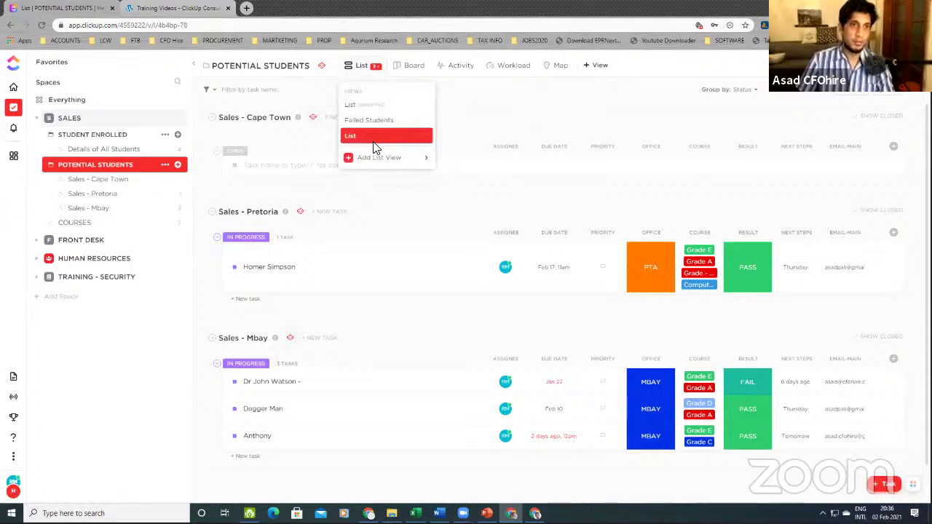
click(422, 136)
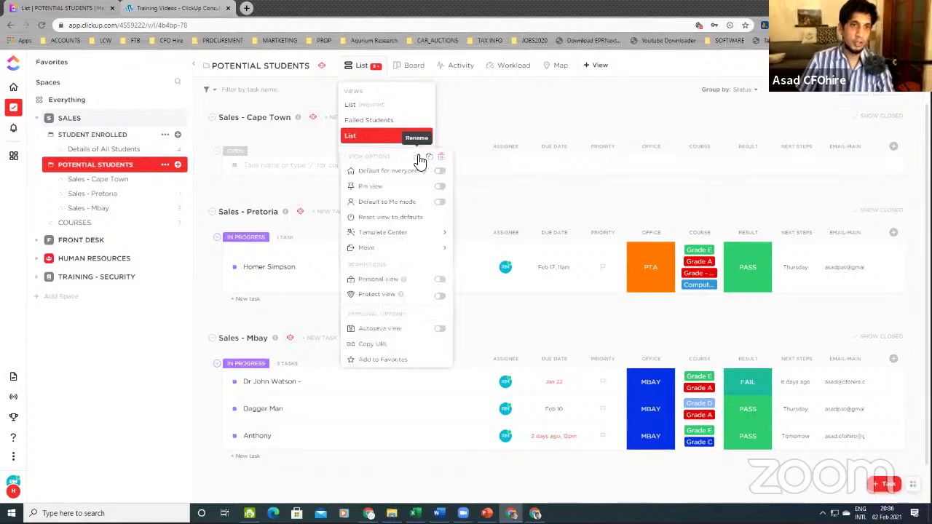
click(417, 157)
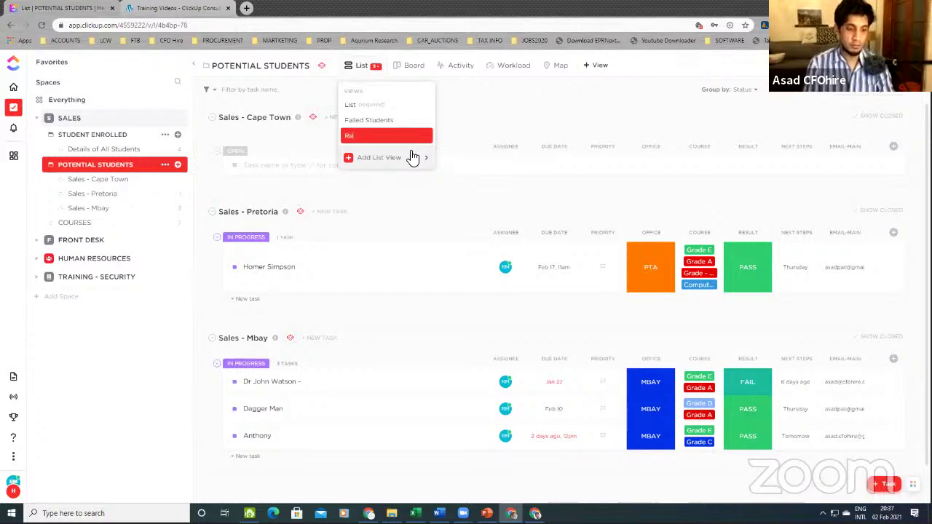
text(te)
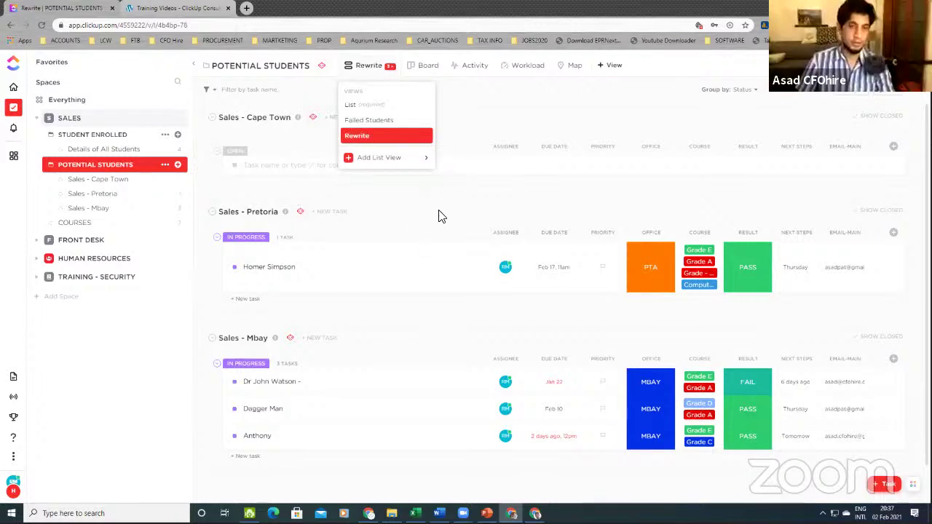
Filter the Rewrite view to tasks whose RESULT is REWRITE and save the view's layout
mouse_move(391, 137)
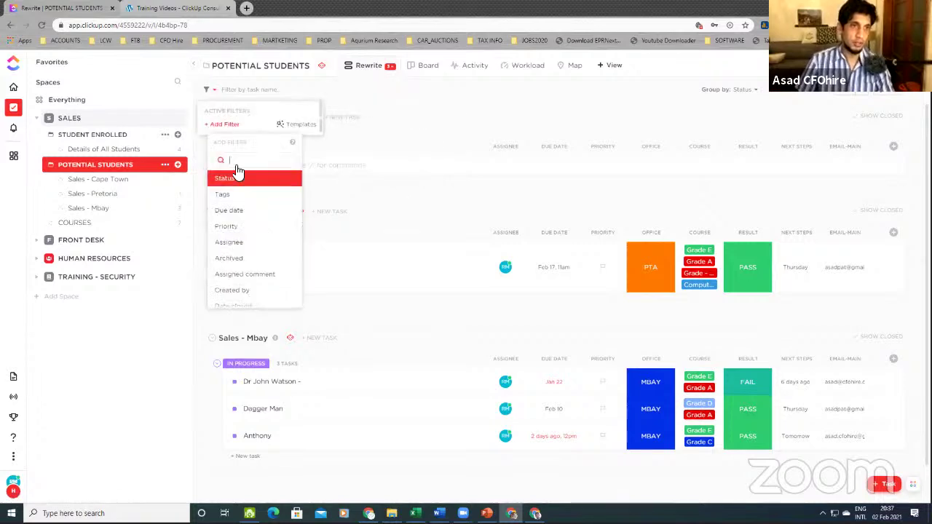
scroll(251, 252, down, 5)
scroll(247, 253, down, 2)
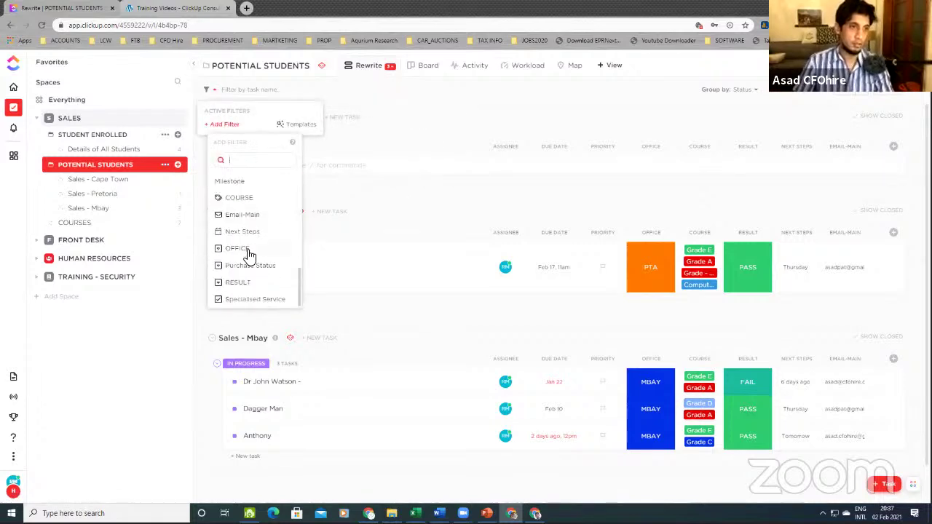
click(245, 280)
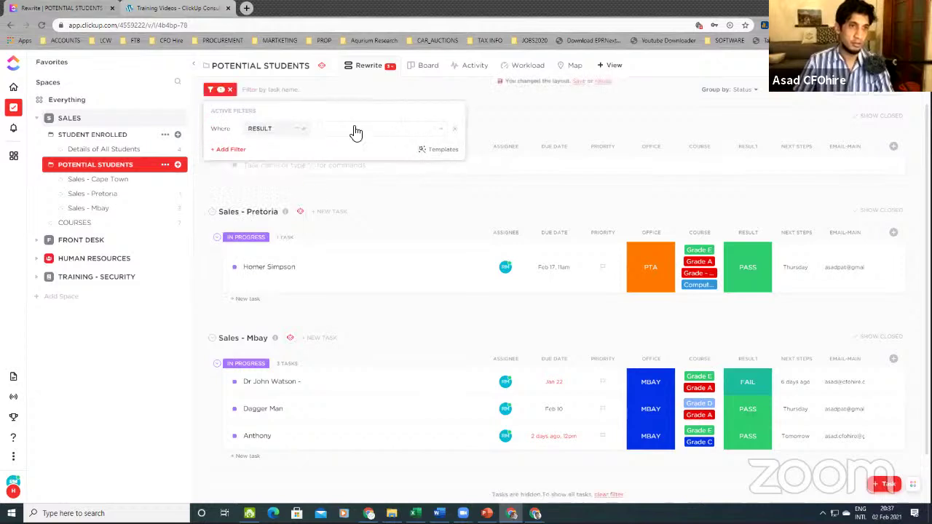
click(435, 131)
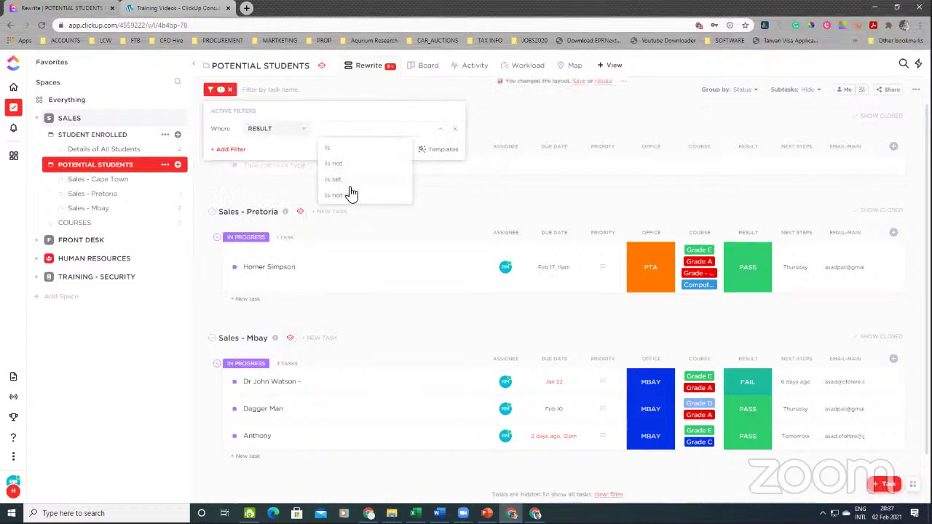
click(339, 149)
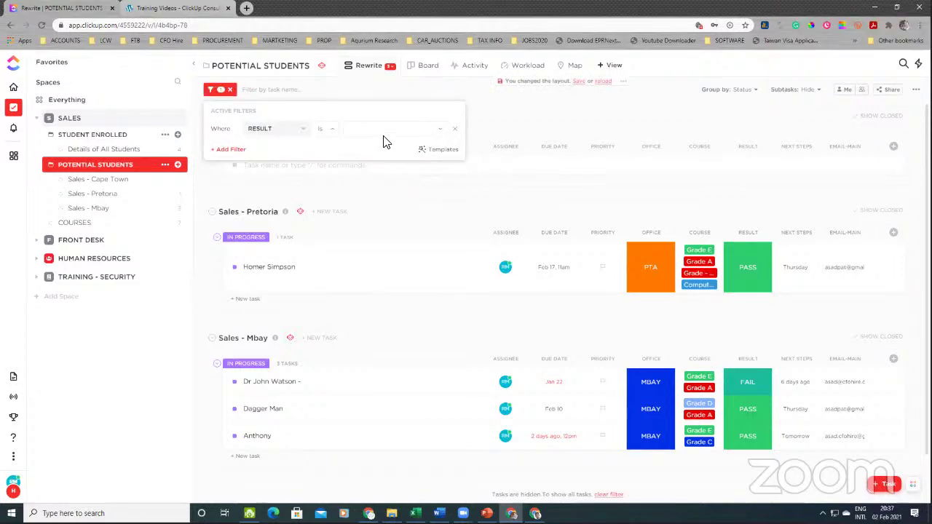
click(429, 133)
click(406, 209)
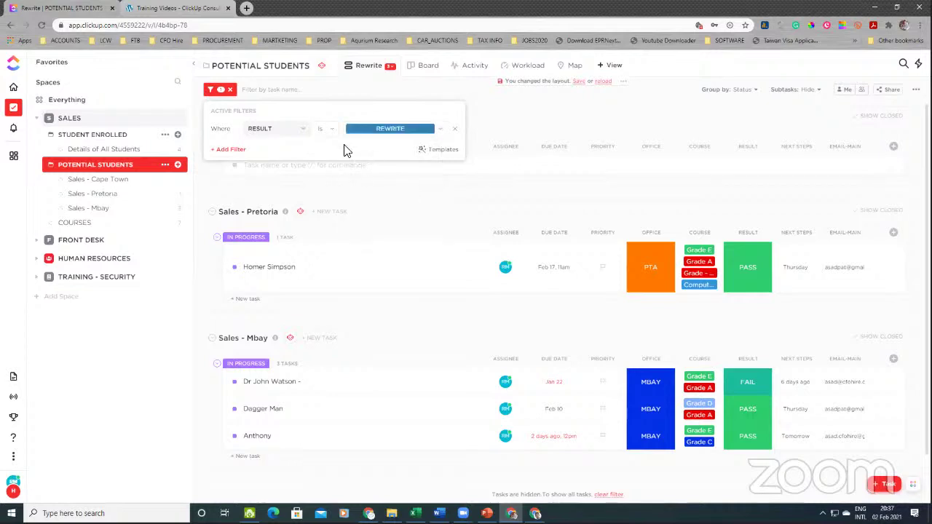
click(514, 114)
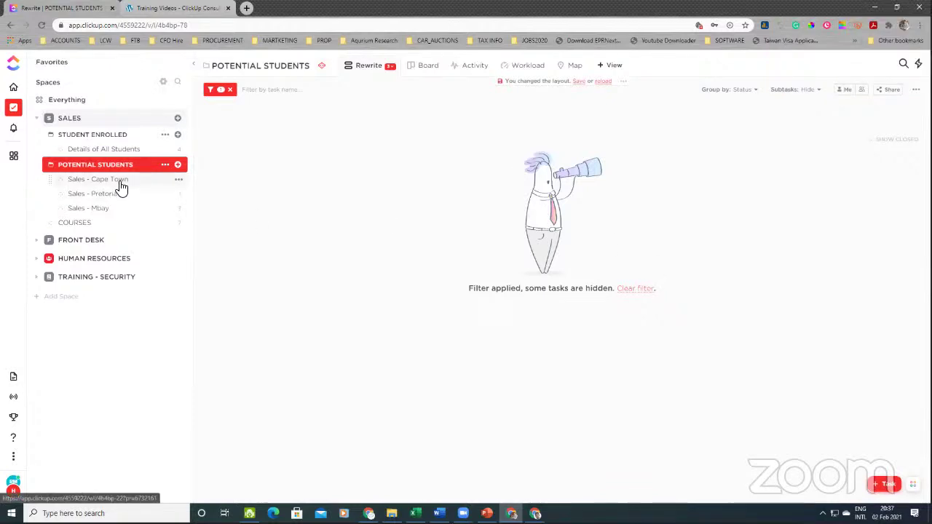
click(577, 81)
click(519, 120)
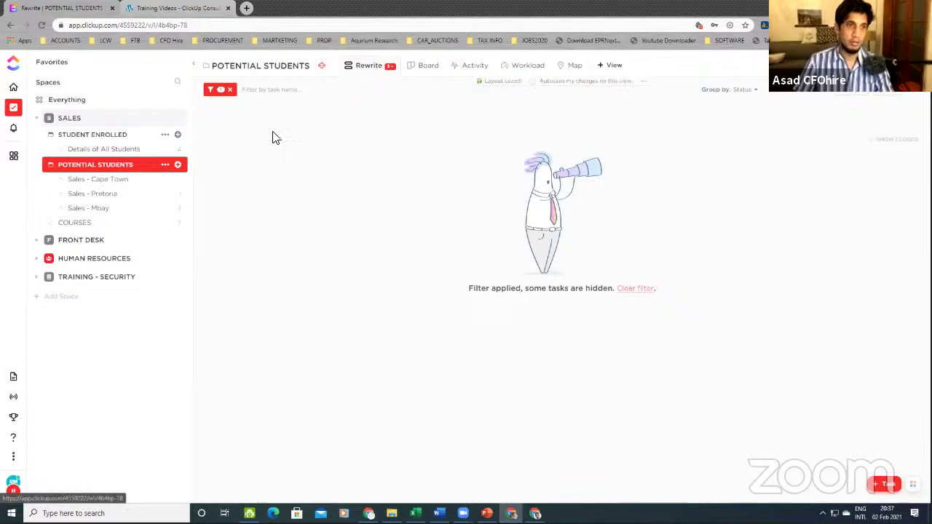
Look at the Sales - Pretoria list, then review the required List view of the POTENTIAL STUDENTS folder
click(107, 195)
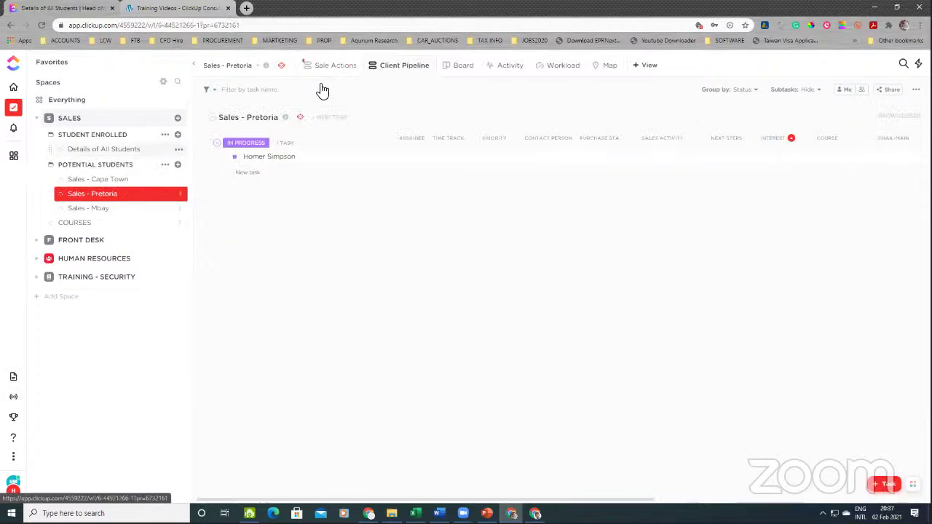
click(100, 164)
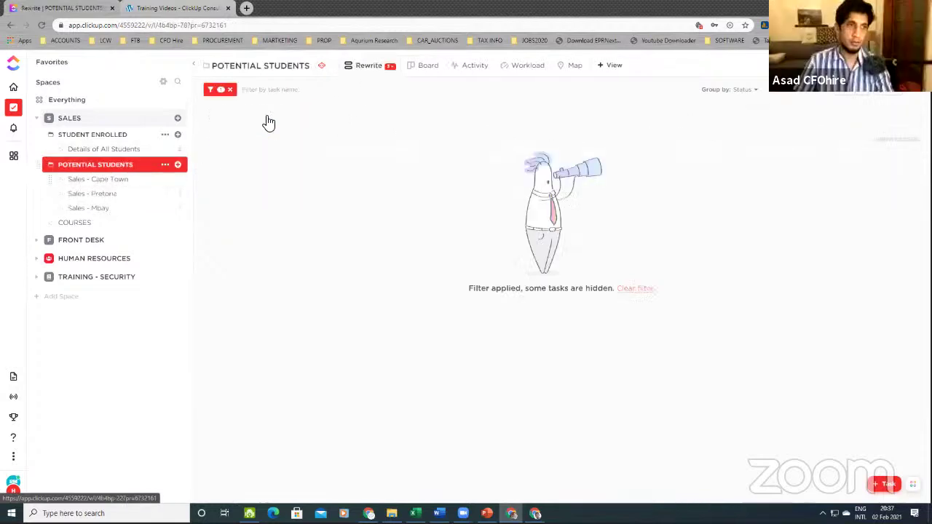
click(390, 67)
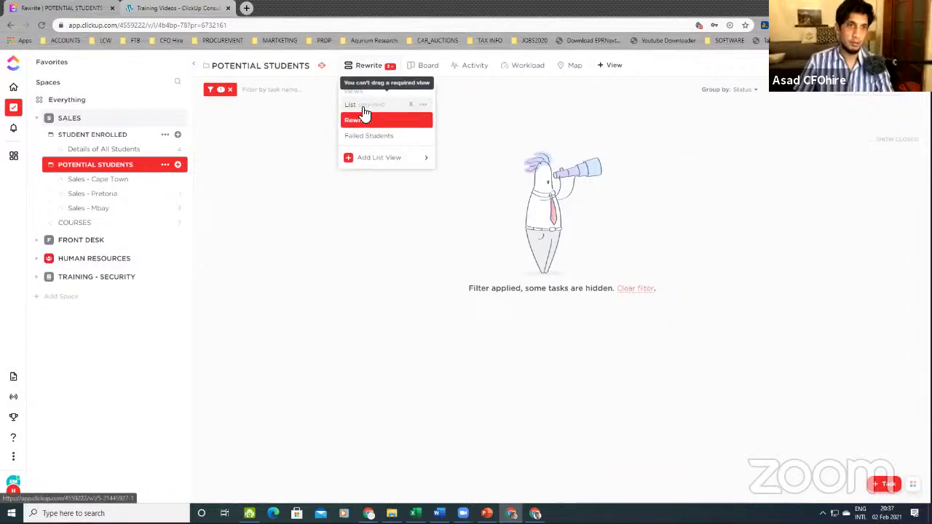
click(417, 107)
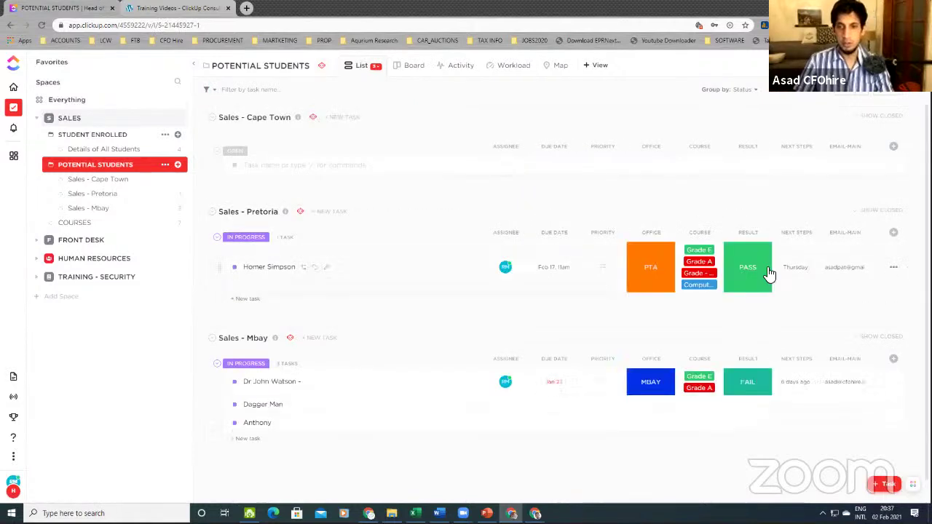
scroll(763, 306, down, 1)
scroll(764, 353, up, 1)
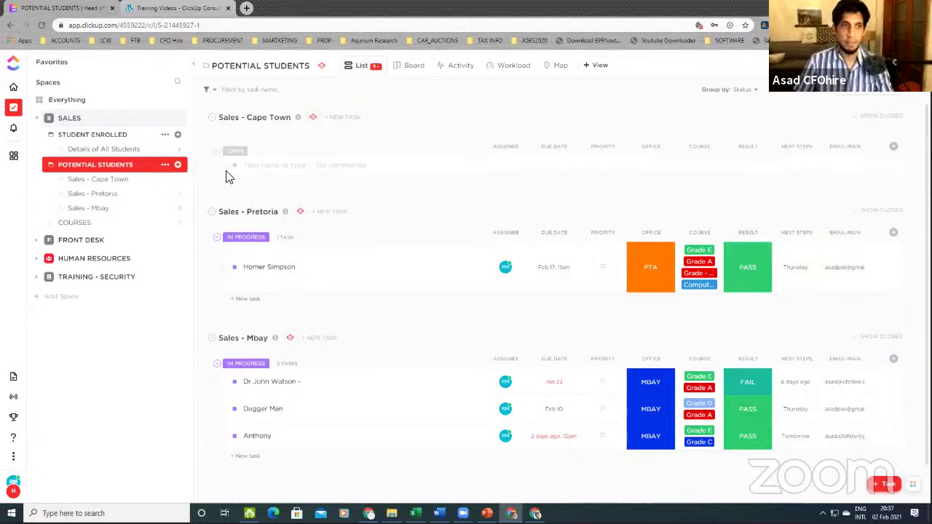
Collapse the open group under Sales - Cape Town and try to change the RESULT of the second student under Sales - Mbay
click(219, 152)
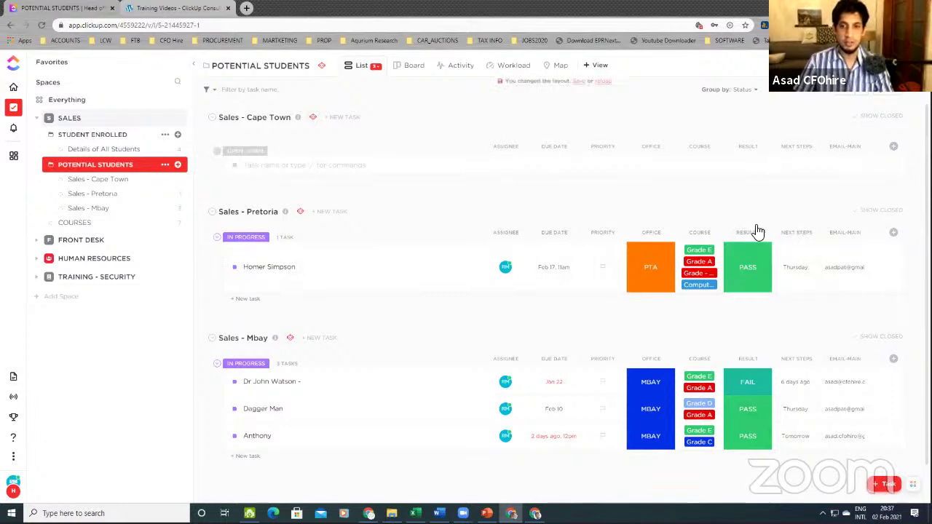
scroll(735, 248, down, 1)
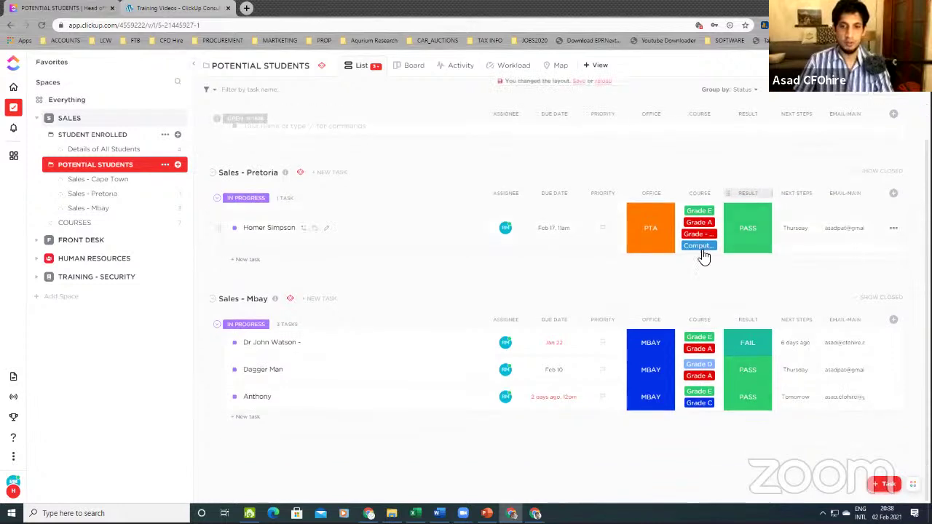
click(729, 368)
click(761, 454)
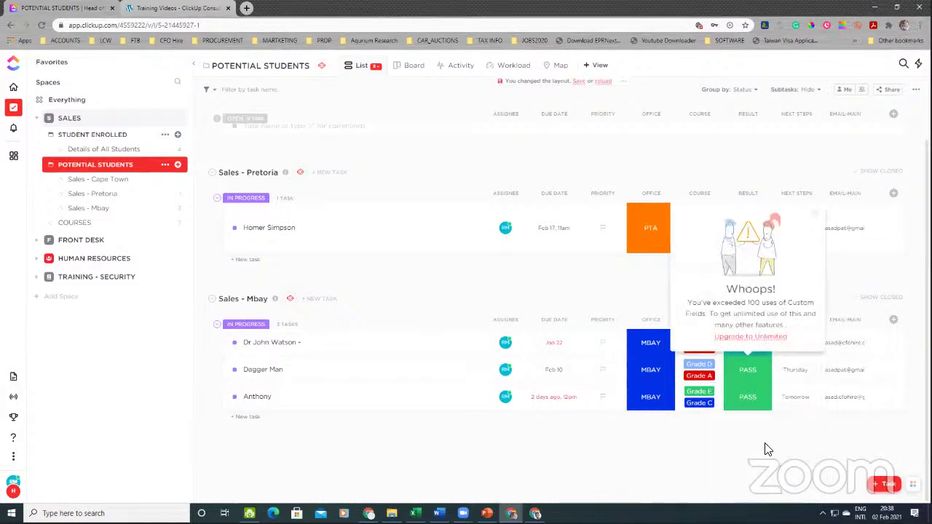
click(728, 459)
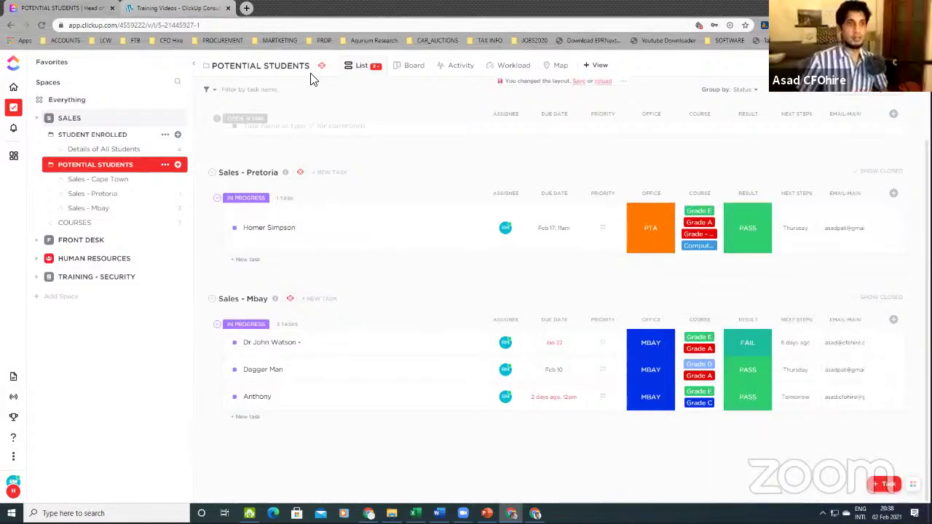
Check the Rewrite view of the POTENTIAL STUDENTS folder and return to its required List view
click(377, 70)
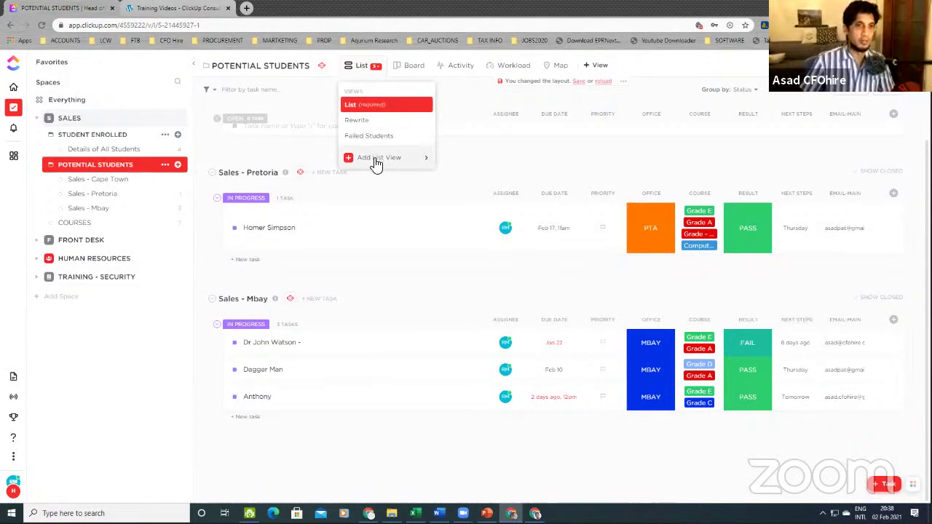
click(356, 121)
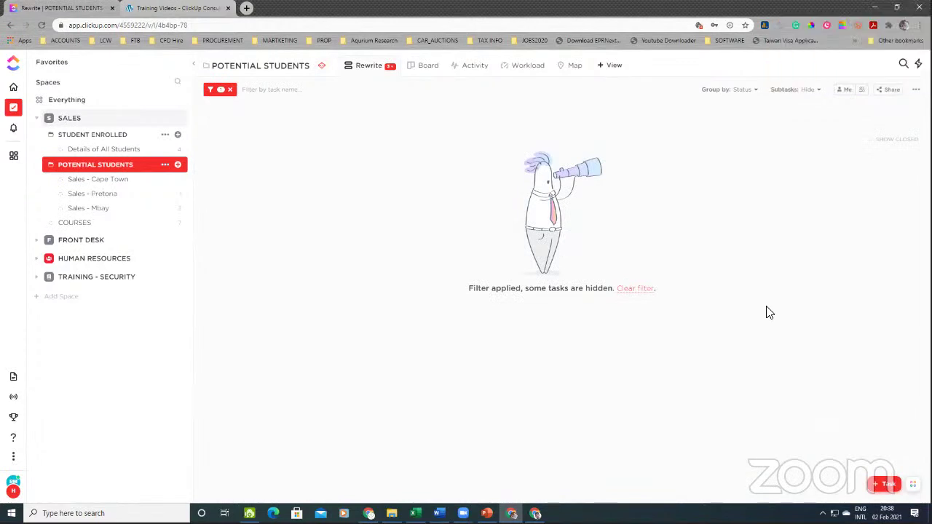
click(391, 67)
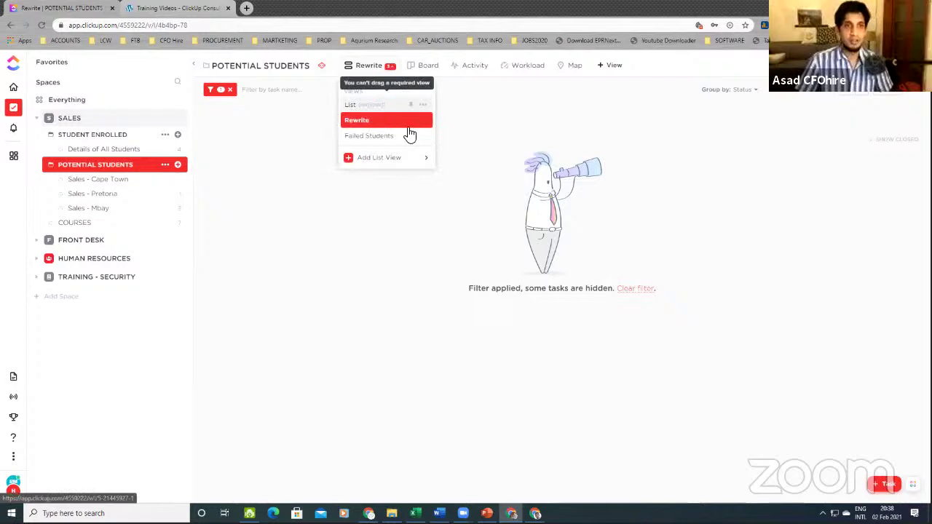
click(364, 105)
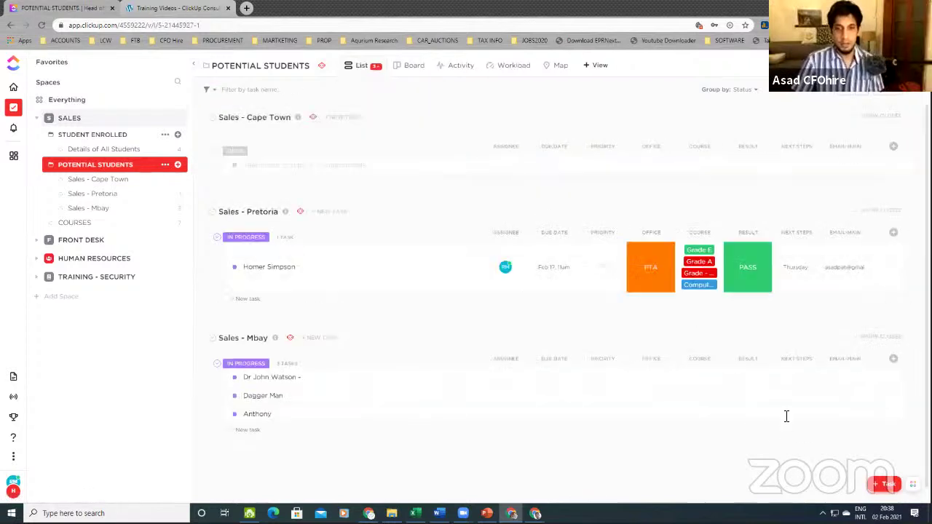
Try to change the RESULT of the third student under Sales - Mbay
click(755, 444)
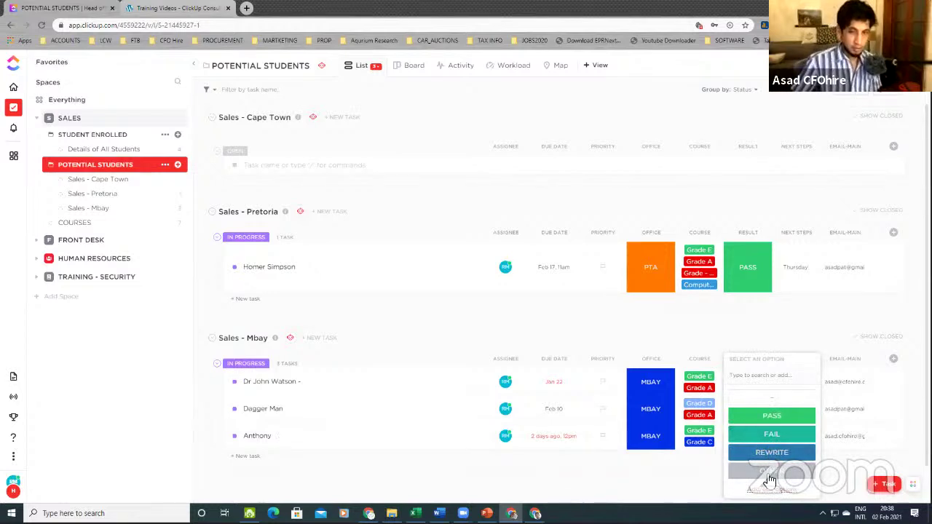
click(774, 473)
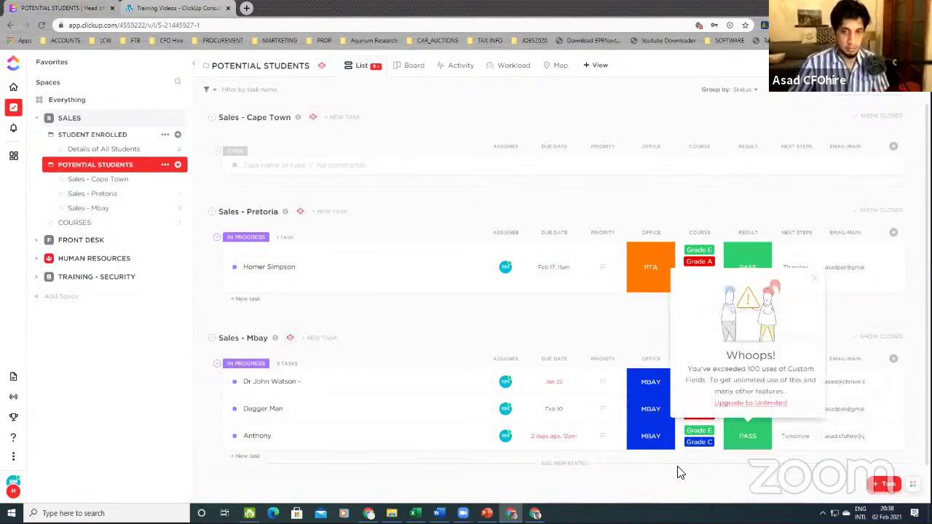